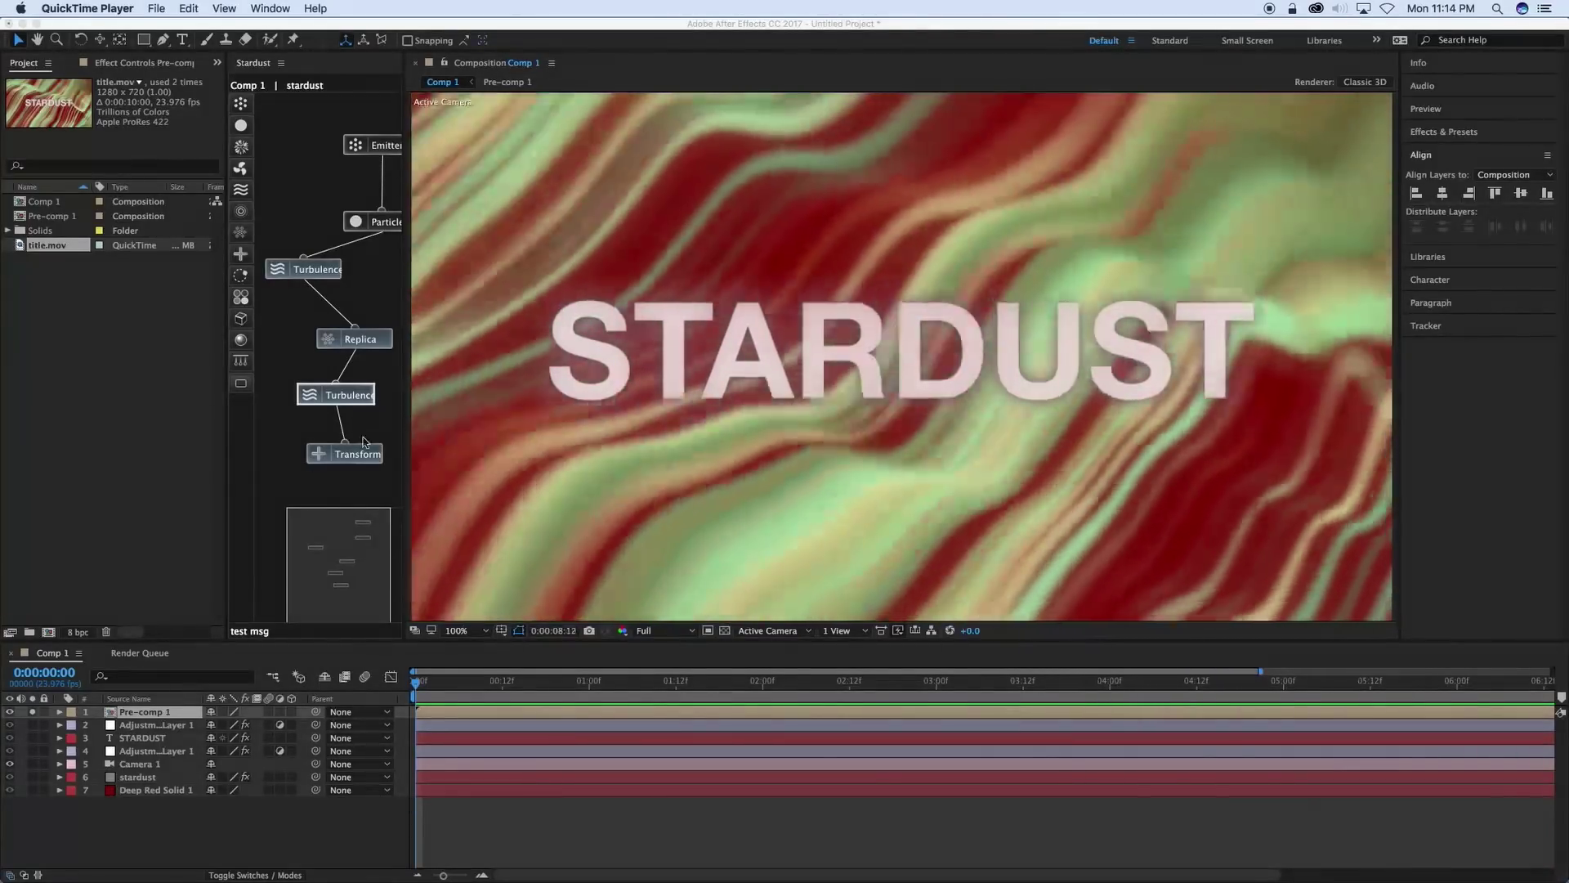
# Preview the finished STARDUST title animation in Comp 1 and widen the Stardust node area.
pyautogui.press('space')
pyautogui.click(409, 286)
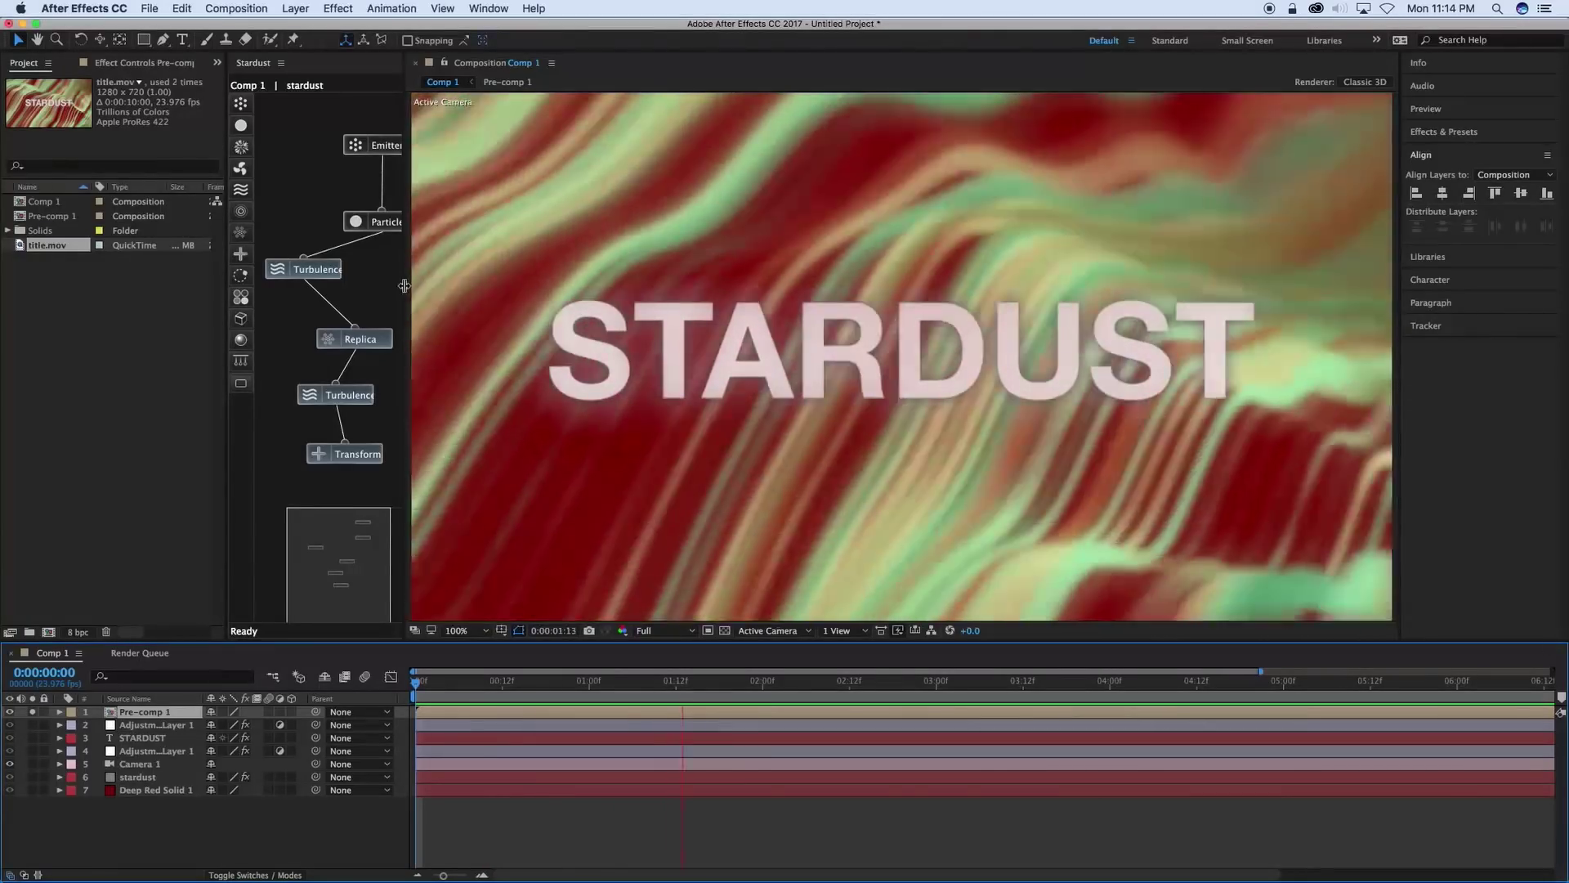
pyautogui.moveTo(409, 286); pyautogui.dragTo(483, 288)
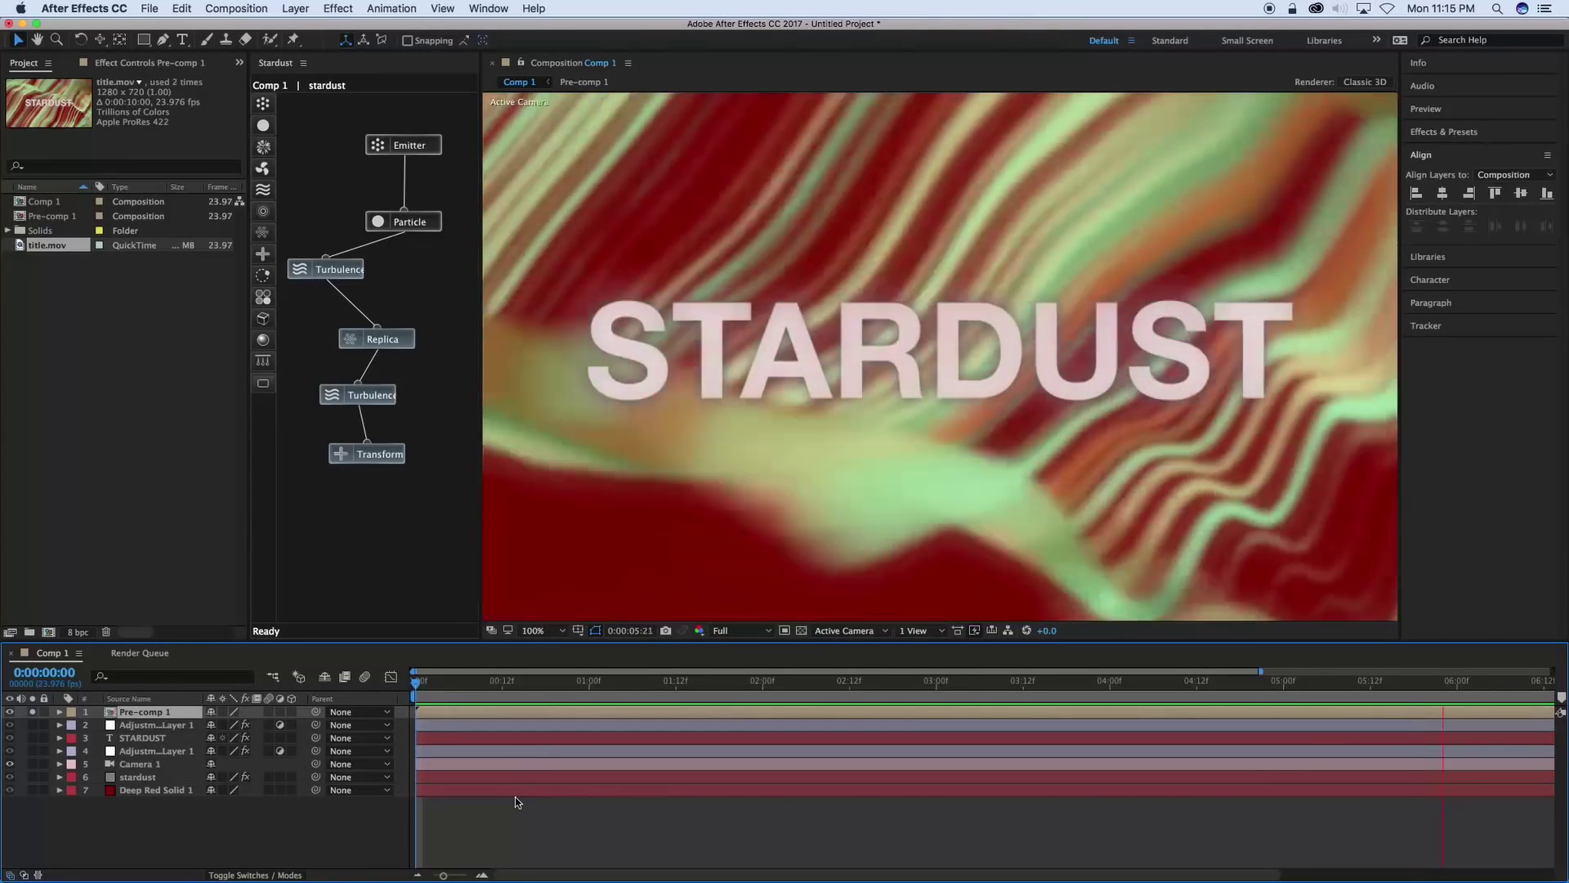
pyautogui.click(503, 842)
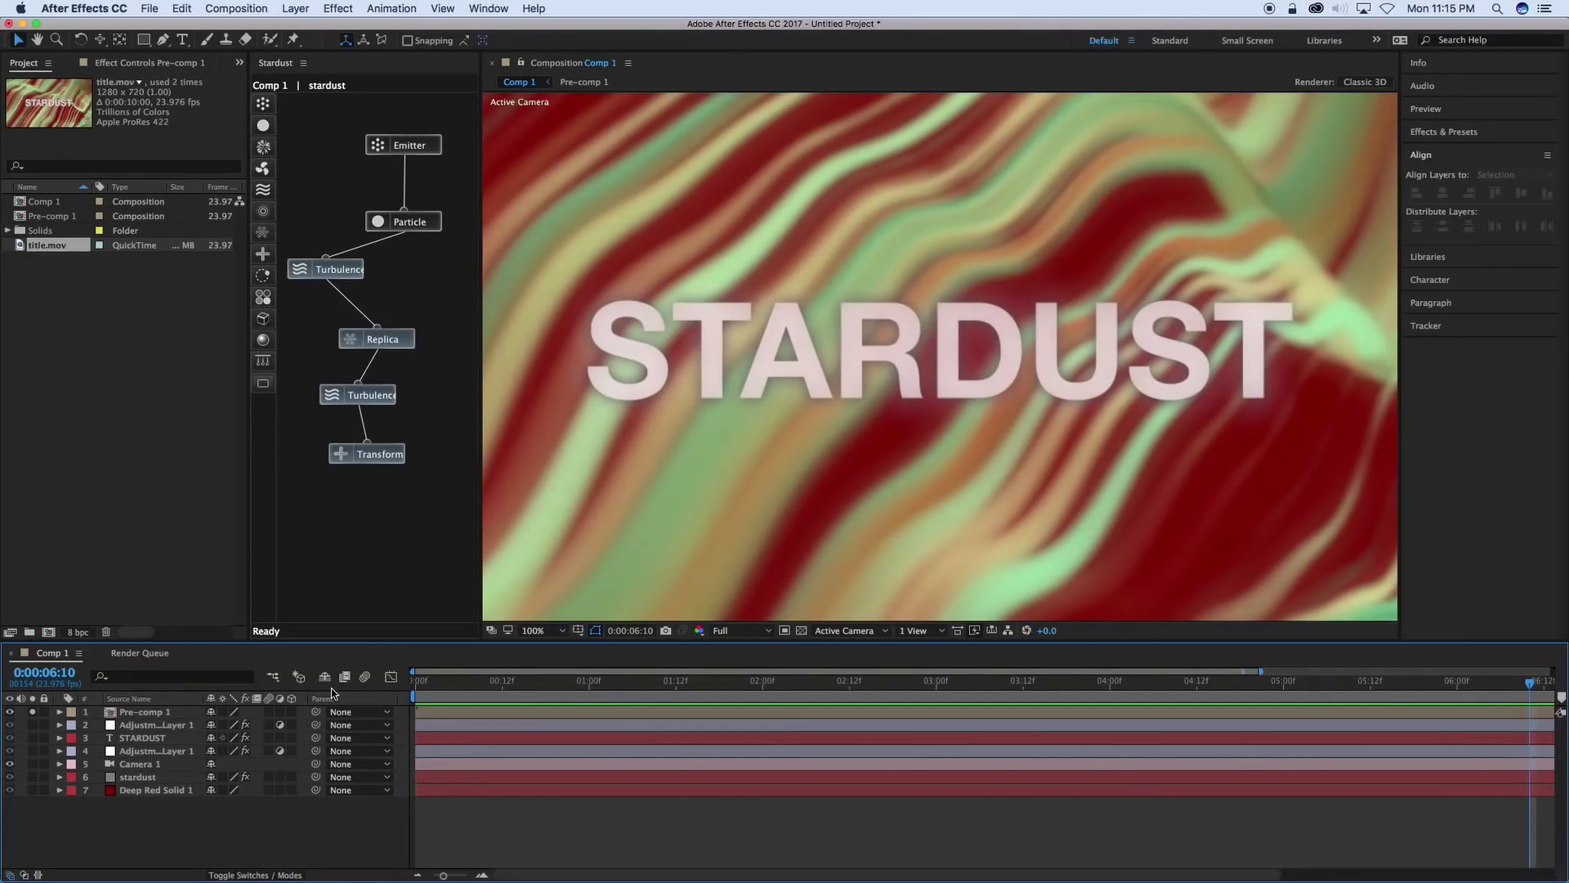
# Create a 10-second 1280 x 720 composition at 23.976 fps and add a deep red solid to it.
pyautogui.press('super+y')
pyautogui.press('Return')
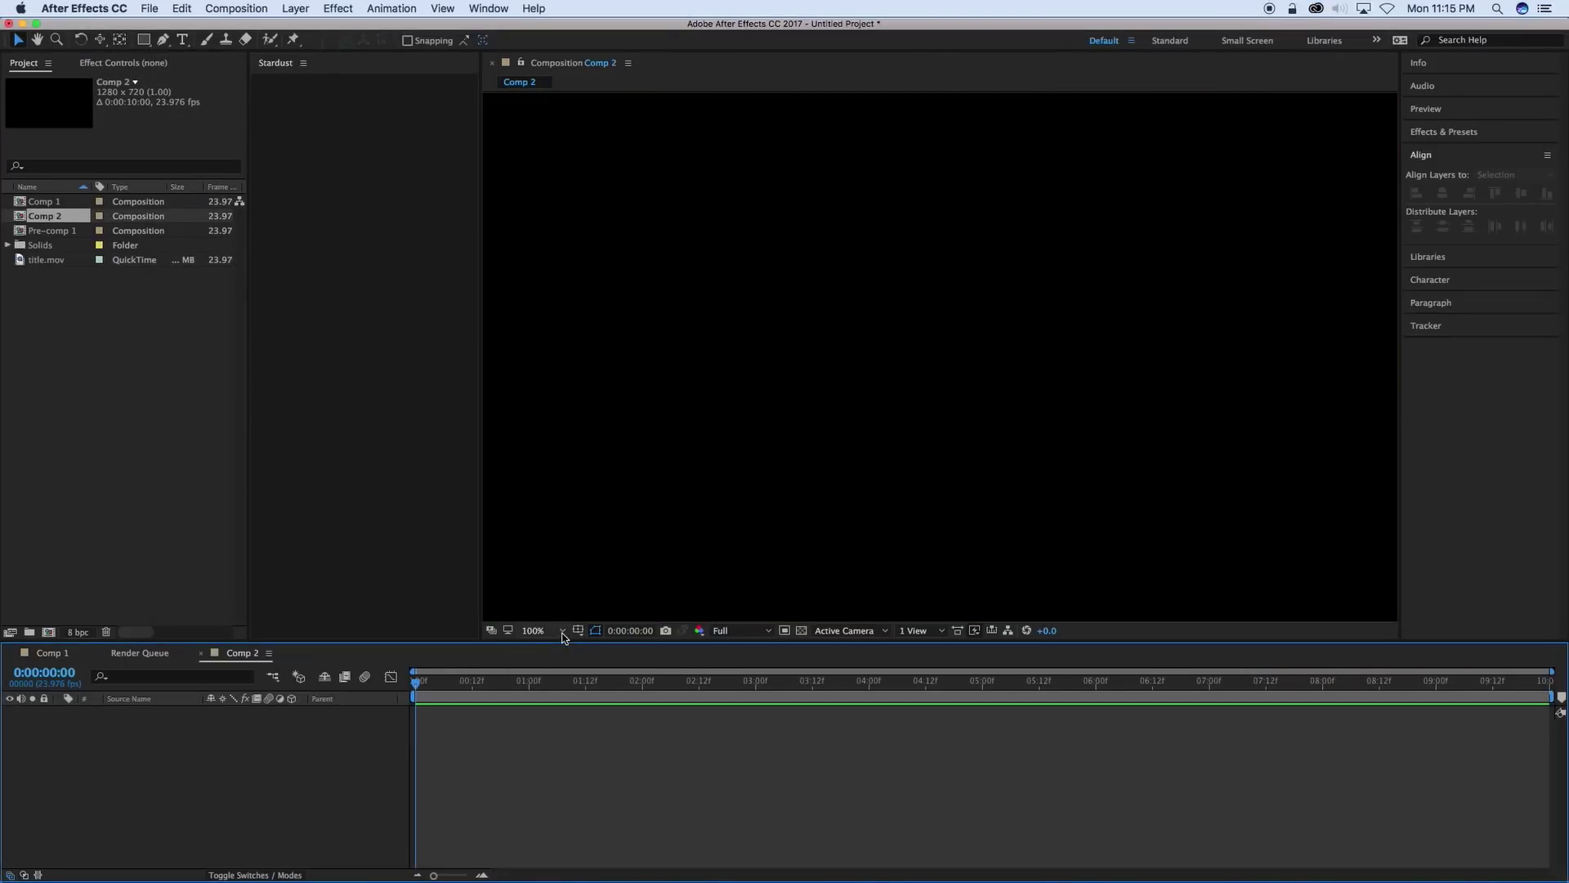
pyautogui.press('super+y')
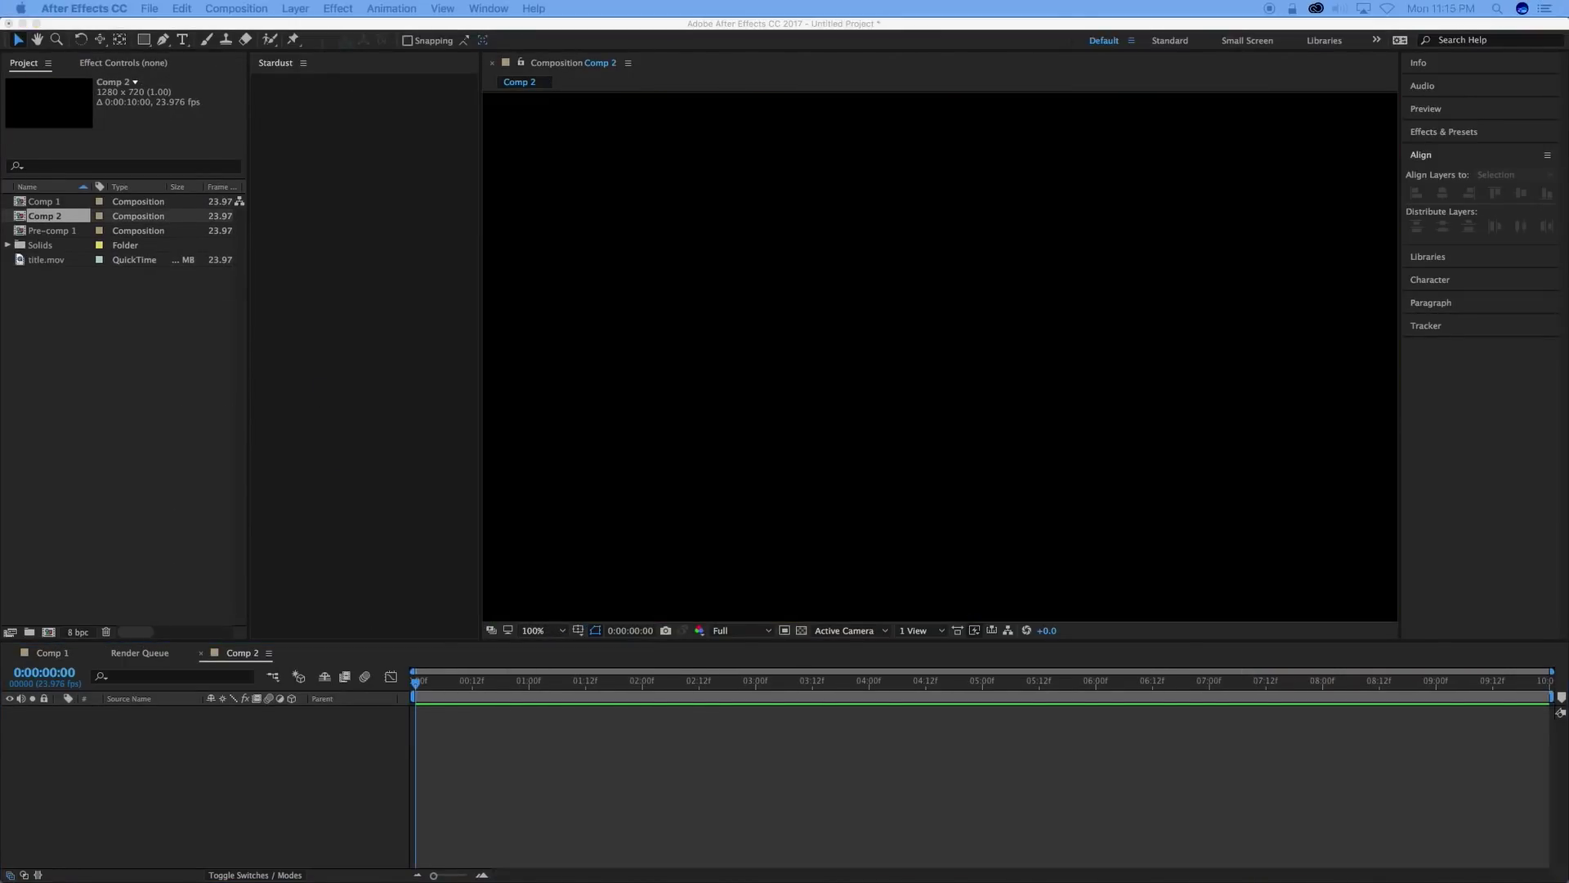
pyautogui.press('Return')
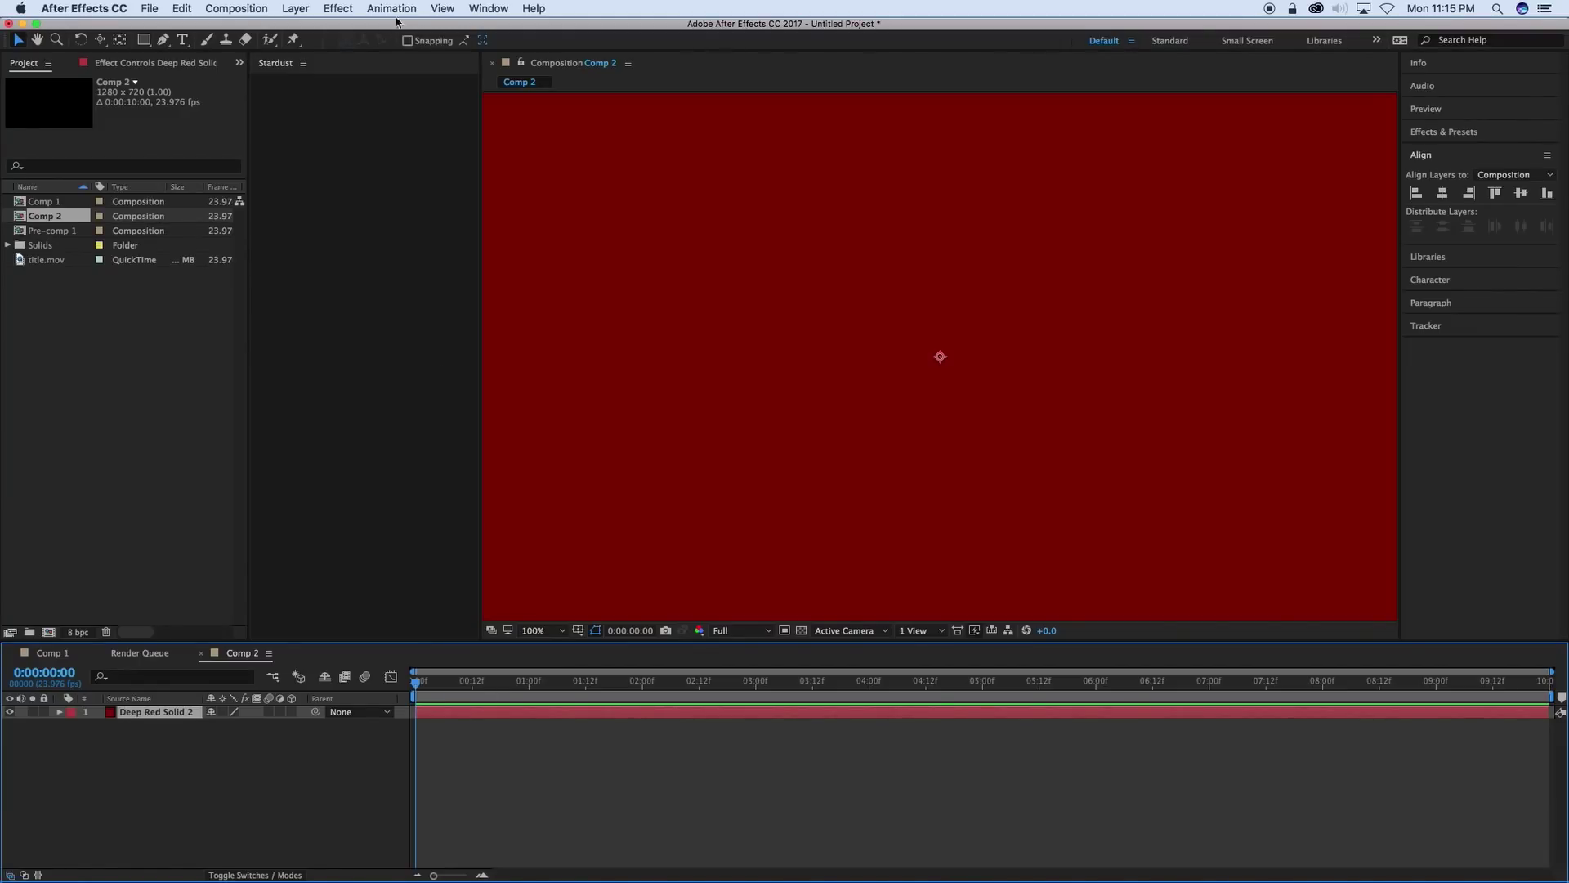
# Apply the Superluminal Stardust effect to the deep red solid and preview the default particles from the start.
pyautogui.click(342, 10)
pyautogui.moveTo(390, 360)
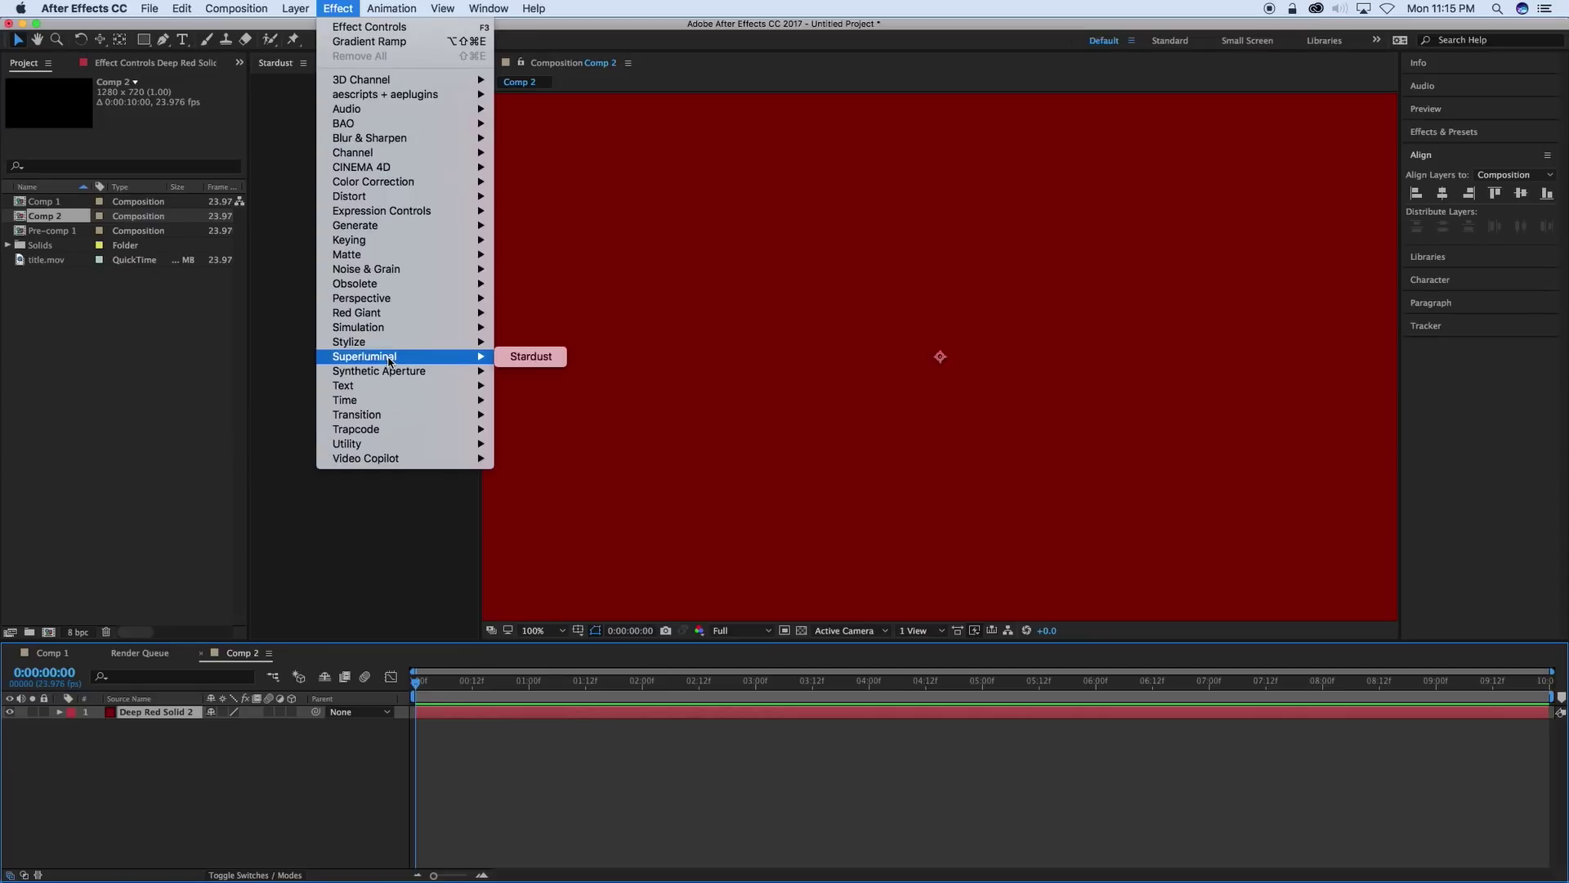
pyautogui.click(546, 357)
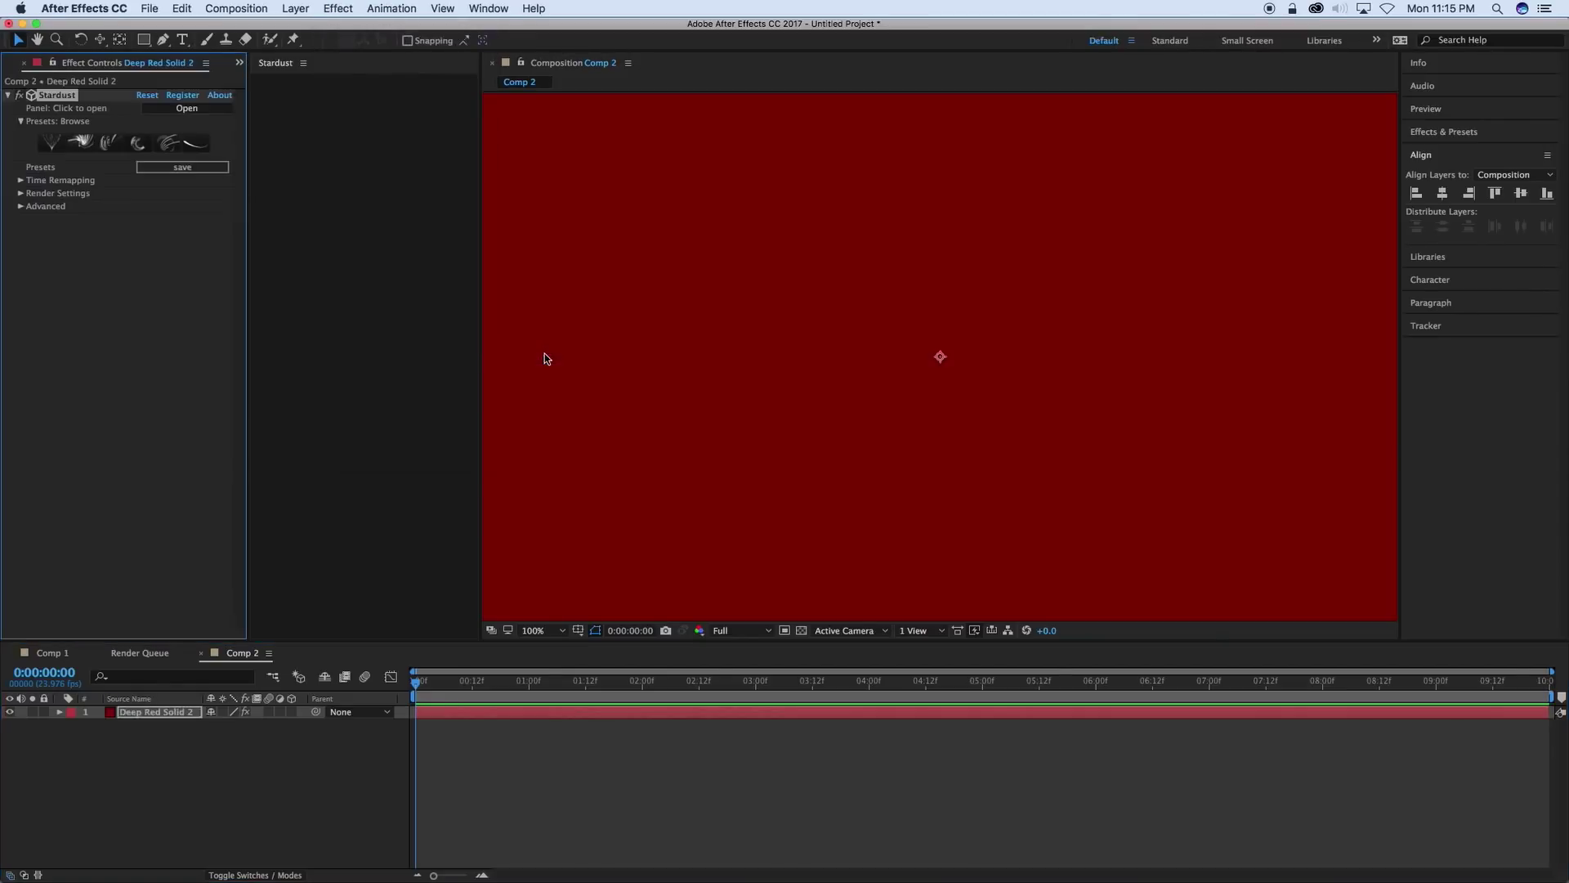
pyautogui.click(419, 684)
pyautogui.press('space')
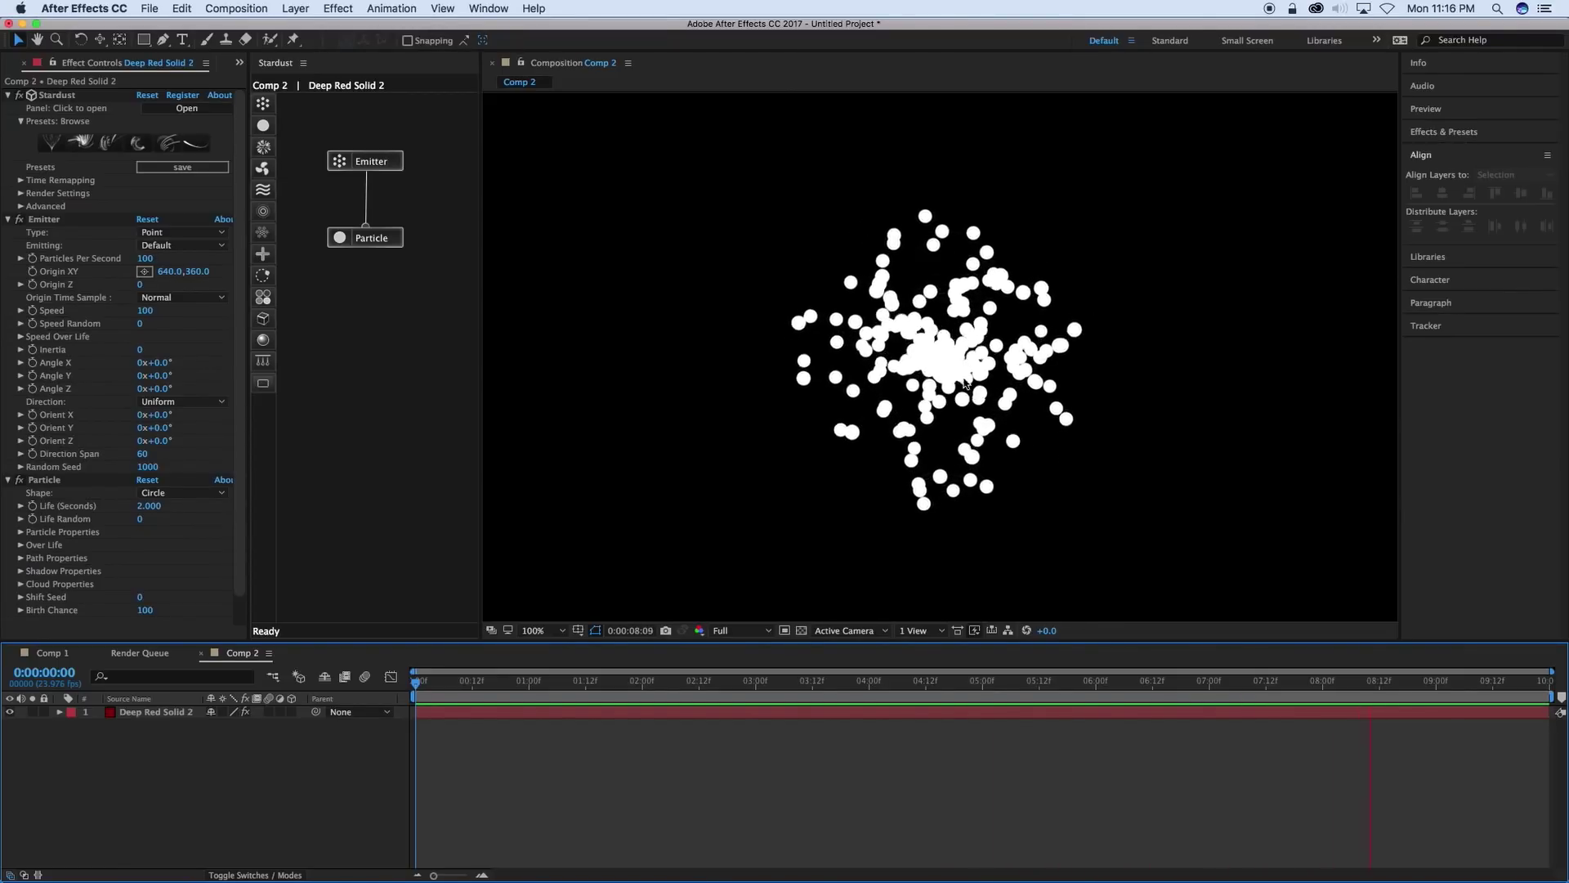
pyautogui.press('space')
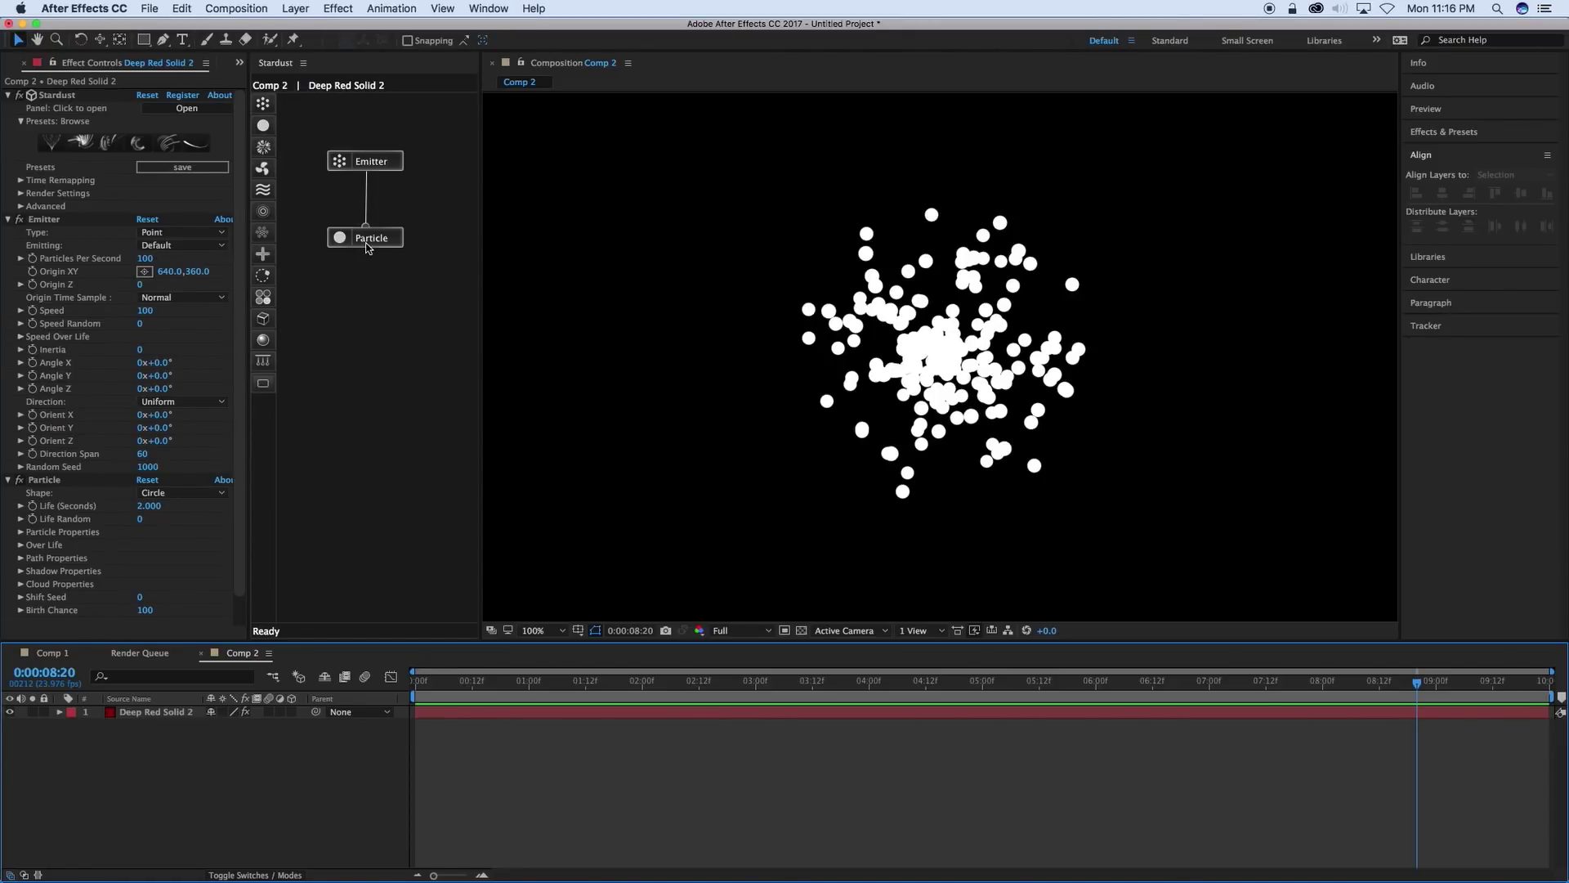
# Examine how the Emitter and Particle nodes correspond to their property groups in the solid's effect settings.
pyautogui.scroll(-2, 79, 217)
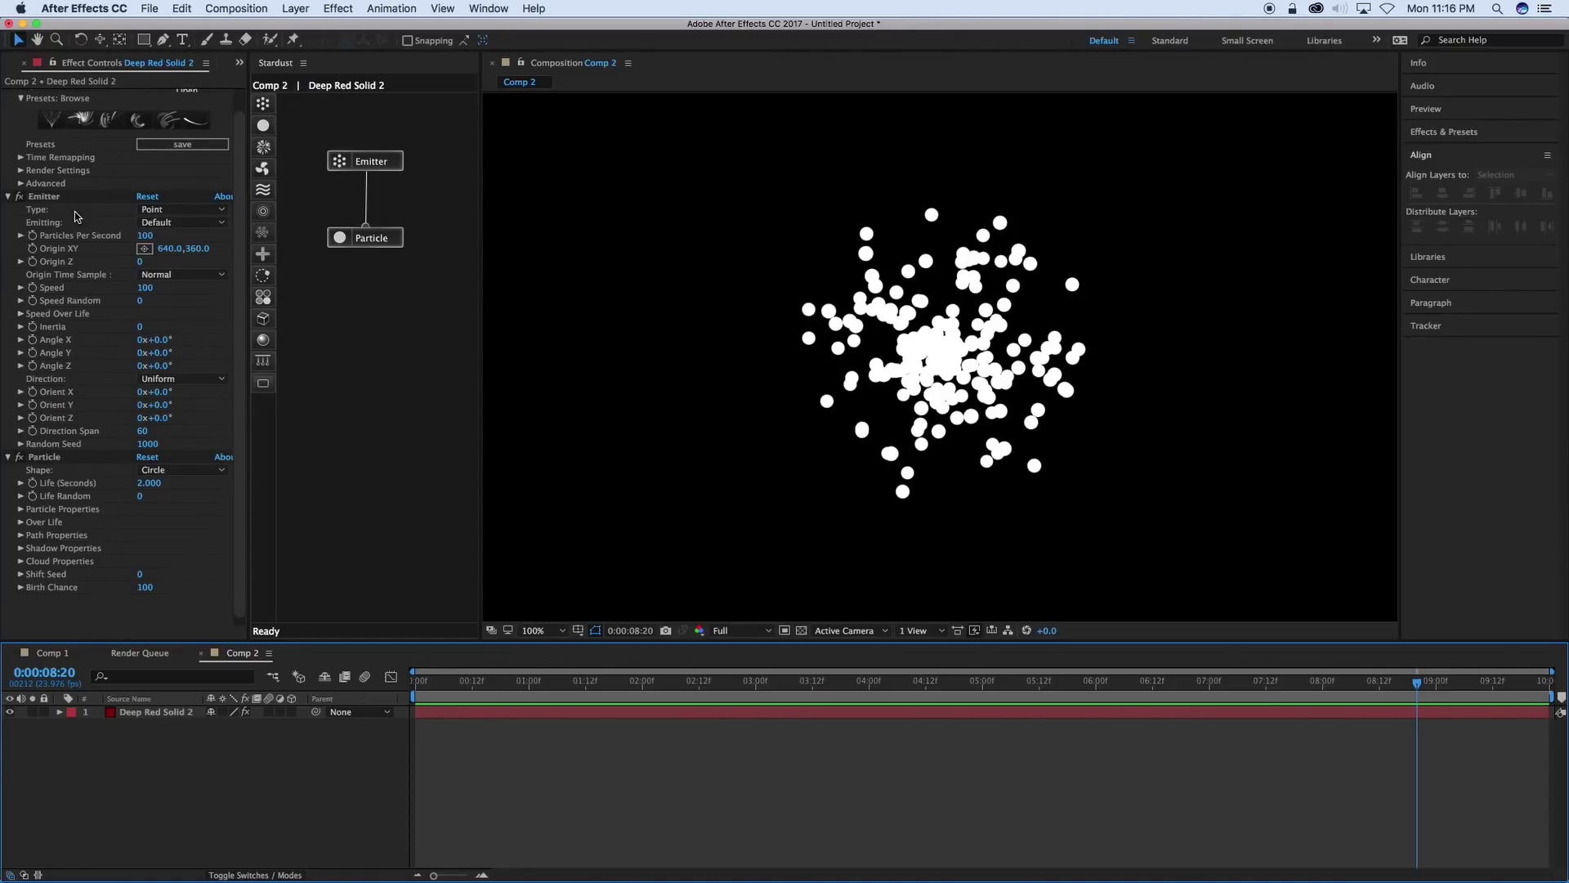
pyautogui.scroll(2, 69, 293)
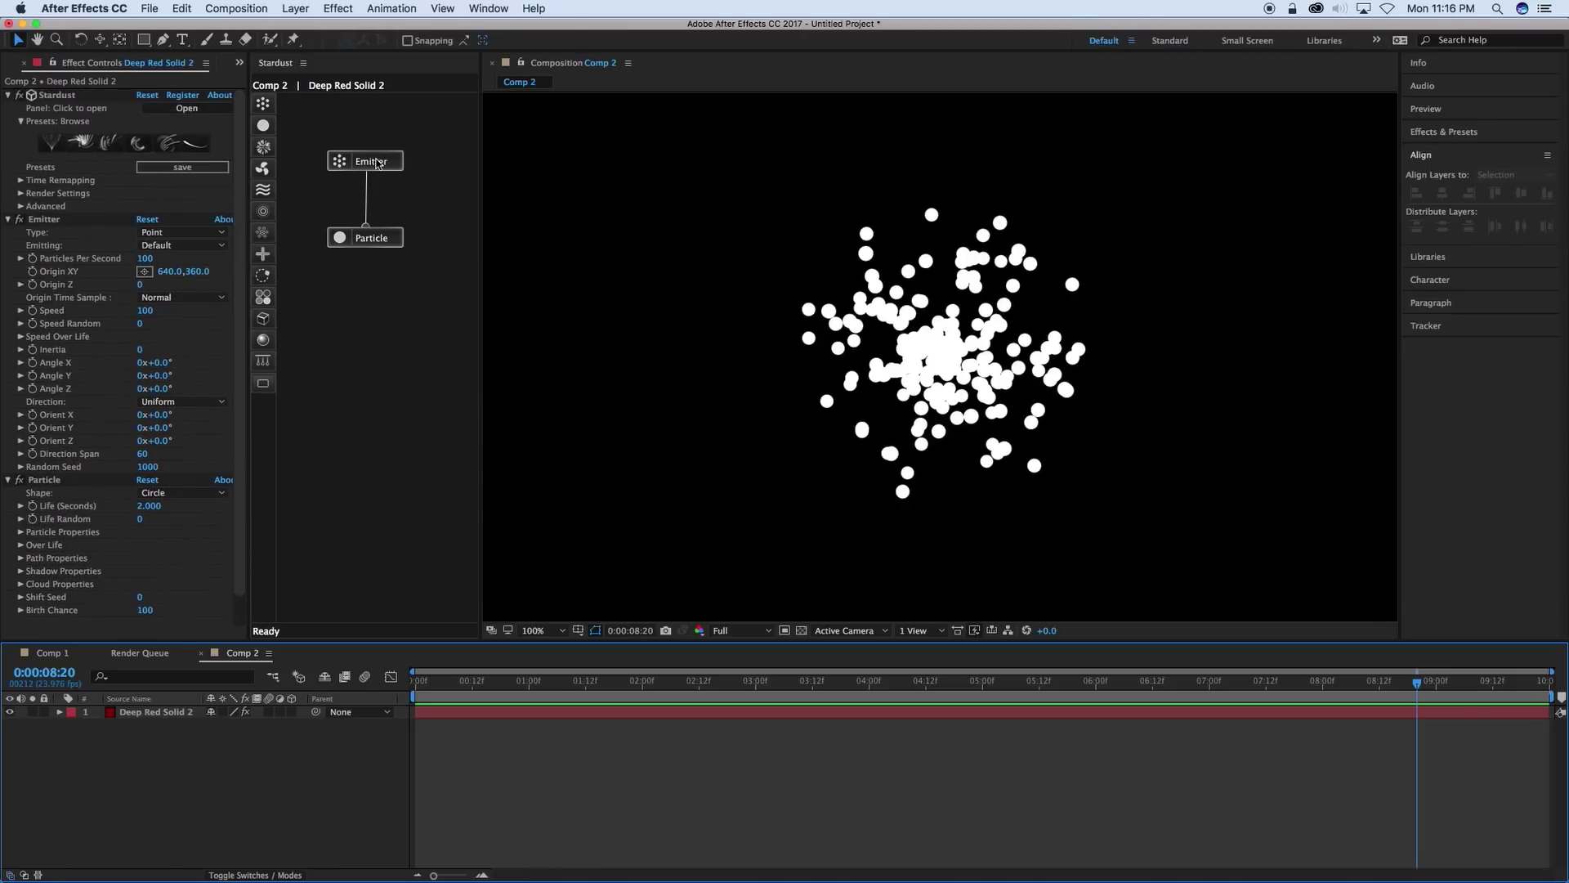
pyautogui.click(378, 239)
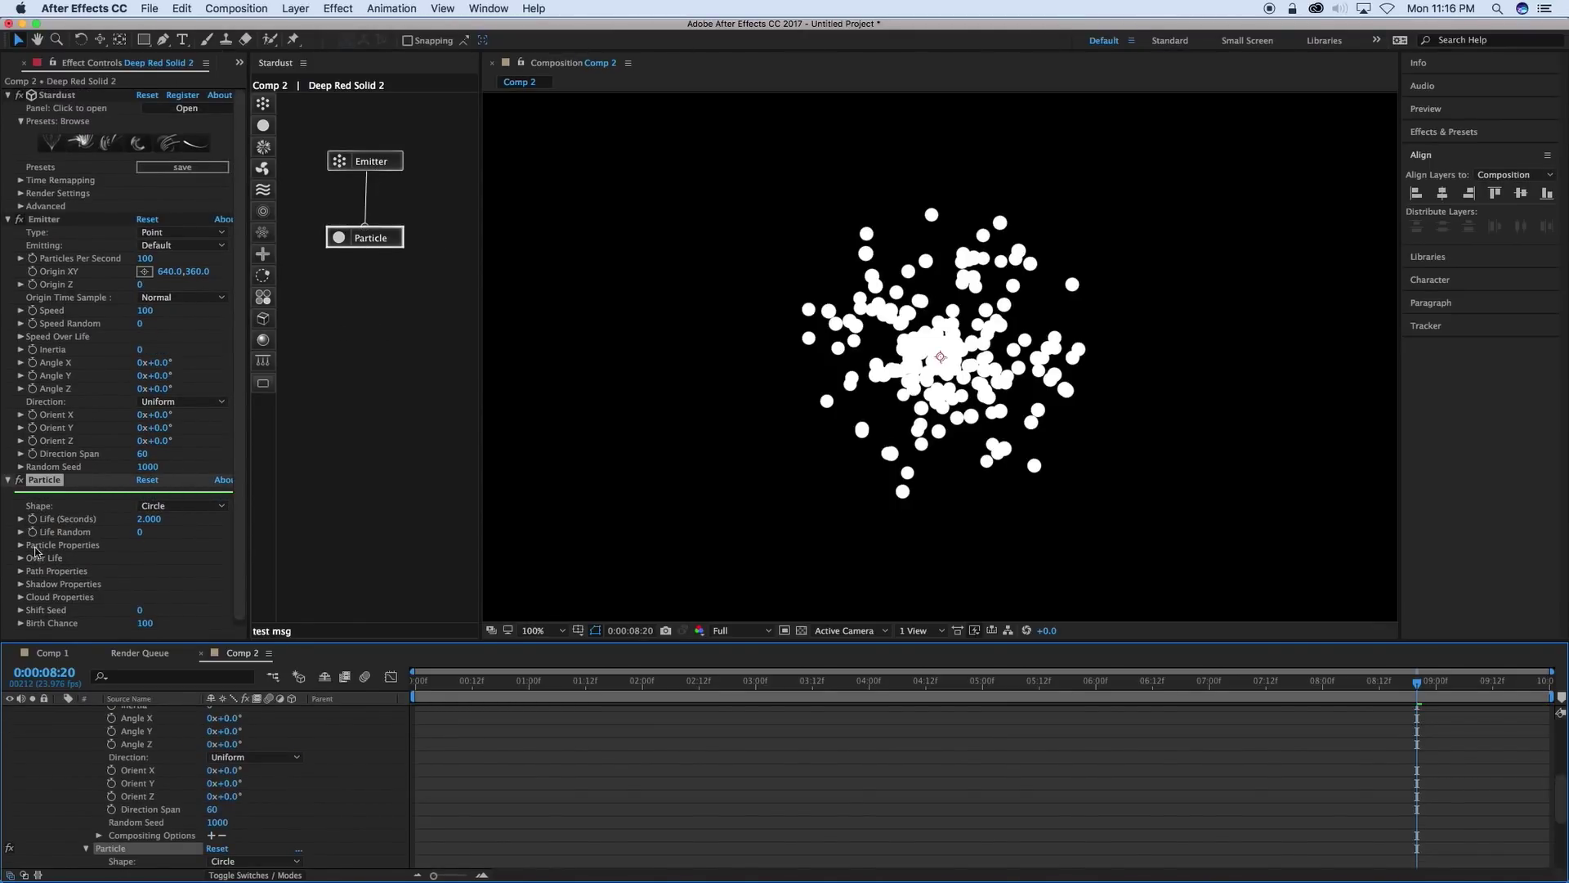
pyautogui.click(392, 162)
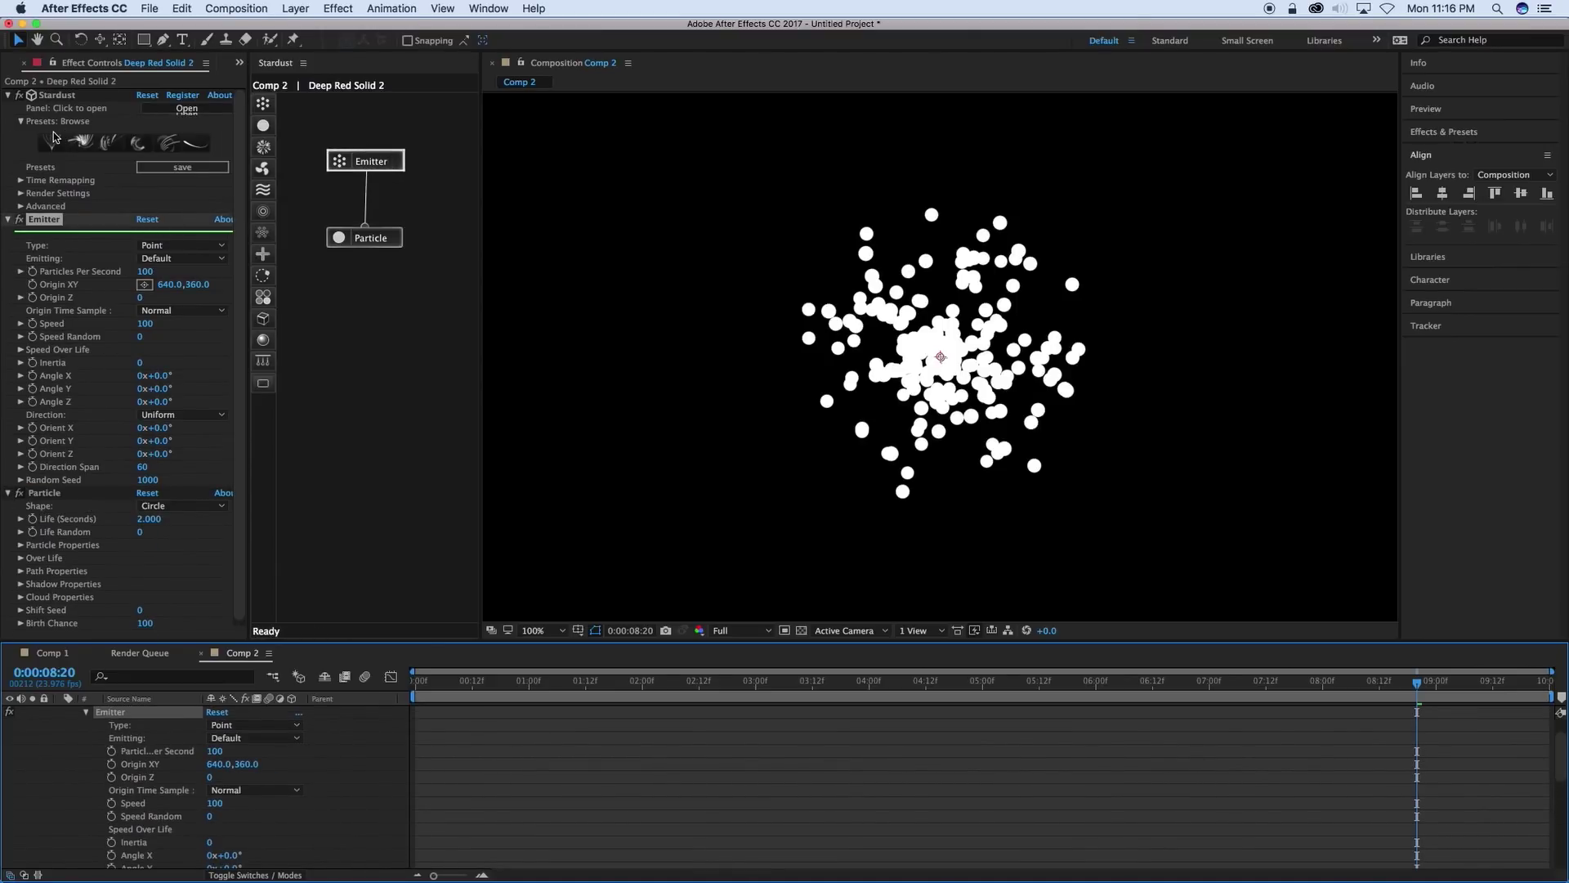
pyautogui.click(81, 98)
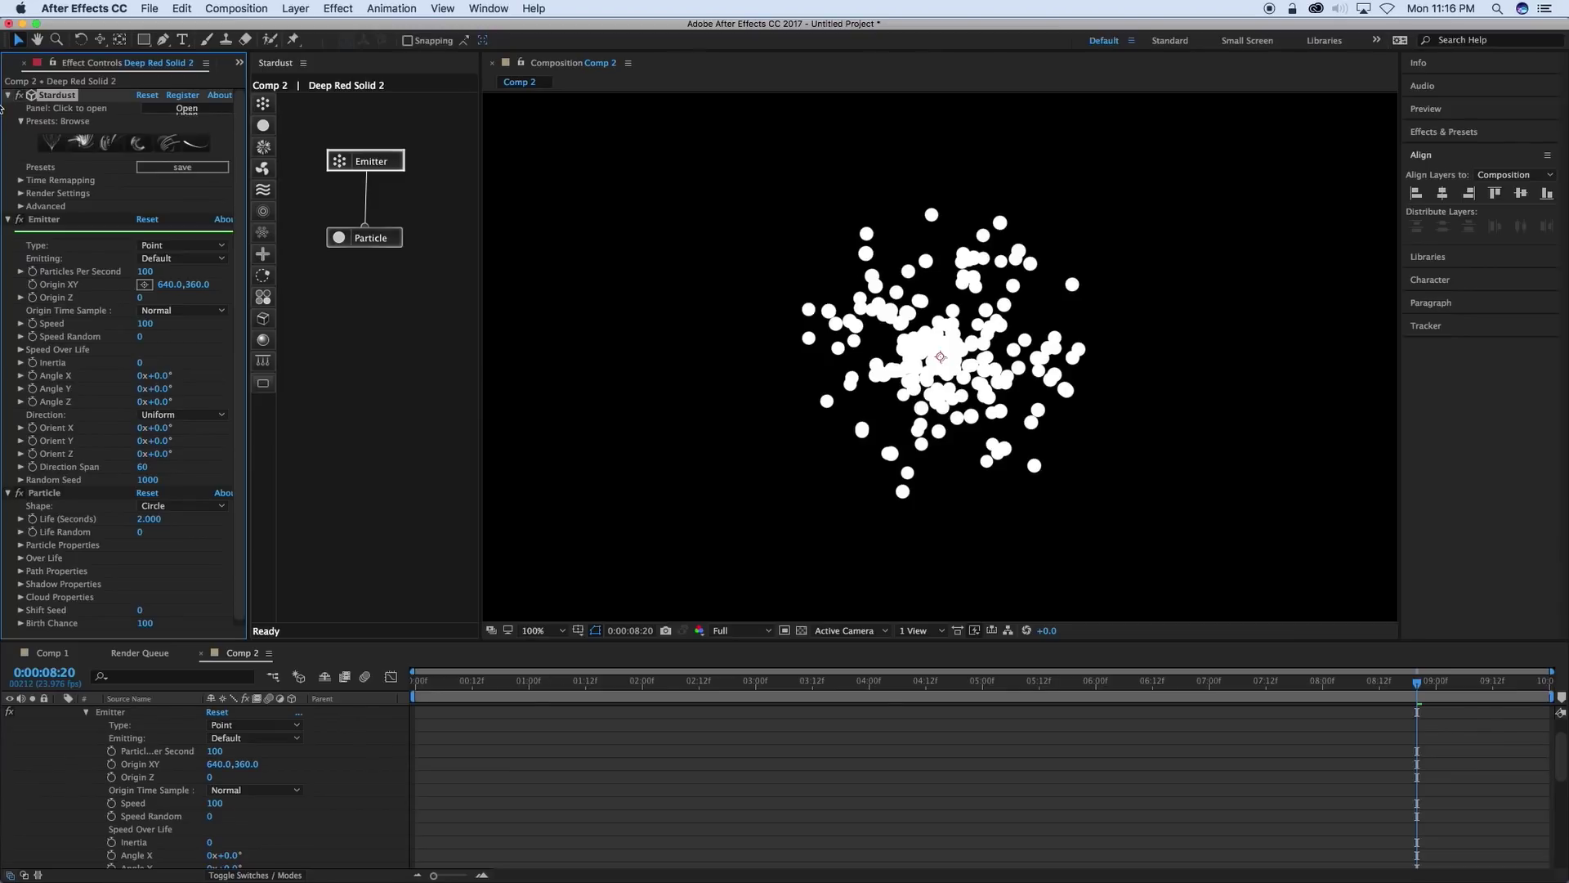
pyautogui.click(75, 225)
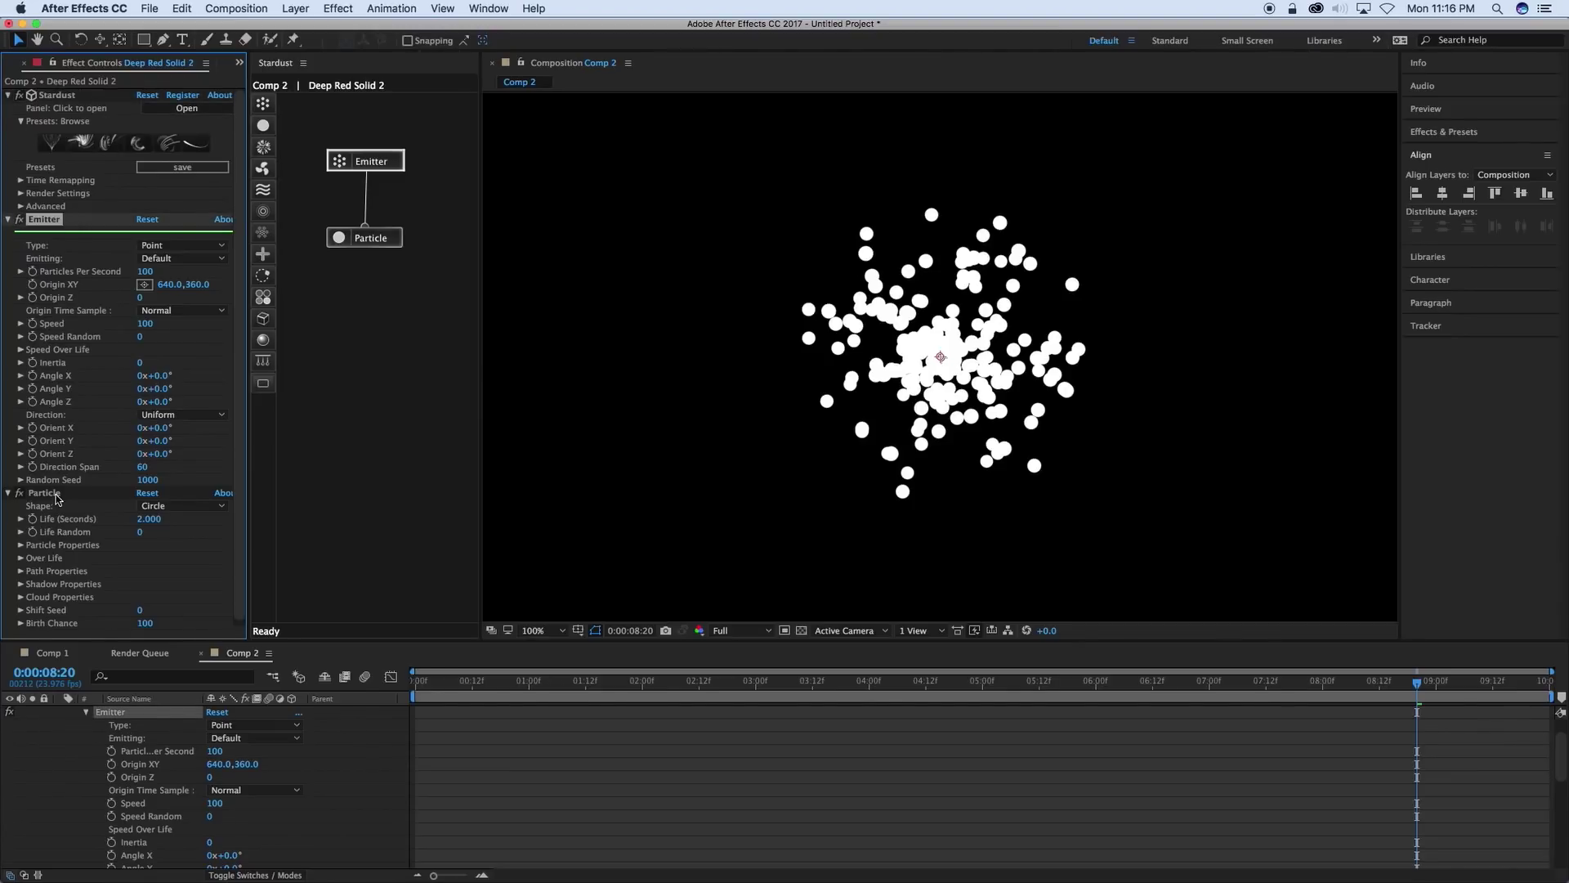
pyautogui.click(57, 495)
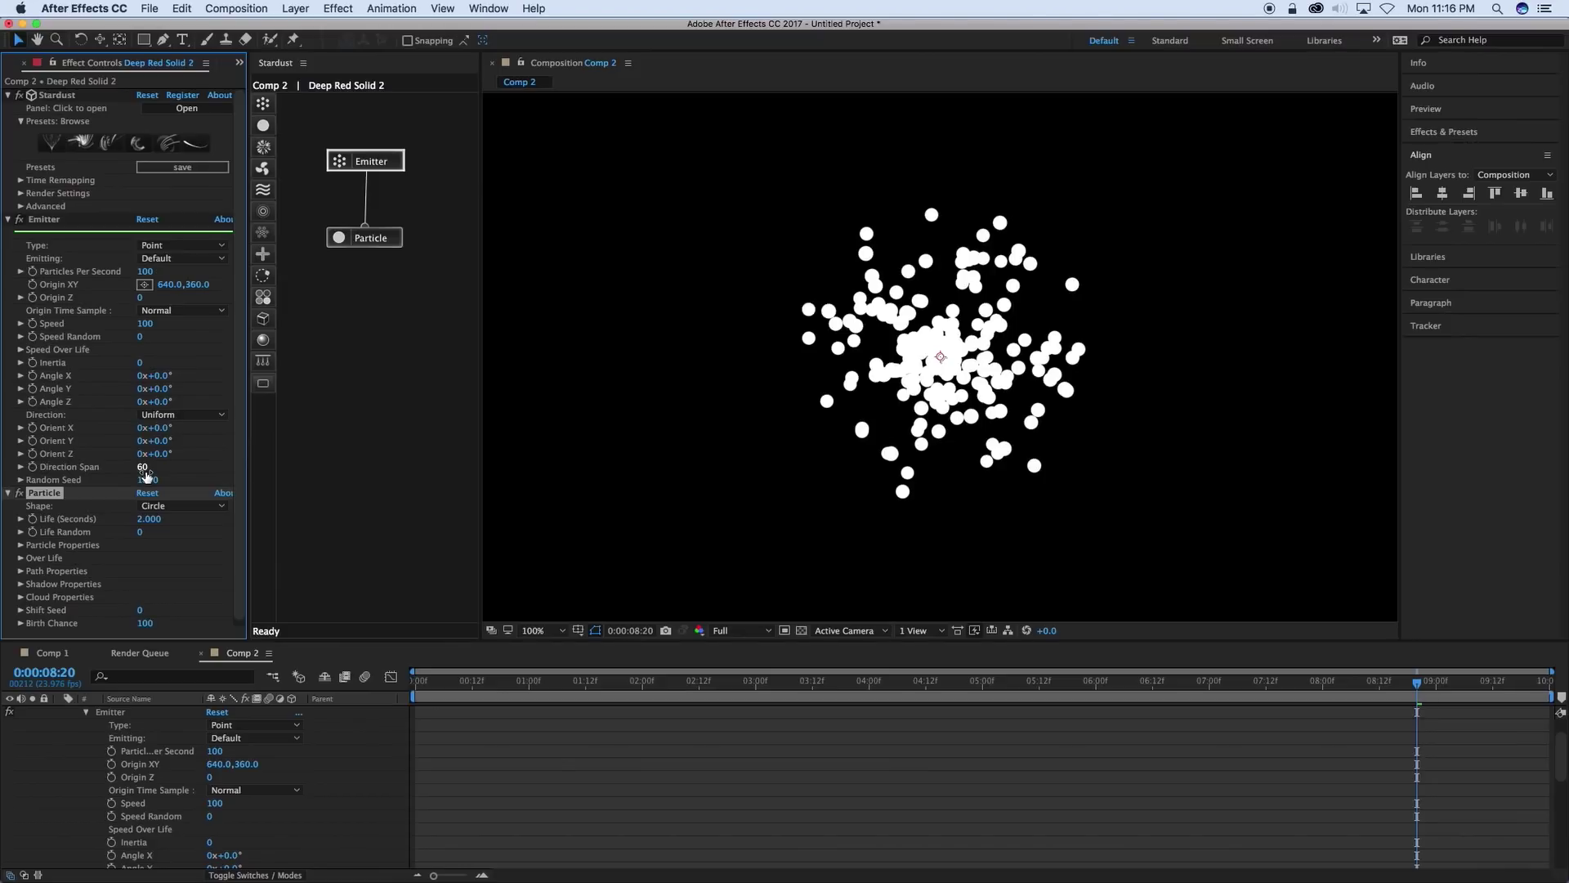
pyautogui.click(382, 242)
pyautogui.click(370, 167)
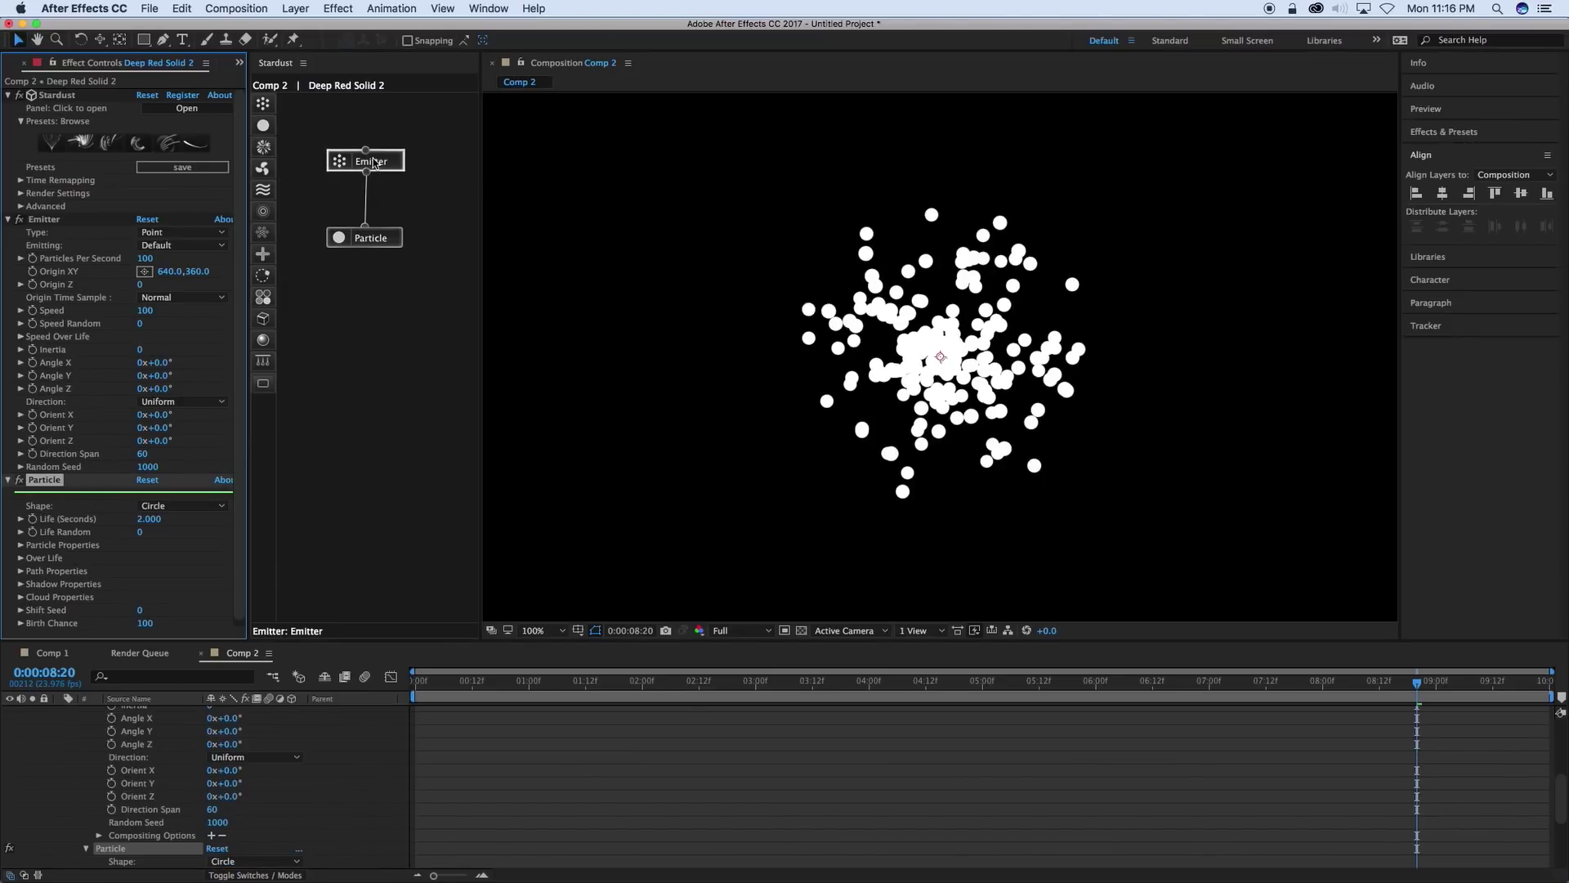
pyautogui.click(368, 239)
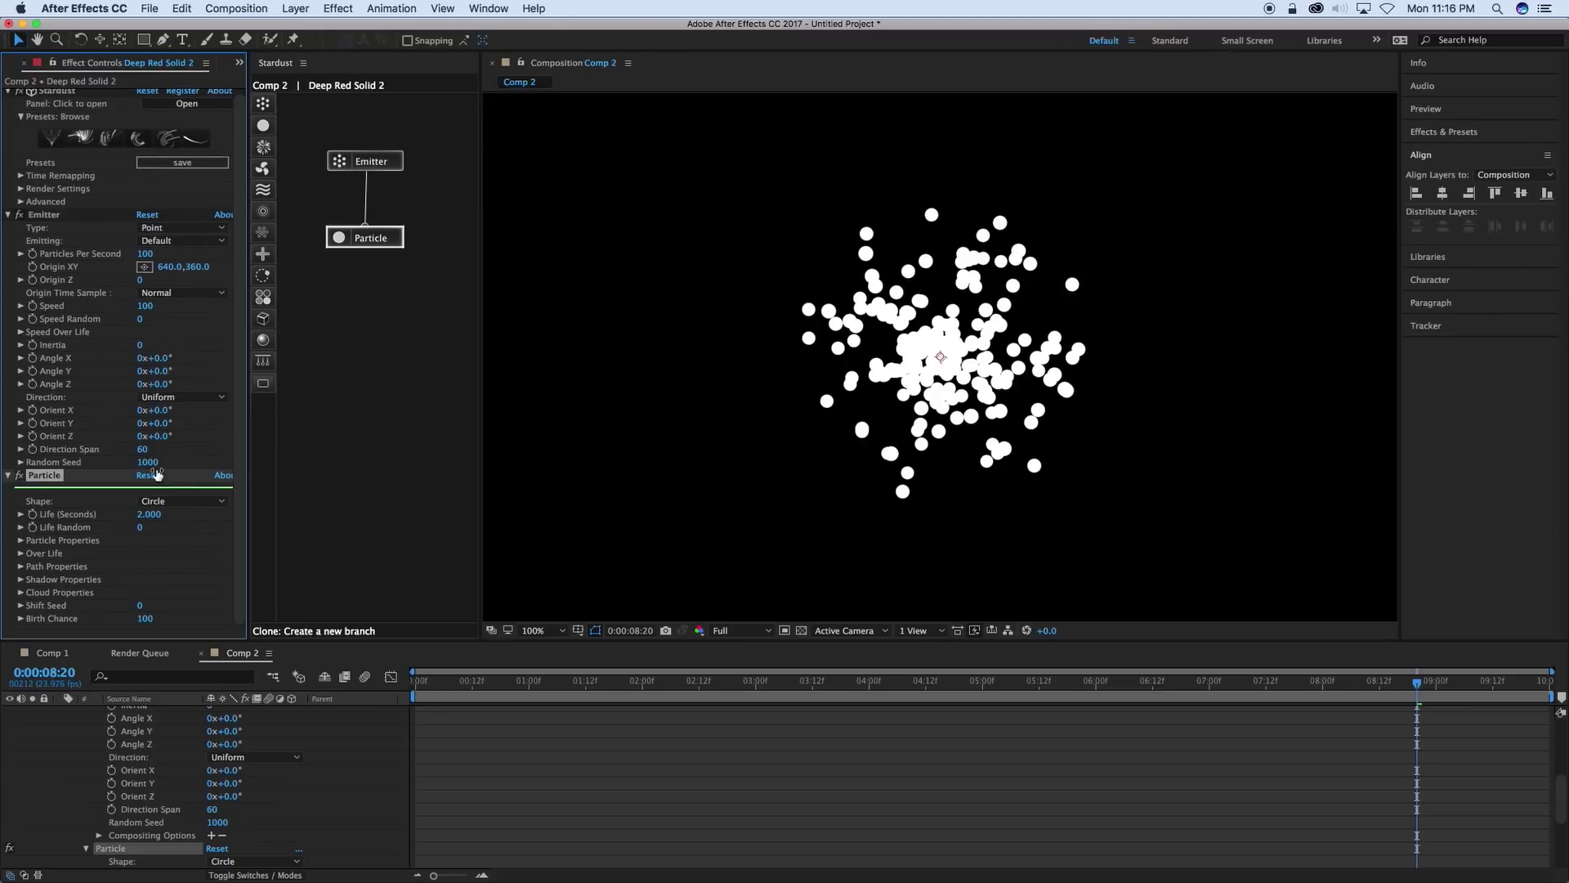
pyautogui.scroll(-1, 135, 351)
pyautogui.click(351, 162)
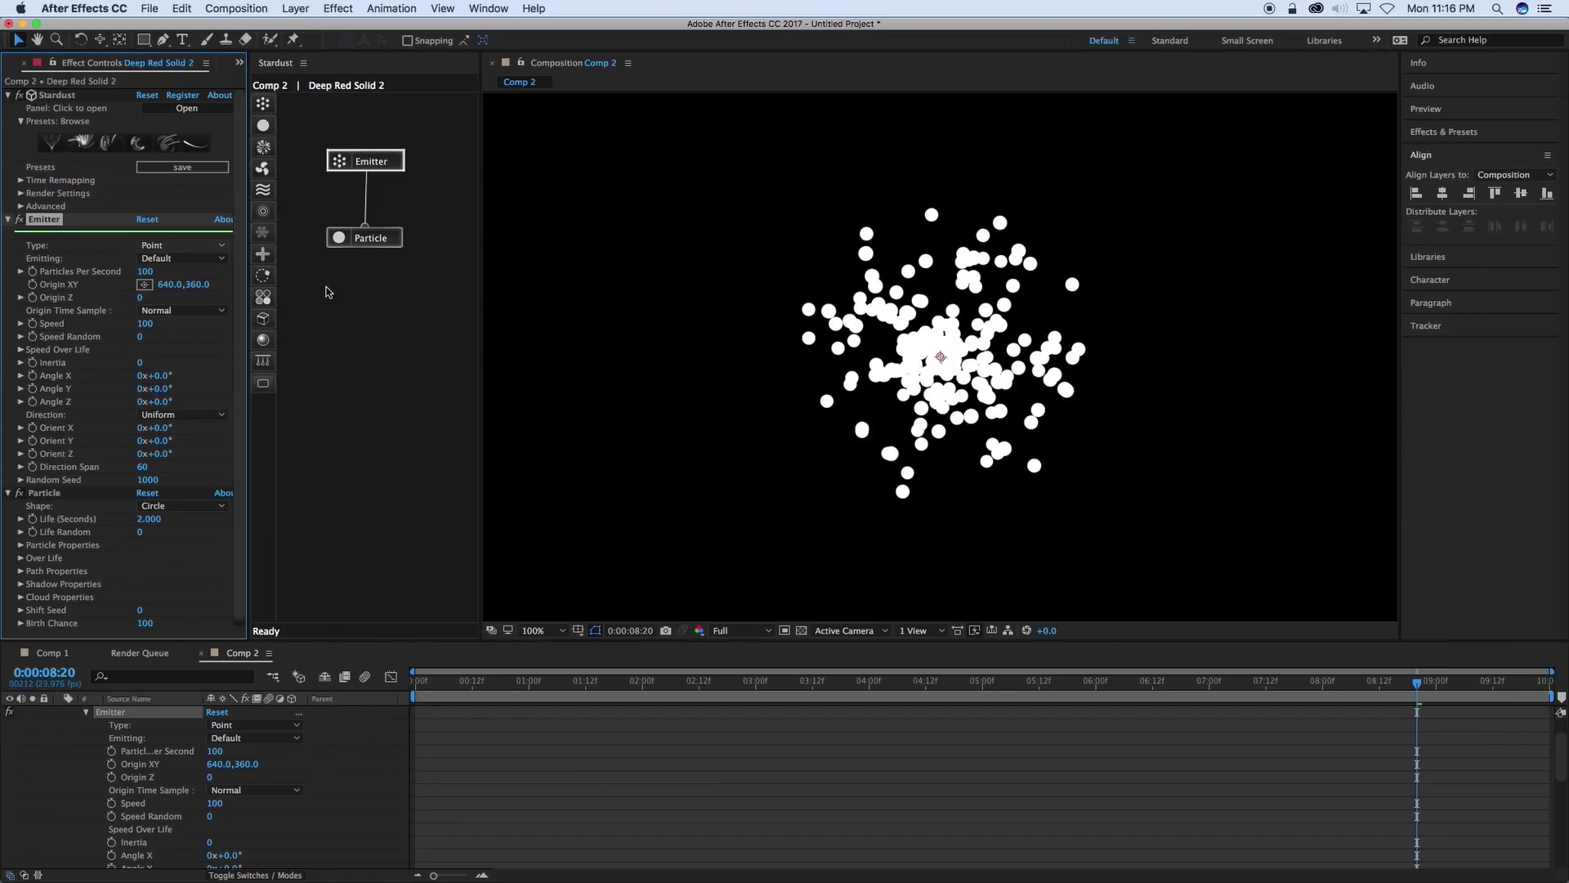
# Move the Emitter node higher in the node graph and realign the Particle node beneath it.
pyautogui.moveTo(377, 167); pyautogui.dragTo(356, 139)
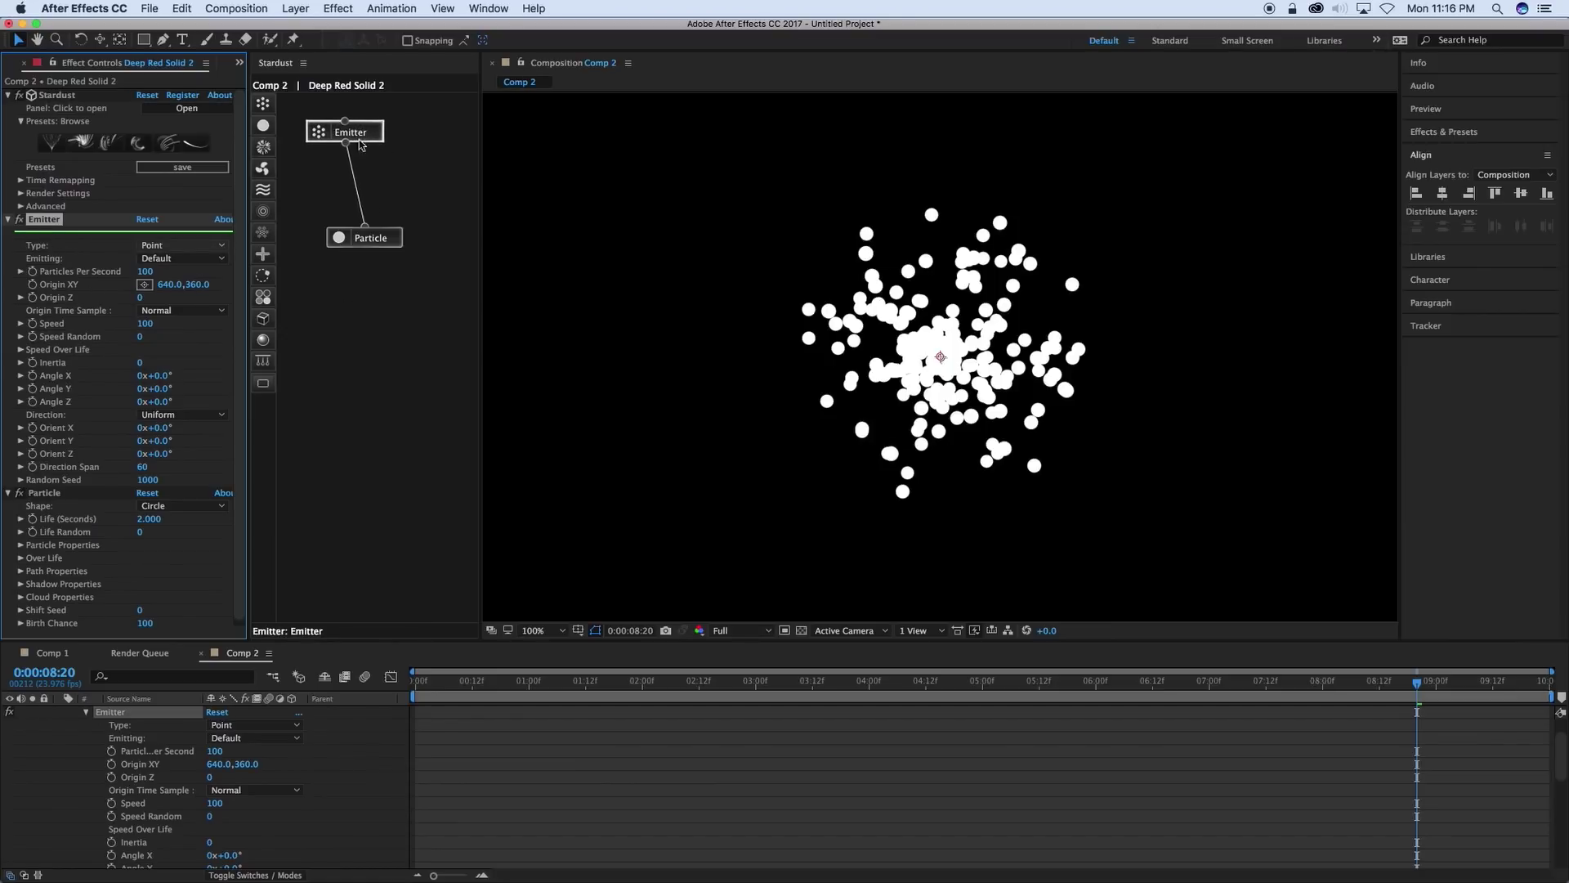
pyautogui.moveTo(387, 247); pyautogui.dragTo(370, 216)
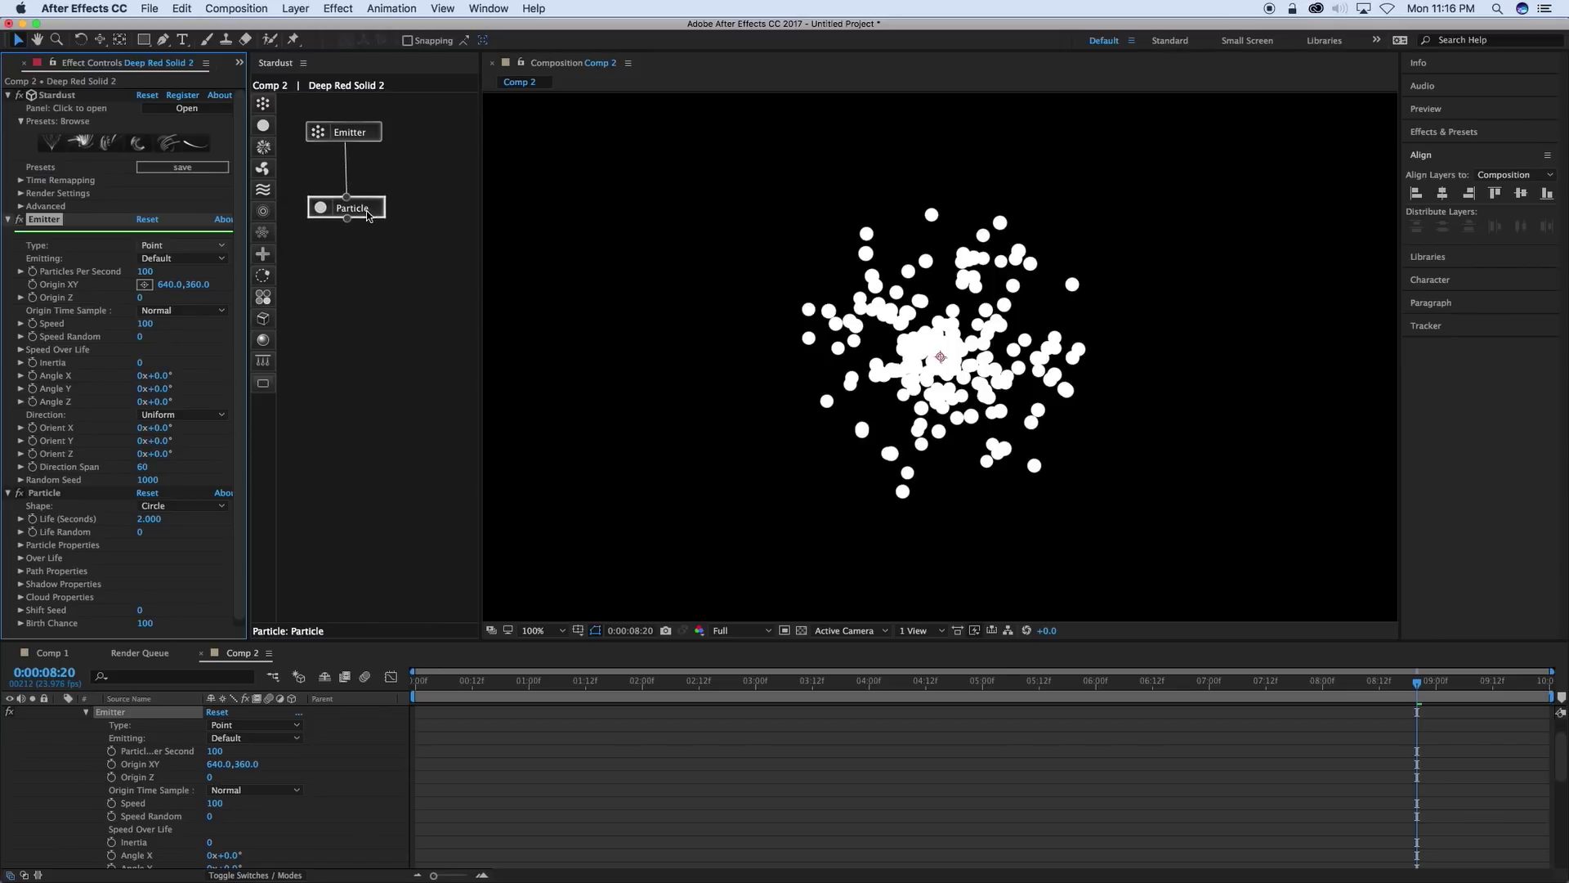
pyautogui.click(362, 137)
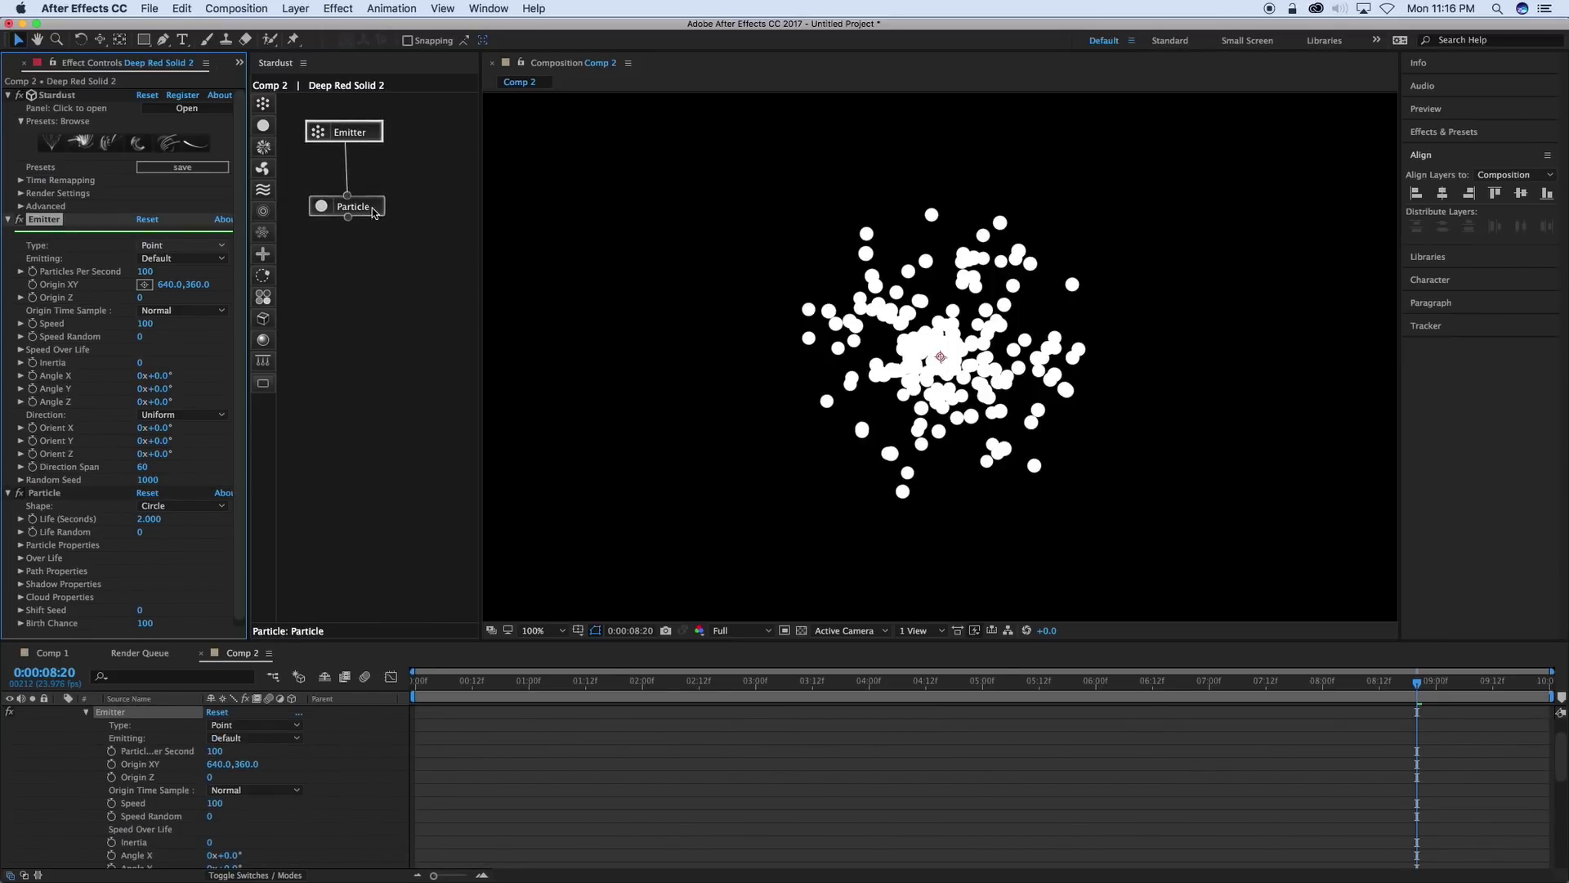
# Delete the Particle node, then add a new Particle node connected directly below the Emitter.
pyautogui.moveTo(370, 211); pyautogui.dragTo(363, 211)
pyautogui.press('Delete')
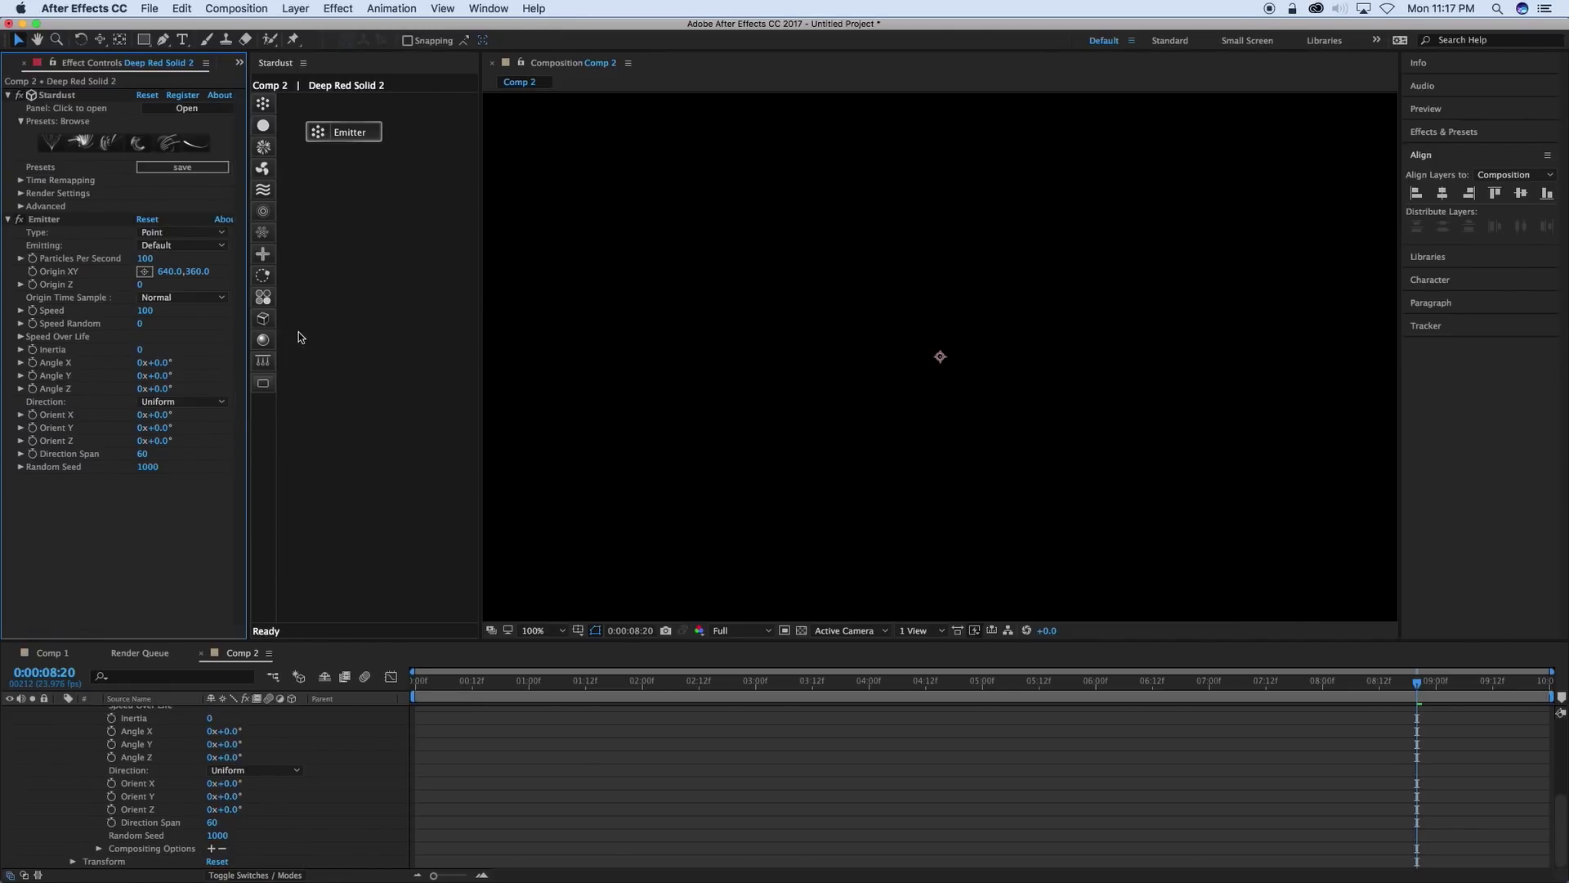
pyautogui.click(272, 124)
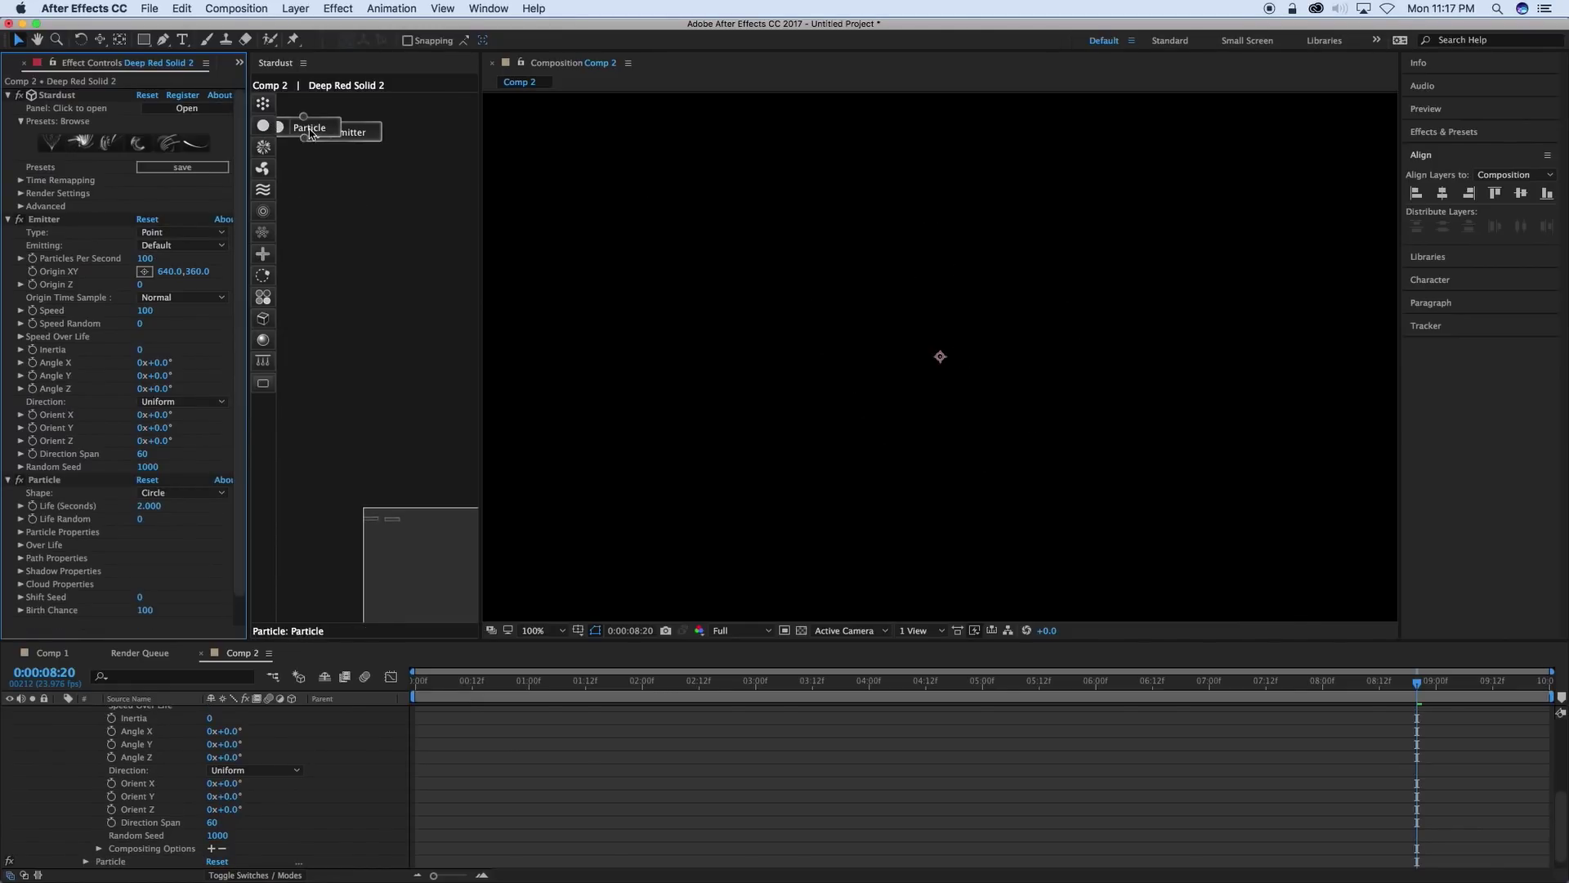
pyautogui.moveTo(309, 131); pyautogui.dragTo(358, 178)
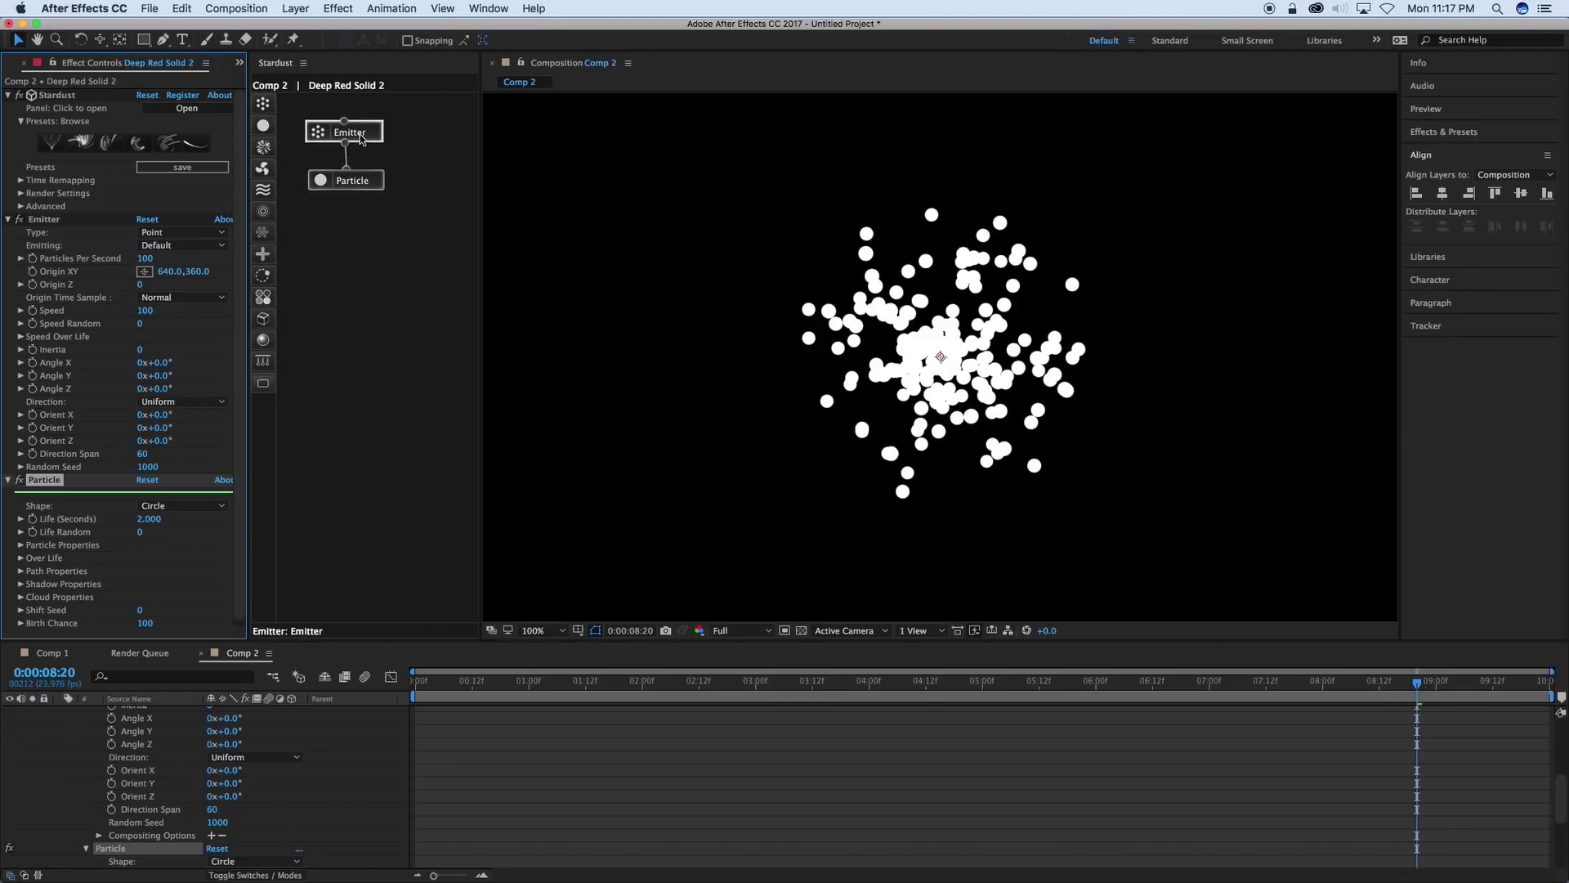
pyautogui.moveTo(356, 181); pyautogui.dragTo(358, 193)
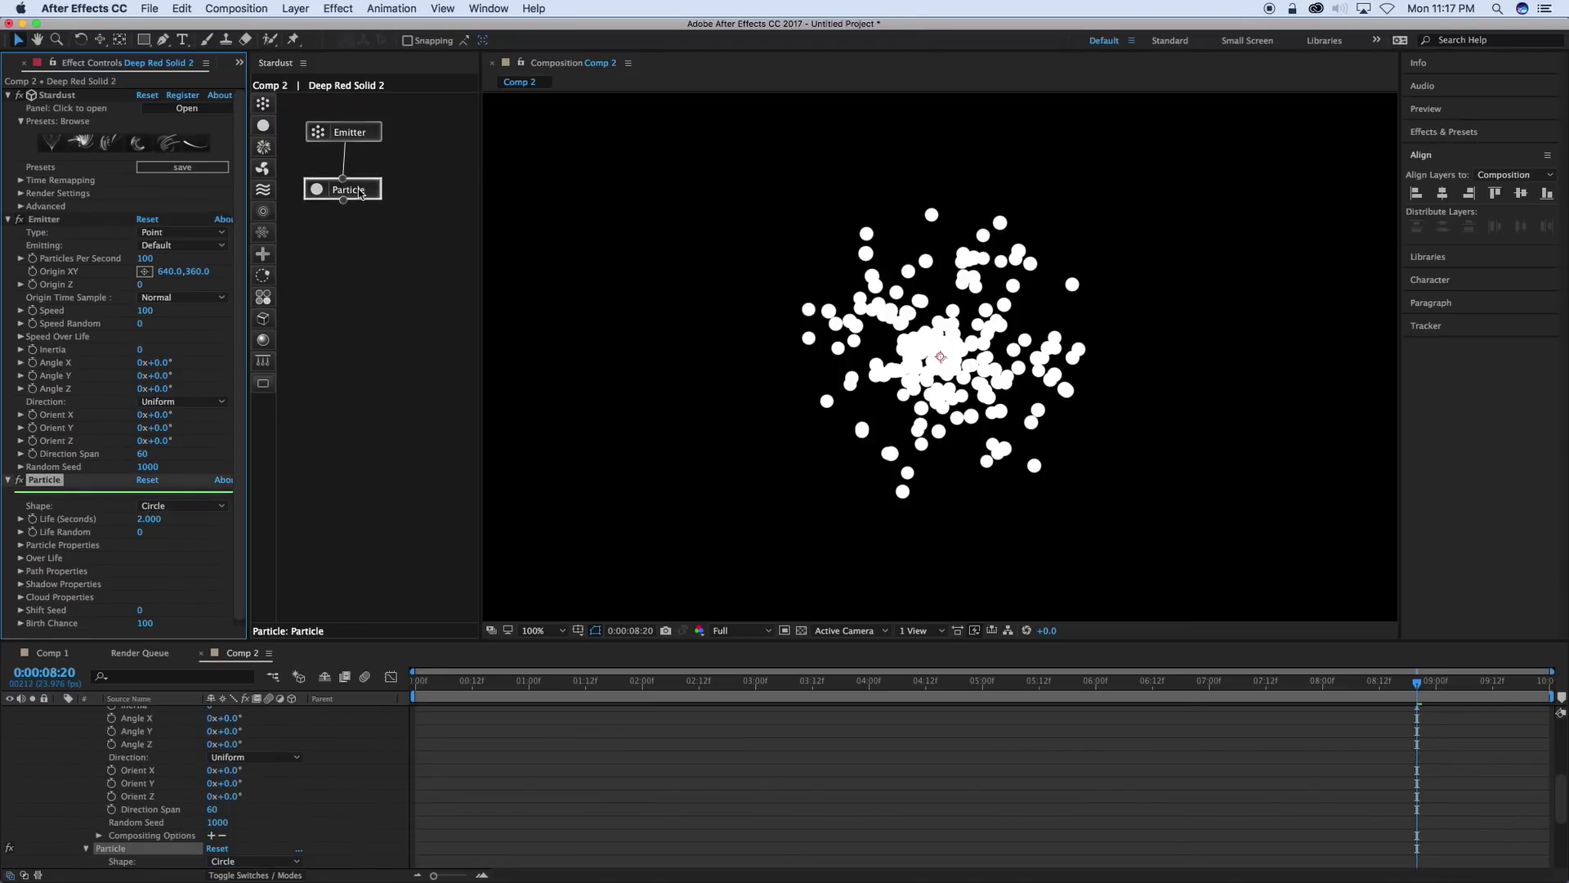
# Set the Particle node's size to 8 pixels in its particle properties.
pyautogui.scroll(-1, 78, 544)
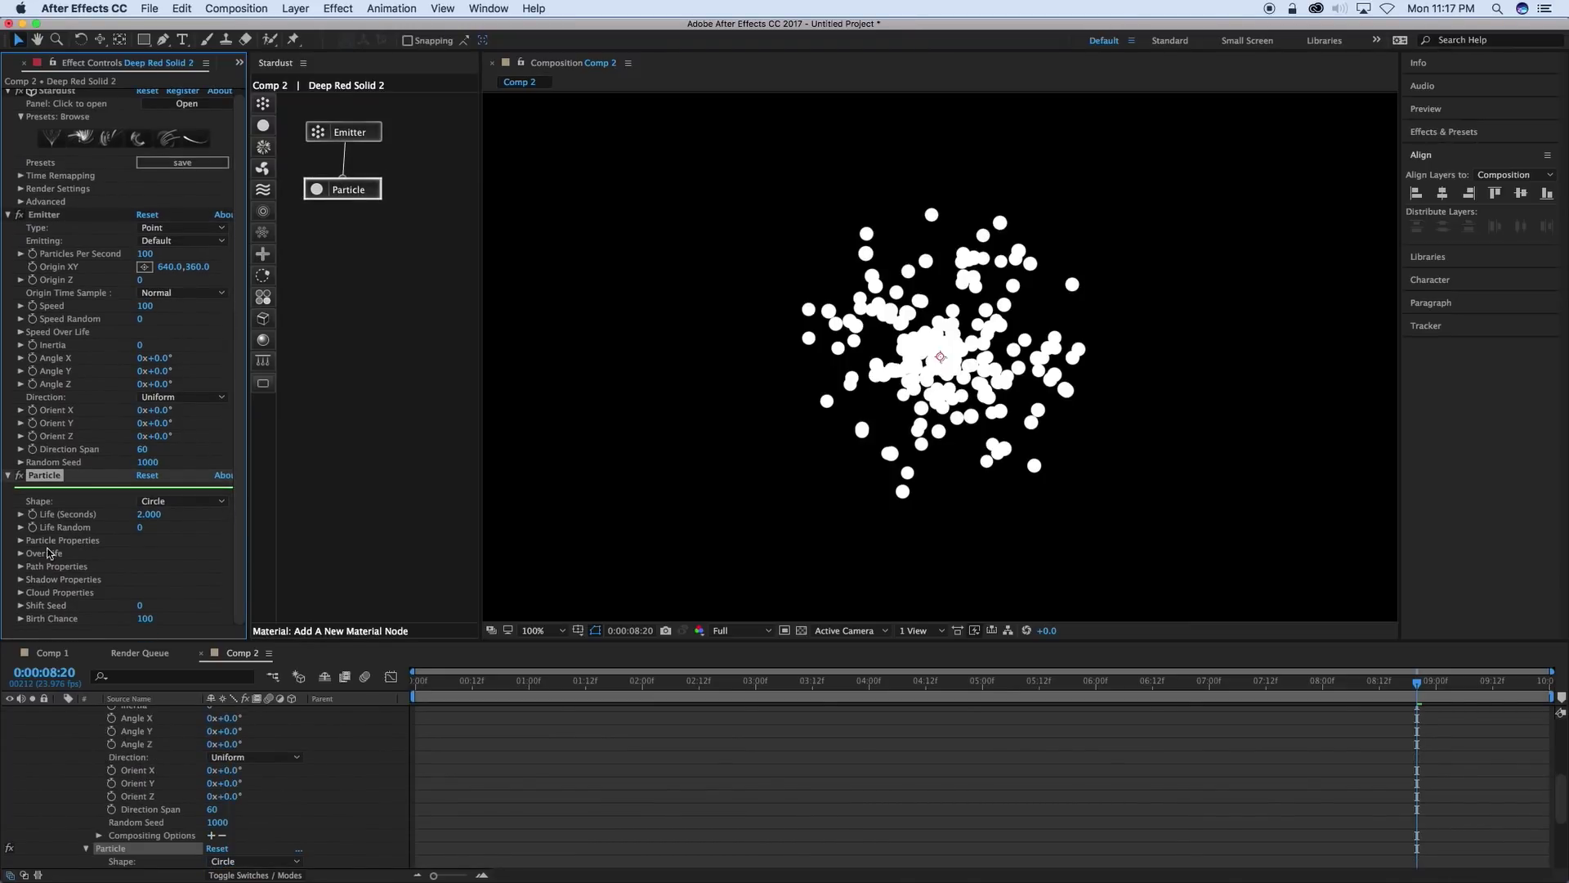
pyautogui.click(20, 541)
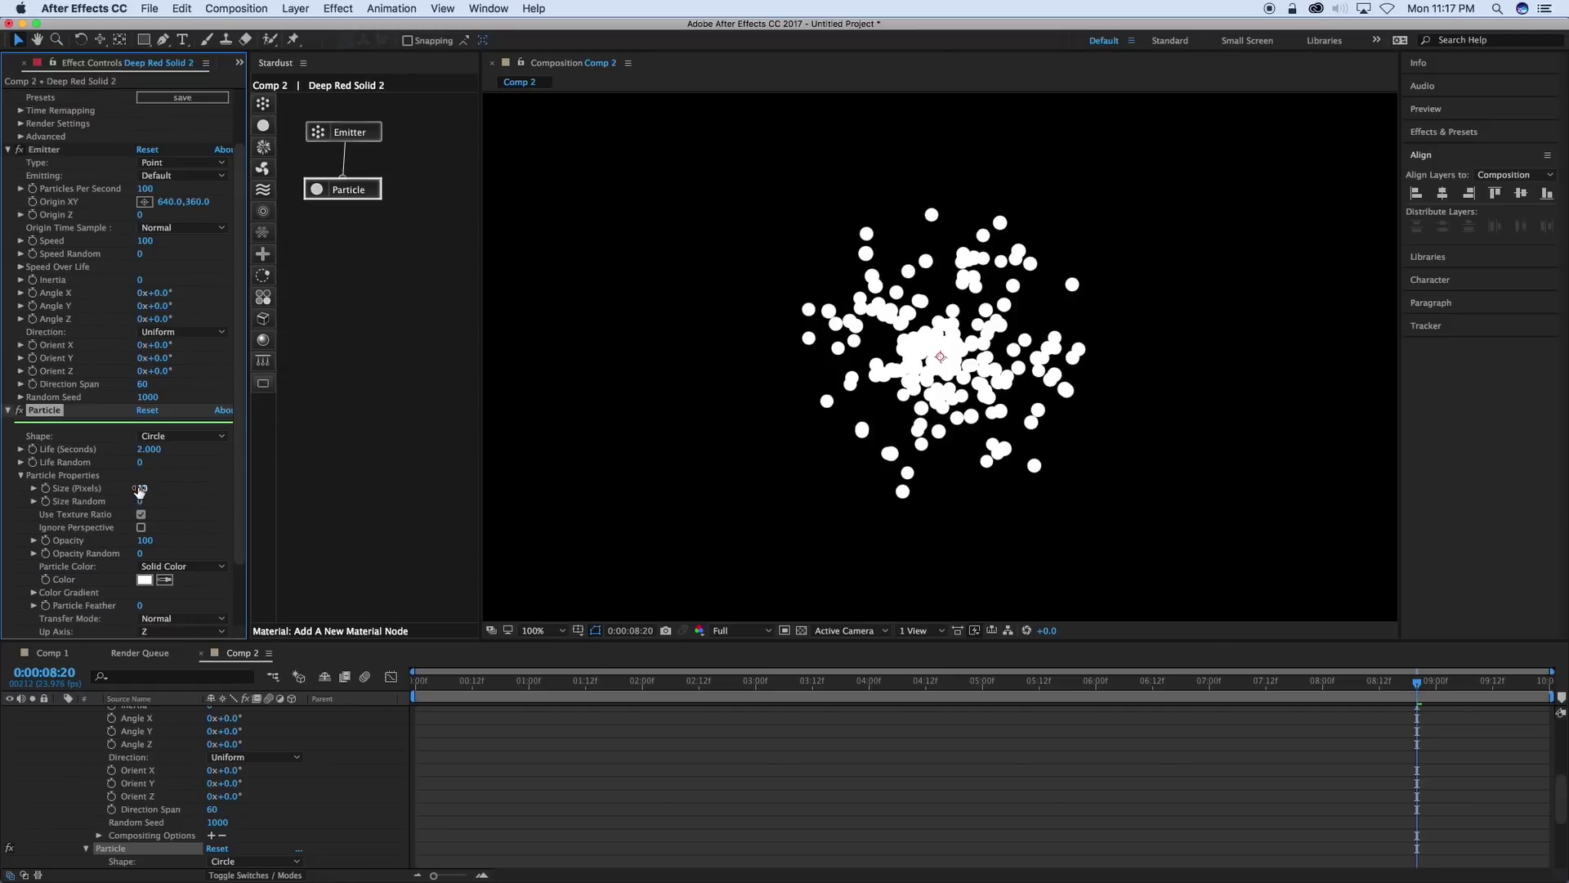
pyautogui.moveTo(141, 488)
pyautogui.mouseDown()
pyautogui.moveTo(157, 488)
pyautogui.moveTo(135, 493)
pyautogui.mouseUp()
# Change the Emitter type to Ring and set its speed to 0.
pyautogui.click(356, 134)
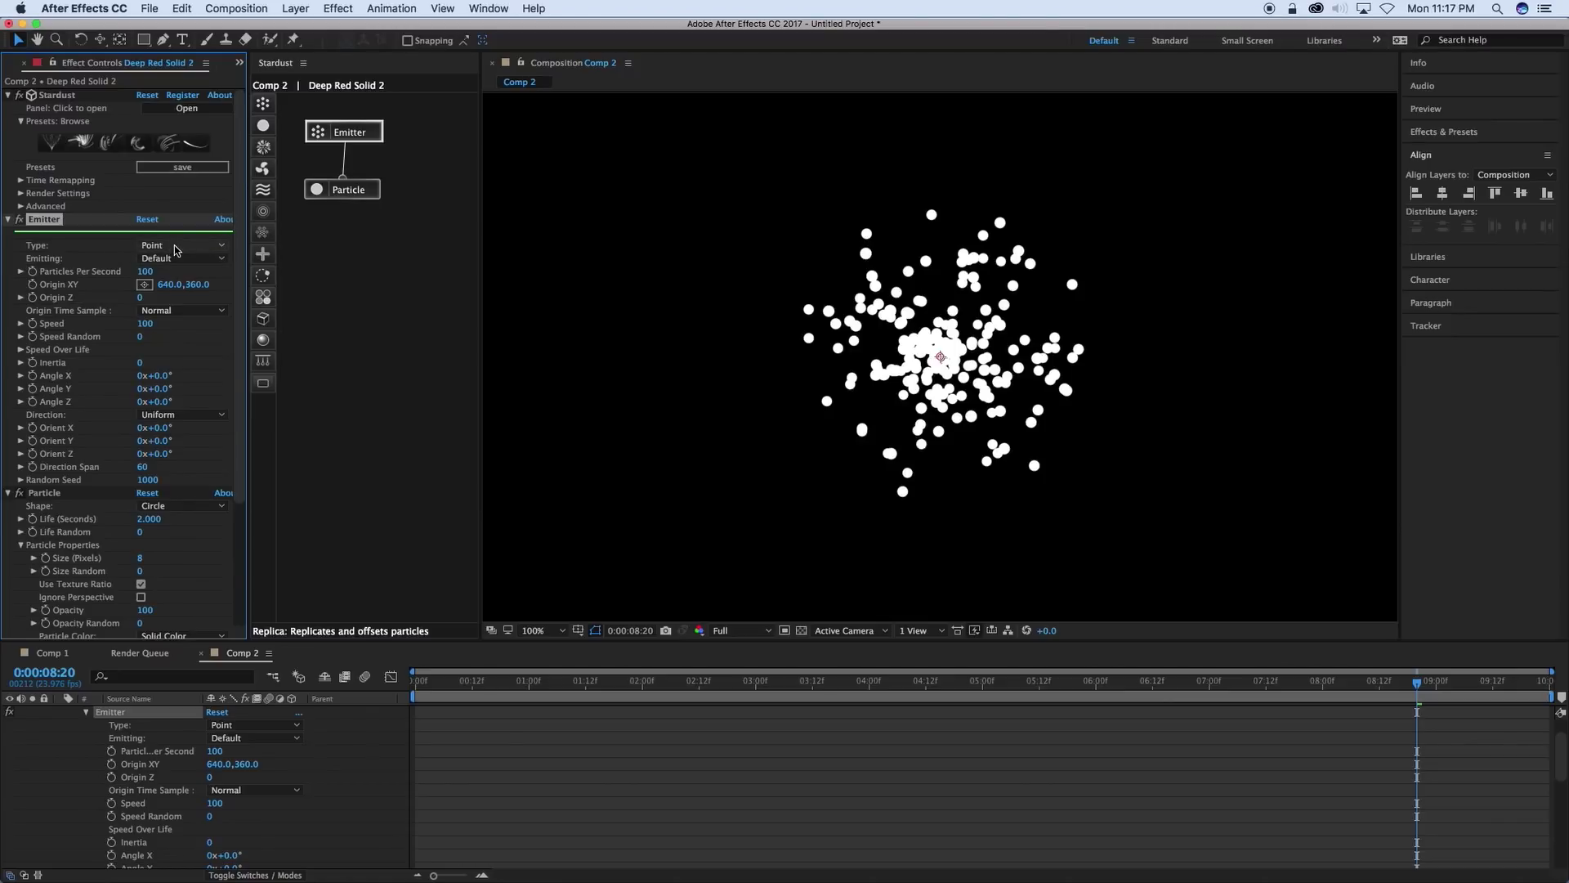
pyautogui.click(204, 245)
pyautogui.click(205, 361)
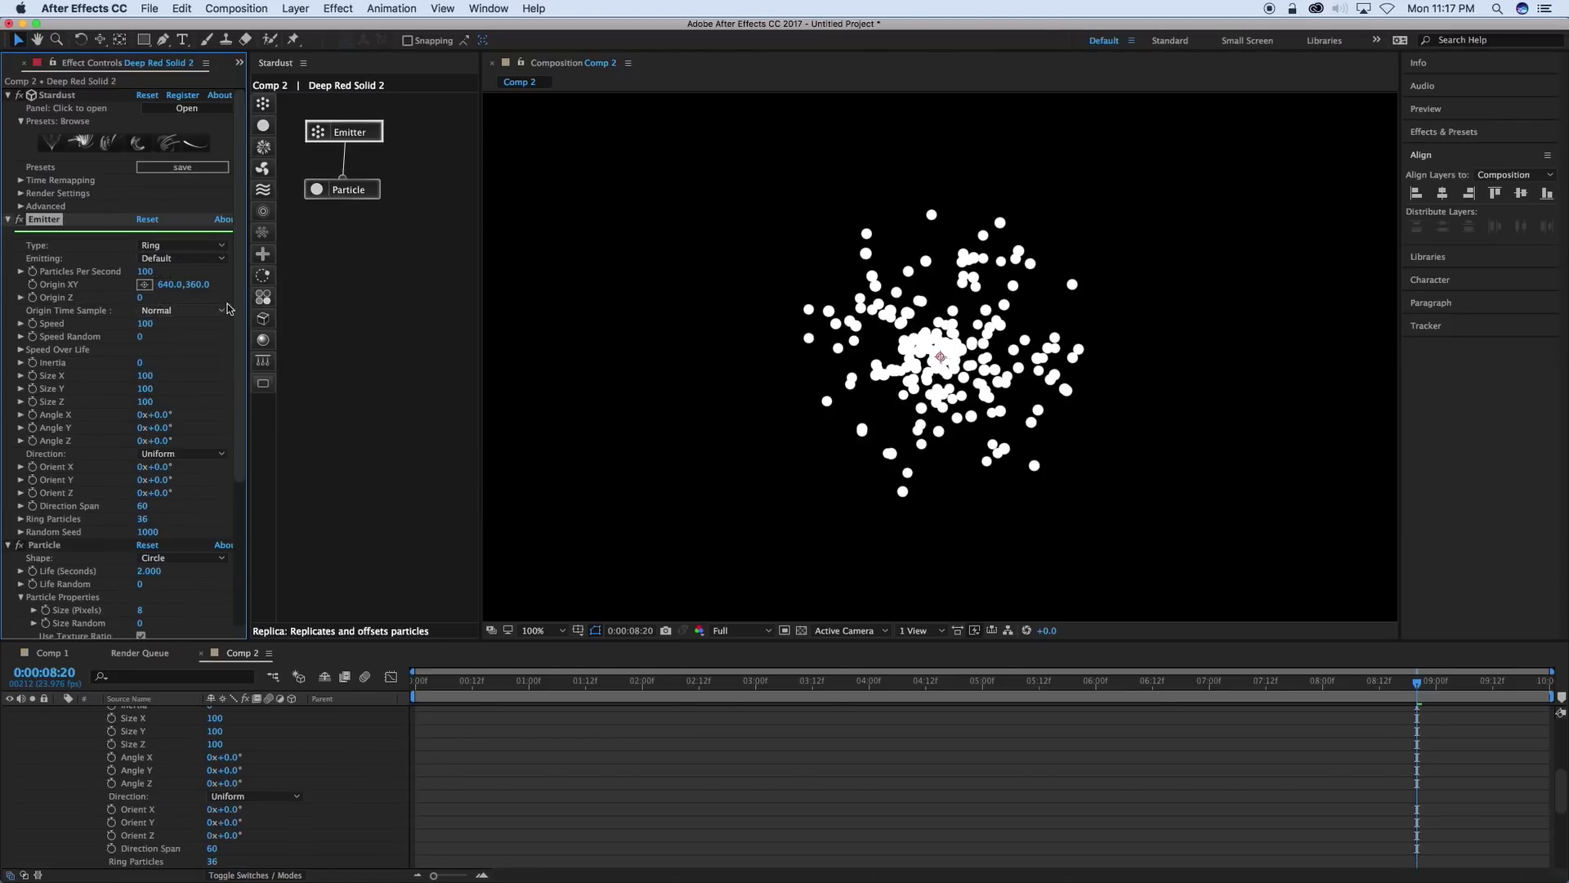
pyautogui.moveTo(147, 324); pyautogui.dragTo(73, 324)
pyautogui.click(148, 324)
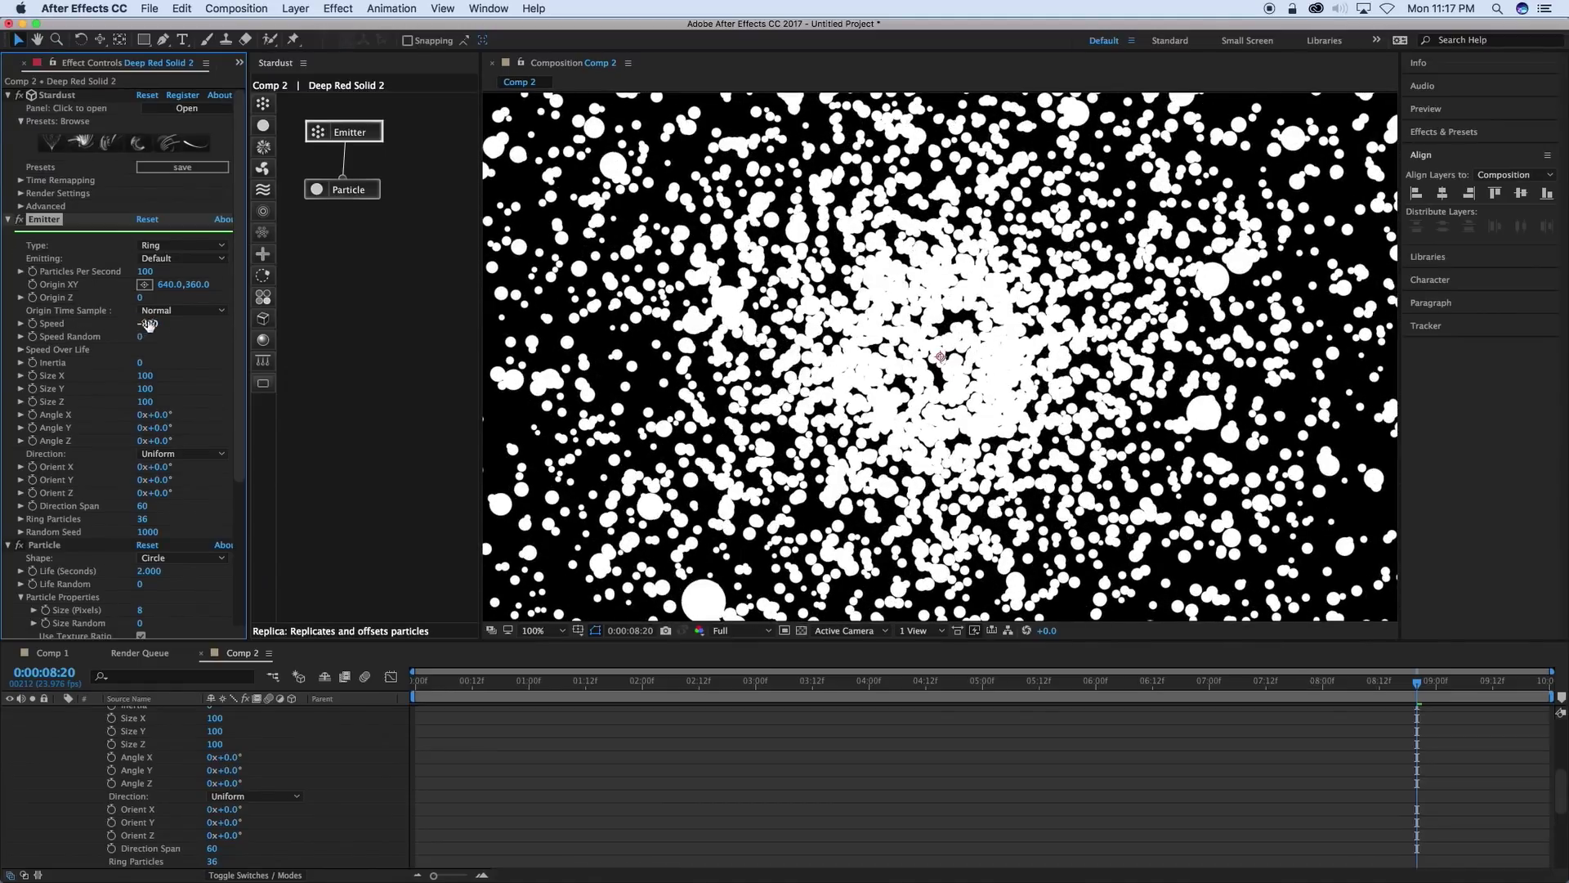
pyautogui.write('0')
pyautogui.press('Return')
# Set the Emitter's emitting mode to Once and move the current time to 0:00:02:12.
pyautogui.press('space')
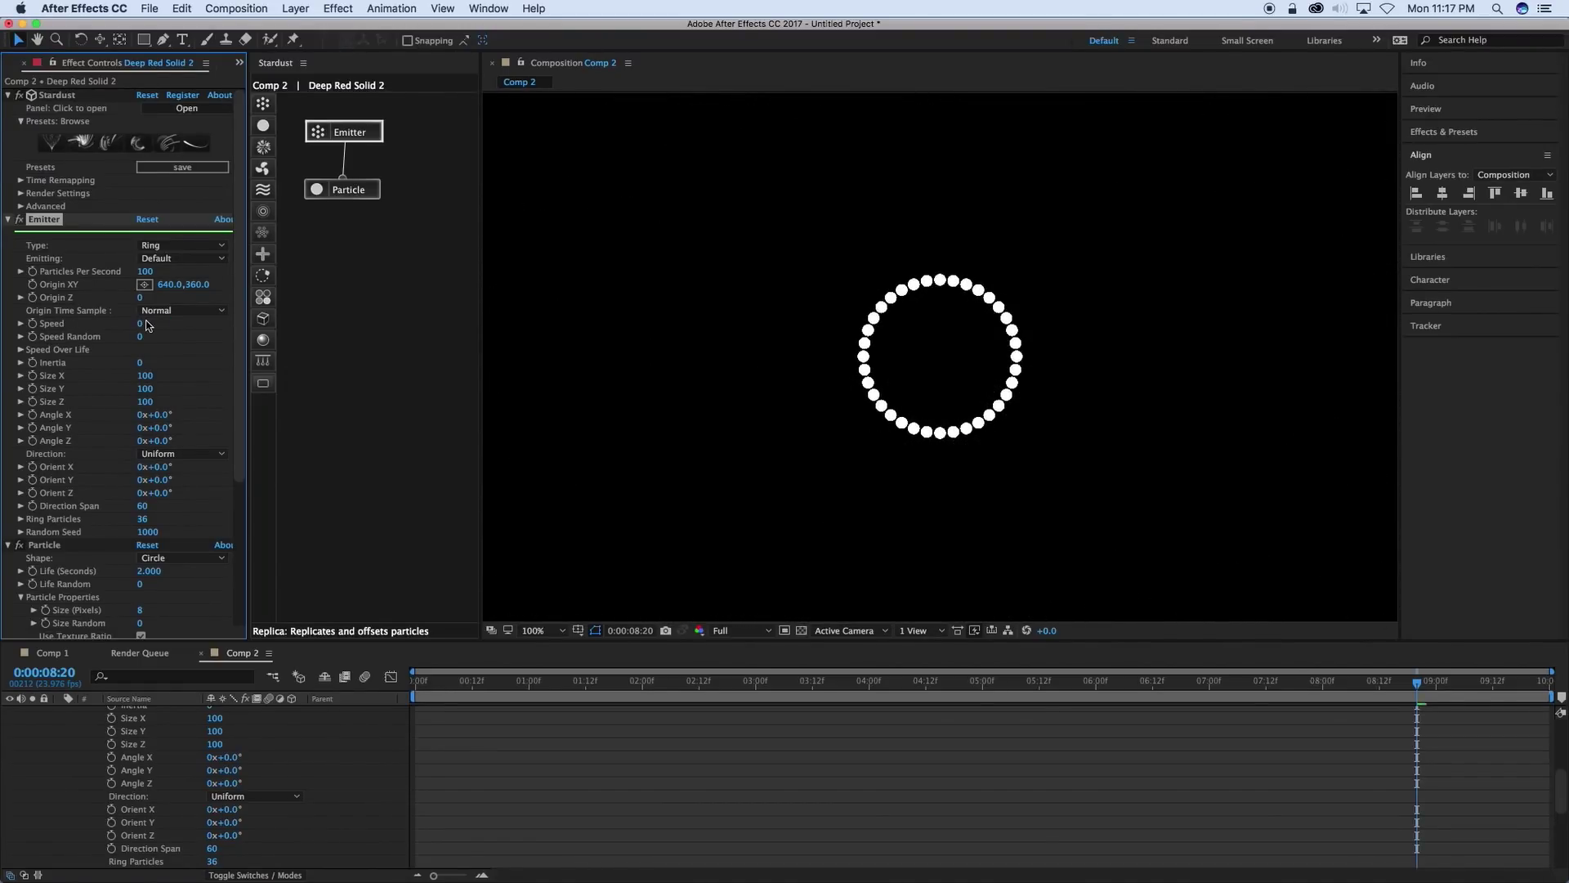
pyautogui.click(181, 258)
pyautogui.click(182, 289)
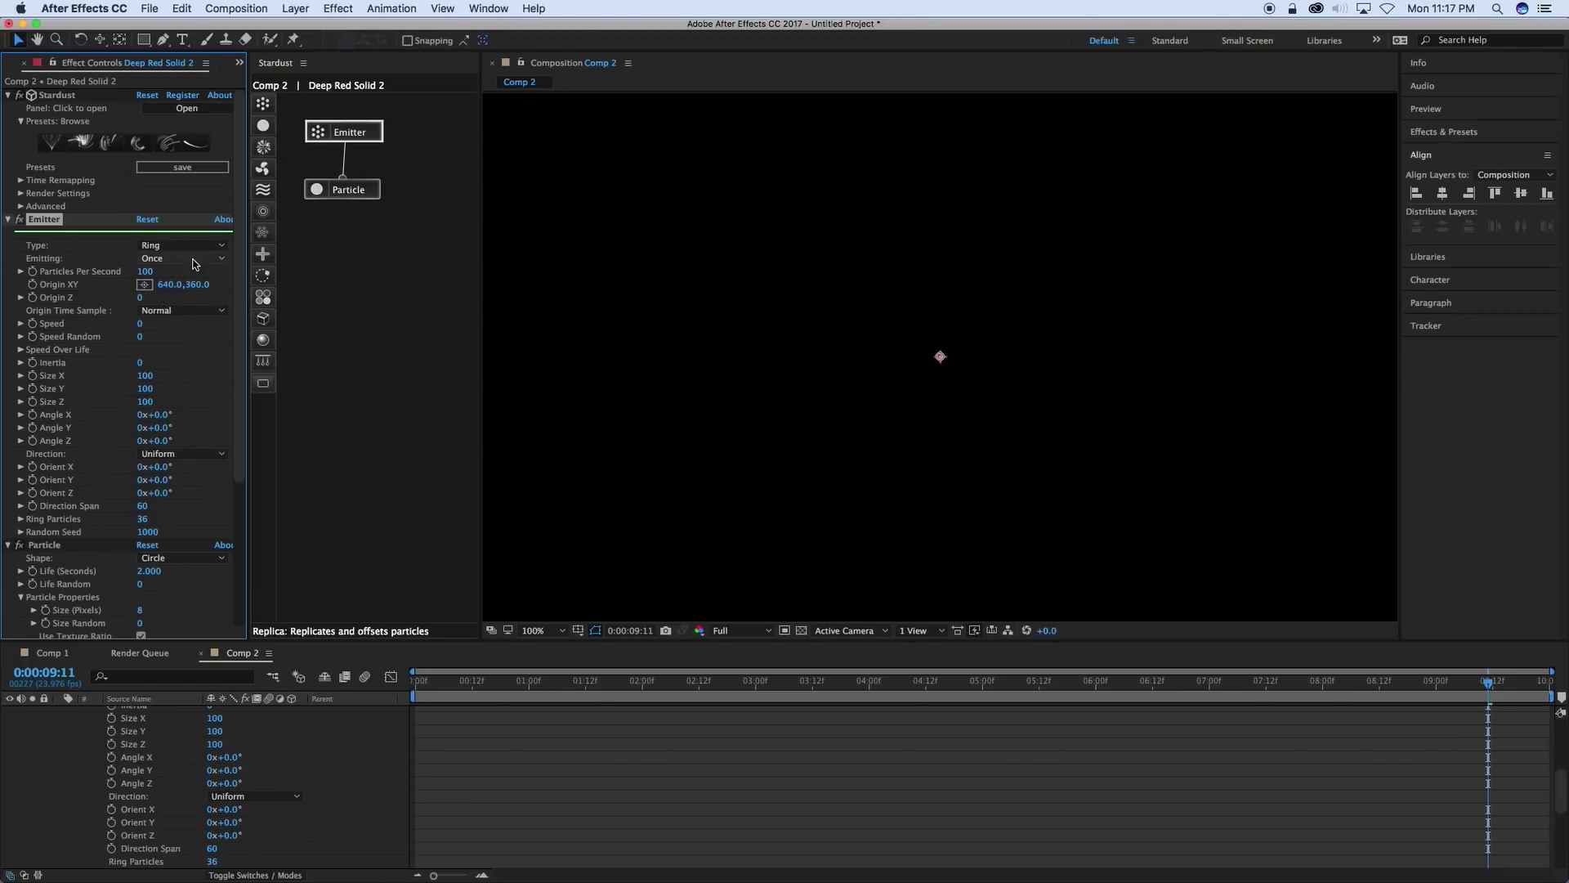
pyautogui.moveTo(1334, 685); pyautogui.dragTo(698, 680)
# Set the Particle node's life to 10 seconds and preview the ring playback.
pyautogui.click(357, 190)
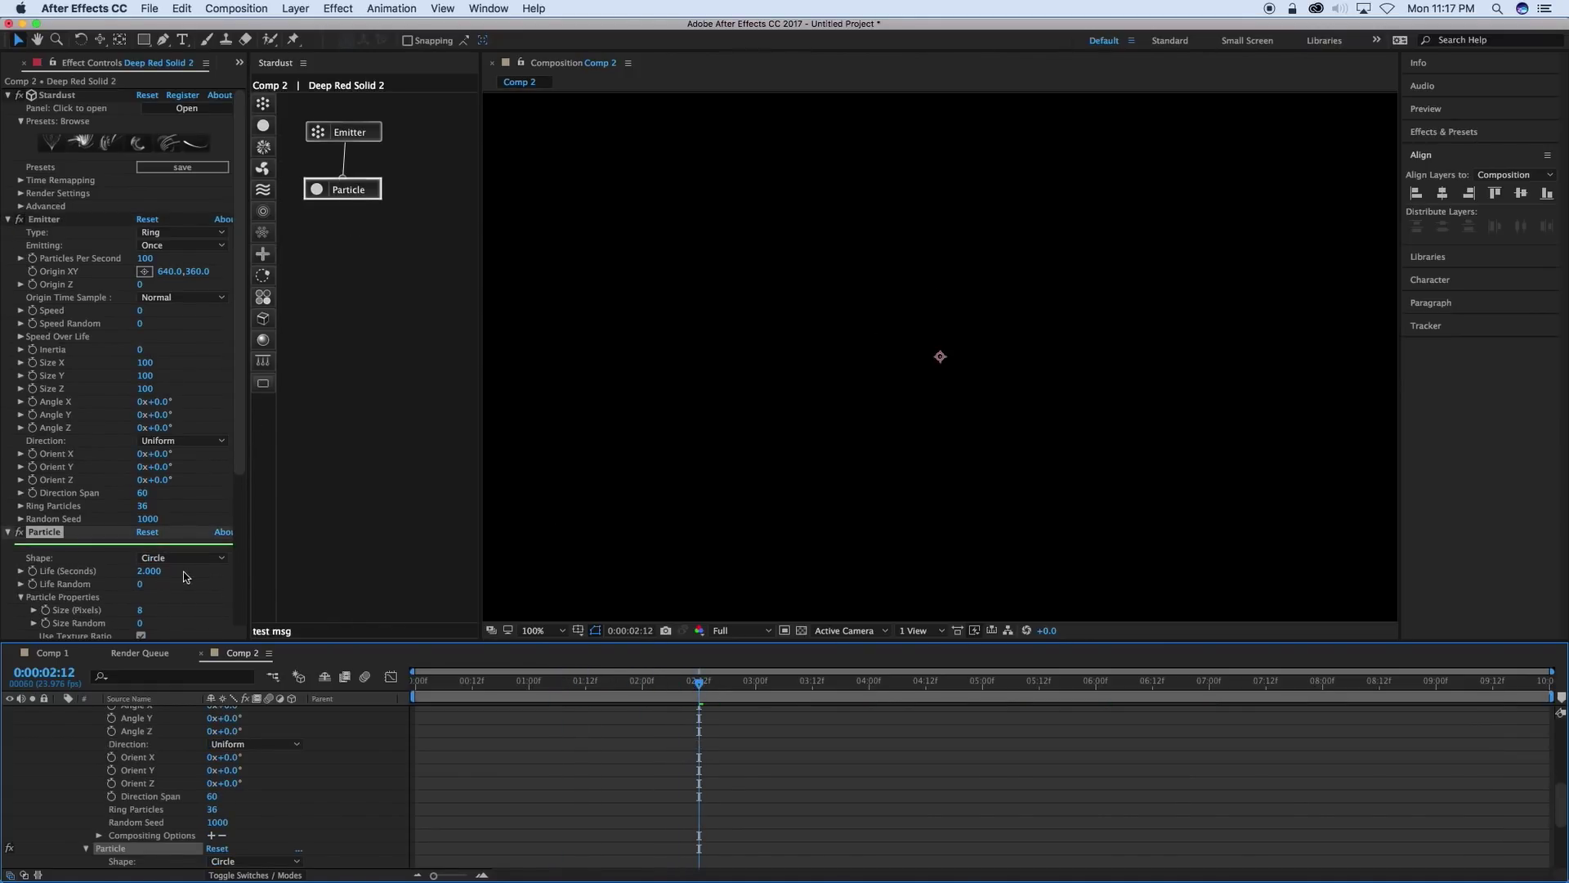
pyautogui.click(146, 571)
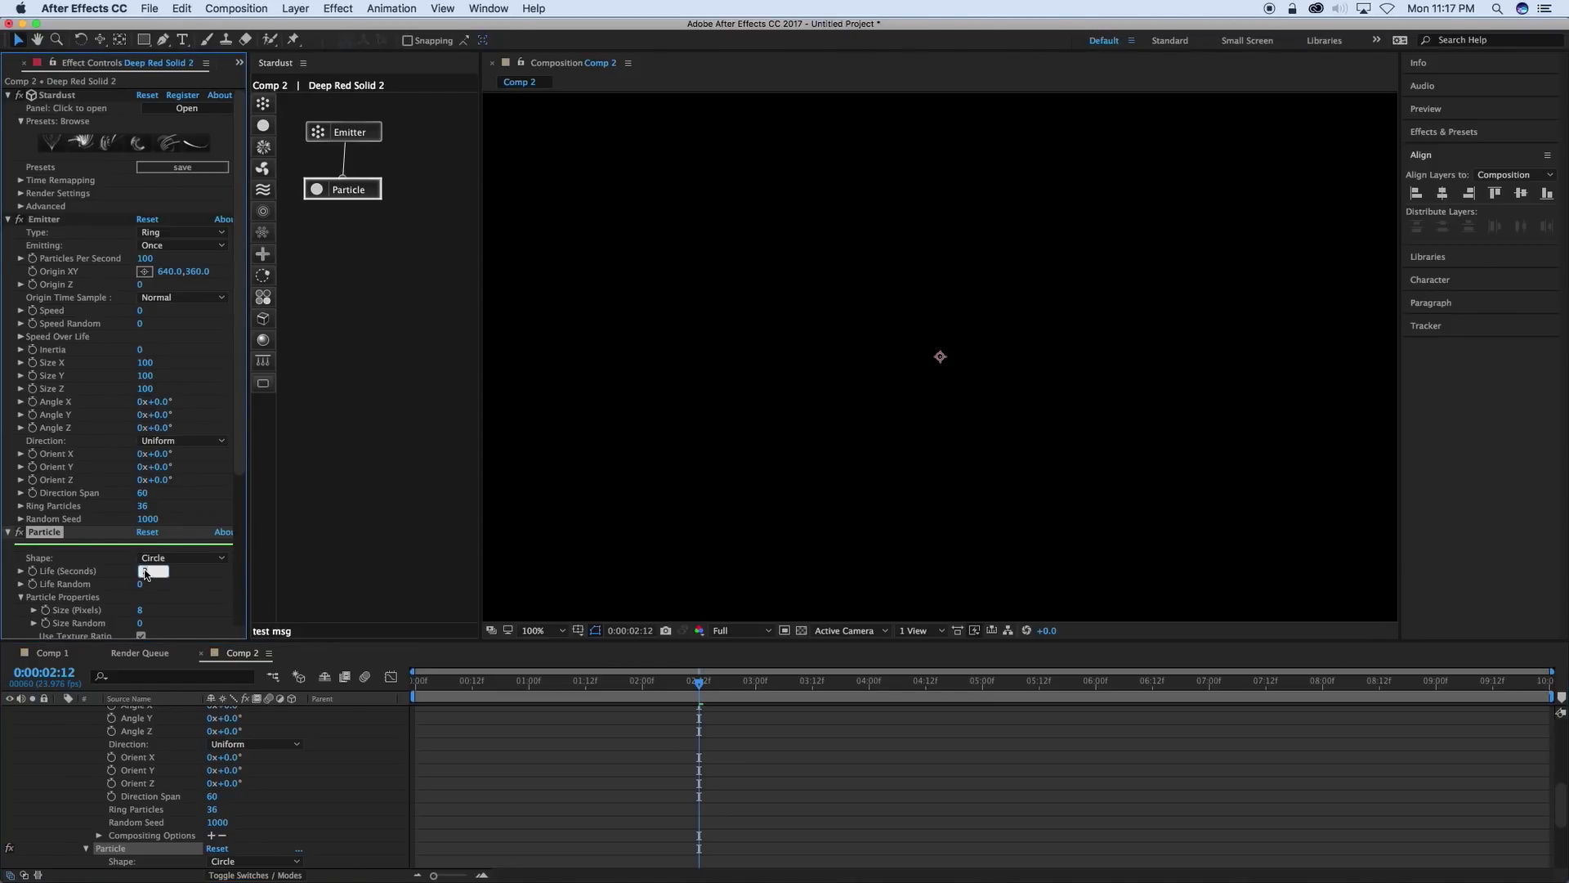
pyautogui.press('Return')
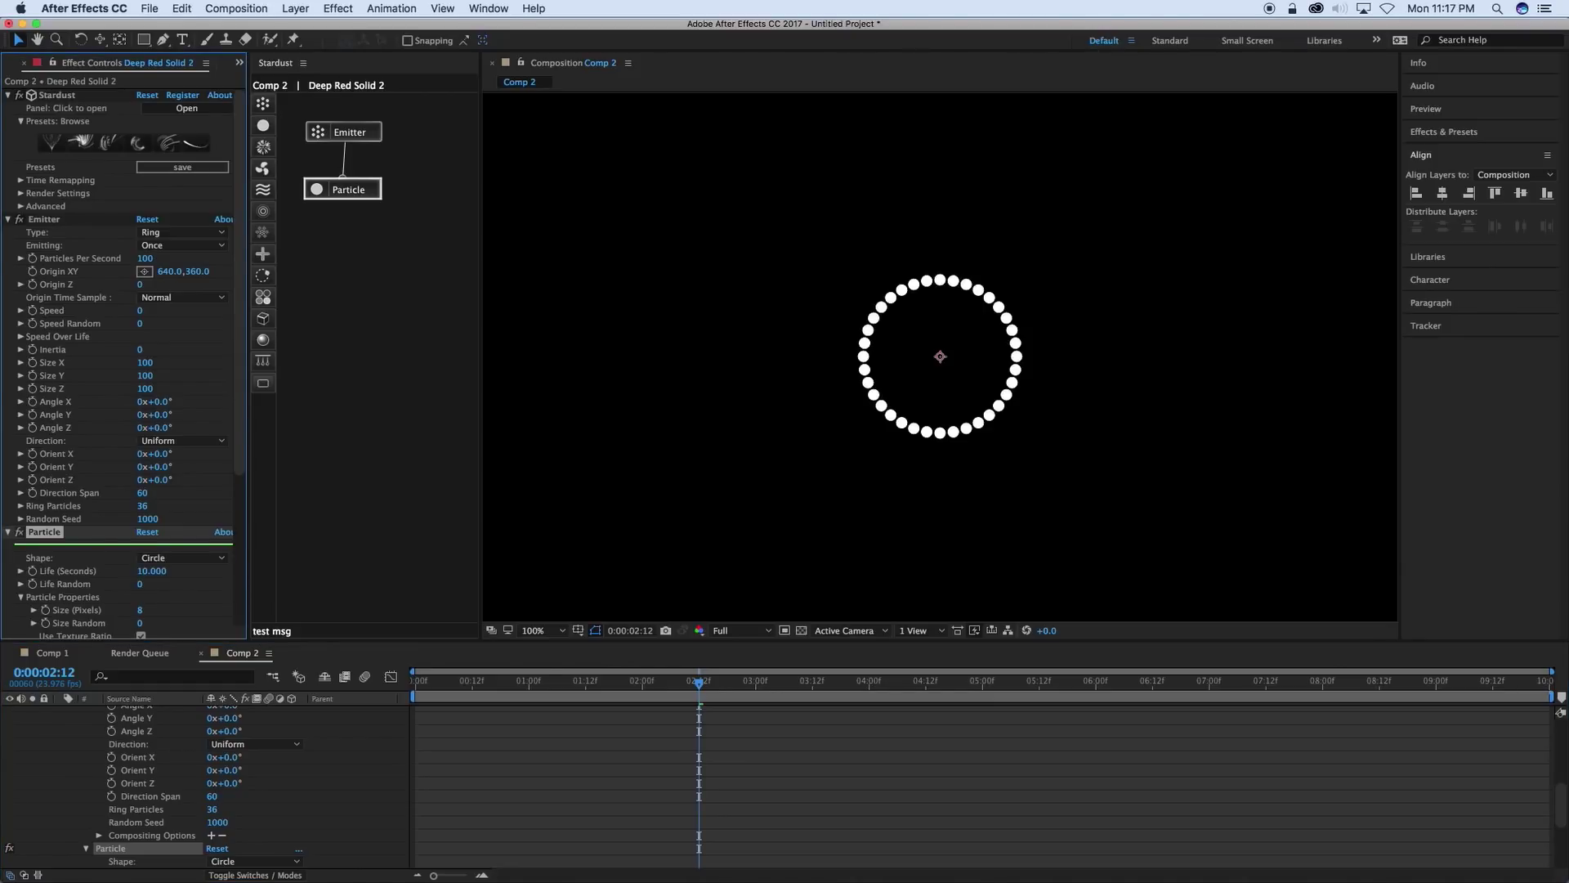
pyautogui.moveTo(680, 680); pyautogui.dragTo(566, 683)
pyautogui.press('space')
pyautogui.press('space')
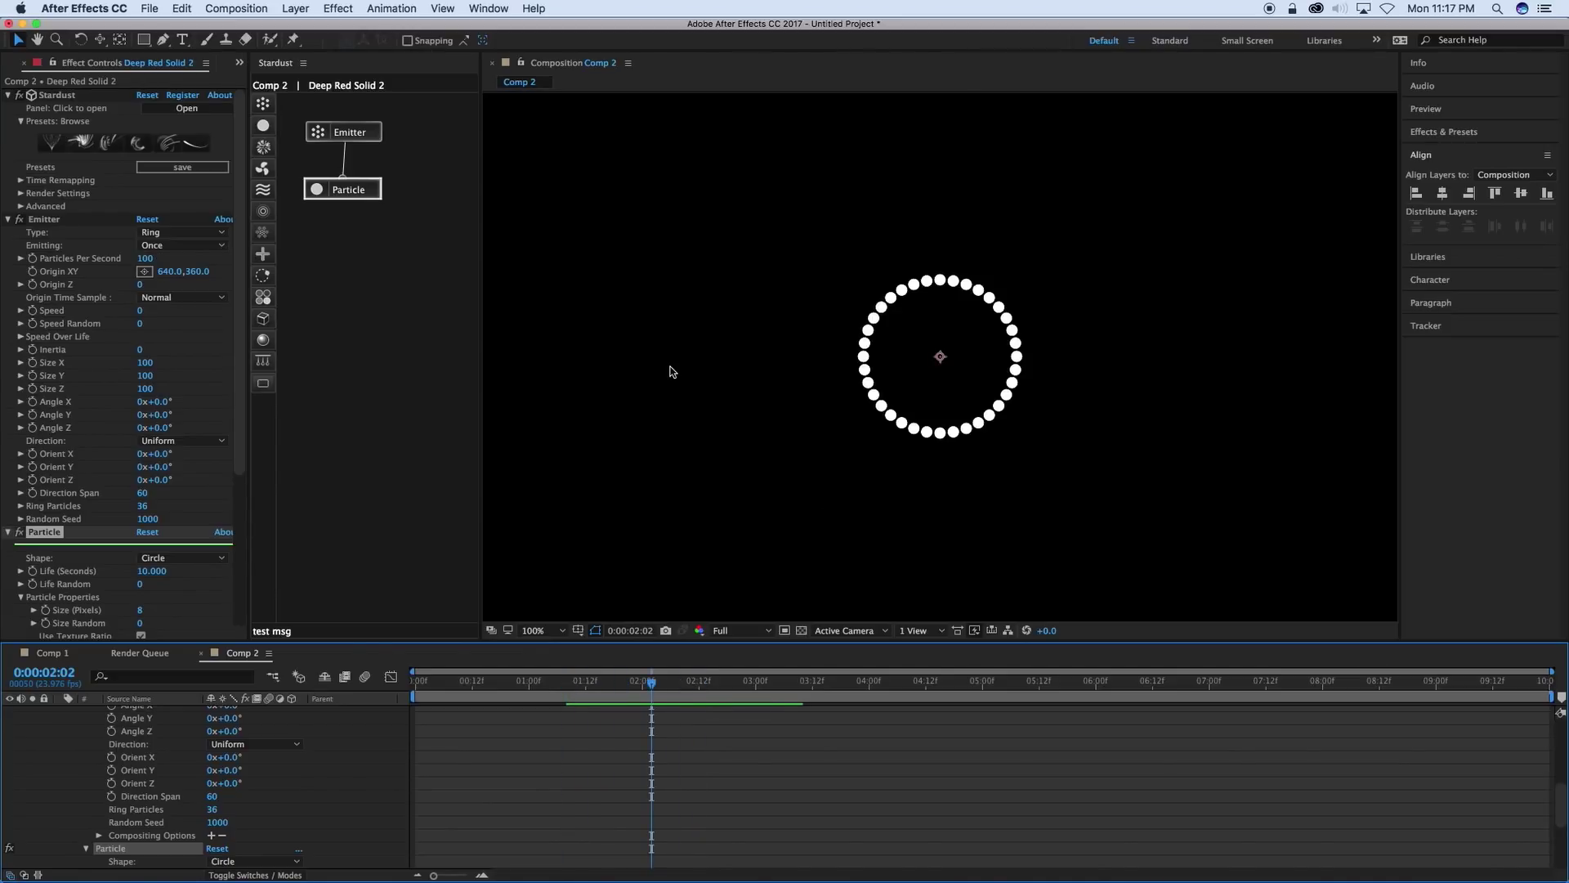
pyautogui.moveTo(356, 190); pyautogui.dragTo(368, 185)
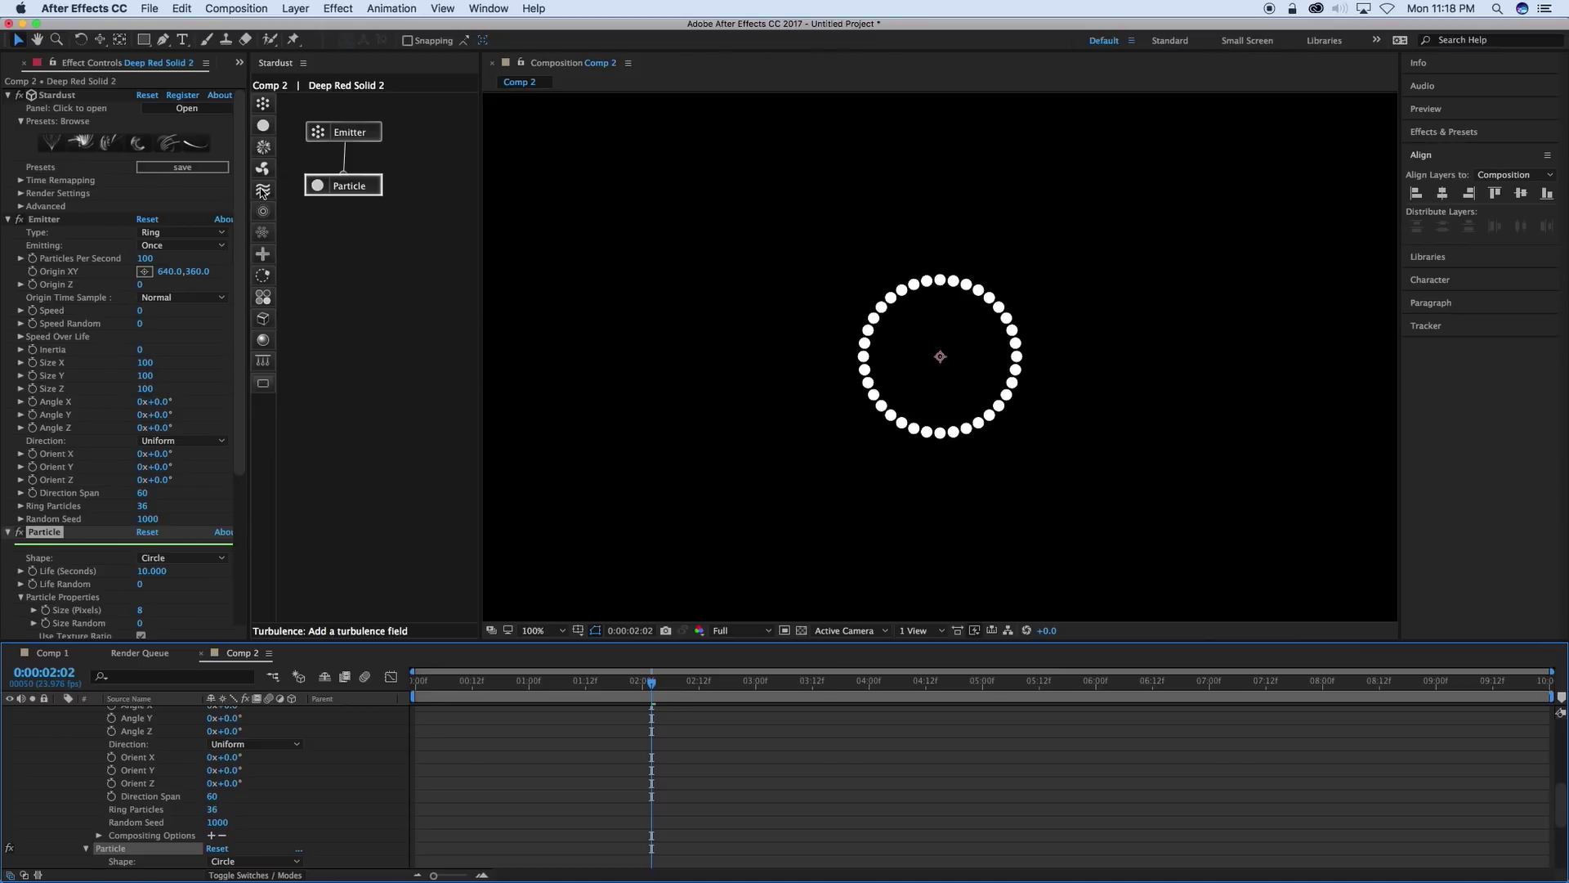
# Add a Turbulence node below the Particle node and connect the two.
pyautogui.moveTo(262, 191); pyautogui.dragTo(345, 196)
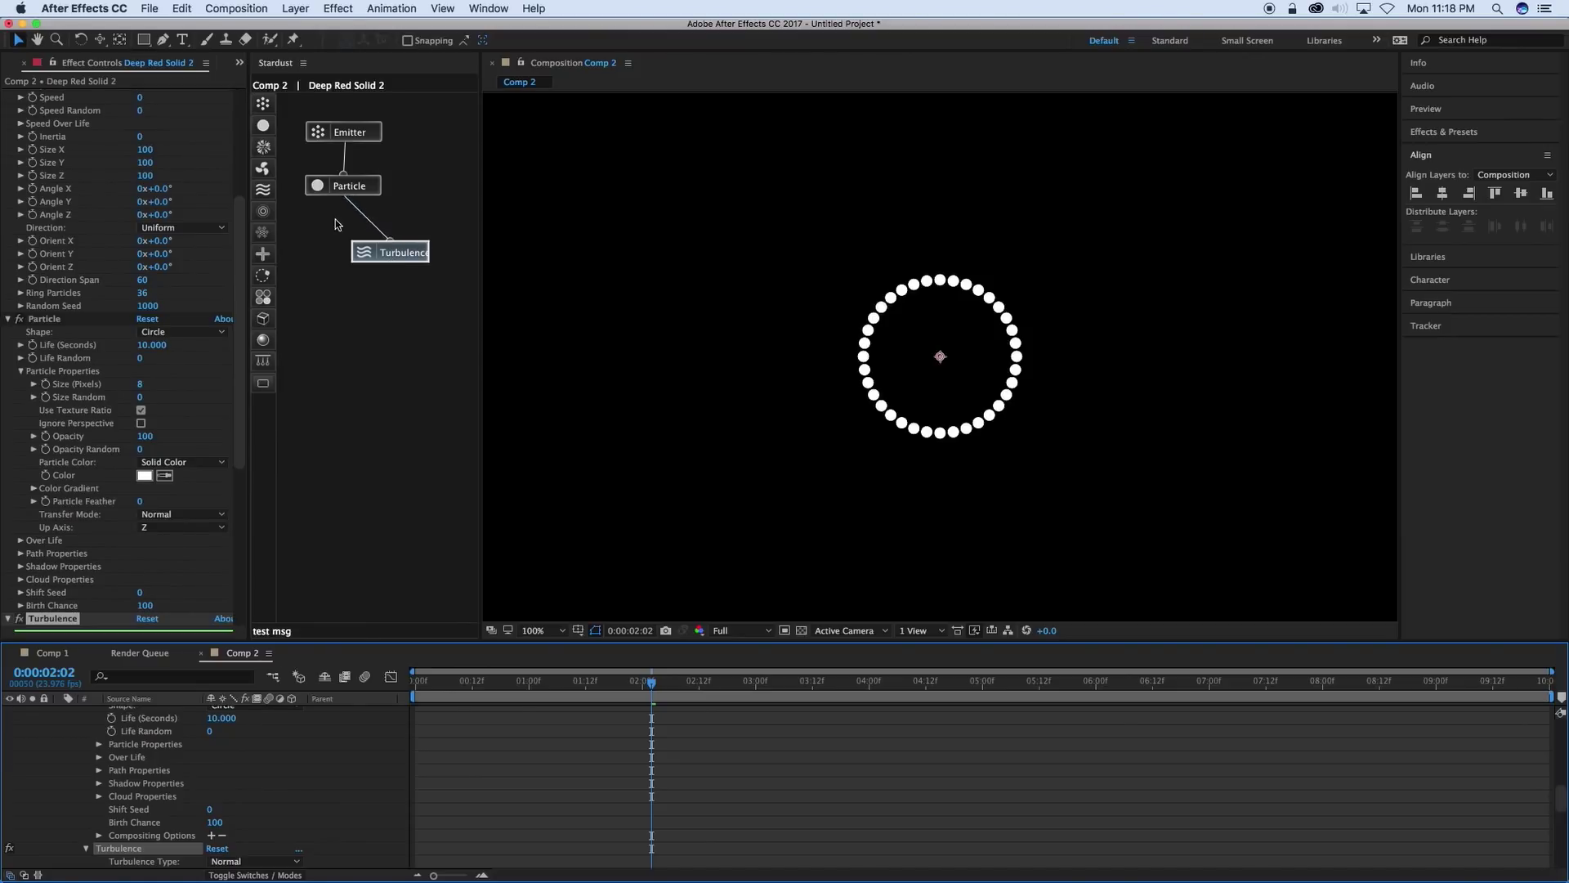
pyautogui.press('super+z')
pyautogui.moveTo(403, 252); pyautogui.dragTo(380, 258)
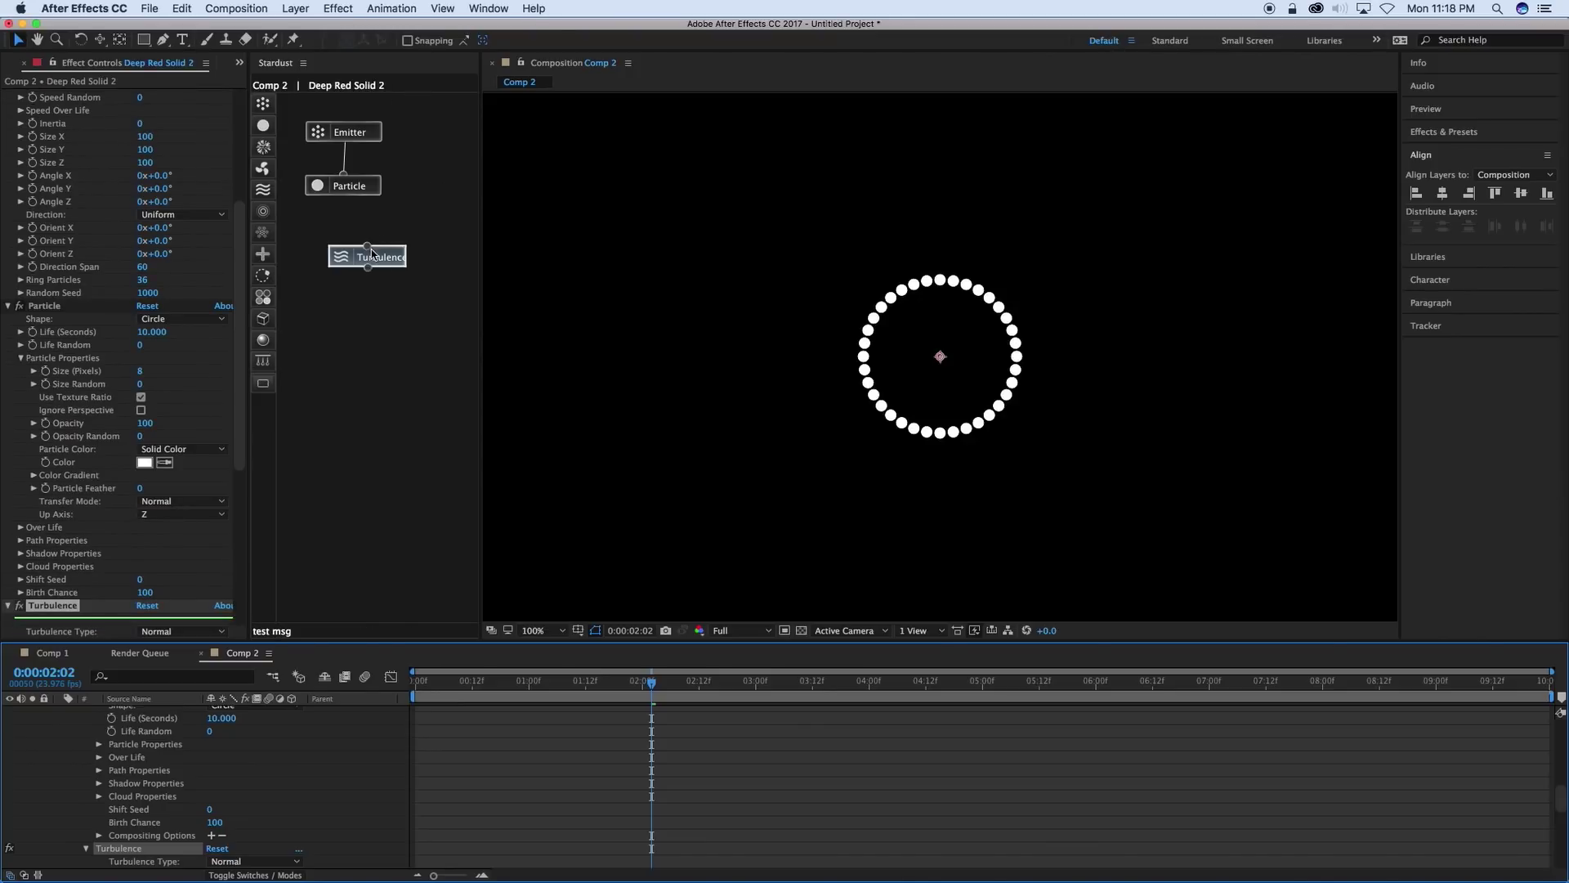
pyautogui.moveTo(368, 247); pyautogui.dragTo(342, 199)
pyautogui.moveTo(384, 266); pyautogui.dragTo(393, 266)
# Set the Turbulence position offset to 50 and fractal speed to 11, and preview the distorted ring.
pyautogui.moveTo(238, 441); pyautogui.dragTo(234, 553)
pyautogui.scroll(-1, 234, 553)
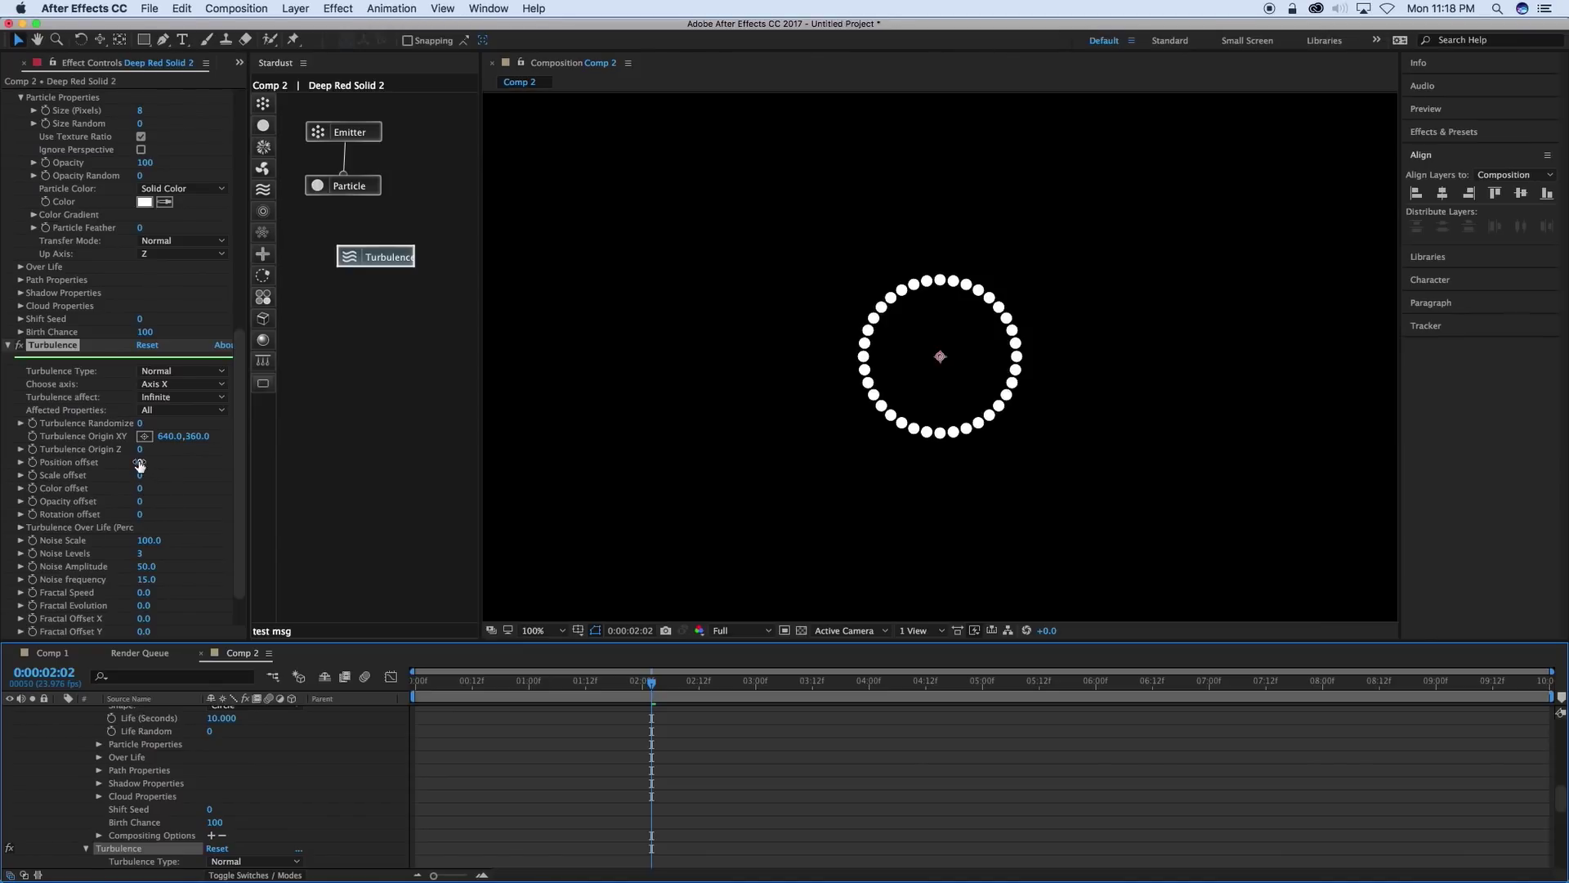
pyautogui.moveTo(141, 462); pyautogui.dragTo(143, 463)
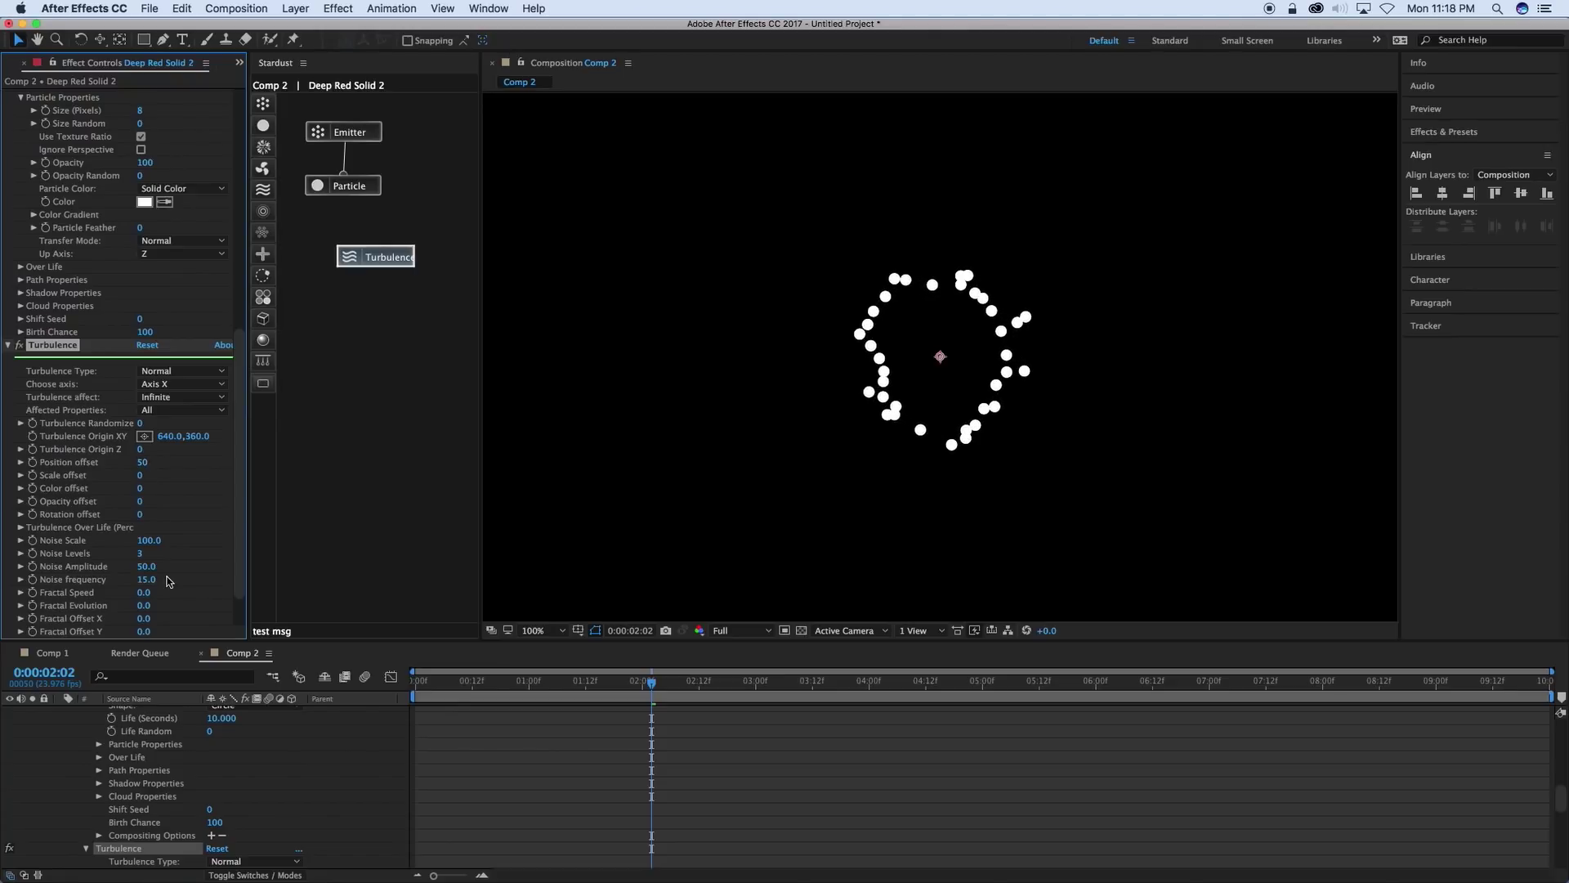
pyautogui.moveTo(149, 591); pyautogui.dragTo(223, 617)
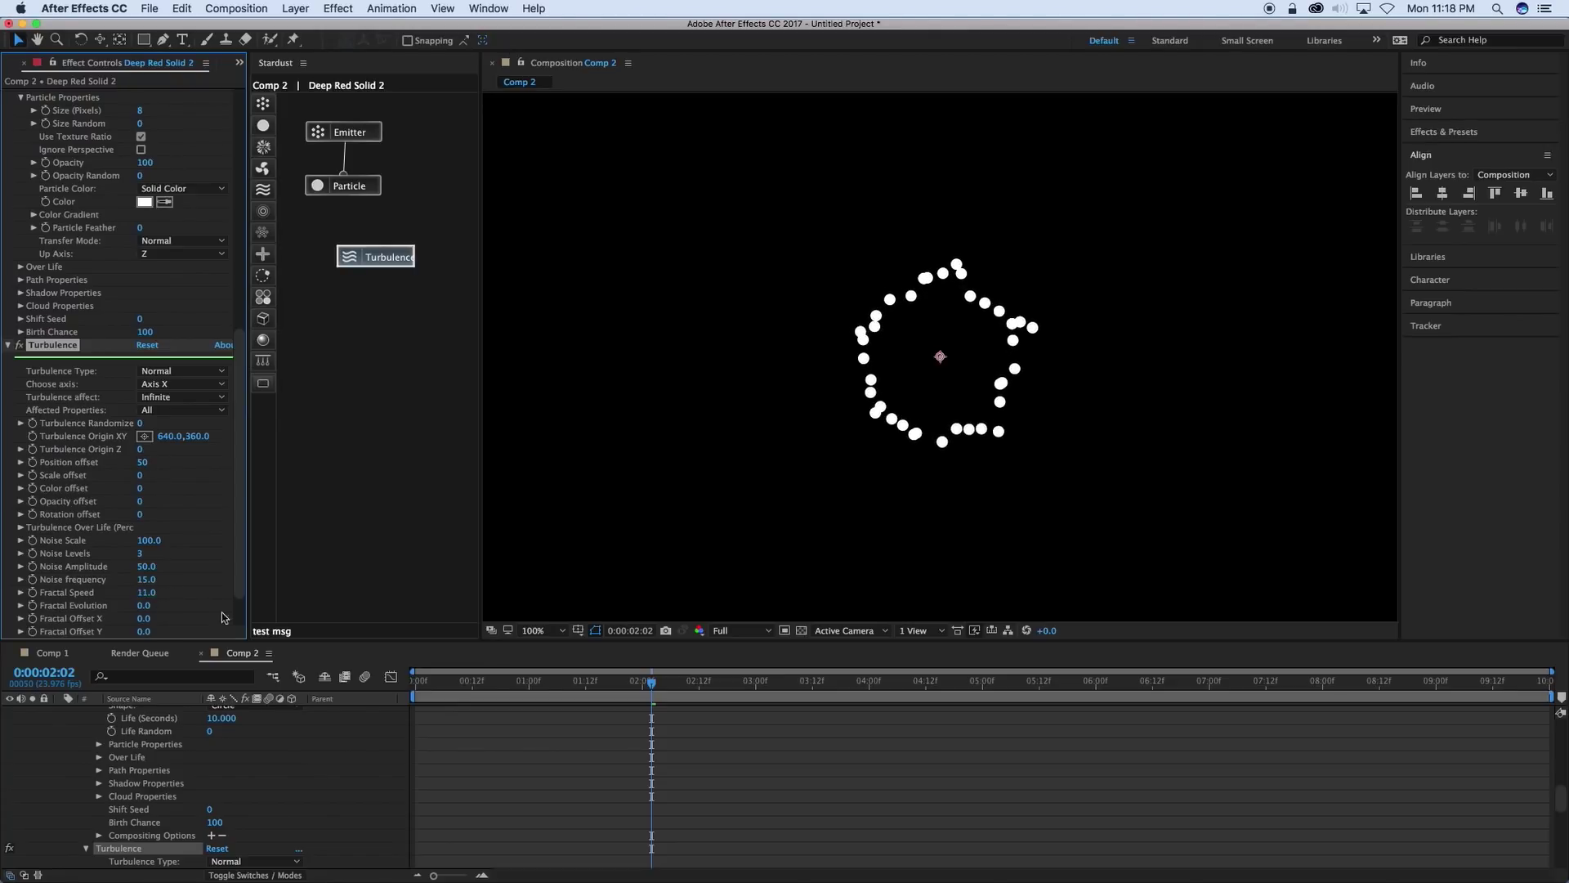
pyautogui.click(542, 682)
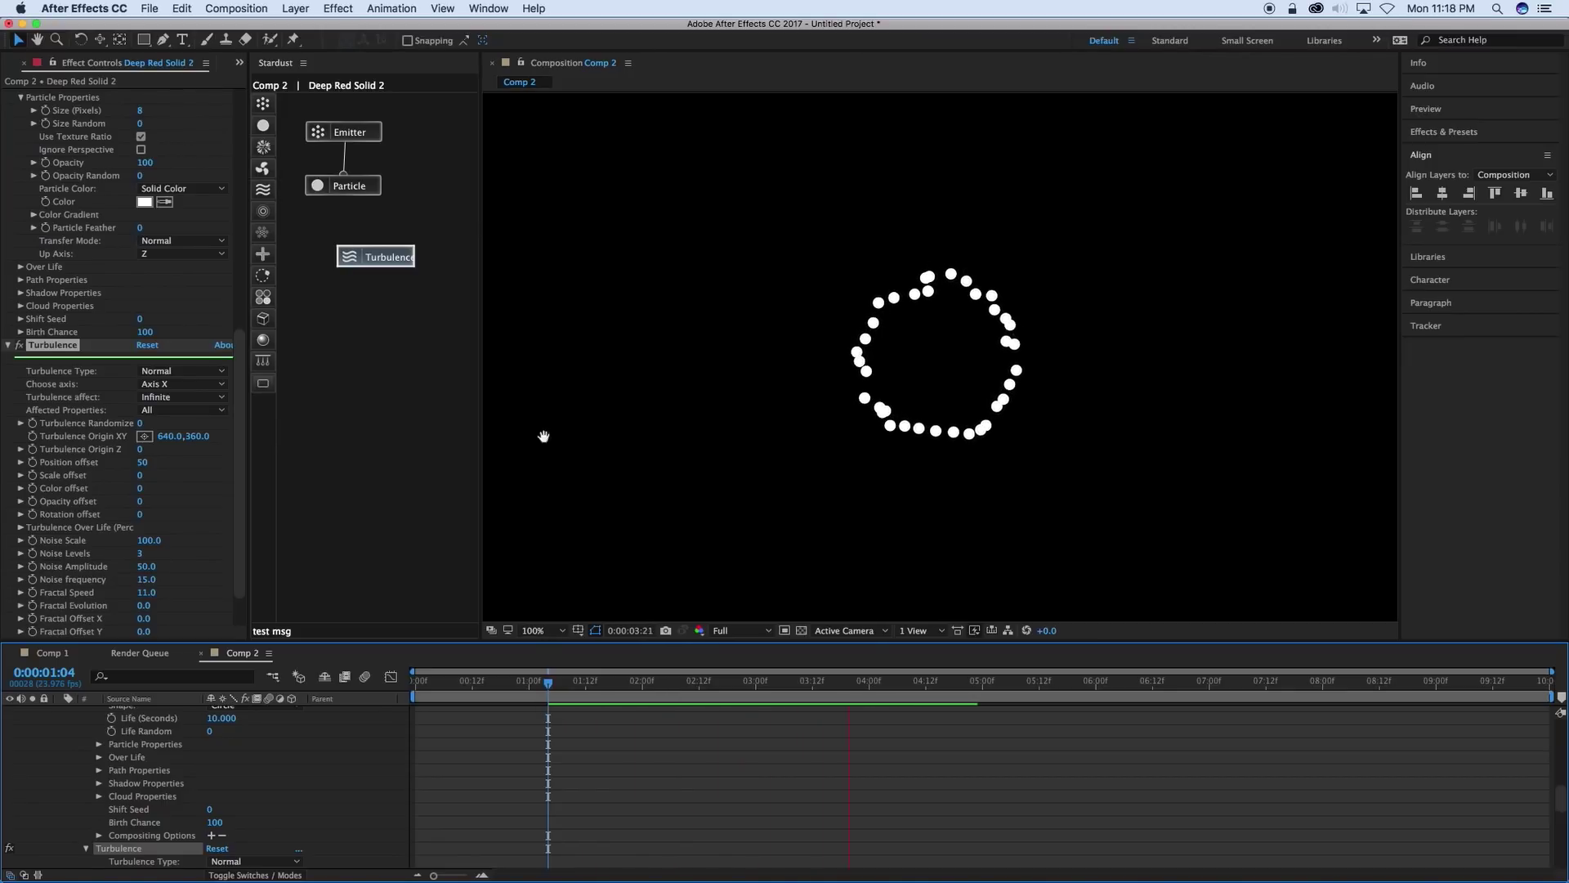
pyautogui.press('space')
# Add a Force node beneath the Turbulence node, look over its properties and delete it.
pyautogui.moveTo(343, 196); pyautogui.dragTo(387, 268)
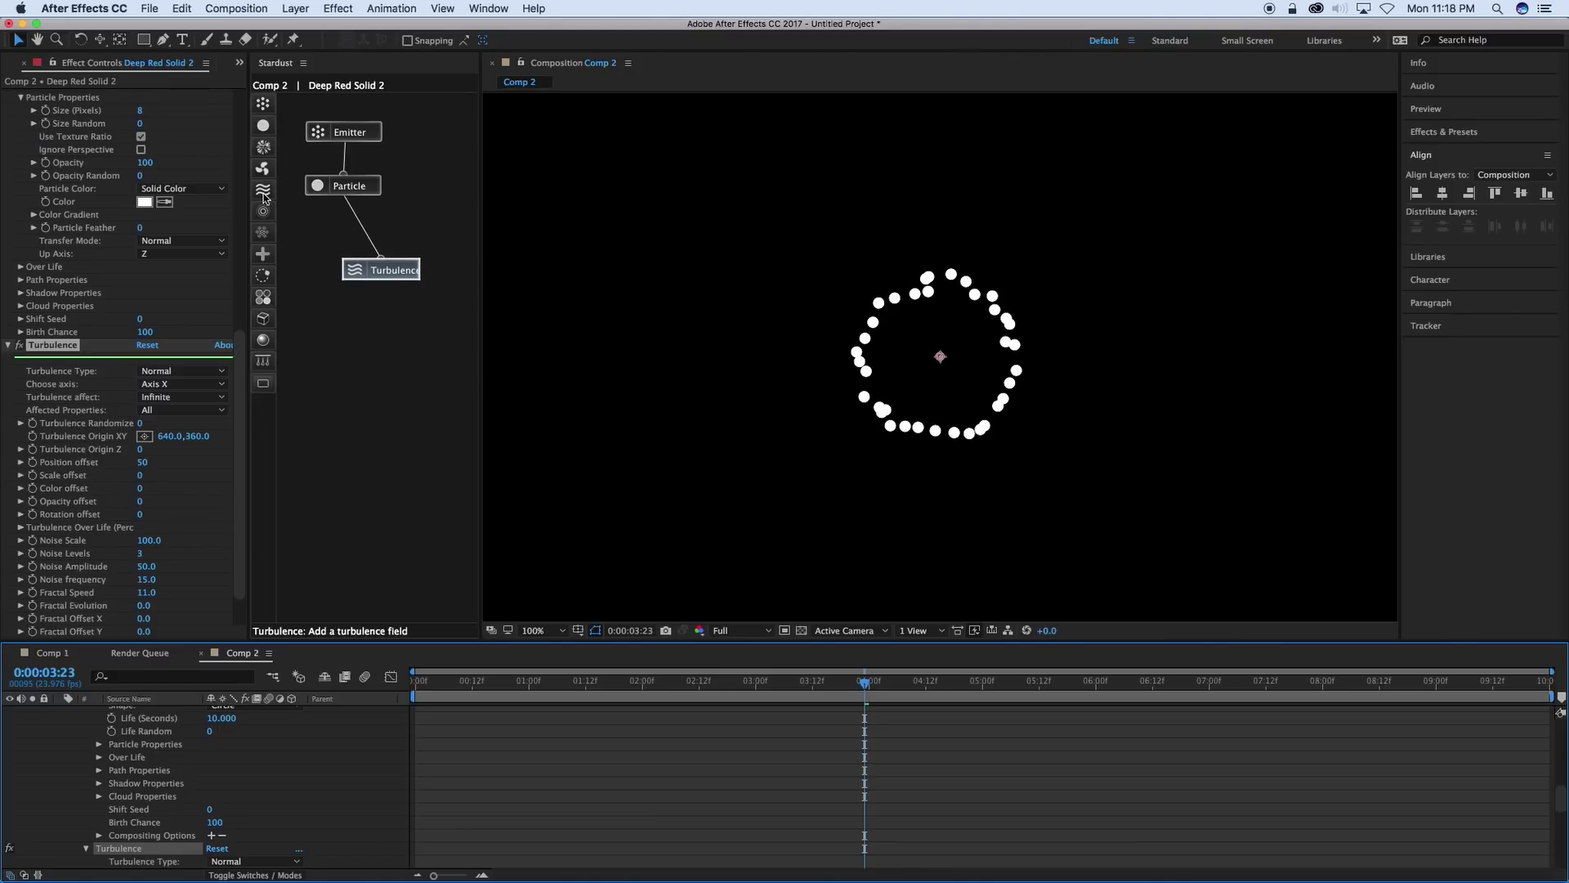
pyautogui.moveTo(266, 175); pyautogui.dragTo(374, 342)
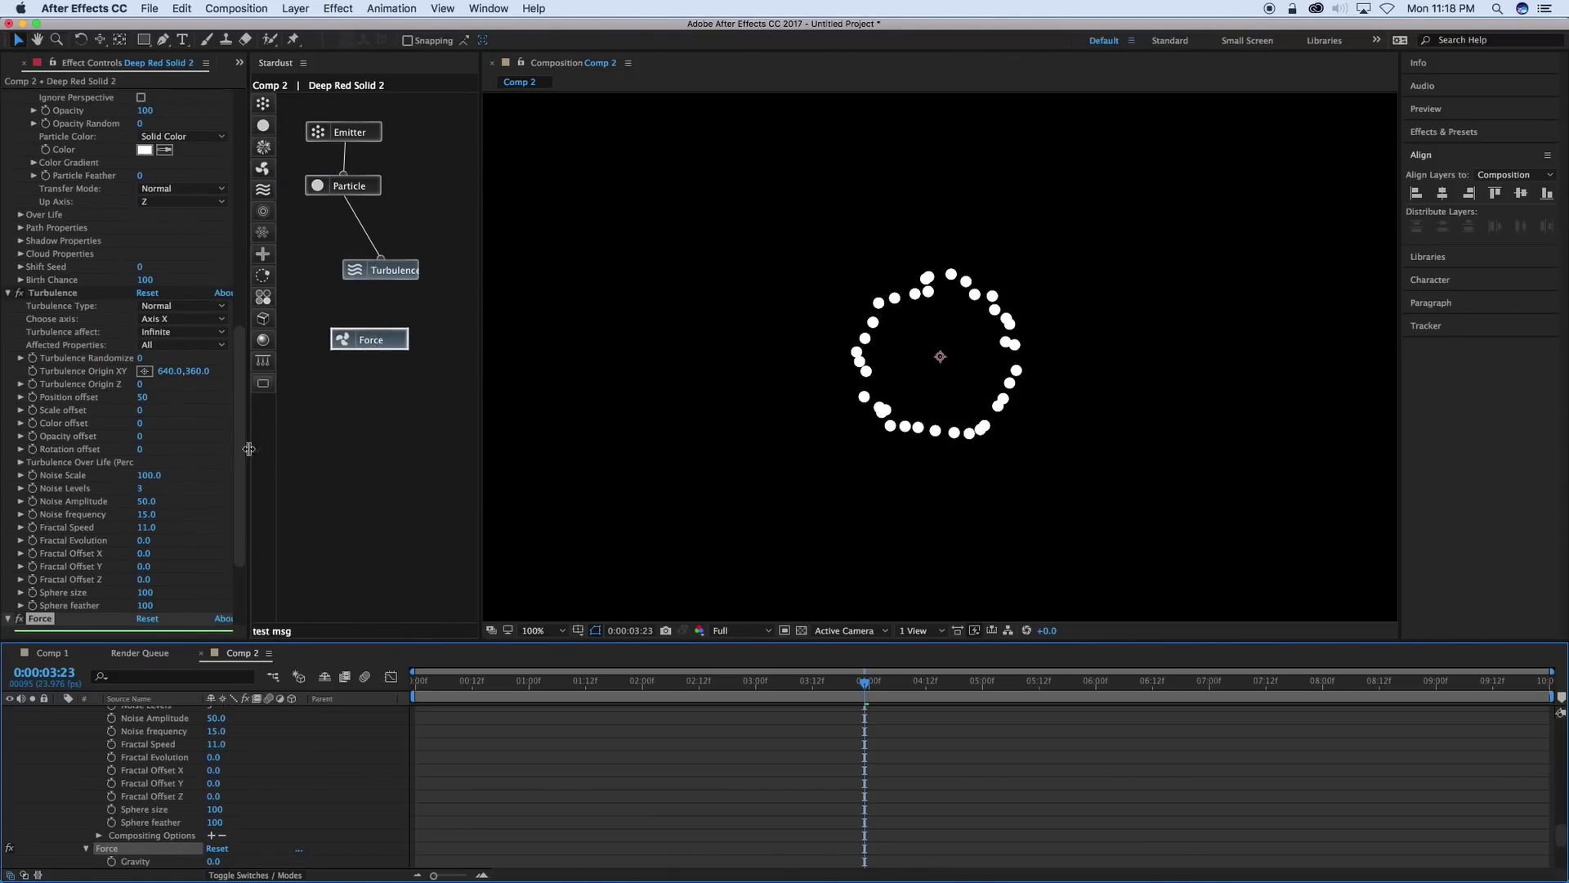
pyautogui.moveTo(241, 484); pyautogui.dragTo(243, 543)
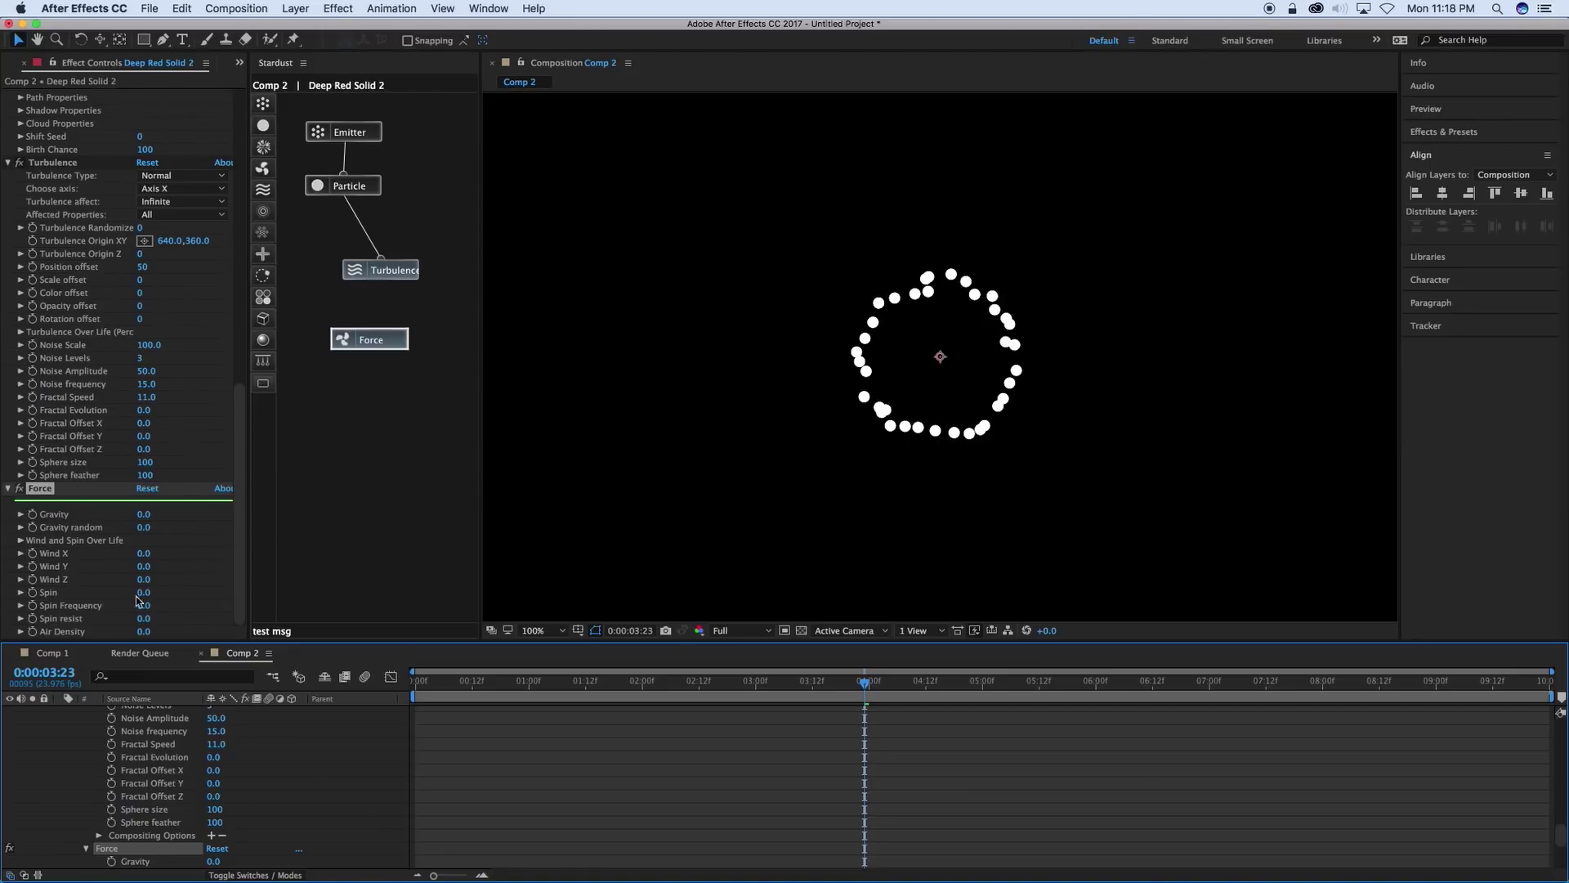
pyautogui.moveTo(378, 336); pyautogui.dragTo(377, 336)
pyautogui.press('Delete')
# Add a Field node below the Turbulence node and shift its origin to 644, 360.
pyautogui.moveTo(263, 211); pyautogui.dragTo(371, 336)
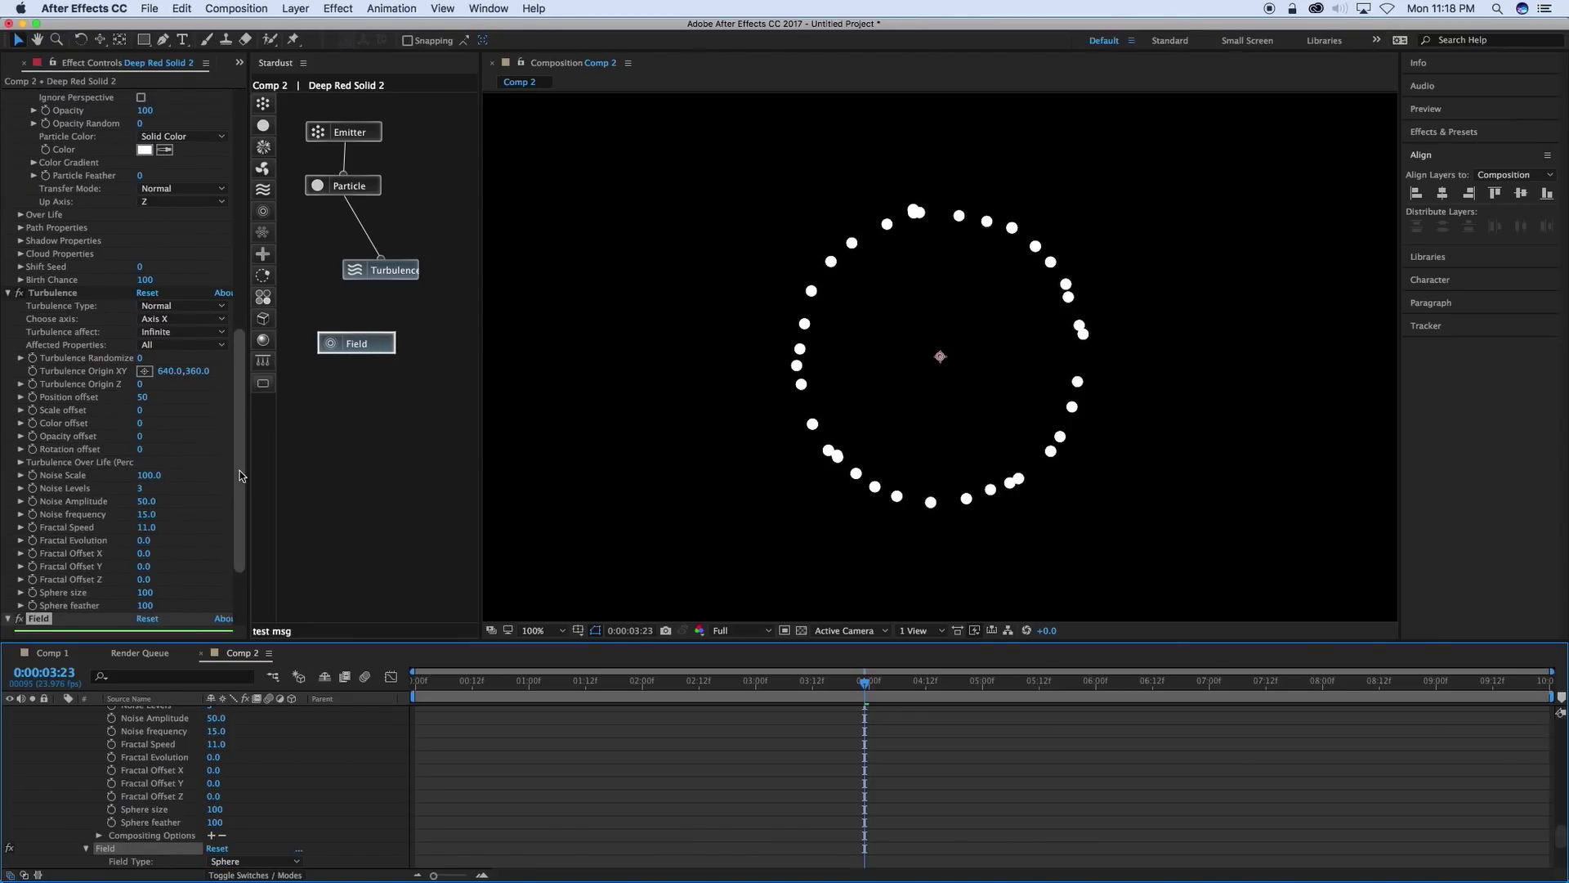
pyautogui.scroll(-4, 240, 475)
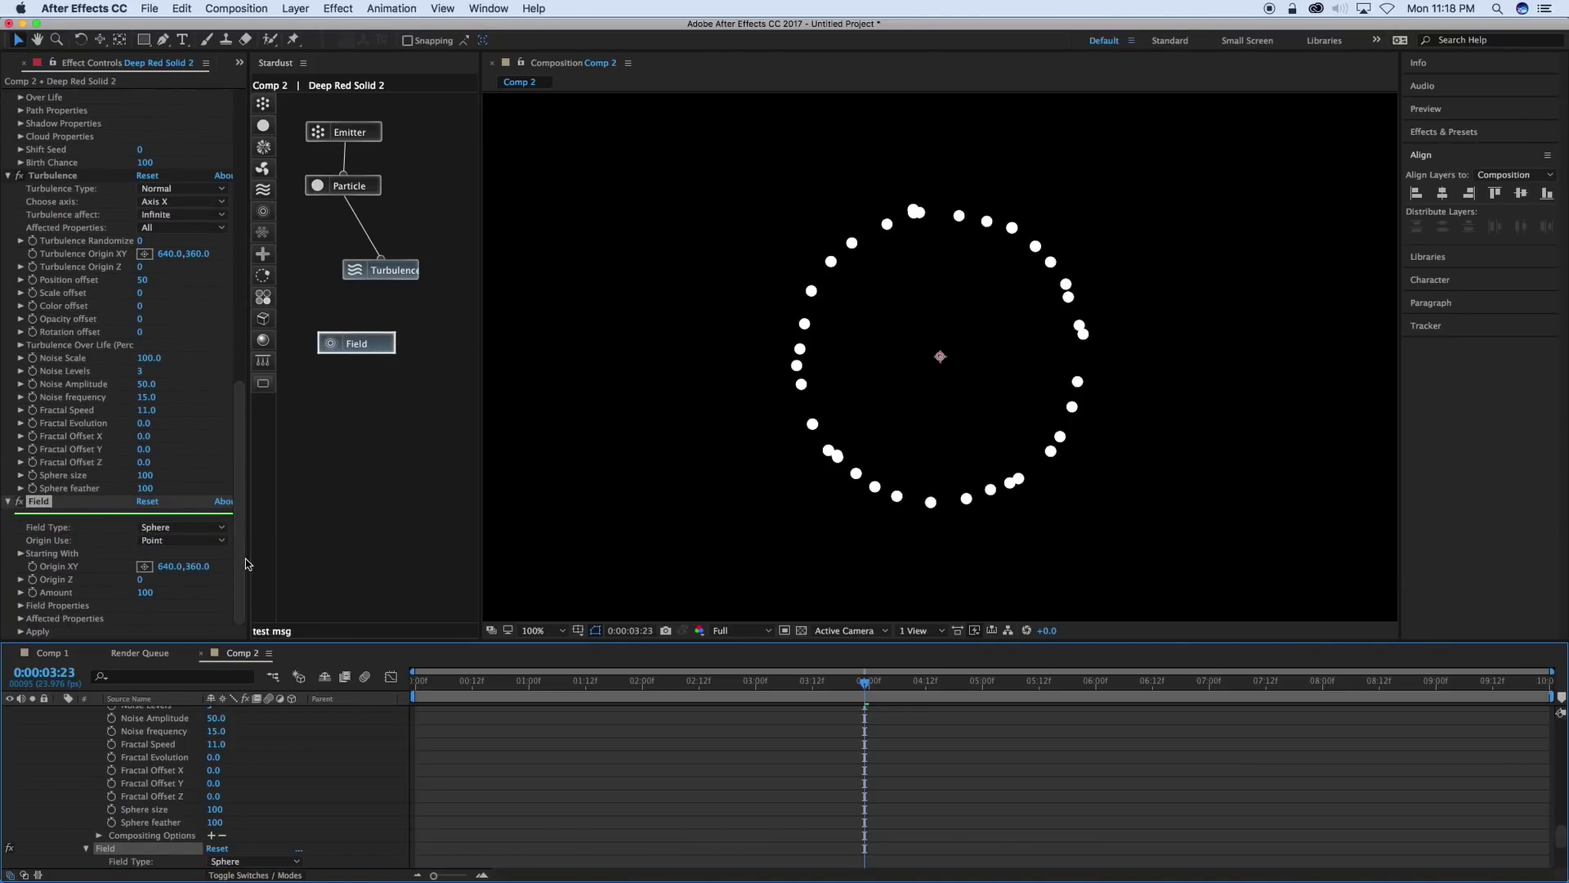
pyautogui.click(183, 528)
pyautogui.click(324, 520)
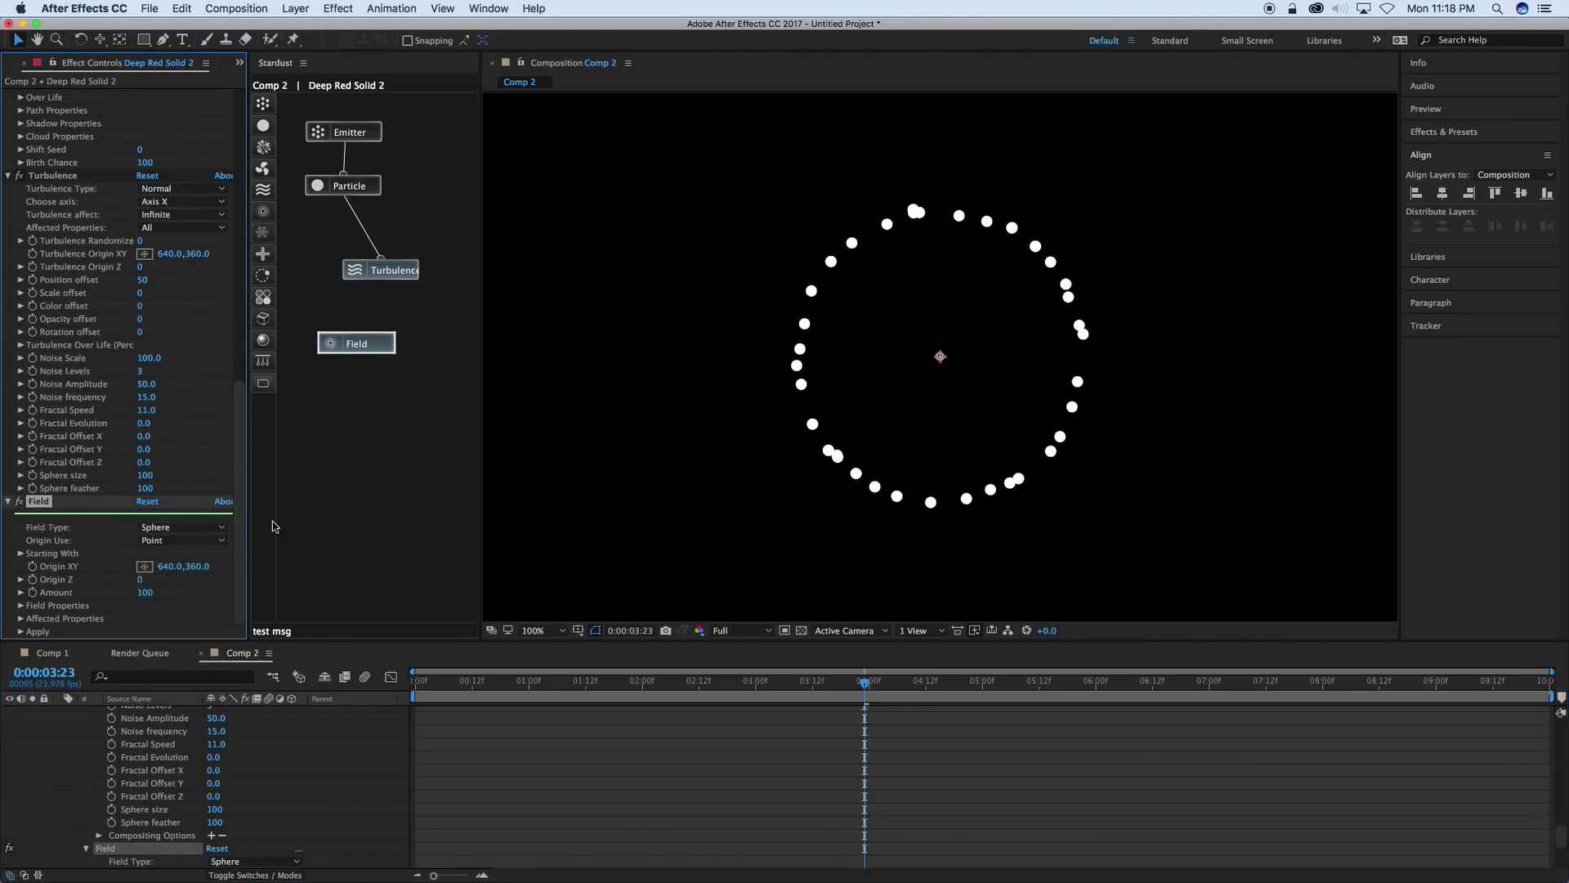
pyautogui.moveTo(167, 567)
pyautogui.mouseDown()
pyautogui.moveTo(3, 569)
pyautogui.moveTo(619, 590)
pyautogui.moveTo(5, 580)
pyautogui.moveTo(409, 570)
pyautogui.moveTo(167, 565)
pyautogui.mouseUp()
# Change the Field type to Bend and try out its bend amount.
pyautogui.click(182, 527)
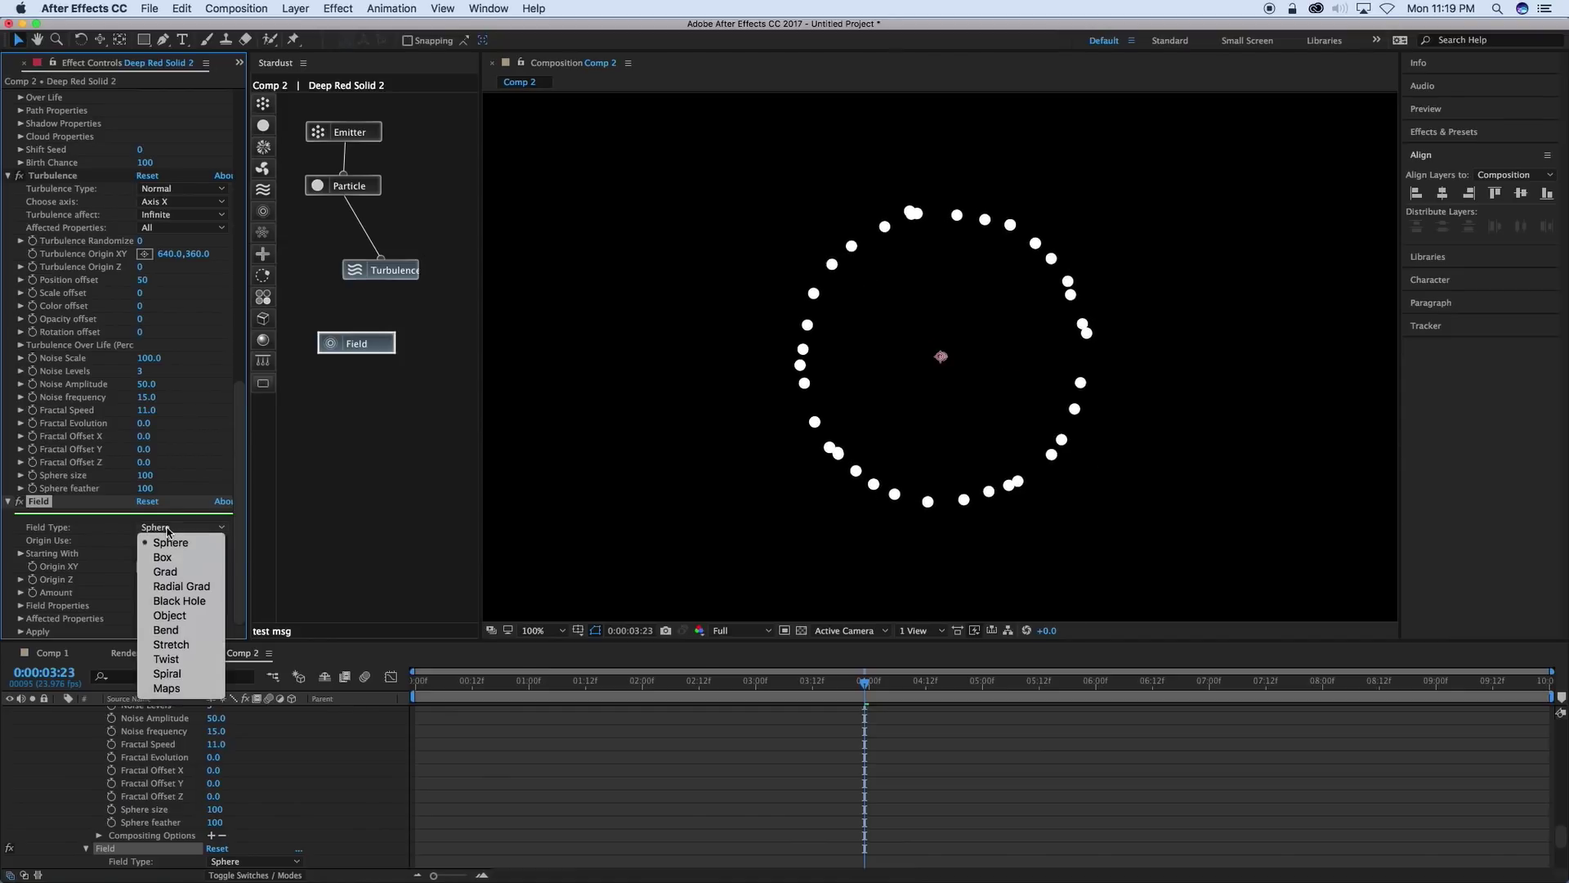
pyautogui.click(192, 630)
pyautogui.scroll(-2, 219, 572)
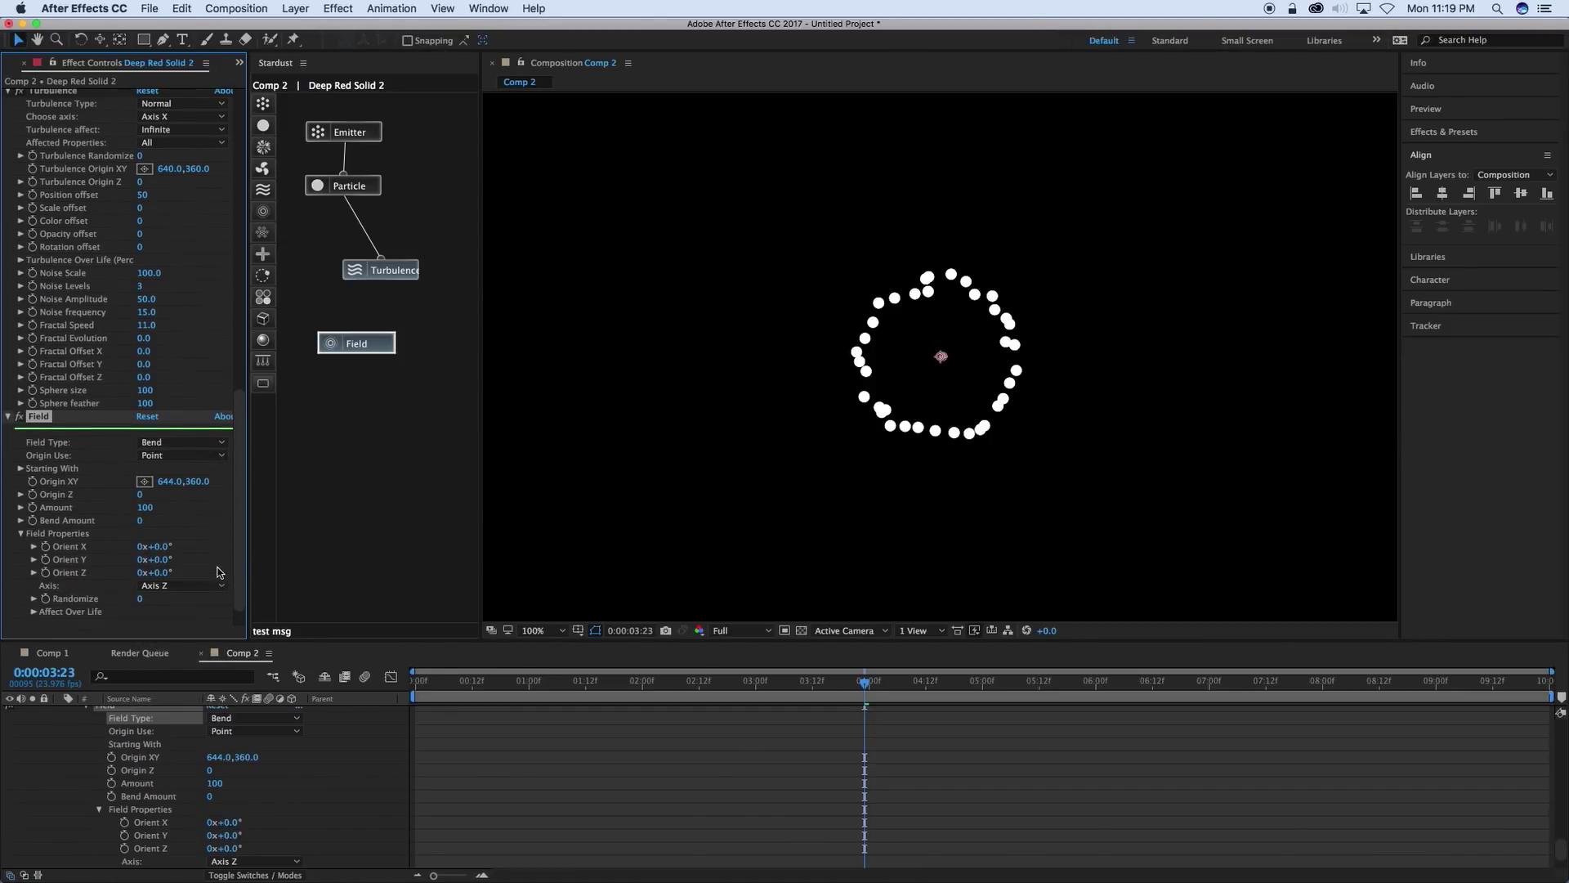
pyautogui.moveTo(139, 521); pyautogui.dragTo(152, 582)
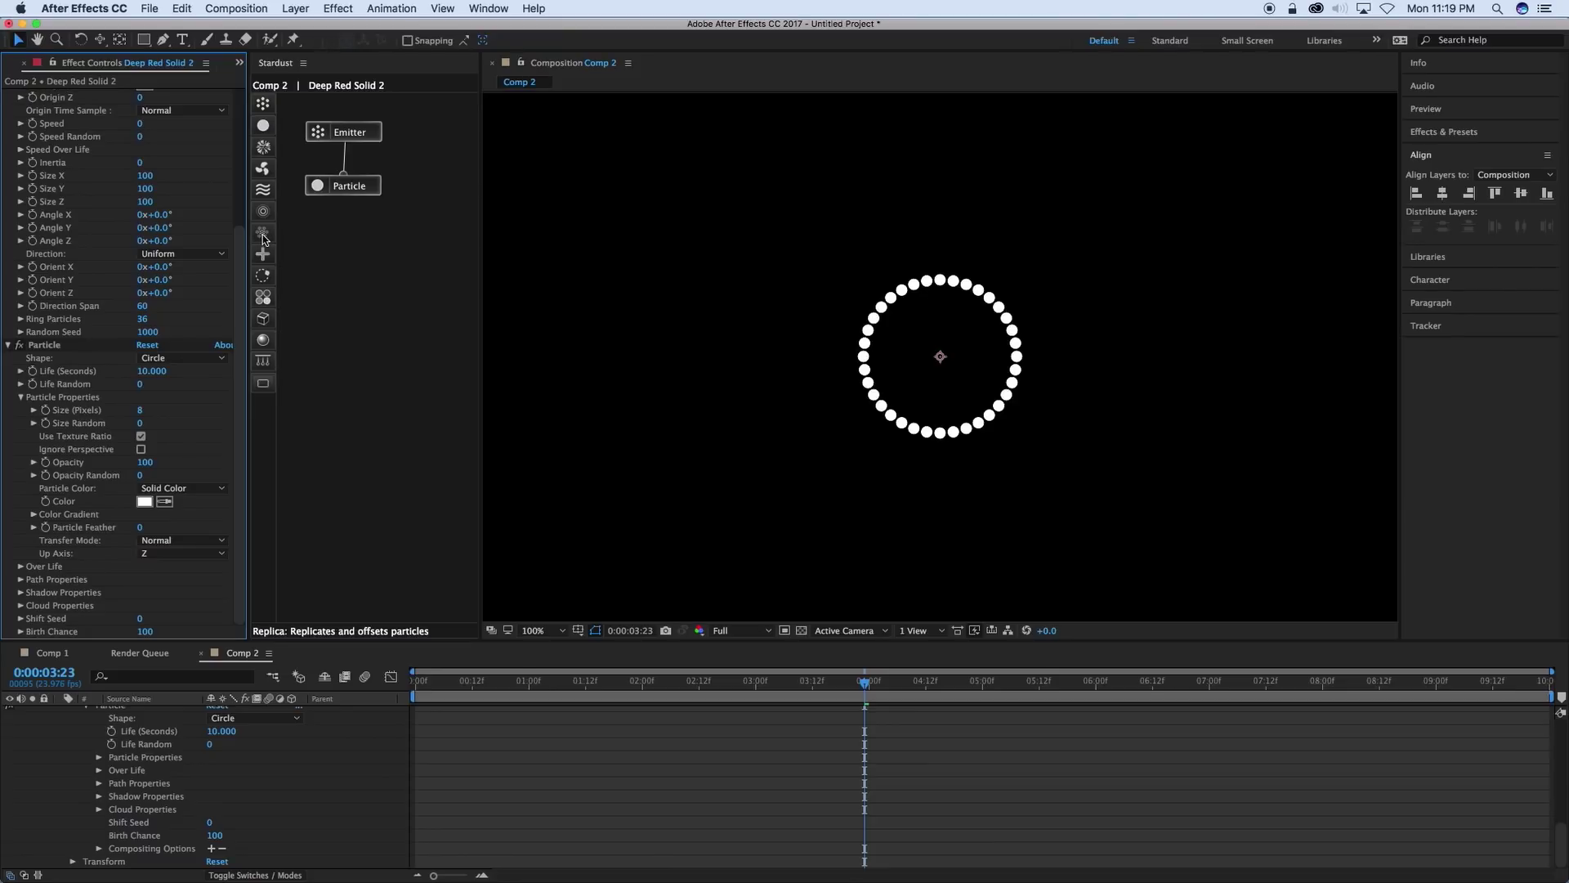
# Add a Replica node connected below the Particle node and check its replicate types, keeping Offset.
pyautogui.moveTo(263, 239); pyautogui.dragTo(384, 234)
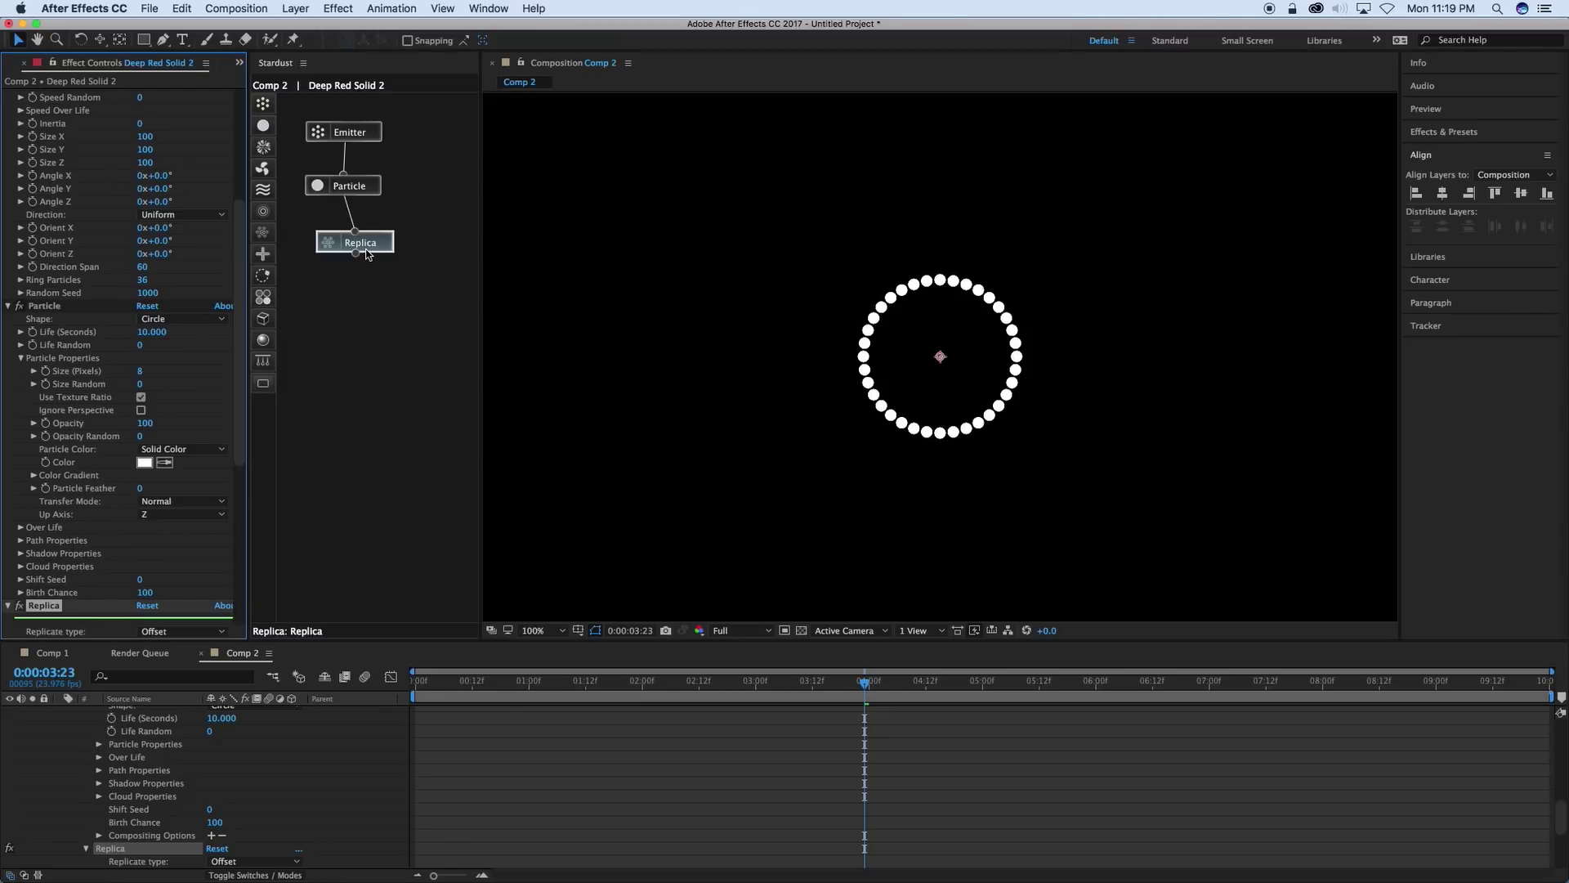
pyautogui.moveTo(378, 250); pyautogui.dragTo(386, 260)
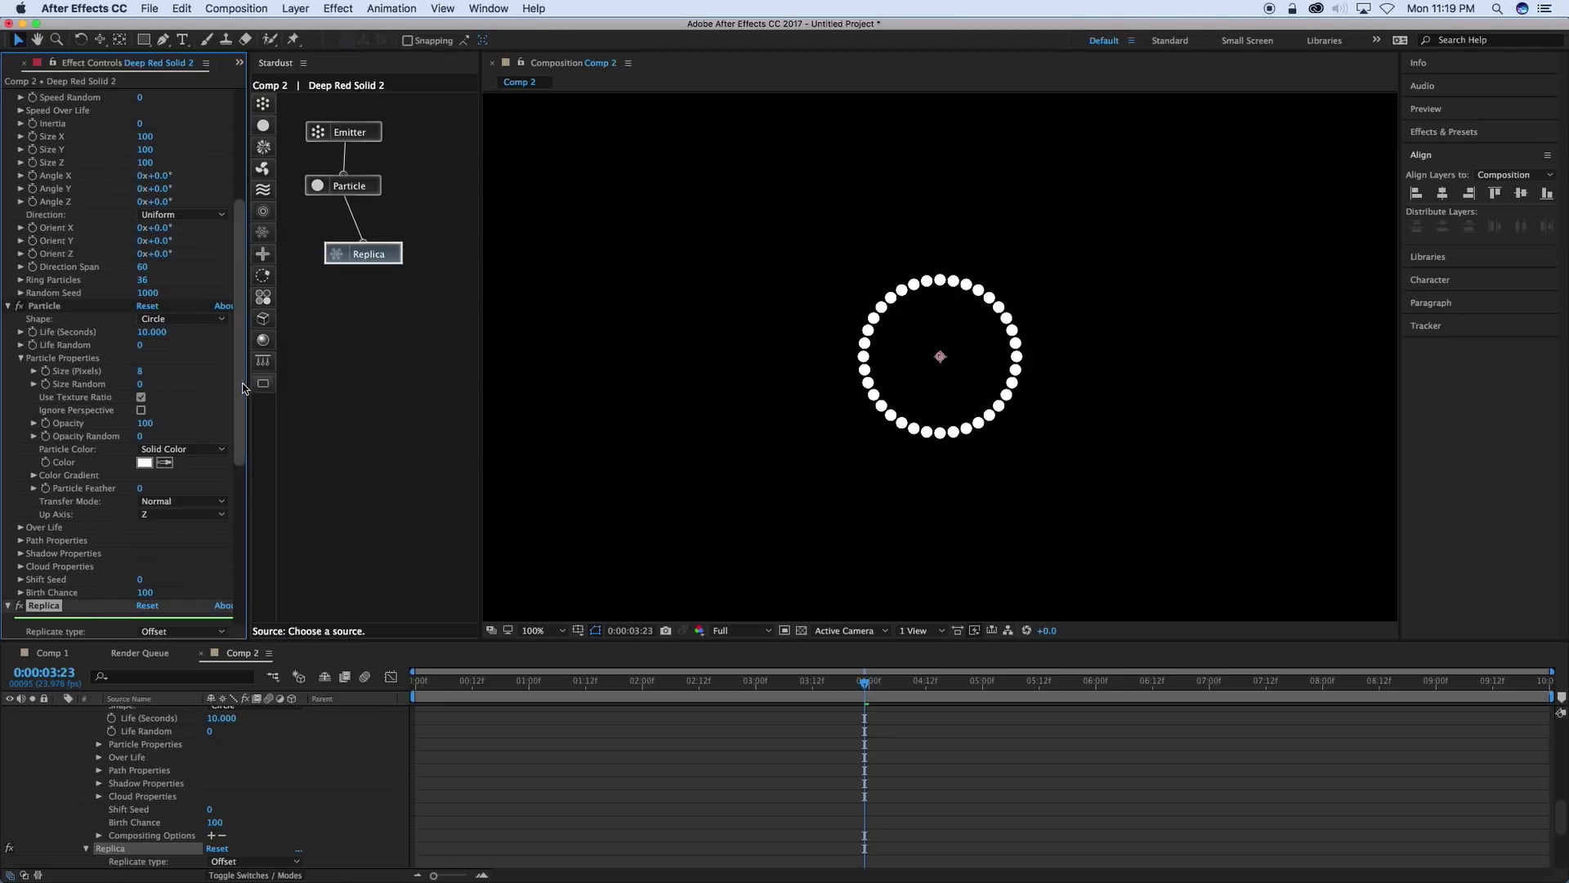
pyautogui.moveTo(241, 382); pyautogui.dragTo(243, 590)
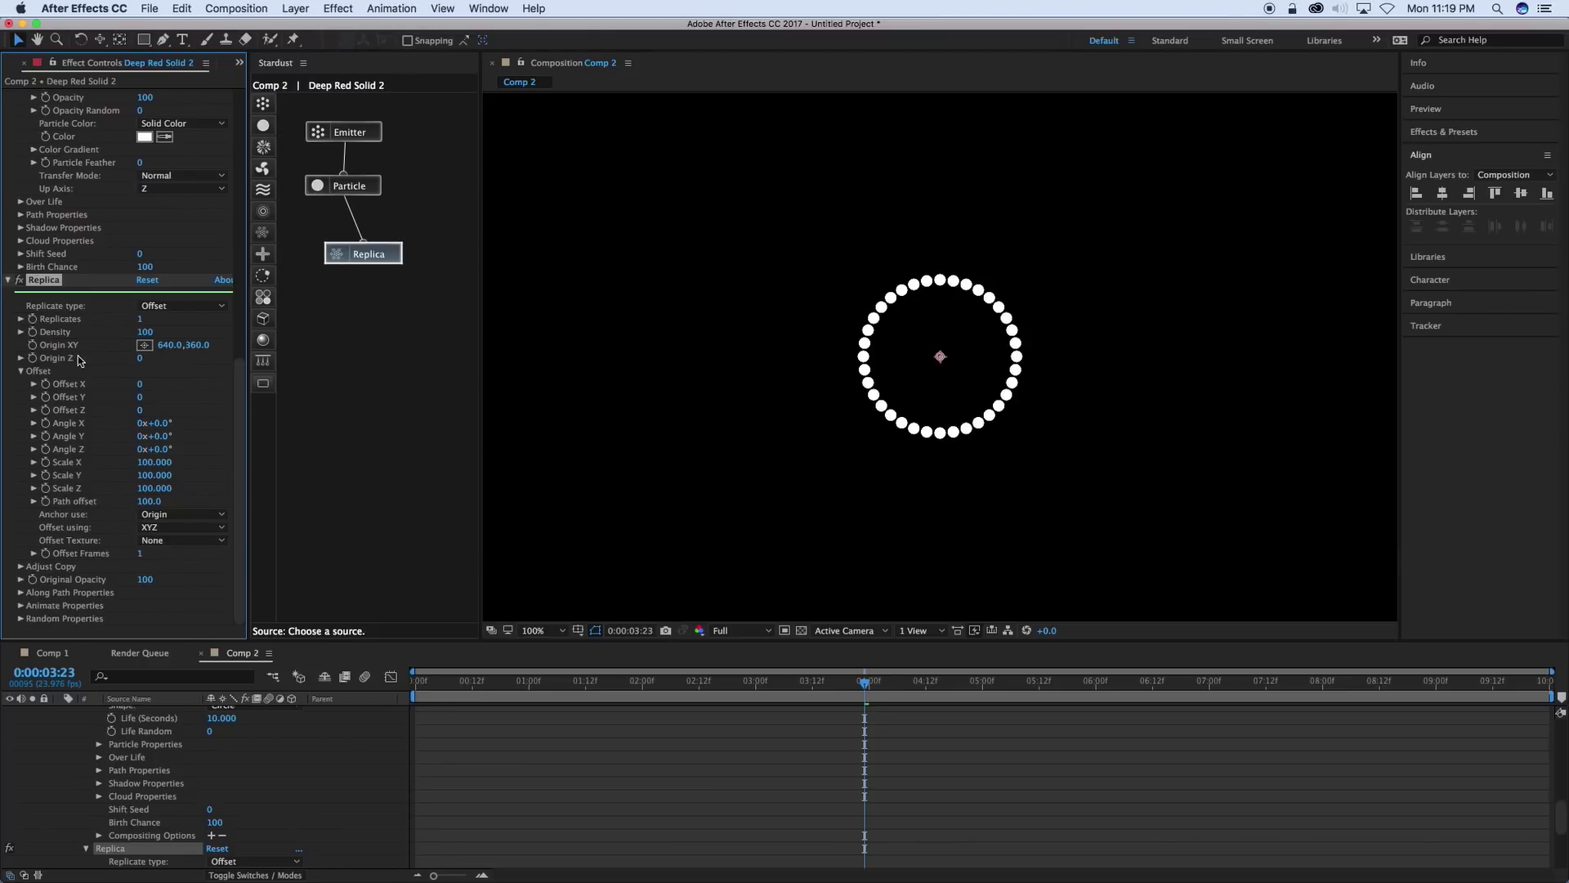
pyautogui.click(170, 307)
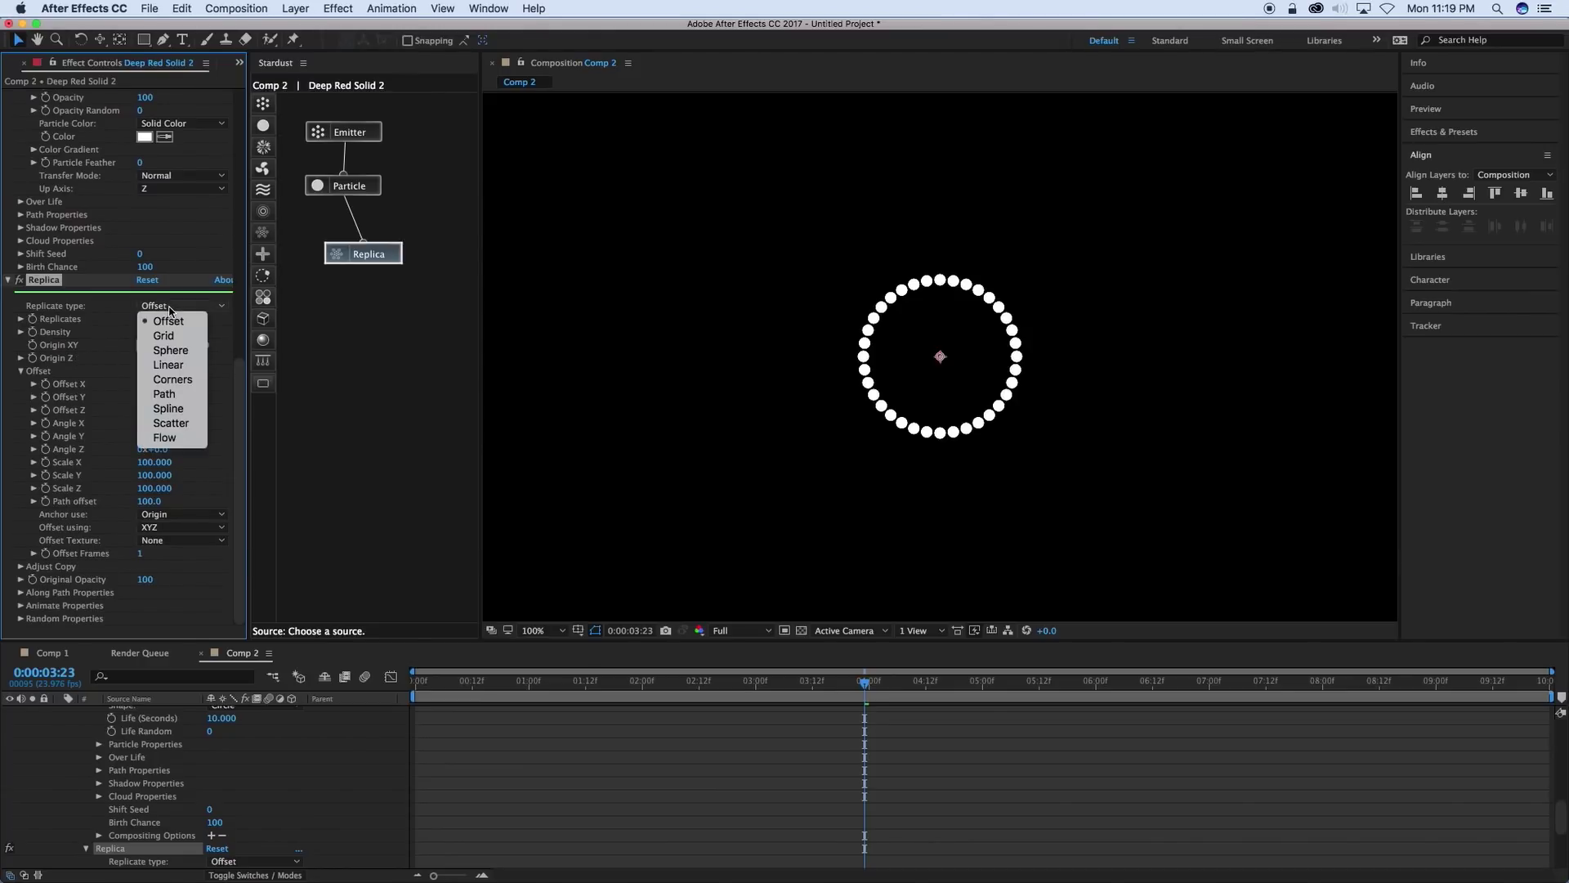
pyautogui.click(129, 309)
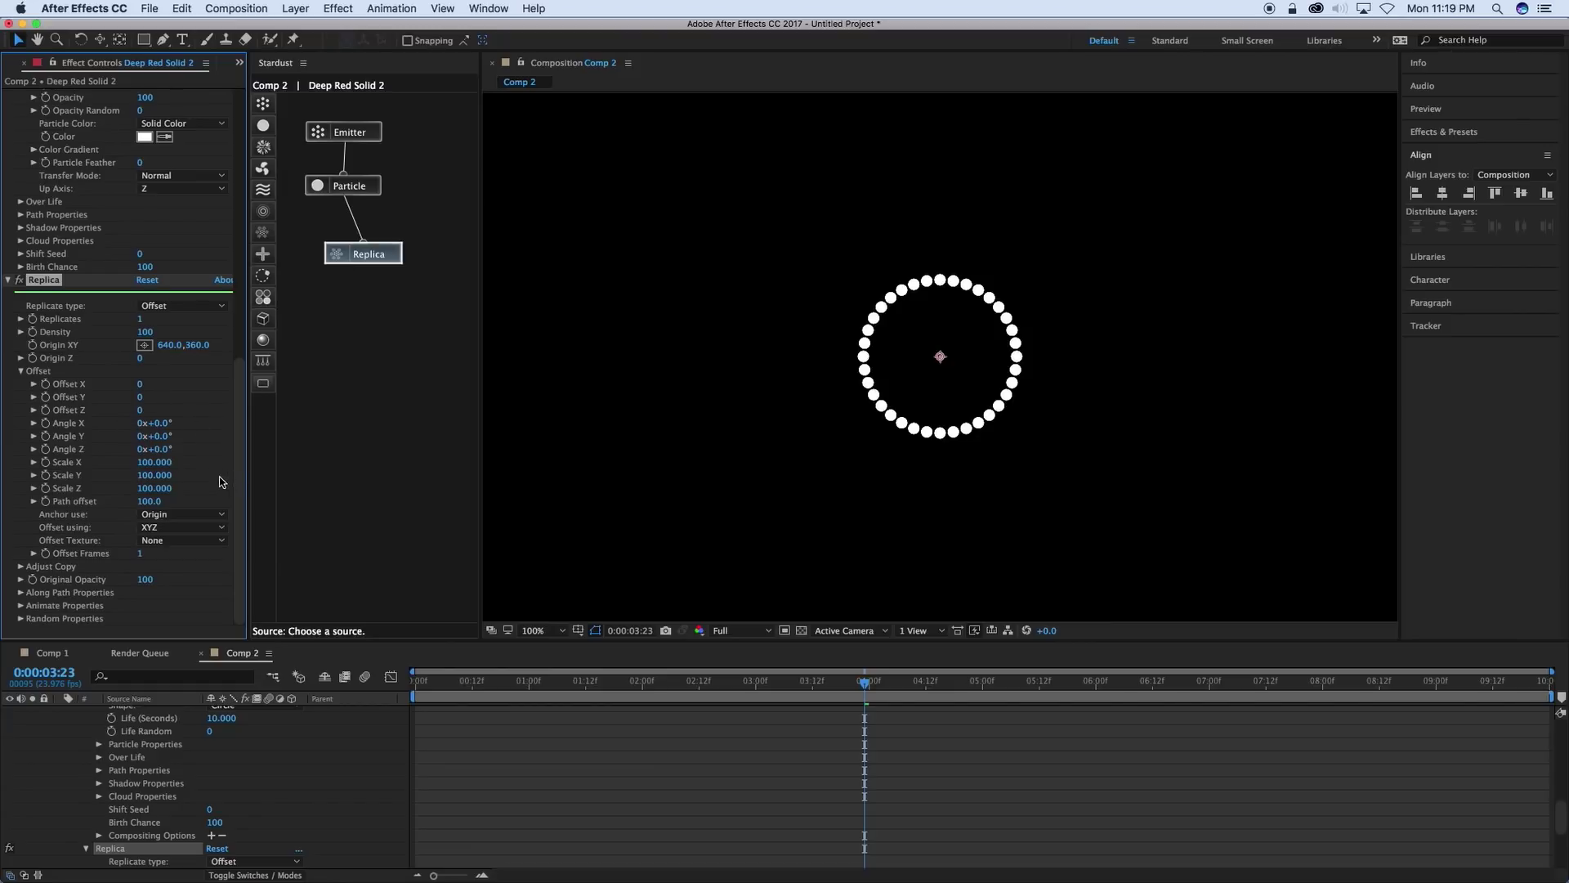
# Set the Replica's Offset X to 1 and raise its Replicates to 94.
pyautogui.click(141, 384)
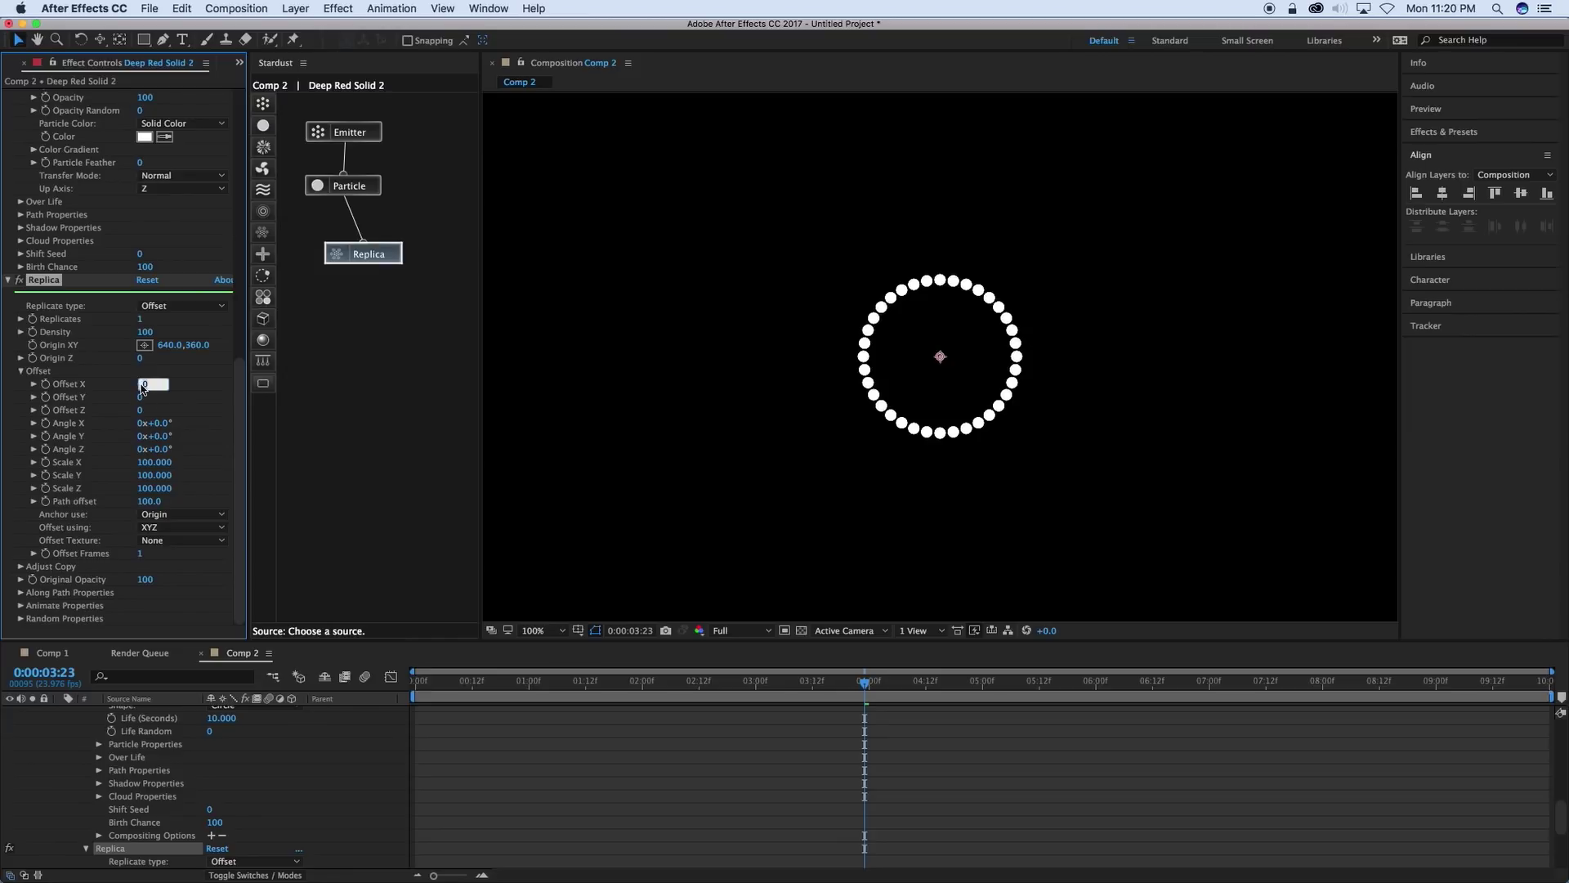
pyautogui.click(208, 397)
pyautogui.moveTo(140, 320); pyautogui.dragTo(267, 383)
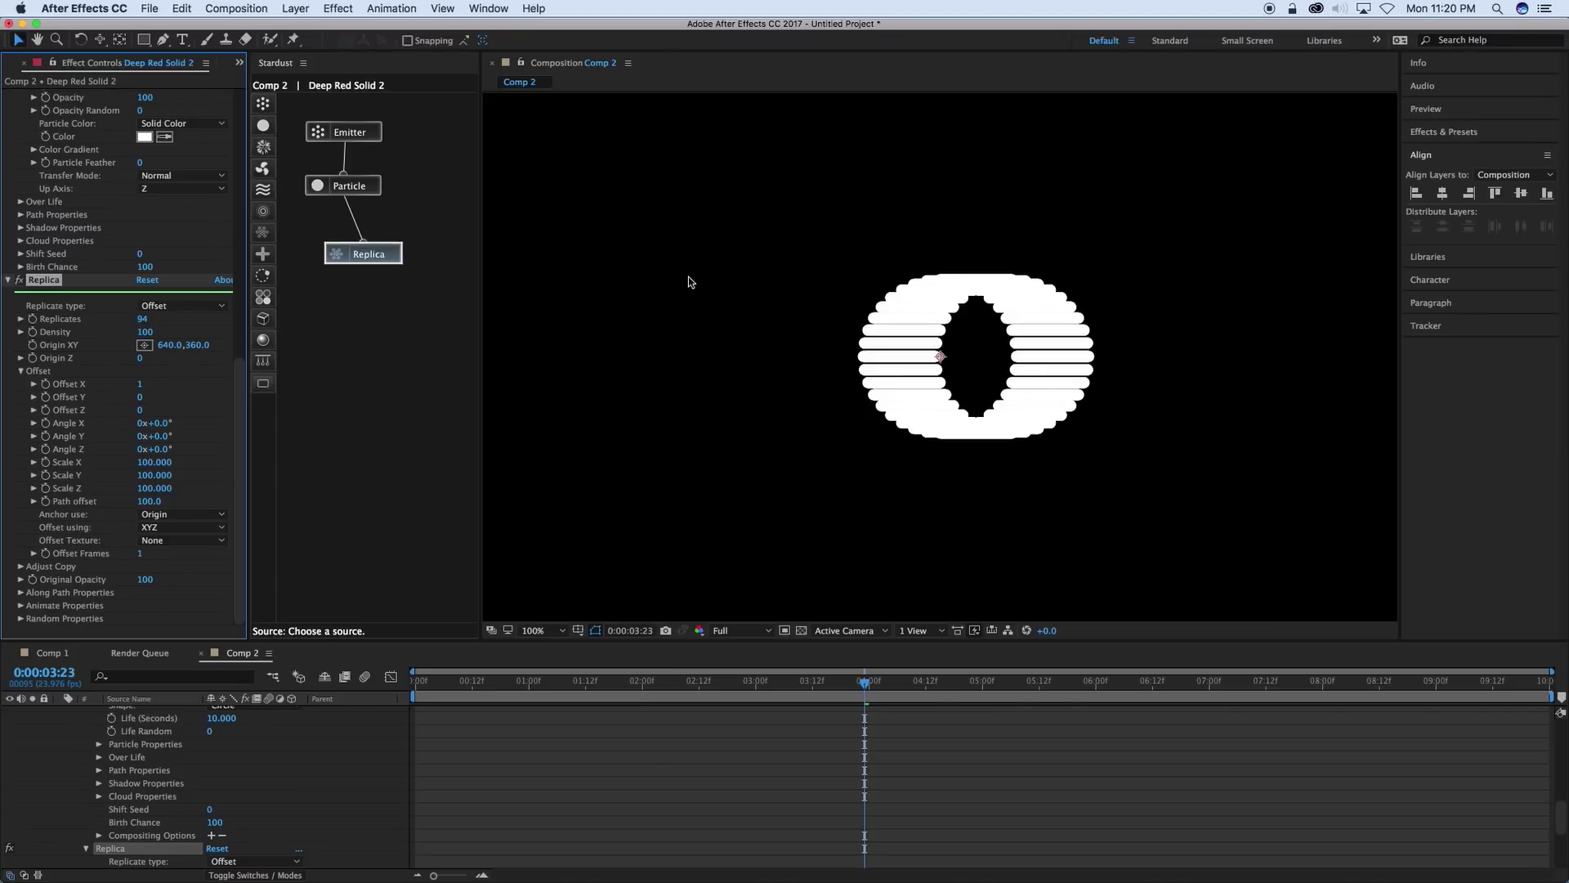
# Return the Replica's Replicates to 1 and its Offset X to 0.
pyautogui.moveTo(143, 319); pyautogui.dragTo(68, 320)
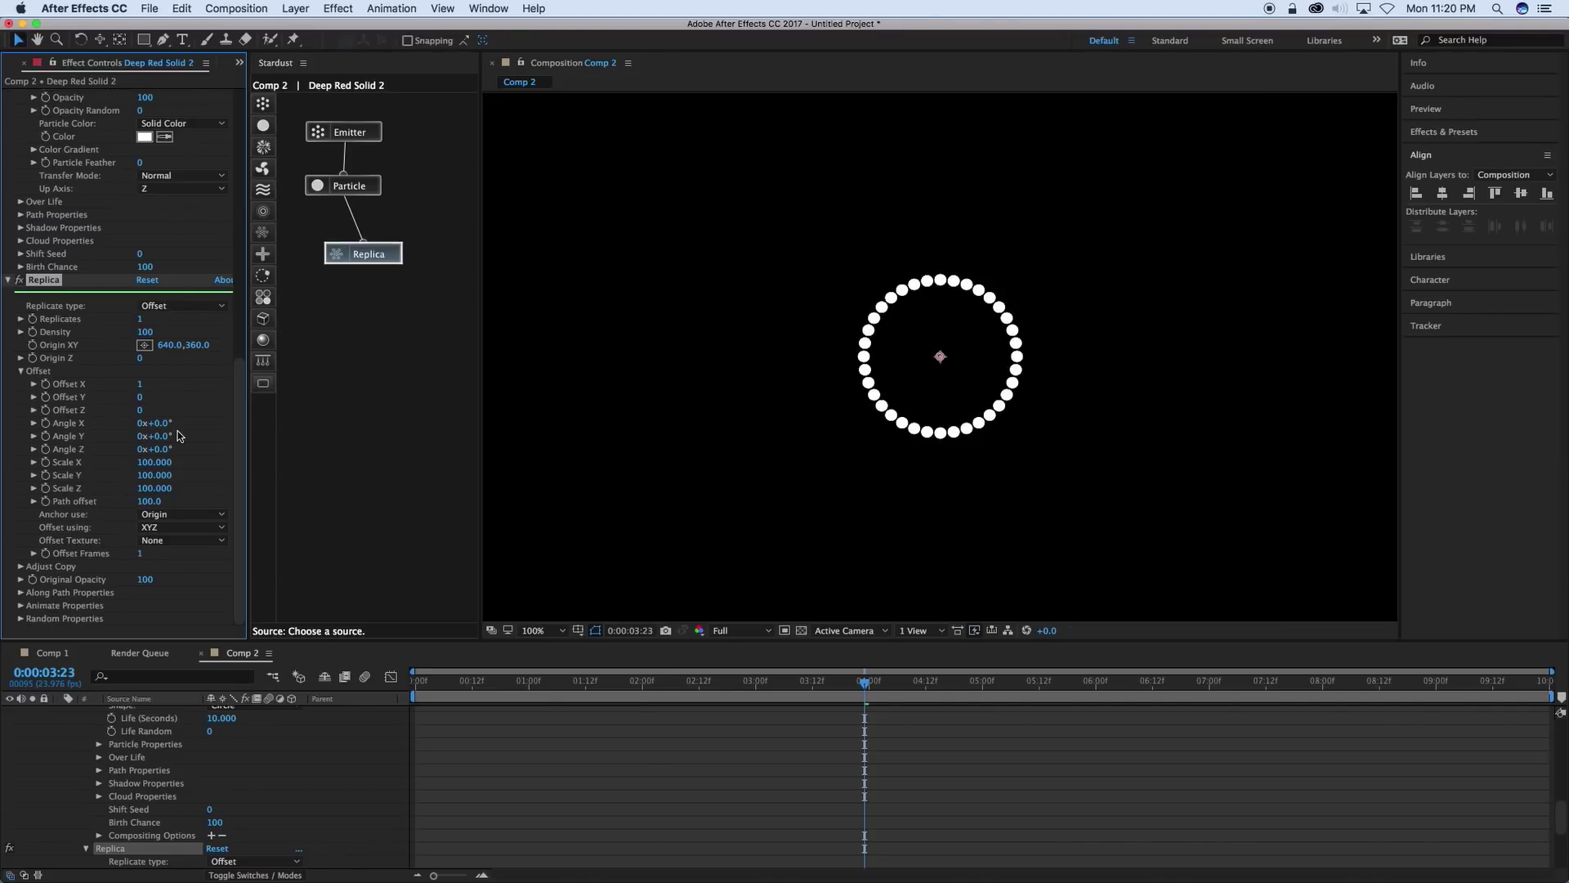
pyautogui.click(152, 385)
pyautogui.write('0')
pyautogui.press('Return')
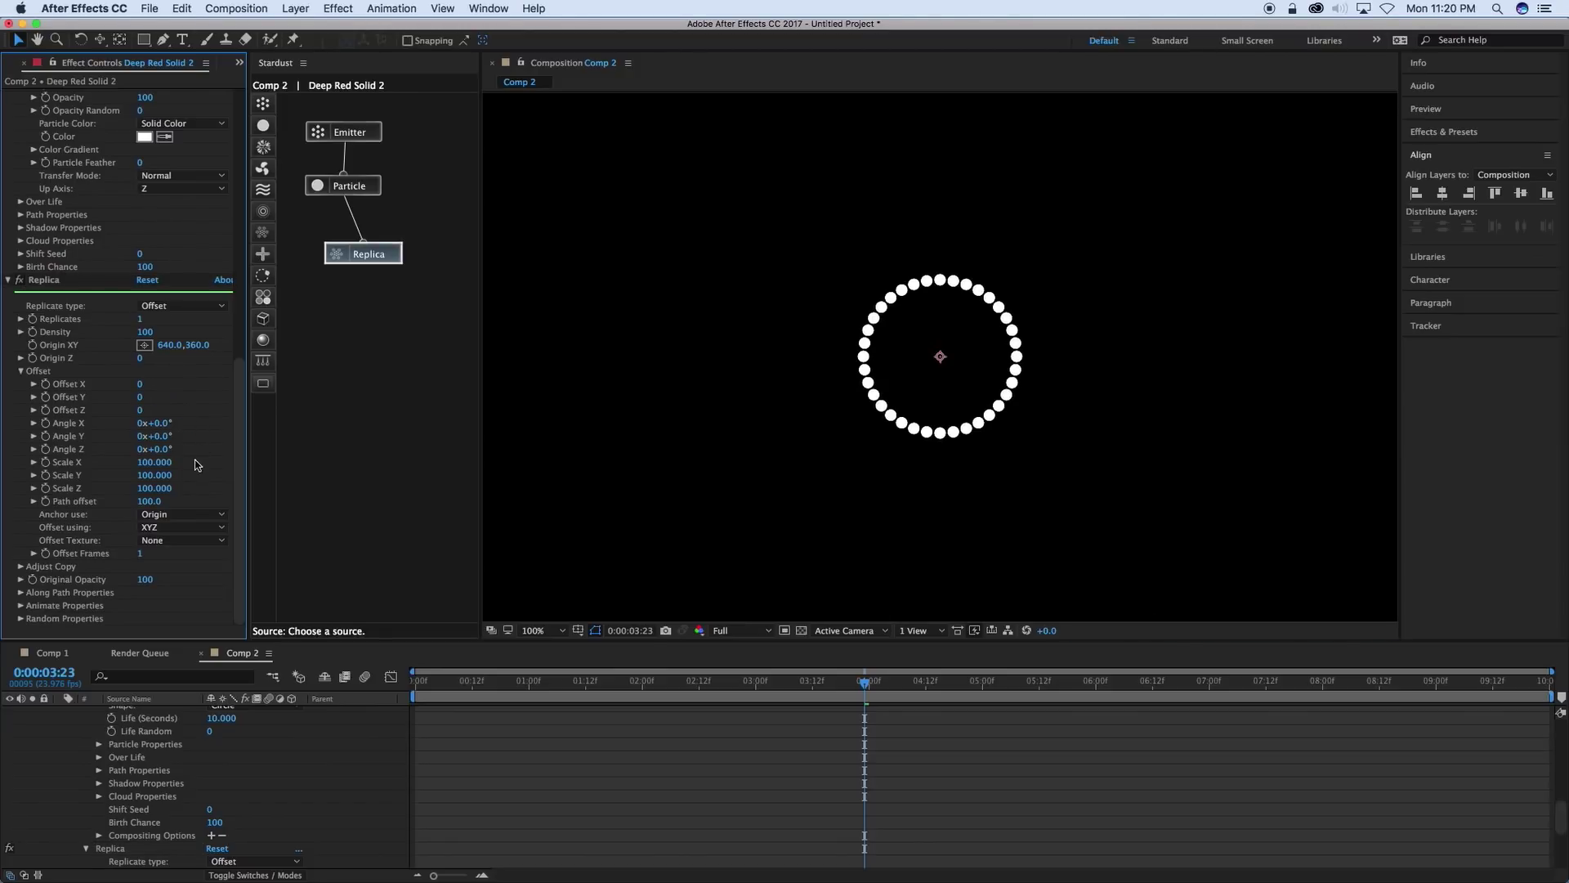
# Set the Replica's Scale X, Y and Z to 101 and raise its Replicates to 153.
pyautogui.click(147, 462)
pyautogui.write('101')
pyautogui.press('Tab')
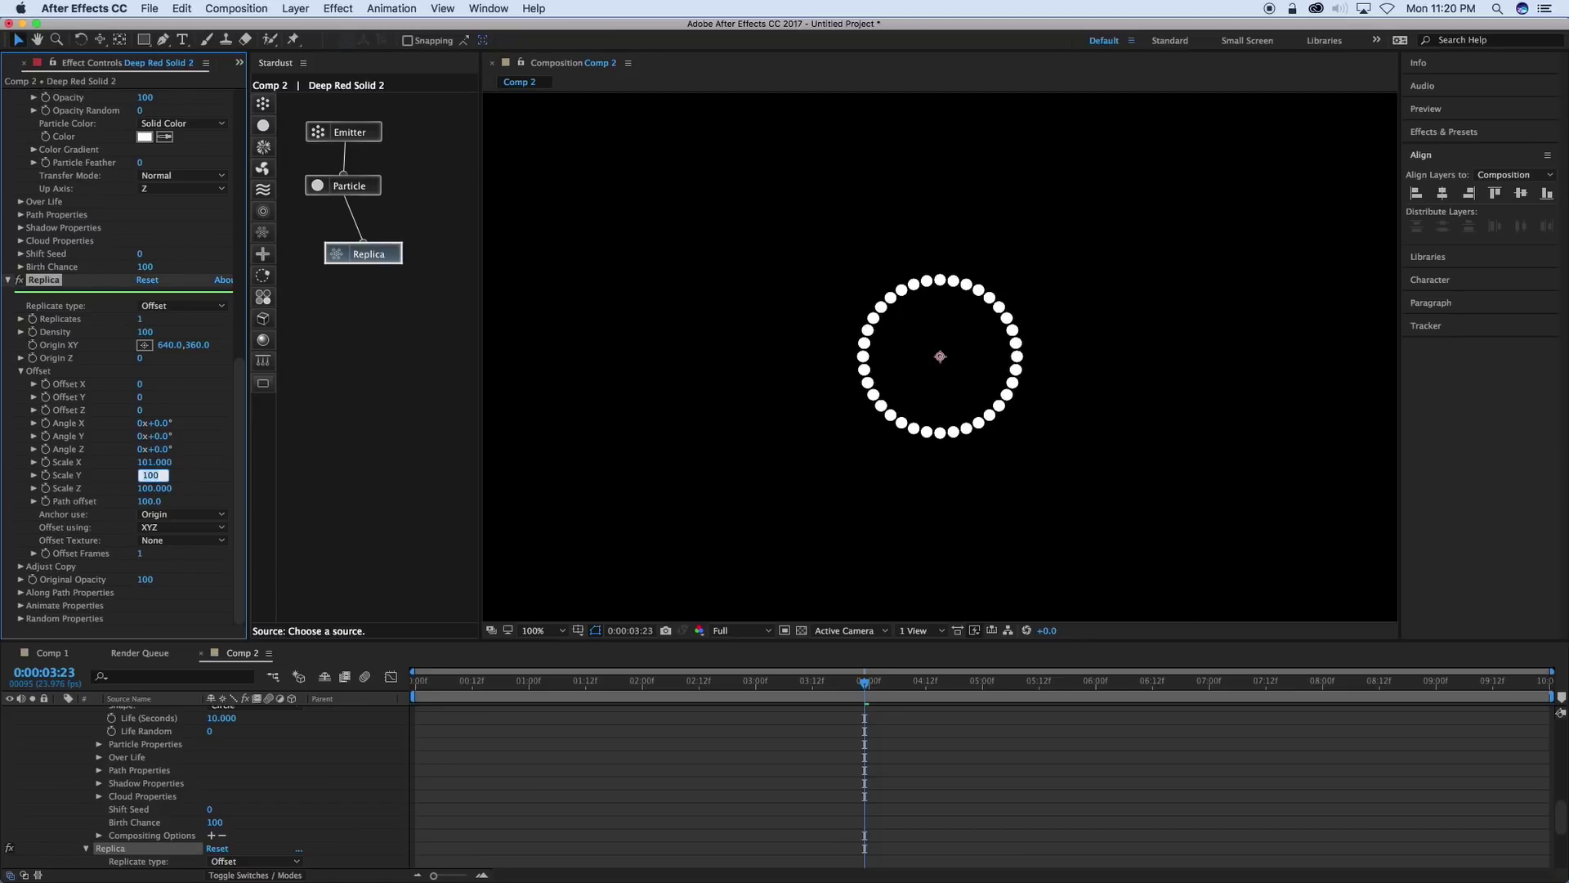
pyautogui.write('101')
pyautogui.press('Tab')
pyautogui.write('10')
pyautogui.press('Tab')
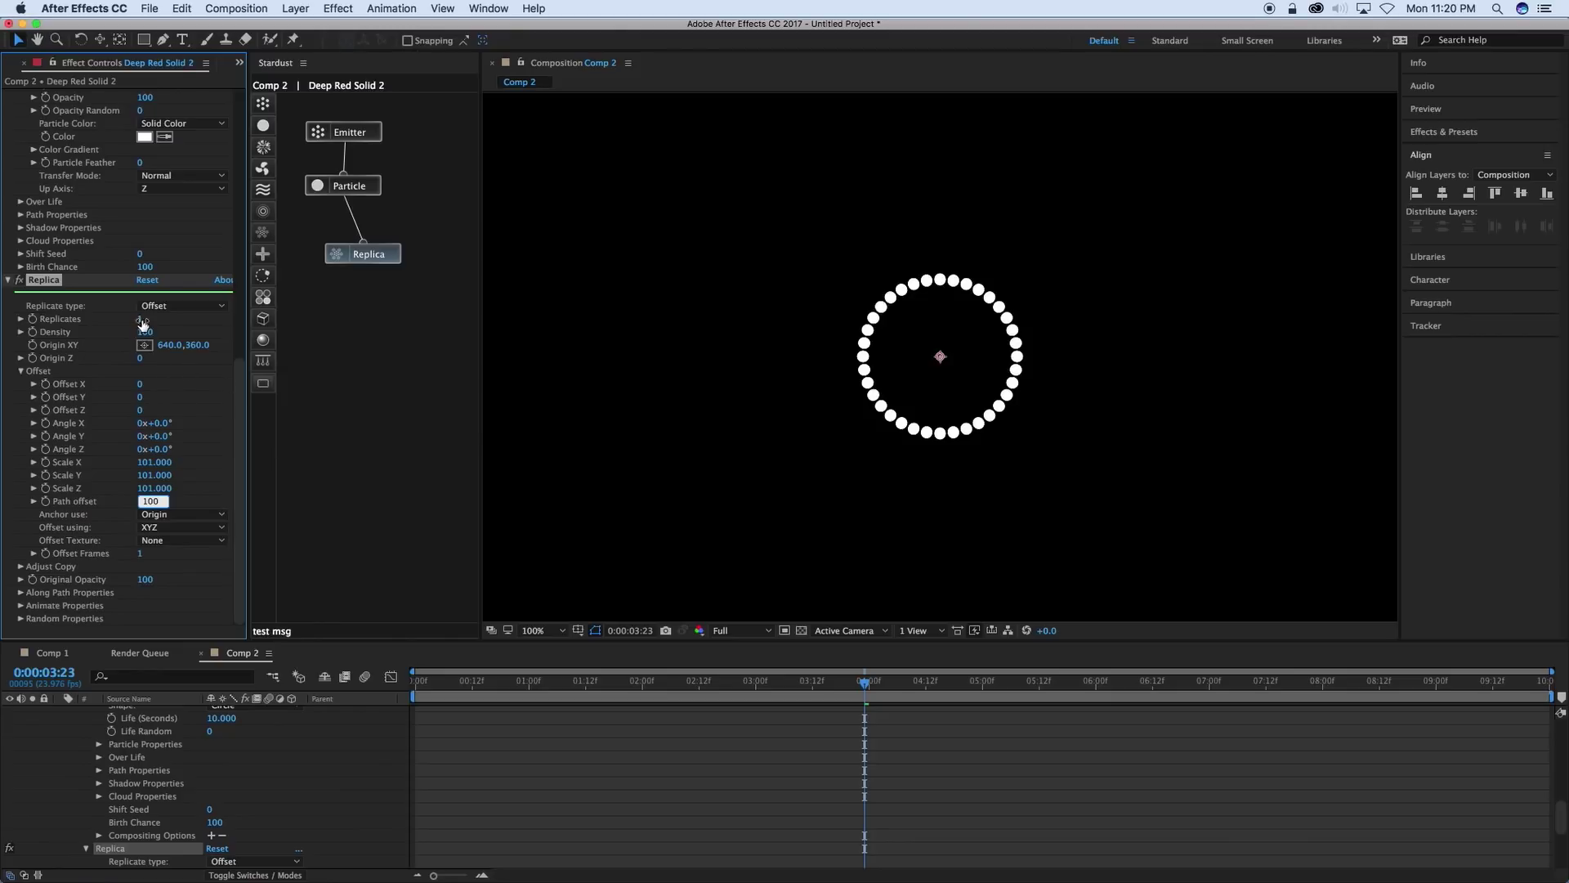
pyautogui.moveTo(140, 318); pyautogui.dragTo(270, 350)
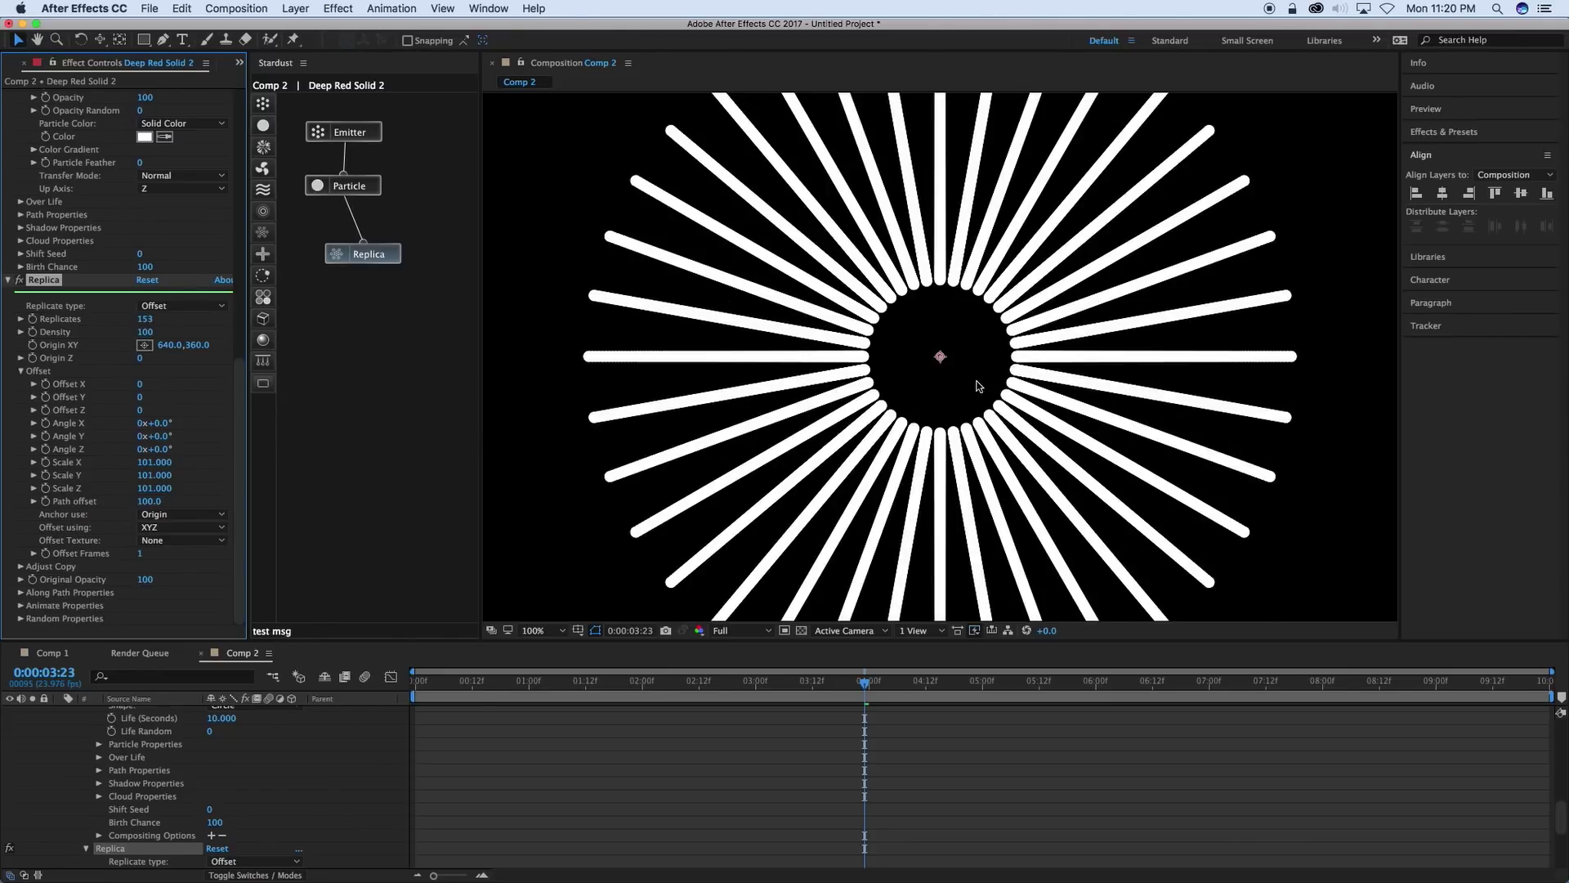
# Add a Turbulence node connected beneath the Replica node and set its position offset to 60.
pyautogui.moveTo(268, 195); pyautogui.dragTo(384, 306)
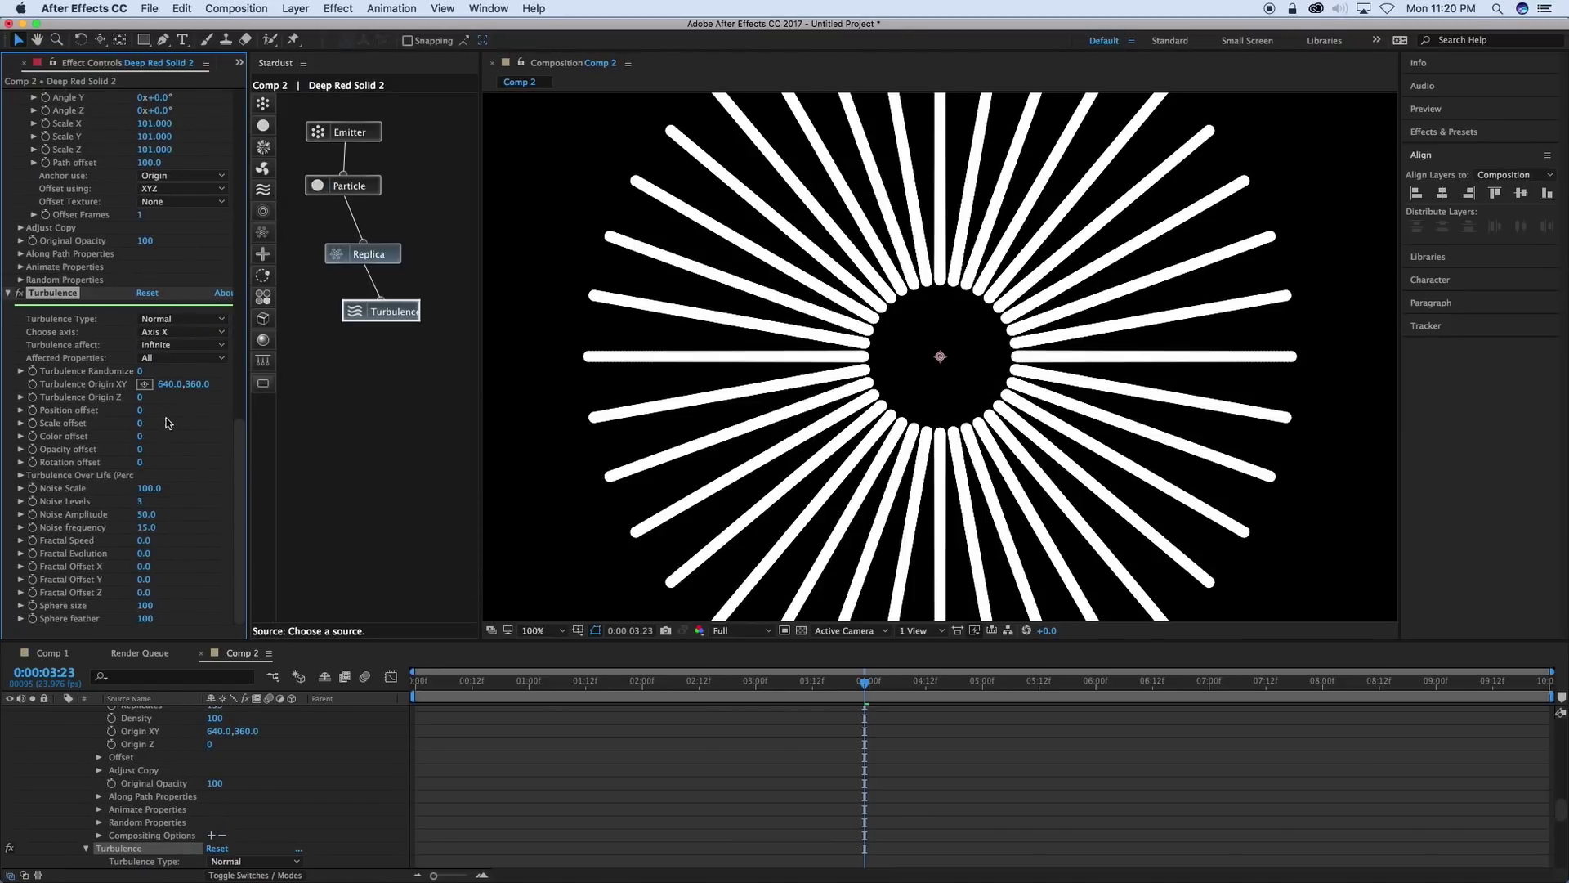
pyautogui.moveTo(144, 409); pyautogui.dragTo(149, 410)
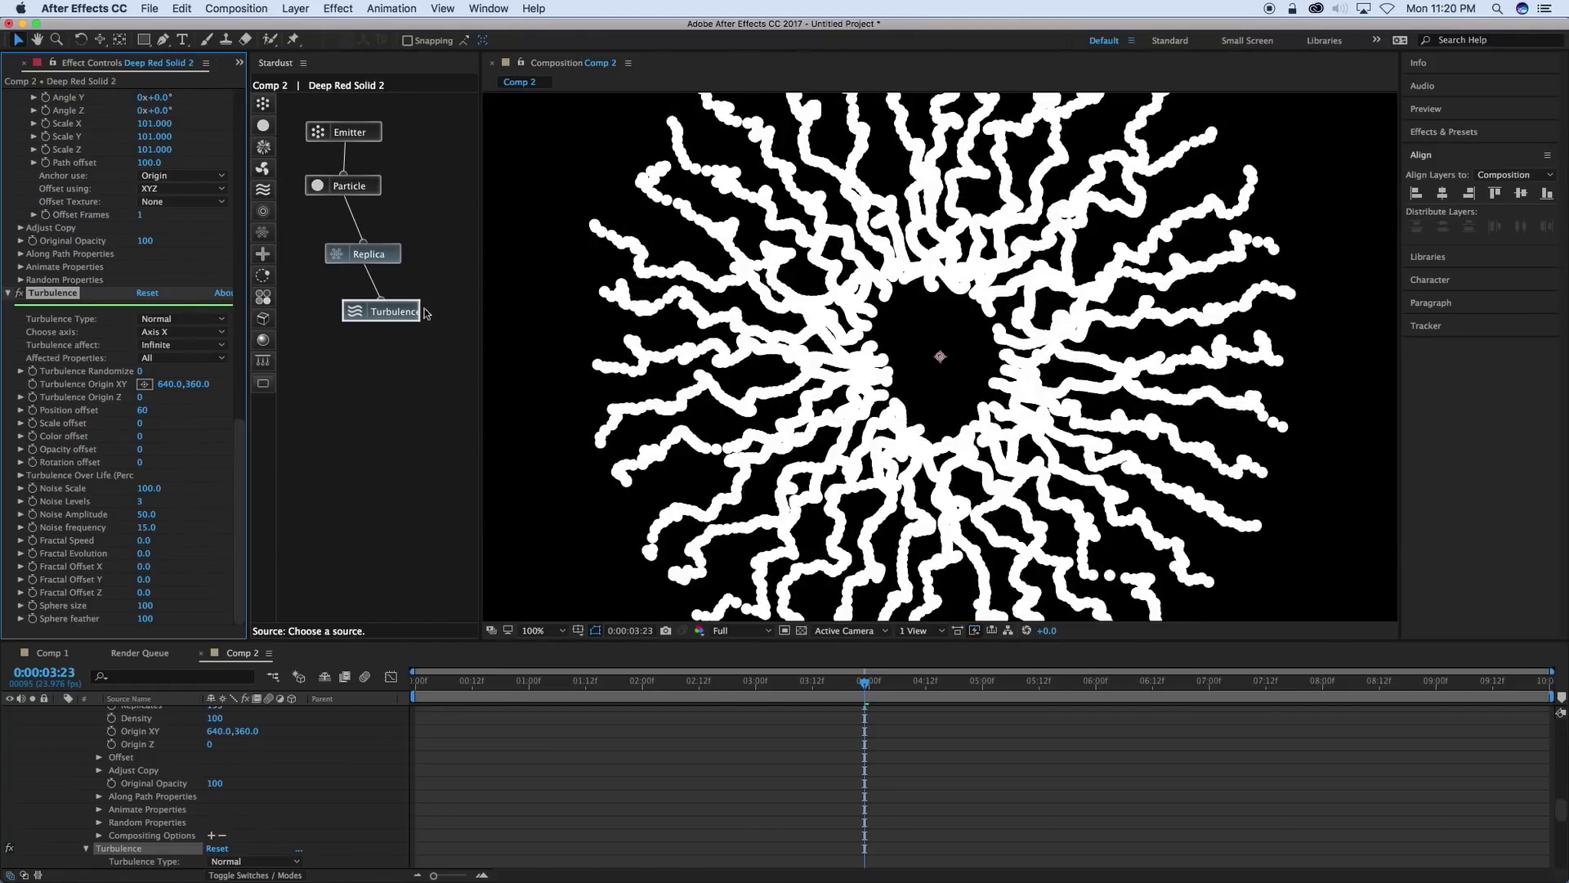
pyautogui.moveTo(397, 314); pyautogui.dragTo(381, 310)
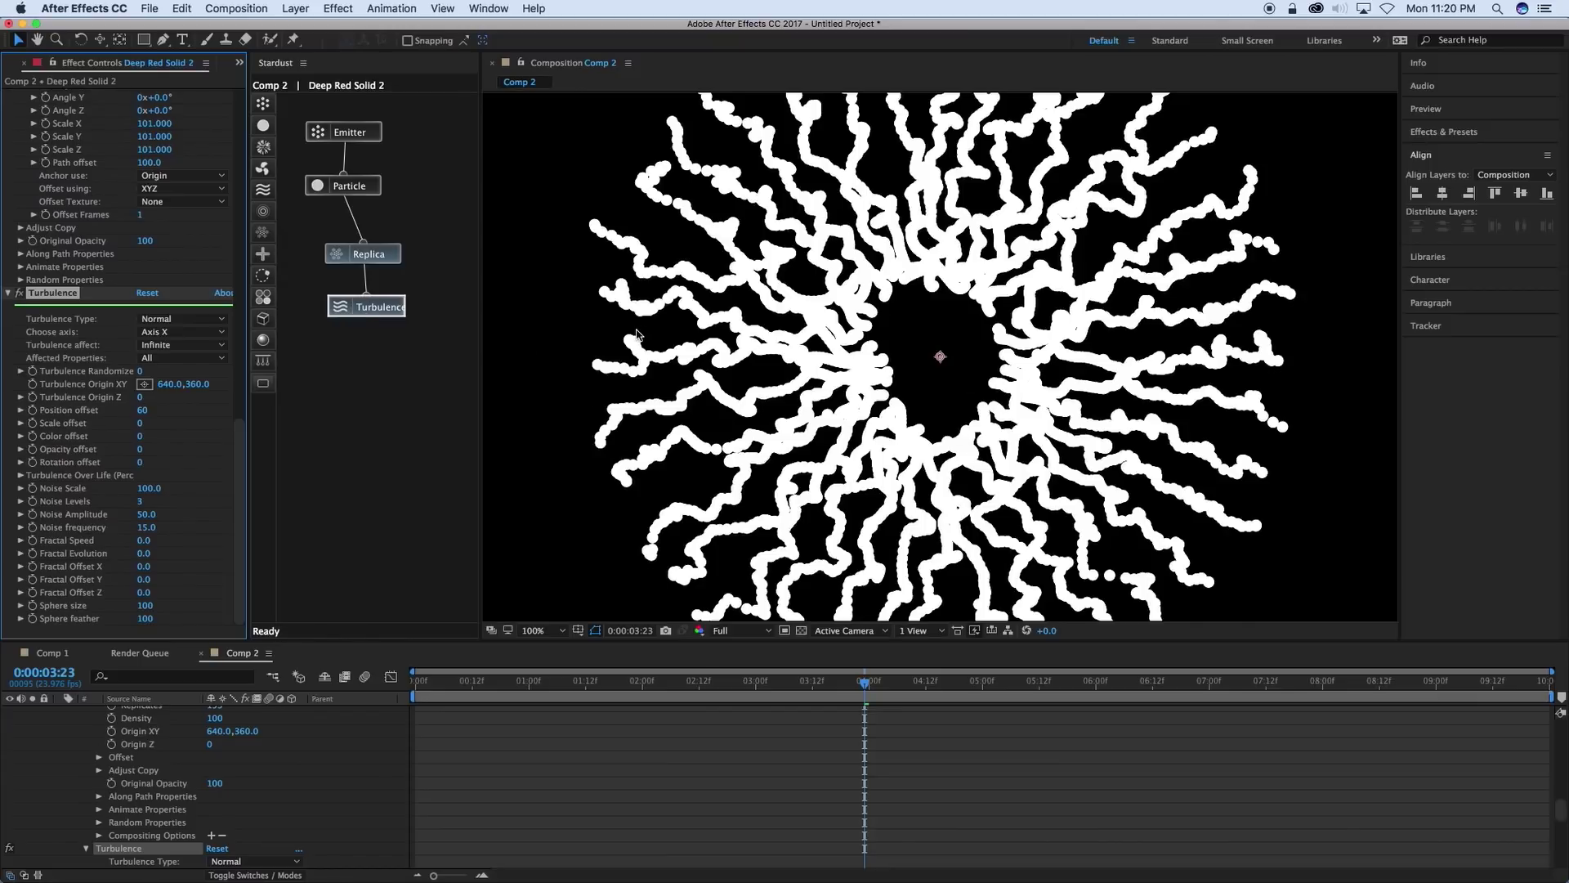
# Delete the Turbulence node and try out a Transform node and a Motion node beneath the Replica, removing each again.
pyautogui.press('Delete')
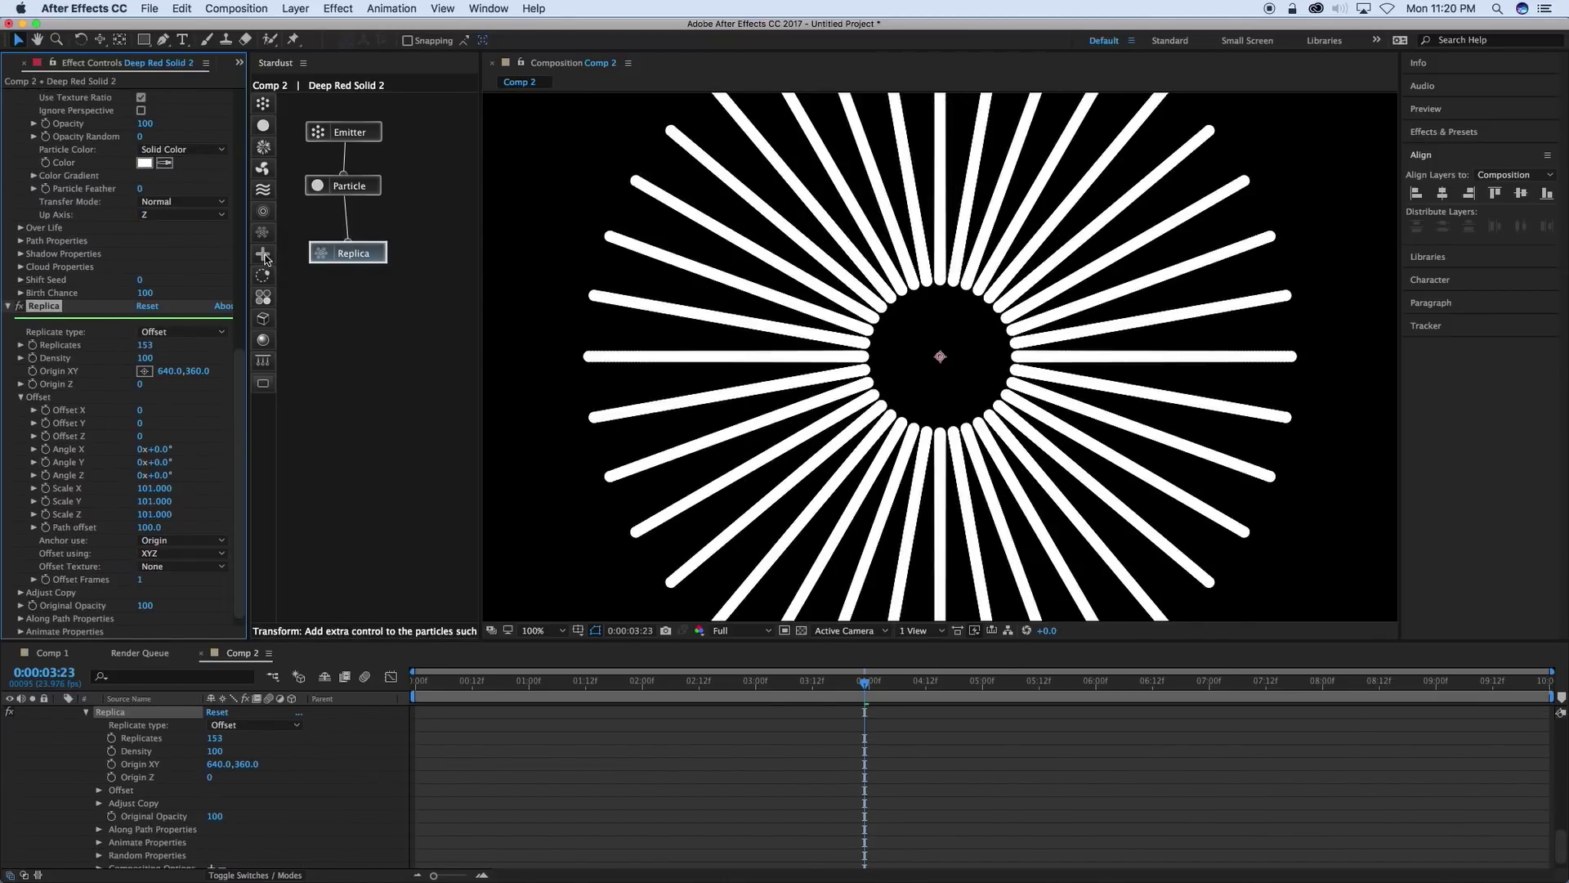
pyautogui.moveTo(265, 258); pyautogui.dragTo(362, 307)
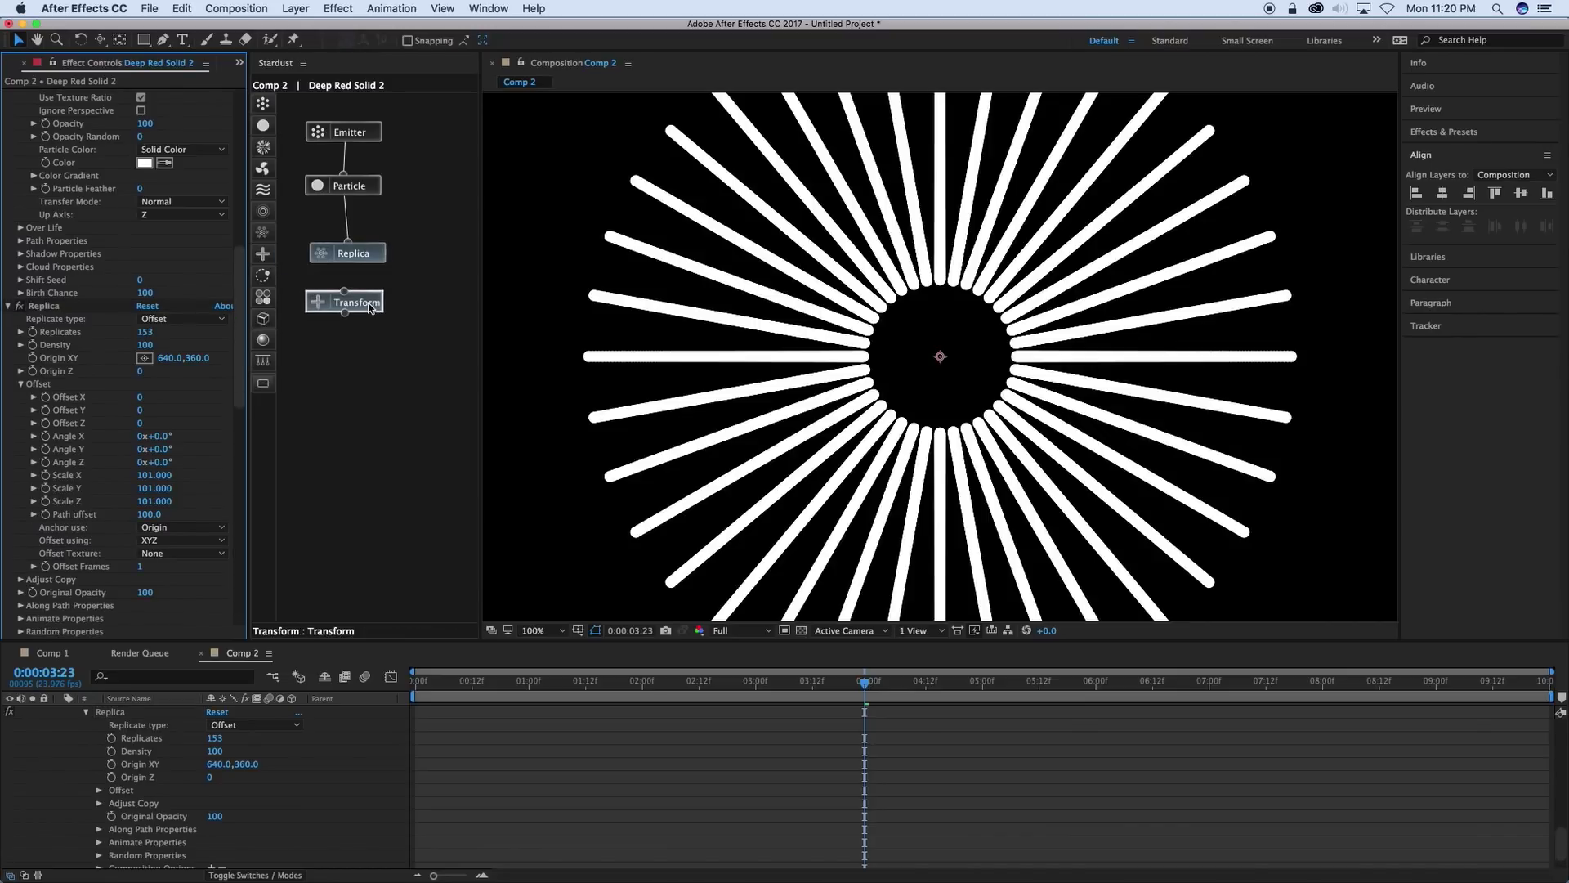
pyautogui.press('Delete')
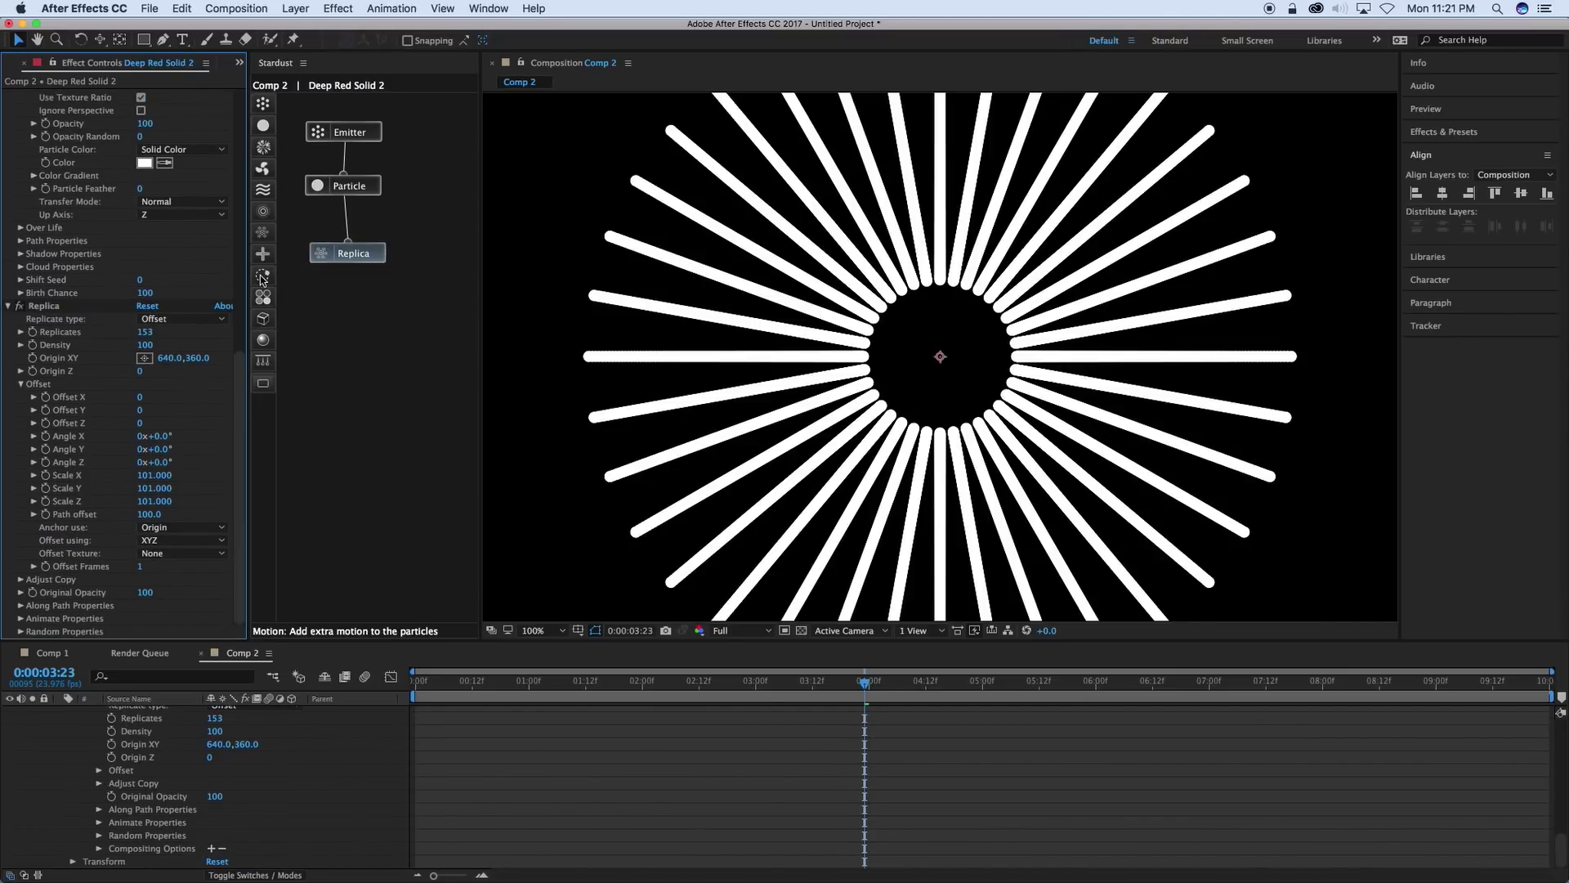
pyautogui.moveTo(263, 276); pyautogui.dragTo(358, 295)
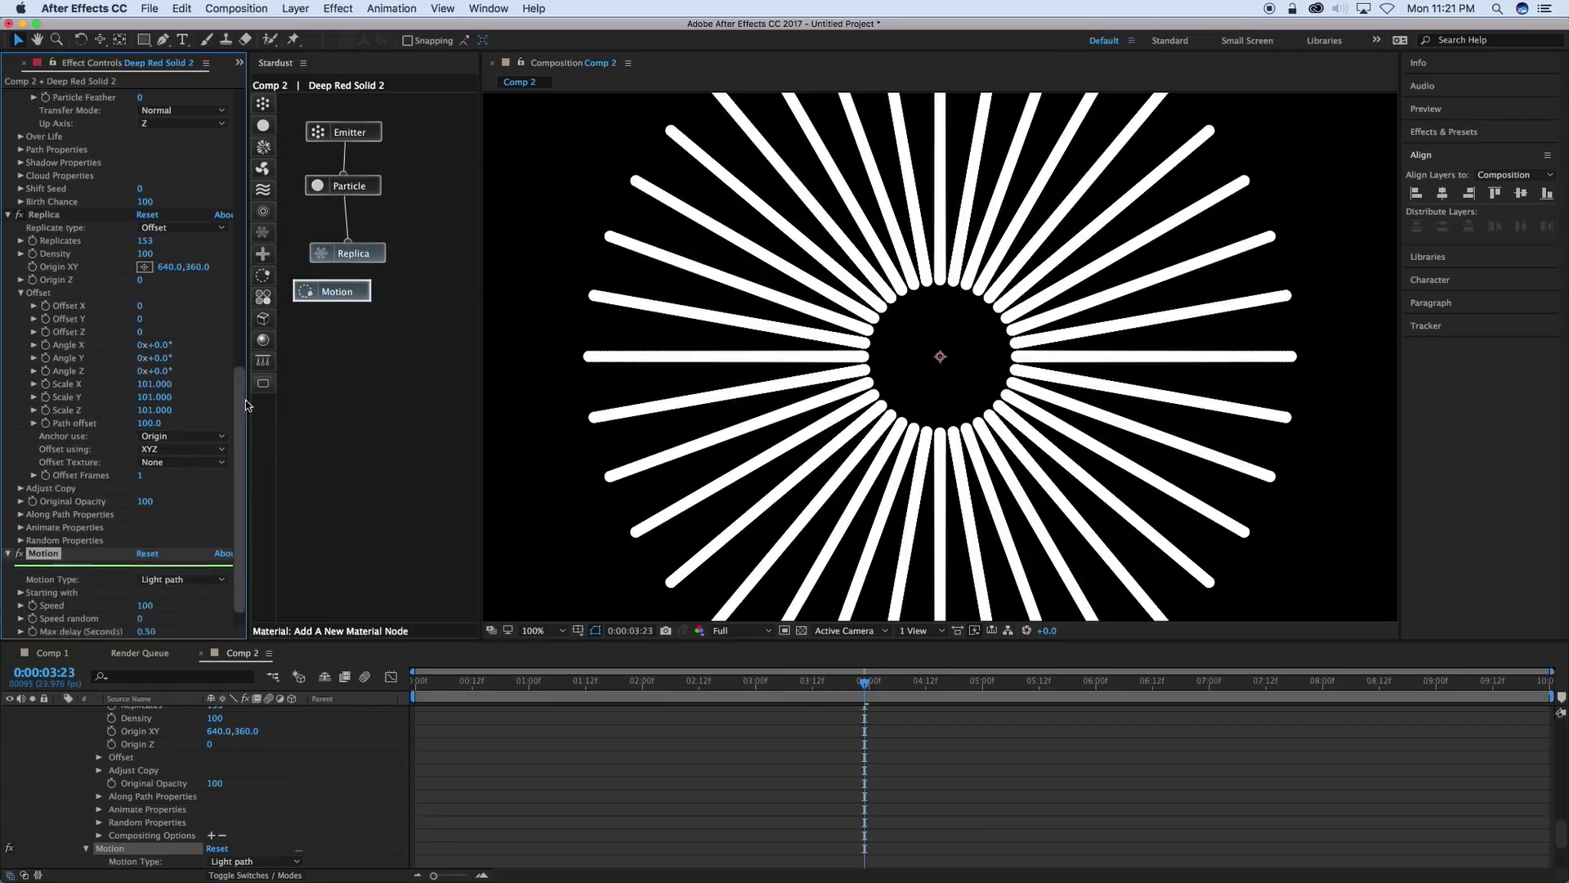
pyautogui.press('Delete')
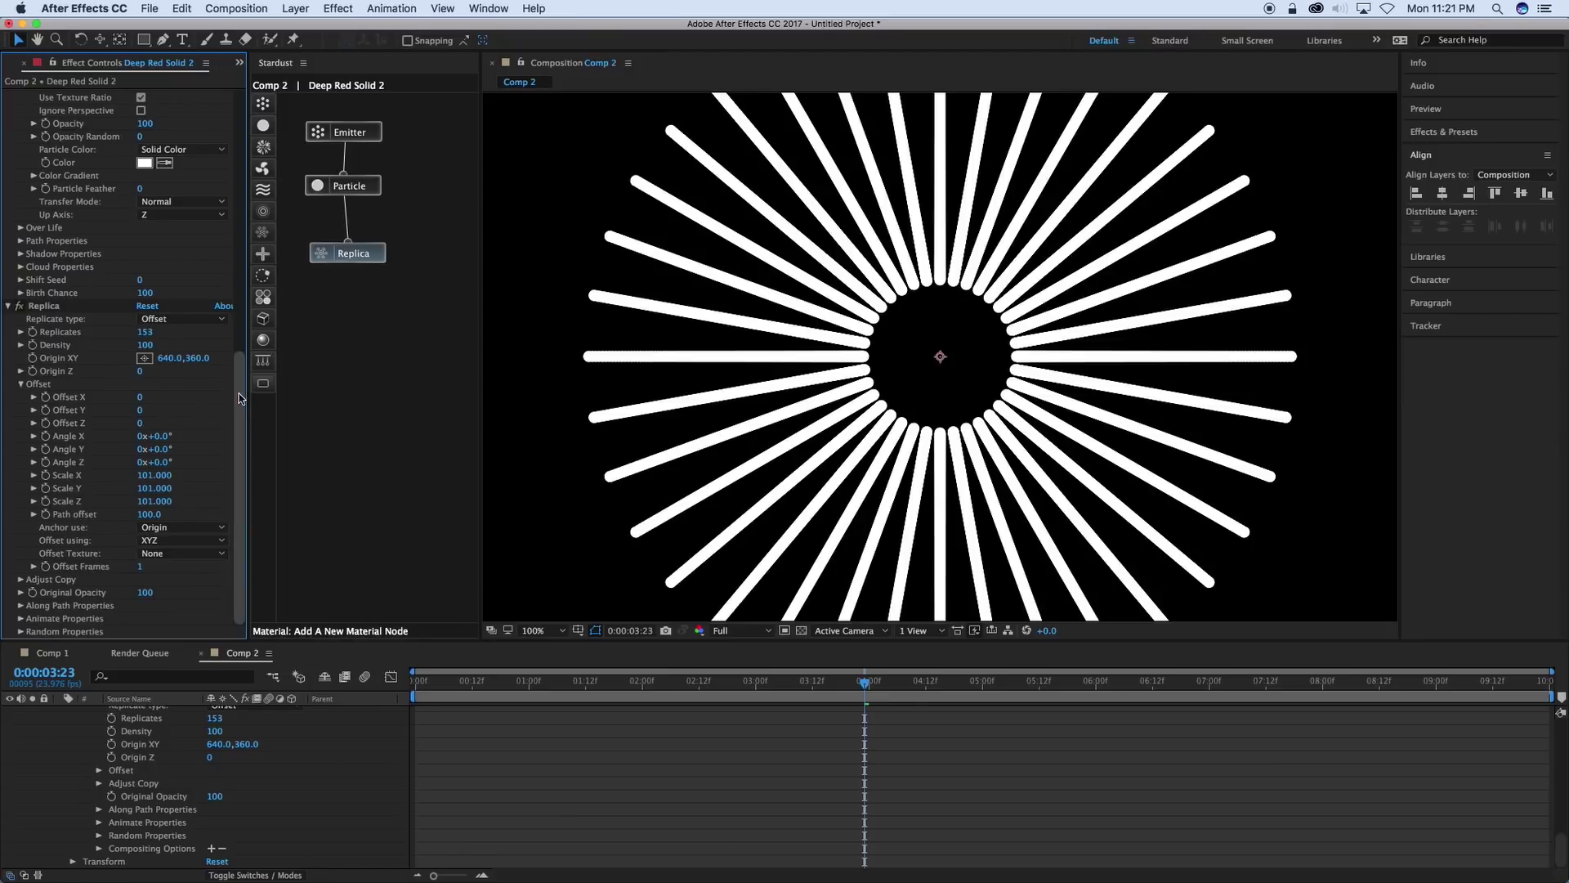
# Delete the Emitter, Particle and Replica nodes to empty the Stardust node graph.
pyautogui.moveTo(239, 381); pyautogui.dragTo(241, 119)
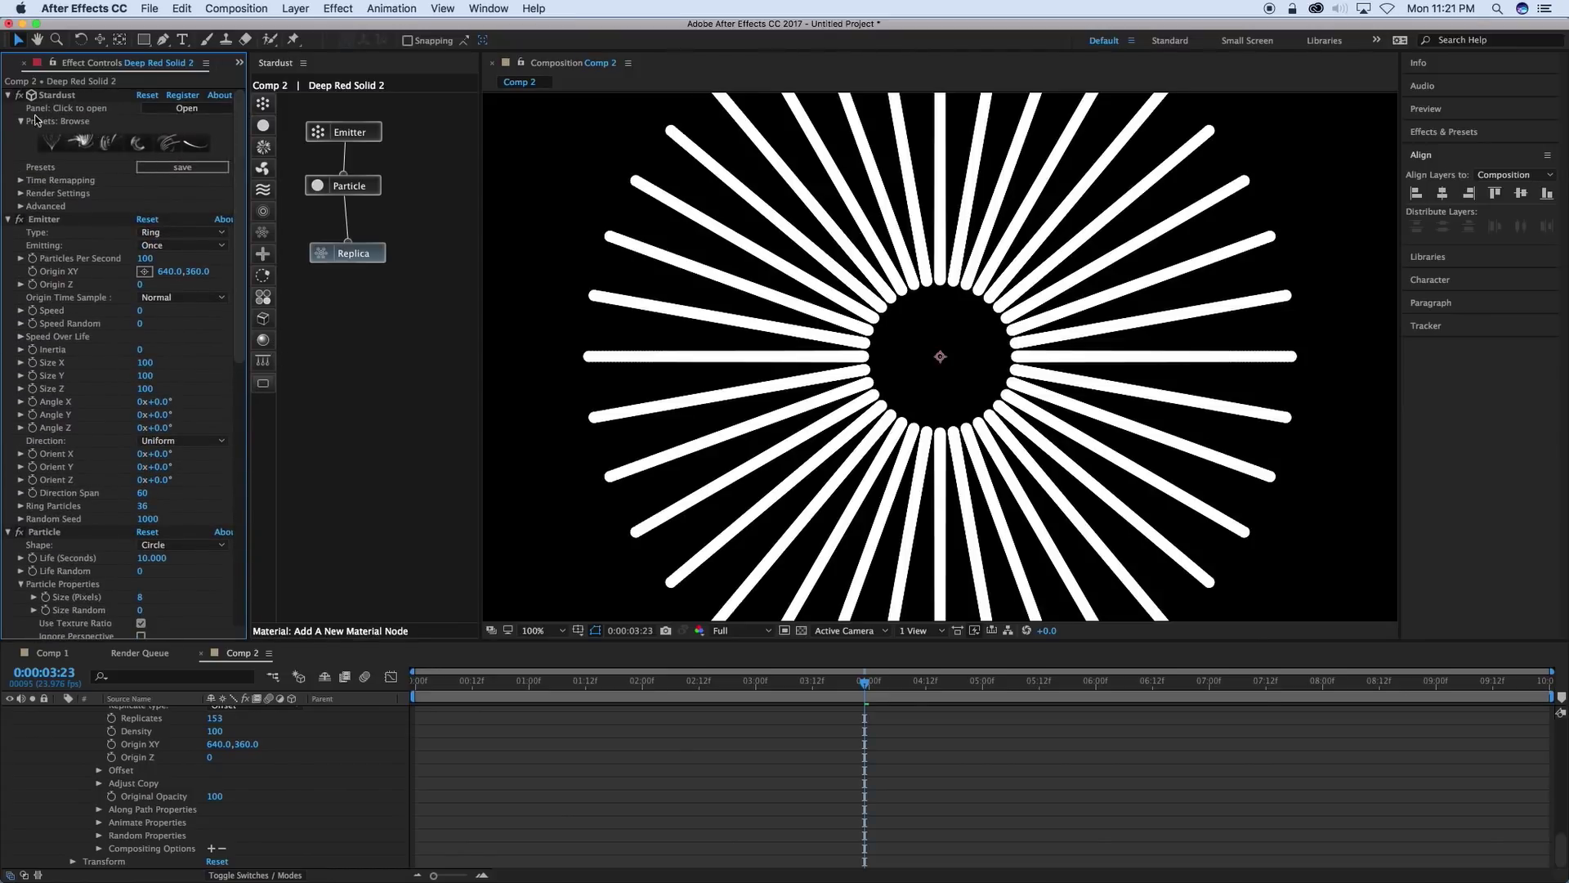
pyautogui.moveTo(409, 317); pyautogui.dragTo(327, 133)
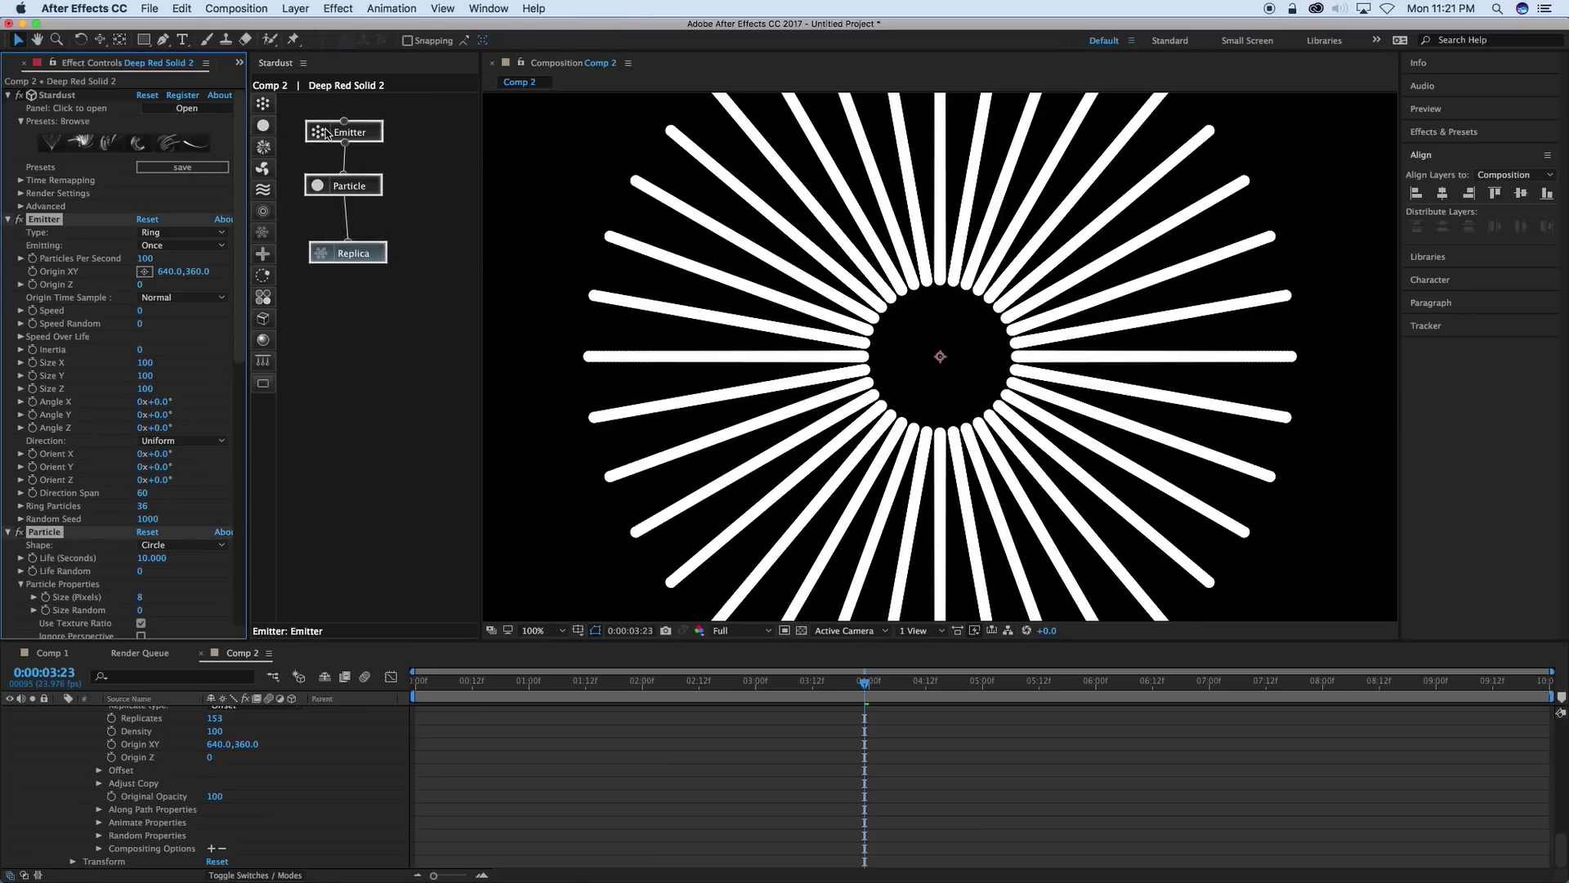
pyautogui.press('Delete')
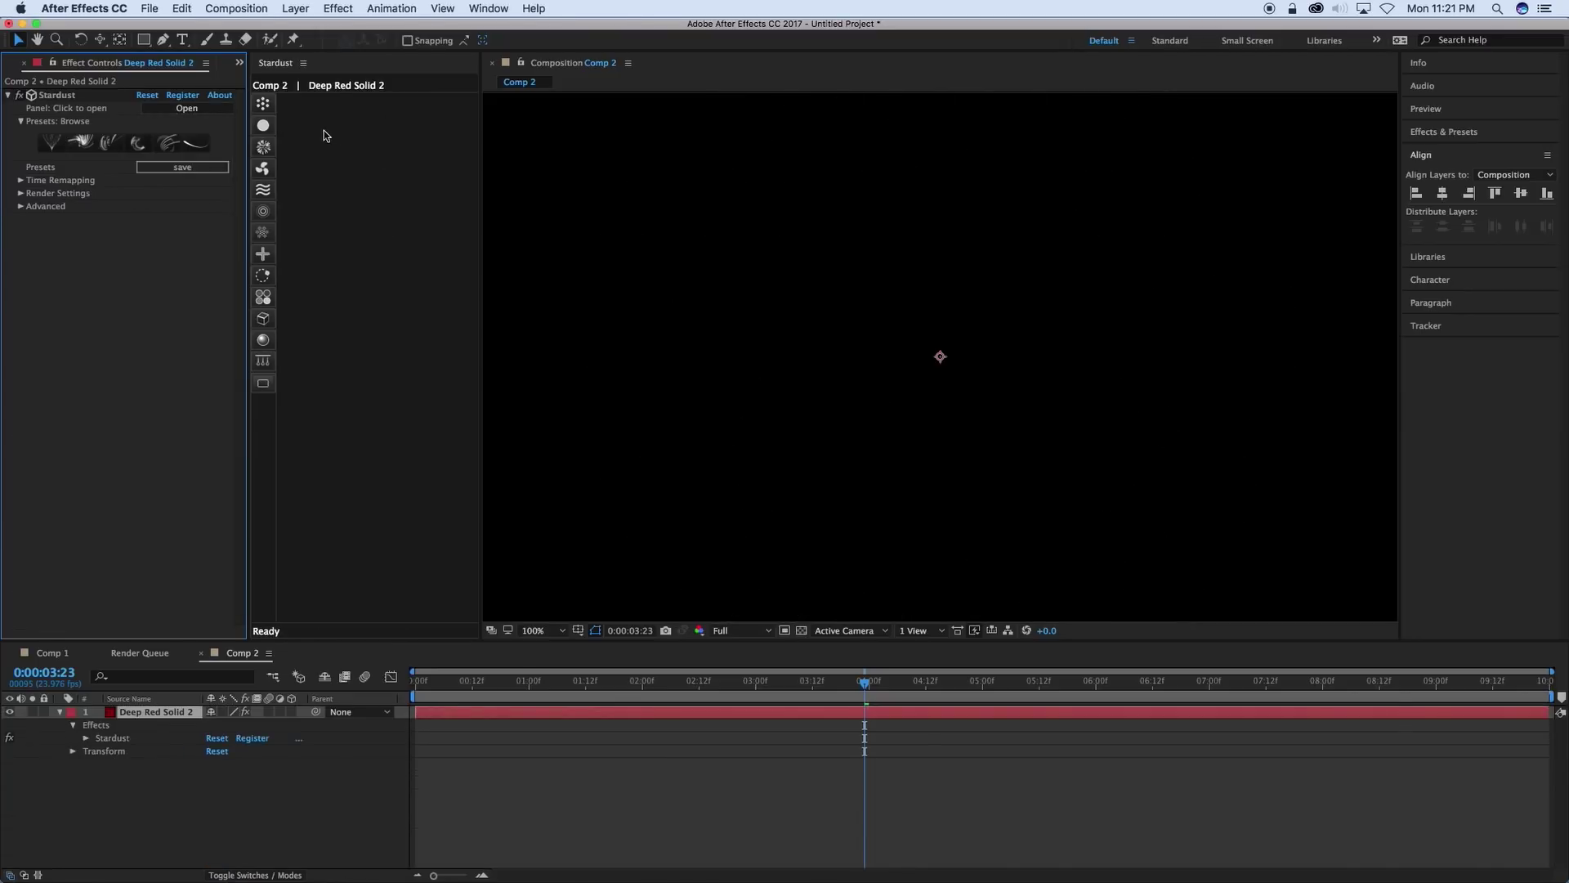
# Add the Blue preset from the Backgrounds folder of the Stardust presets.
pyautogui.click(125, 145)
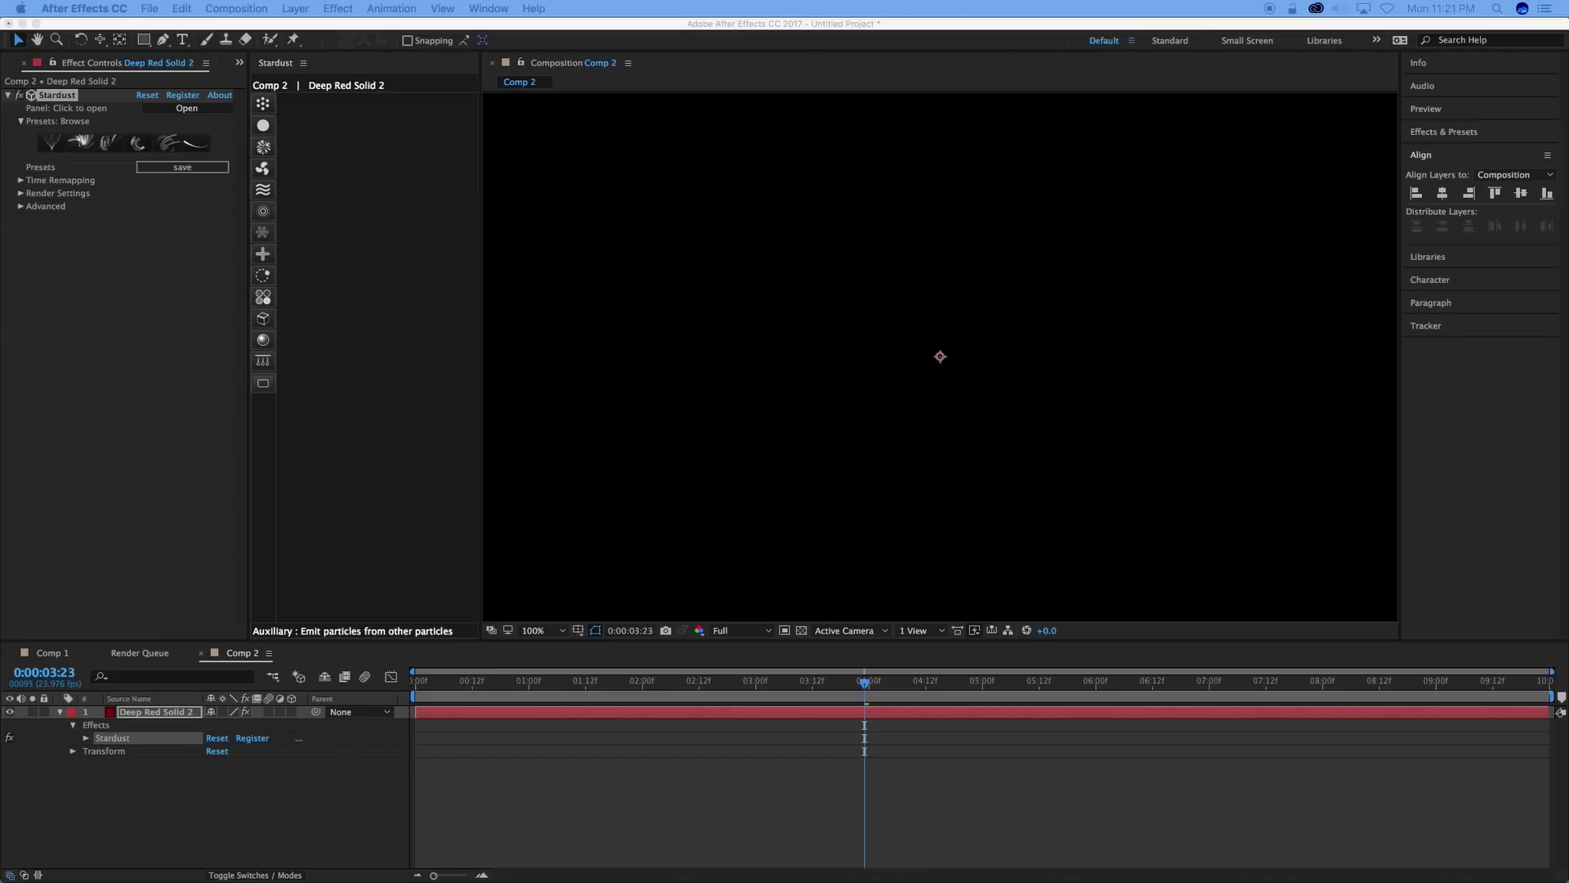
pyautogui.moveTo(2, 360); pyautogui.dragTo(813, 181)
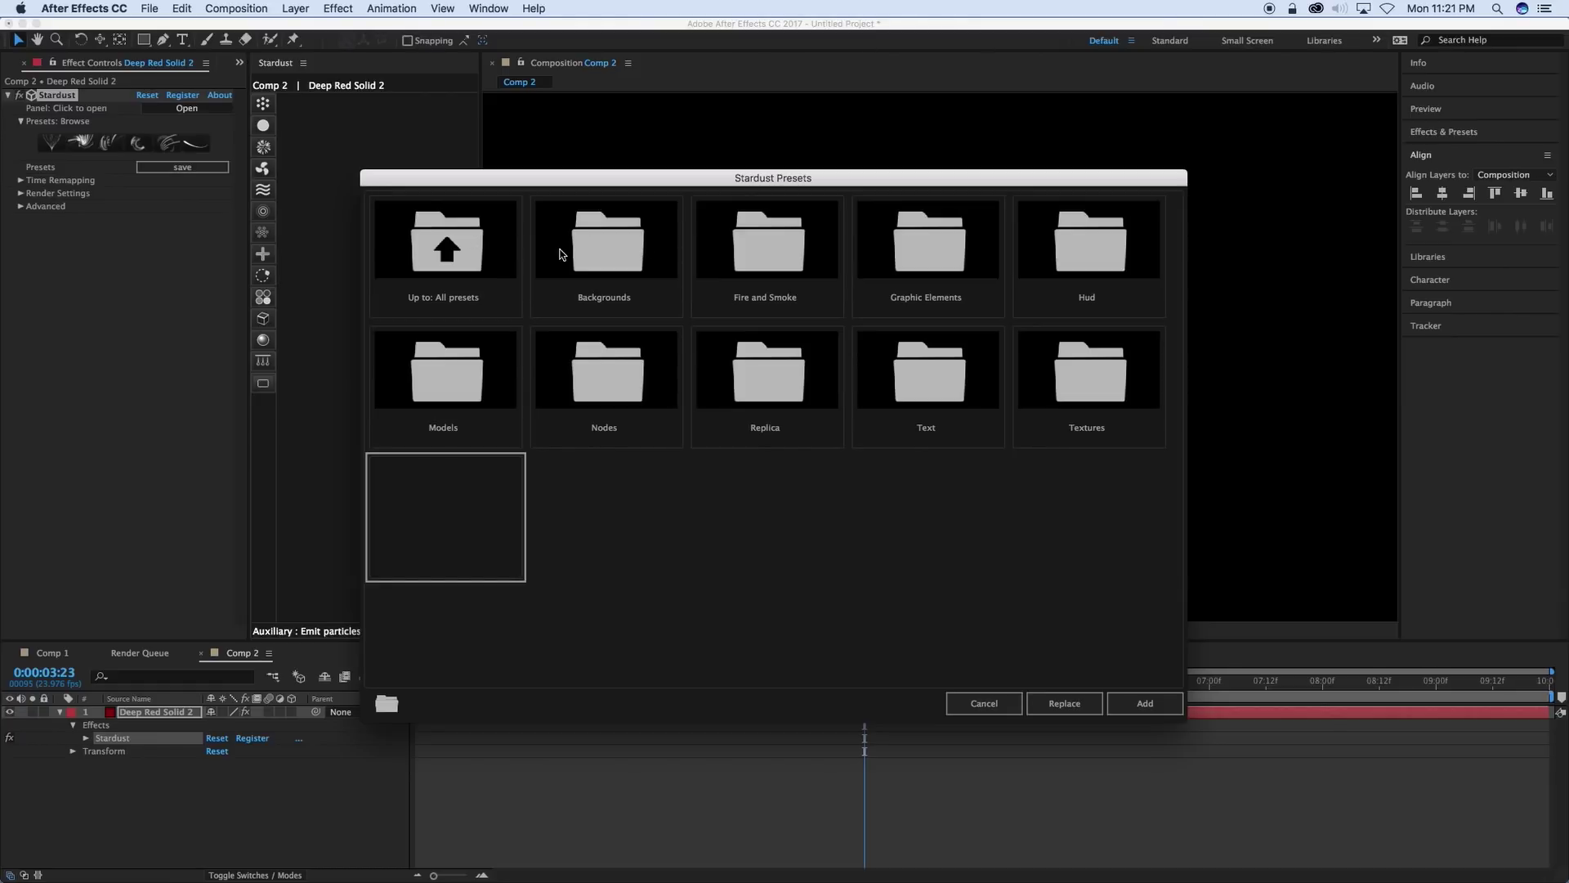
pyautogui.click(610, 257)
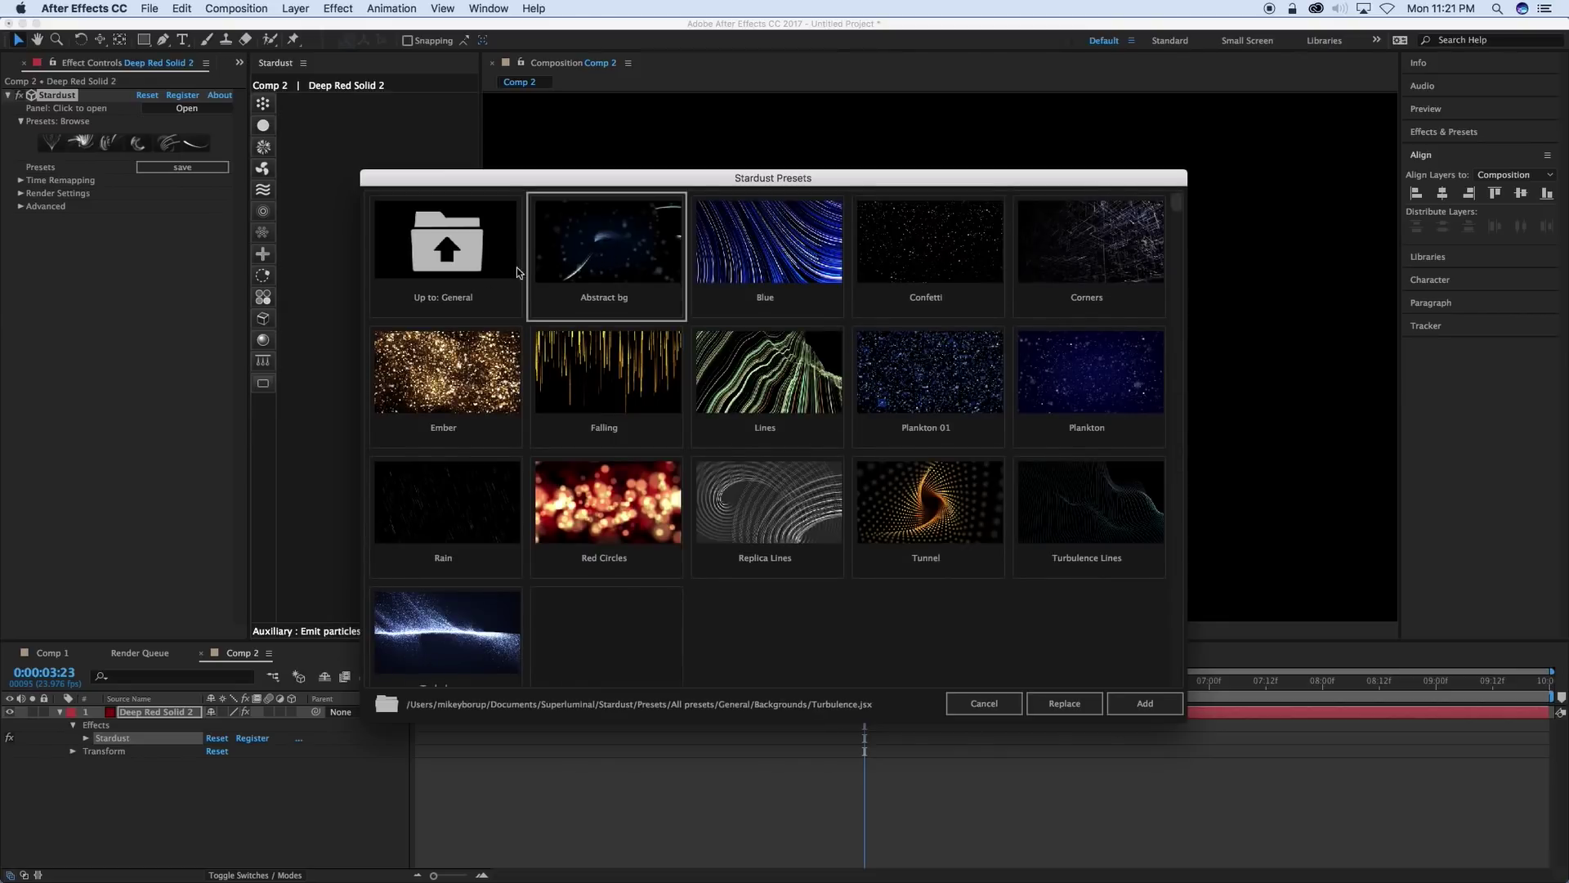
pyautogui.click(776, 235)
pyautogui.click(1153, 705)
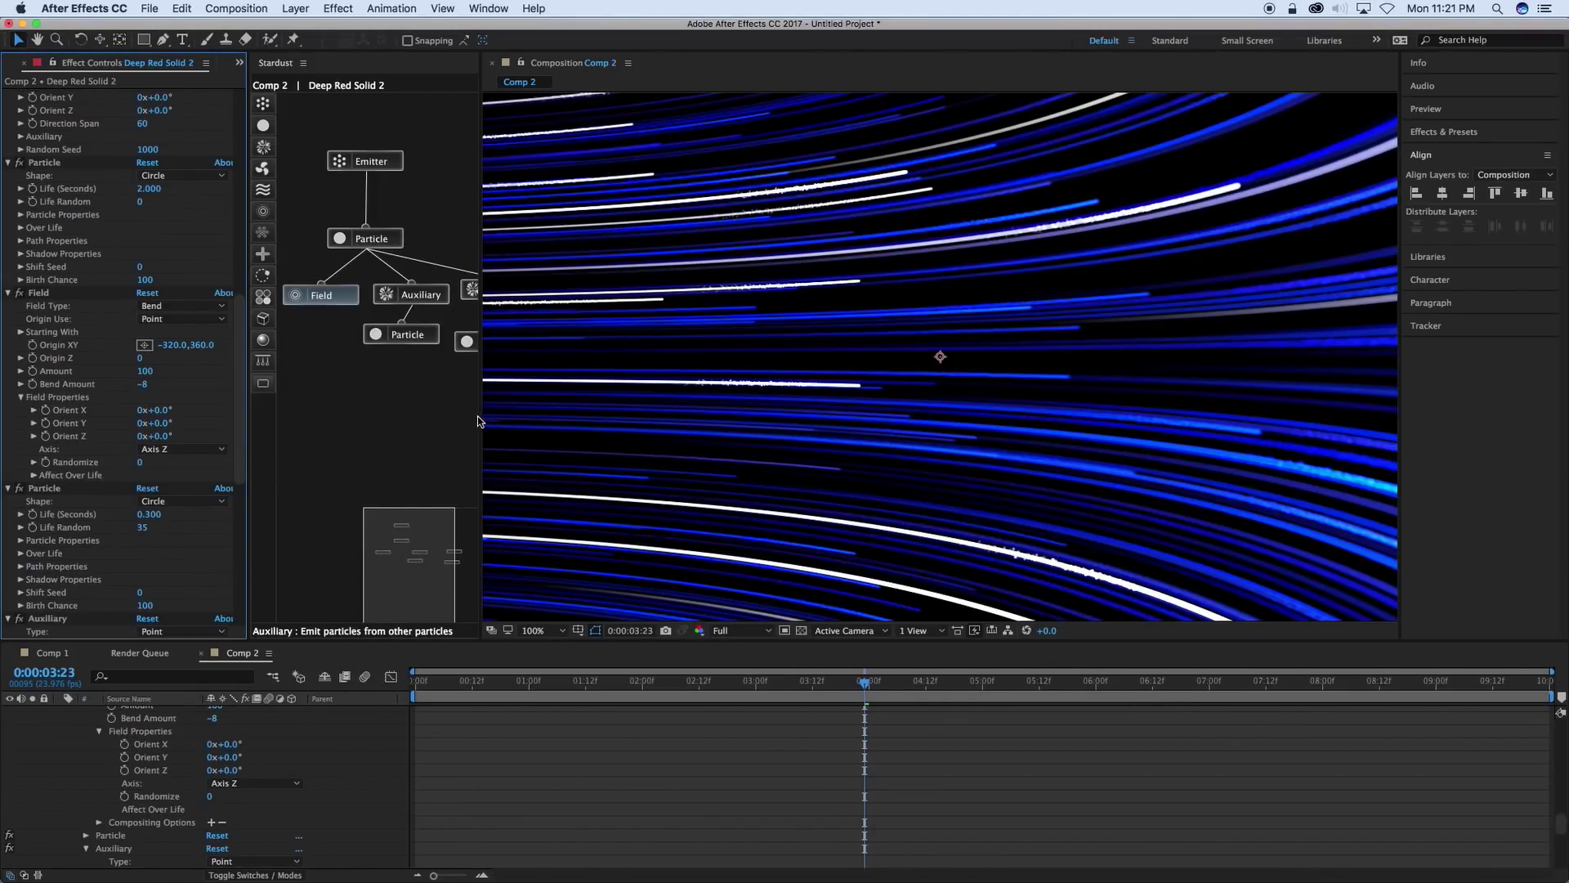
# Widen the node graph area and examine the preset's Emitter, Particle and Auxiliary nodes and how they connect.
pyautogui.moveTo(481, 417); pyautogui.dragTo(612, 448)
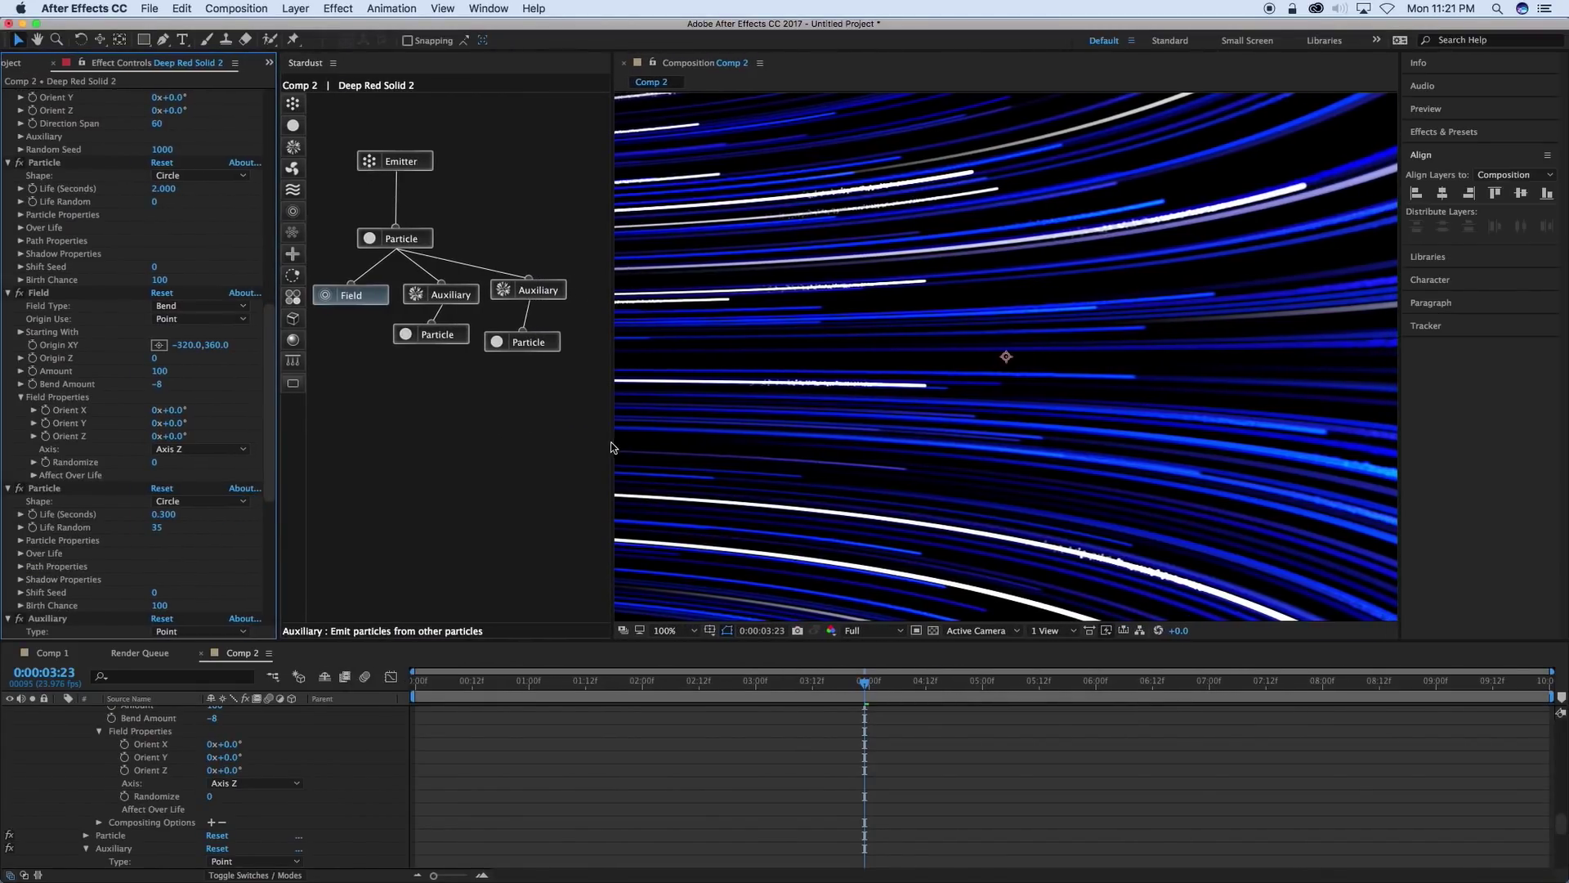
pyautogui.click(419, 167)
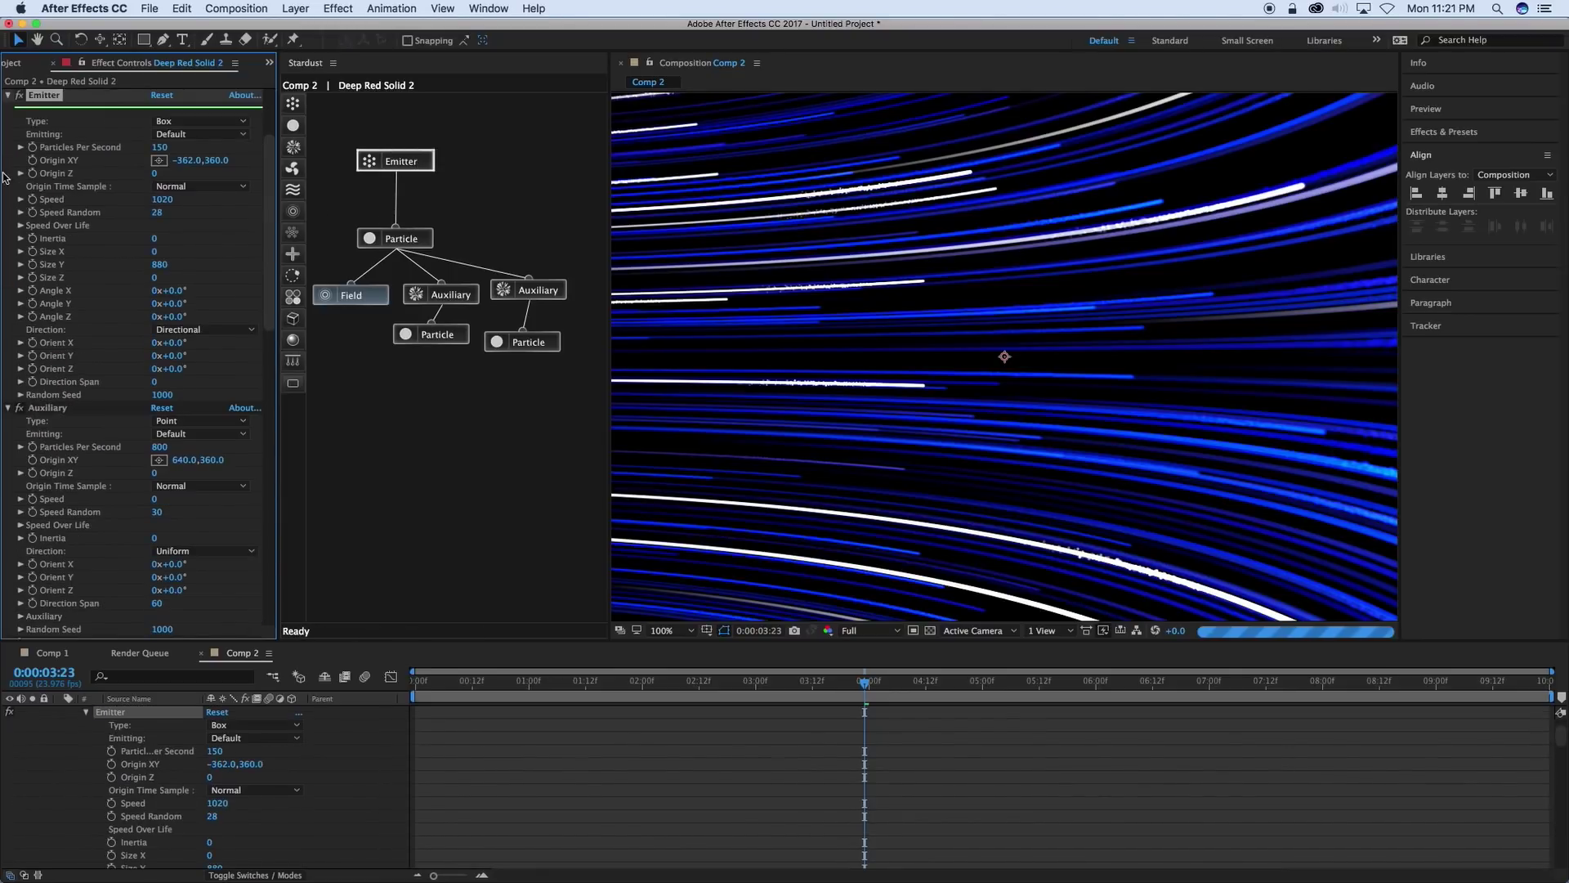
pyautogui.click(418, 237)
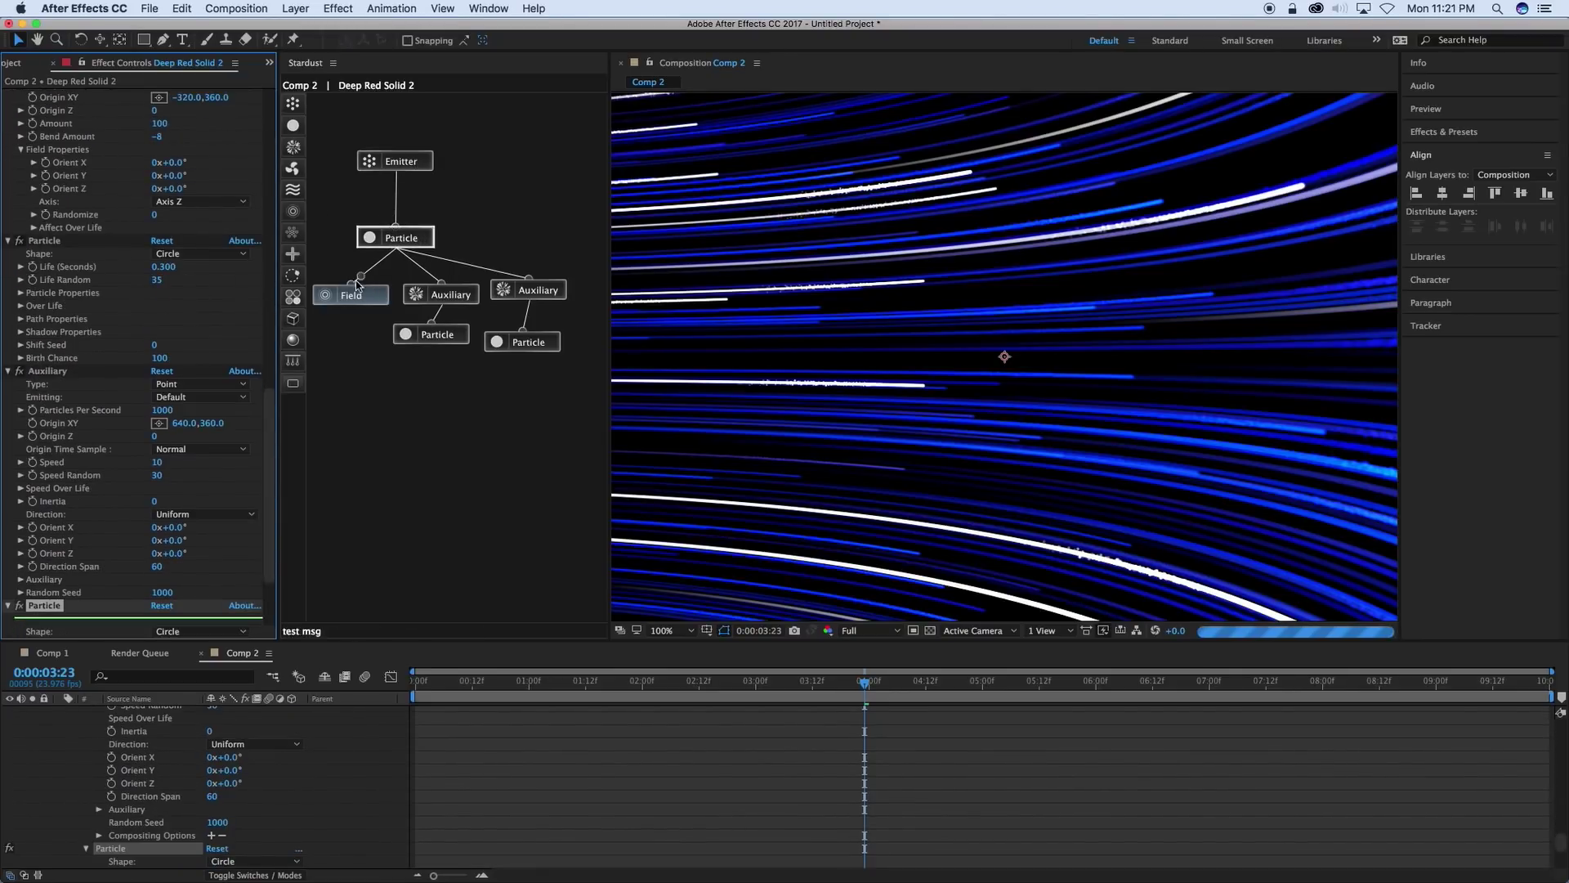
pyautogui.click(442, 295)
pyautogui.moveTo(449, 337); pyautogui.dragTo(444, 355)
pyautogui.moveTo(530, 292); pyautogui.dragTo(524, 293)
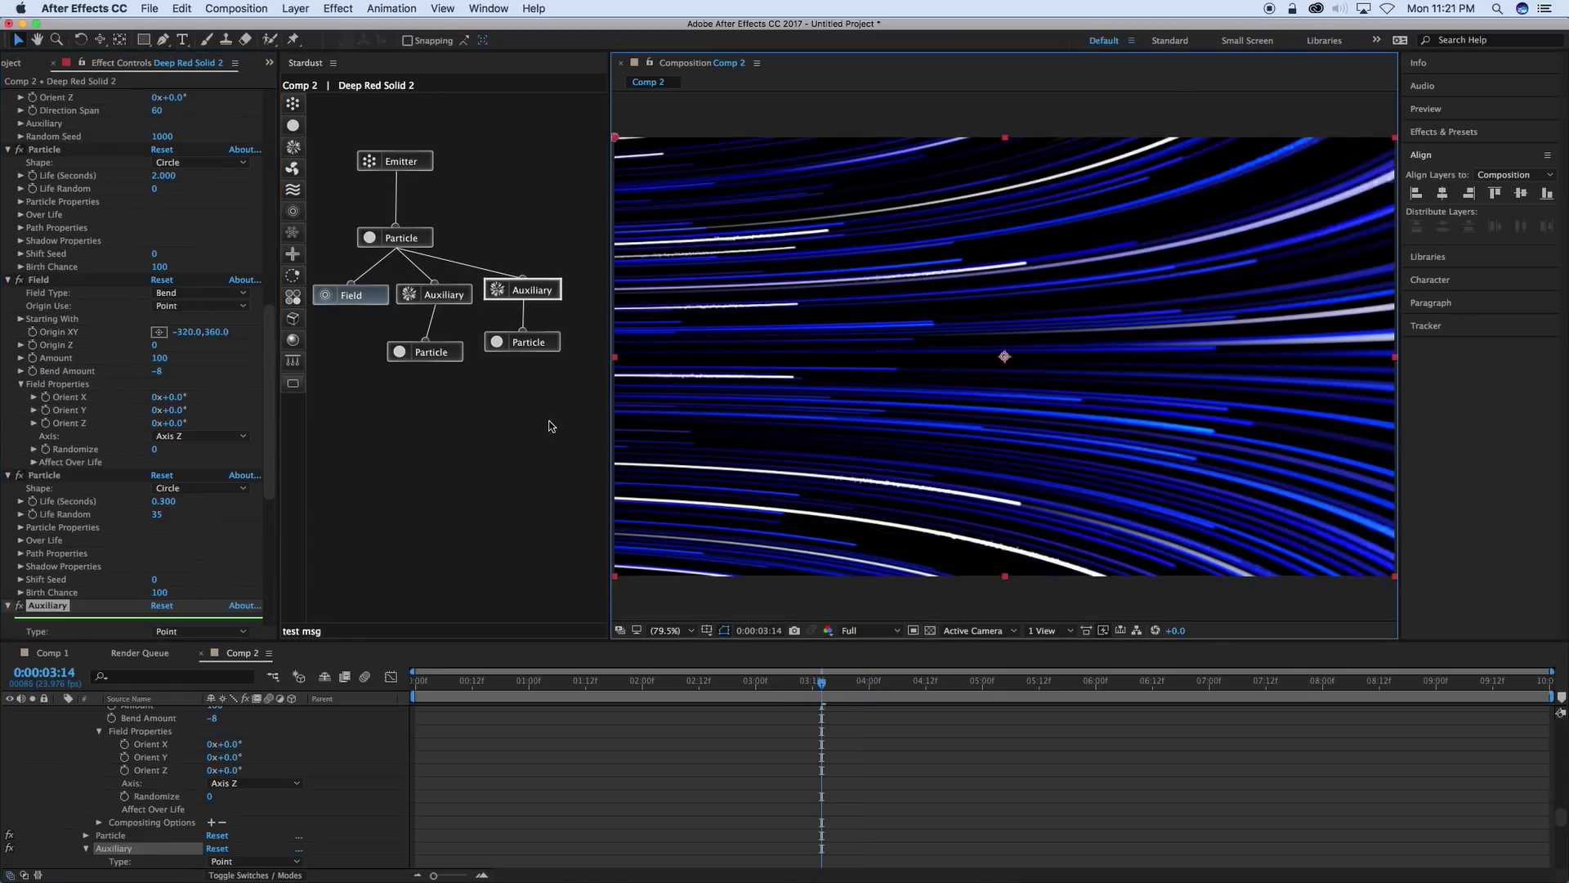
# Delete all nodes of the Blue preset and add the Floral preset from the Text presets folder.
pyautogui.moveTo(551, 421); pyautogui.dragTo(384, 171)
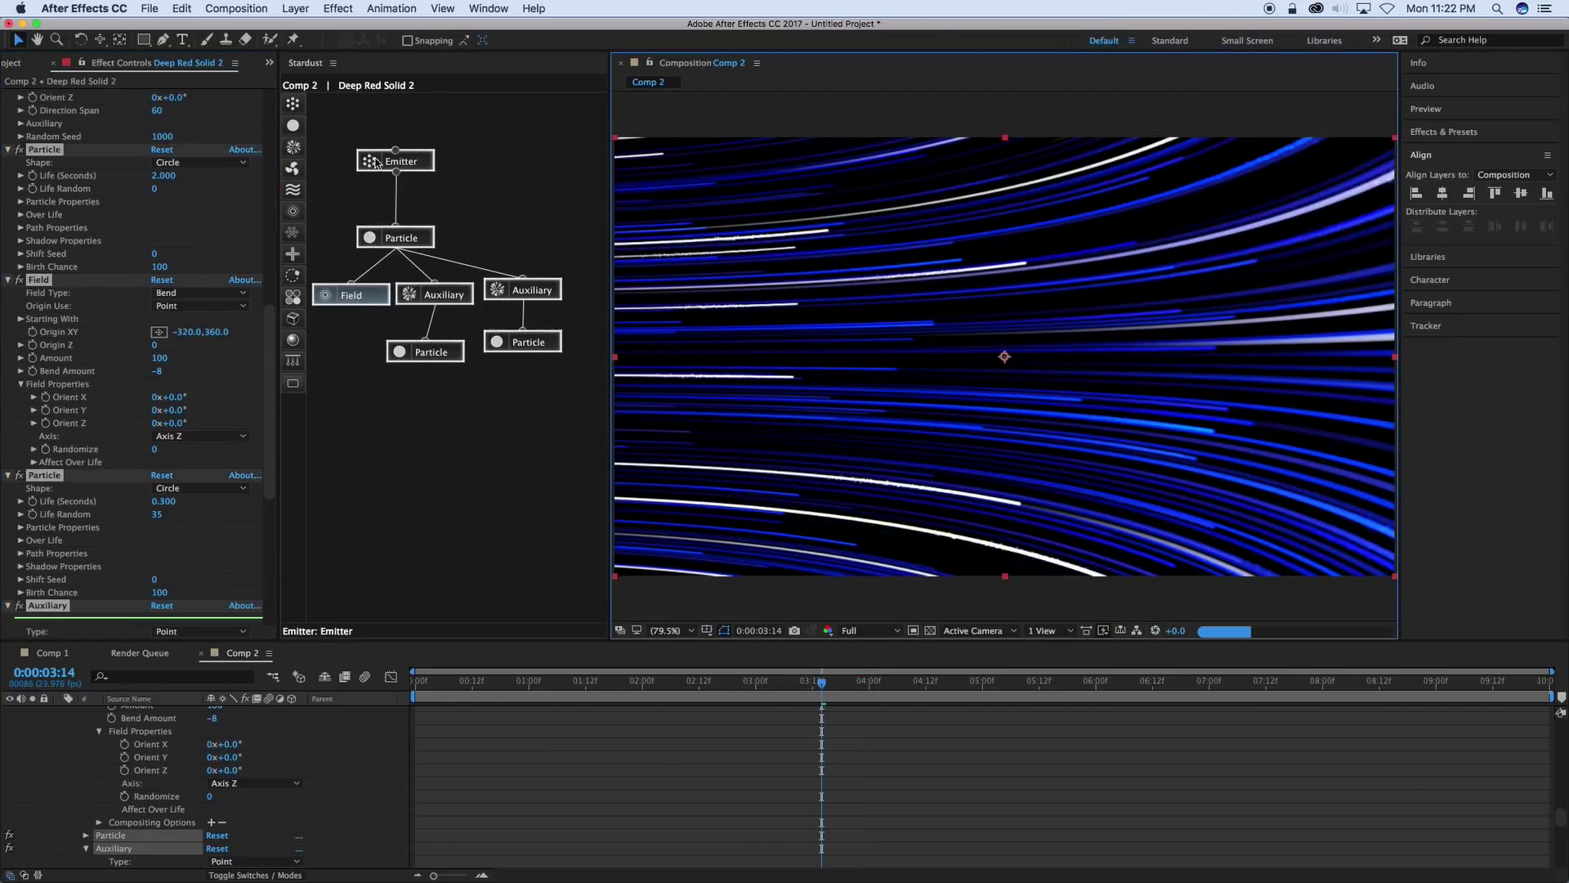
pyautogui.press('Delete')
pyautogui.click(140, 144)
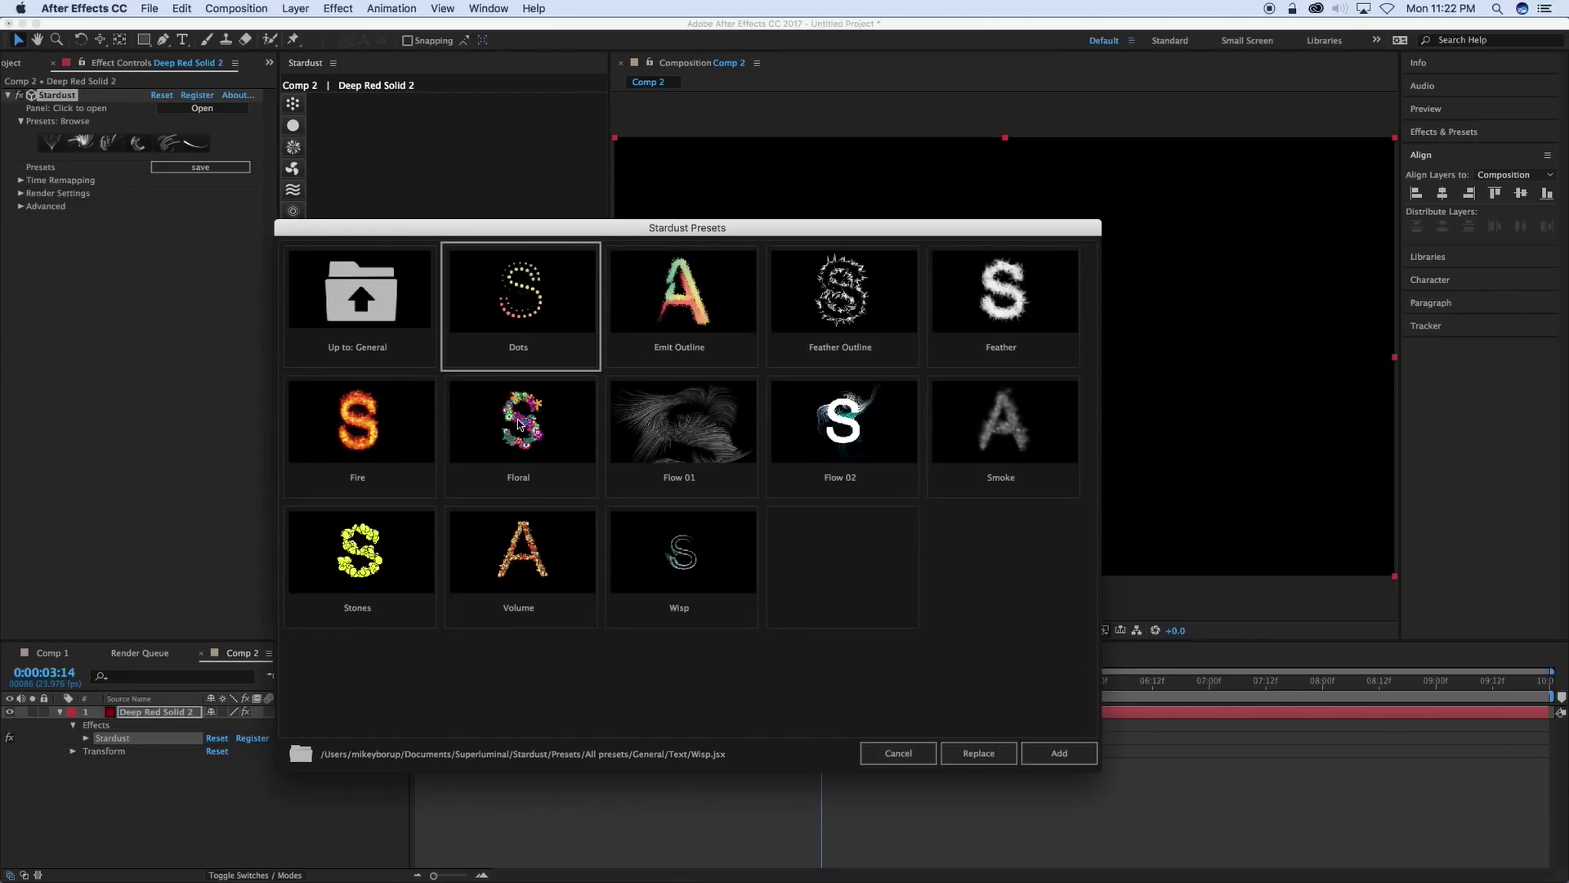
pyautogui.click(519, 423)
pyautogui.click(1032, 753)
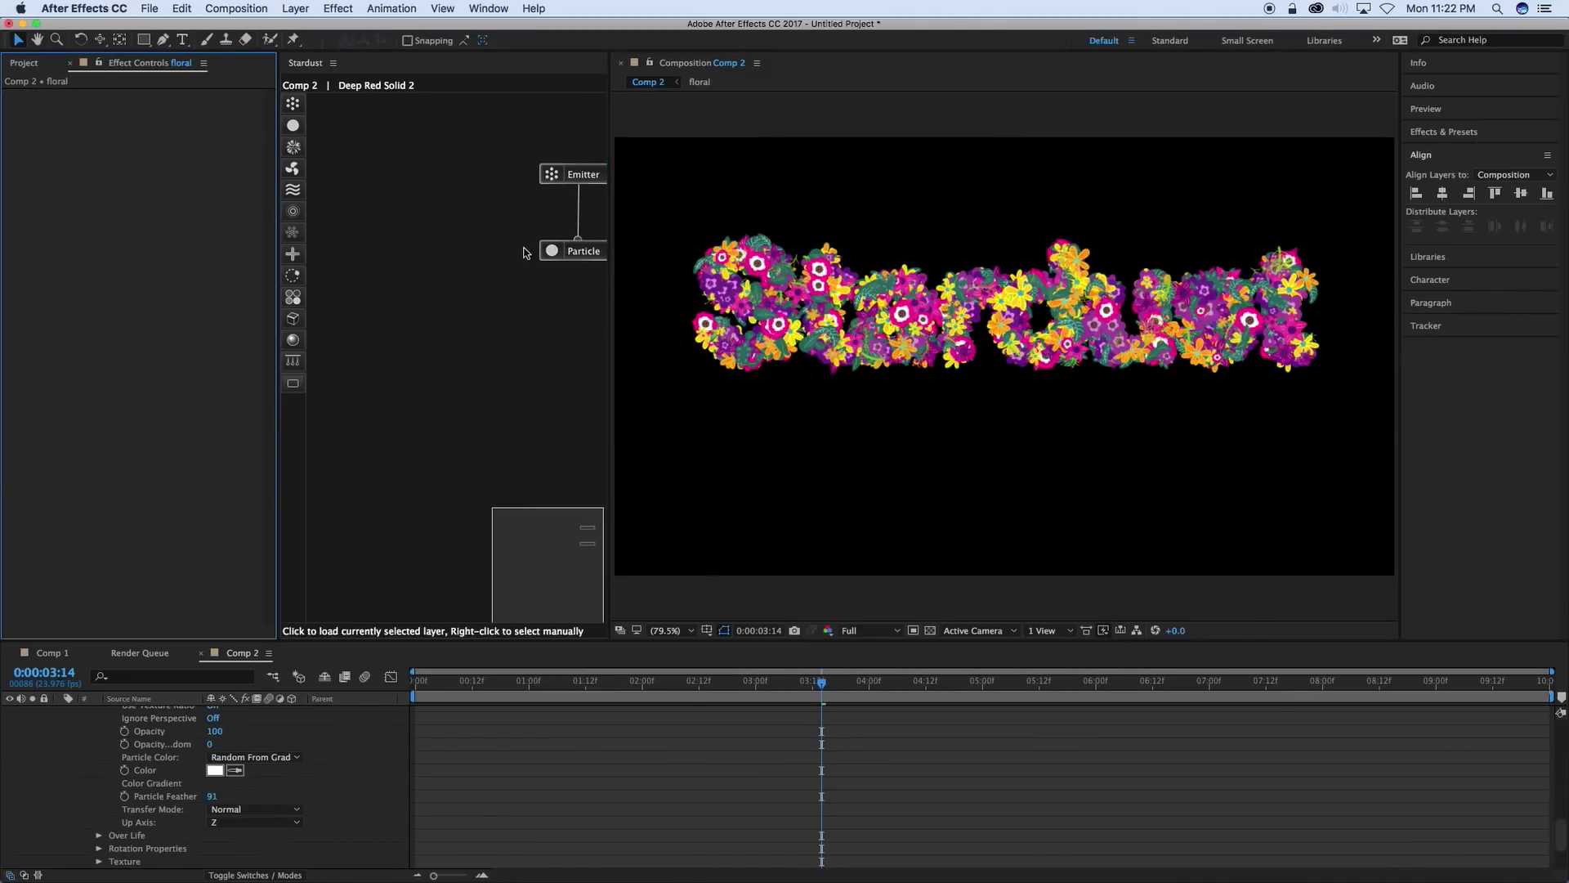
pyautogui.moveTo(569, 531); pyautogui.dragTo(575, 543)
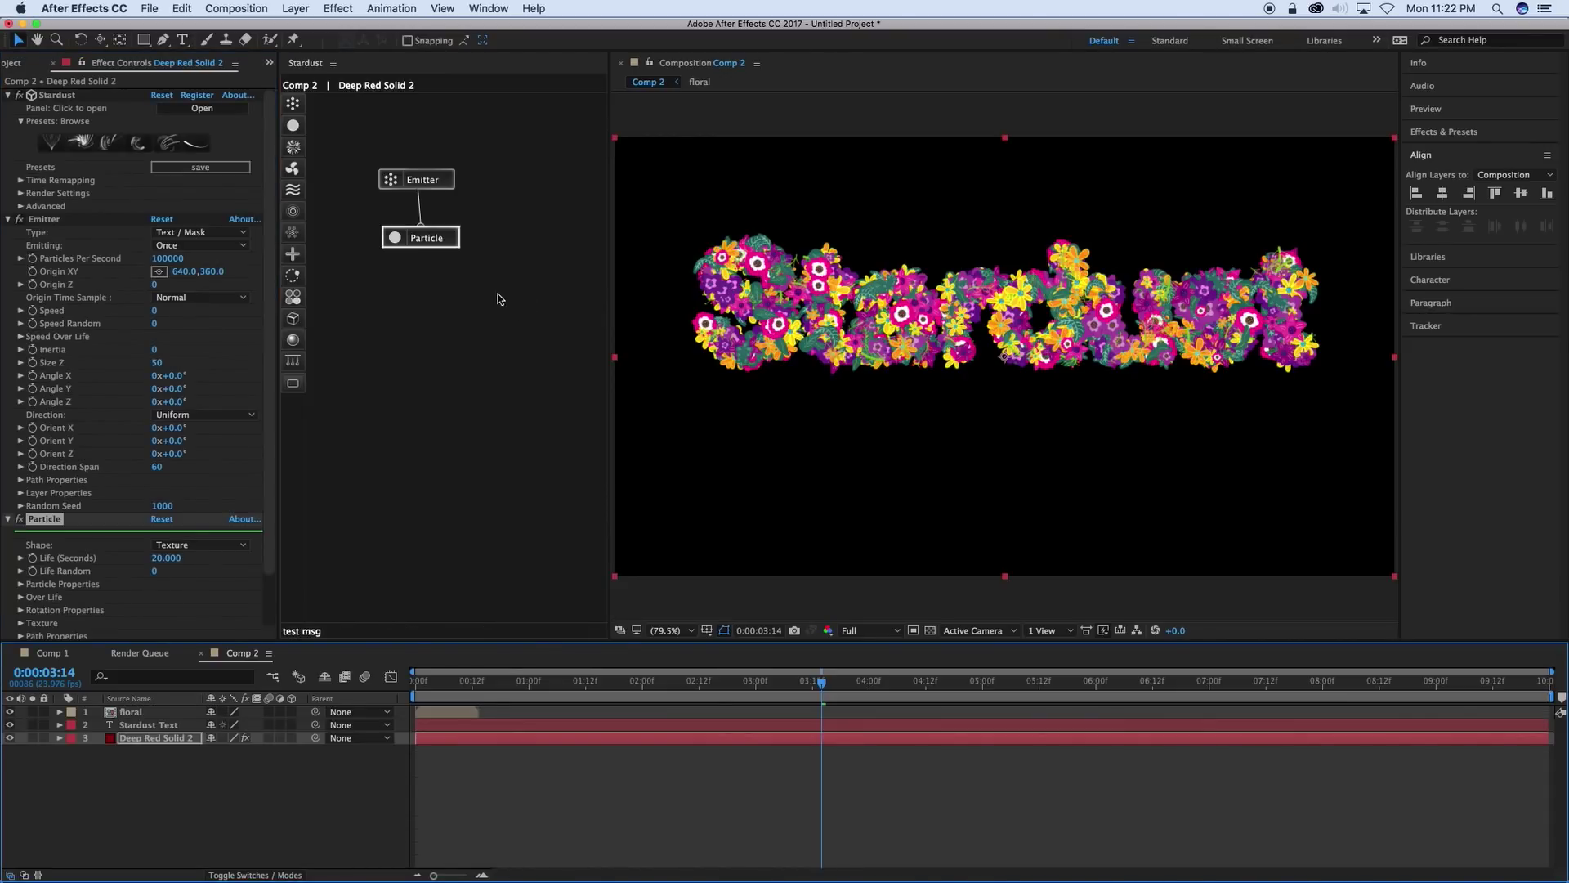
# Add the Replica Lines background preset alongside the floral text and preview the composition from 0:00:01:05.
pyautogui.click(342, 115)
pyautogui.click(113, 141)
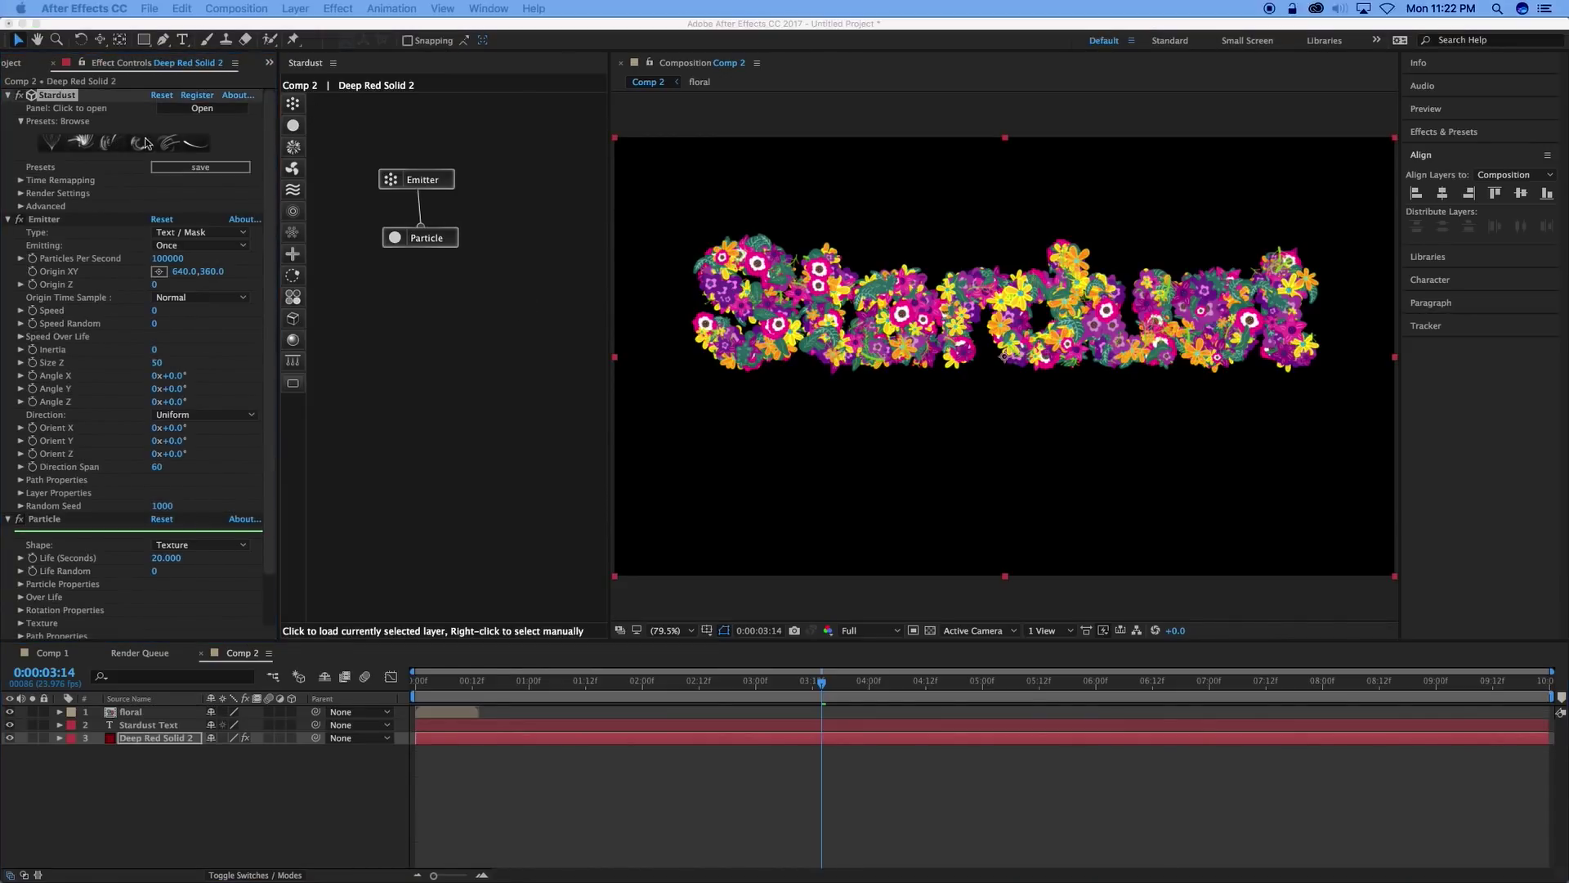
pyautogui.doubleClick(417, 290)
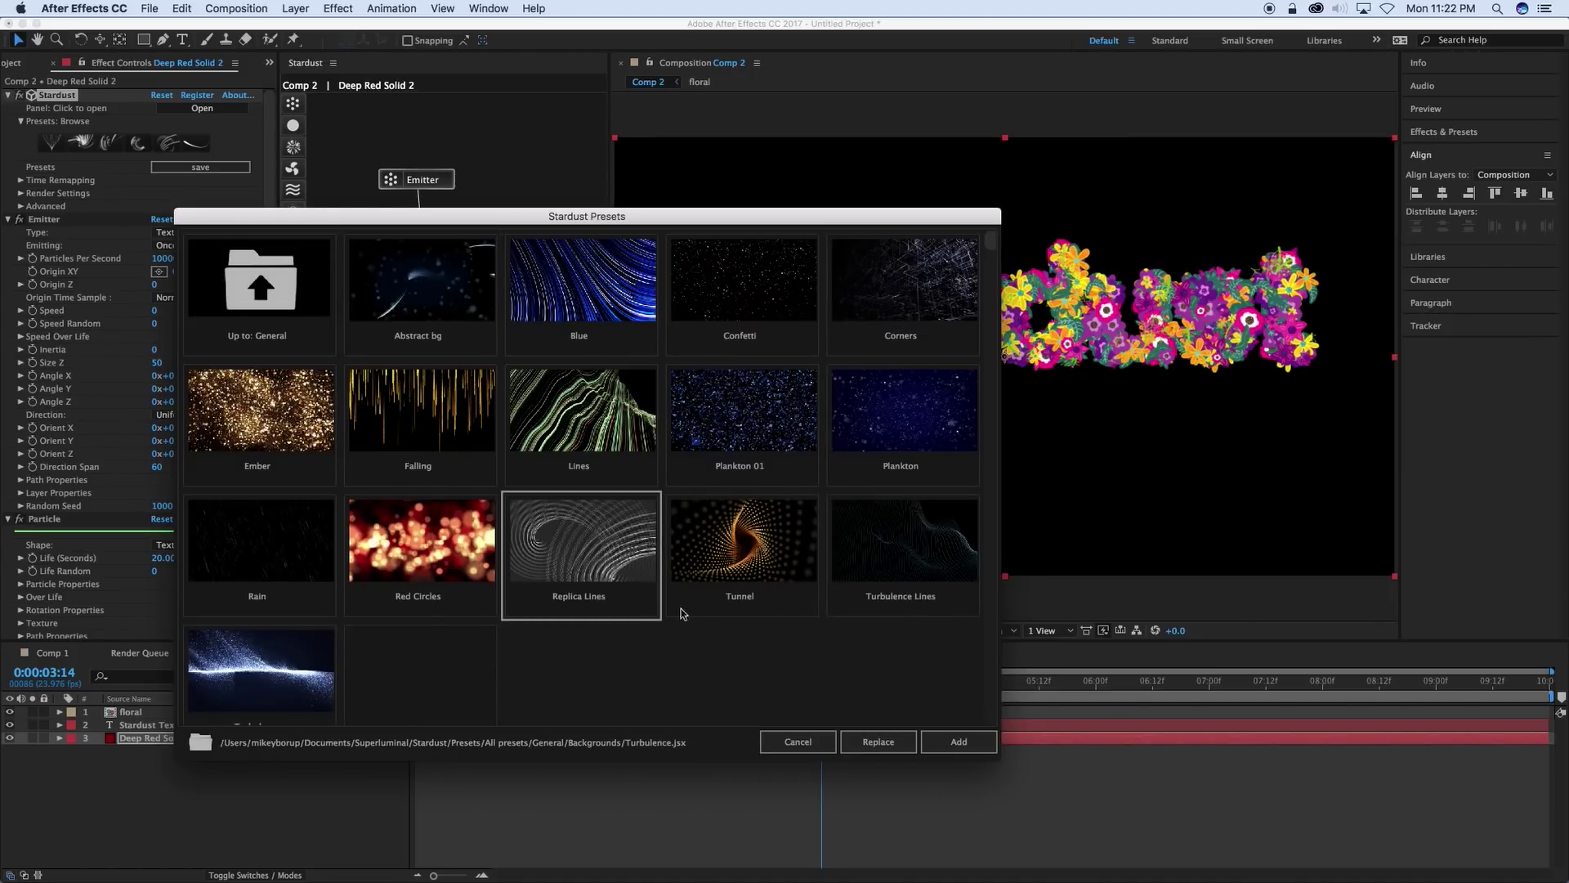
pyautogui.click(961, 745)
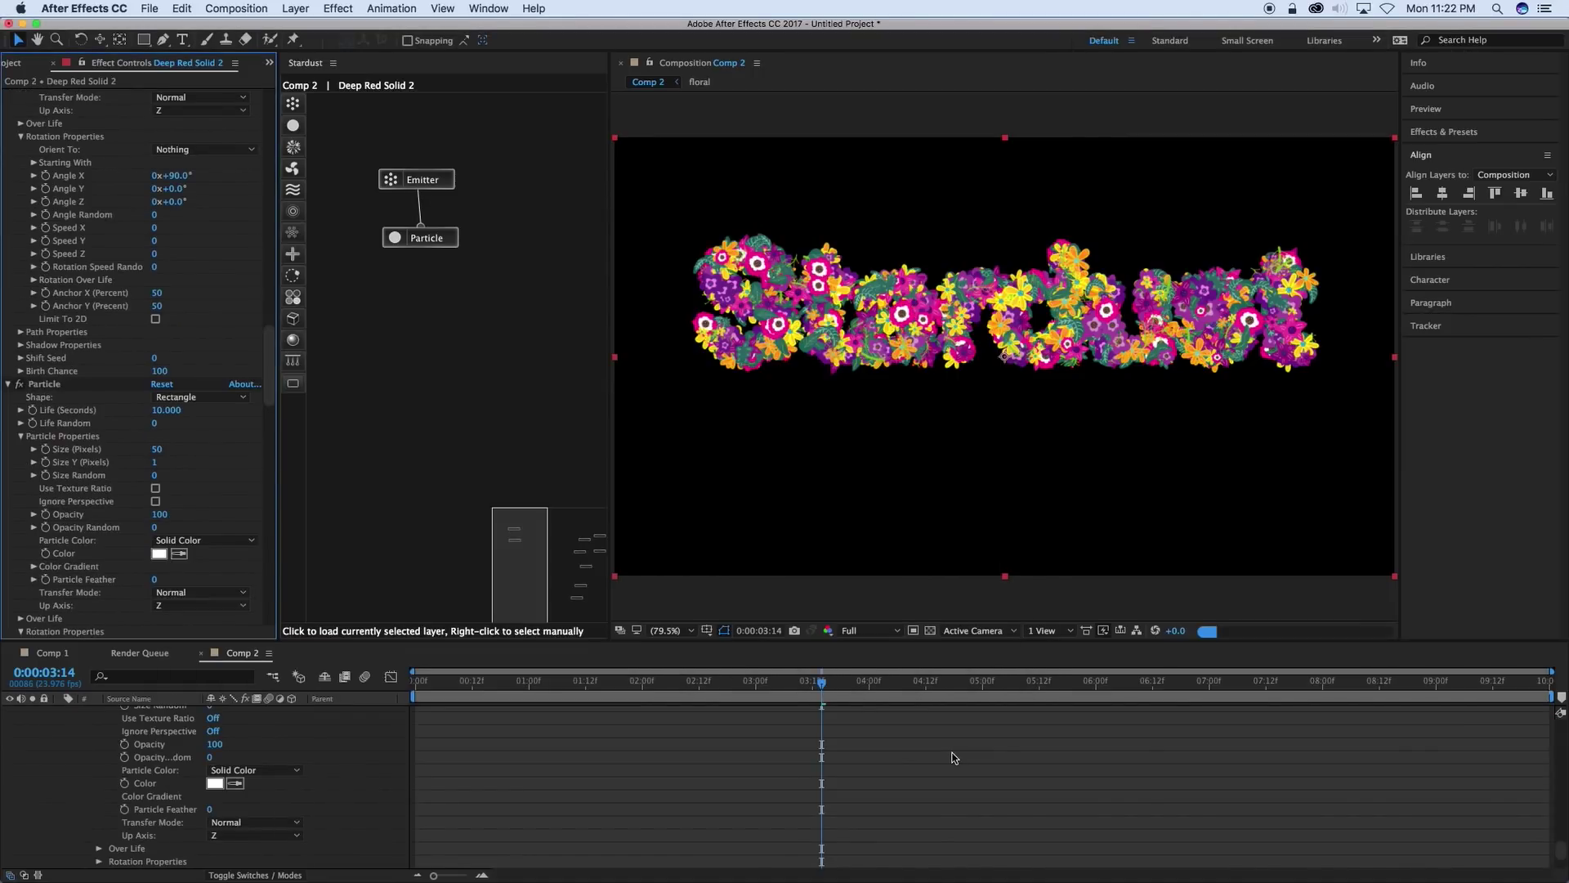
pyautogui.click(552, 675)
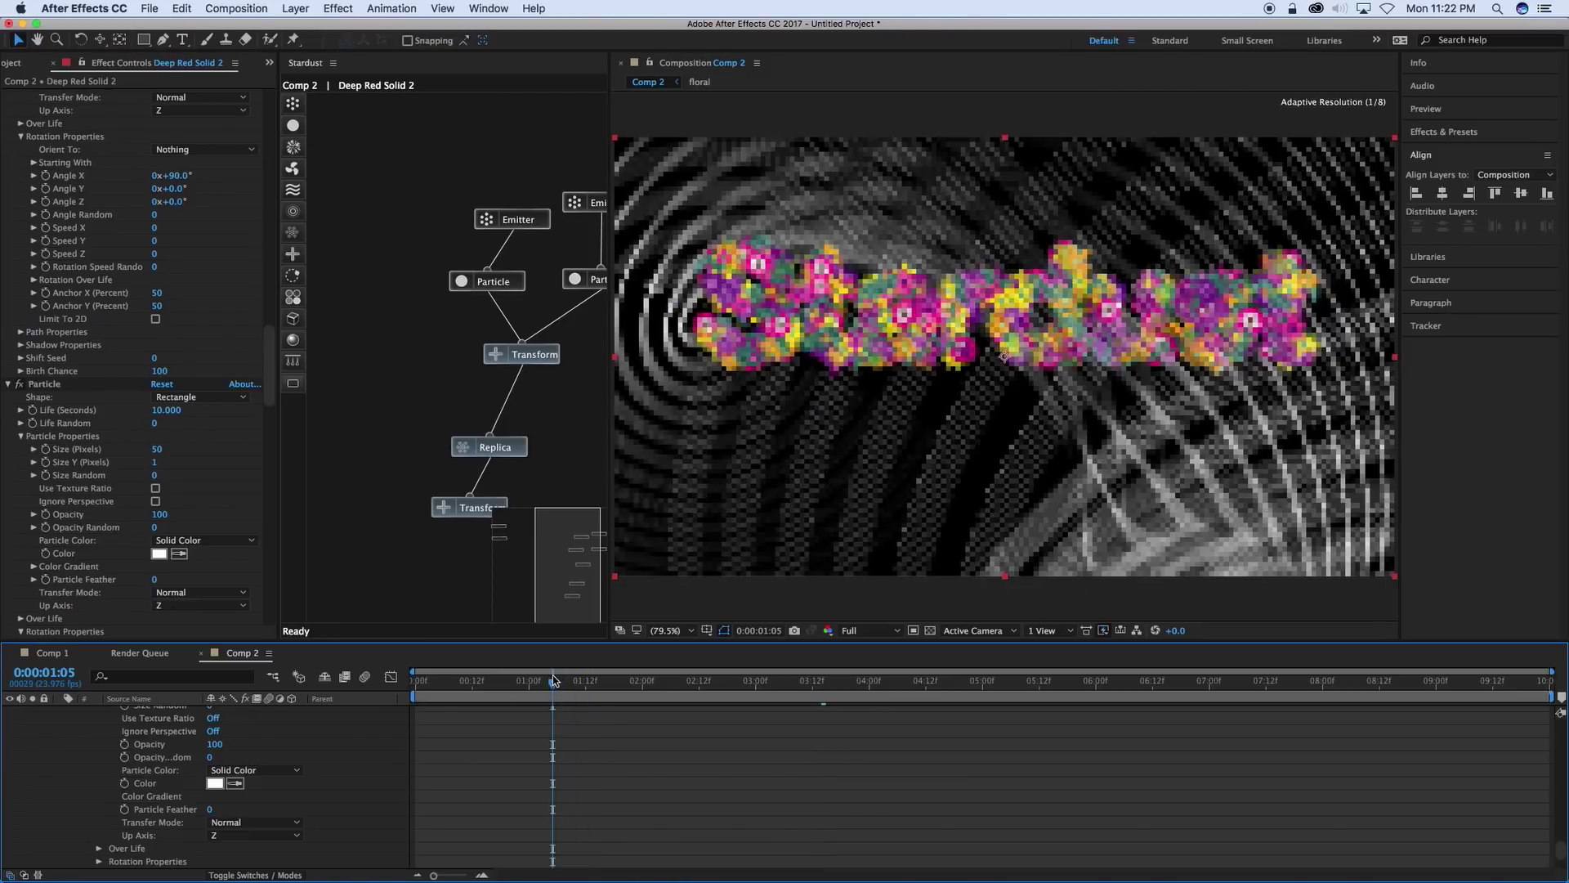
pyautogui.press('space')
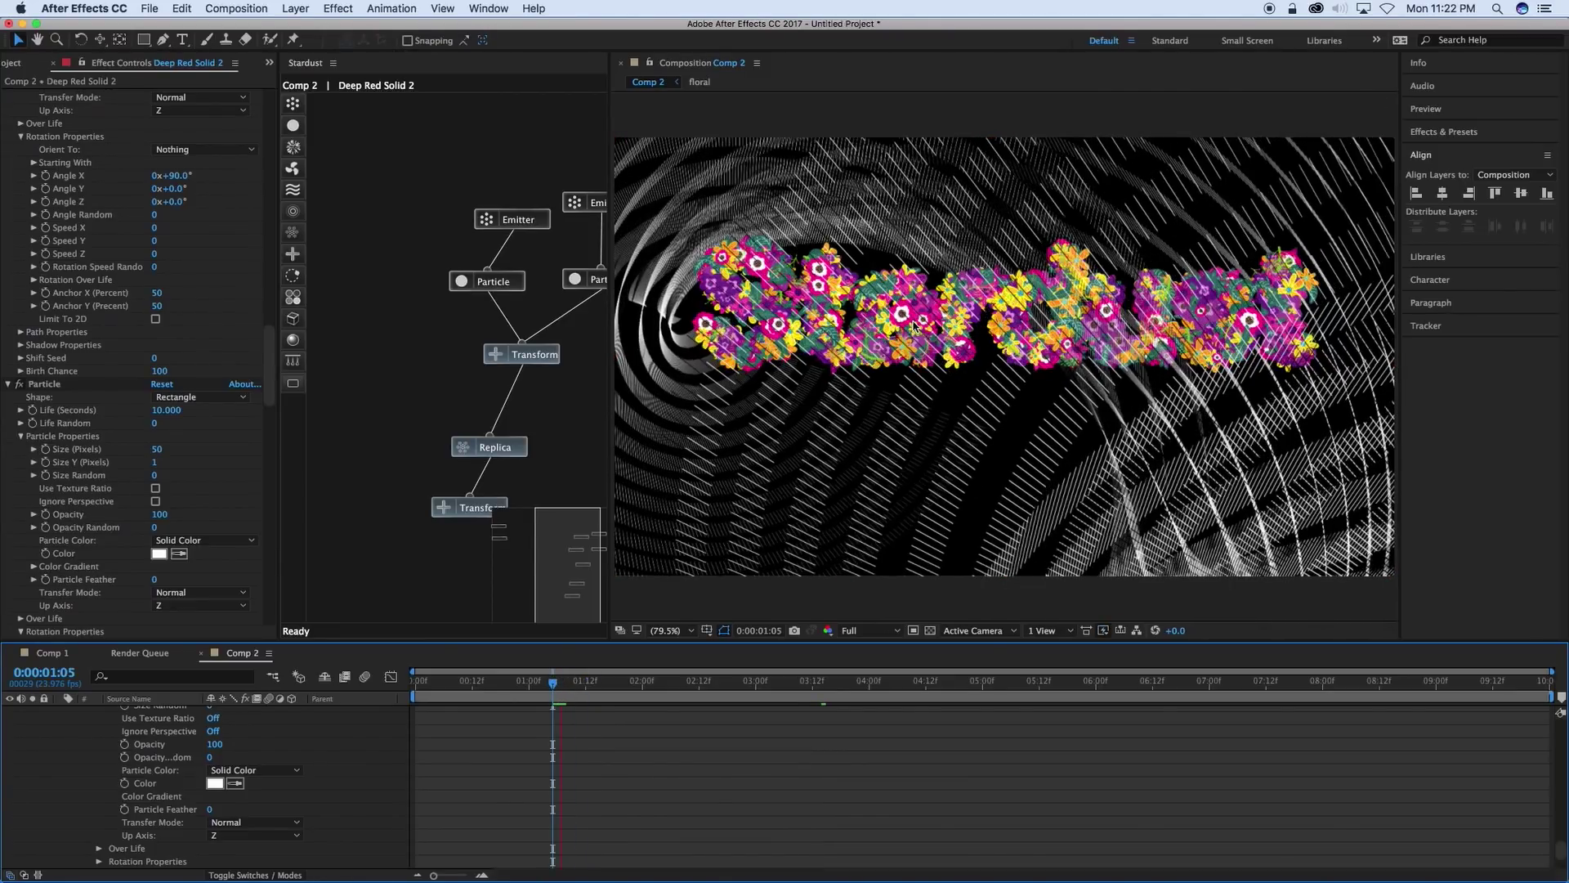
# Delete all nodes of the Replica Lines and Floral presets from the node graph.
pyautogui.moveTo(400, 168); pyautogui.dragTo(533, 523)
pyautogui.press('Delete')
pyautogui.moveTo(439, 323); pyautogui.dragTo(335, 185)
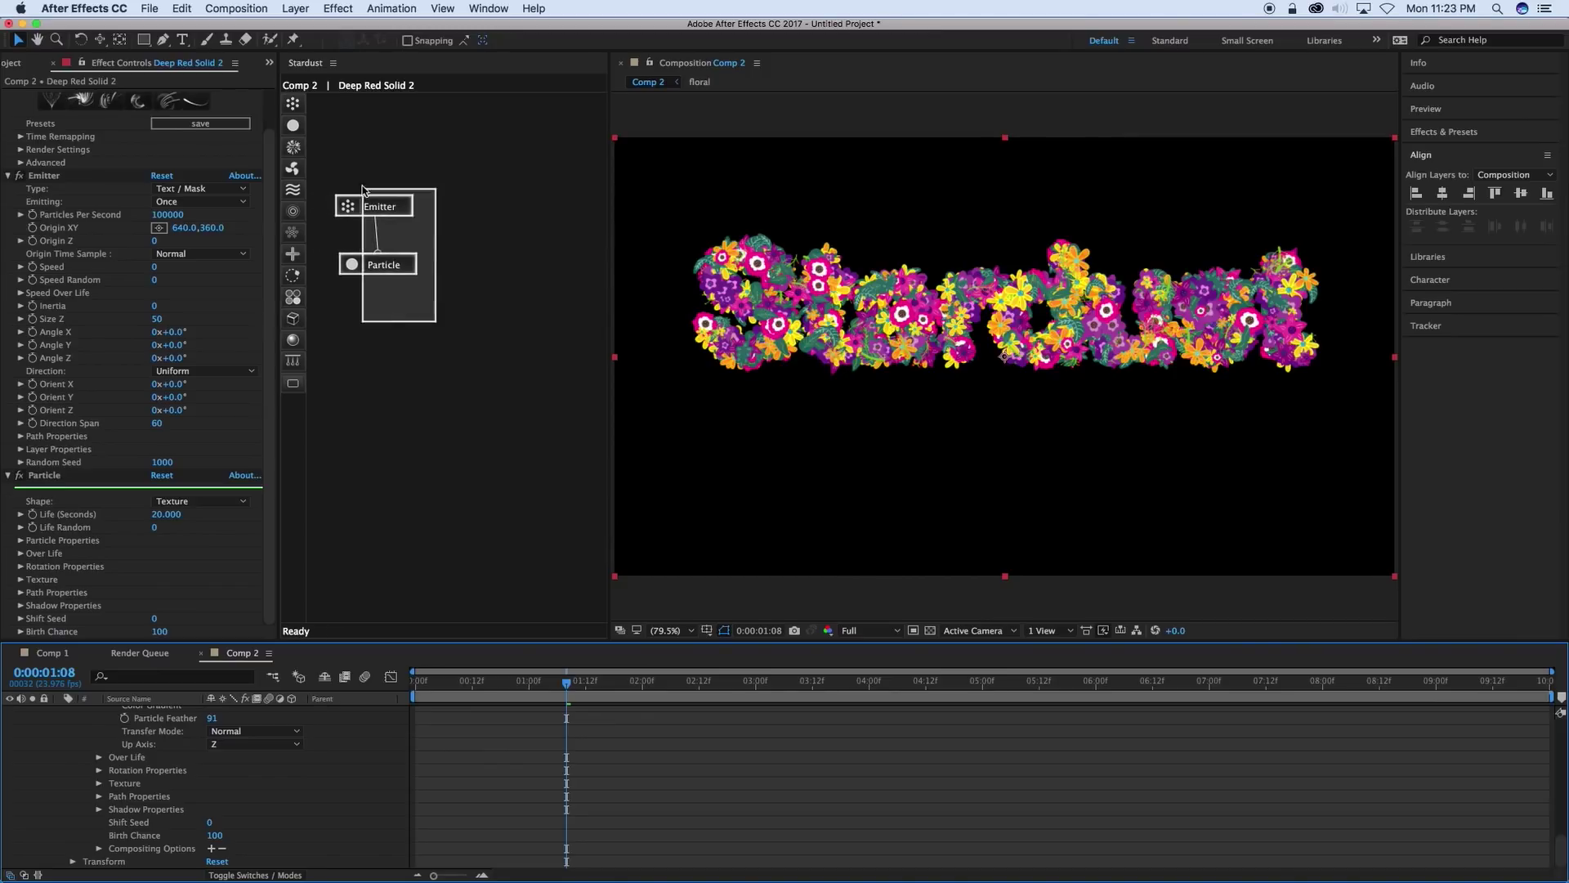
pyautogui.press('Delete')
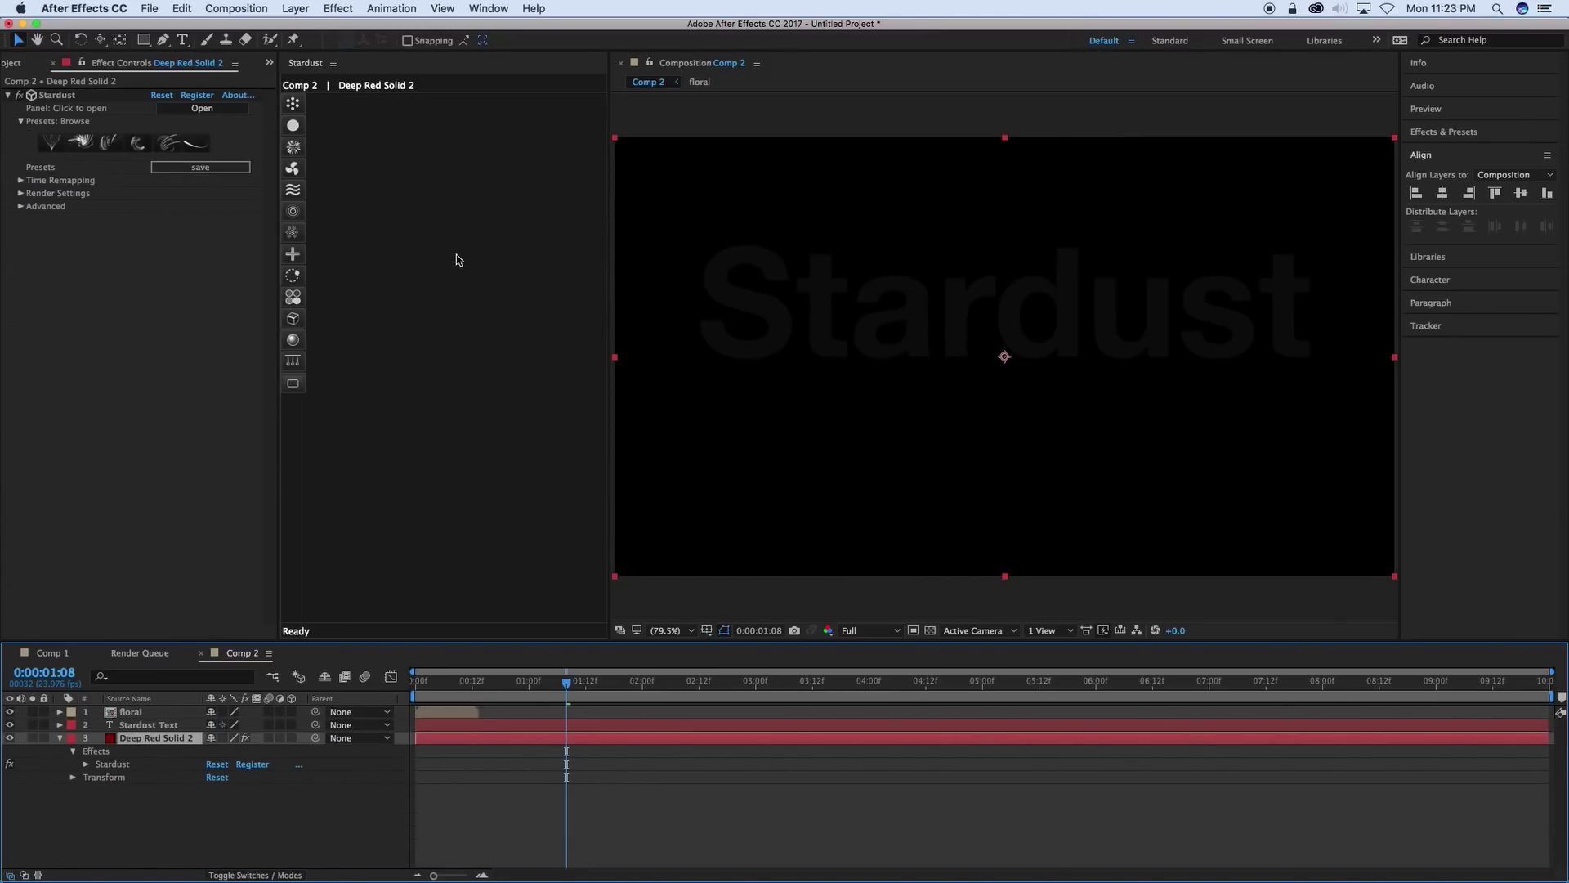
# Delete the floral and Stardust Text layers from Comp 2, keeping only the solid.
pyautogui.click(128, 712)
pyautogui.press('Delete')
pyautogui.click(140, 713)
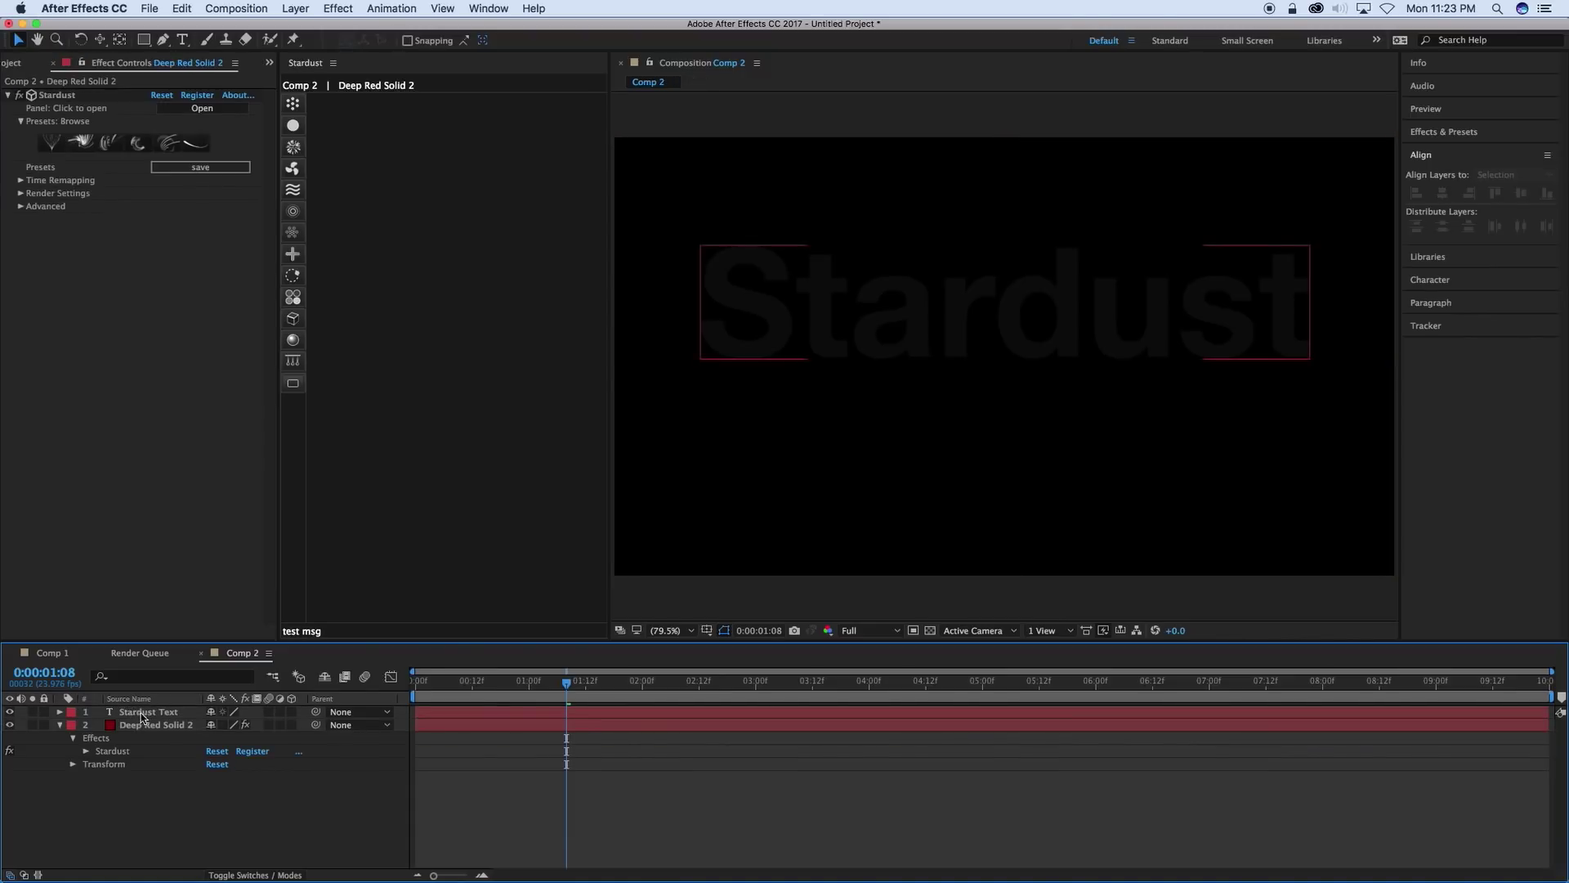
pyautogui.press('Delete')
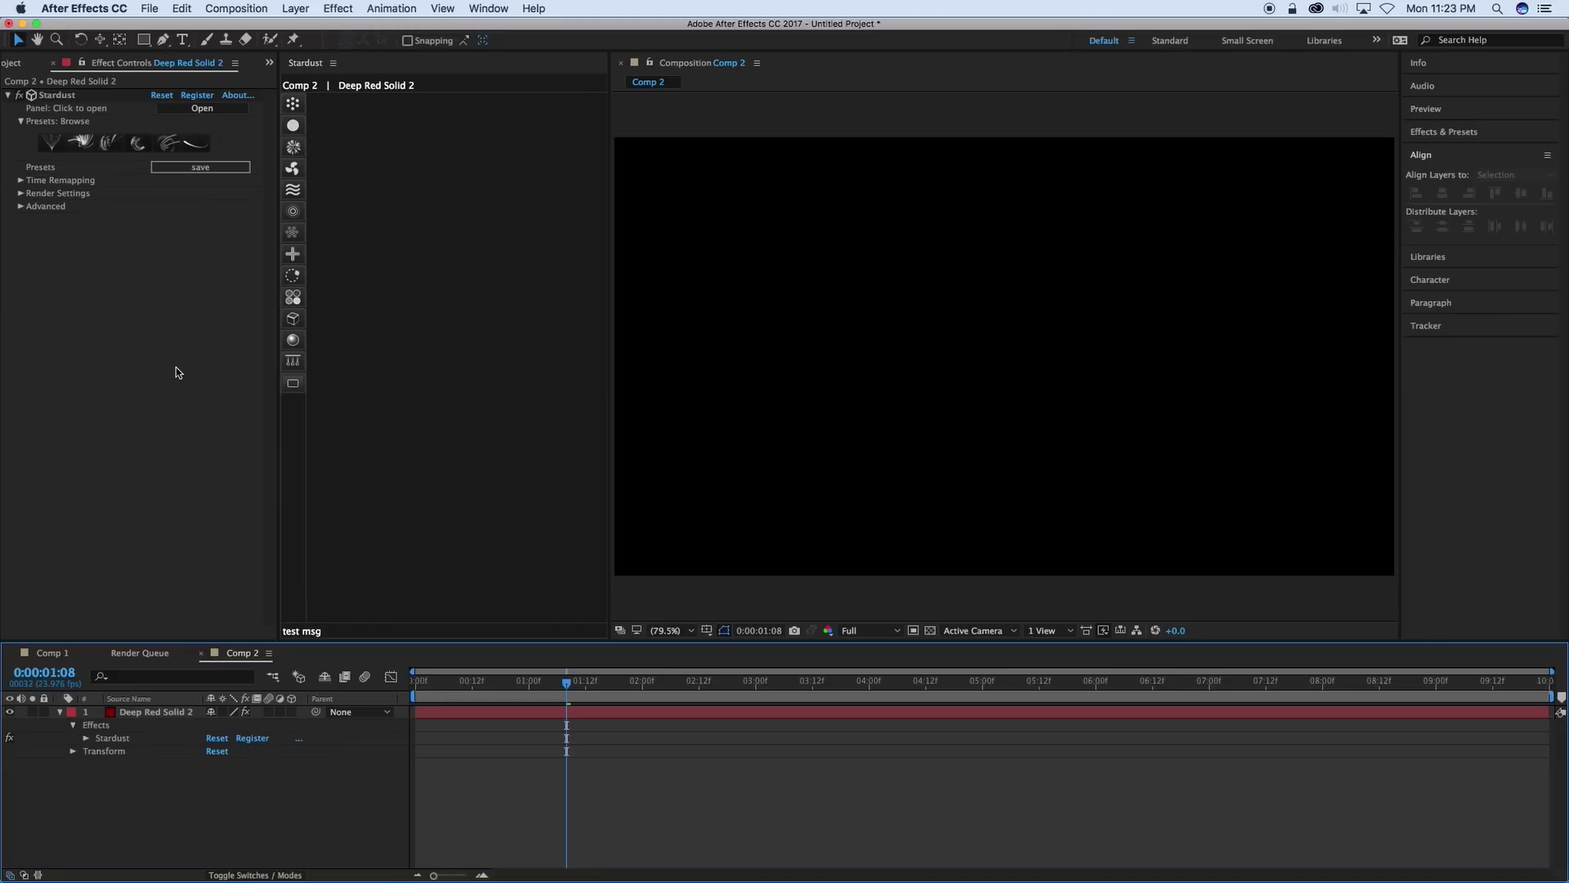
# Browse the Graphic Elements, Swoosh And Splash, and Hud folders of the Stardust presets and close the preset browser.
pyautogui.click(123, 146)
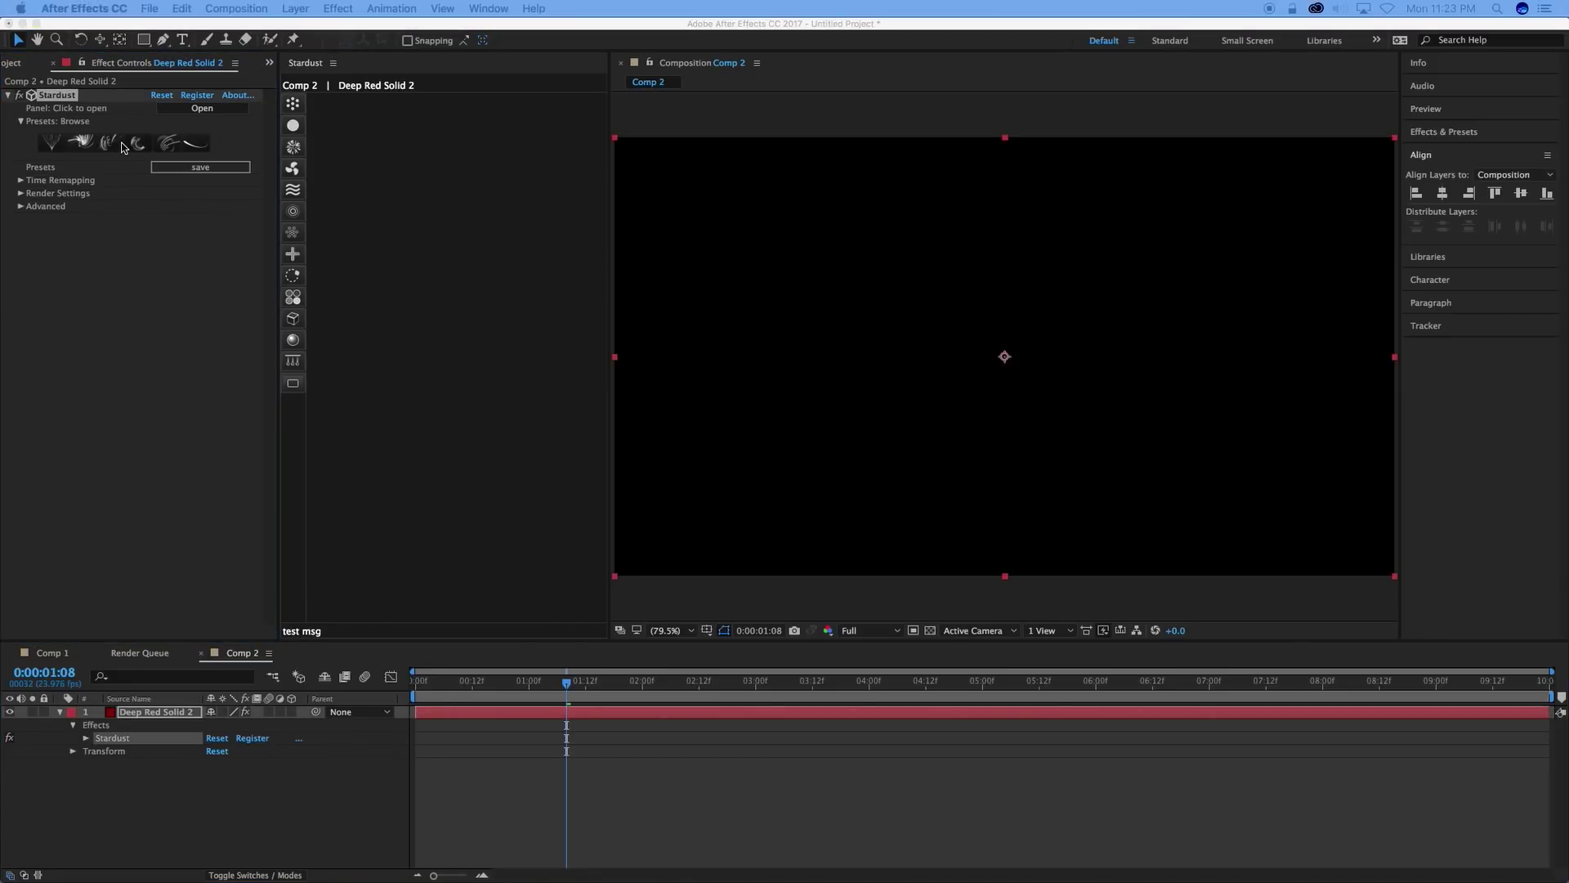
pyautogui.moveTo(75, 397); pyautogui.dragTo(770, 286)
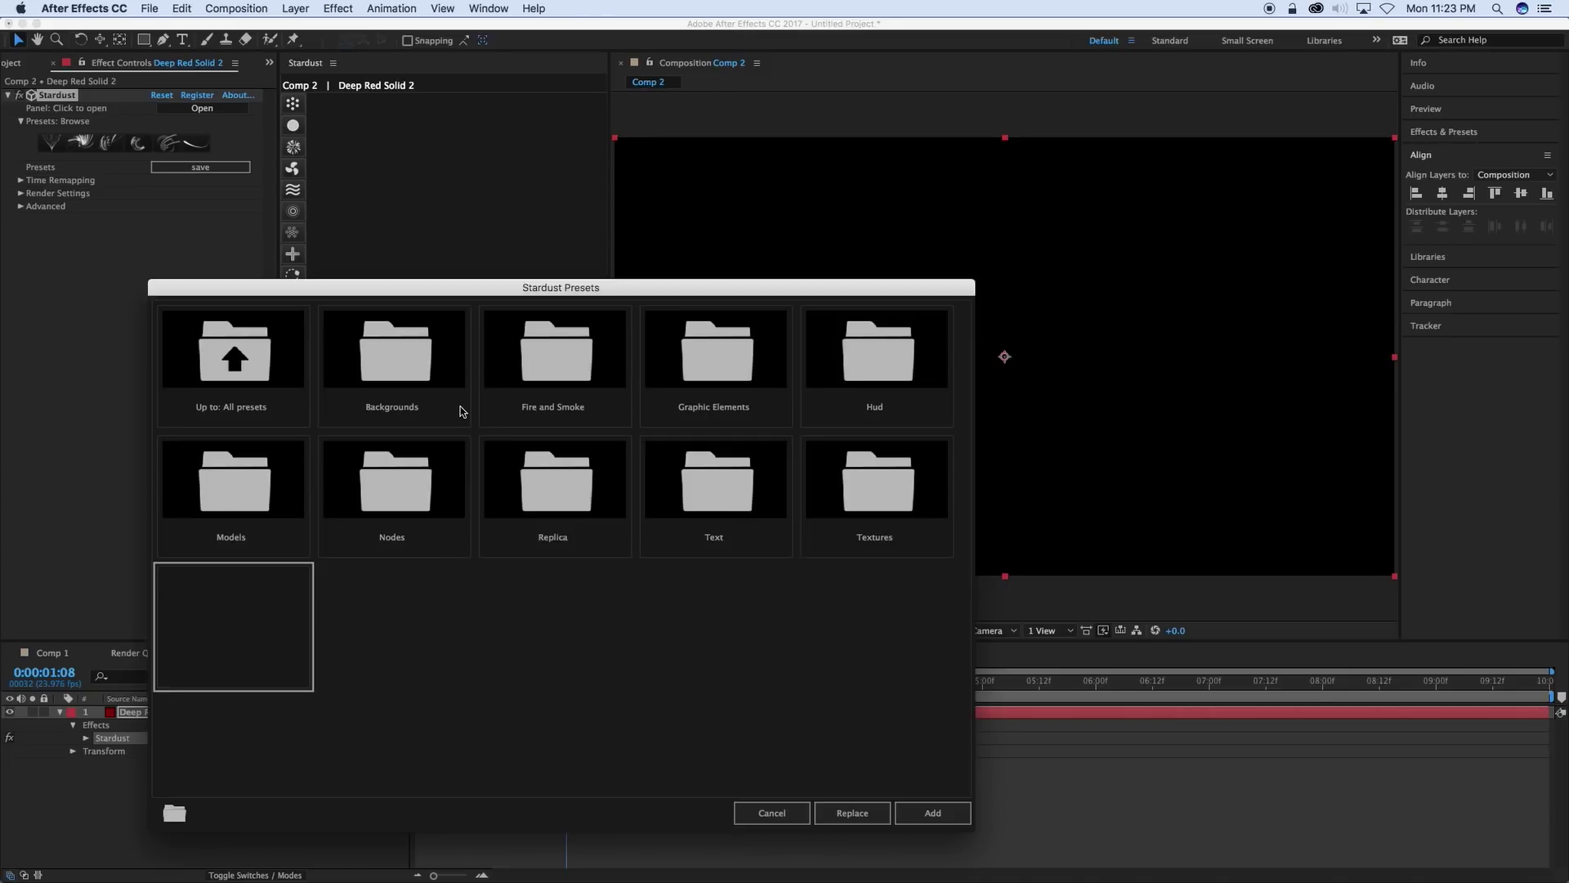
pyautogui.doubleClick(711, 368)
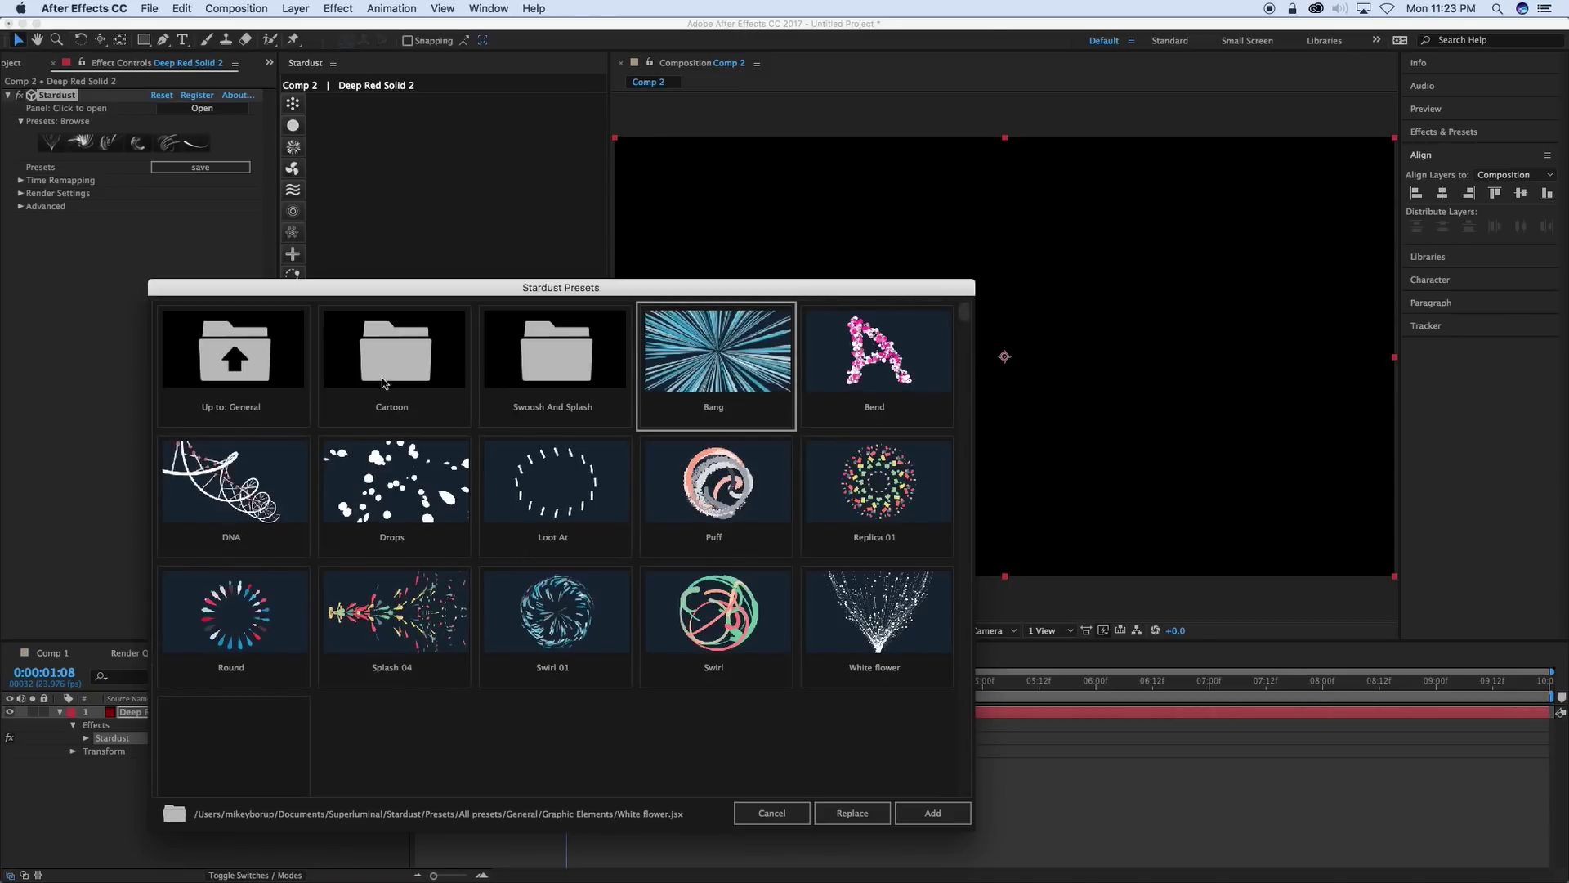
pyautogui.doubleClick(556, 366)
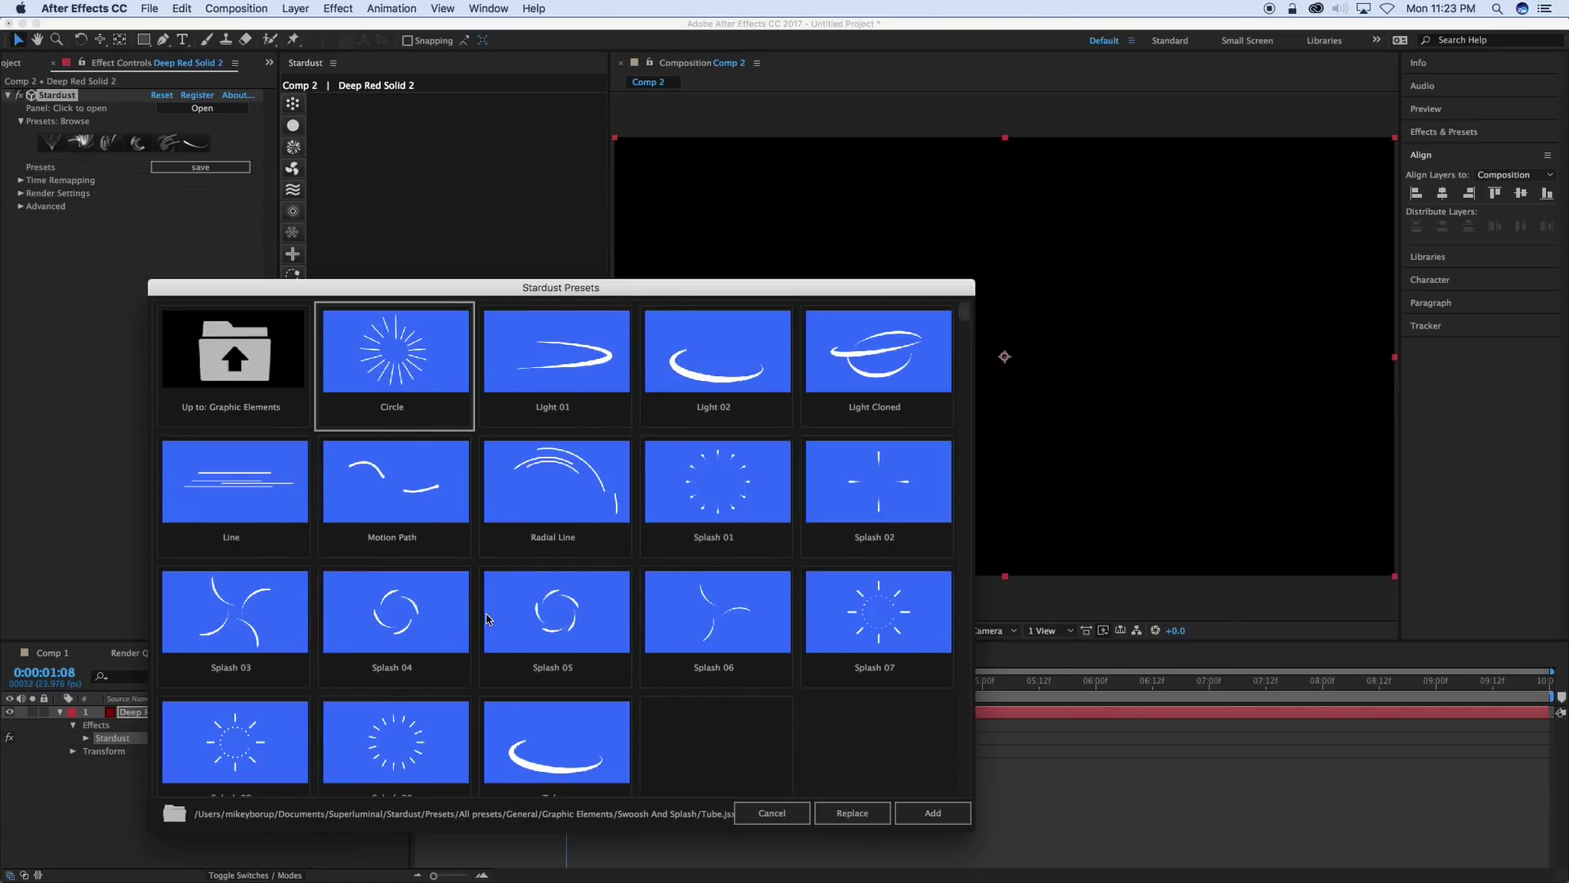
pyautogui.doubleClick(249, 363)
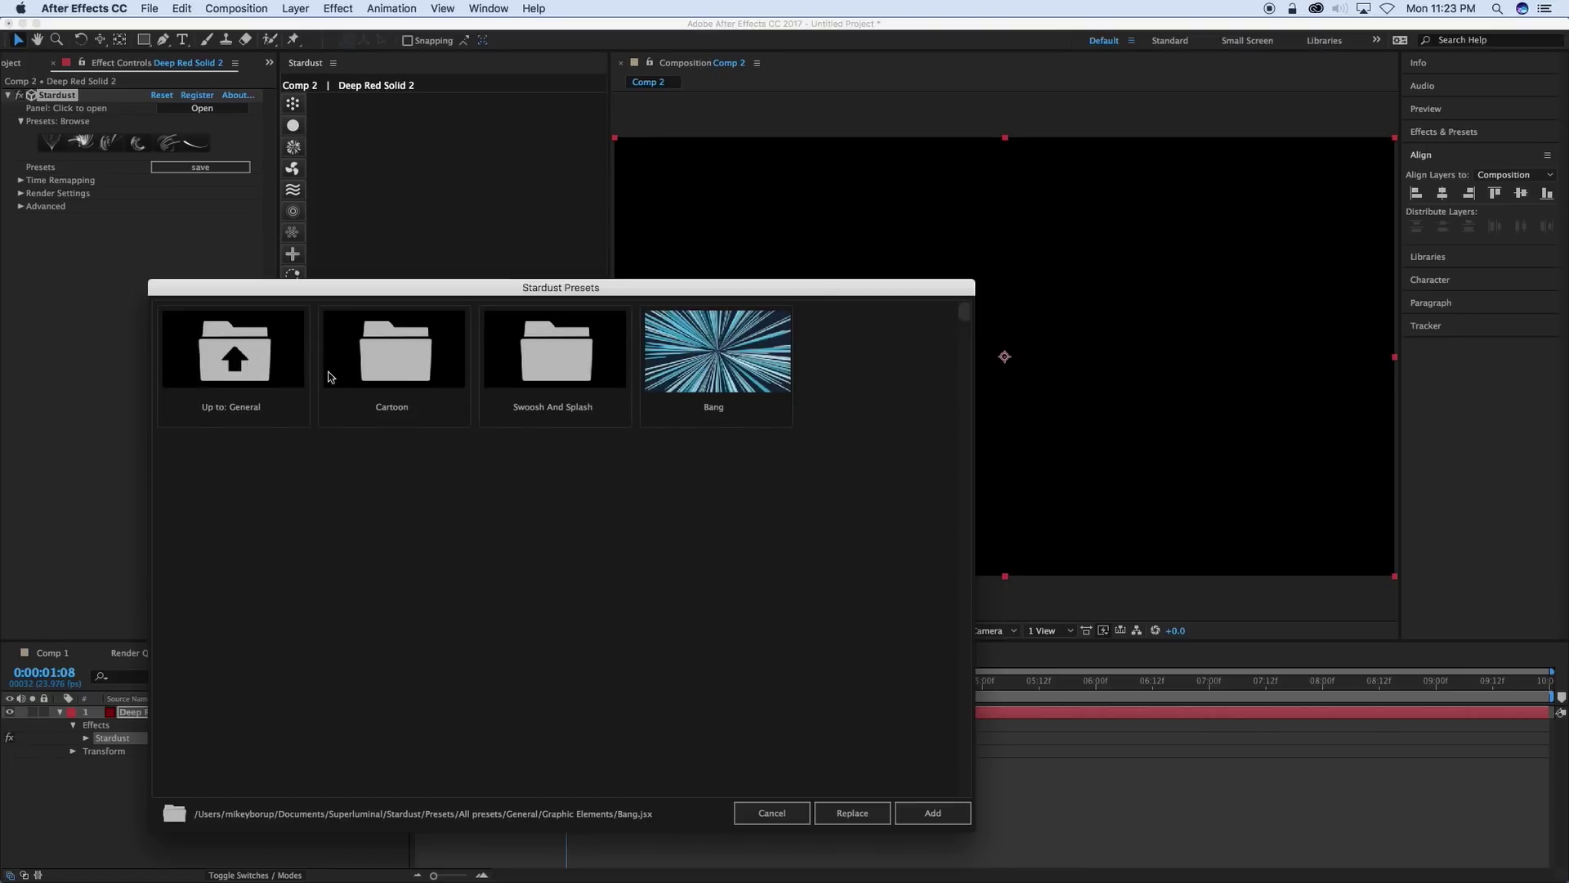
pyautogui.doubleClick(252, 360)
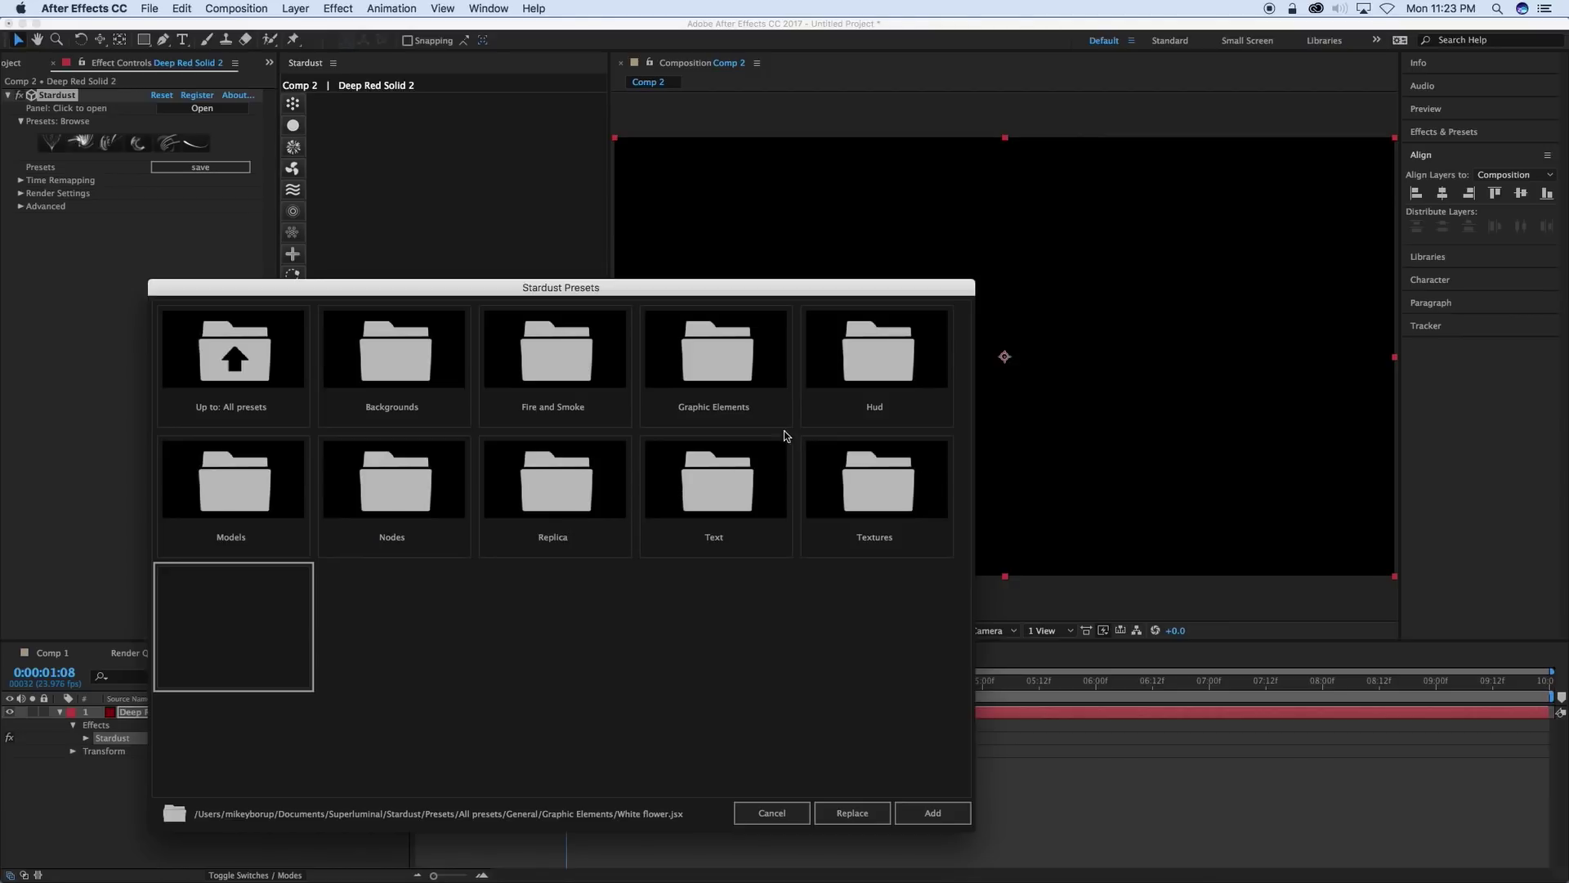
pyautogui.doubleClick(873, 370)
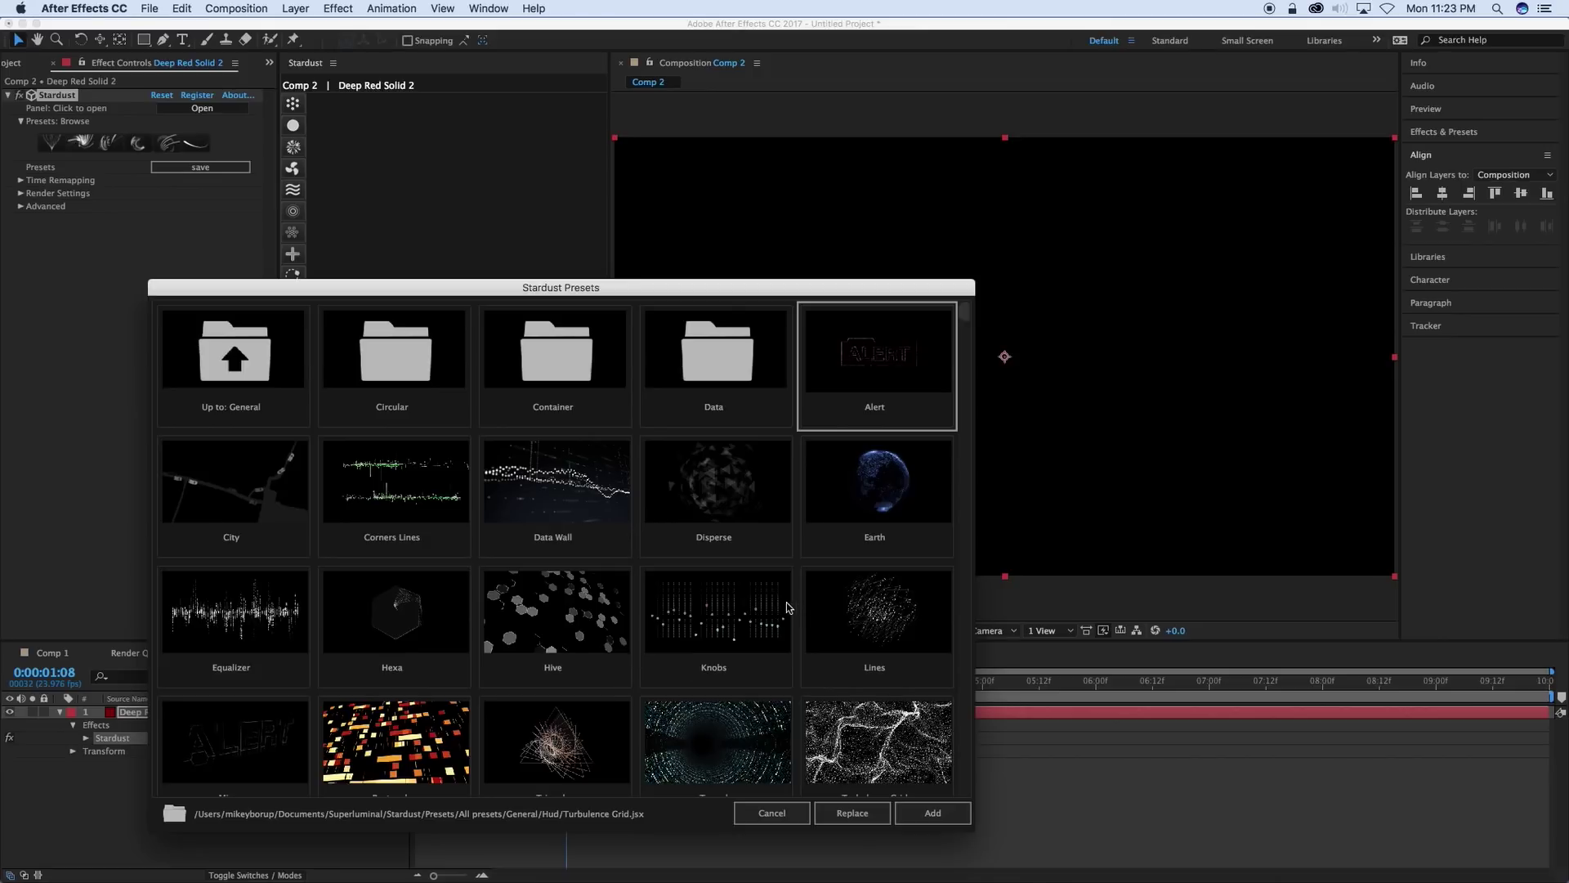
pyautogui.doubleClick(262, 360)
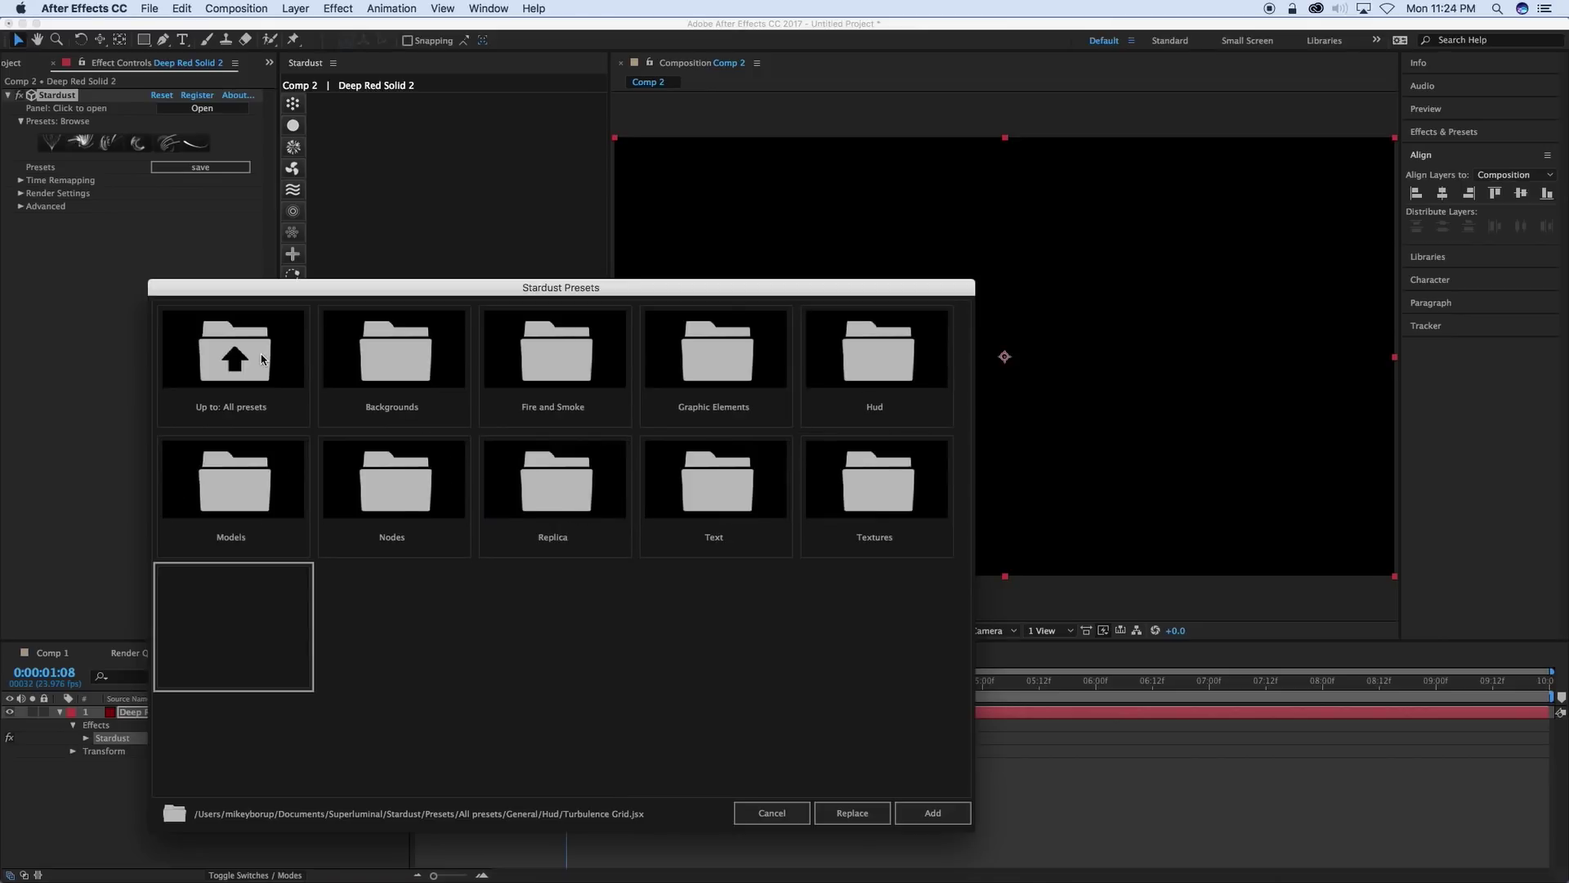
pyautogui.click(902, 803)
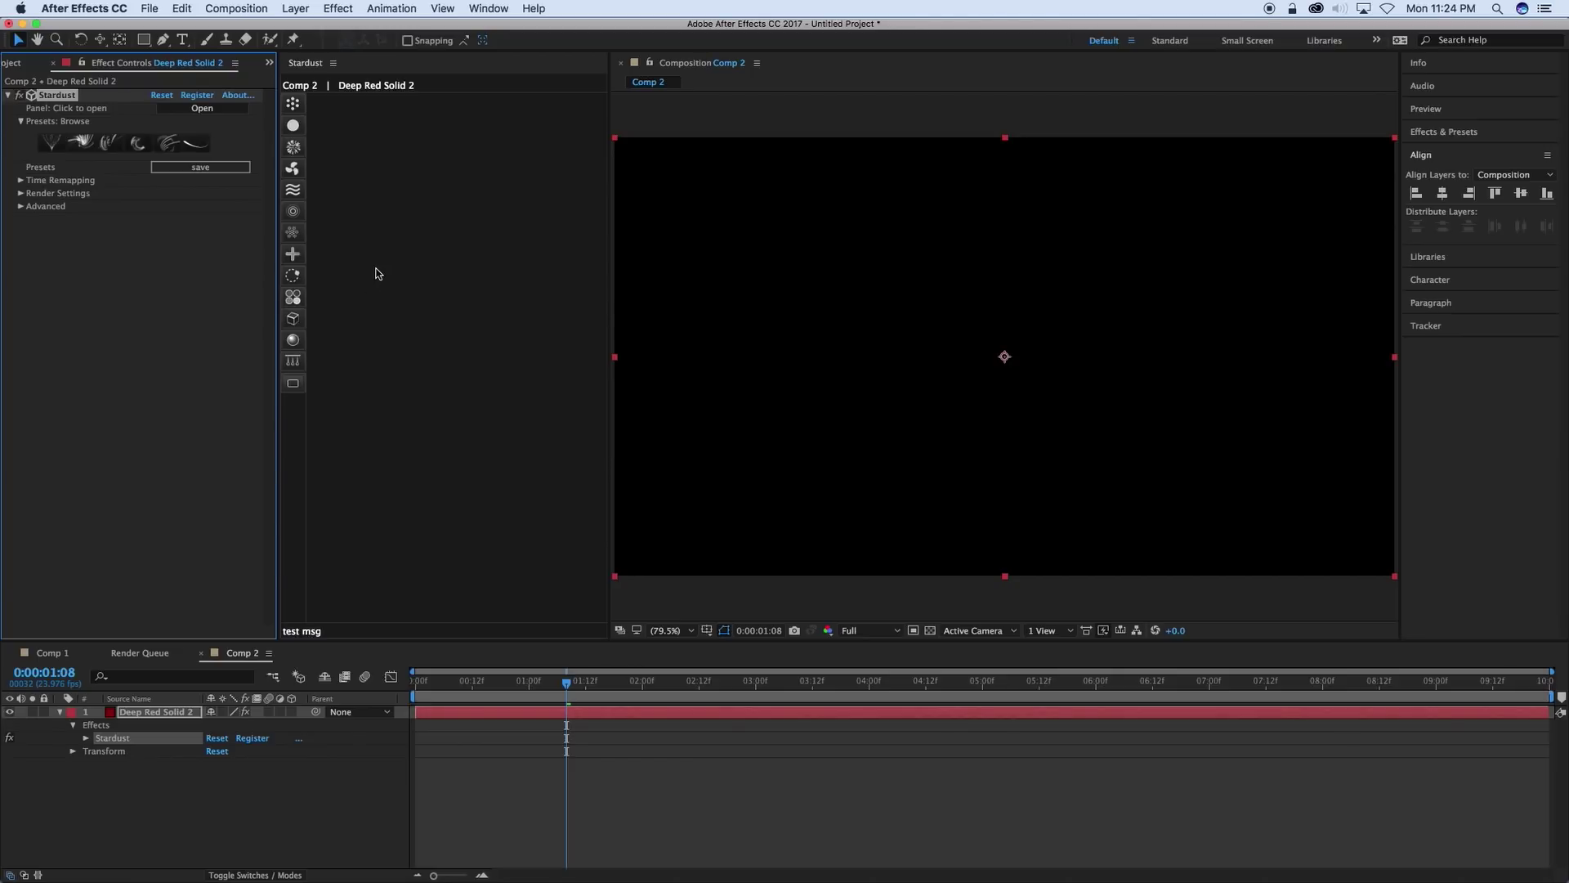
# Create a new deep red solid and apply a radial Gradient Ramp with a white start colour and black end colour.
pyautogui.press('super+y')
pyautogui.click(476, 671)
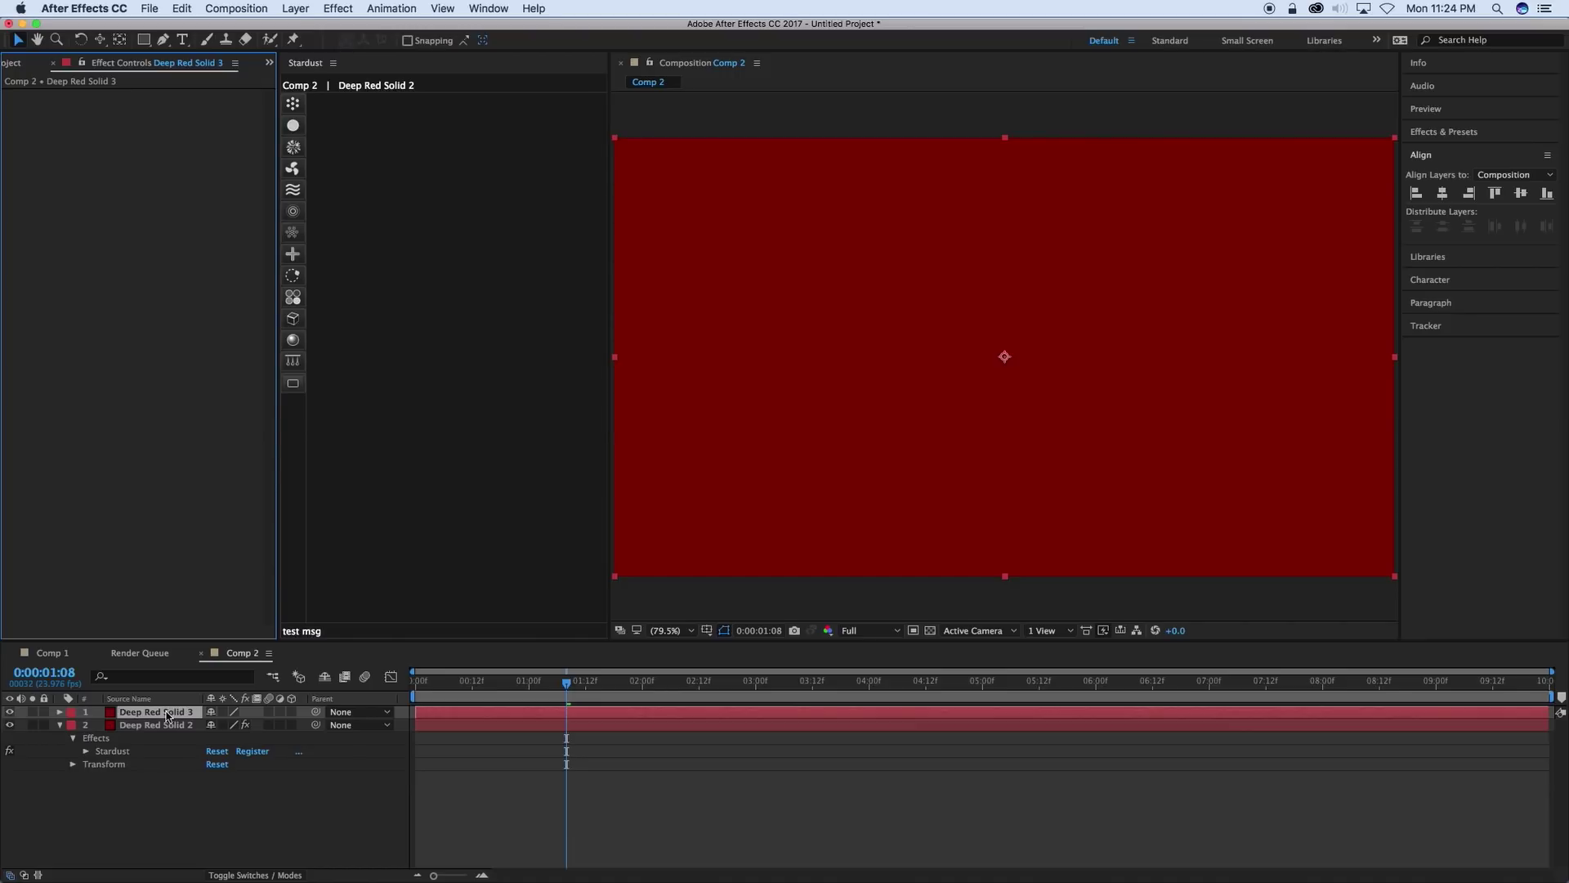
pyautogui.click(542, 12)
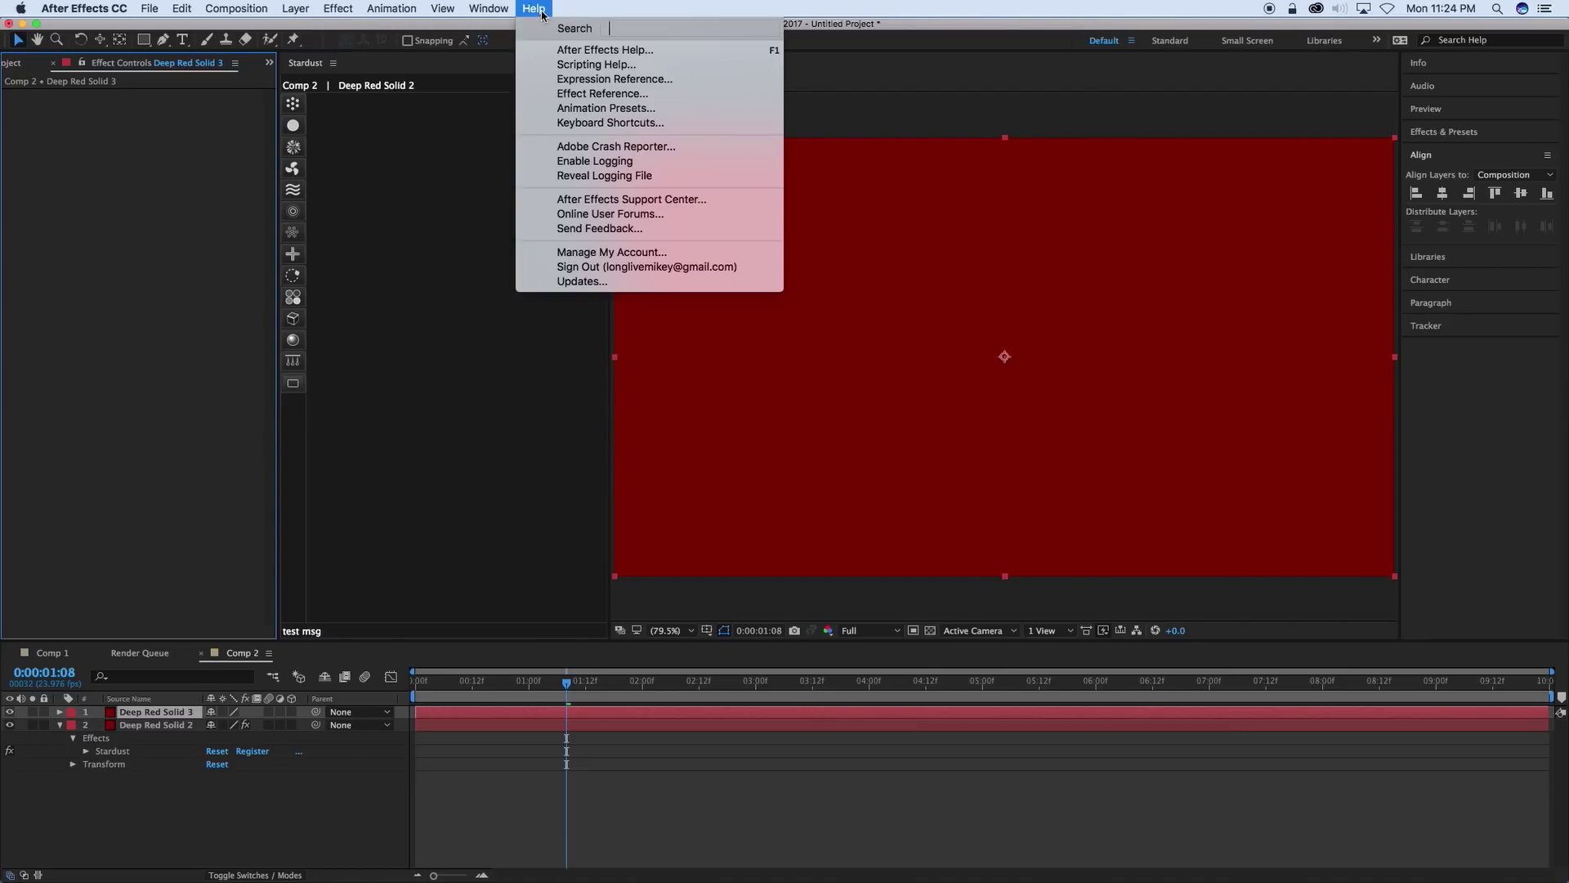
pyautogui.click(201, 160)
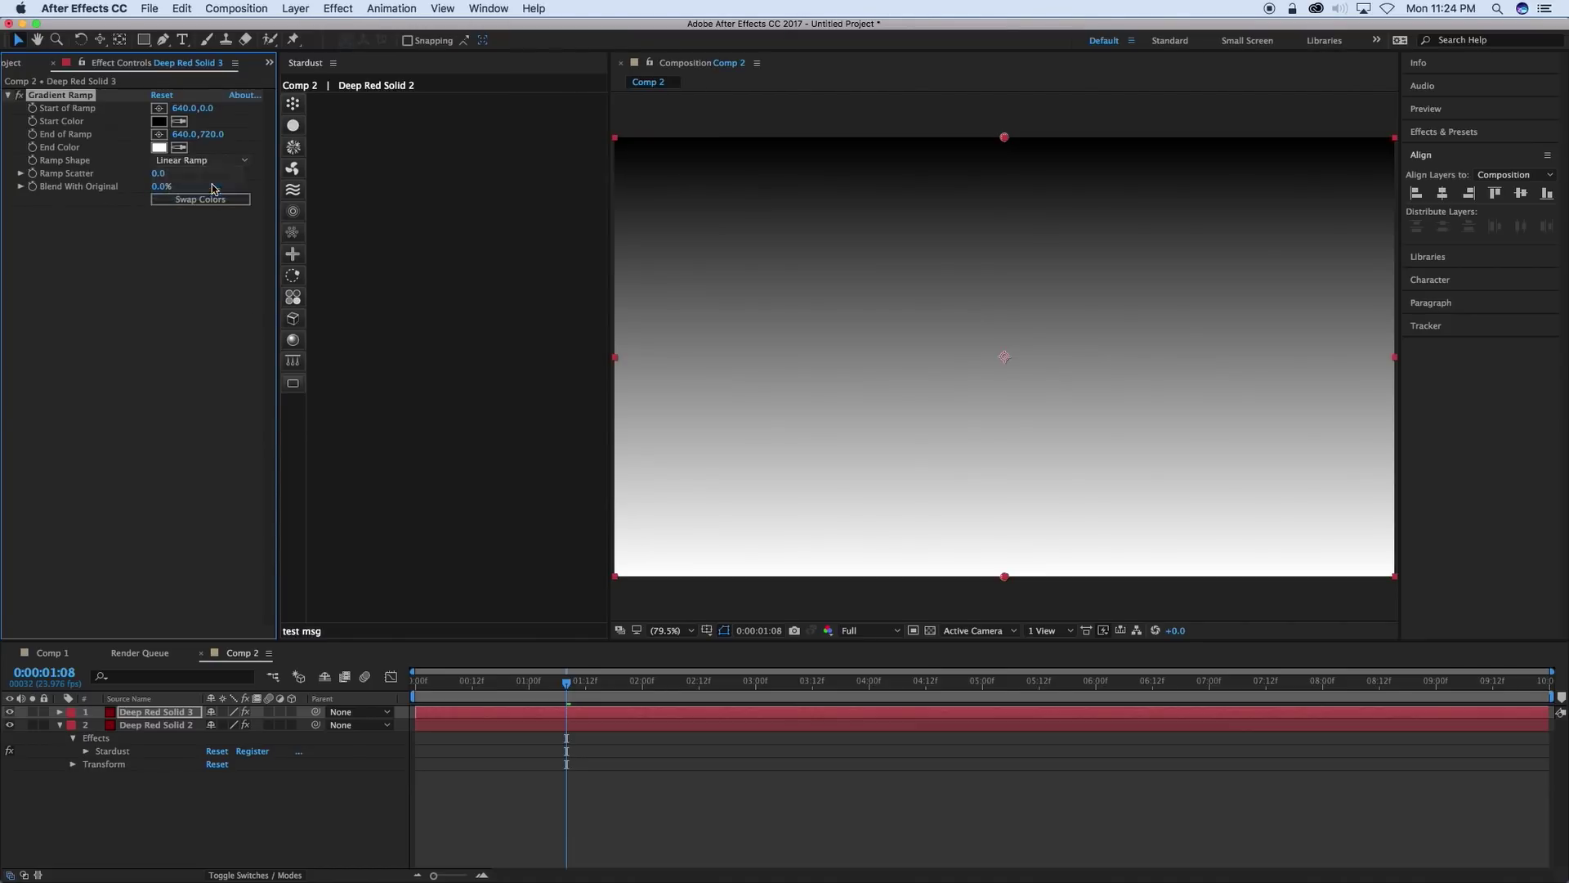
pyautogui.click(188, 175)
pyautogui.click(237, 199)
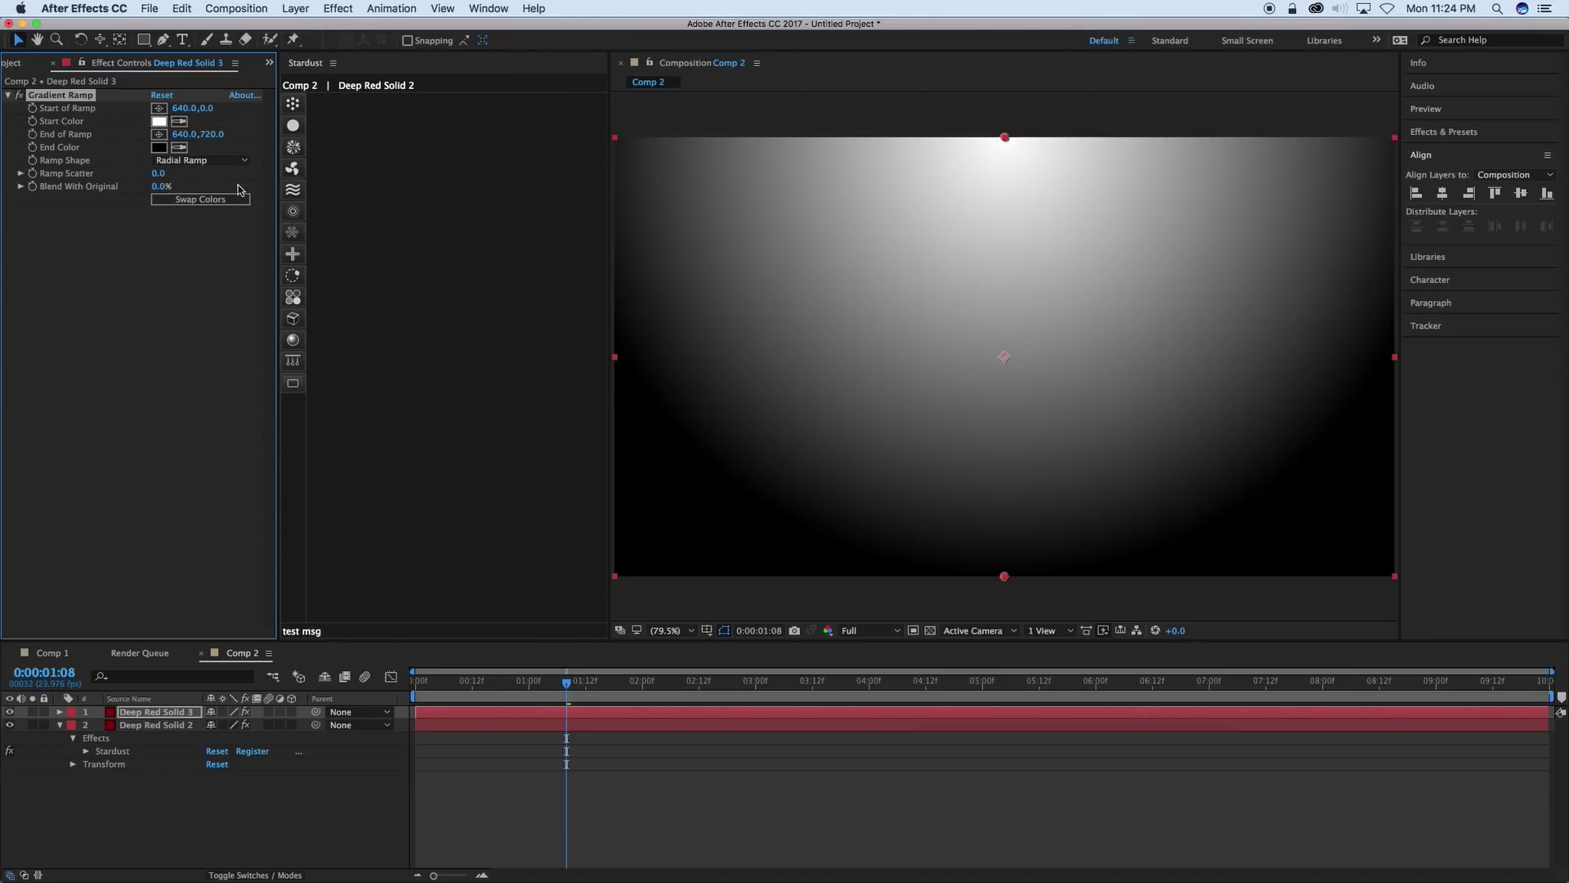
# Set the Gradient Ramp's start colour to a dark teal blue and its End of Ramp to 640.0,860.0.
pyautogui.click(159, 122)
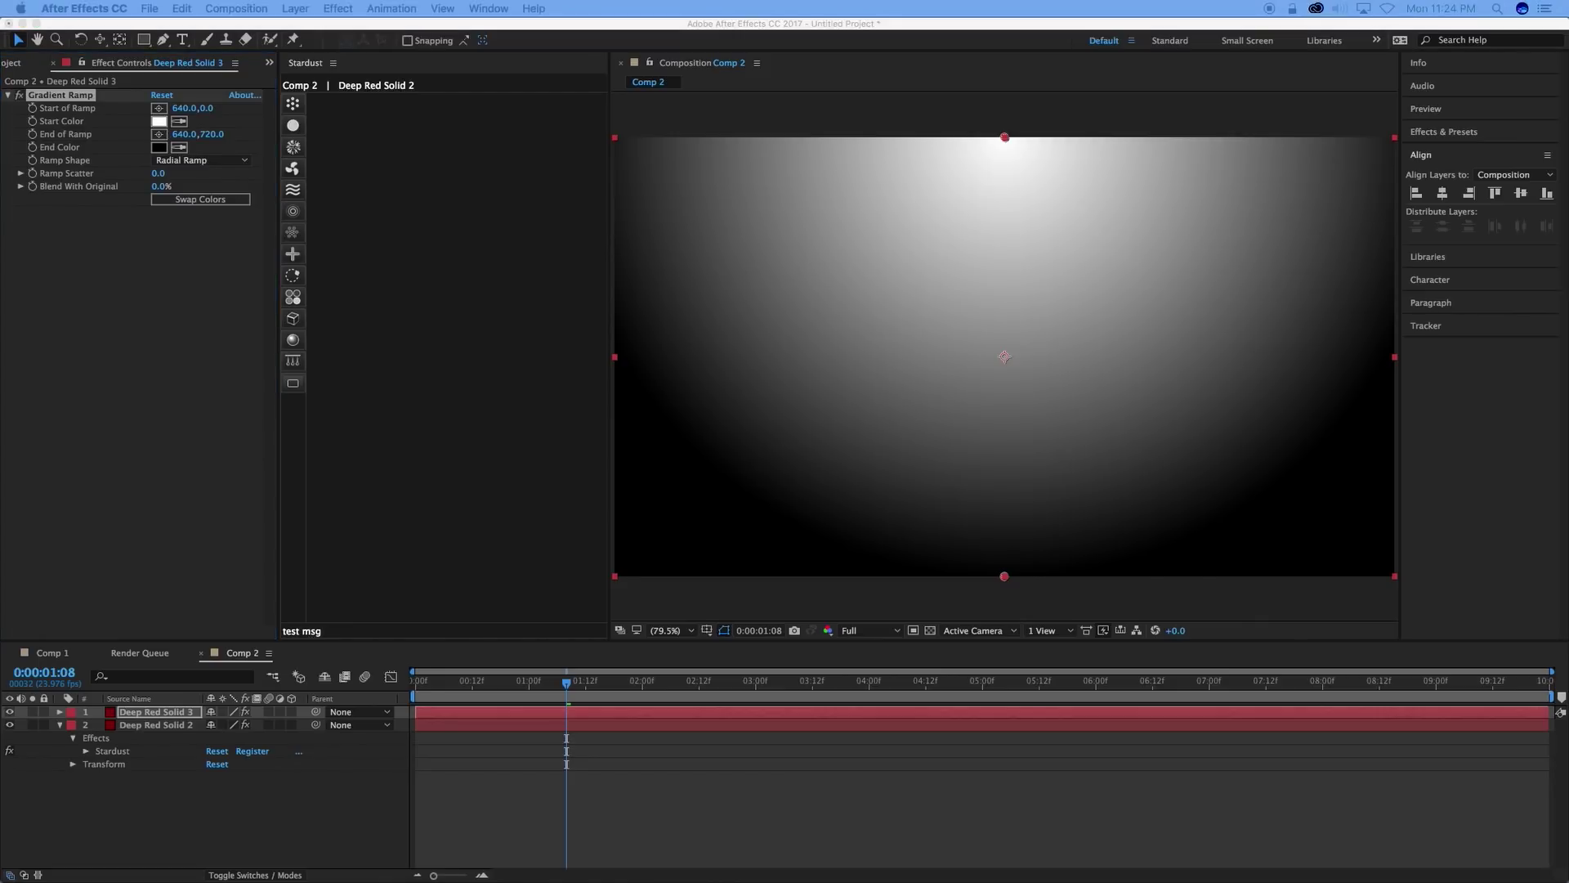
pyautogui.click(414, 509)
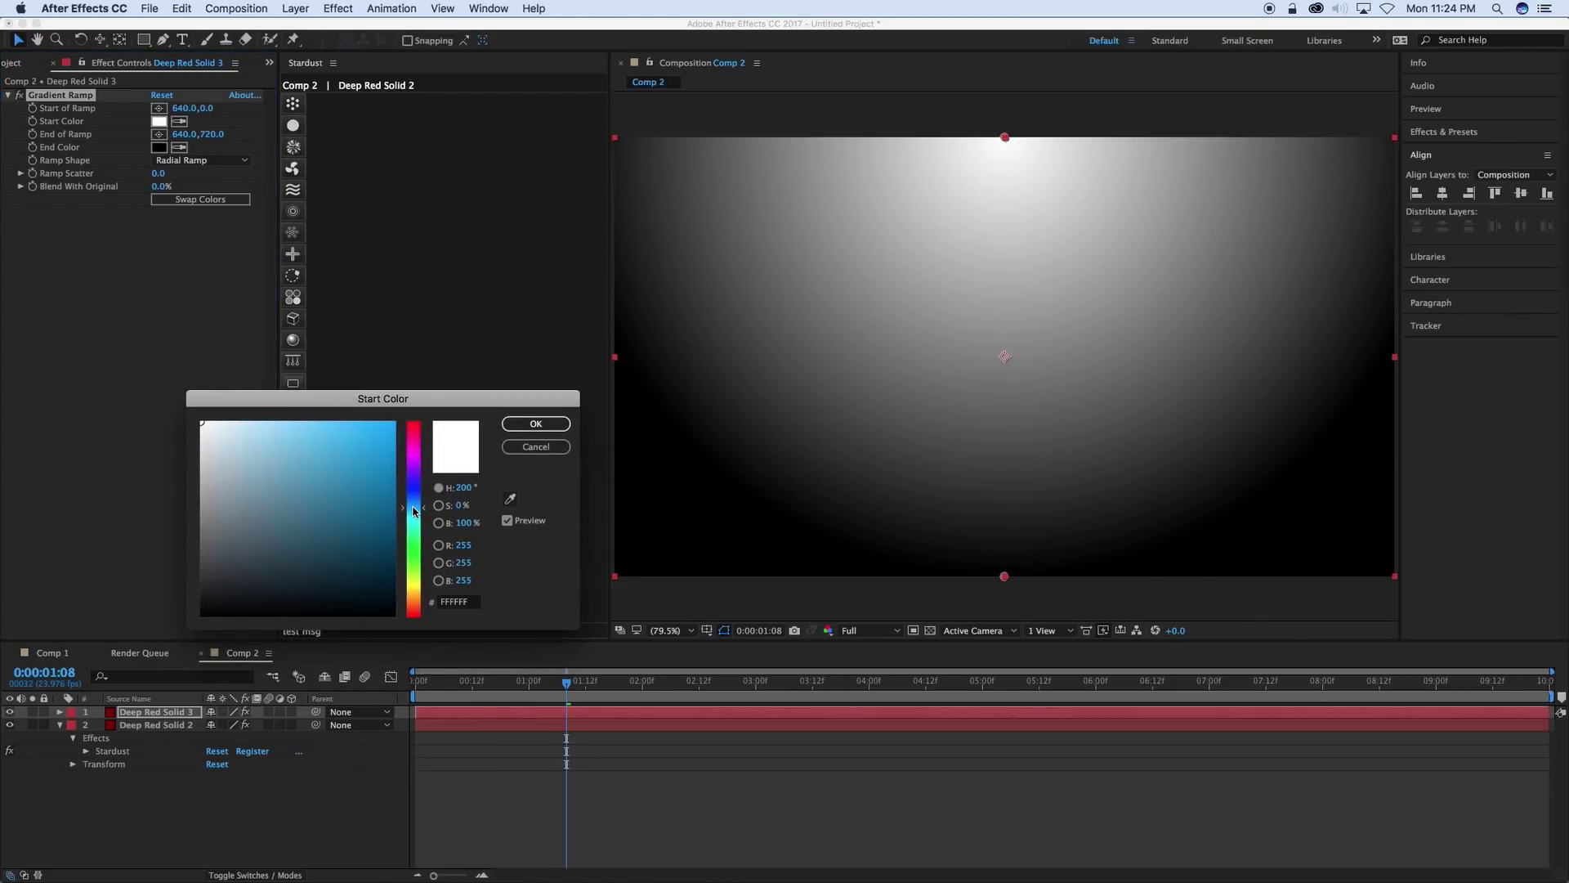
pyautogui.moveTo(376, 489); pyautogui.dragTo(347, 534)
pyautogui.click(530, 424)
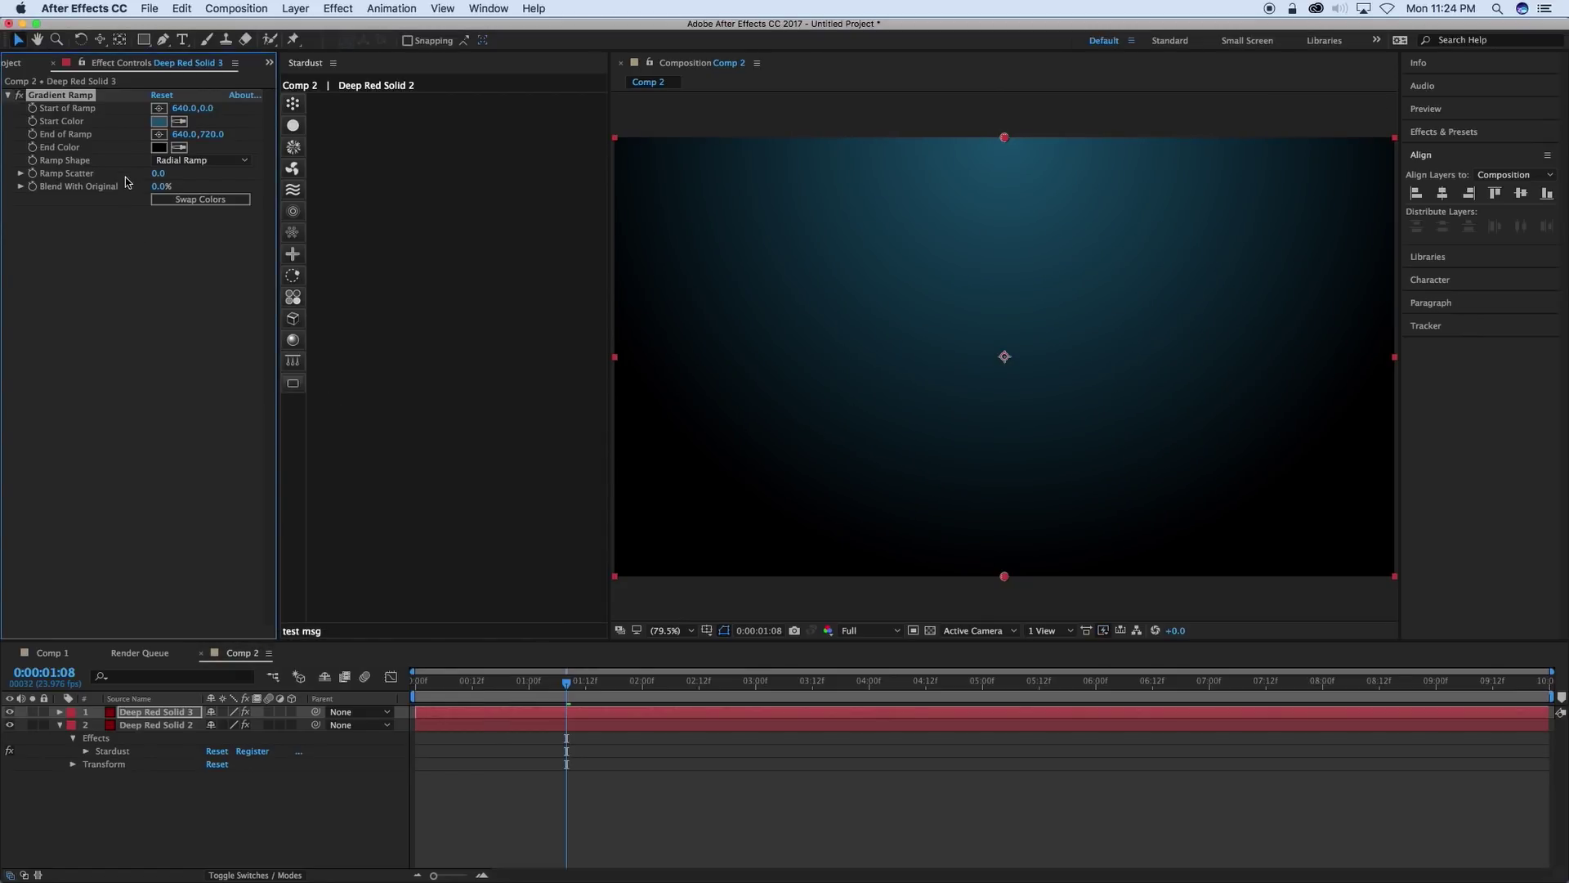
pyautogui.moveTo(209, 134); pyautogui.dragTo(302, 145)
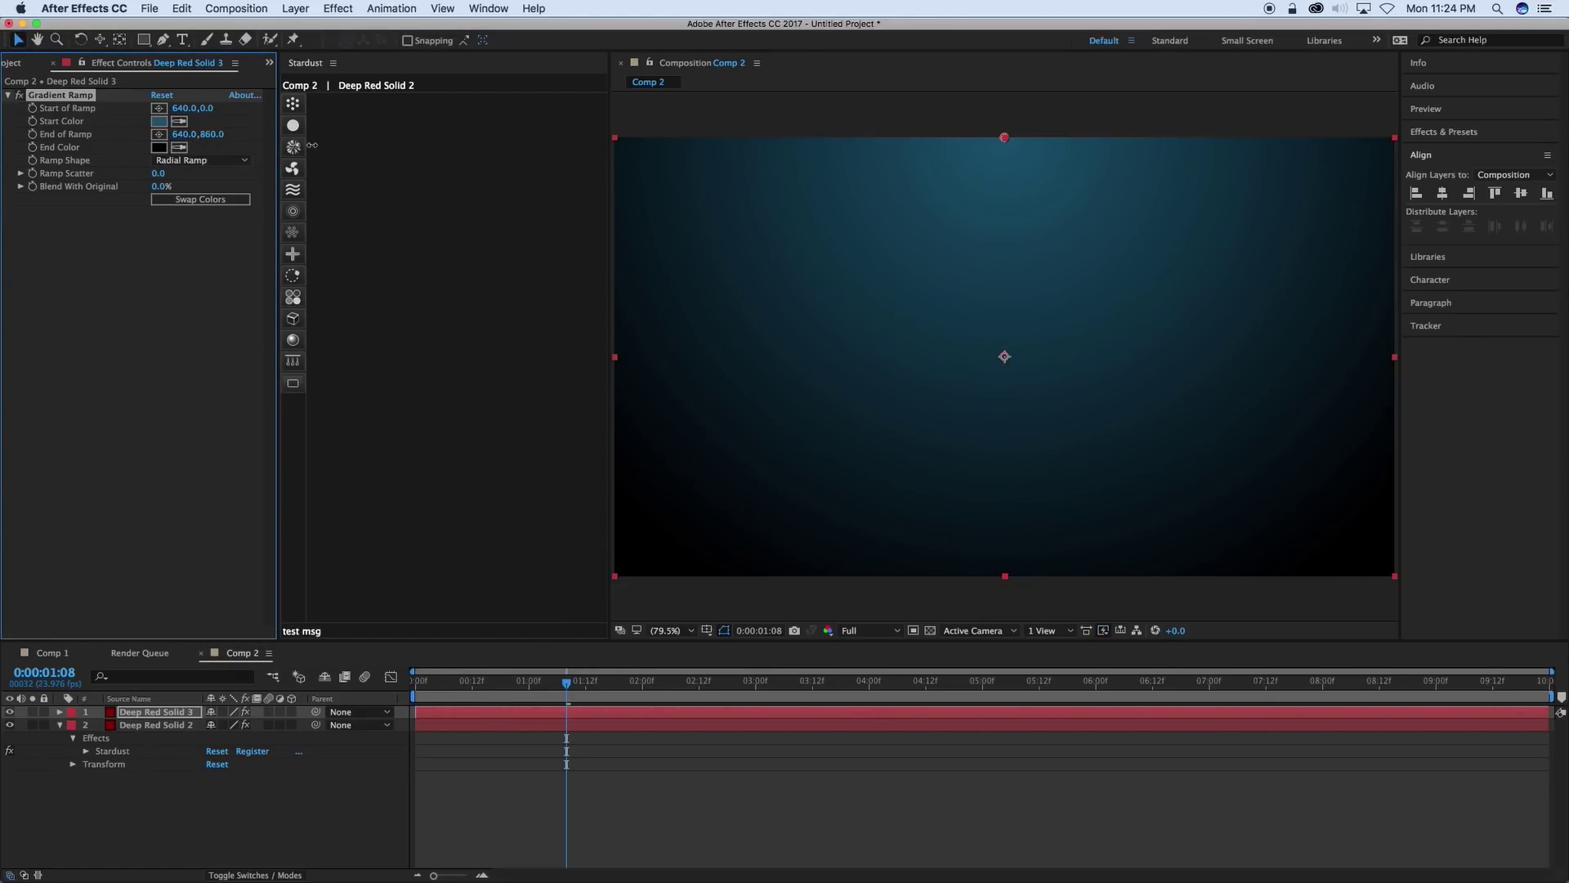
# Move the gradient solid beneath the Stardust layer and rename the Stardust layer "star dust" and the gradient layer "back ground".
pyautogui.moveTo(124, 98); pyautogui.dragTo(138, 744)
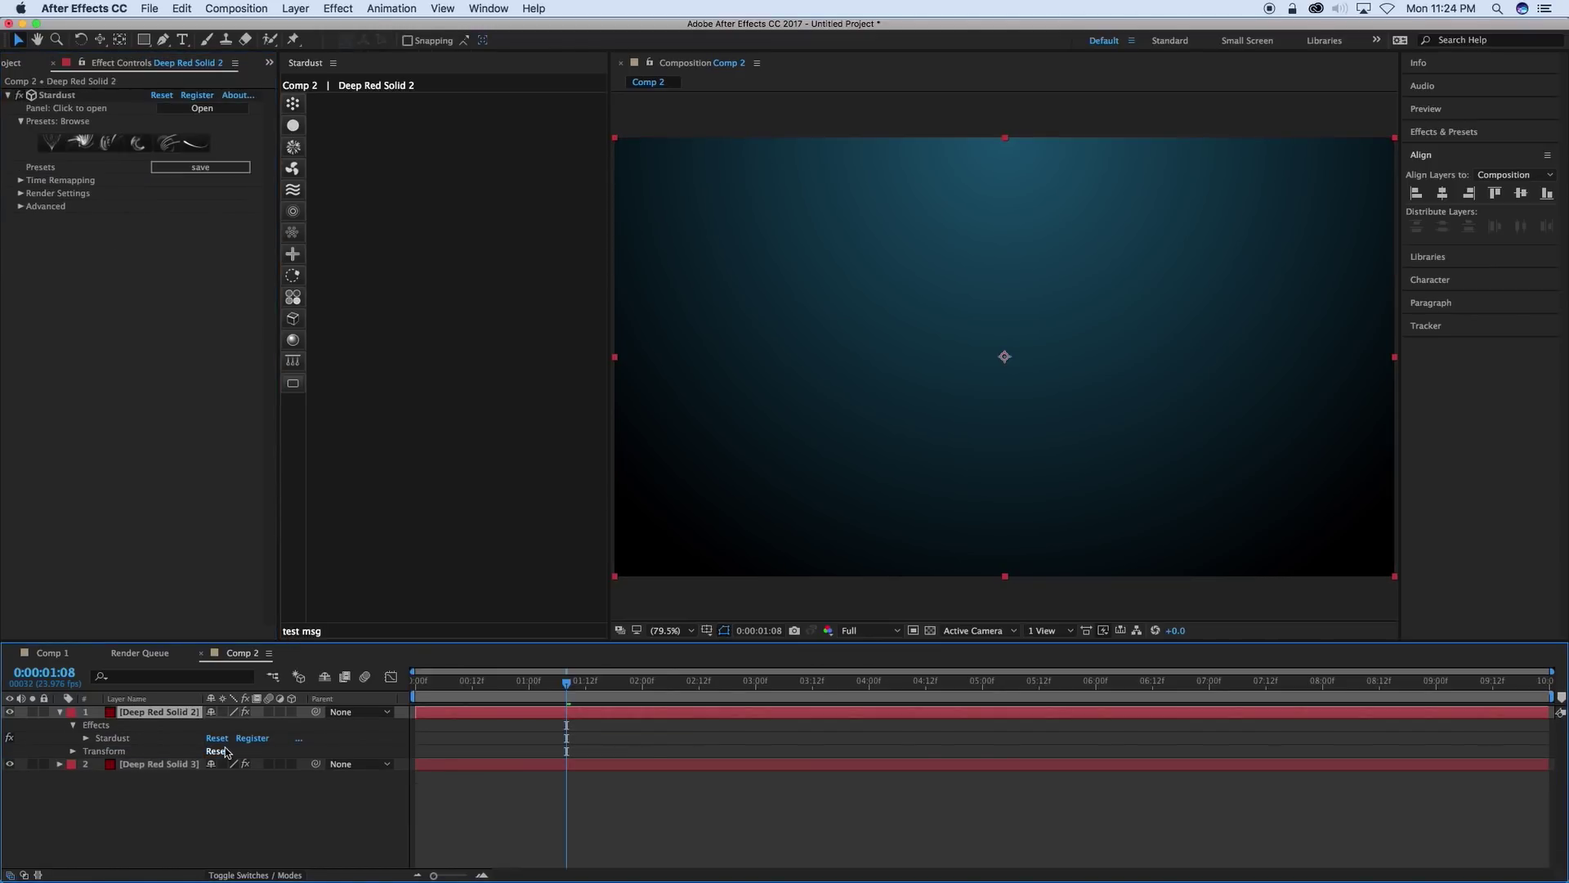
pyautogui.click(149, 738)
pyautogui.click(161, 711)
pyautogui.press('Return')
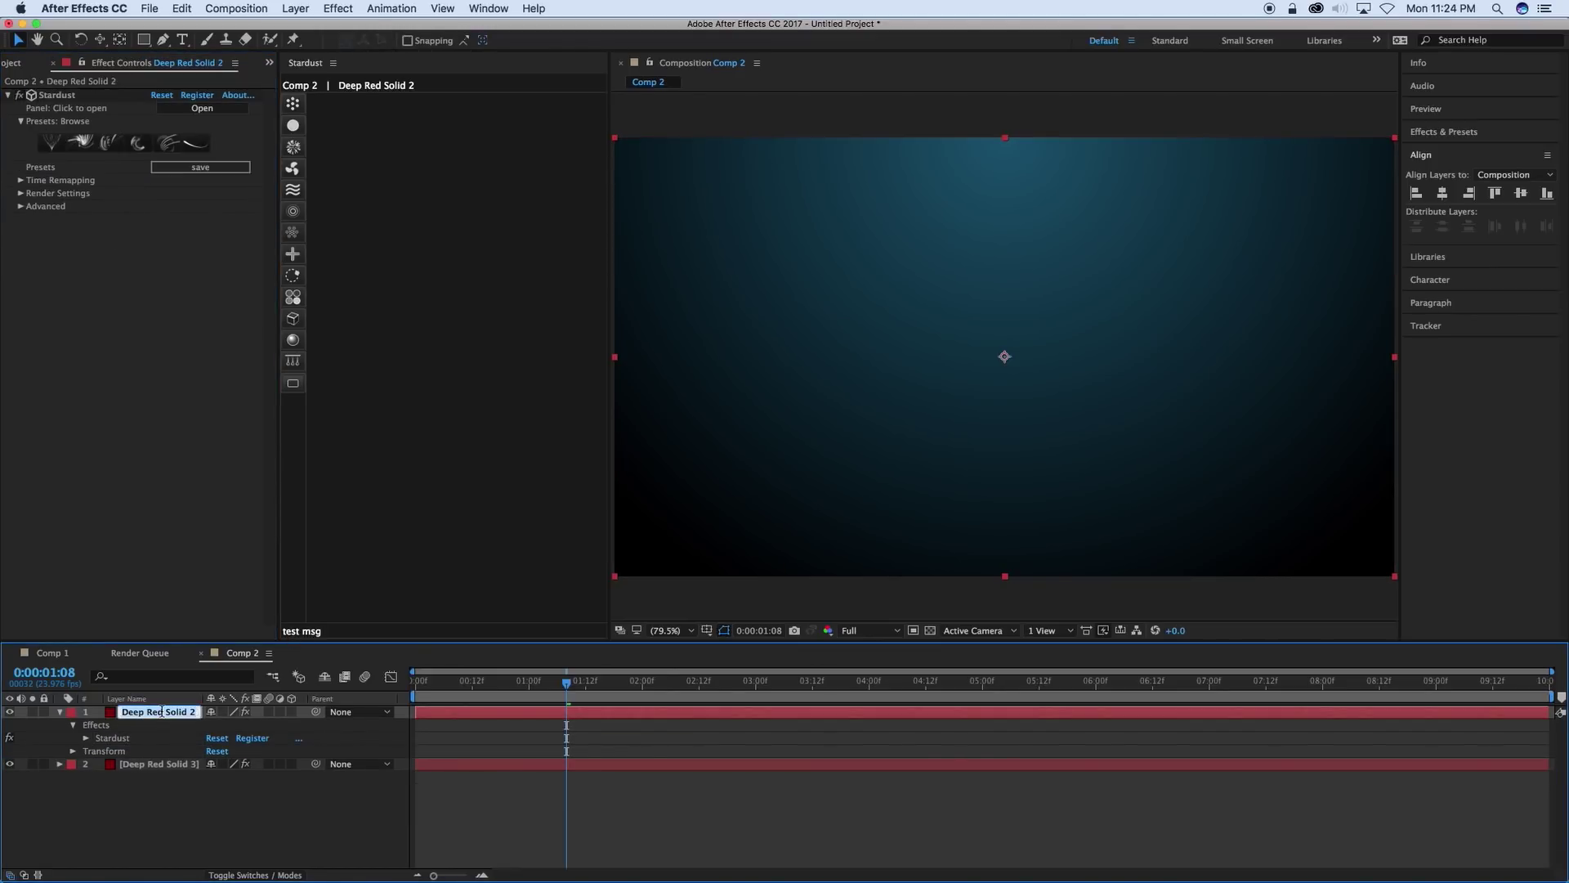
pyautogui.write('star dust')
pyautogui.press('Return')
pyautogui.click(159, 764)
pyautogui.press('Return')
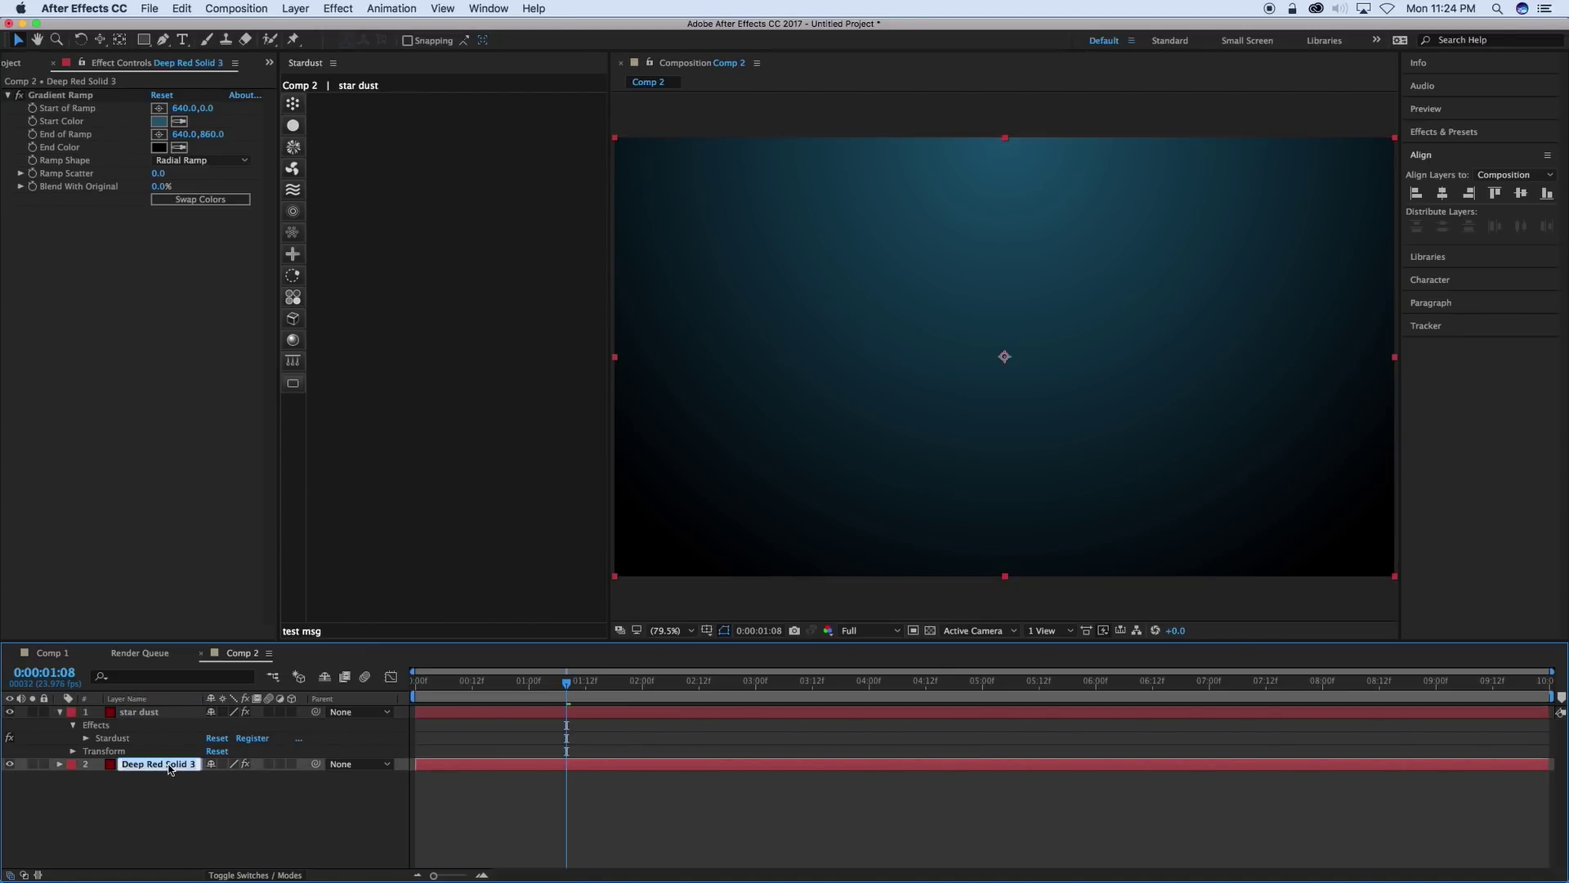
pyautogui.write('back ground')
pyautogui.press('Return')
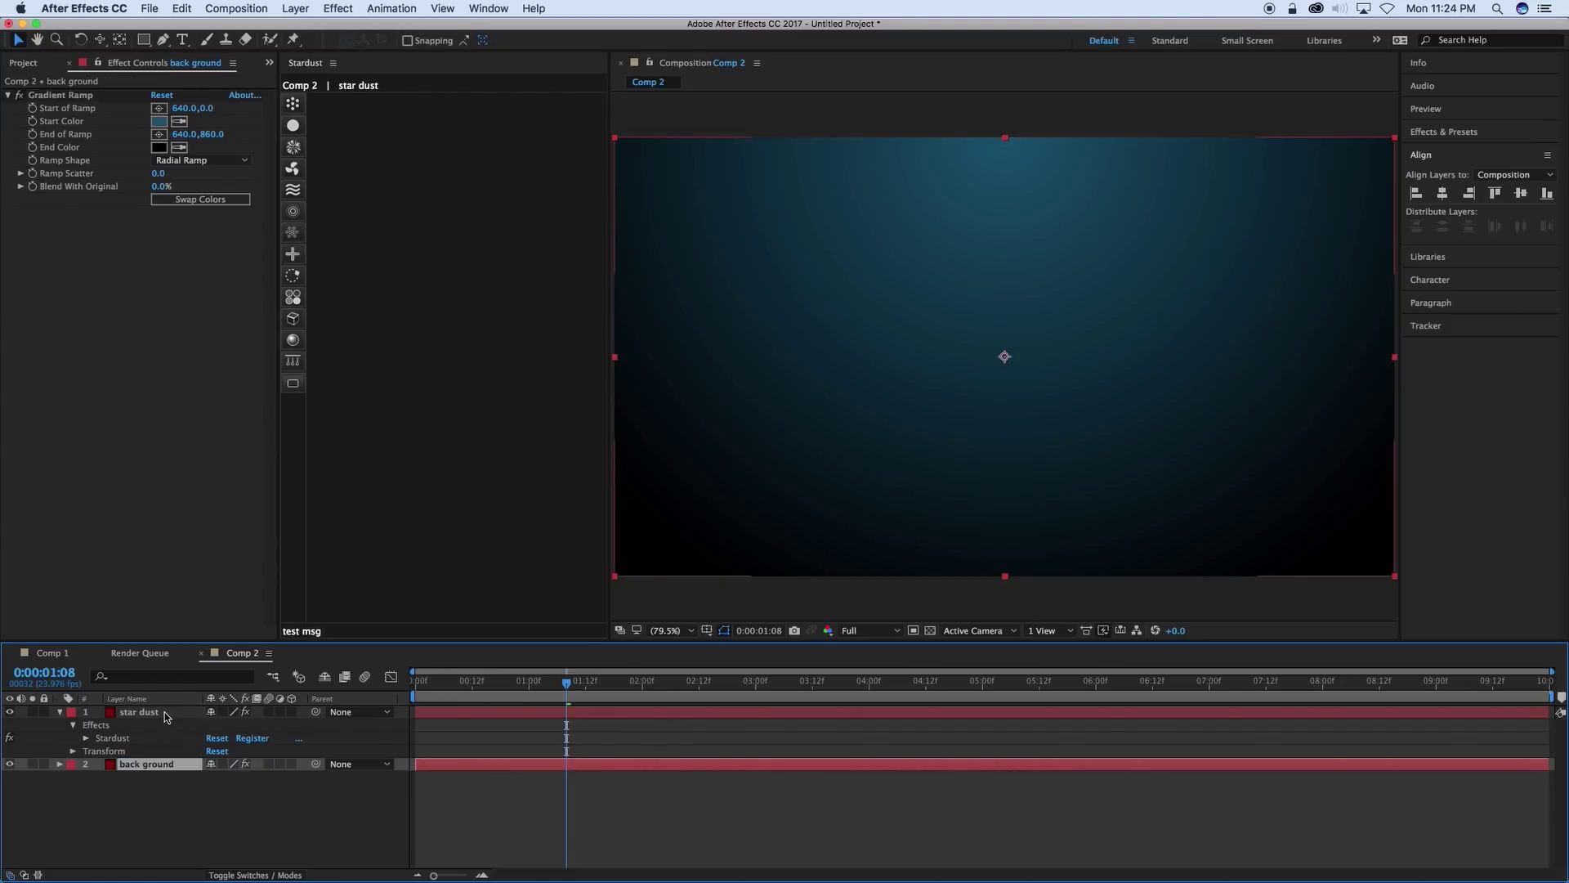
# Add an Emitter node with a connected Particle node to the star dust layer's node graph.
pyautogui.click(168, 713)
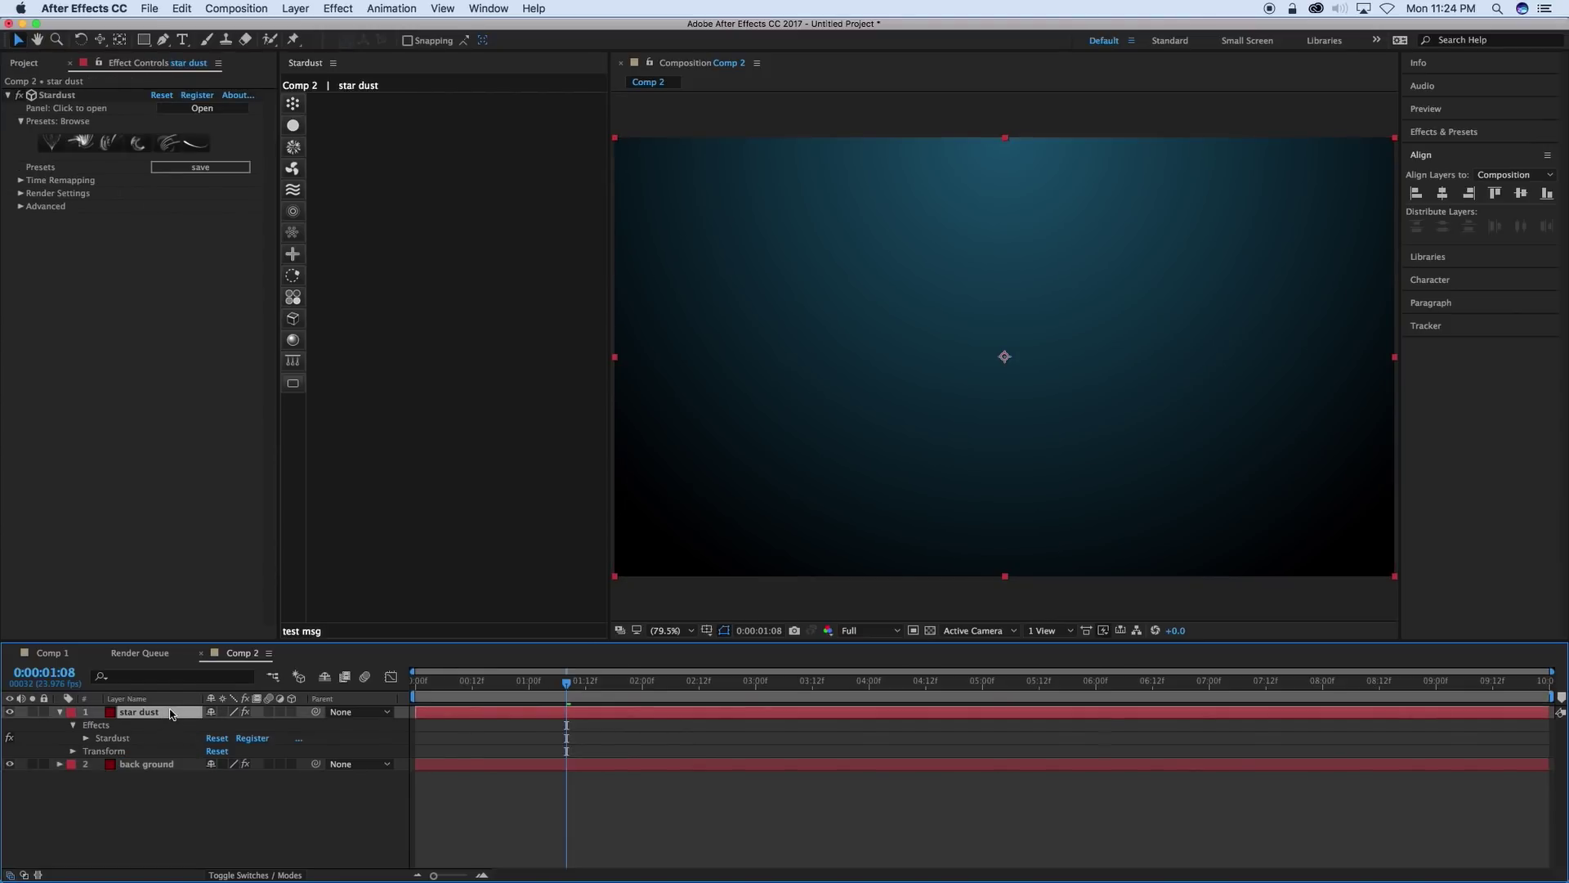
pyautogui.click(293, 103)
pyautogui.click(377, 128)
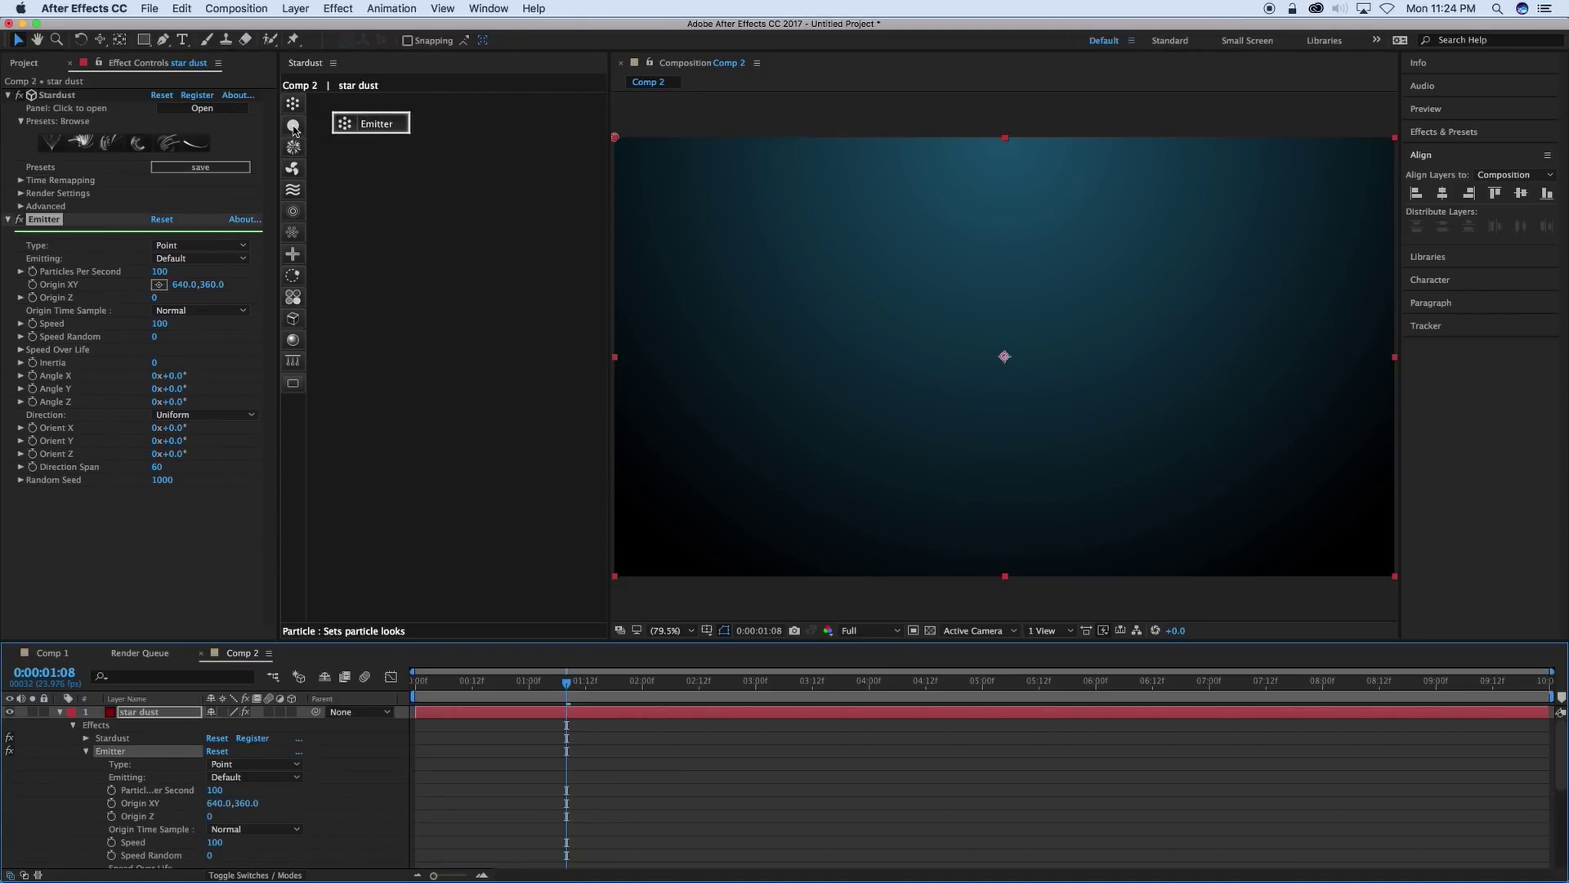
pyautogui.click(293, 125)
pyautogui.click(382, 171)
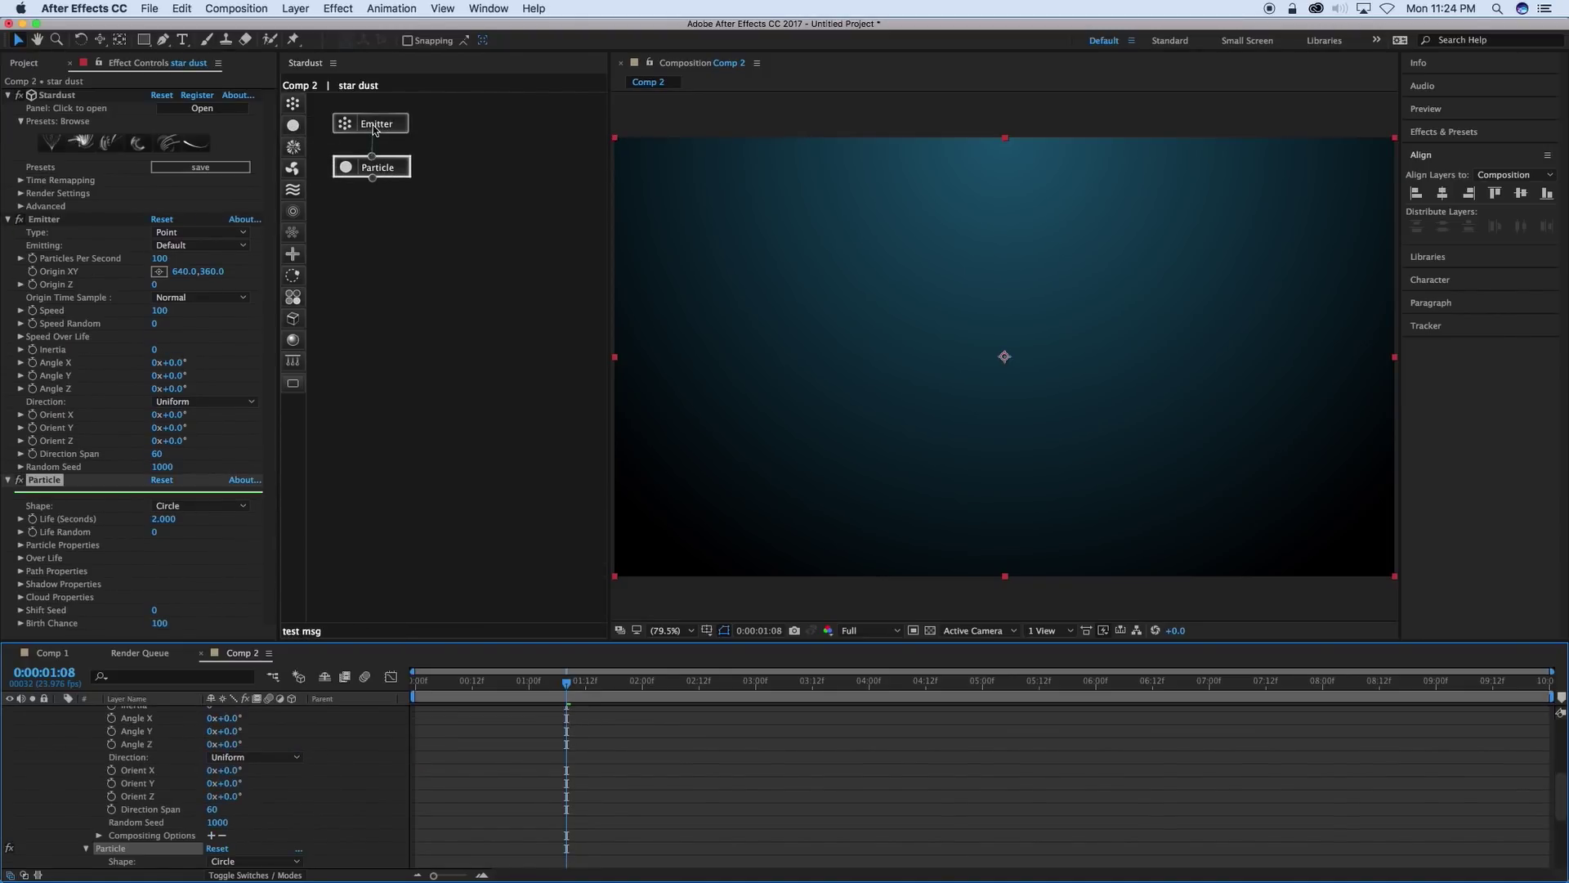
# Change the emitter's type to Sphere and its emitting mode to Once.
pyautogui.click(386, 129)
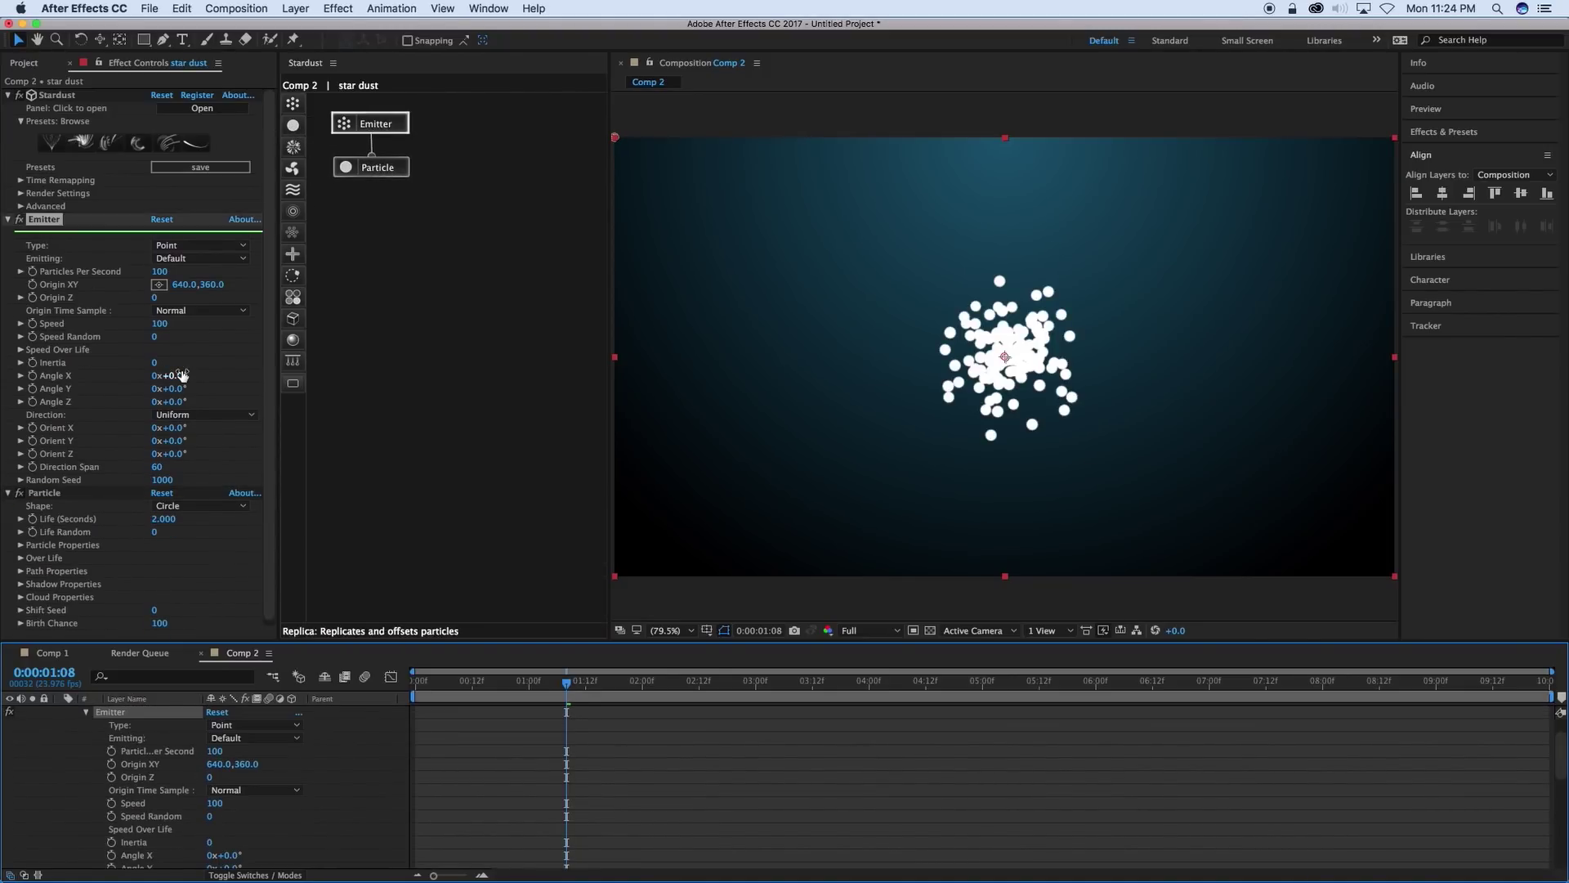
pyautogui.click(196, 239)
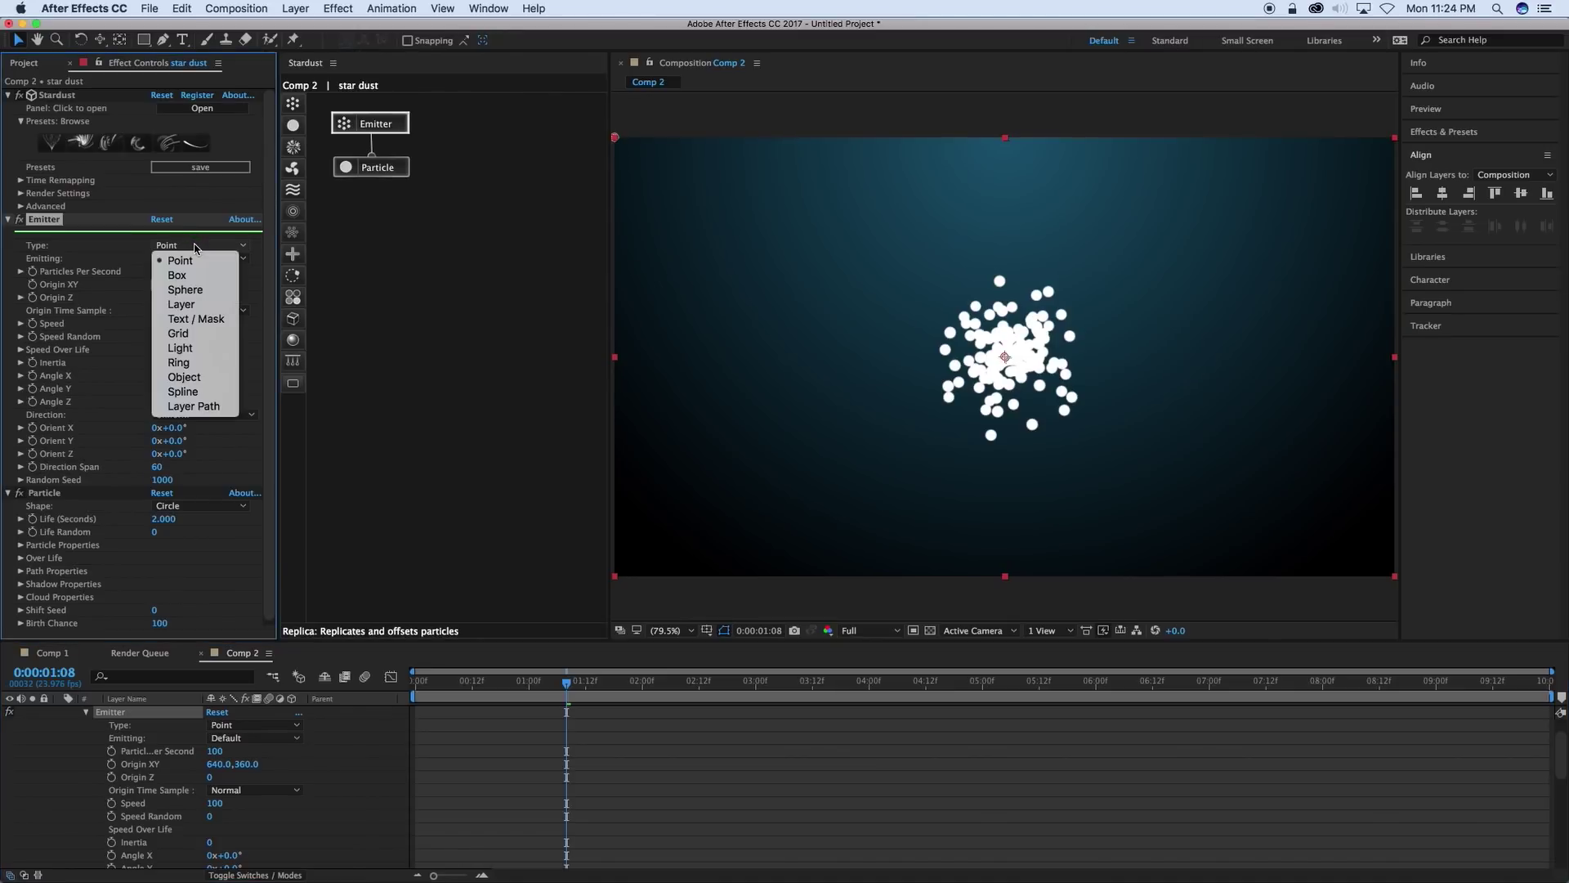
pyautogui.click(202, 294)
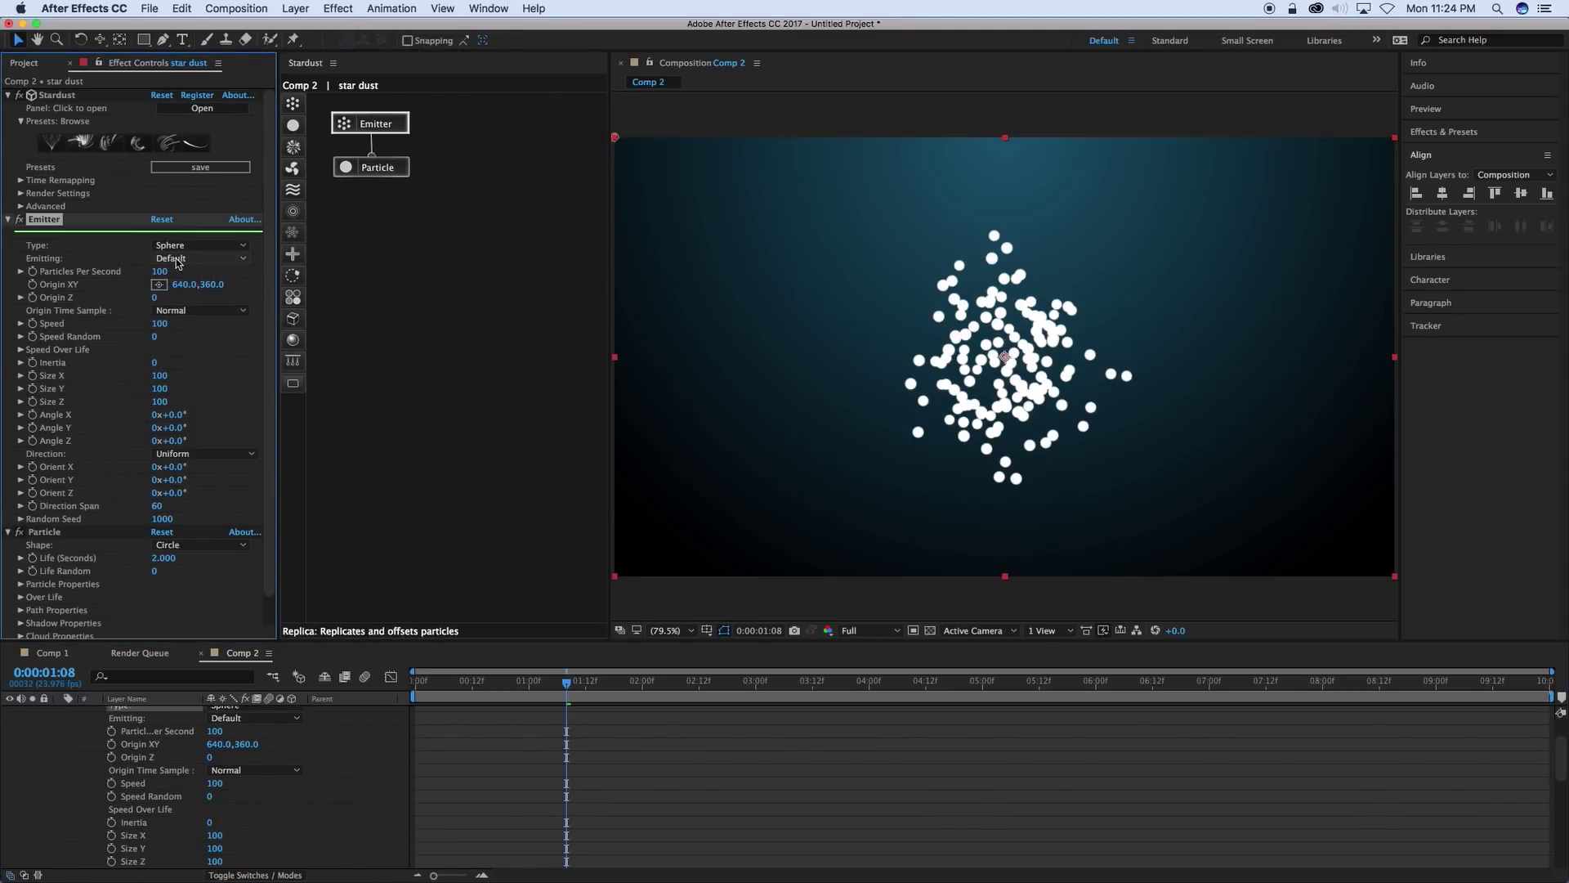
pyautogui.click(194, 260)
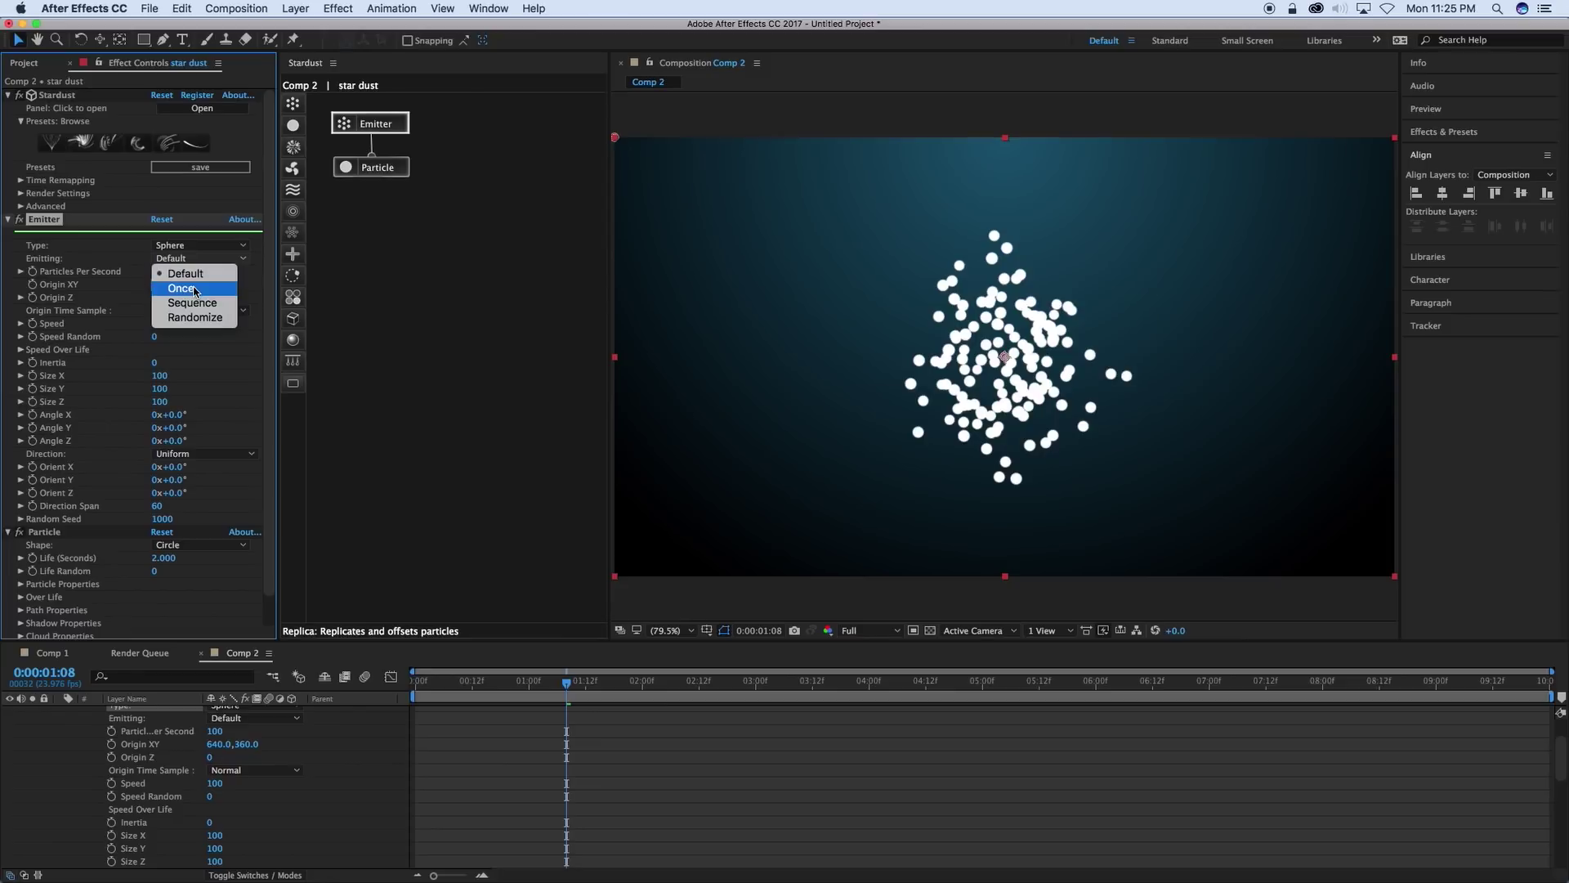
pyautogui.click(197, 288)
# Set the particle life to 19.1 seconds, and the emitter's particles per second to 4810 and speed to 0.
pyautogui.click(395, 167)
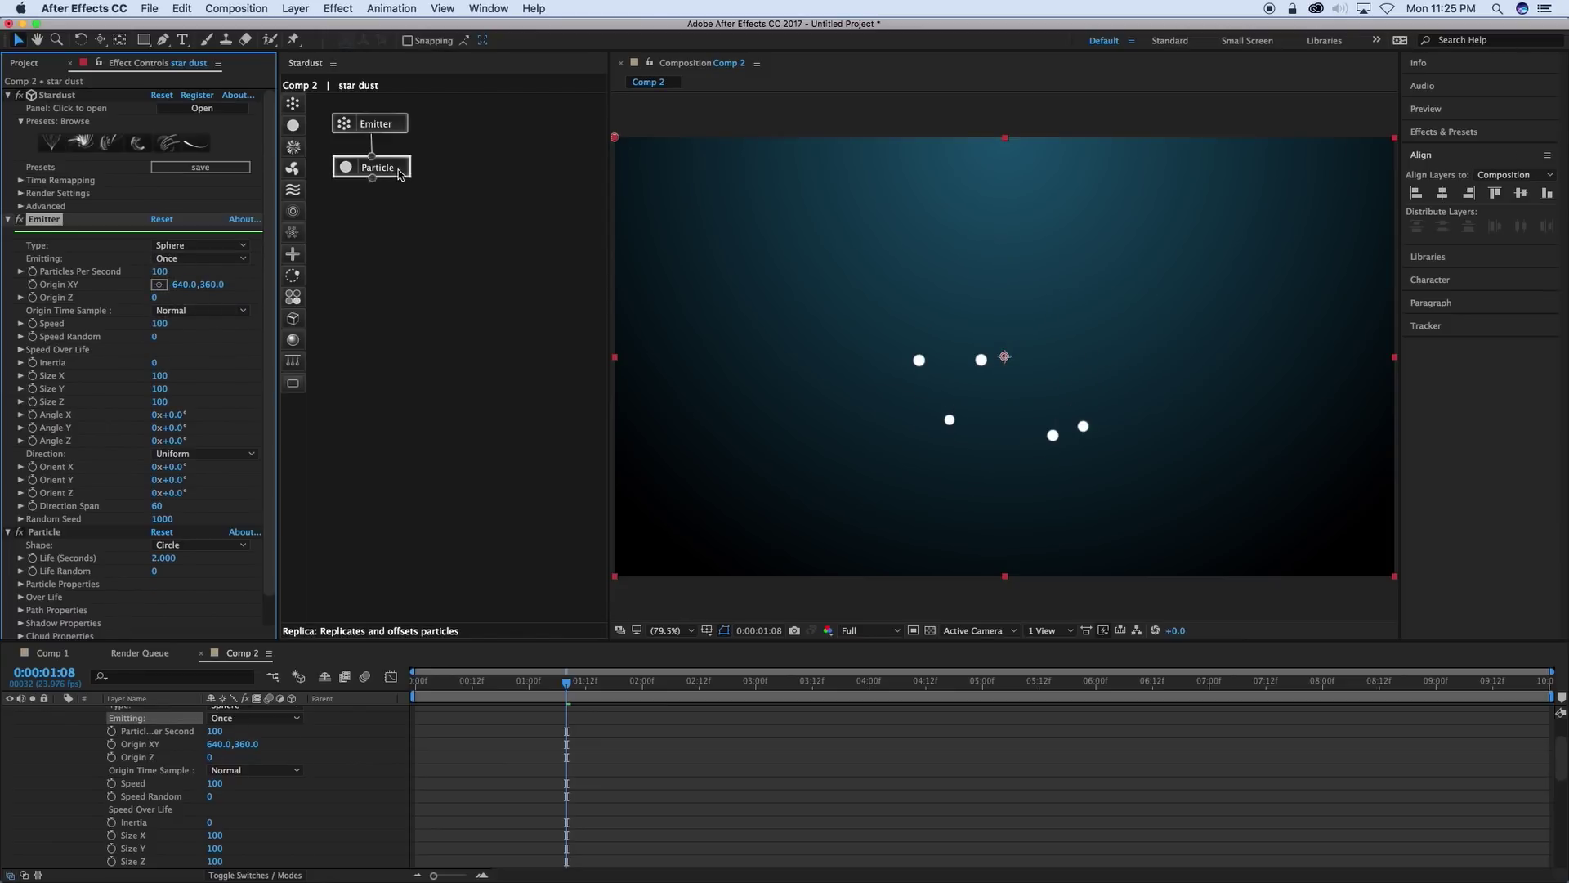
pyautogui.moveTo(156, 568); pyautogui.dragTo(293, 571)
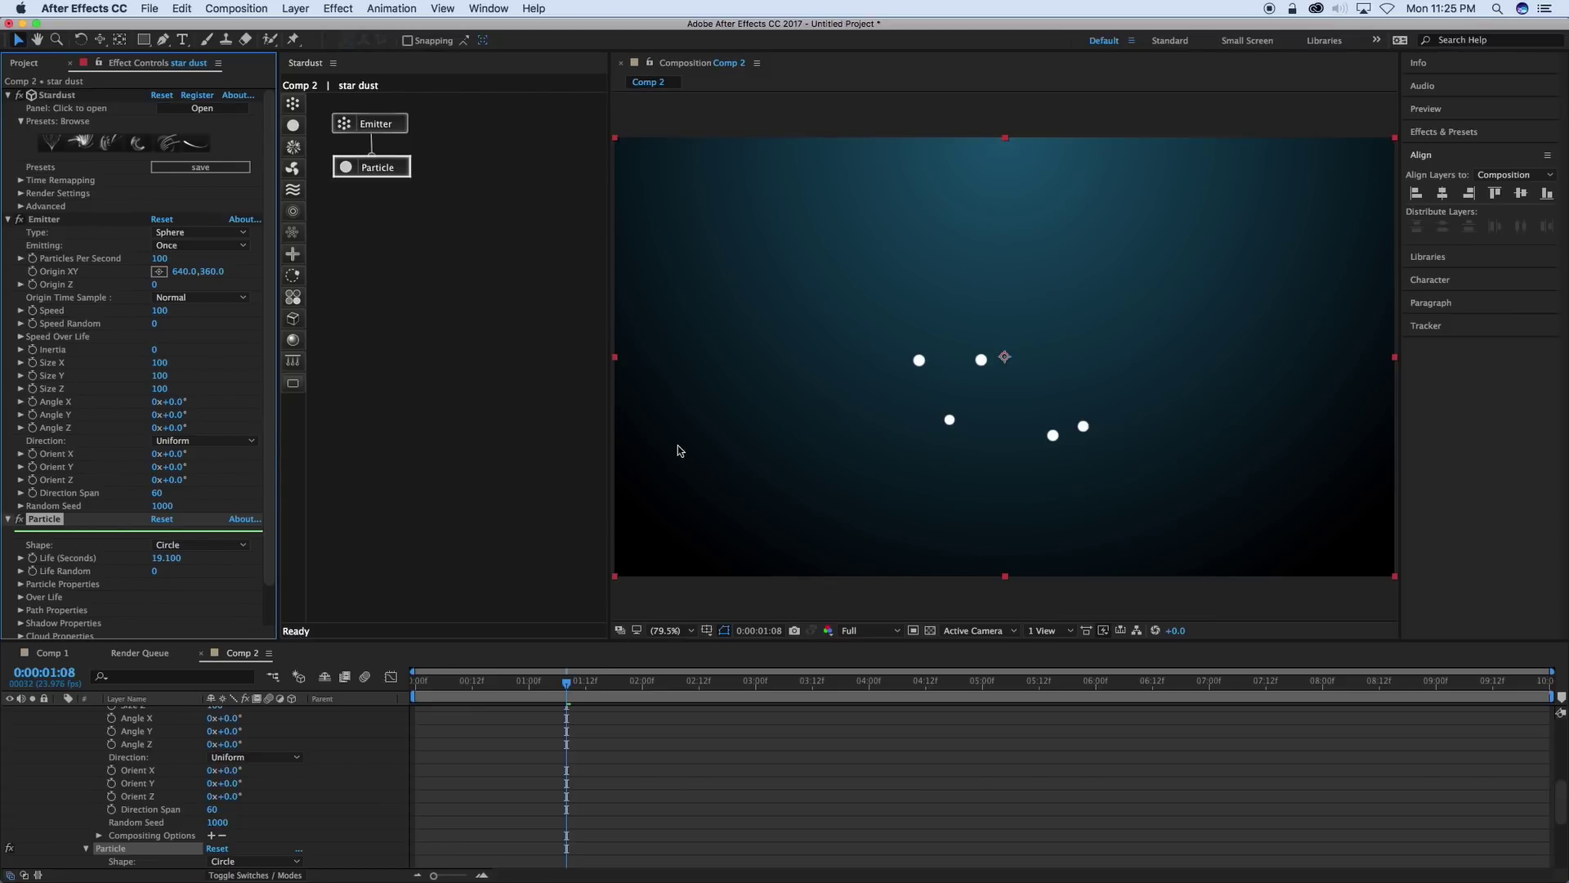
pyautogui.moveTo(160, 258); pyautogui.dragTo(564, 319)
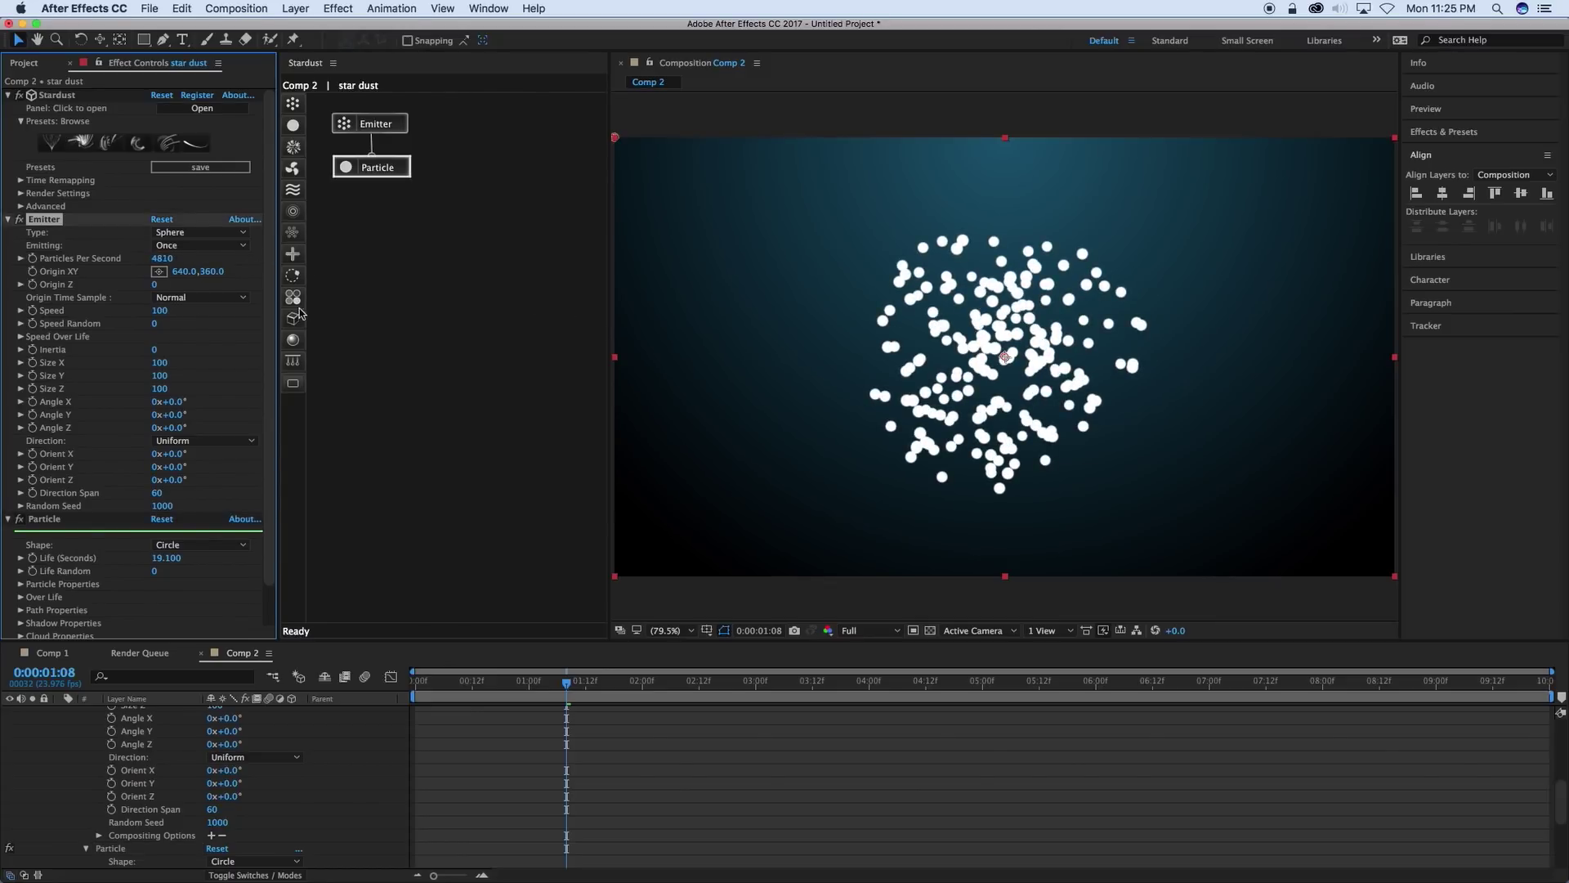
pyautogui.click(159, 310)
pyautogui.write('0')
pyautogui.press('Return')
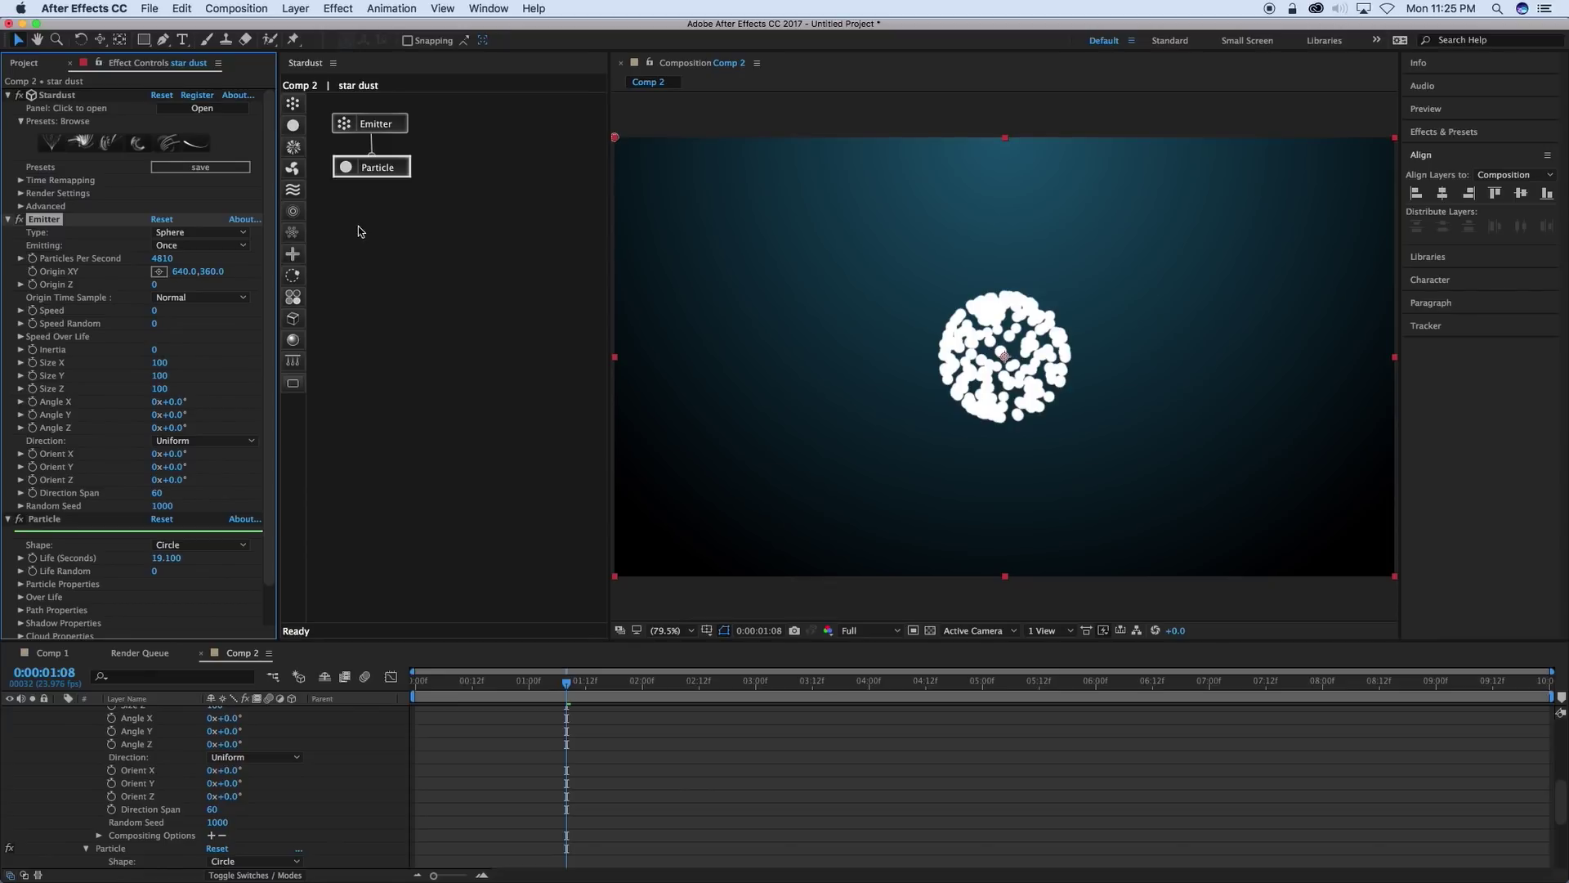
# Add a Replica node connected to the Particle node, with Scale X, Y and Z offsets of 100.100 and 1173 replicates.
pyautogui.moveTo(292, 232); pyautogui.dragTo(372, 175)
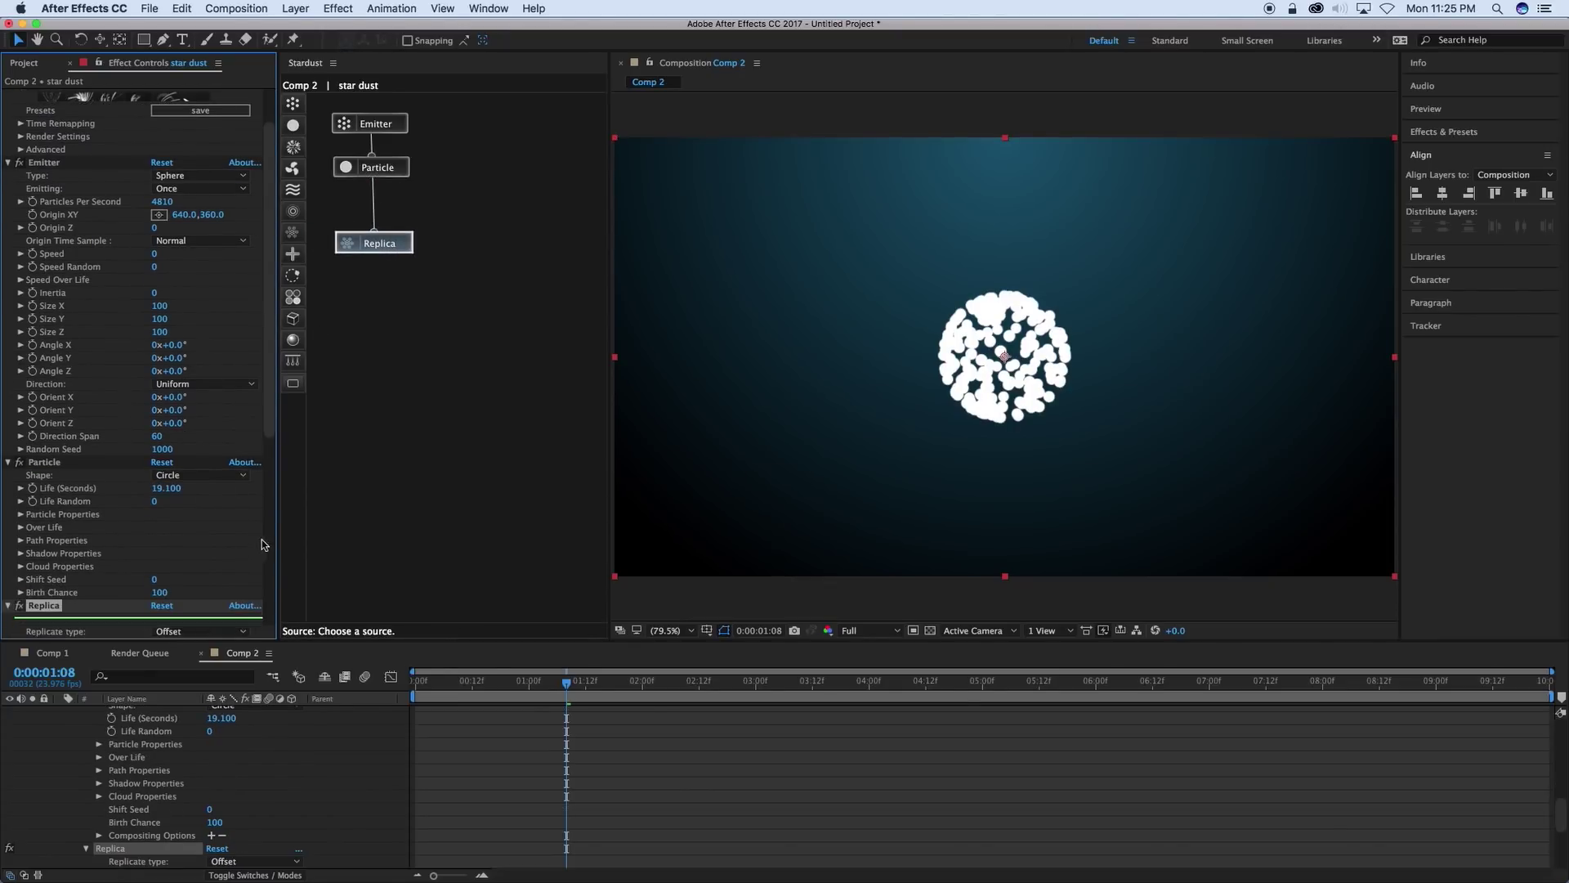
pyautogui.scroll(-8, 196, 397)
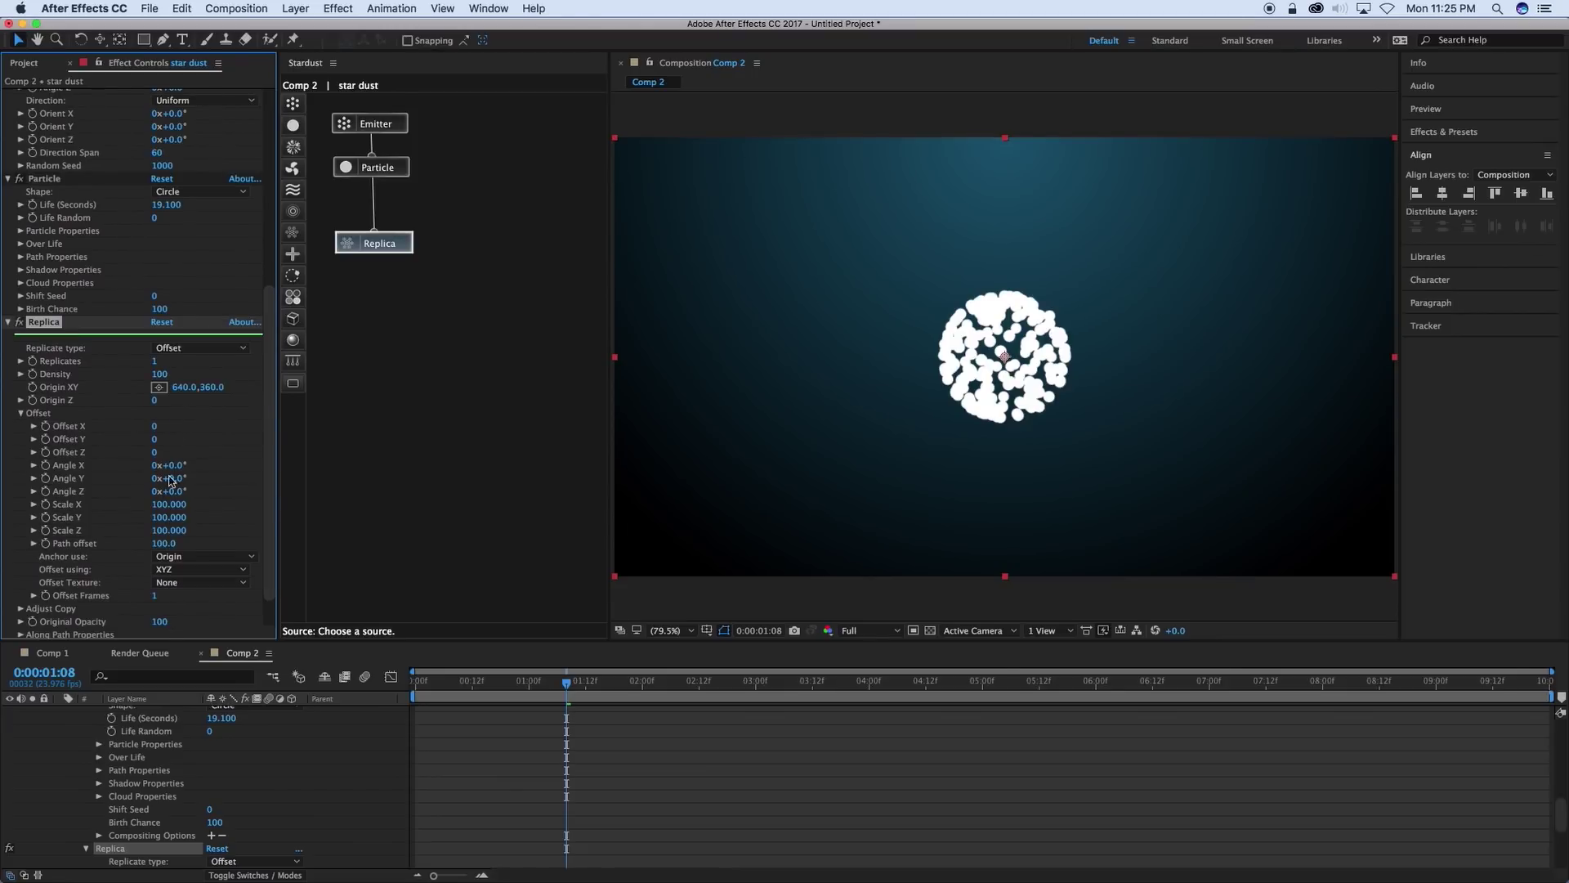
pyautogui.click(160, 505)
pyautogui.write('100.1')
pyautogui.press('Tab')
pyautogui.write('100.100')
pyautogui.press('Tab')
pyautogui.moveTo(156, 361); pyautogui.dragTo(1211, 522)
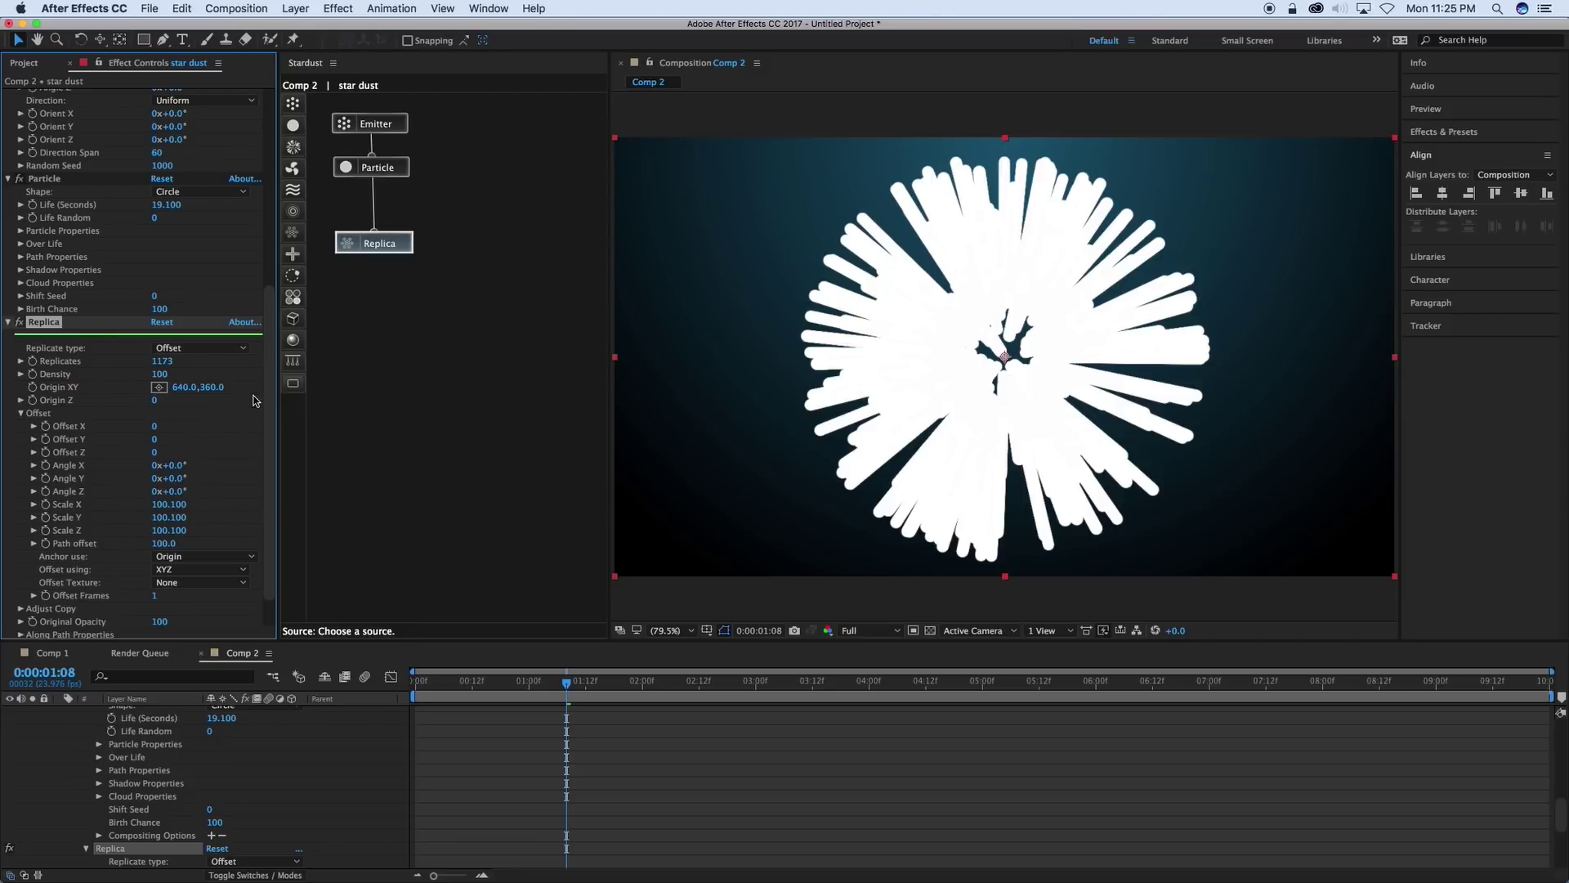
# Taper the Replica's Along Path Size curve so it runs linearly from full size down to 0 at the path's end.
pyautogui.scroll(-2, 268, 385)
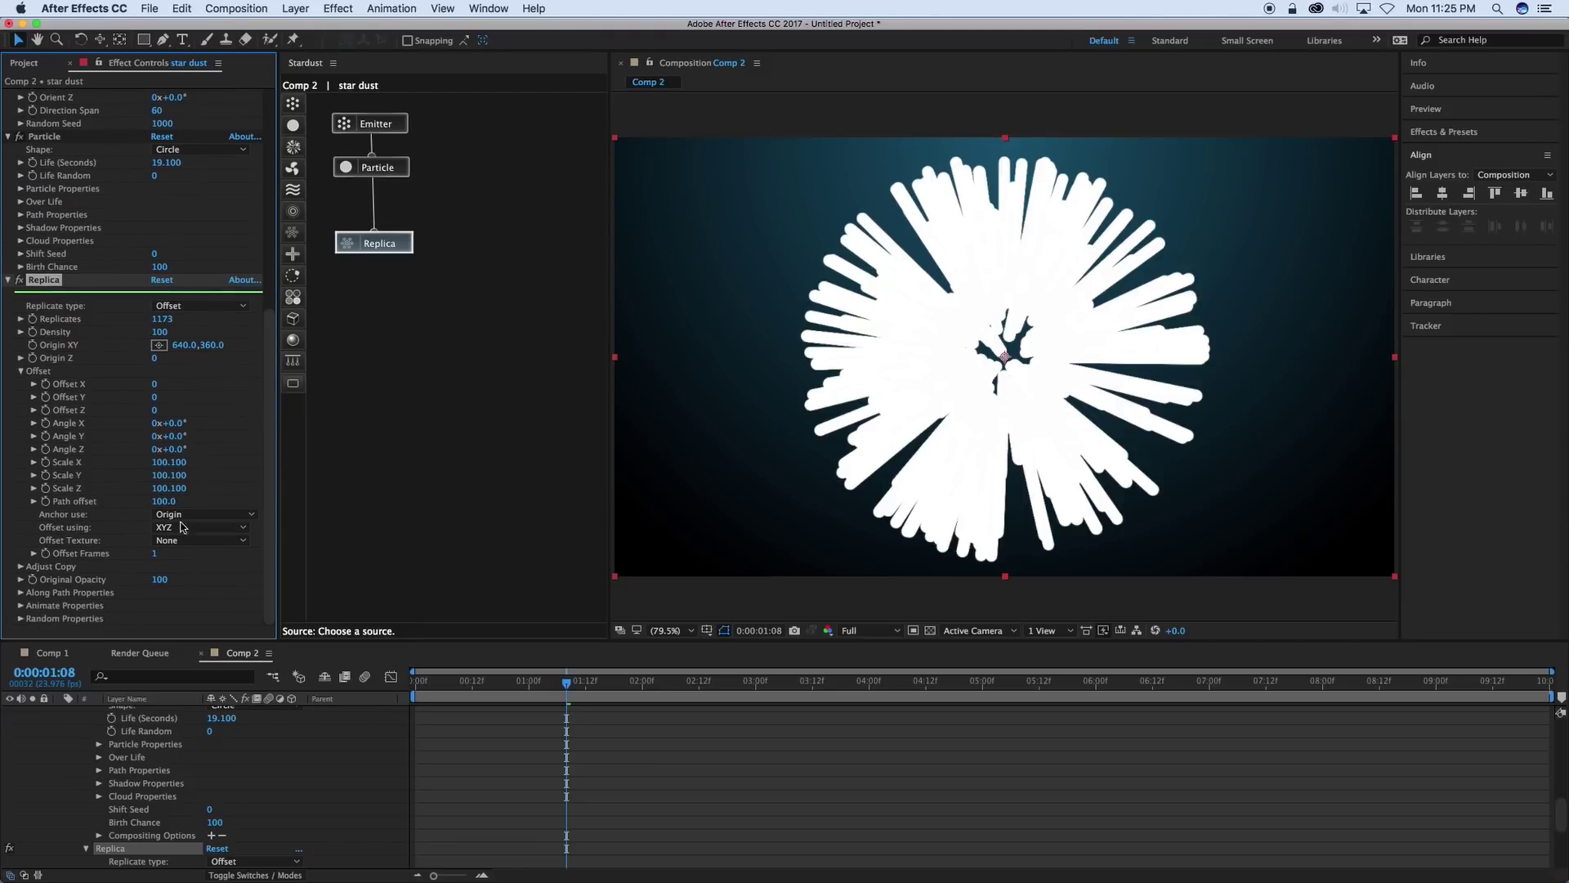
pyautogui.click(21, 592)
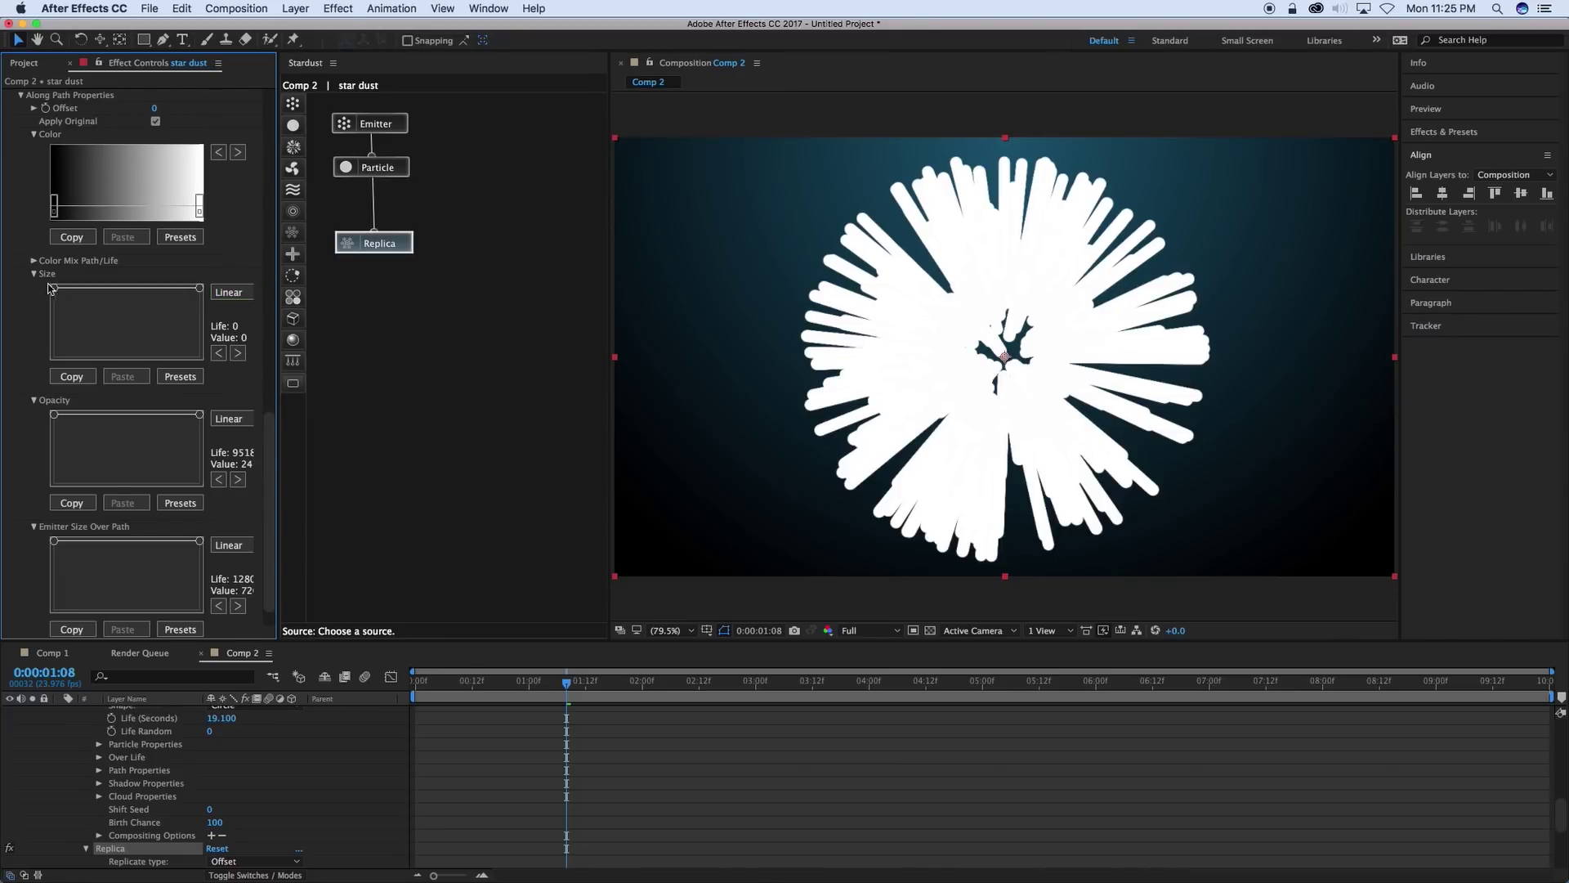
pyautogui.moveTo(200, 289); pyautogui.dragTo(200, 356)
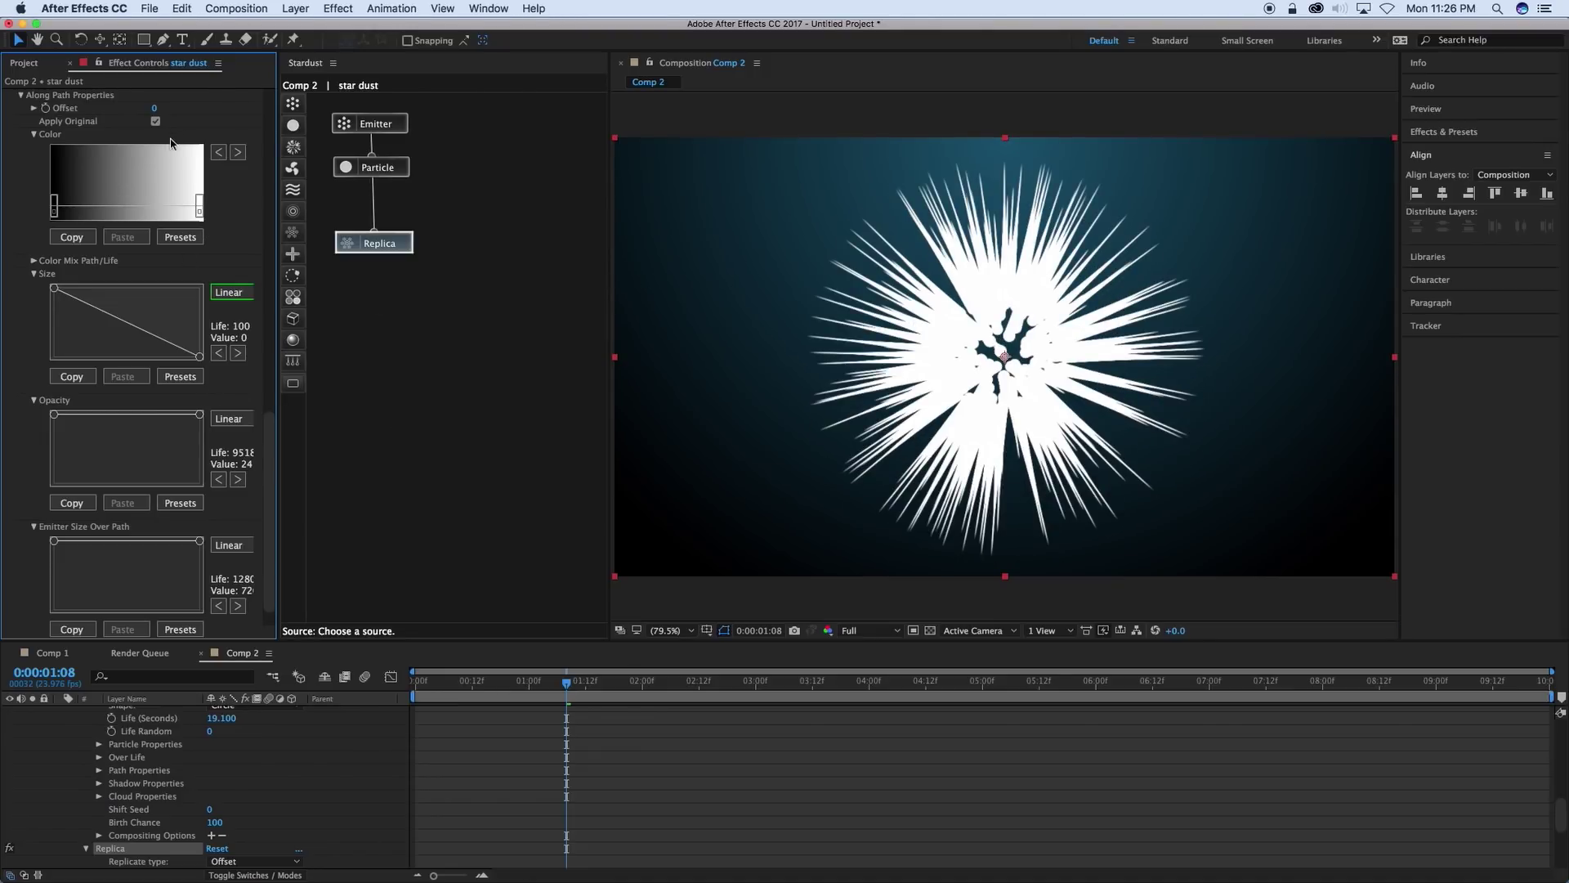
# Lower both end points of the Replica's Color Mix Path/Life curve to 0.
pyautogui.click(34, 261)
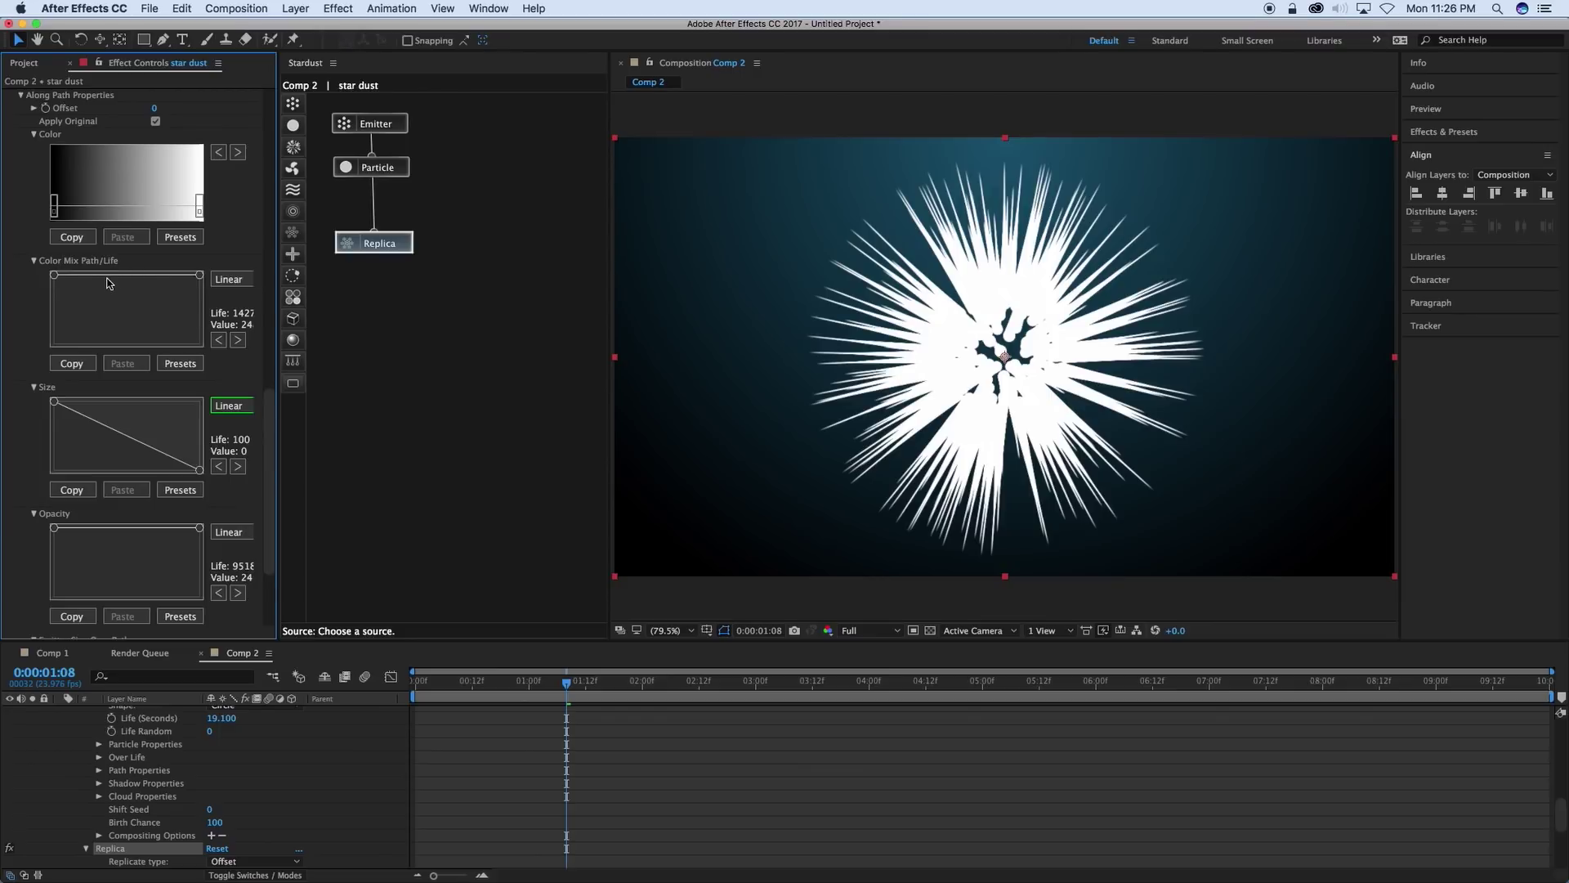
pyautogui.moveTo(107, 278); pyautogui.dragTo(53, 374)
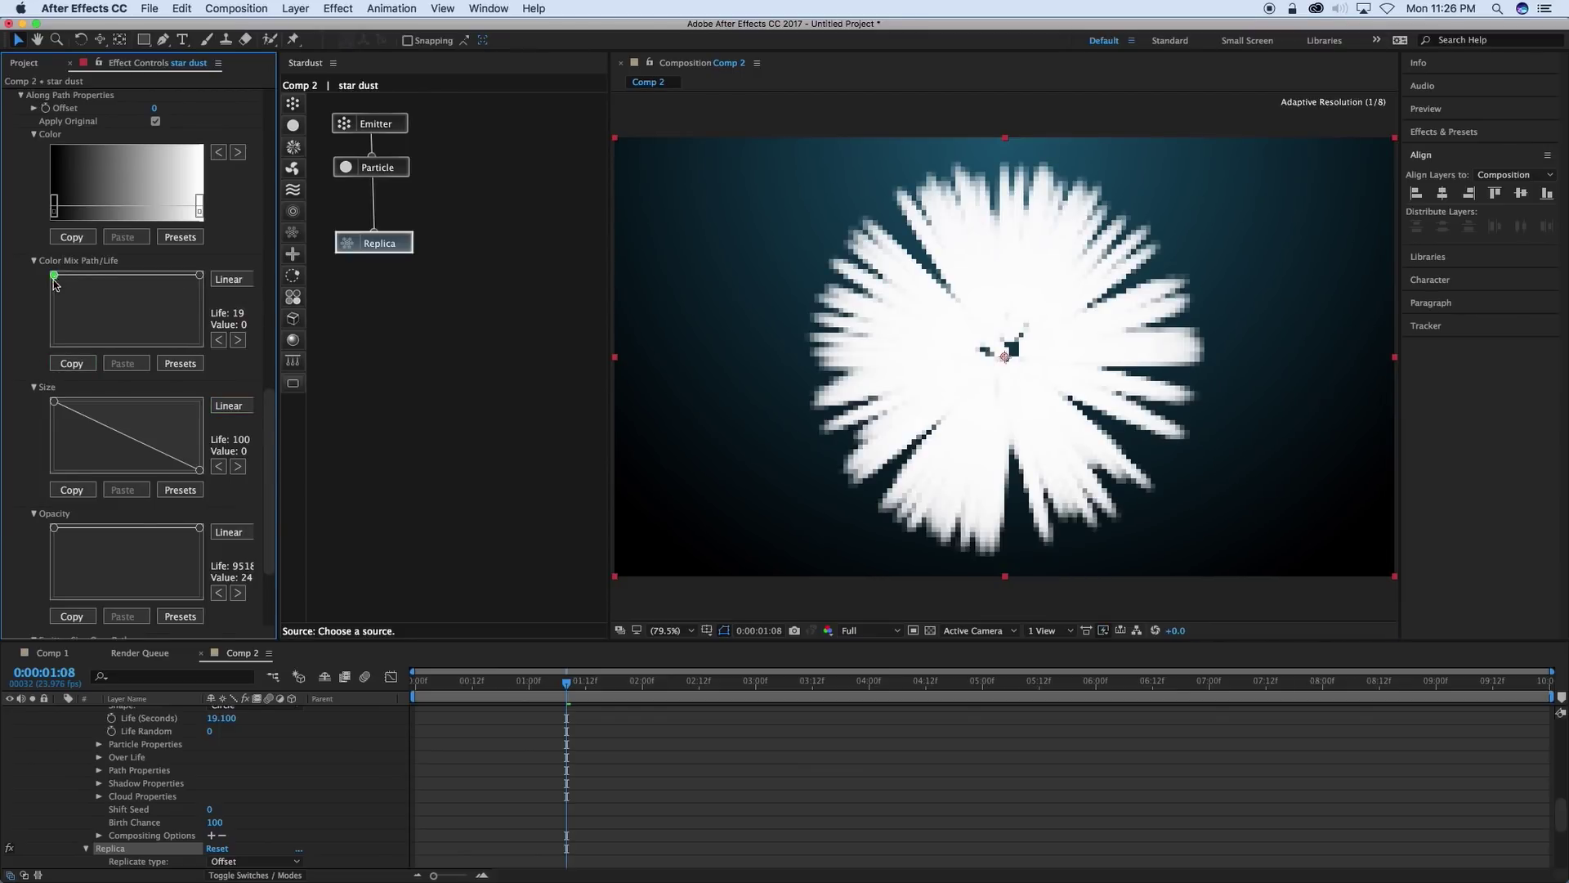
pyautogui.moveTo(54, 279); pyautogui.dragTo(41, 367)
pyautogui.moveTo(199, 276); pyautogui.dragTo(216, 387)
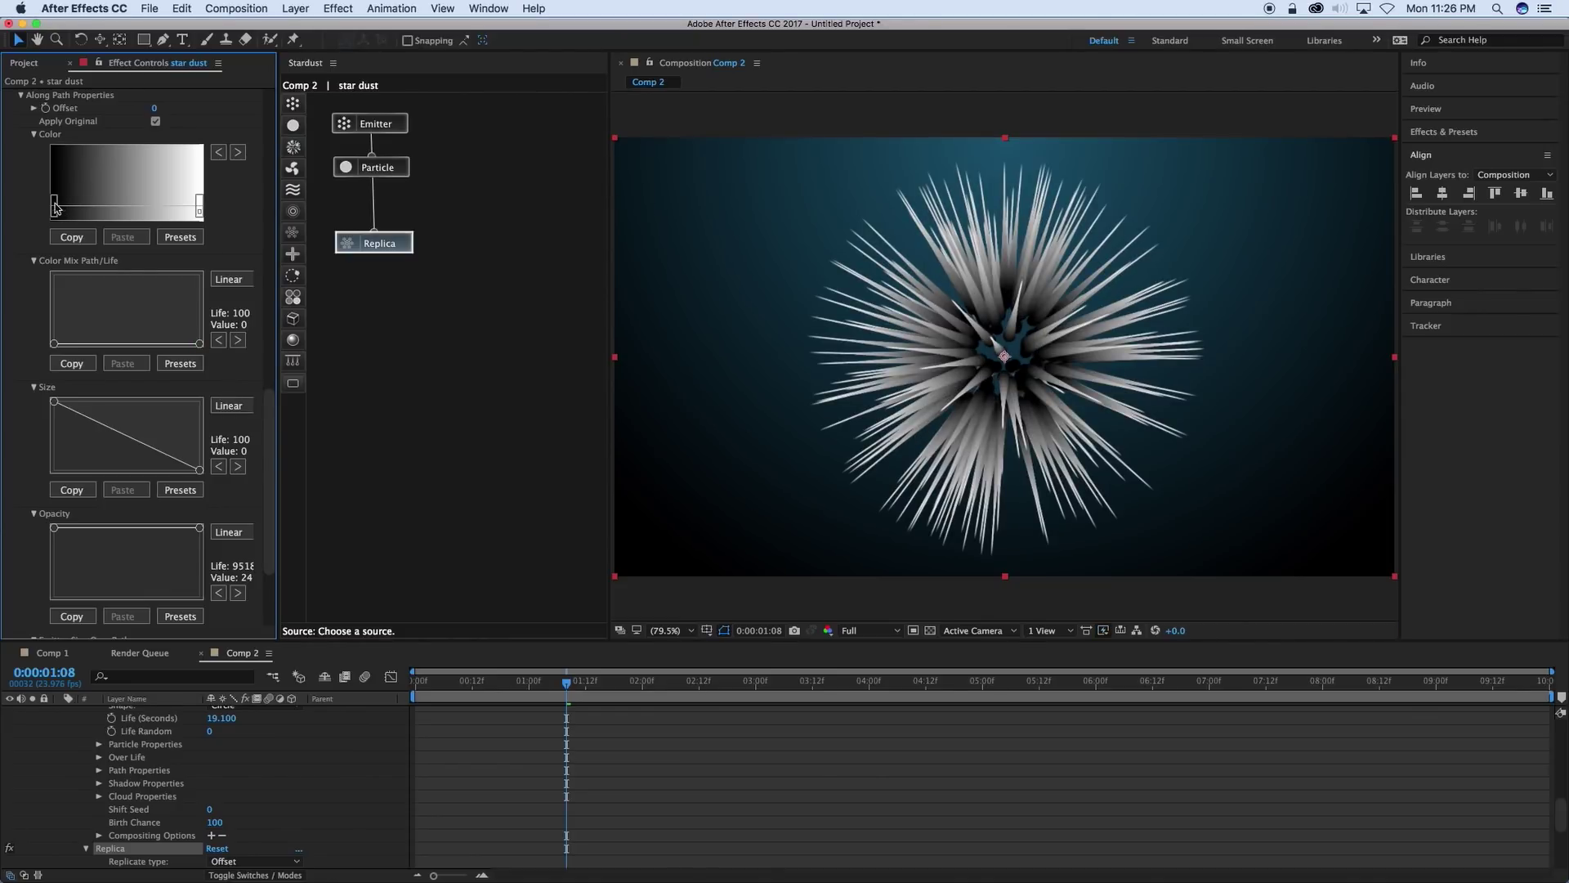
# Apply the Color 05 gradient preset to the Replica's Along Path color.
pyautogui.click(180, 237)
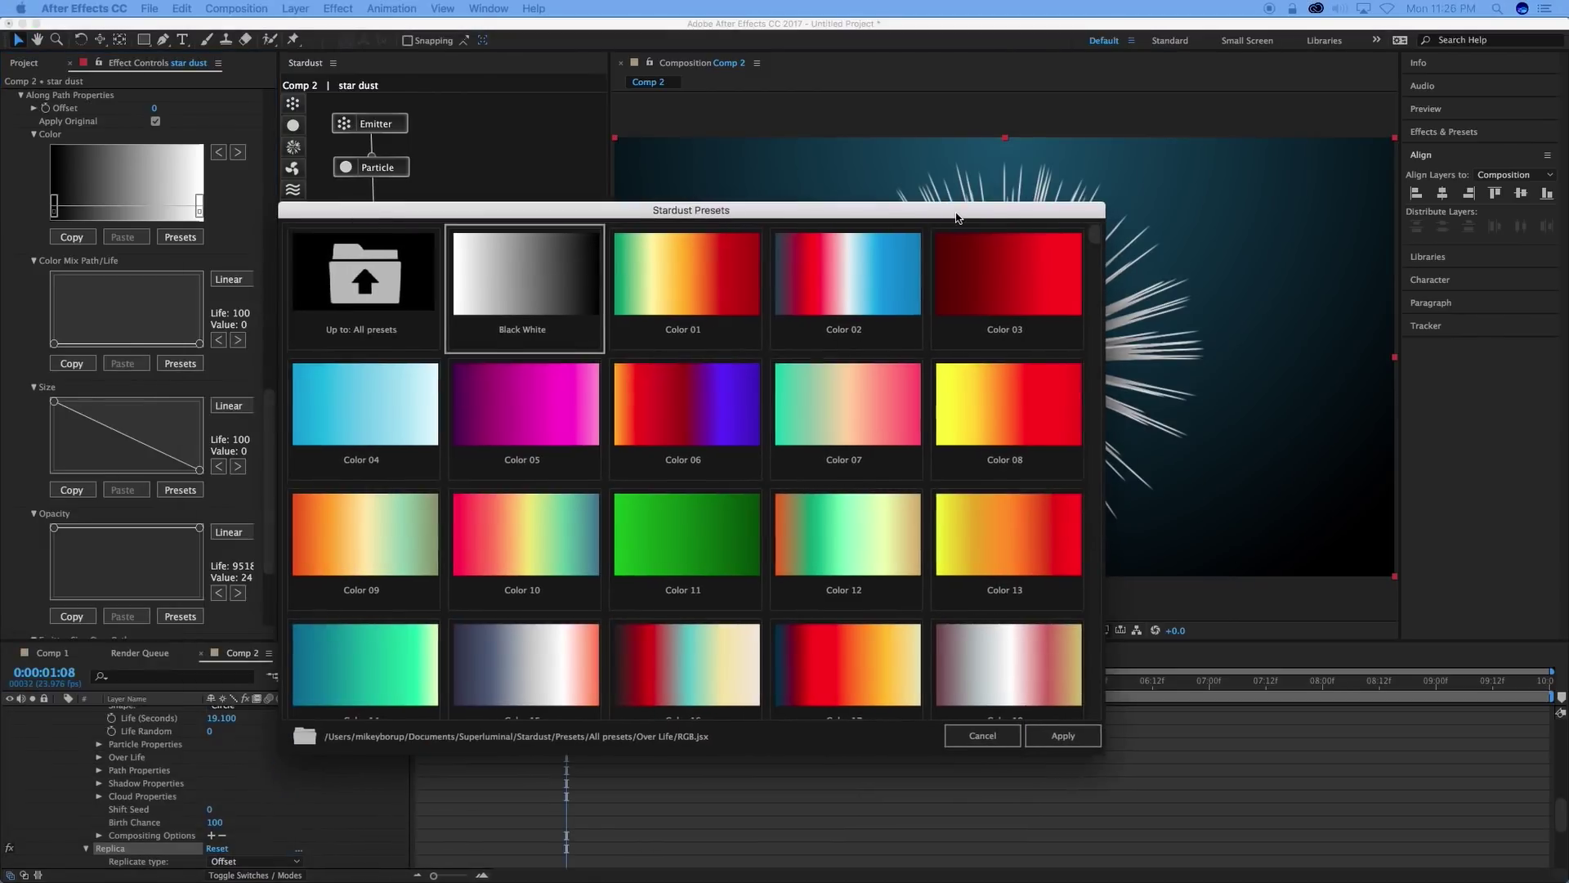
pyautogui.click(530, 395)
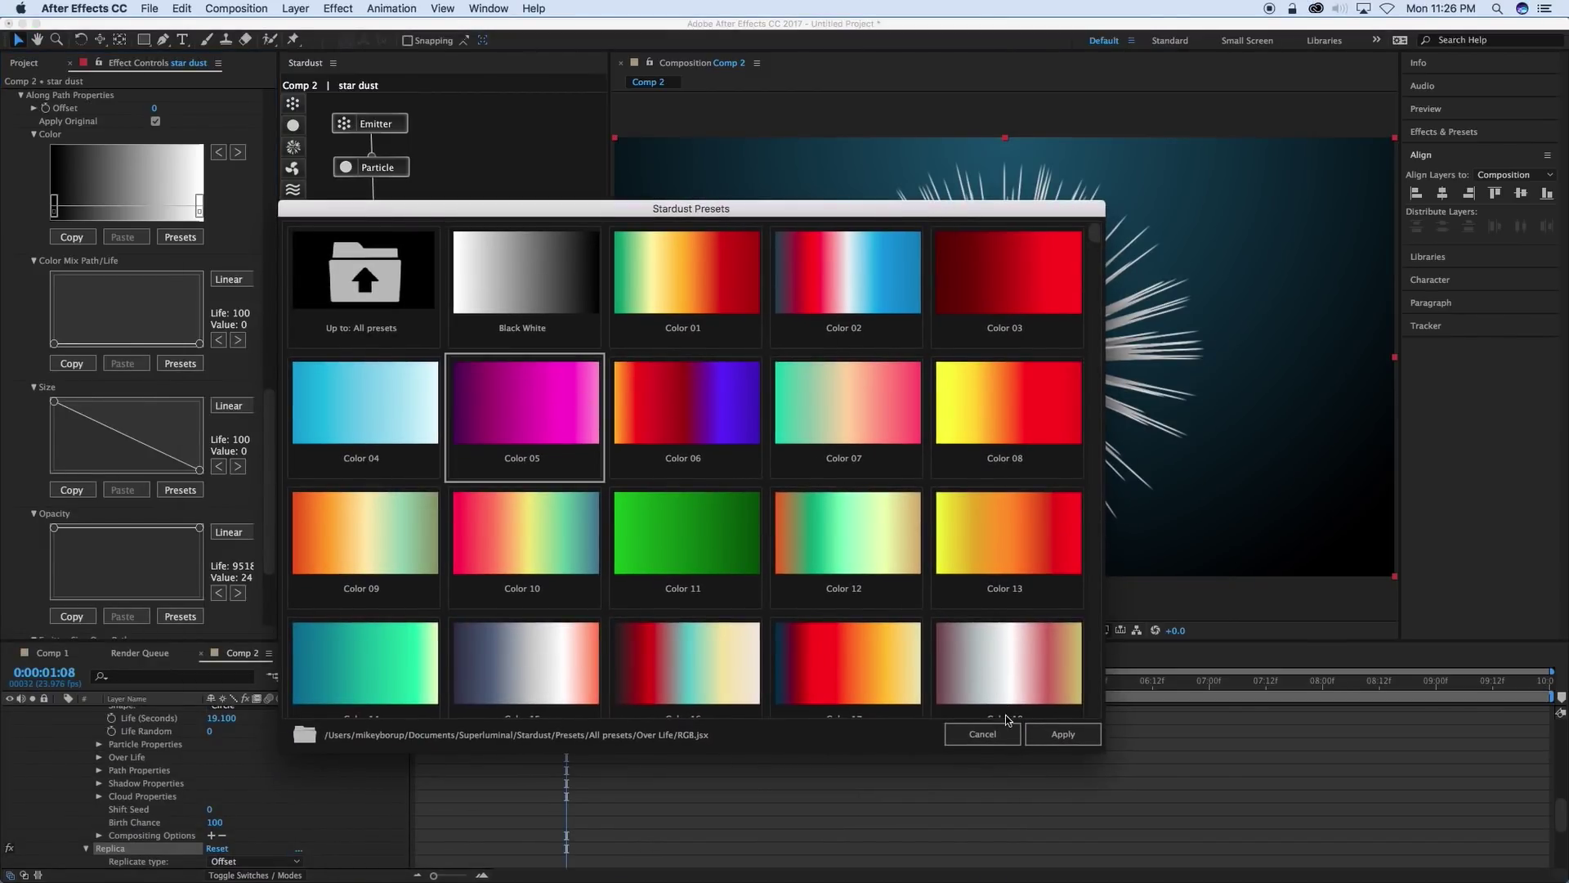
pyautogui.click(1048, 732)
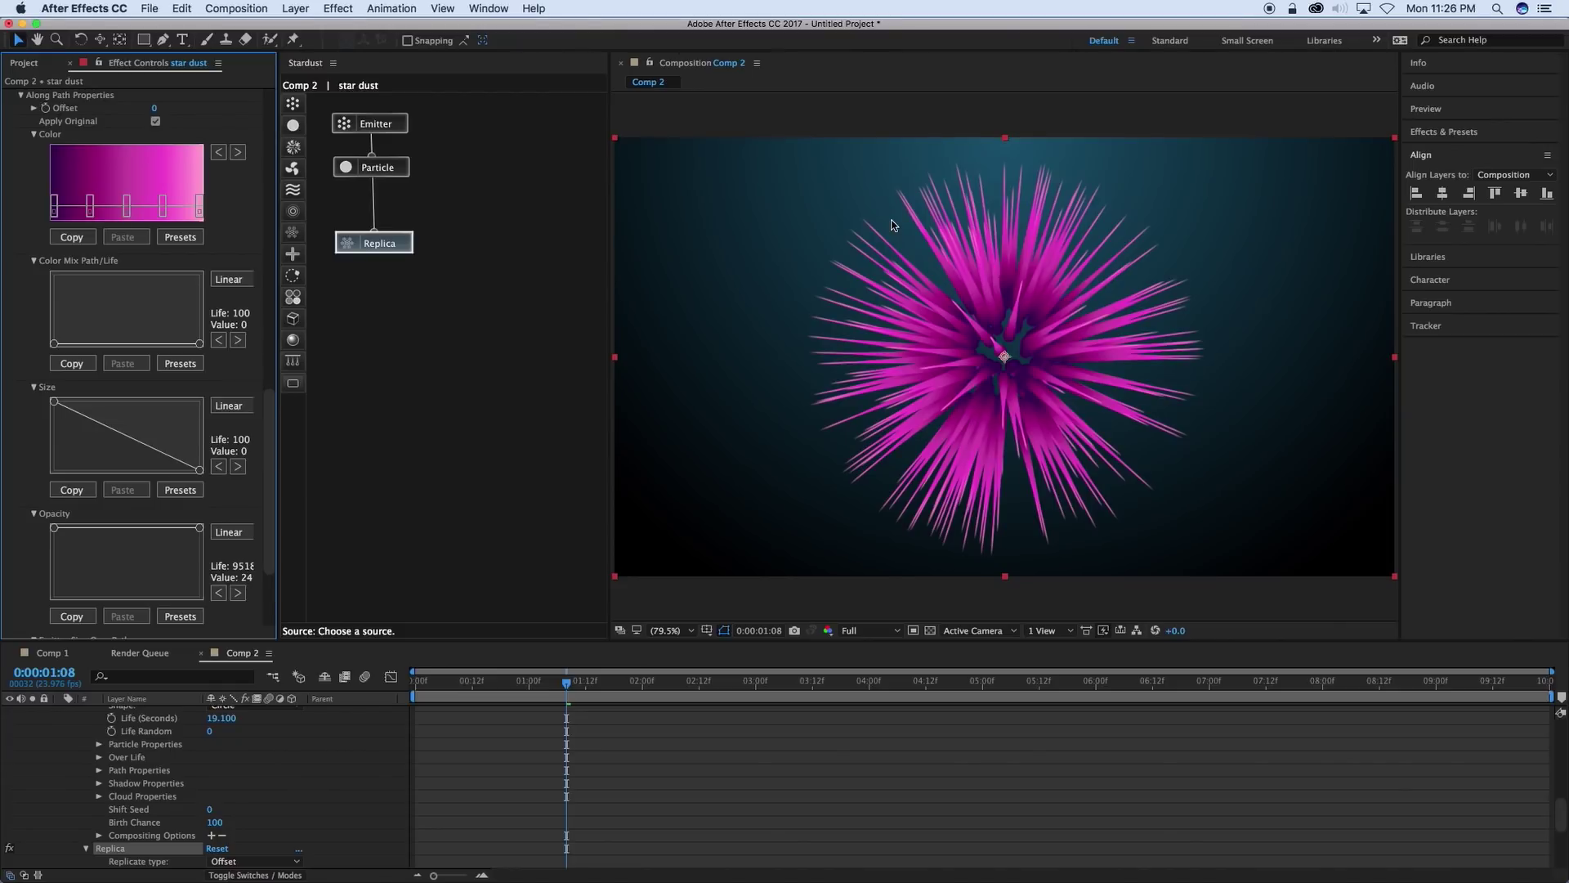
# Add a Turbulence node connected after the Replica node and select it for editing.
pyautogui.click(375, 243)
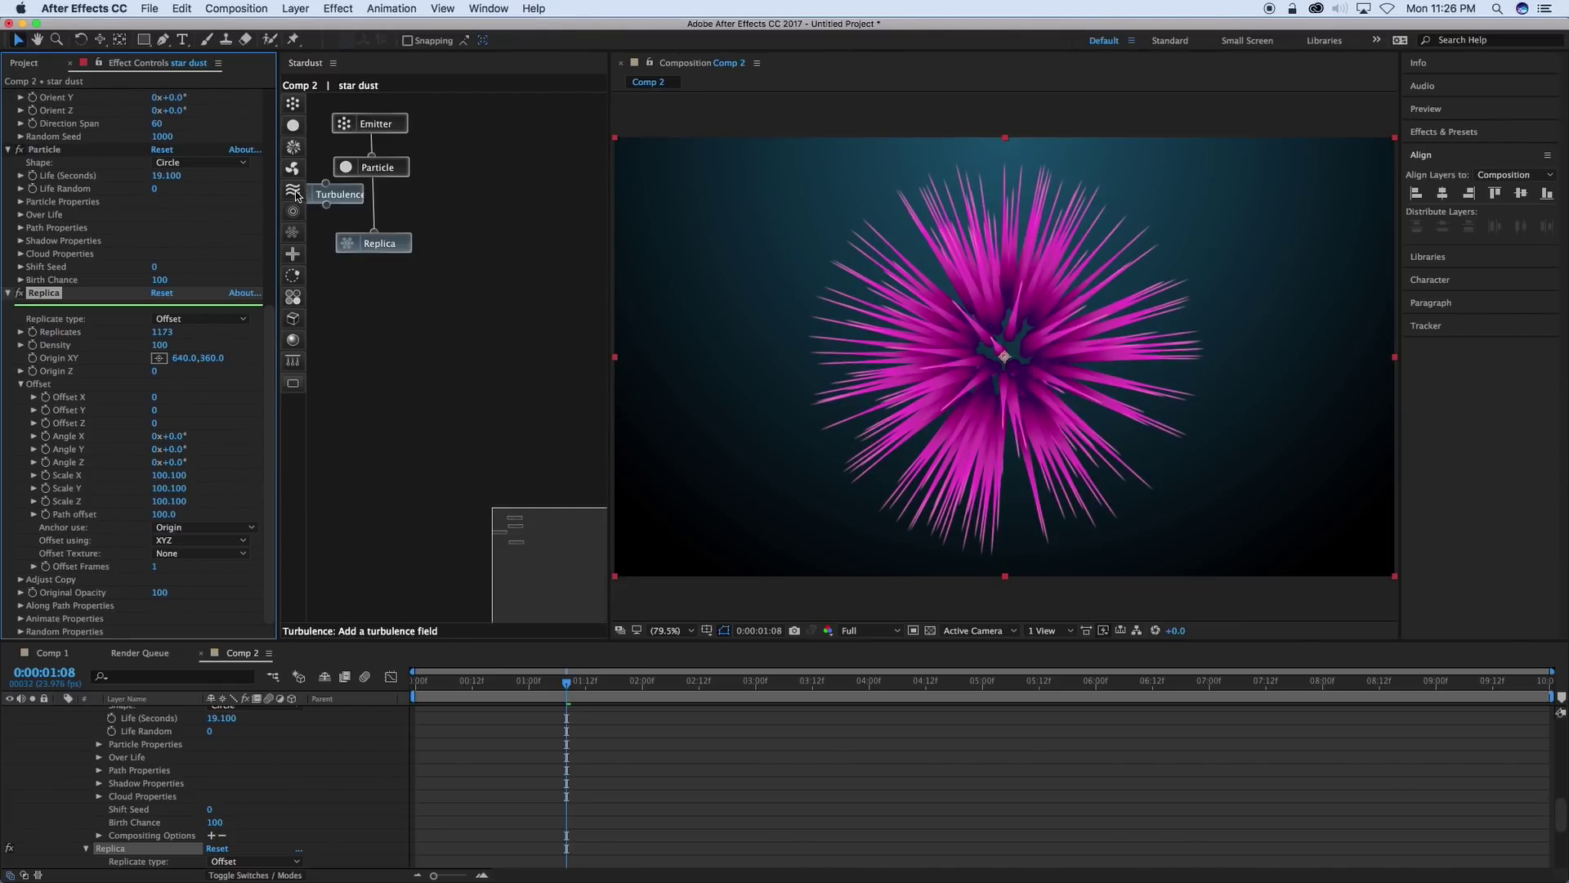
pyautogui.moveTo(293, 188); pyautogui.dragTo(473, 321)
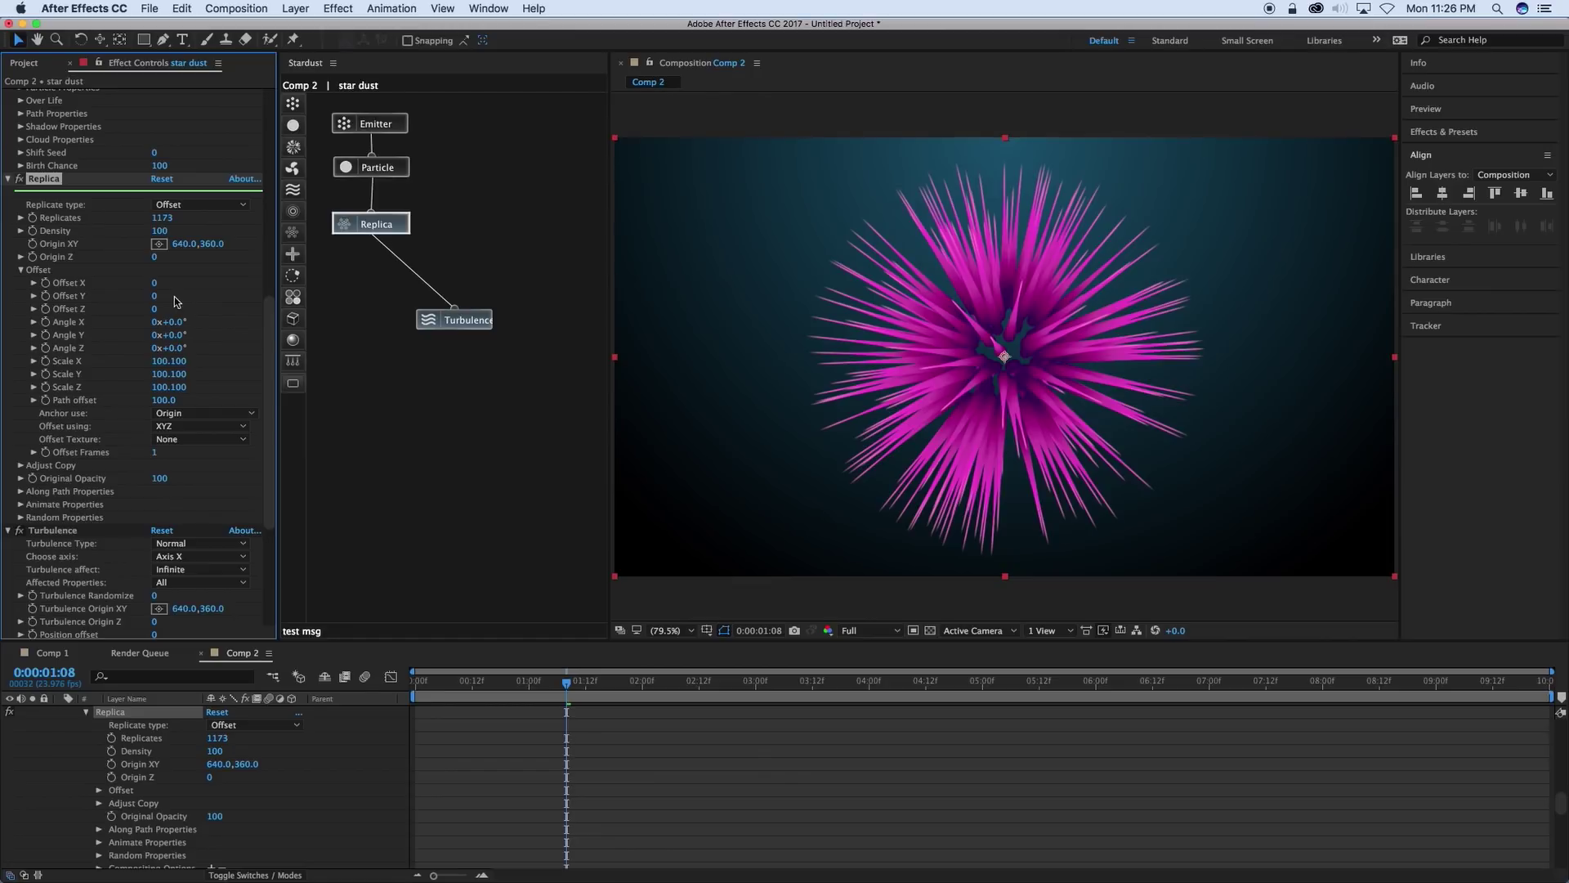
pyautogui.click(444, 317)
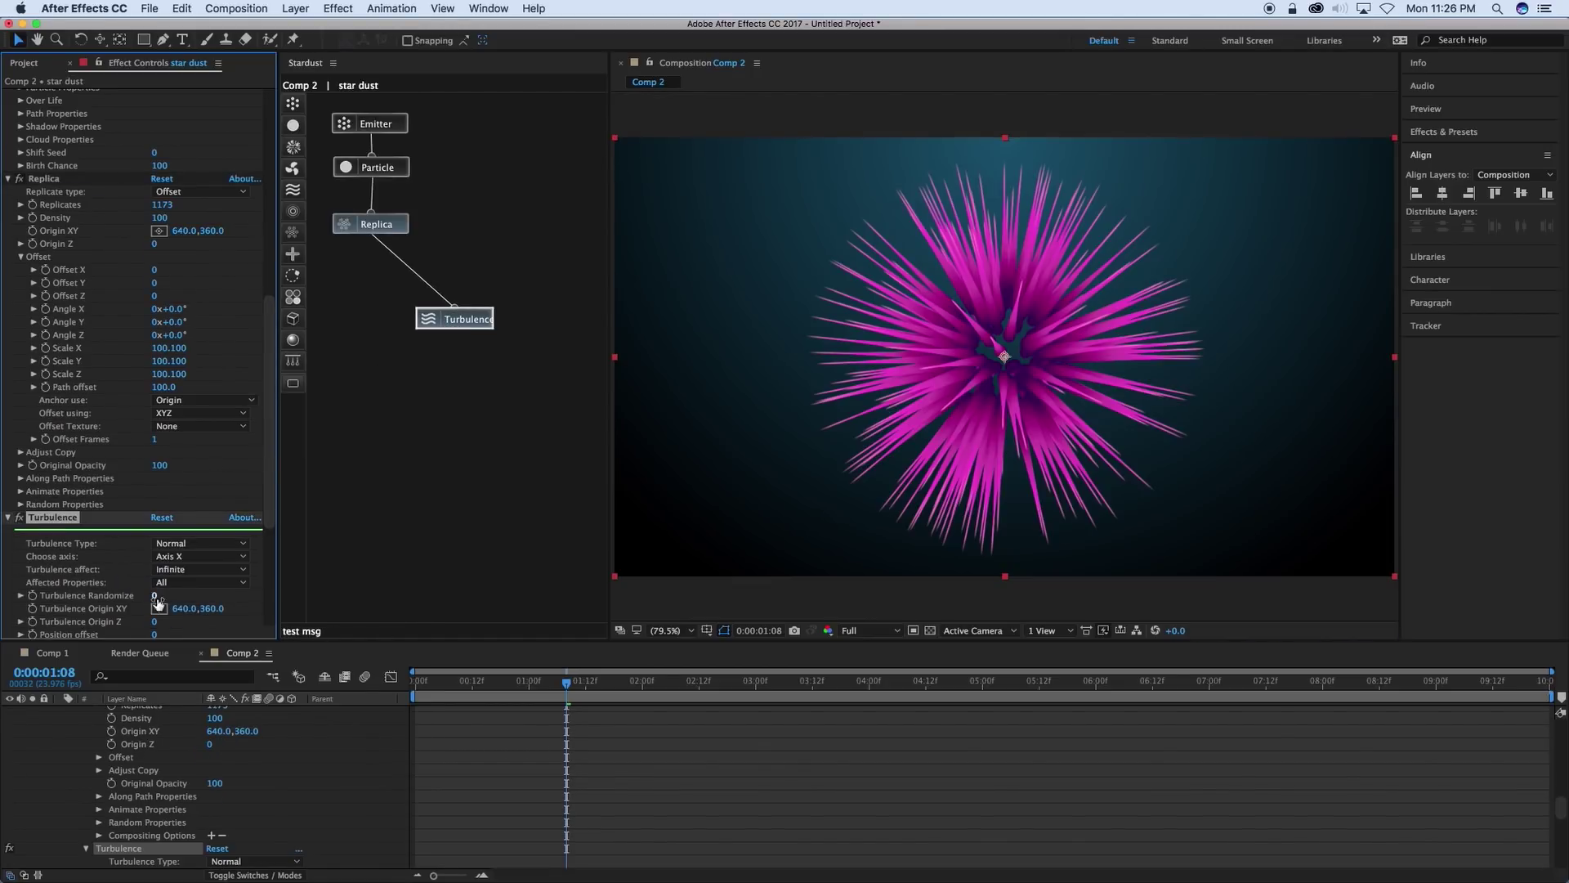
# Try position offsets of 90, 10 and 20 on the Turbulence node.
pyautogui.scroll(-5, 200, 483)
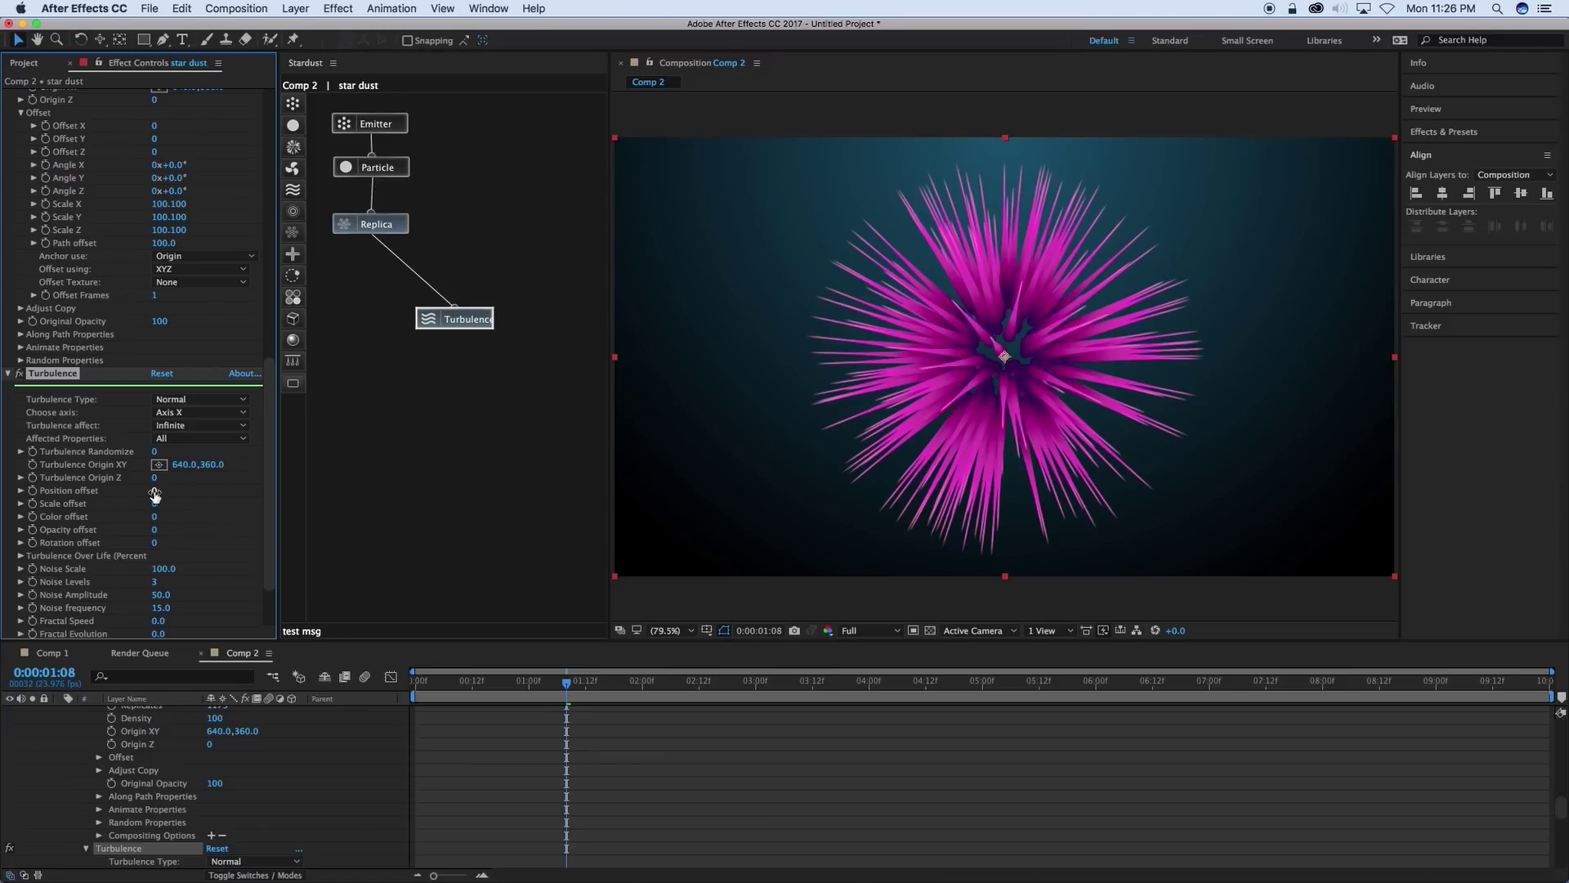
pyautogui.moveTo(155, 493); pyautogui.dragTo(228, 493)
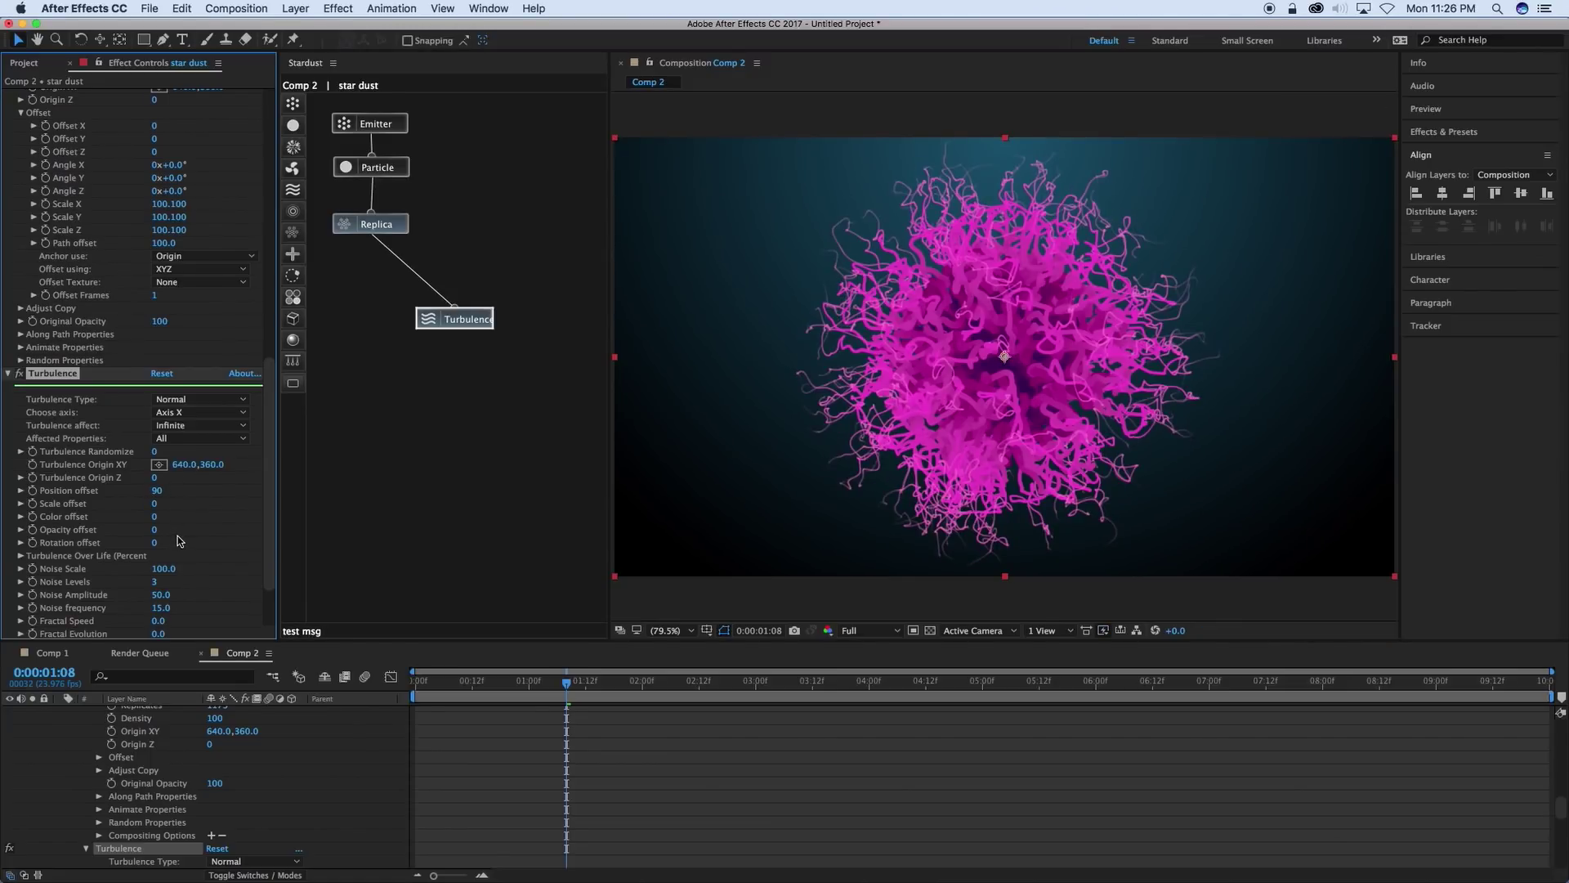
pyautogui.click(155, 490)
pyautogui.write('10')
pyautogui.click(204, 507)
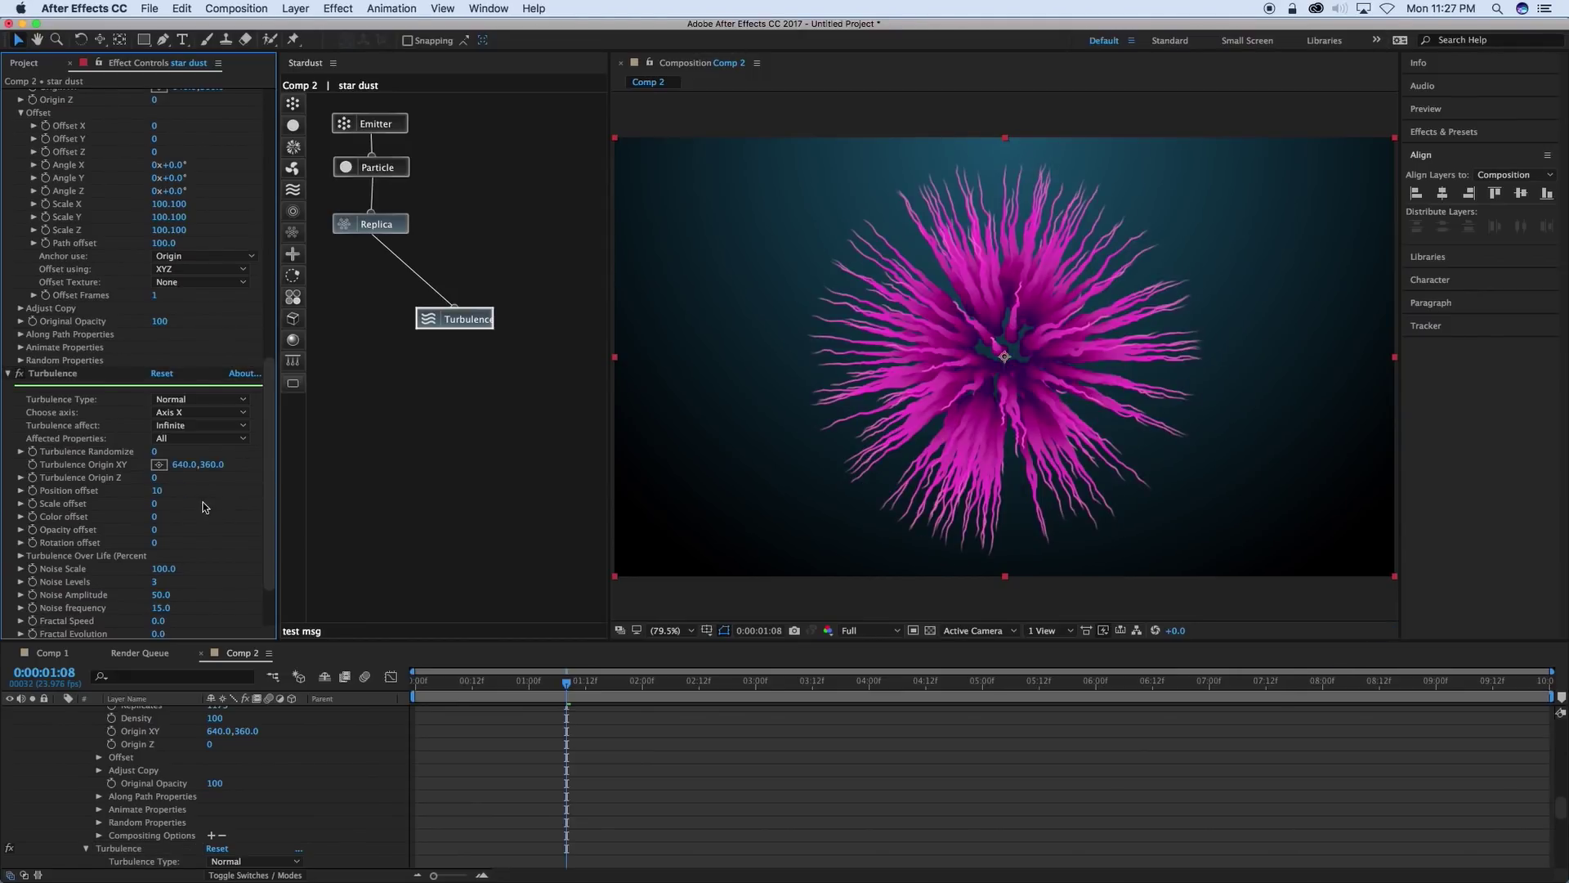
pyautogui.click(157, 492)
pyautogui.click(211, 520)
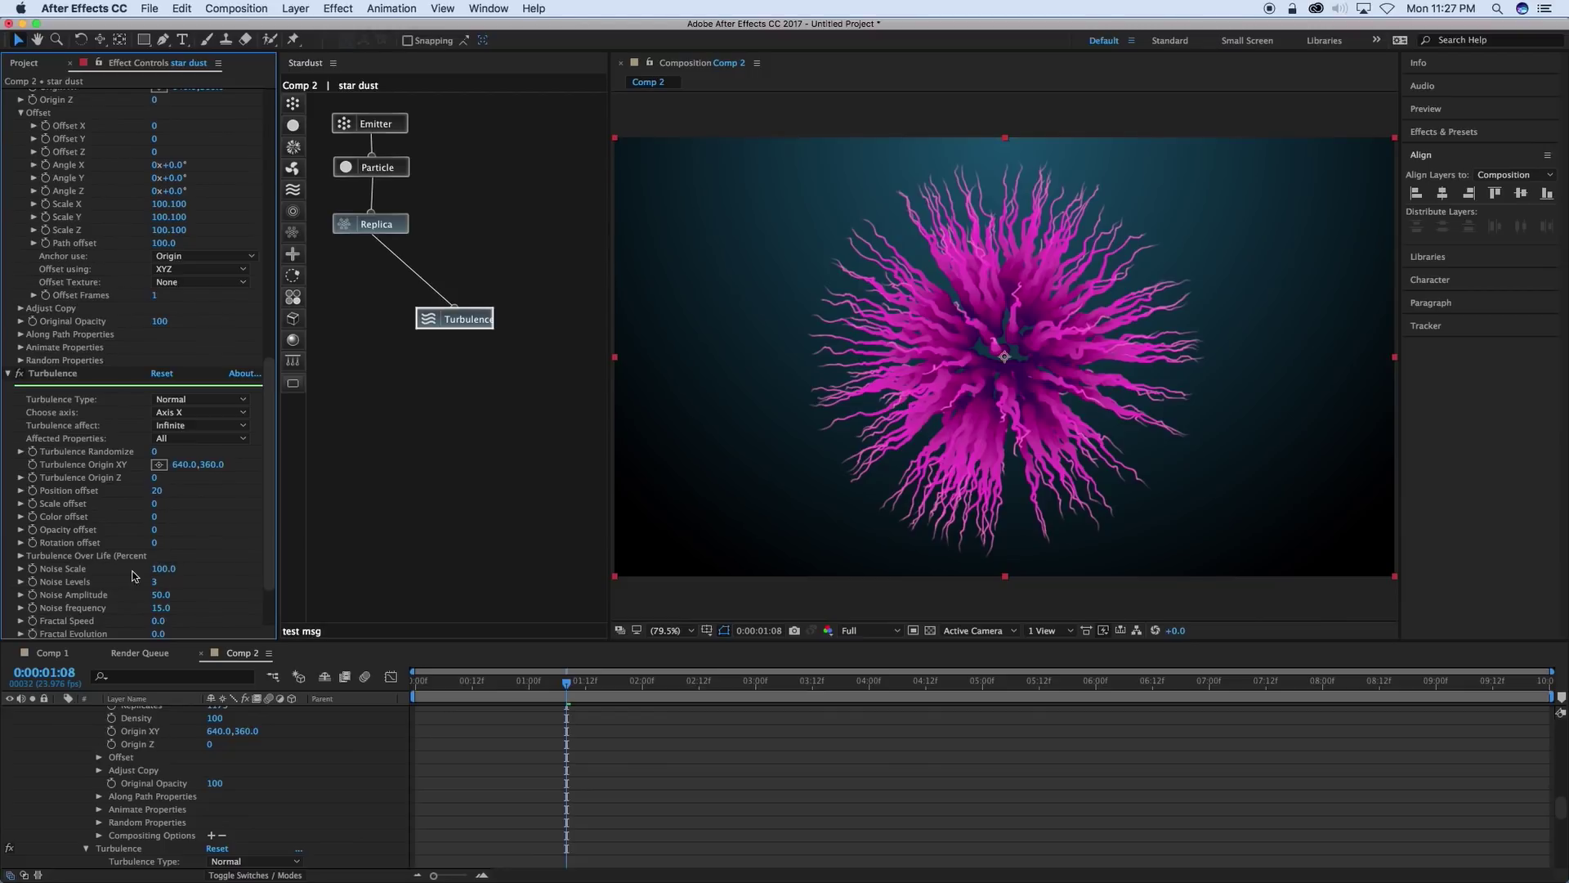
# Set the turbulence's noise scale to 800, position offset to 60 and fractal speed to 11, and preview the motion.
pyautogui.moveTo(157, 575); pyautogui.dragTo(187, 575)
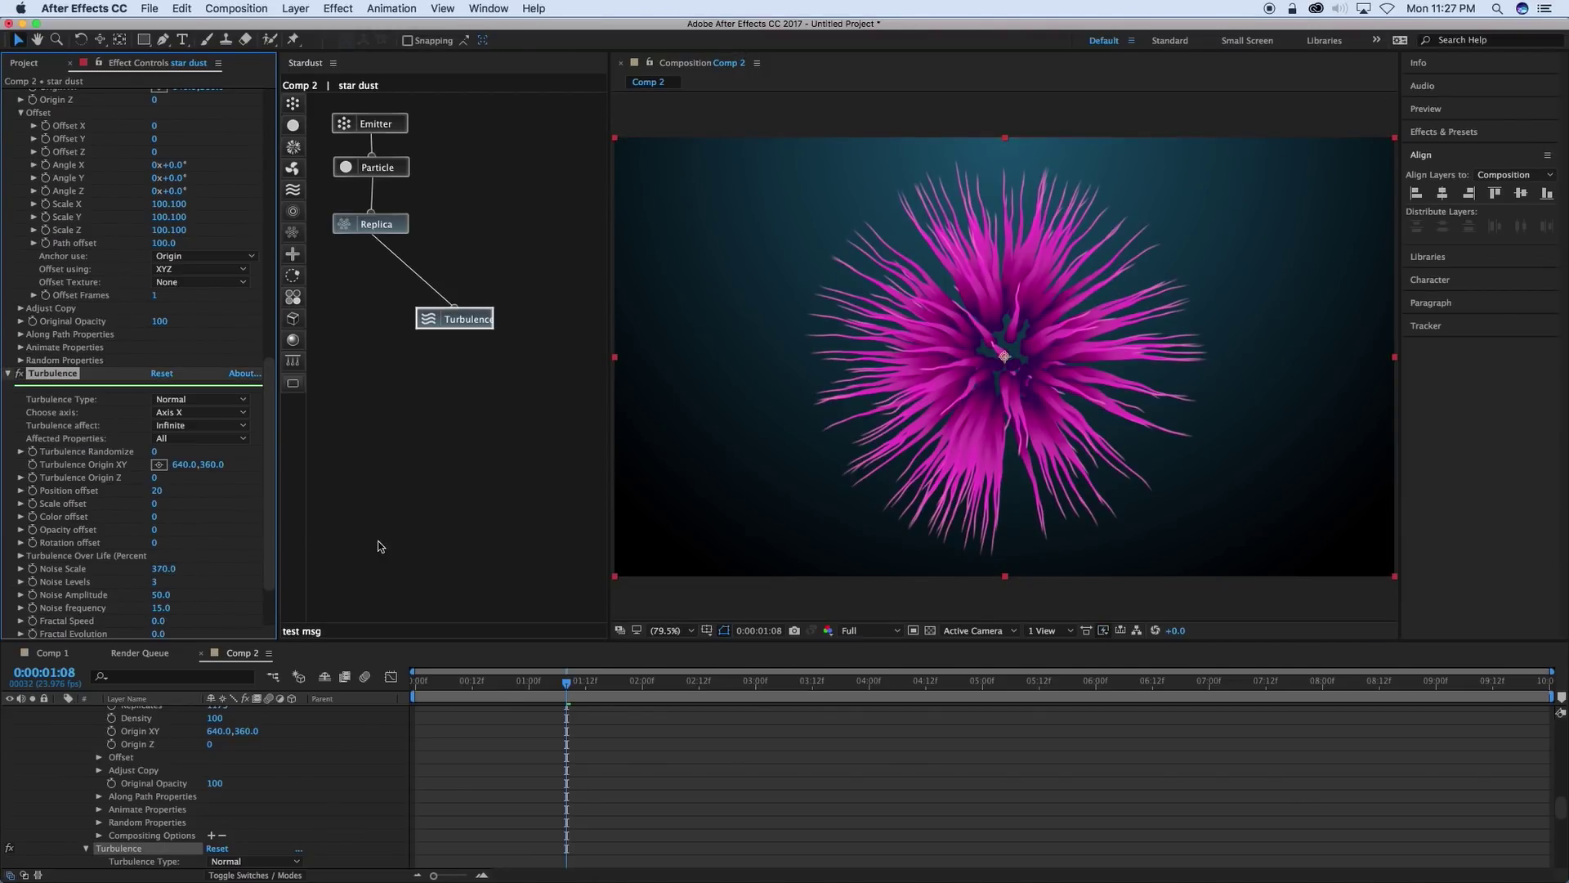
pyautogui.scroll(-1, 194, 591)
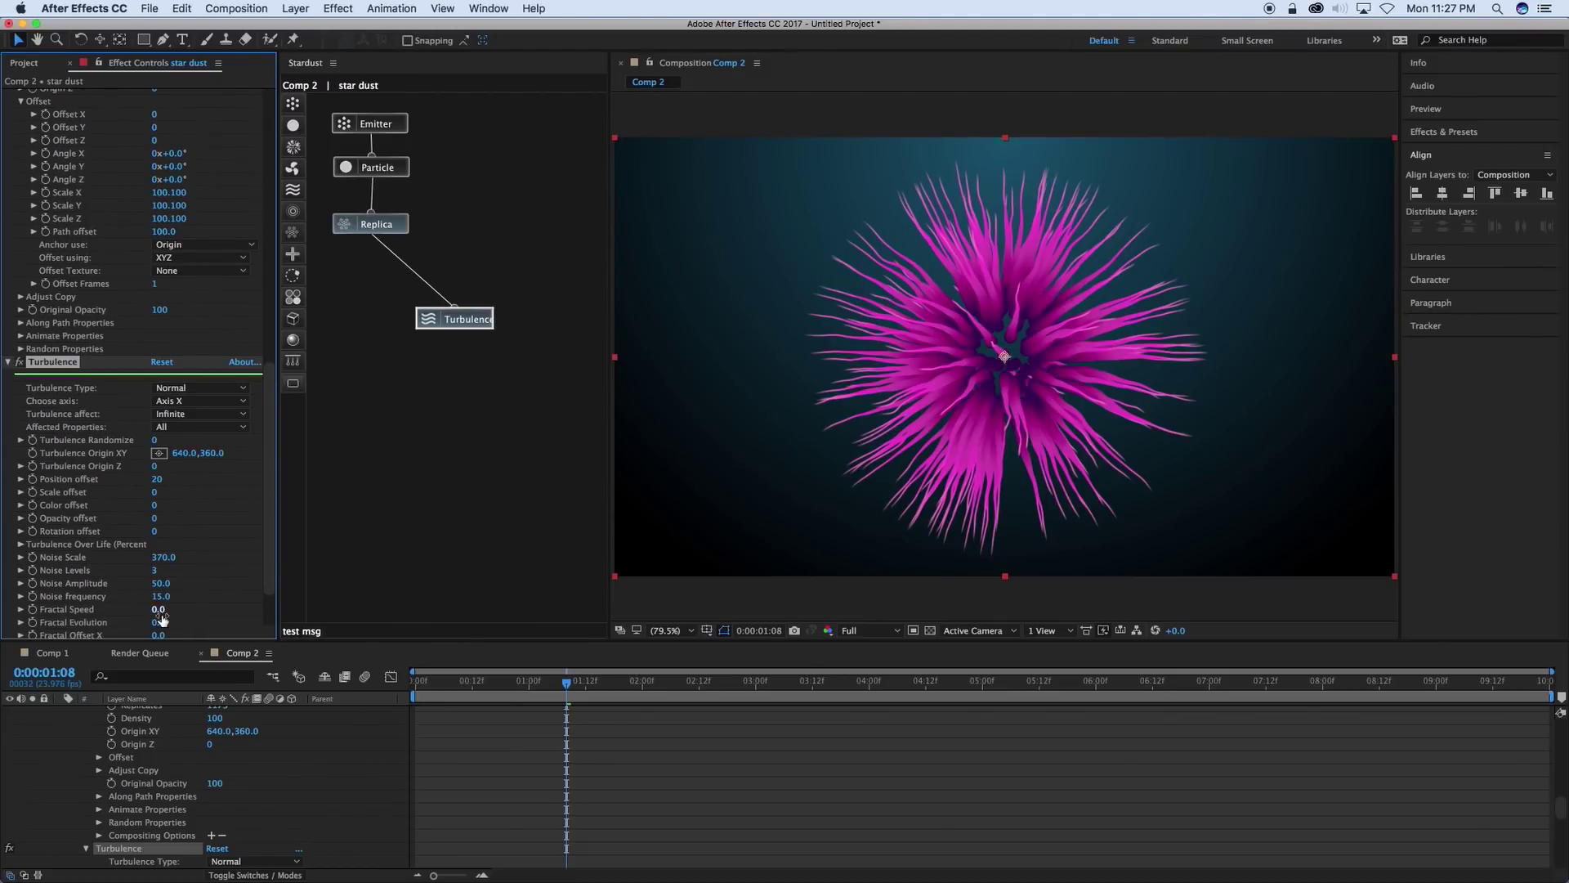
pyautogui.moveTo(159, 615); pyautogui.dragTo(174, 614)
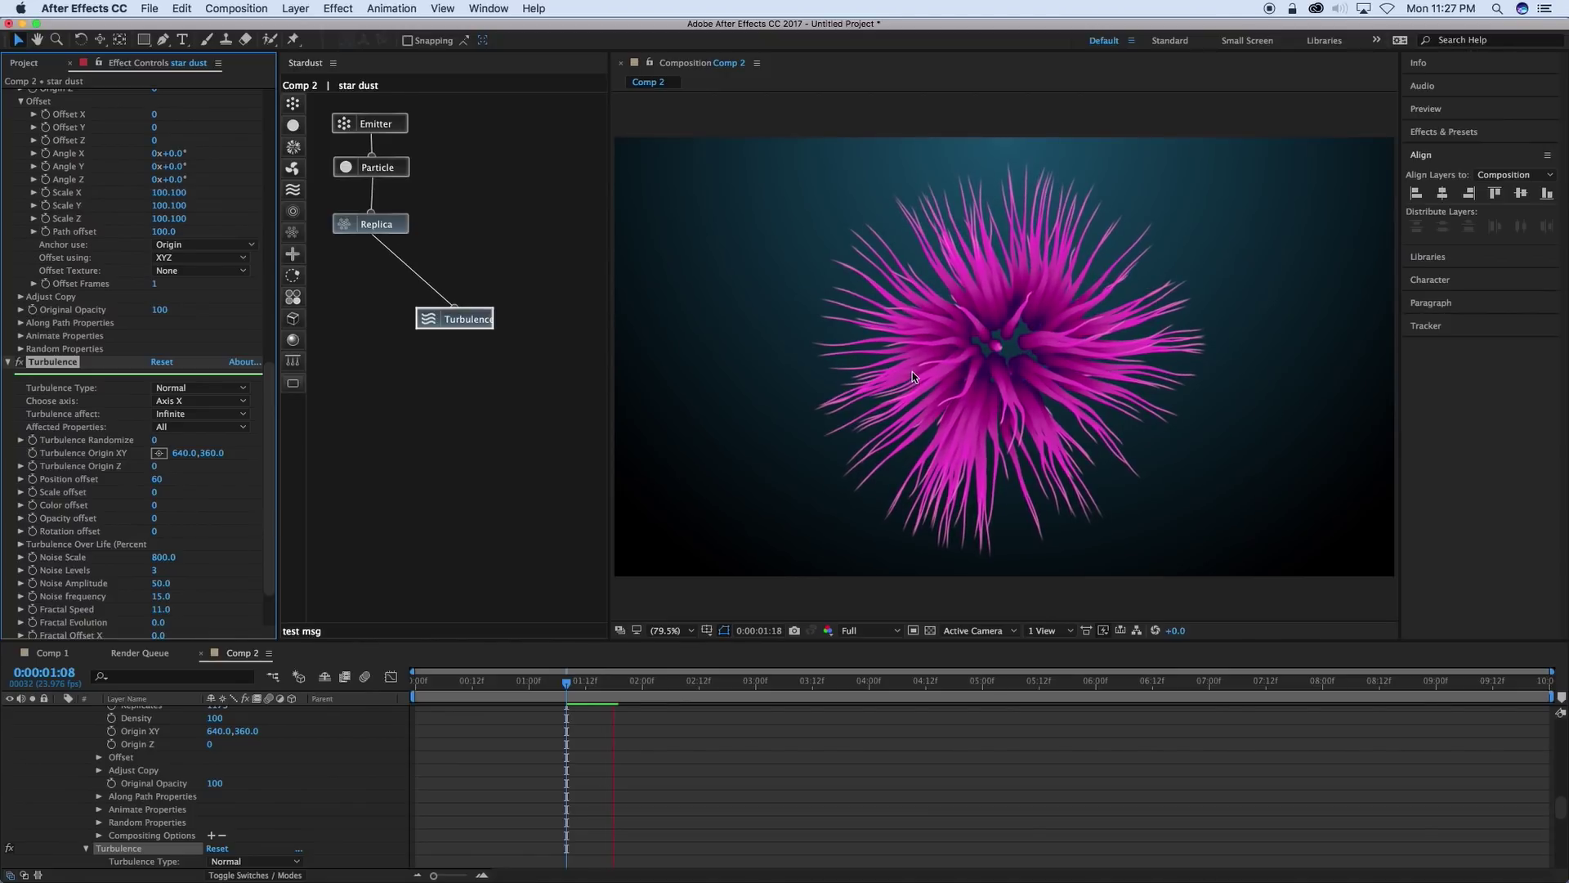
pyautogui.click(981, 322)
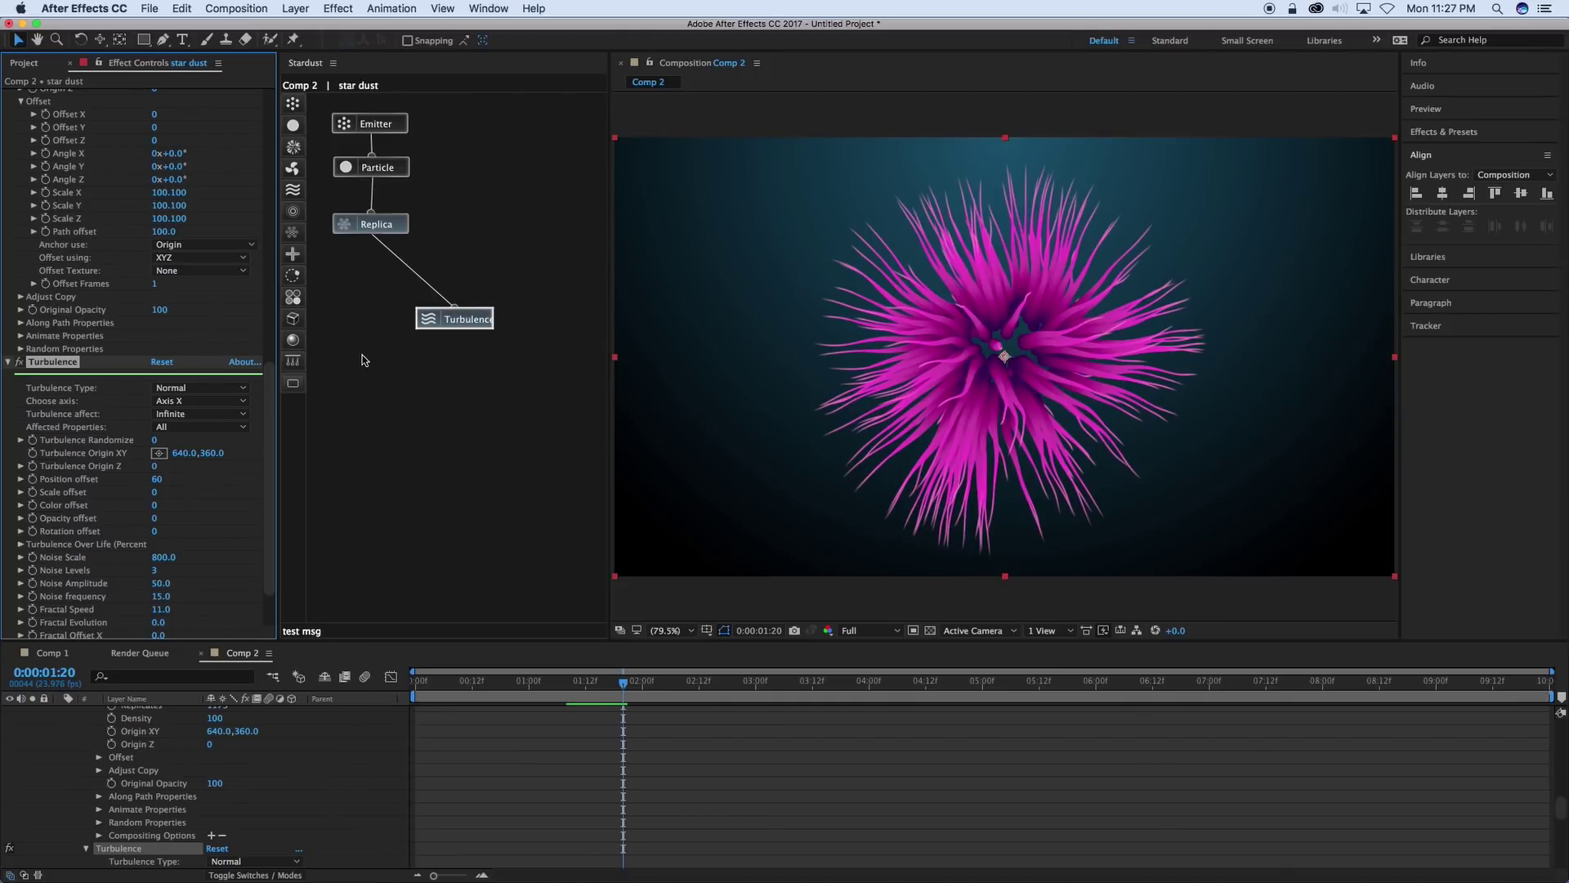
# Duplicate the Emitter and Particle nodes and connect the two copies as a separate chain beside the original.
pyautogui.click(7, 362)
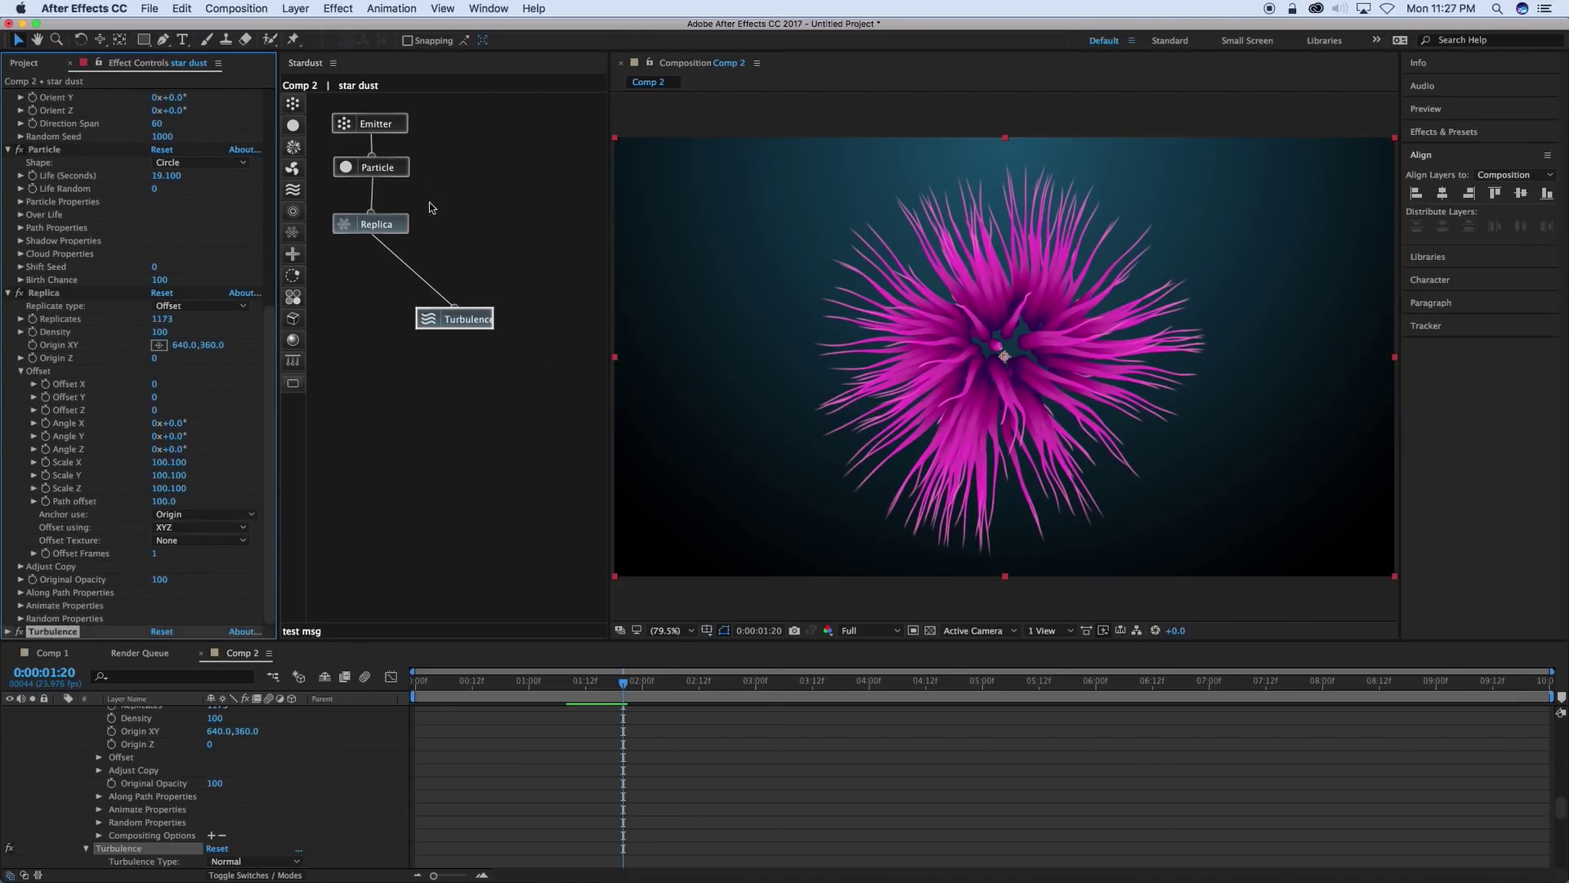
pyautogui.click(389, 128)
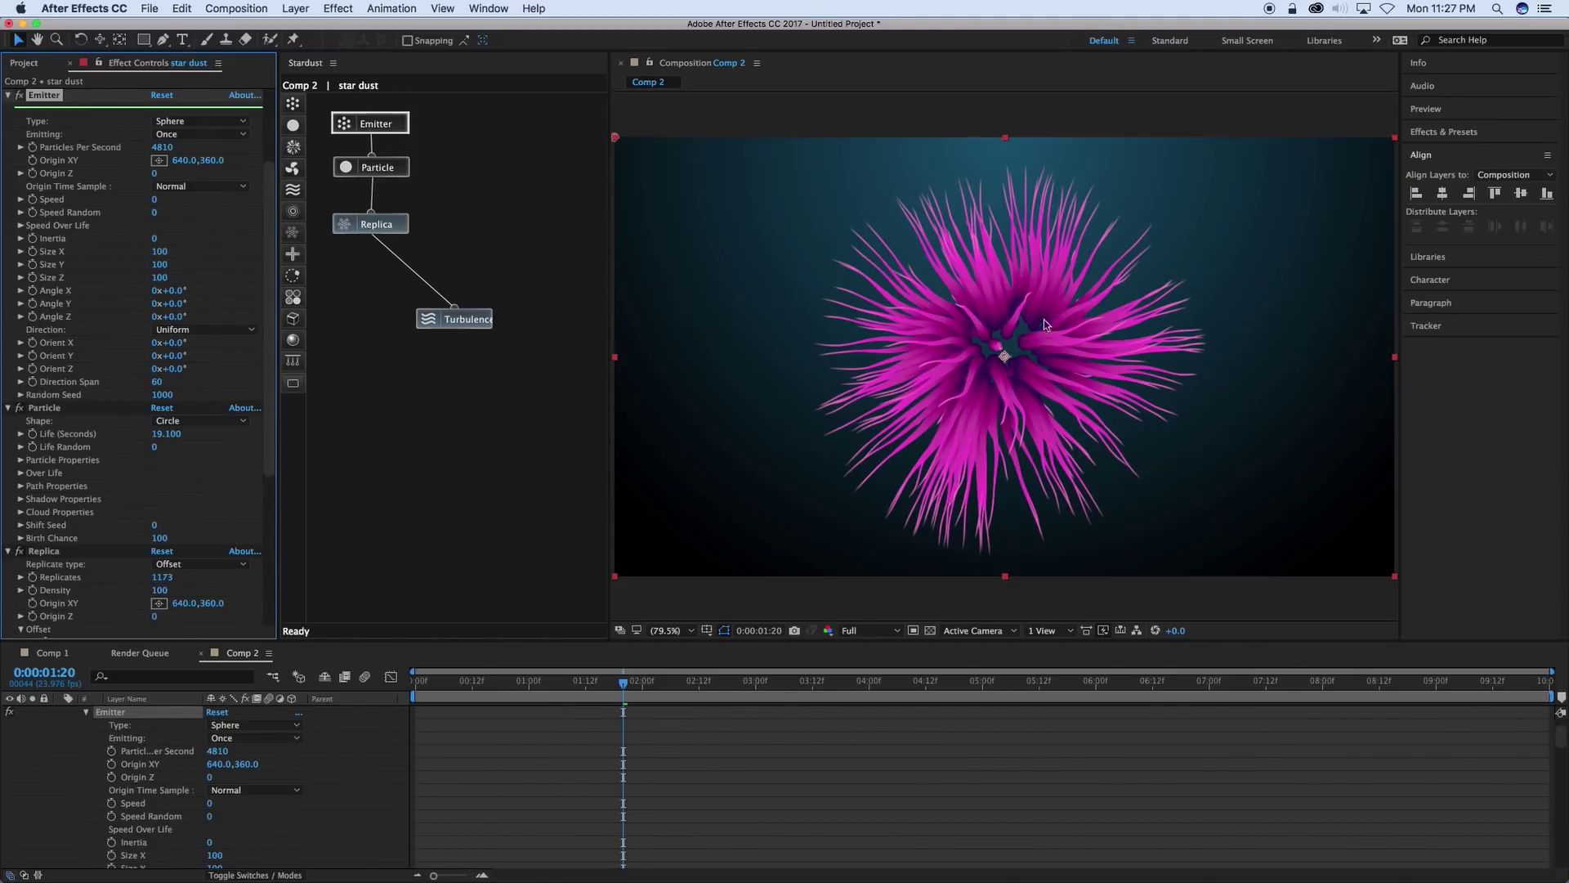
pyautogui.press('super+d')
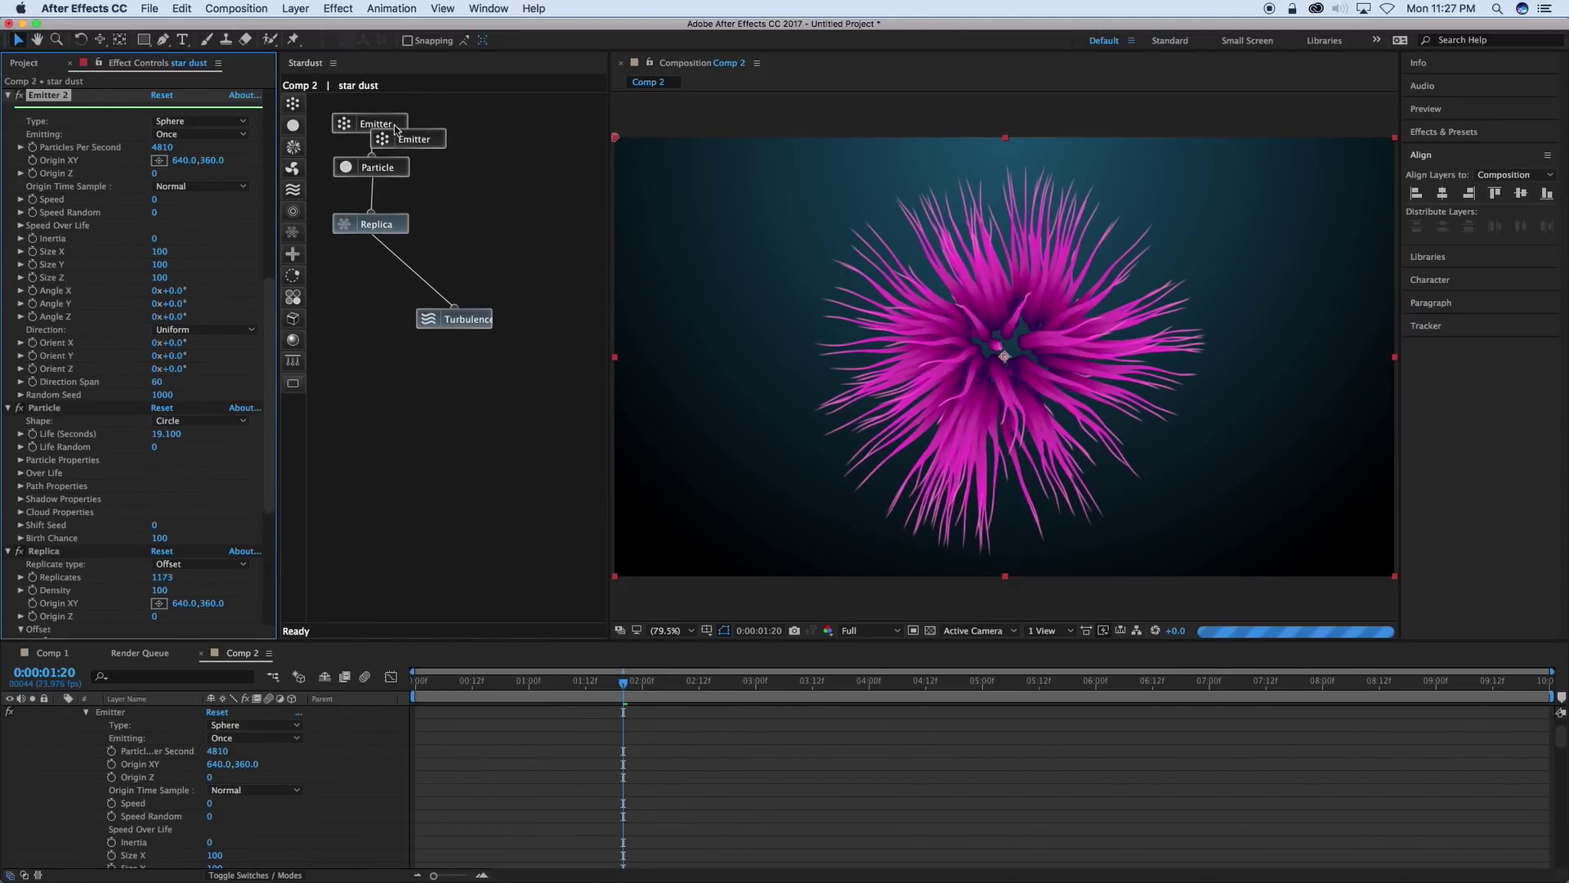
pyautogui.moveTo(431, 142); pyautogui.dragTo(508, 126)
pyautogui.click(395, 170)
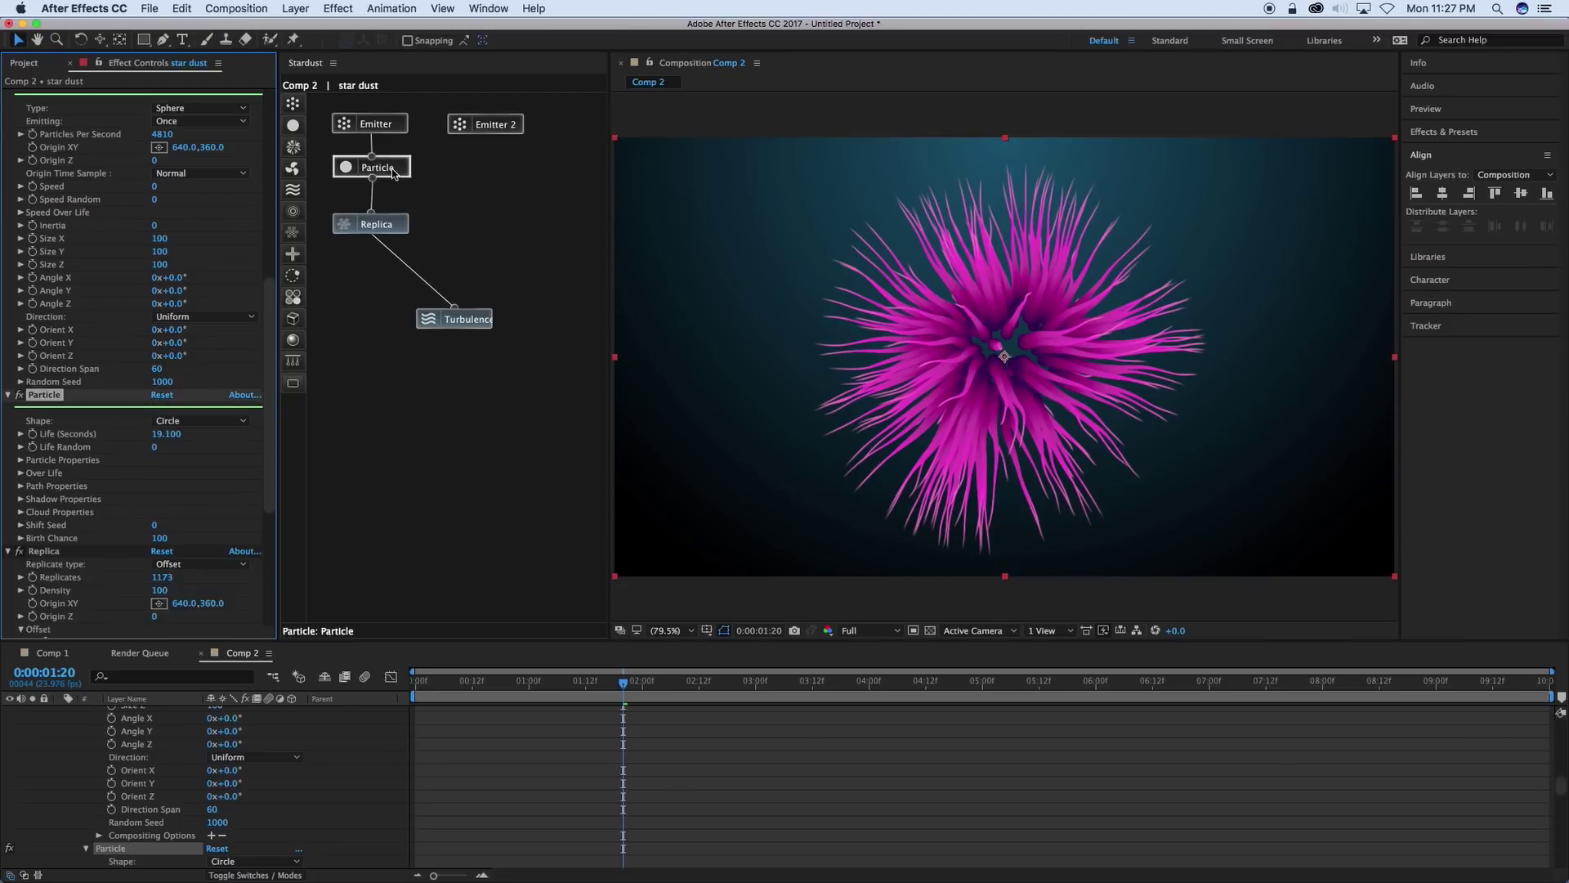
pyautogui.press('super+d')
pyautogui.moveTo(434, 185)
pyautogui.mouseDown()
pyautogui.moveTo(521, 171)
pyautogui.moveTo(495, 134)
pyautogui.mouseUp()
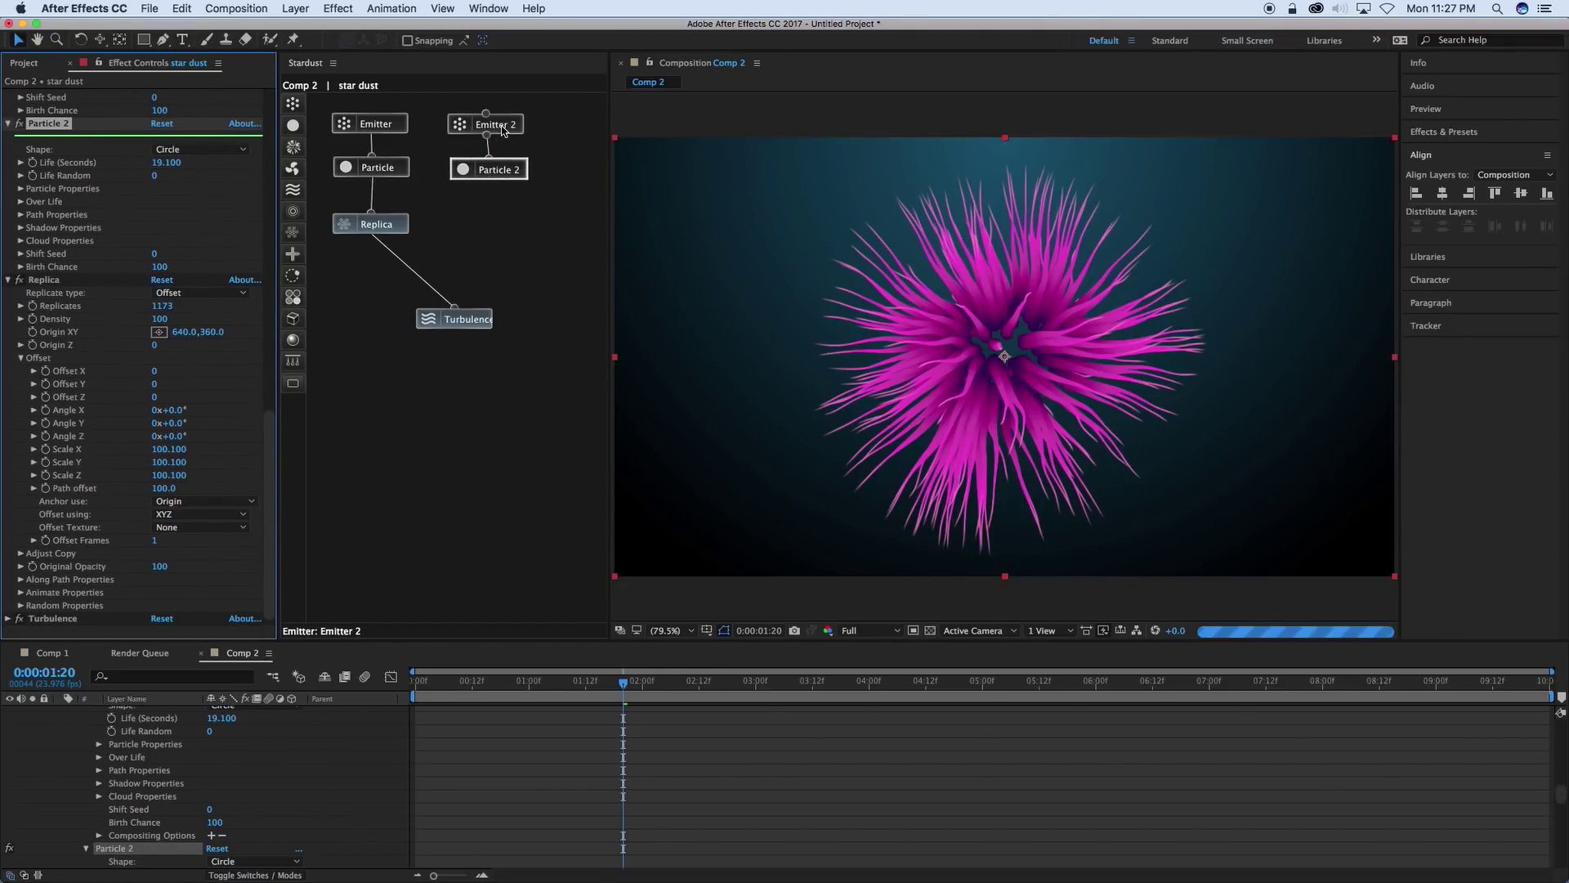
pyautogui.click(497, 129)
pyautogui.click(500, 166)
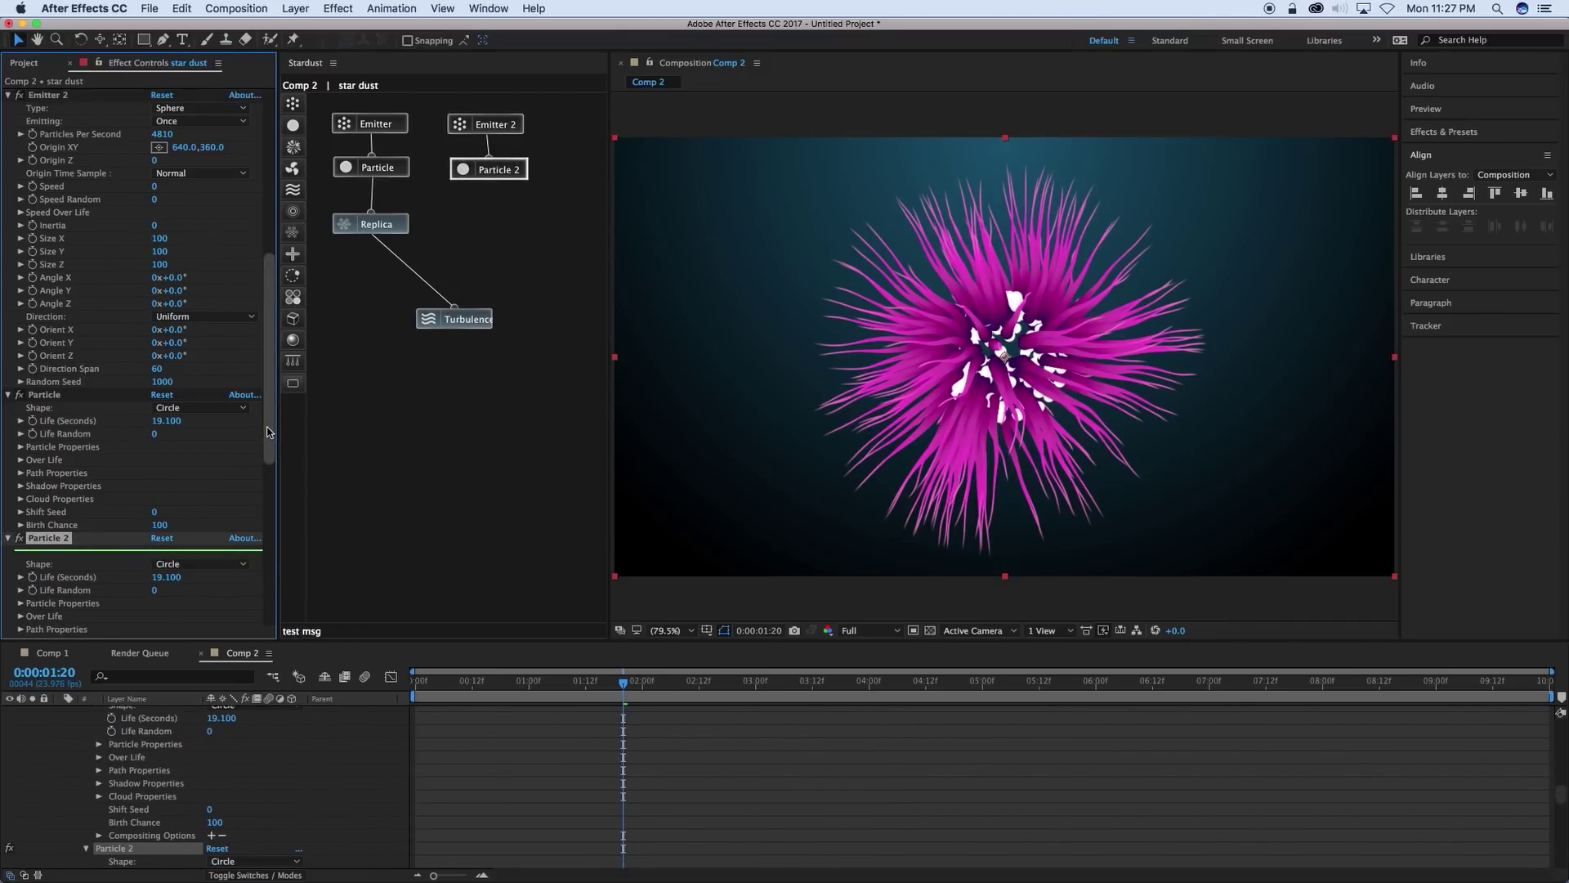
# Change the shape of Particle 2 to Model.
pyautogui.scroll(-5, 188, 425)
pyautogui.click(190, 396)
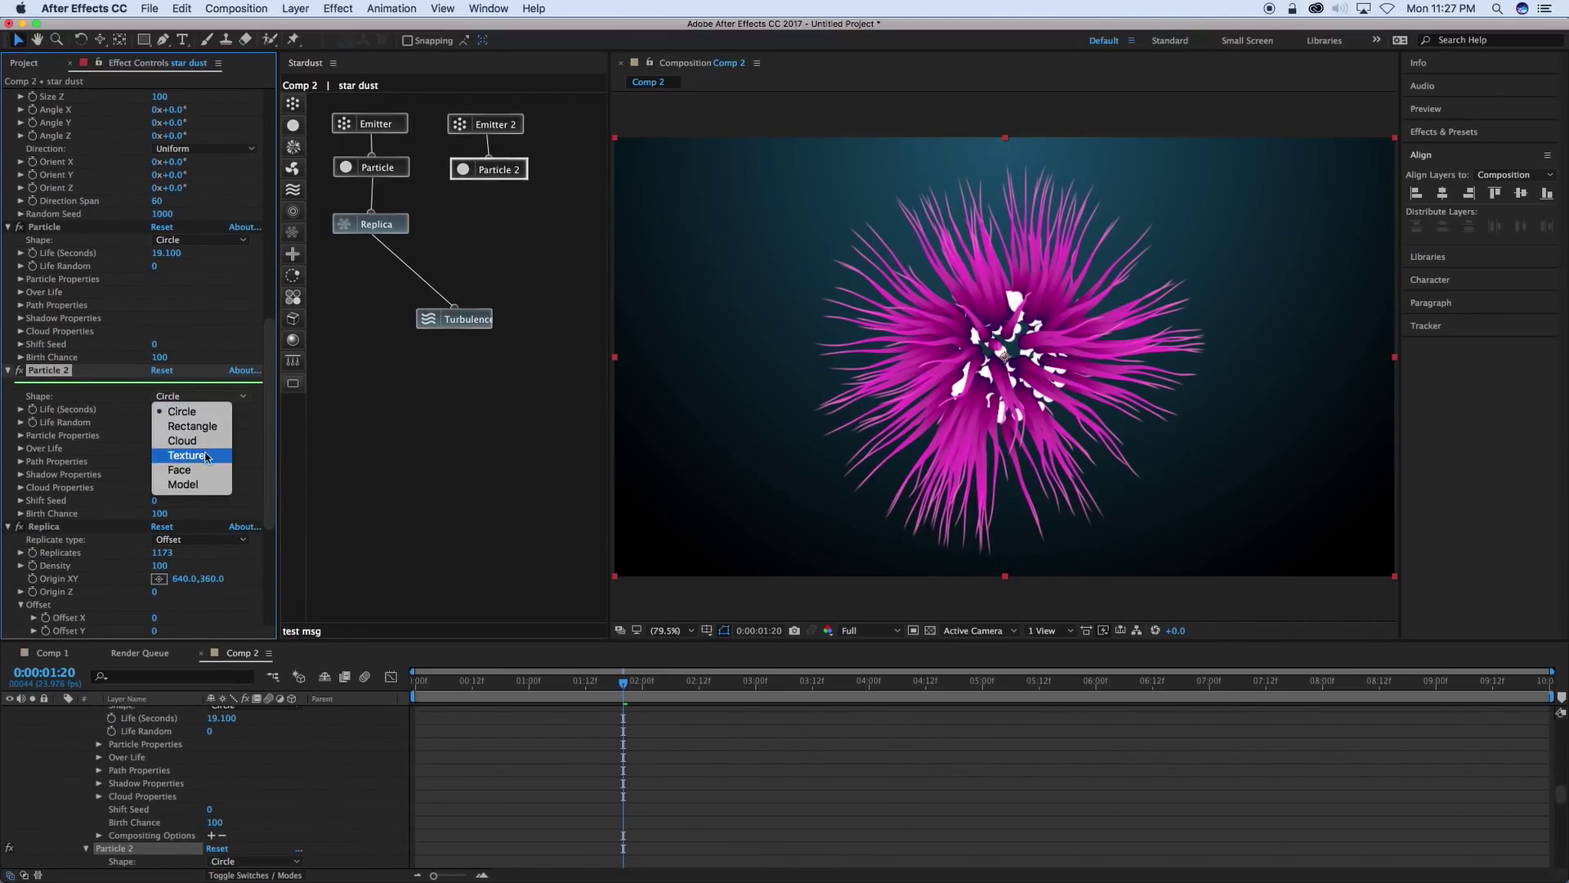
pyautogui.click(192, 484)
# Add a Model node connected to Particle 2 and a Material node connected to the Model, arranging the nodes neatly.
pyautogui.moveTo(504, 173); pyautogui.dragTo(498, 169)
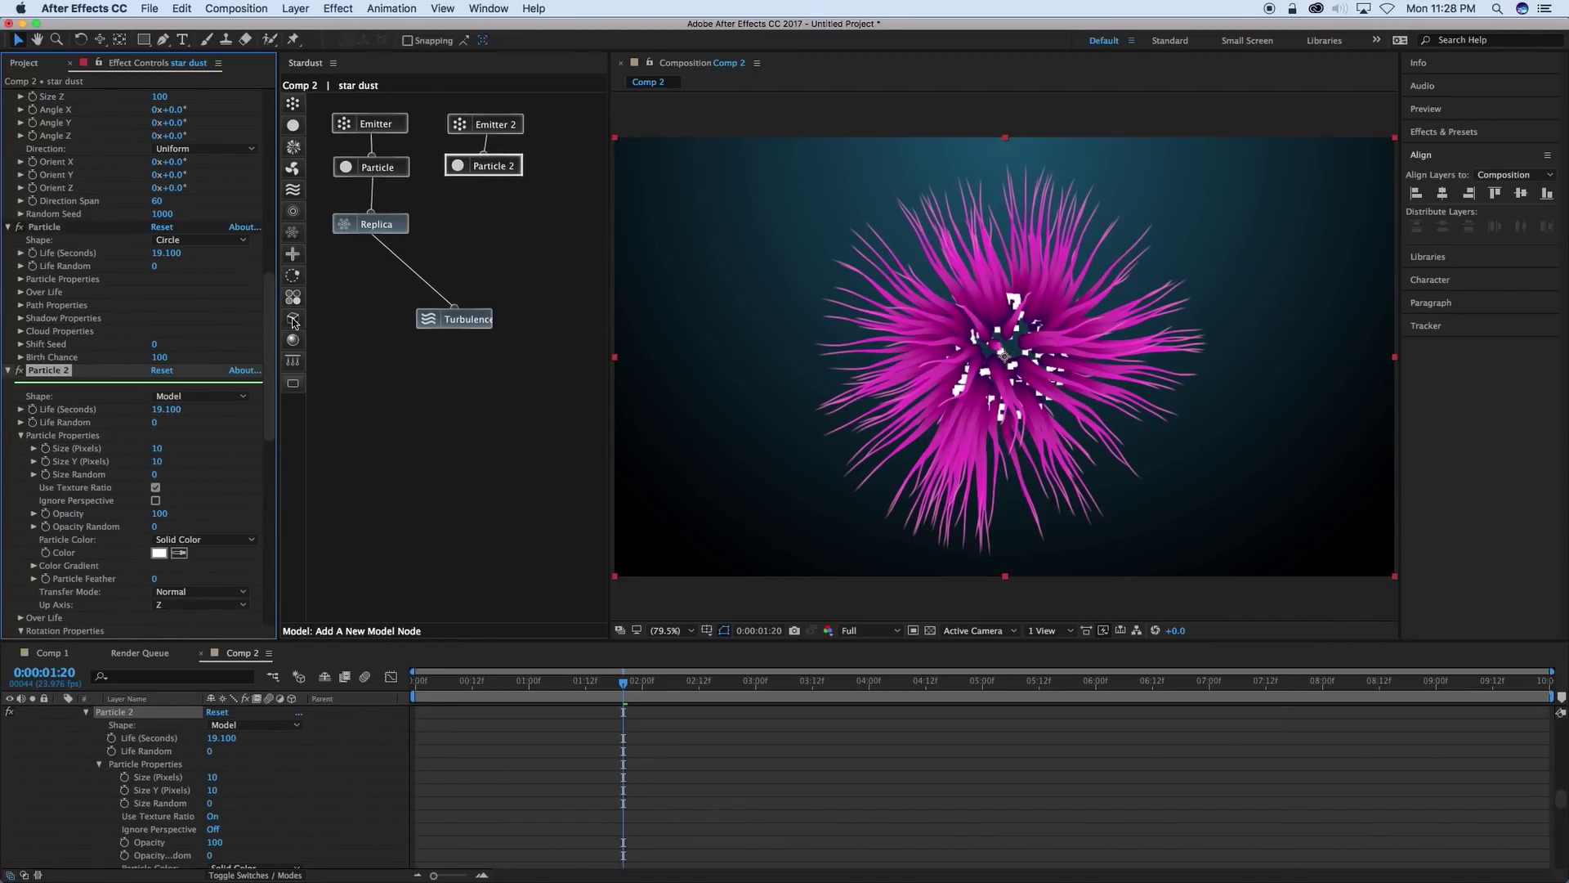
pyautogui.moveTo(294, 323); pyautogui.dragTo(553, 205)
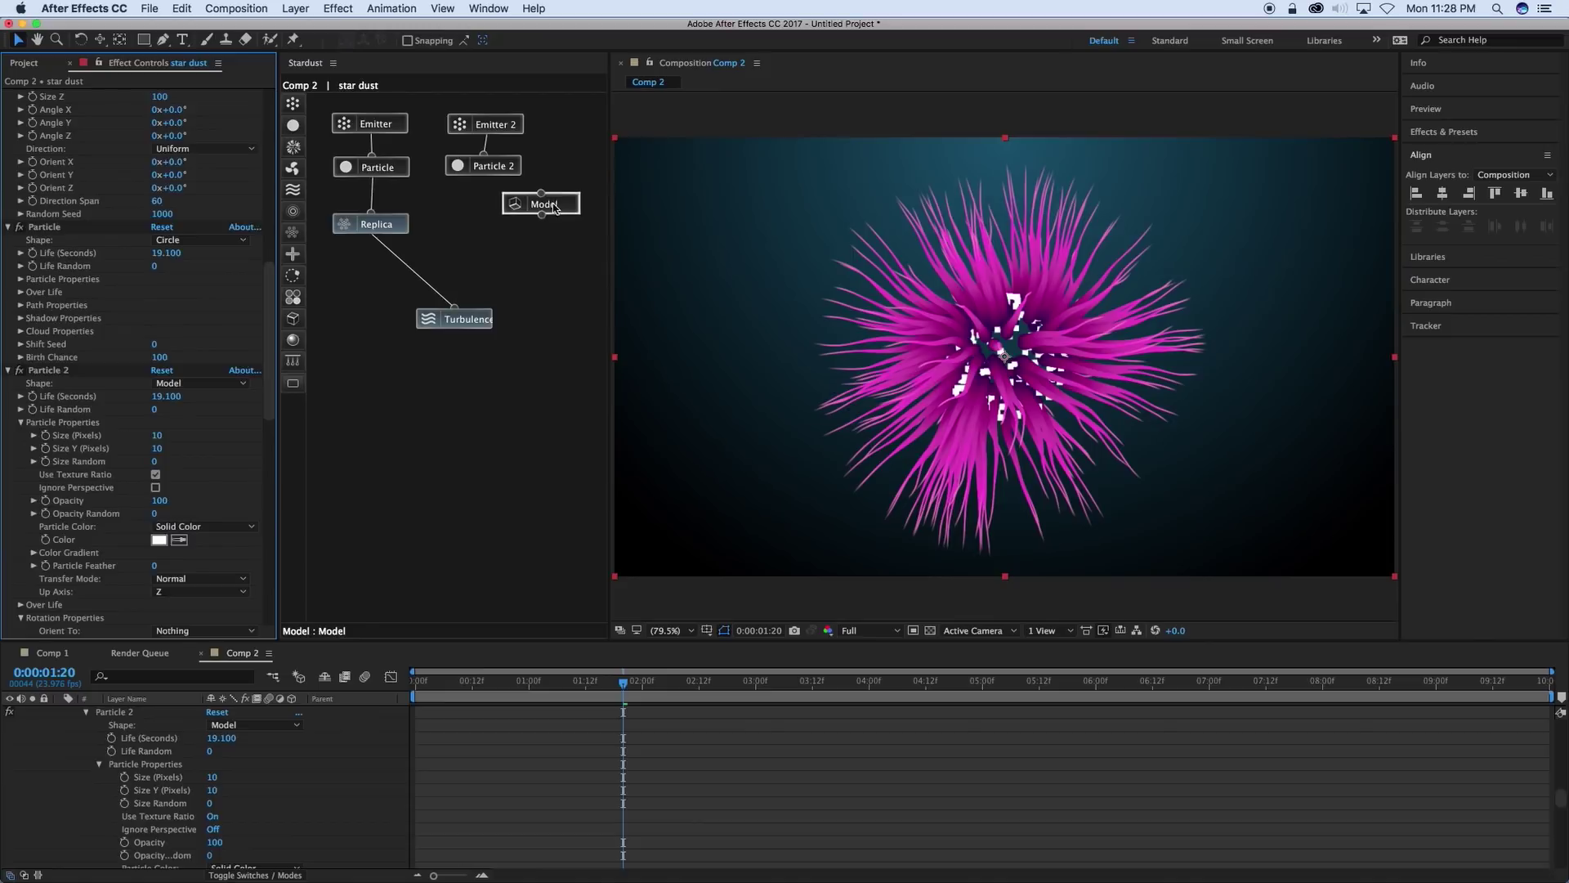
pyautogui.moveTo(486, 167); pyautogui.dragTo(490, 206)
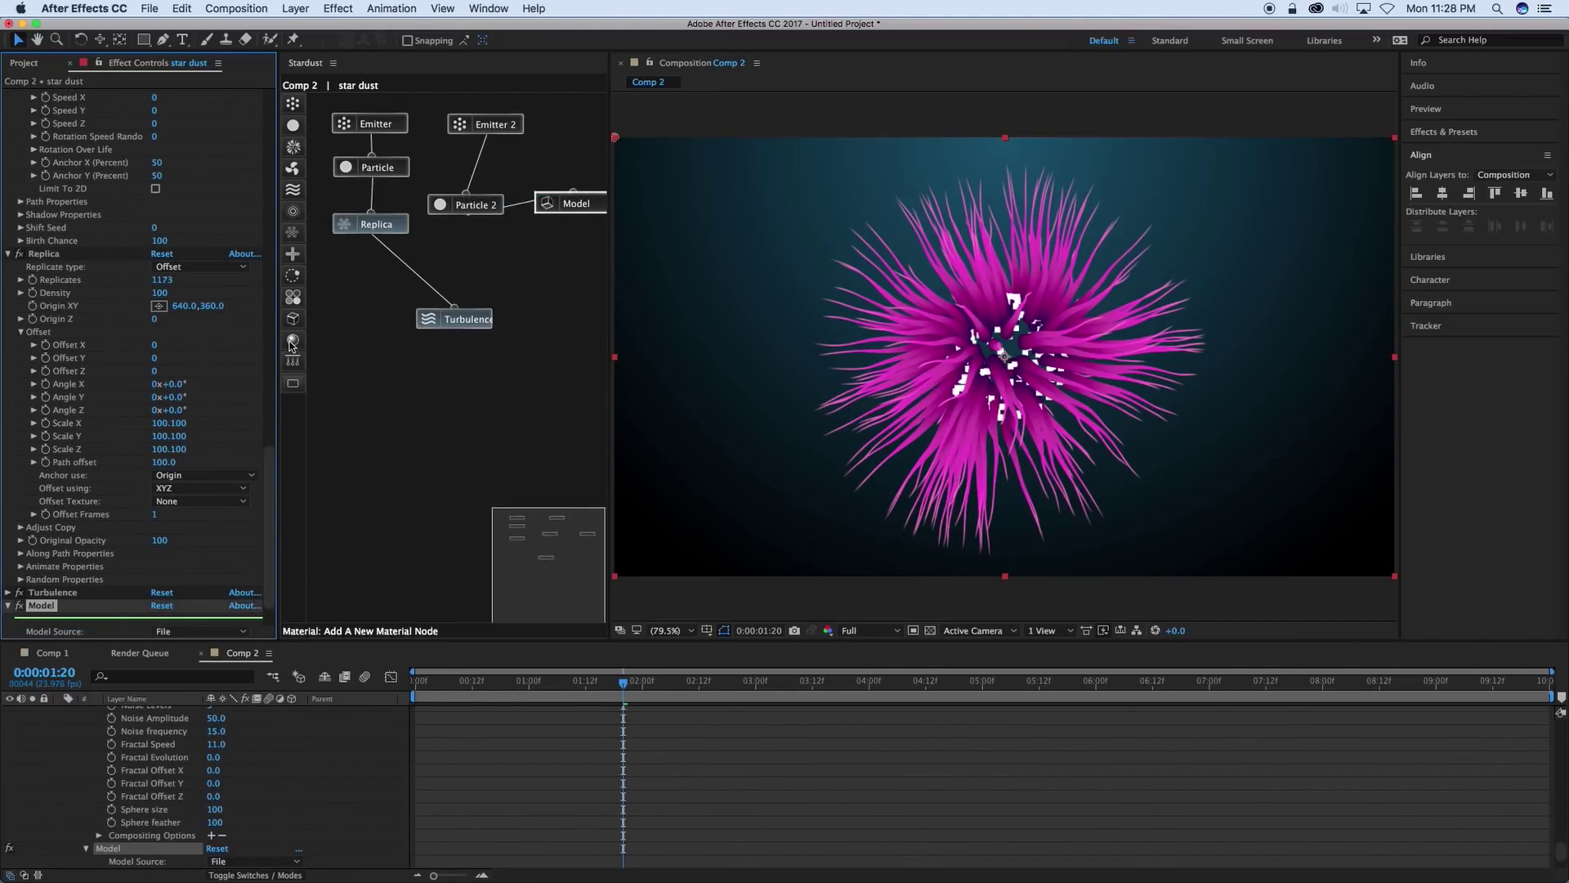
pyautogui.moveTo(292, 345); pyautogui.dragTo(573, 249)
pyautogui.click(488, 207)
pyautogui.moveTo(578, 212); pyautogui.dragTo(579, 210)
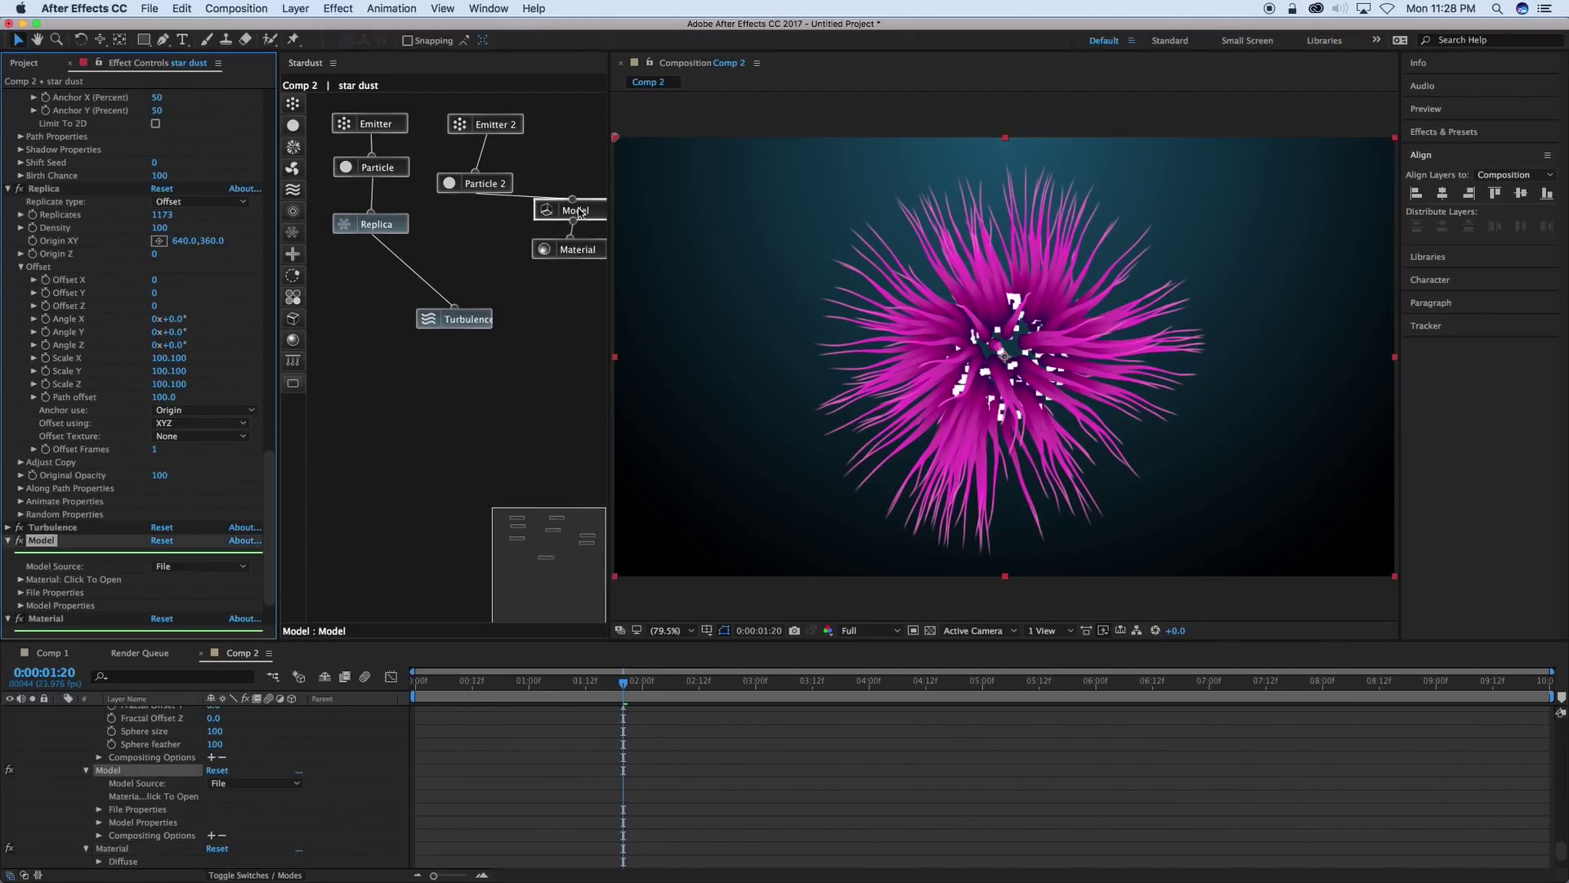
# Set the Model node's source to Primitive and its primitive type to Sphere.
pyautogui.click(174, 567)
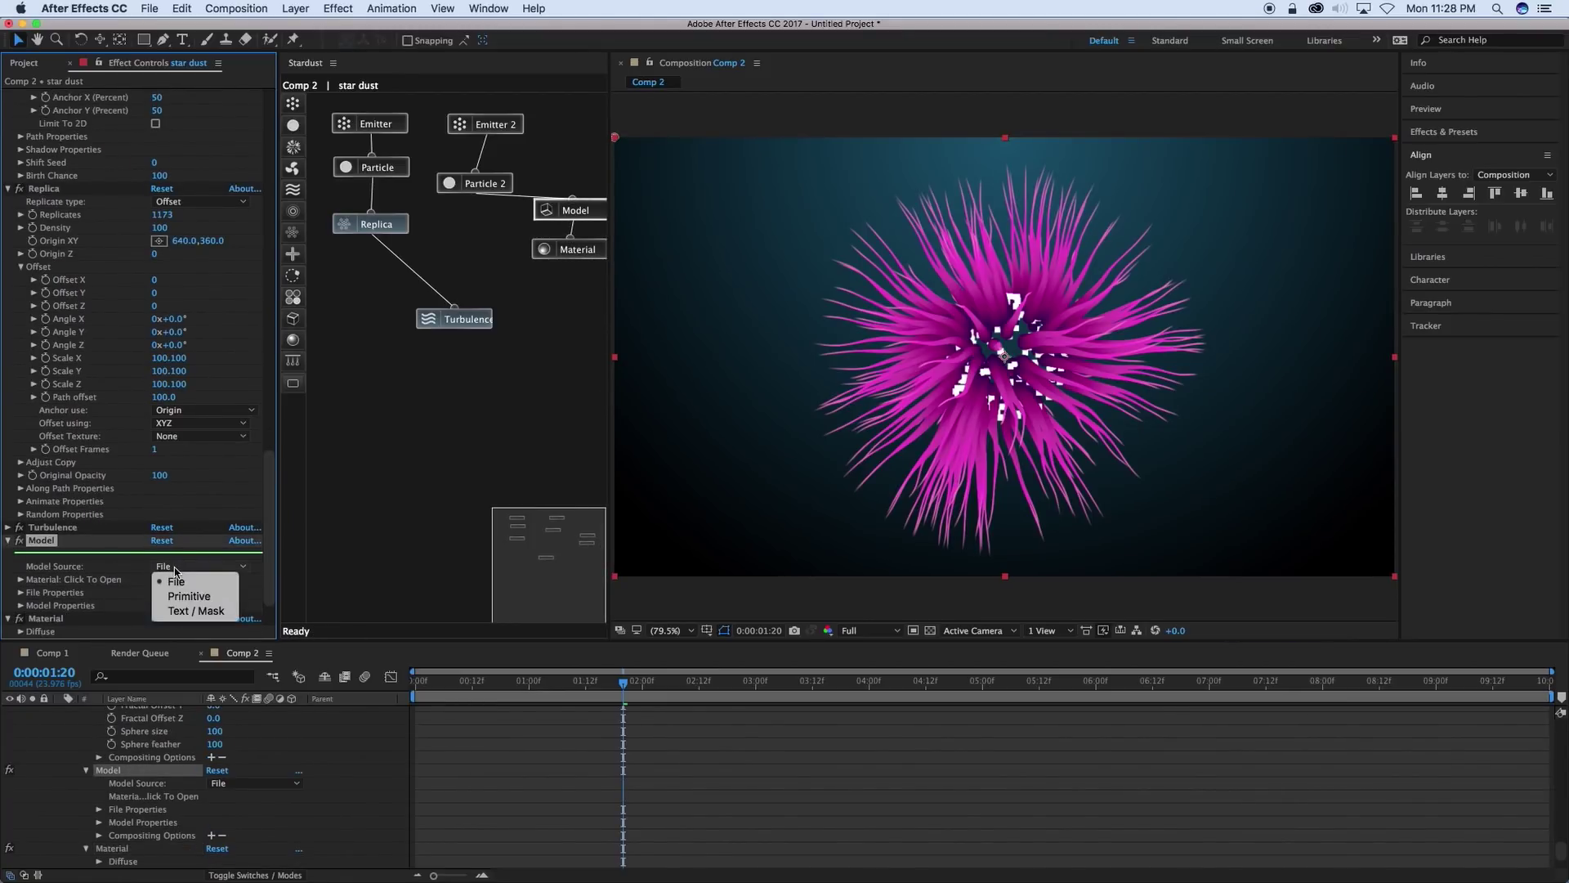
pyautogui.click(181, 597)
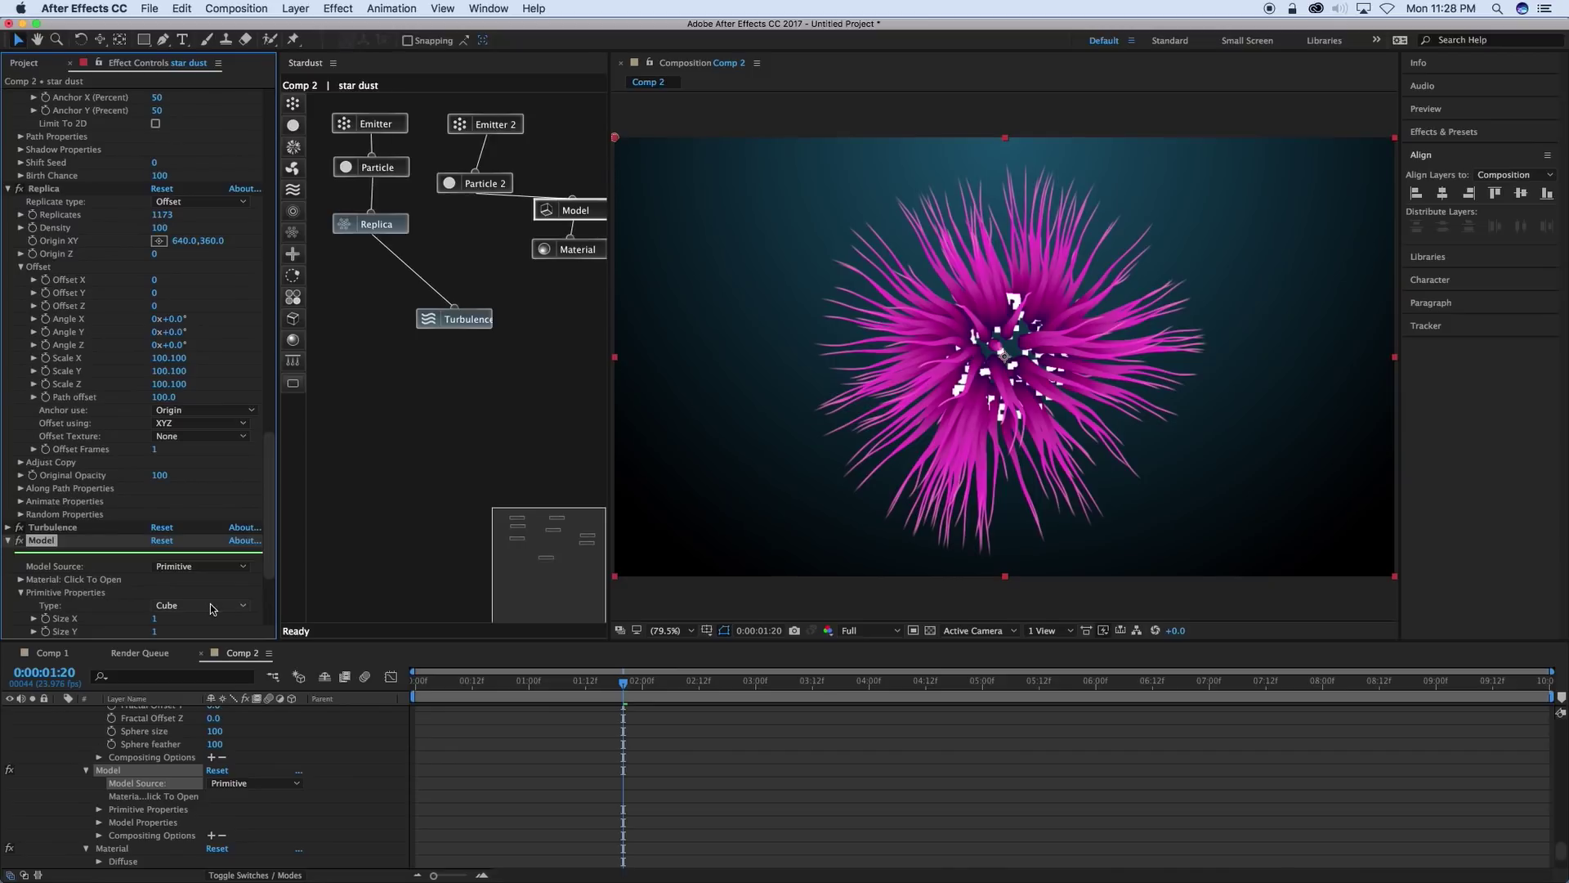
pyautogui.click(183, 605)
pyautogui.click(205, 636)
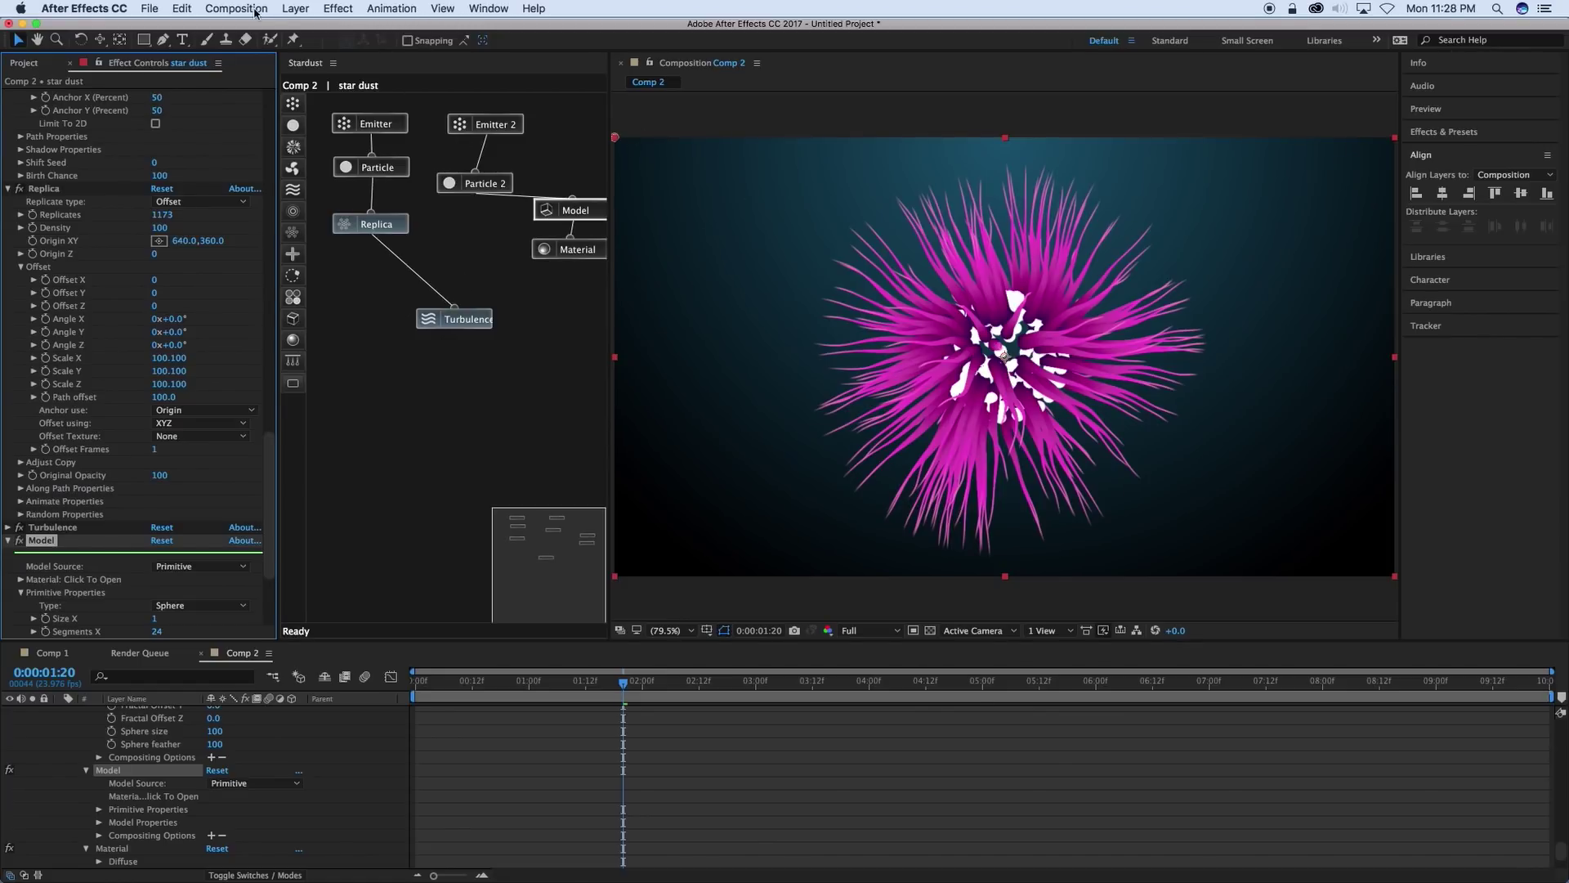
# Add a white point light at 100% intensity to the composition and examine the shaded spheres up close.
pyautogui.click(295, 8)
pyautogui.moveTo(396, 29)
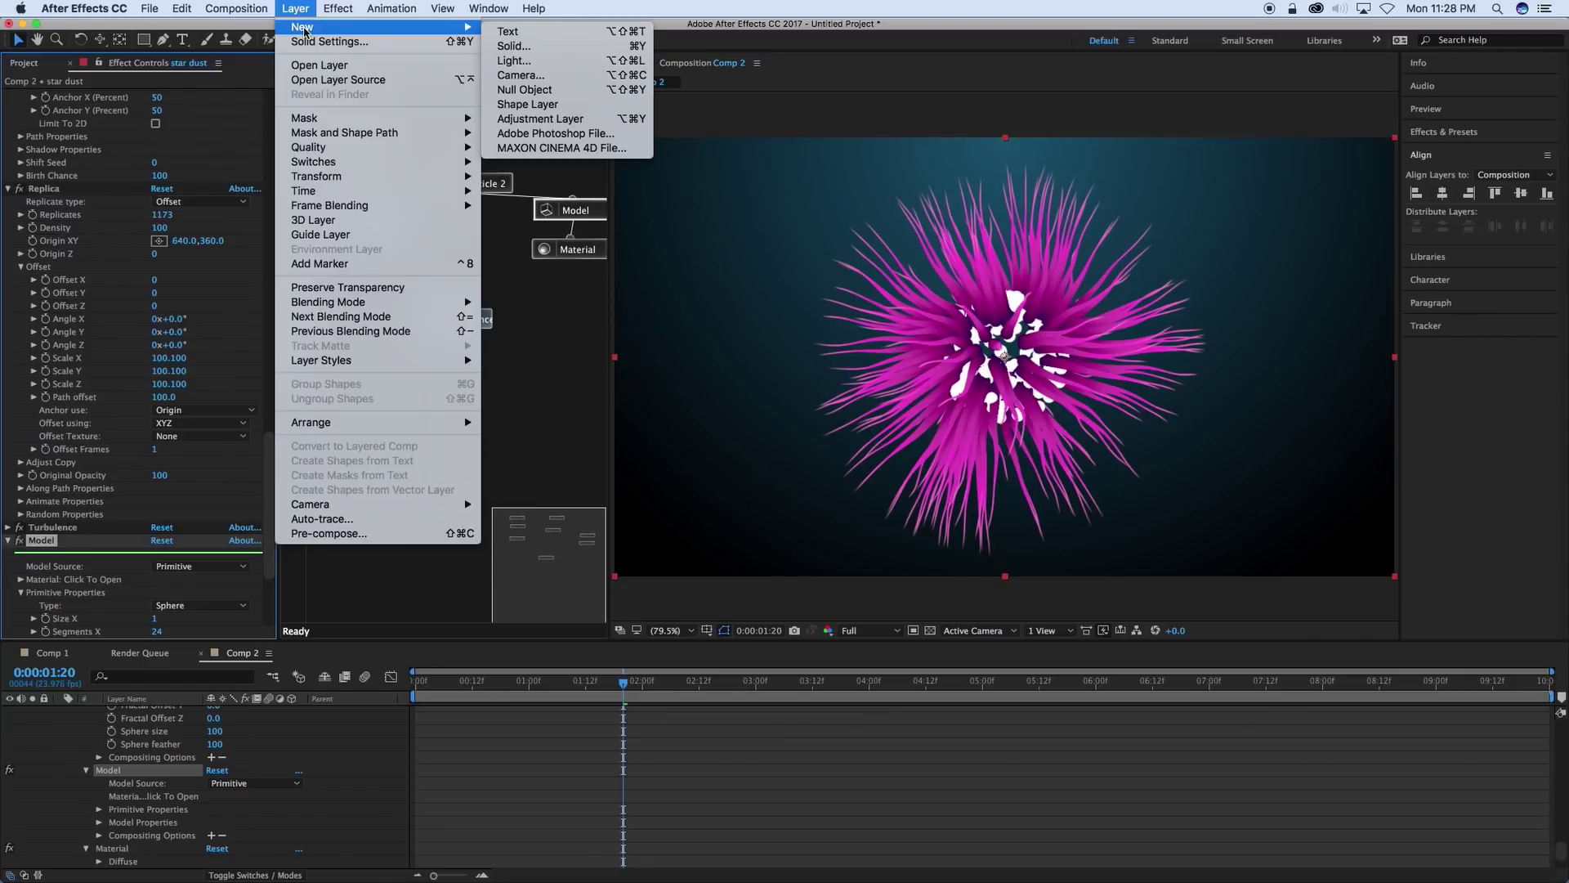
pyautogui.click(527, 62)
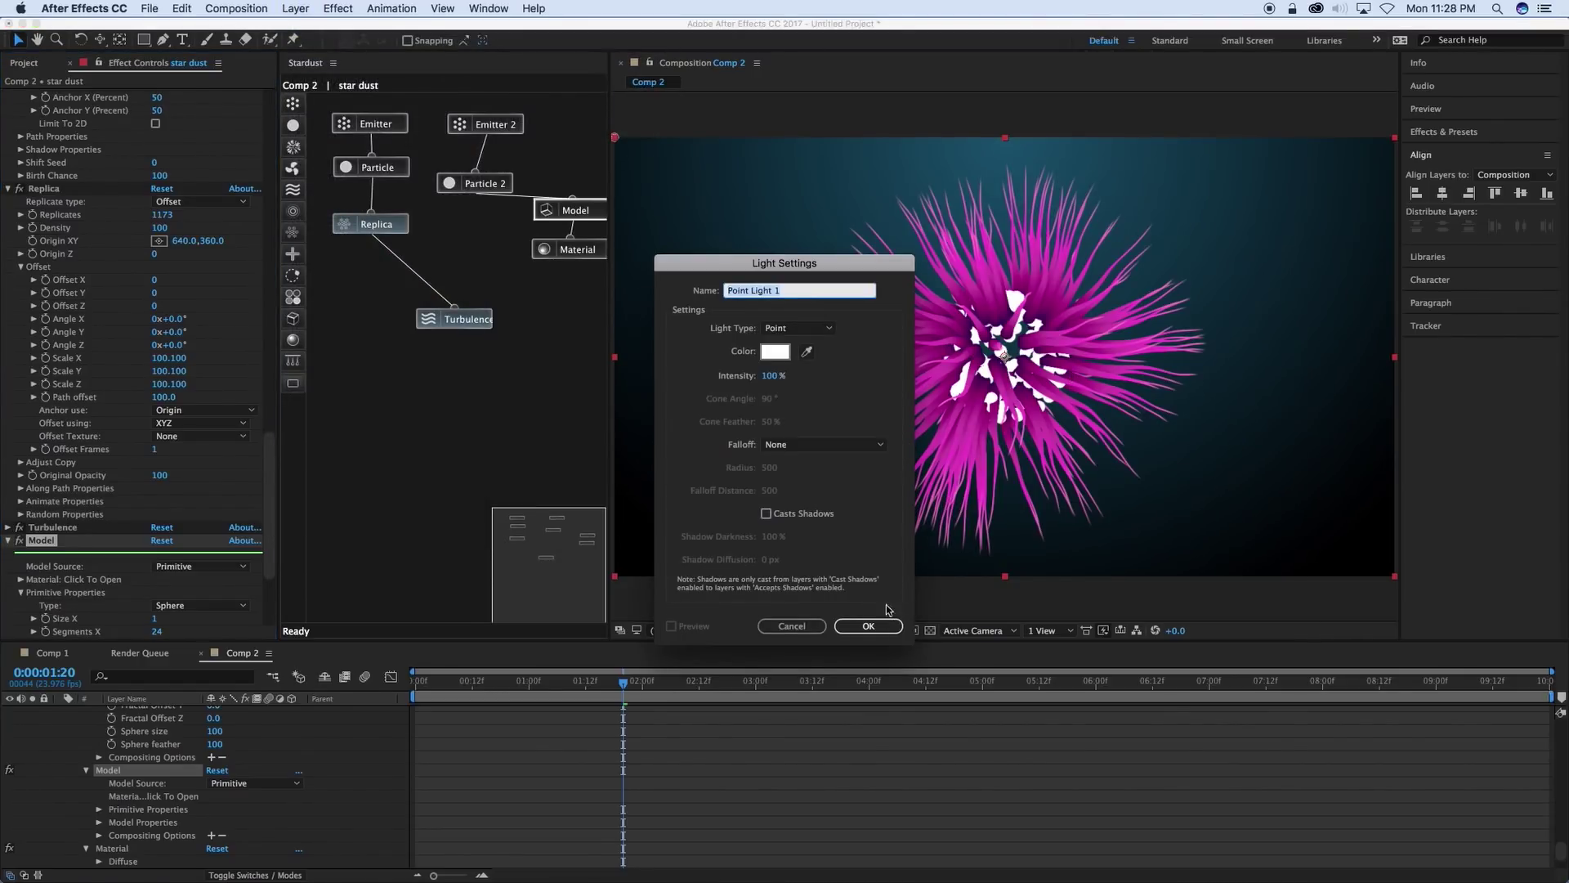
pyautogui.click(867, 625)
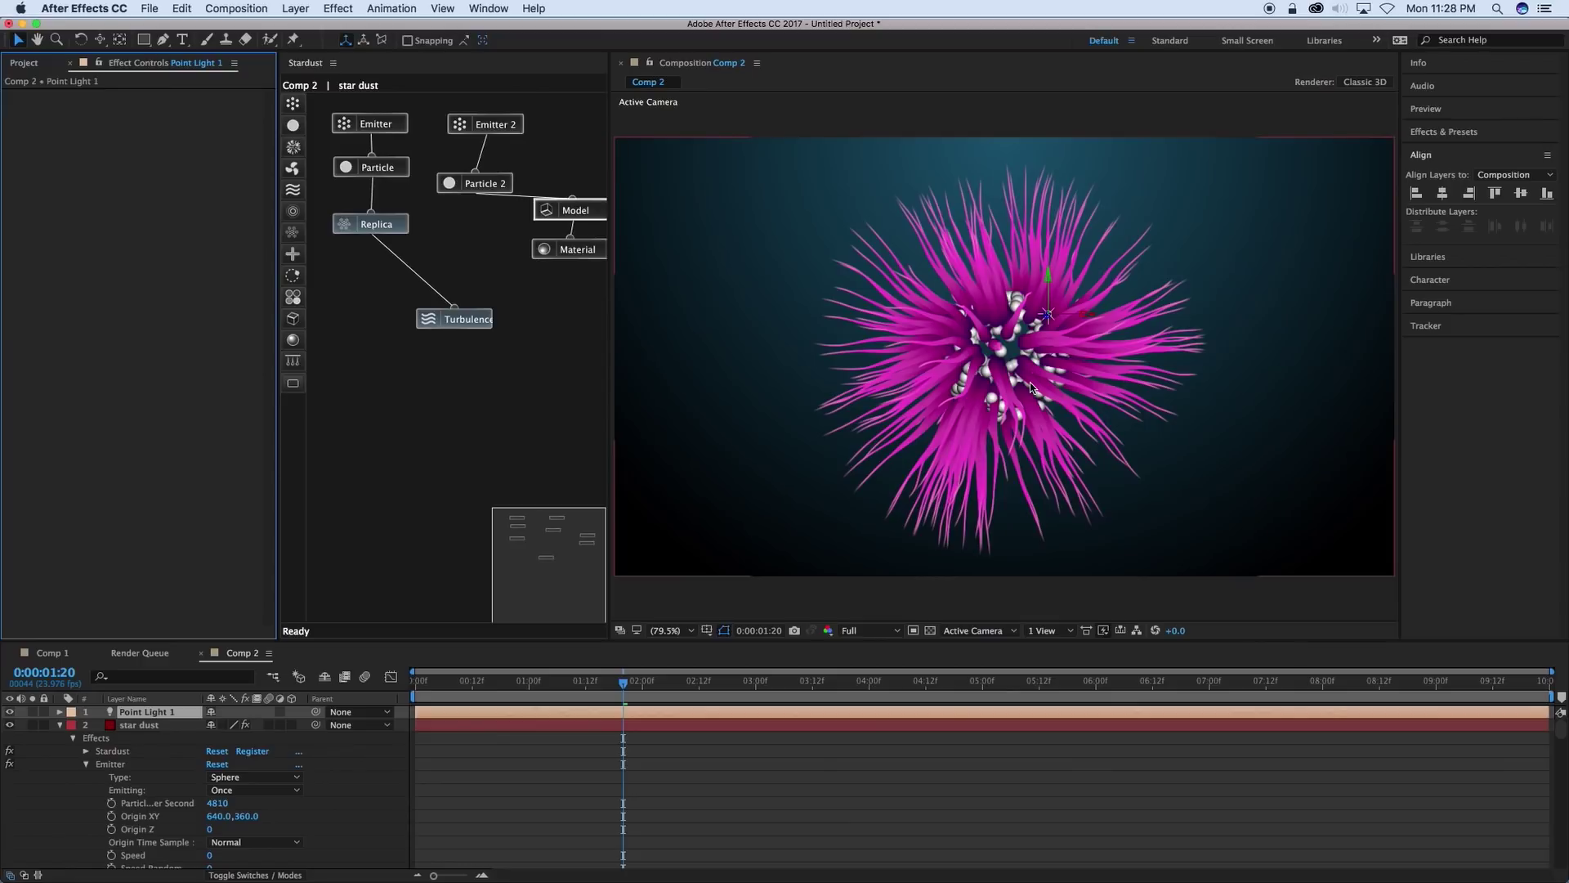
pyautogui.press('.')
pyautogui.press('.')
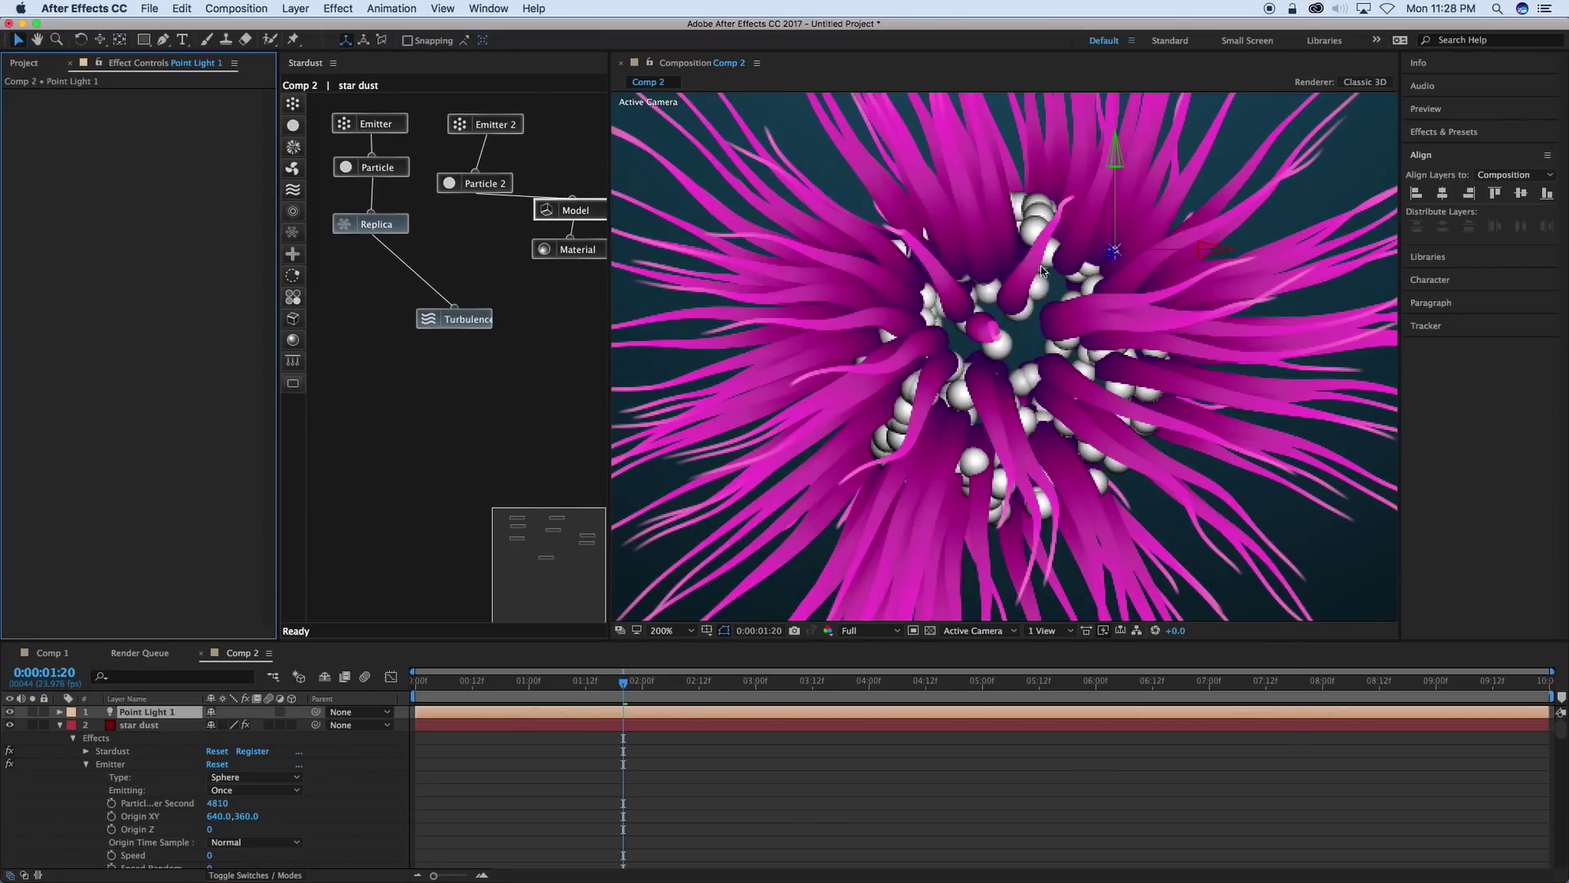
pyautogui.press(',')
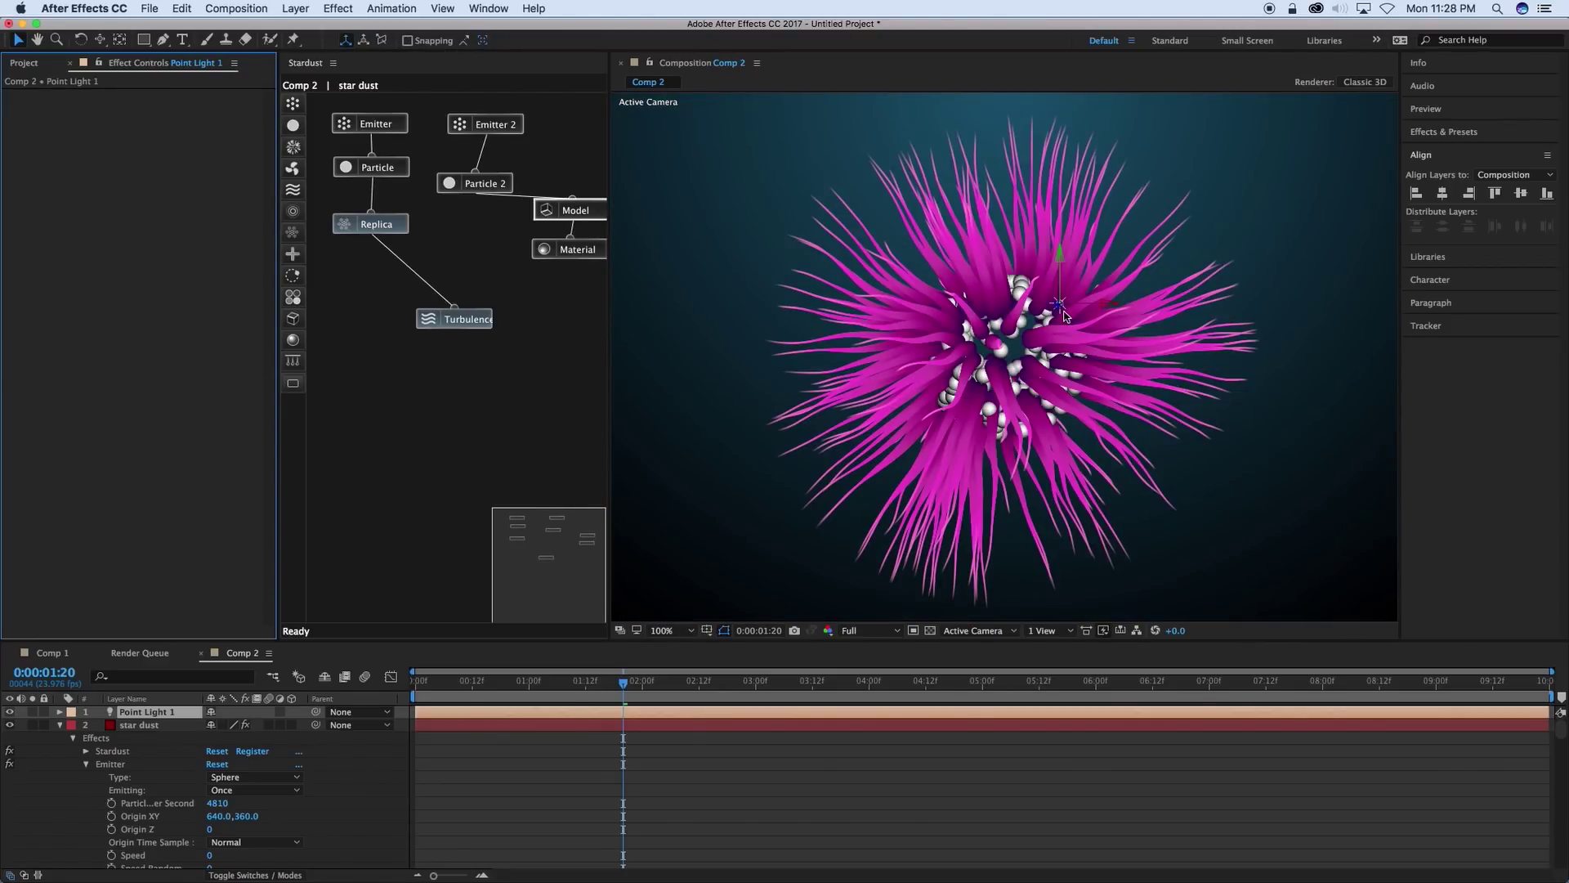
# Raise Emitter 2's particles per second to 27870.
pyautogui.click(491, 186)
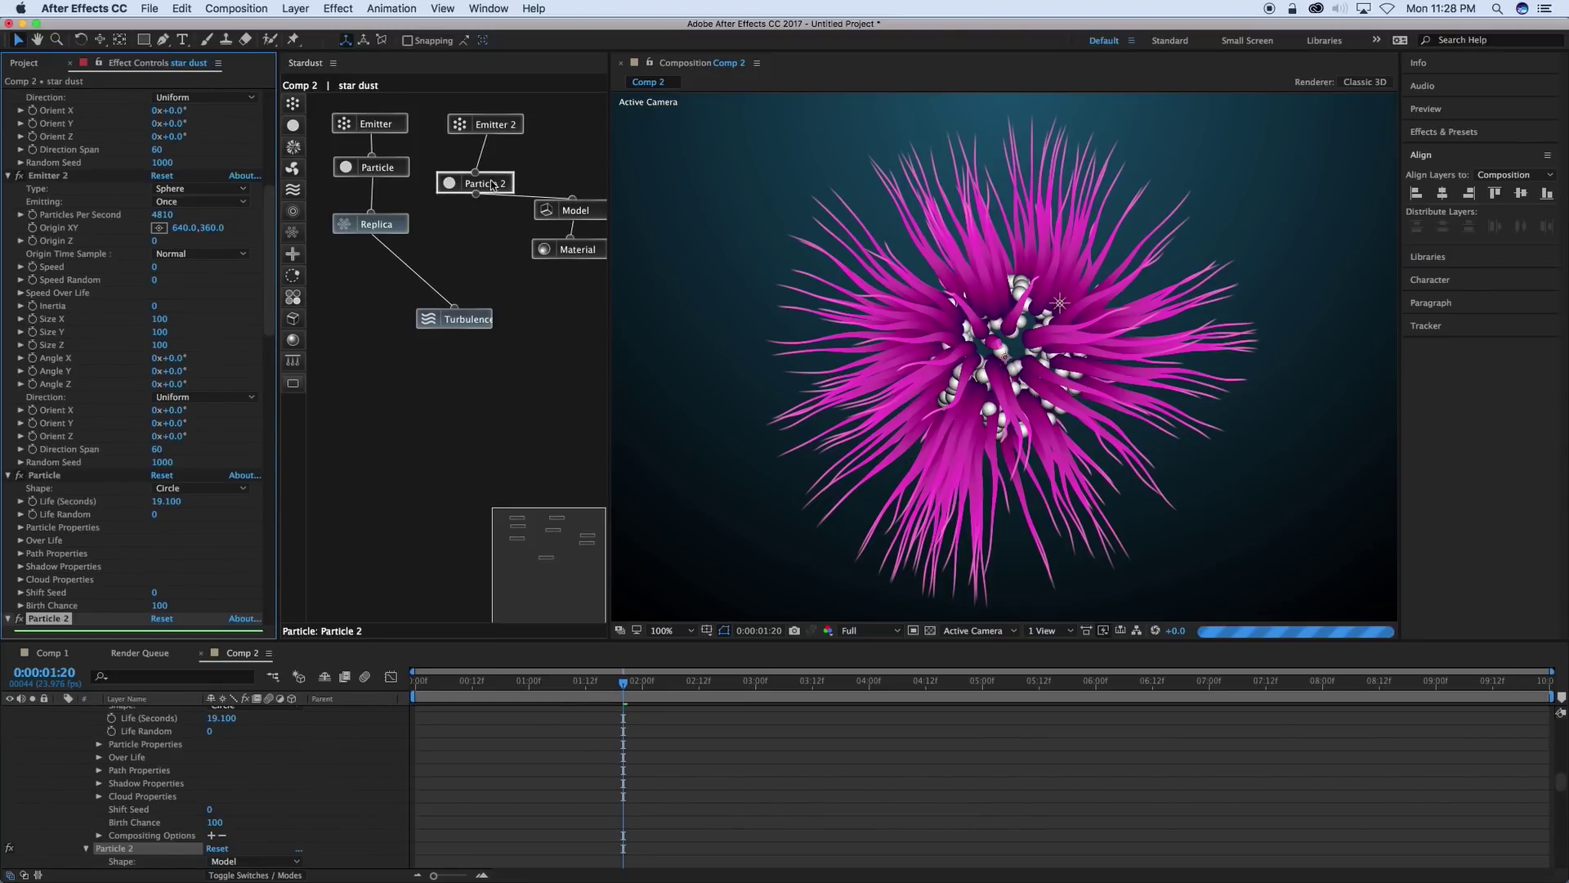
pyautogui.click(486, 124)
pyautogui.moveTo(162, 227); pyautogui.dragTo(399, 251)
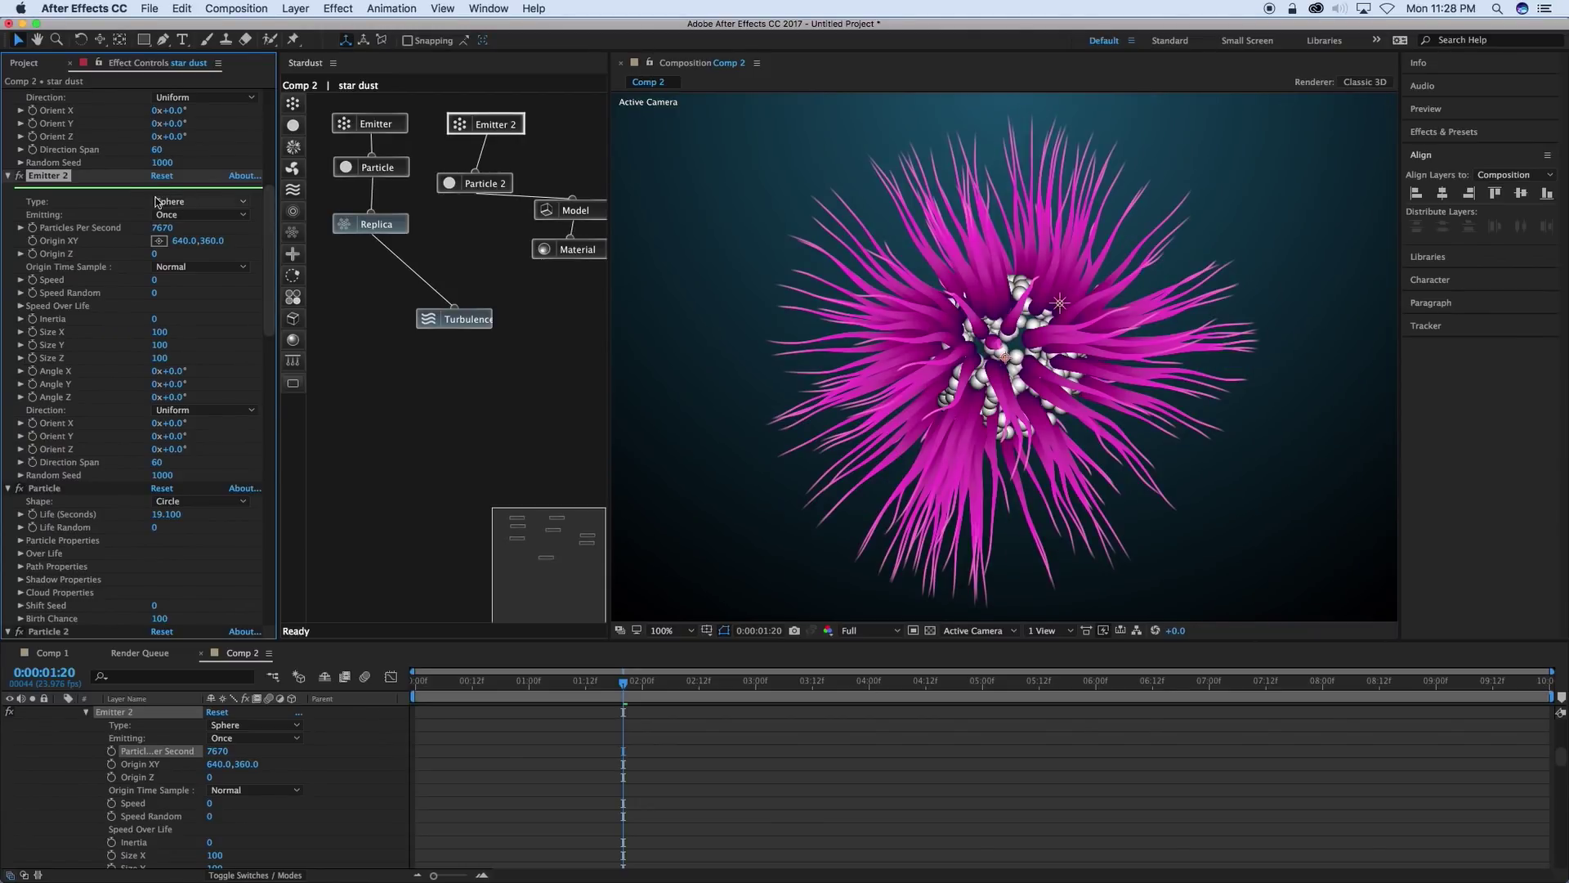
pyautogui.moveTo(162, 228); pyautogui.dragTo(271, 236)
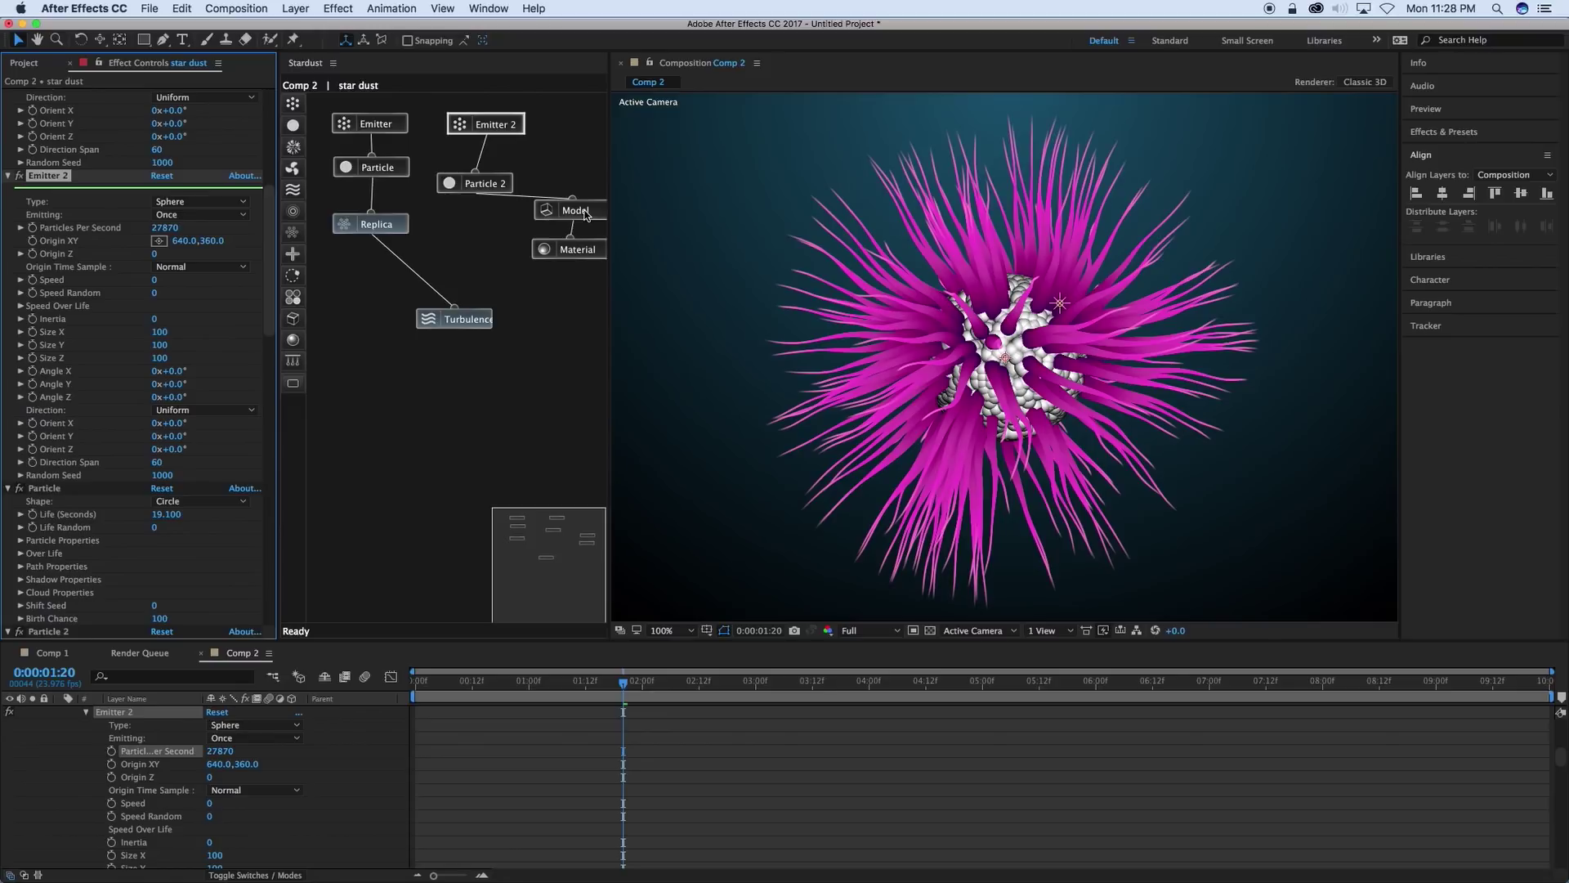
# Set the size of Particle 2 to 15 pixels.
pyautogui.click(483, 182)
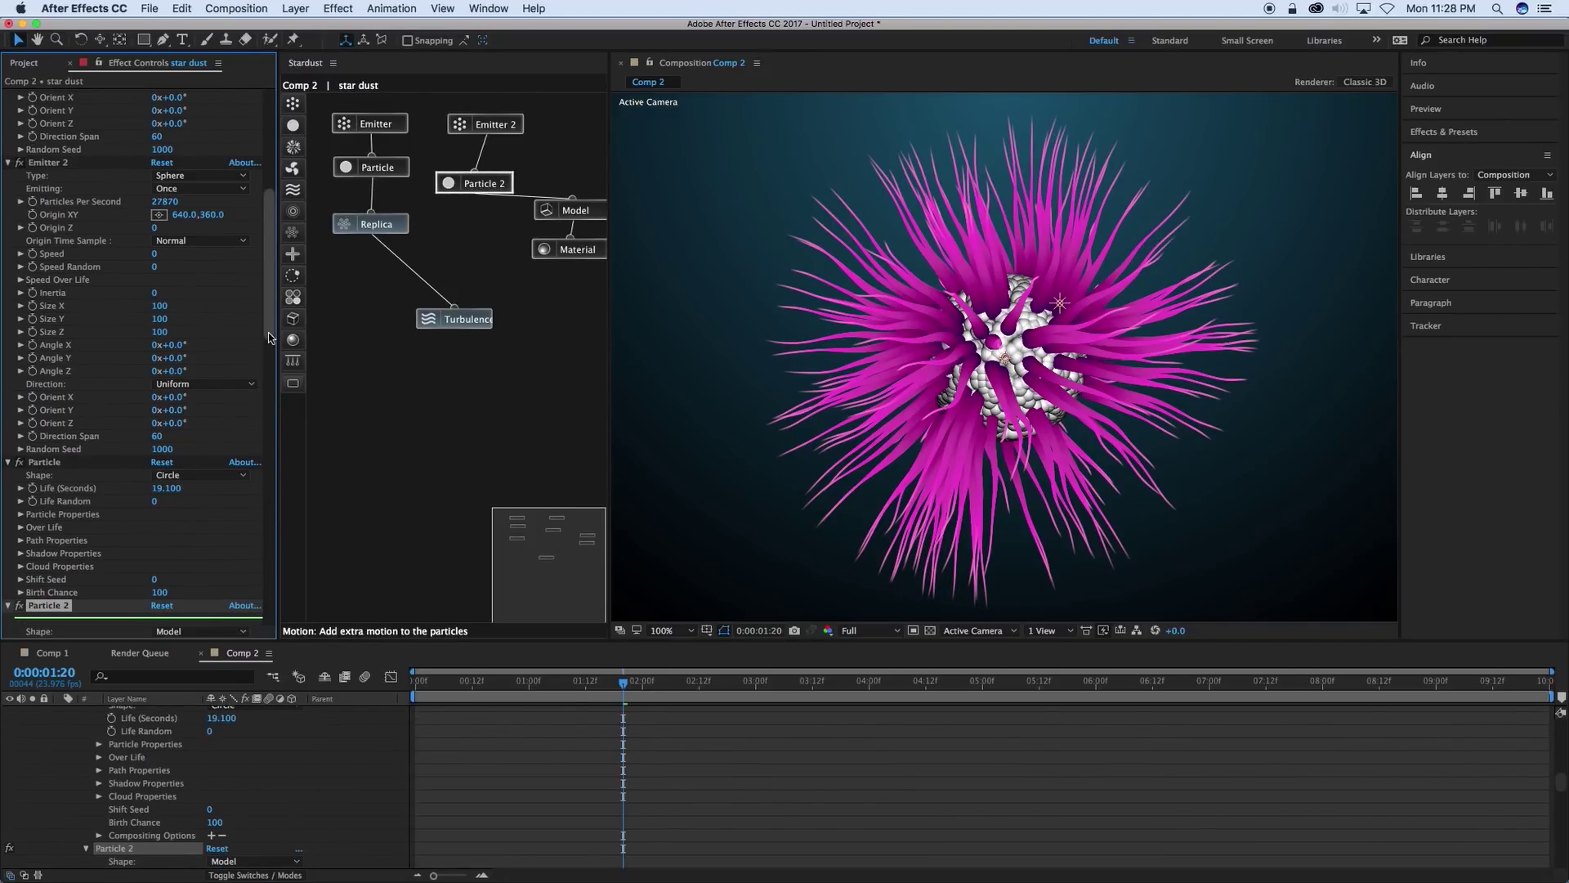
pyautogui.scroll(-5, 270, 337)
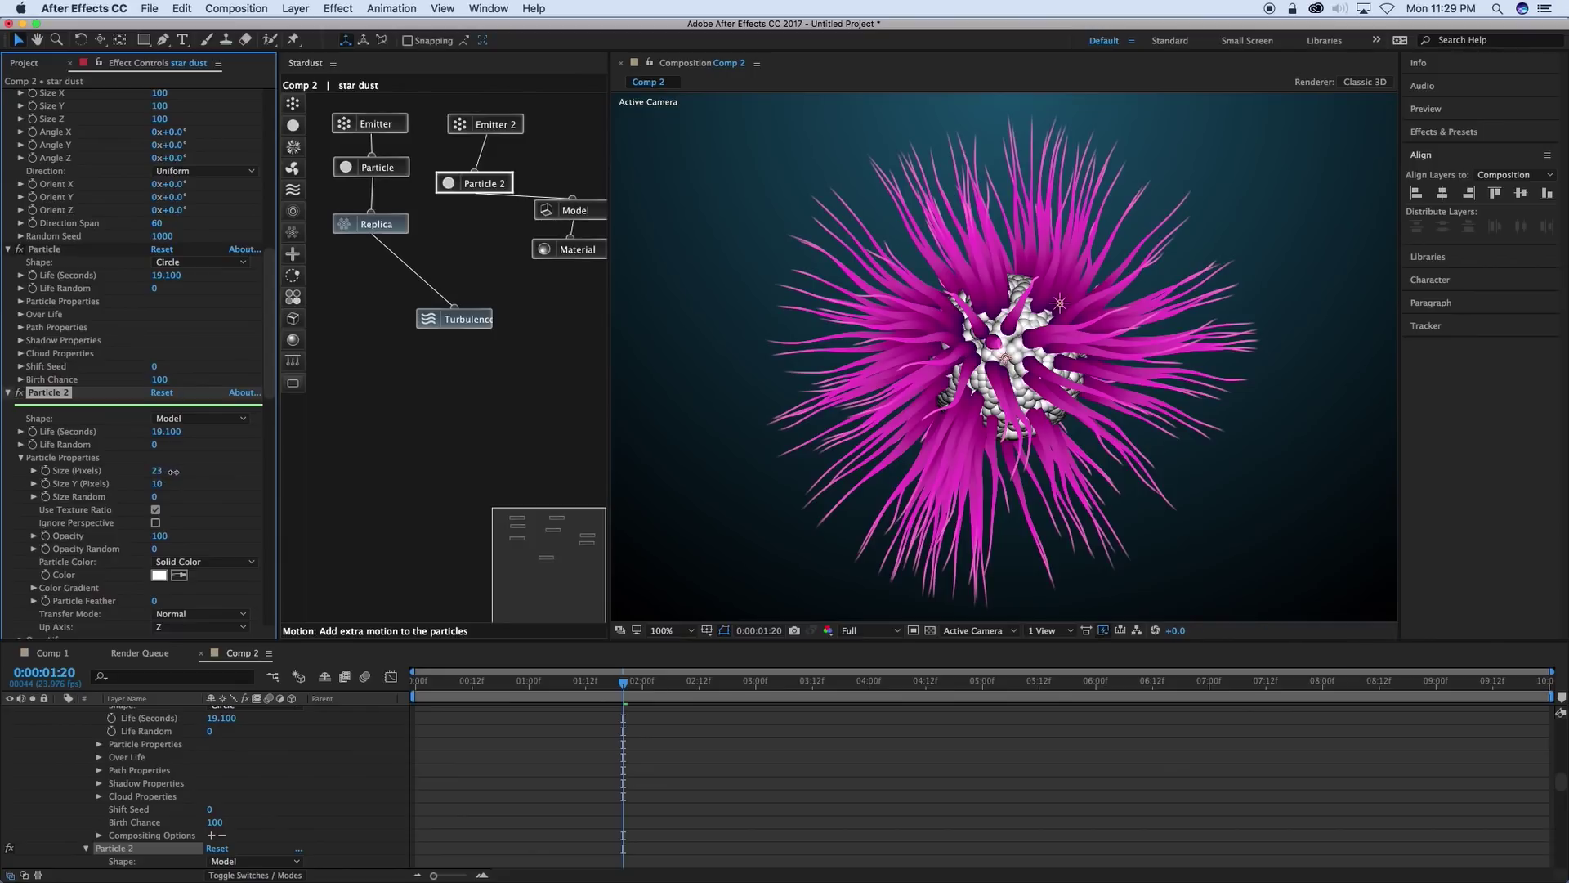
pyautogui.moveTo(173, 471); pyautogui.dragTo(174, 477)
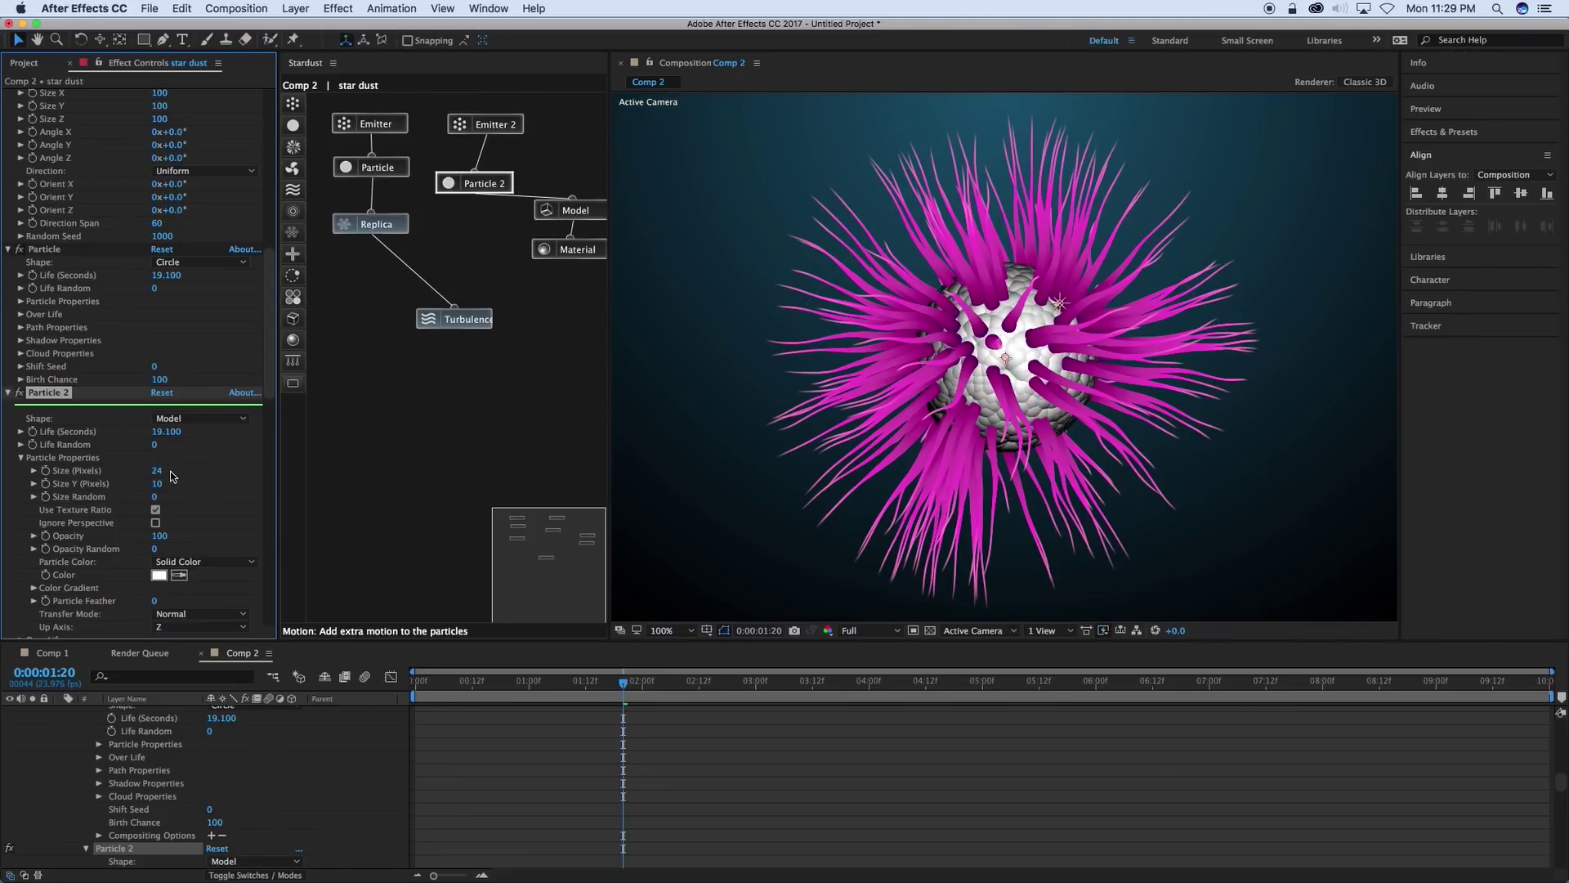
pyautogui.click(159, 472)
pyautogui.write('15')
pyautogui.press('Tab')
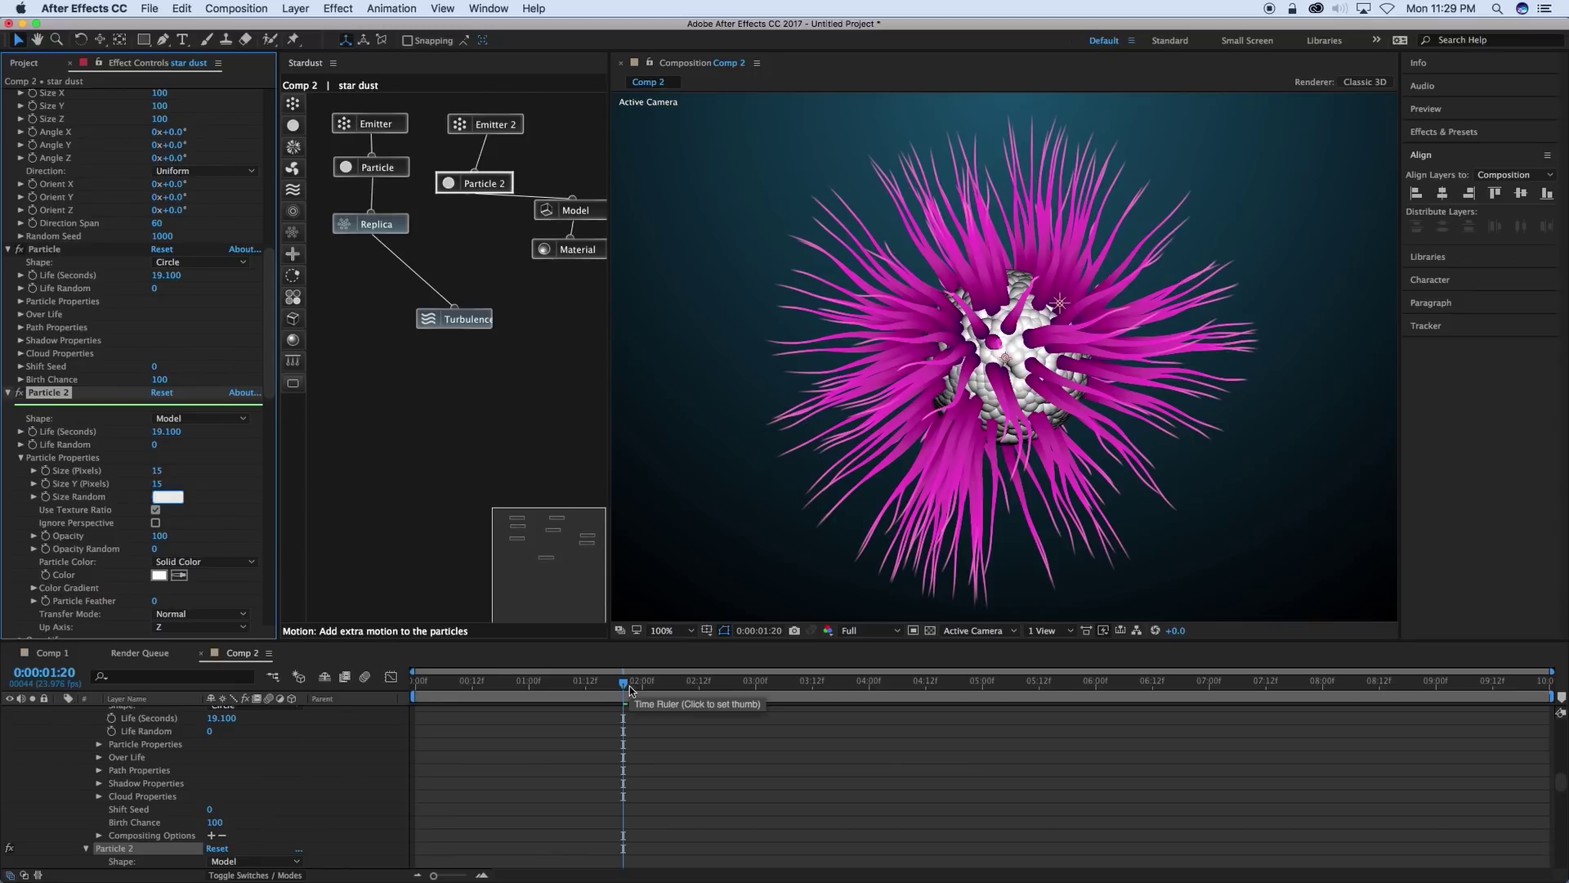
# Reduce the composition preview resolution to Half and play back the animation.
pyautogui.moveTo(630, 685)
pyautogui.mouseDown()
pyautogui.moveTo(643, 689)
pyautogui.moveTo(624, 687)
pyautogui.mouseUp()
pyautogui.click(862, 631)
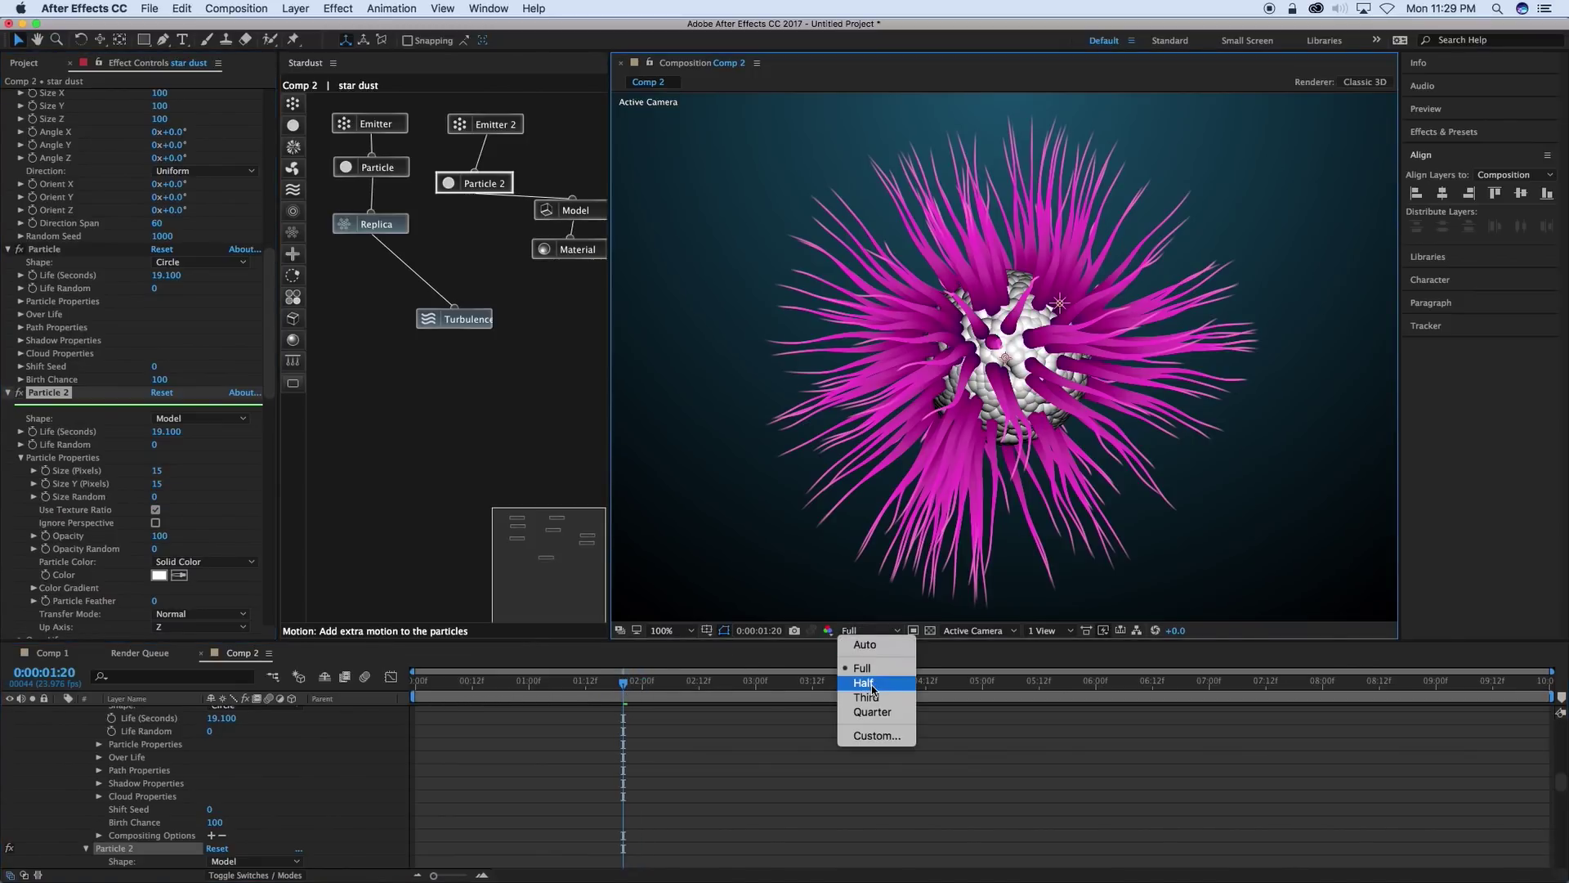
pyautogui.click(872, 687)
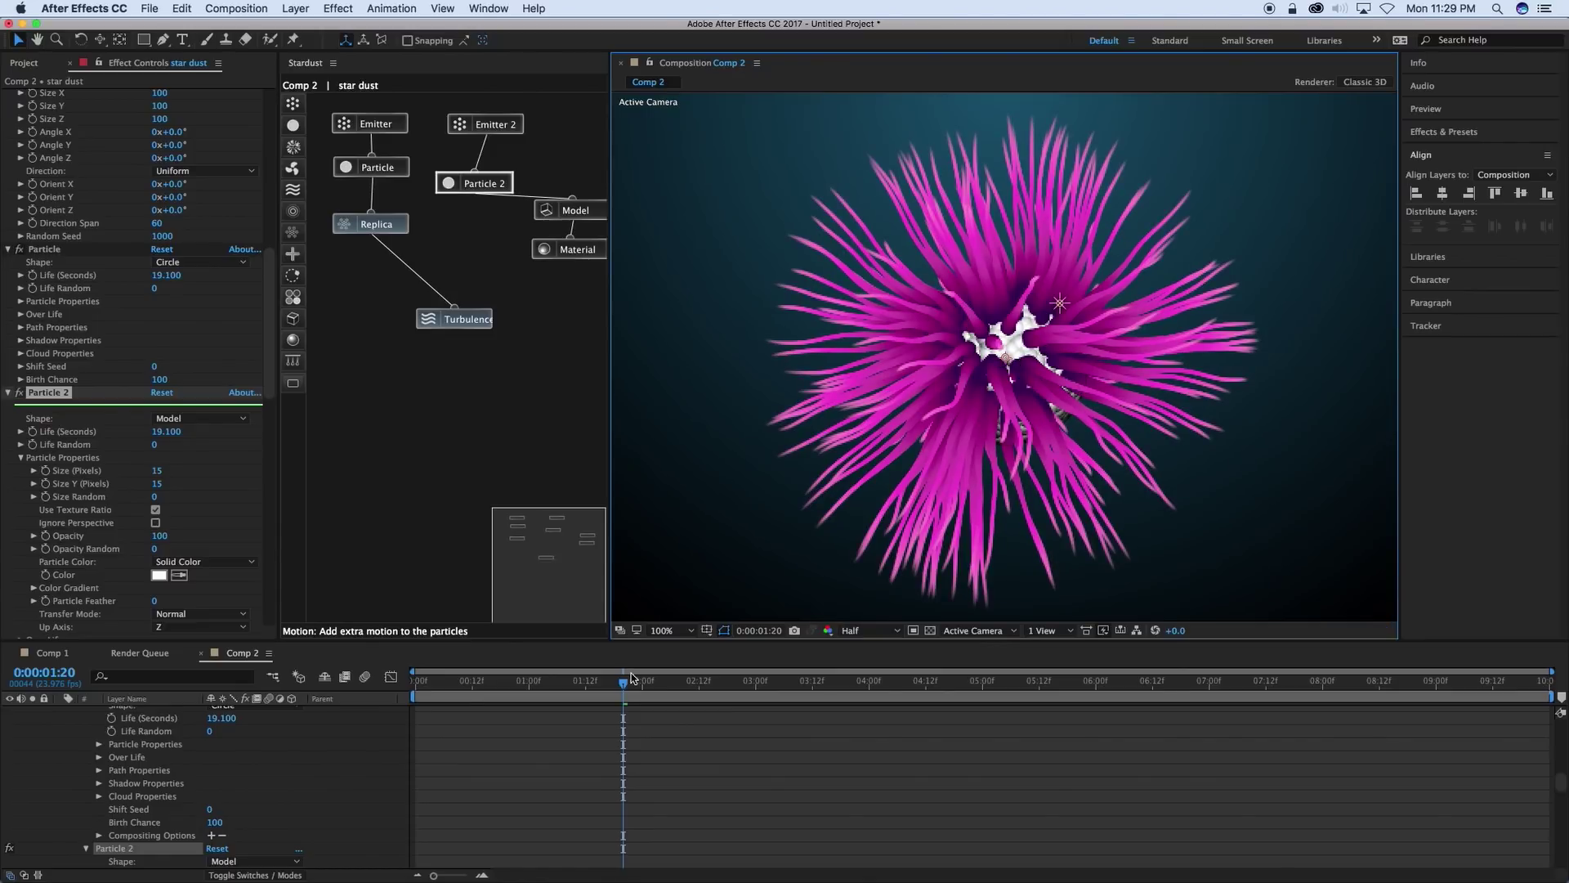
pyautogui.press('space')
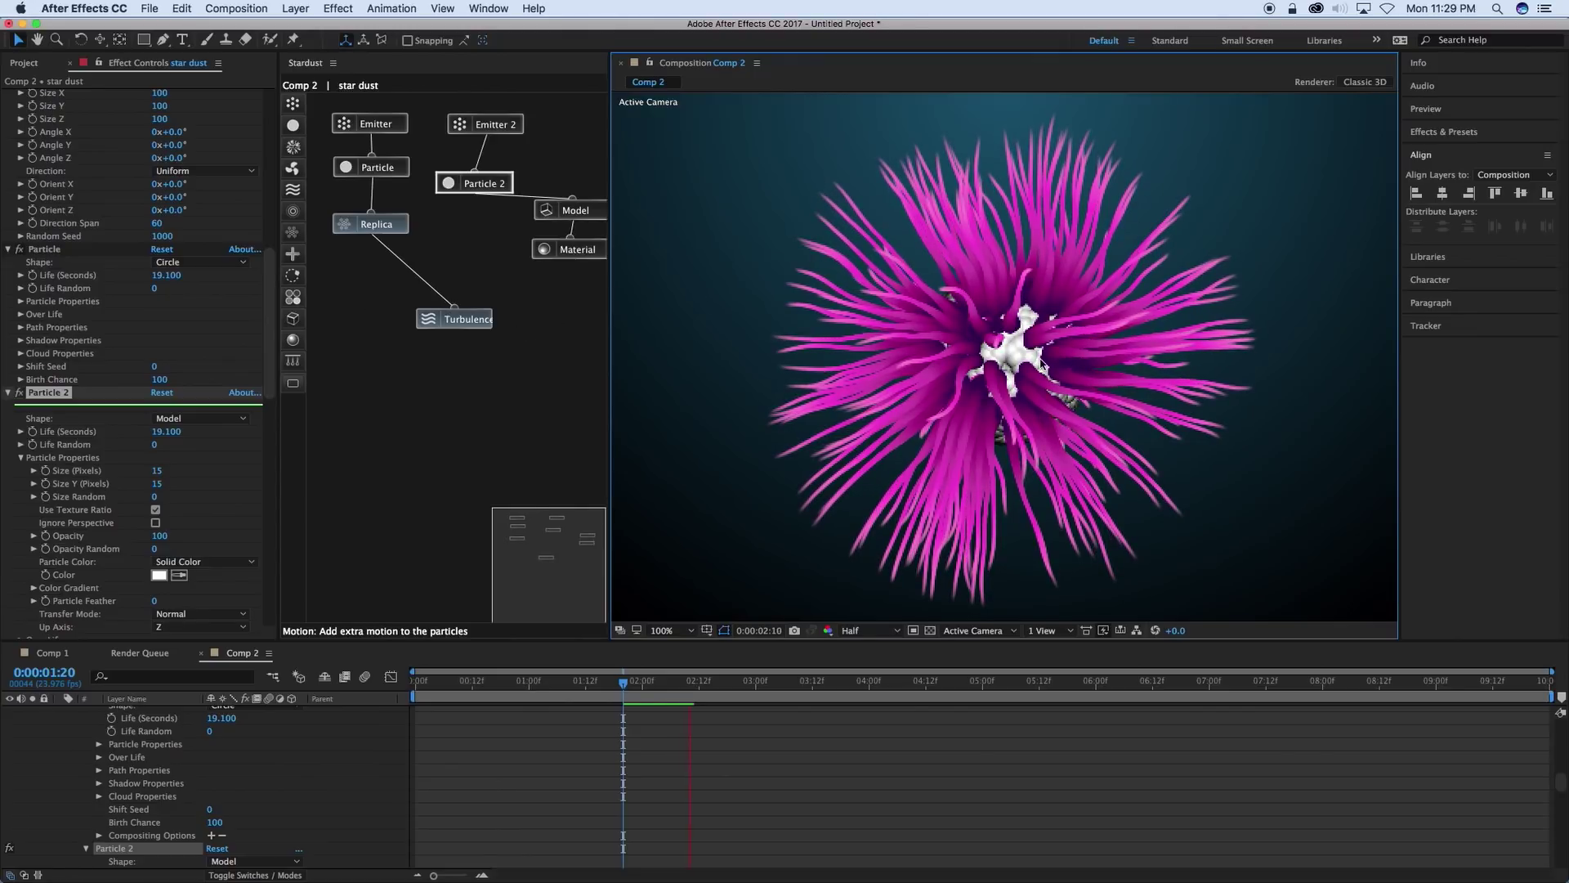
# Connect Particle 2 to the Turbulence node and preview the animation.
pyautogui.moveTo(463, 319); pyautogui.dragTo(449, 320)
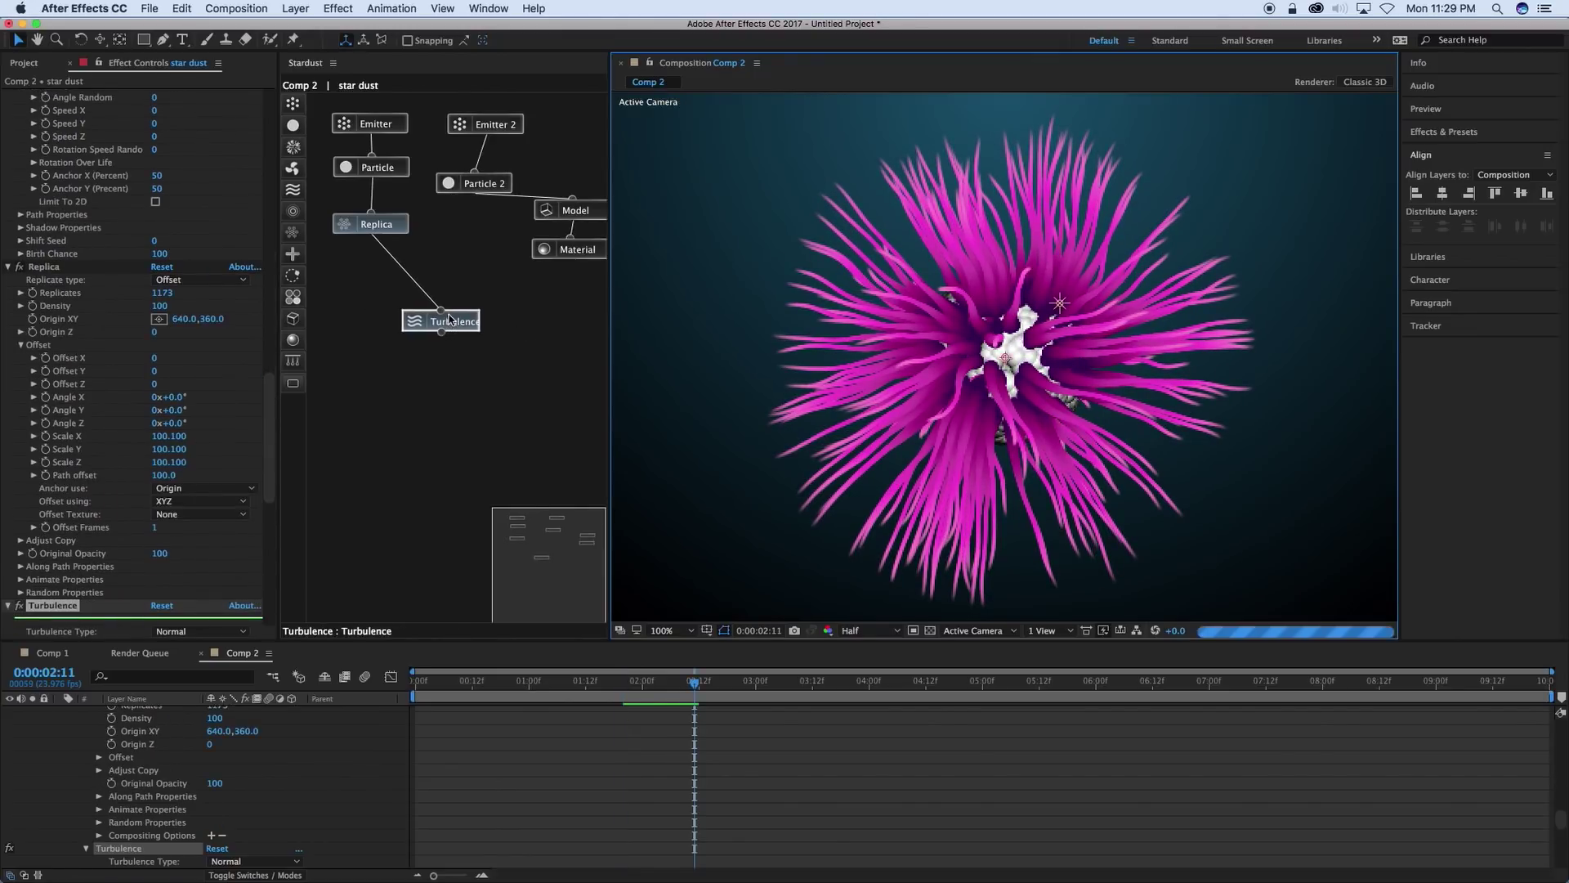
pyautogui.moveTo(474, 192); pyautogui.dragTo(442, 311)
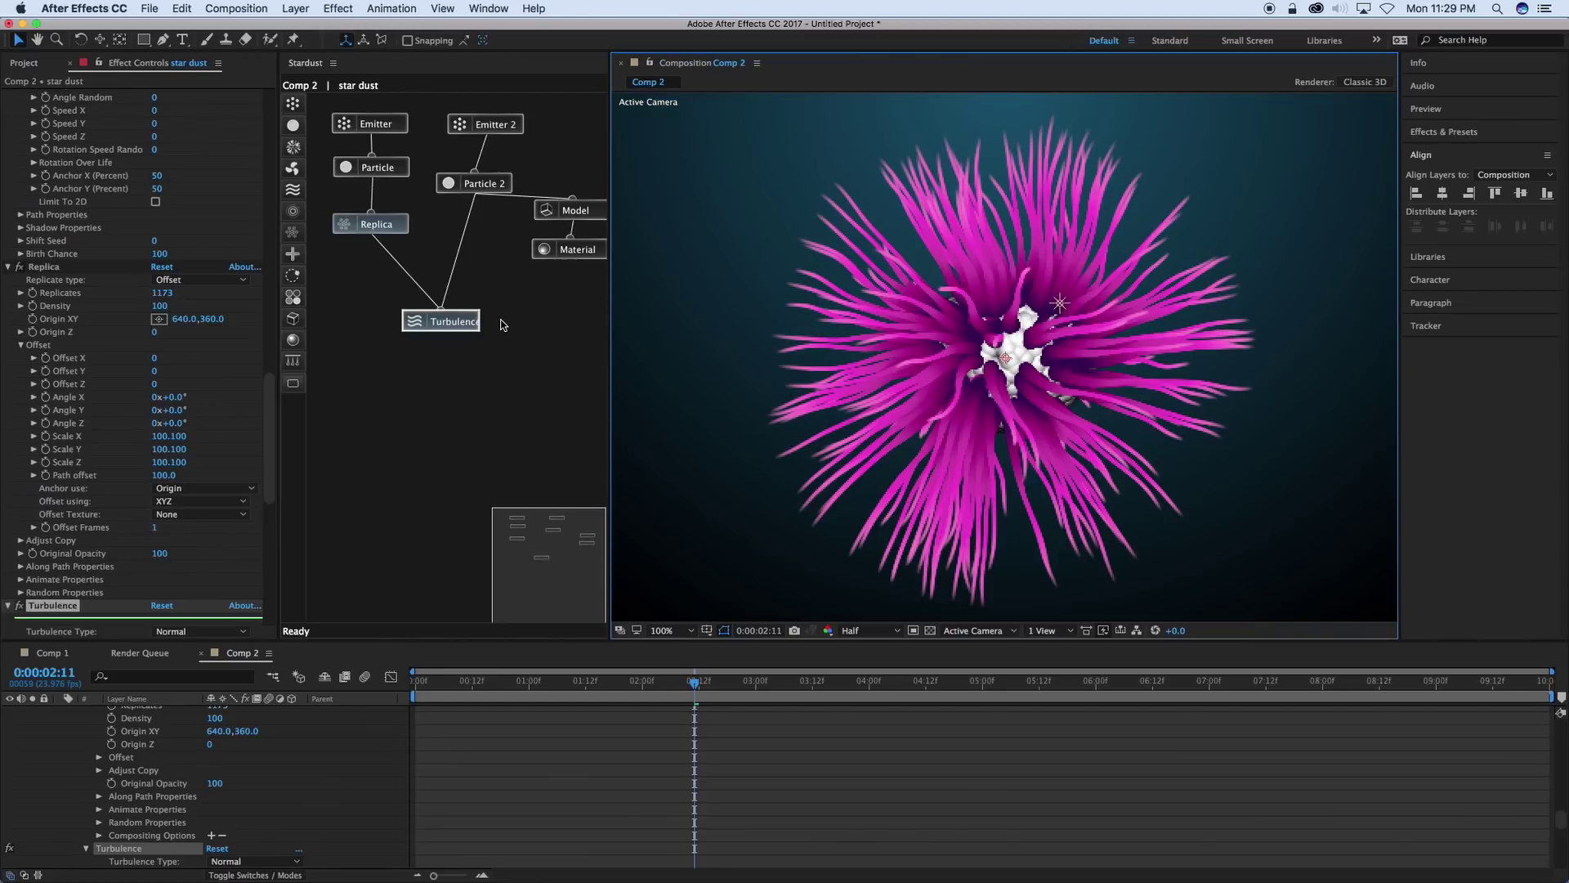
pyautogui.press('space')
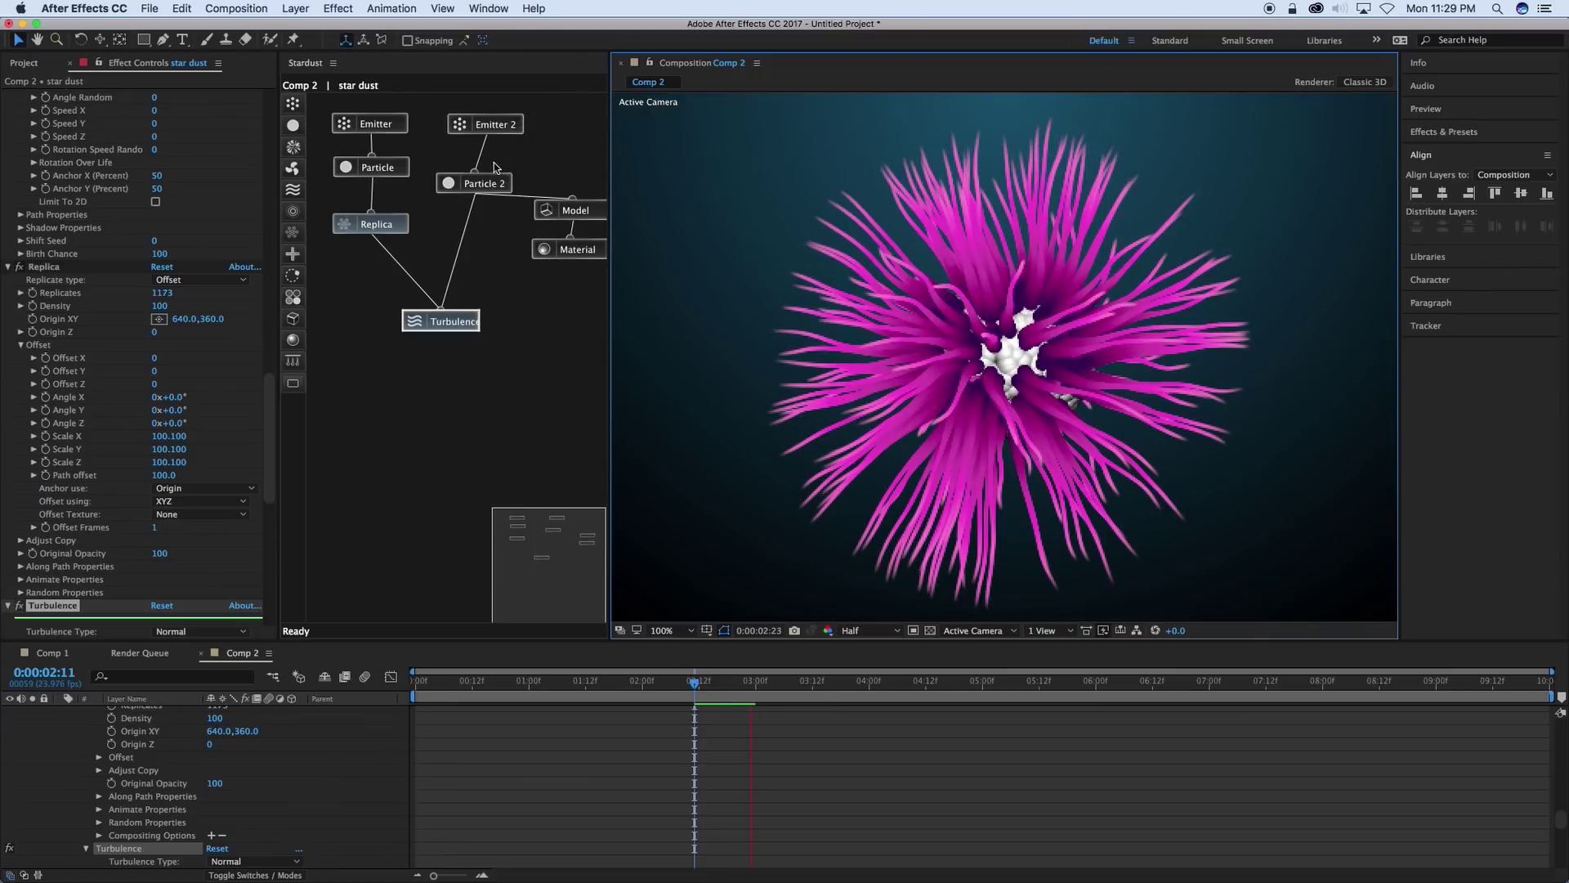
pyautogui.press('space')
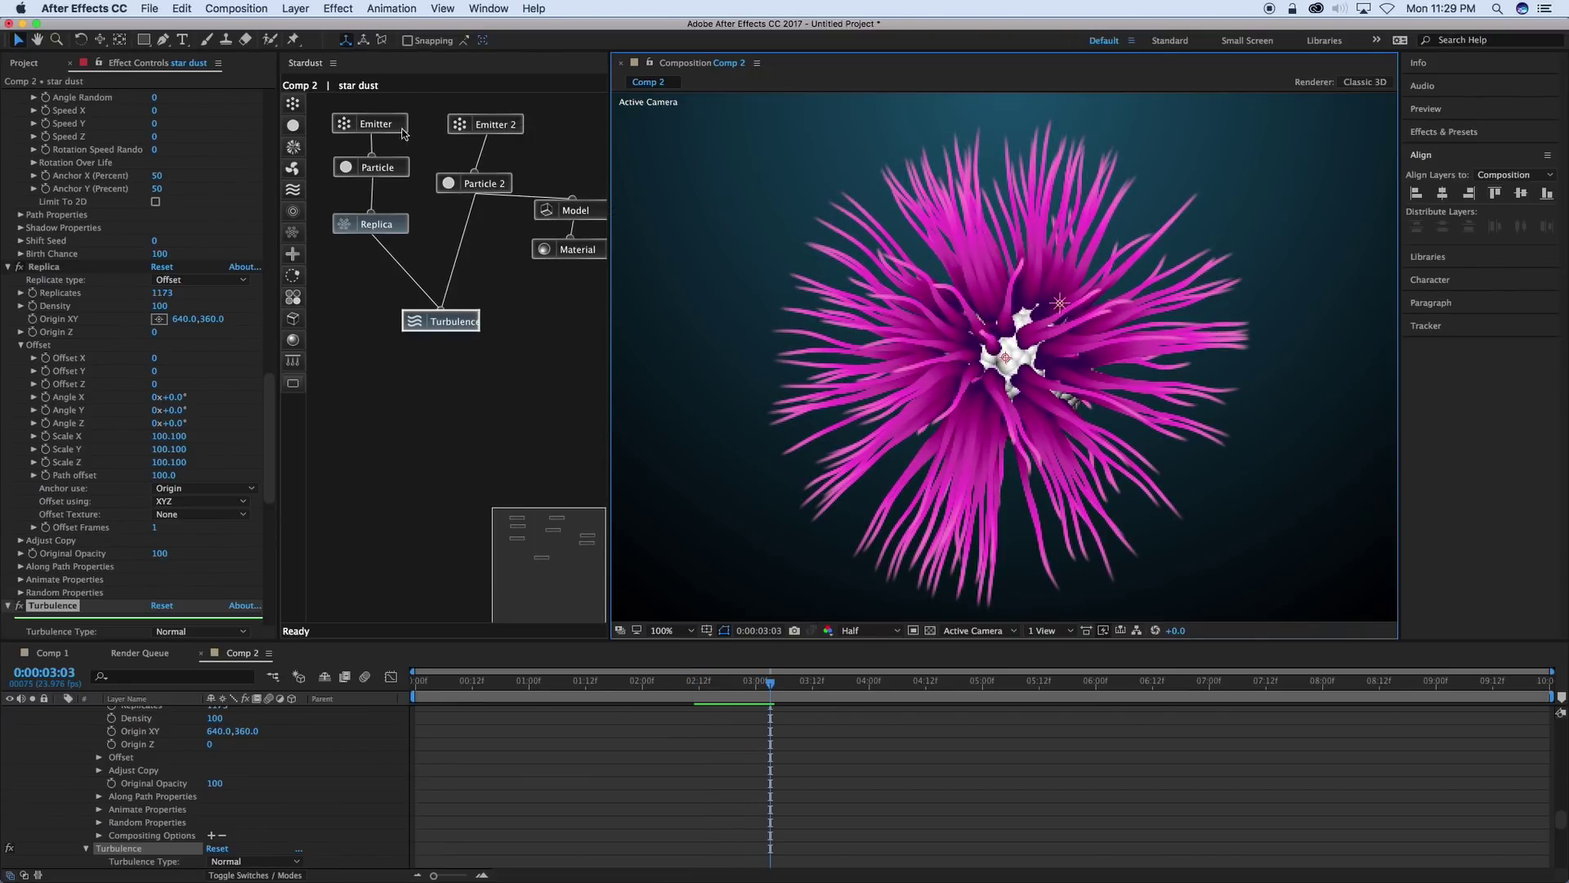
# Lower the first Emitter's particles per second to thin out the strands, and preview the result.
pyautogui.click(399, 128)
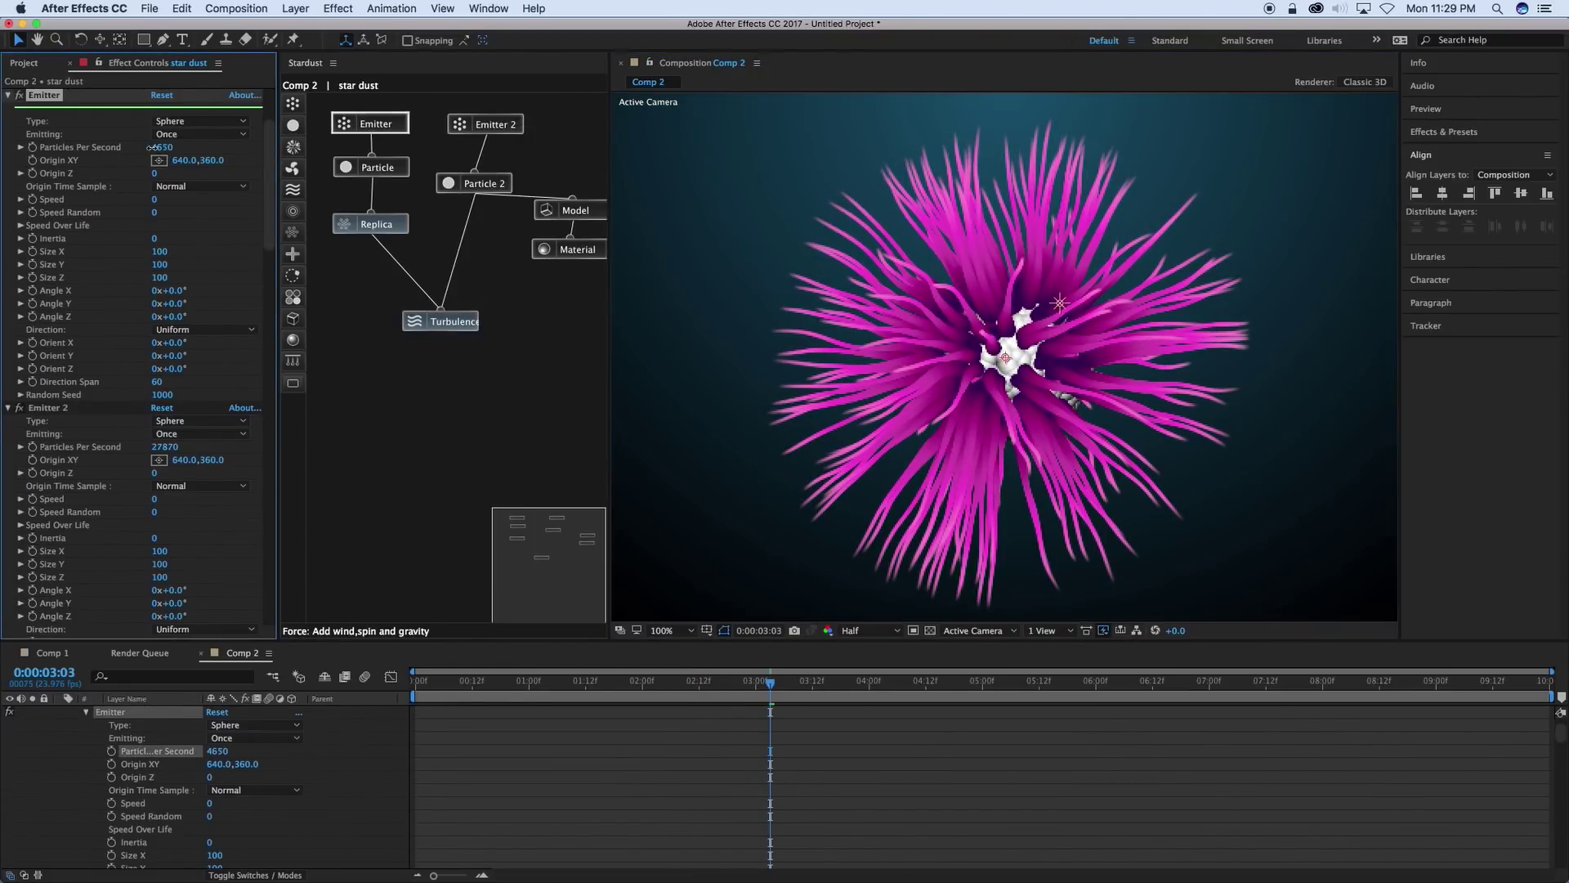
pyautogui.moveTo(151, 148); pyautogui.dragTo(62, 150)
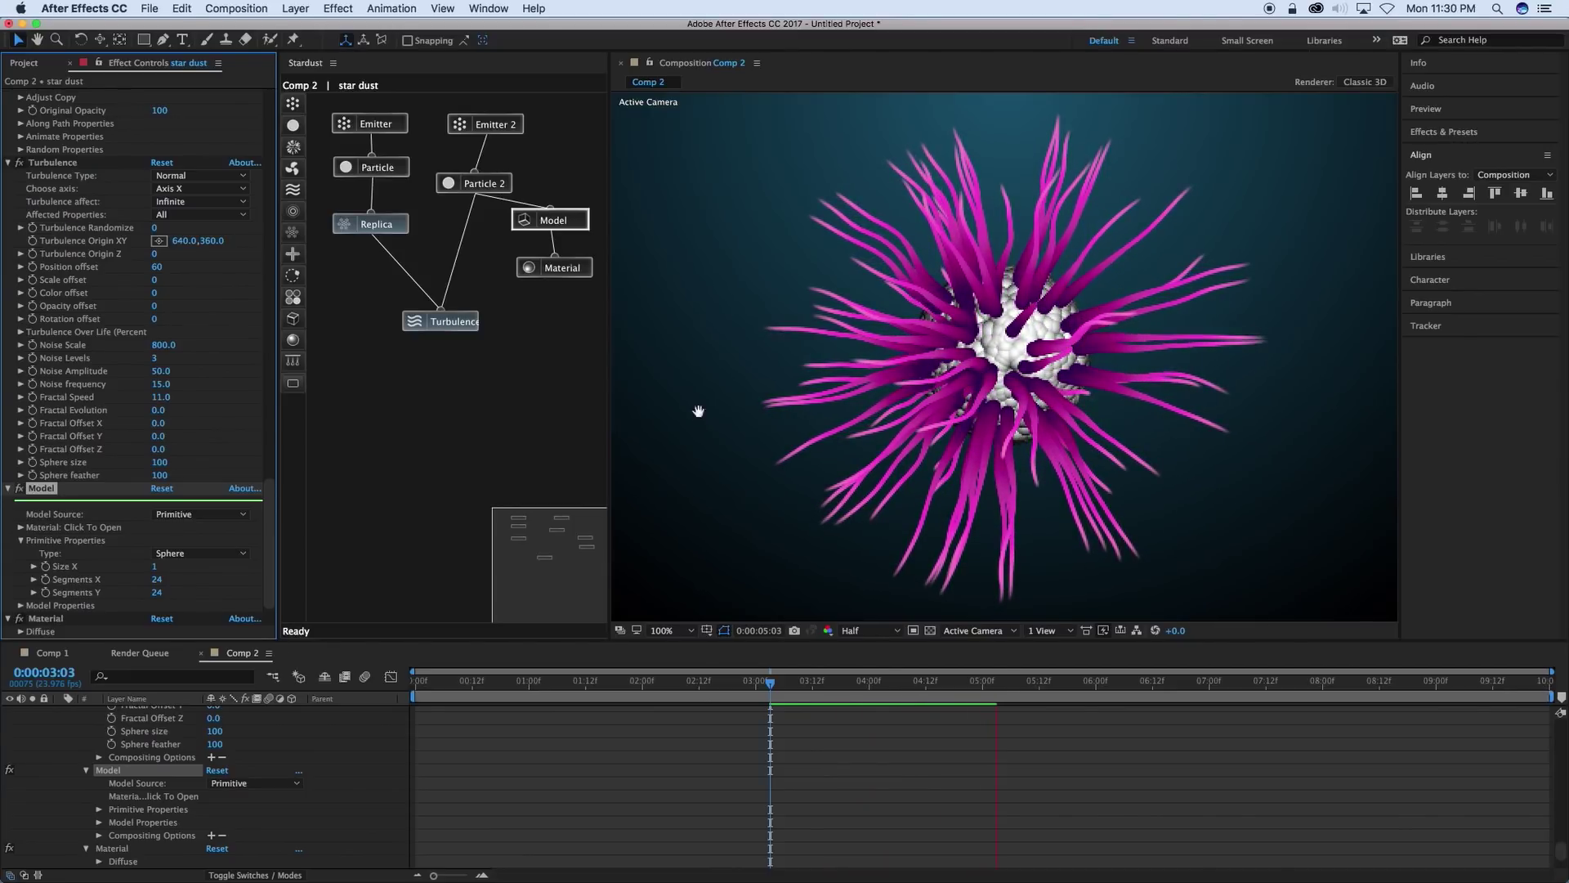
pyautogui.press('space')
# Set Color From Particle to 0 in the Material node's diffuse properties.
pyautogui.click(565, 273)
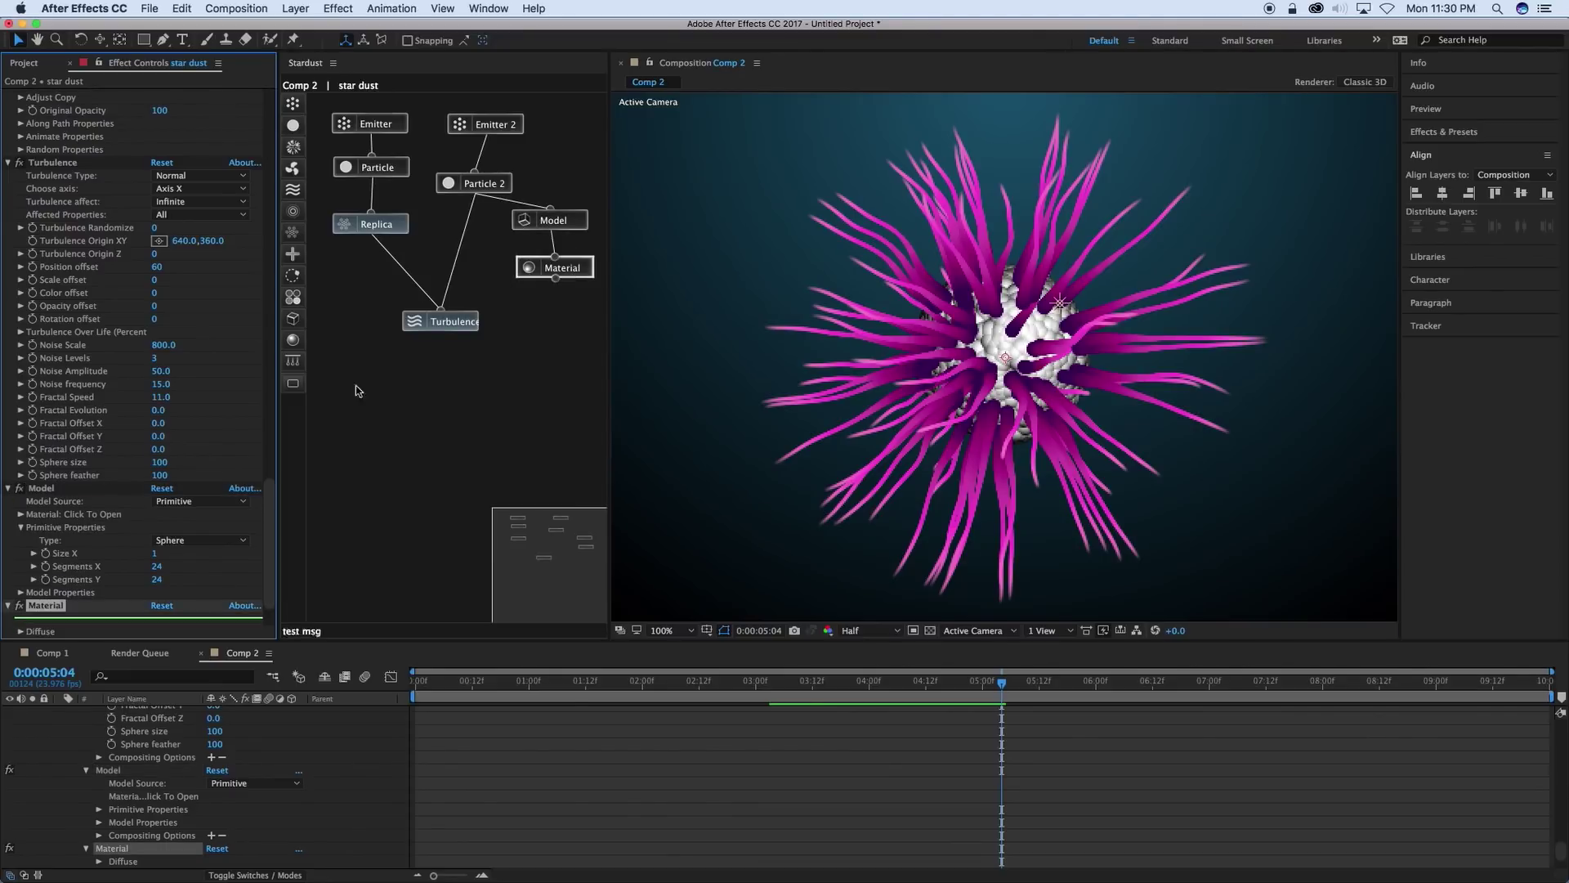
pyautogui.moveTo(268, 508); pyautogui.dragTo(268, 560)
pyautogui.click(21, 566)
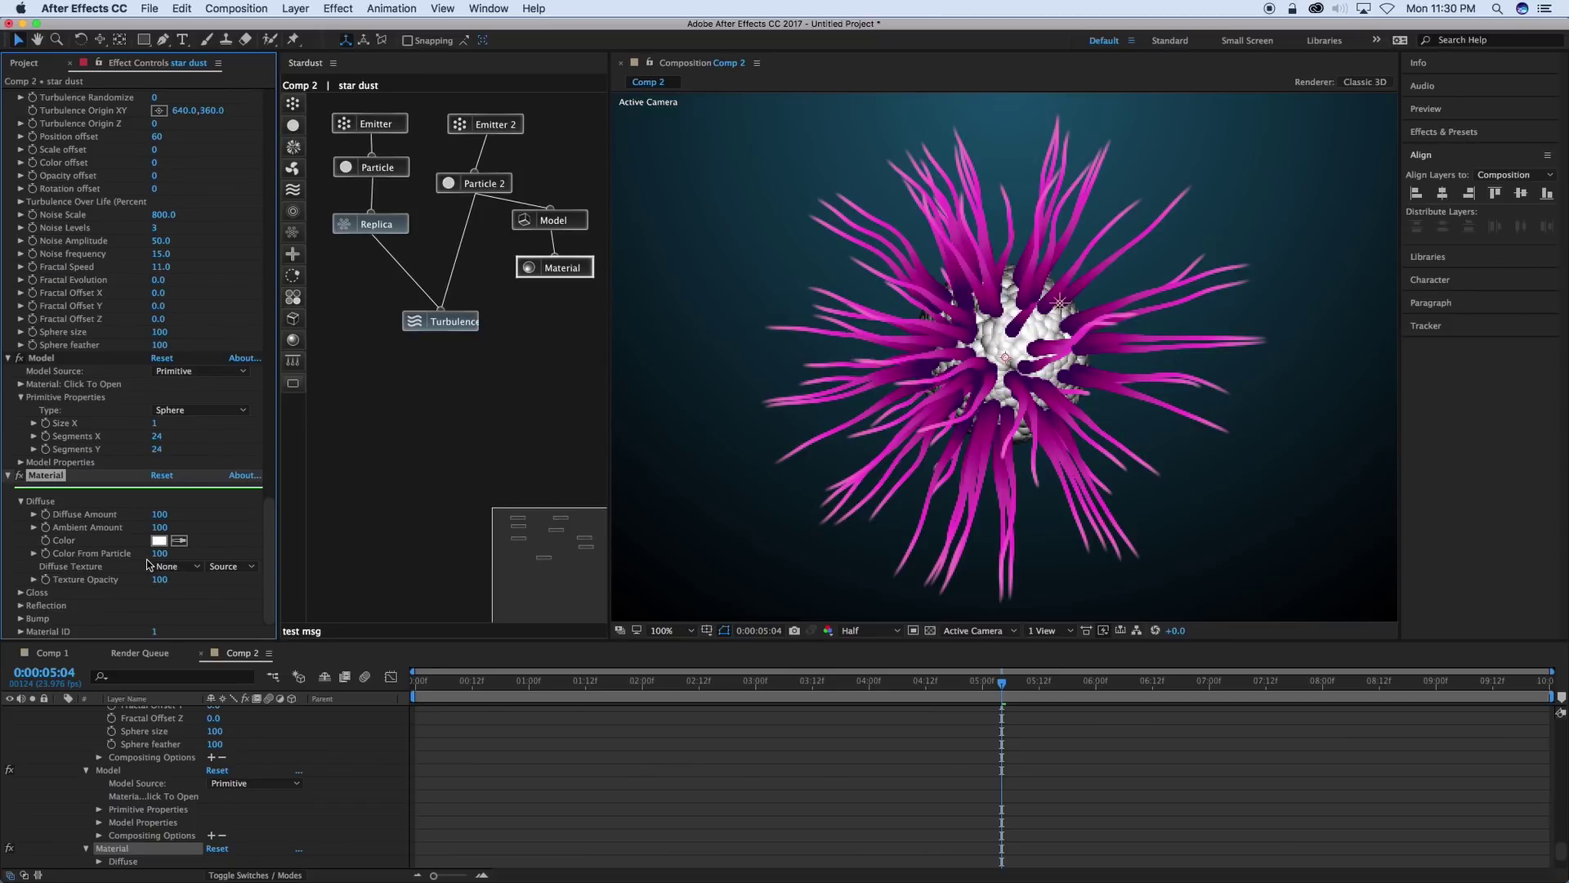
pyautogui.moveTo(117, 554); pyautogui.dragTo(33, 554)
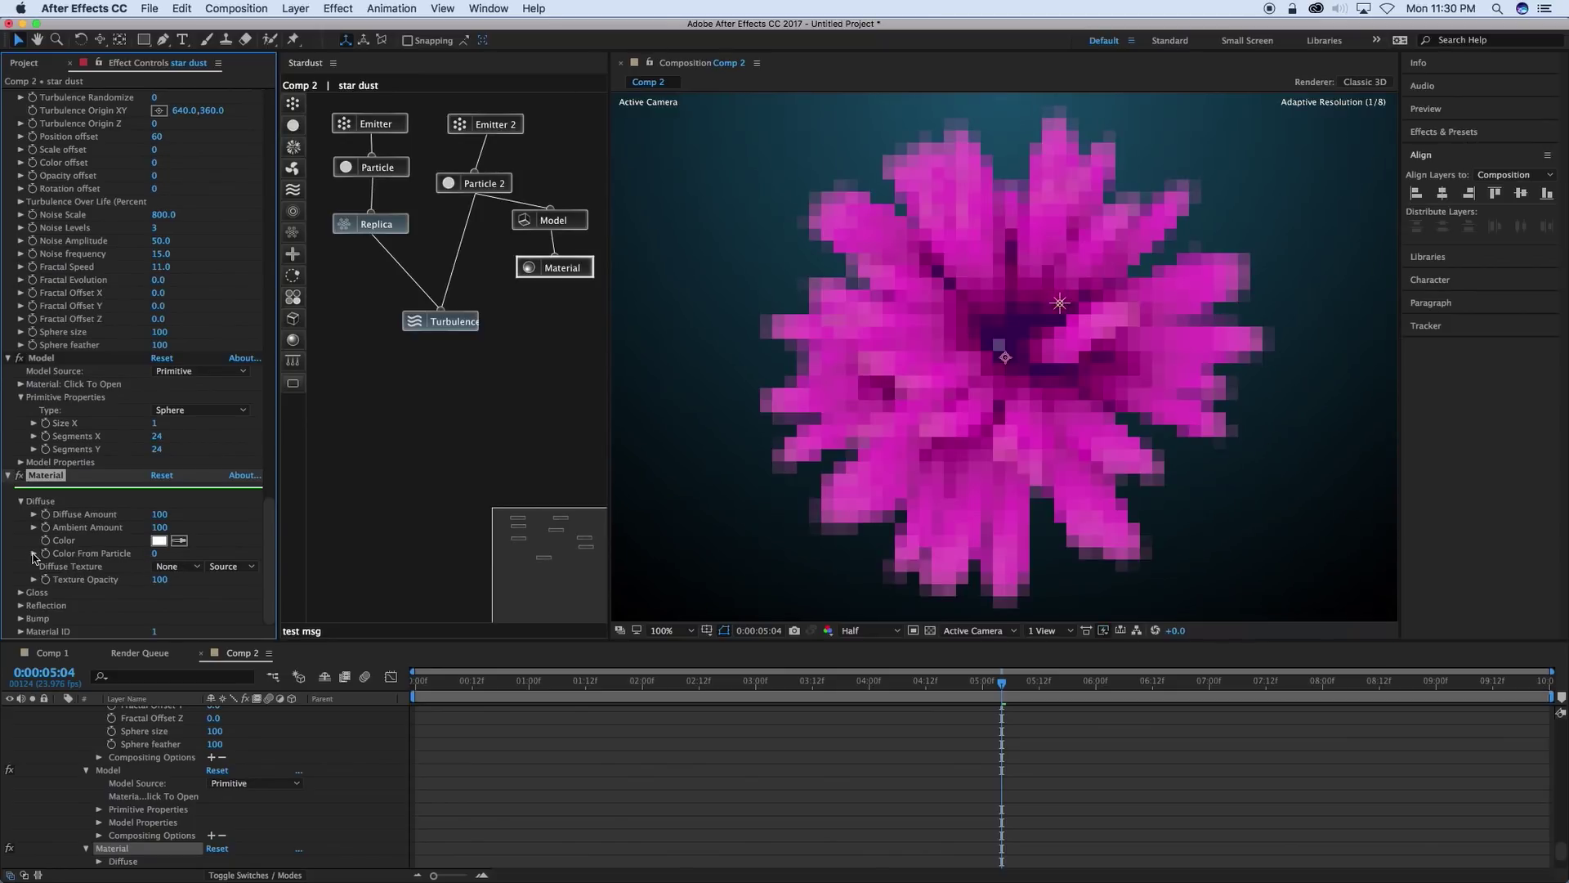
# Set the Material's diffuse color to bright green, 62FC18.
pyautogui.click(158, 541)
pyautogui.click(413, 562)
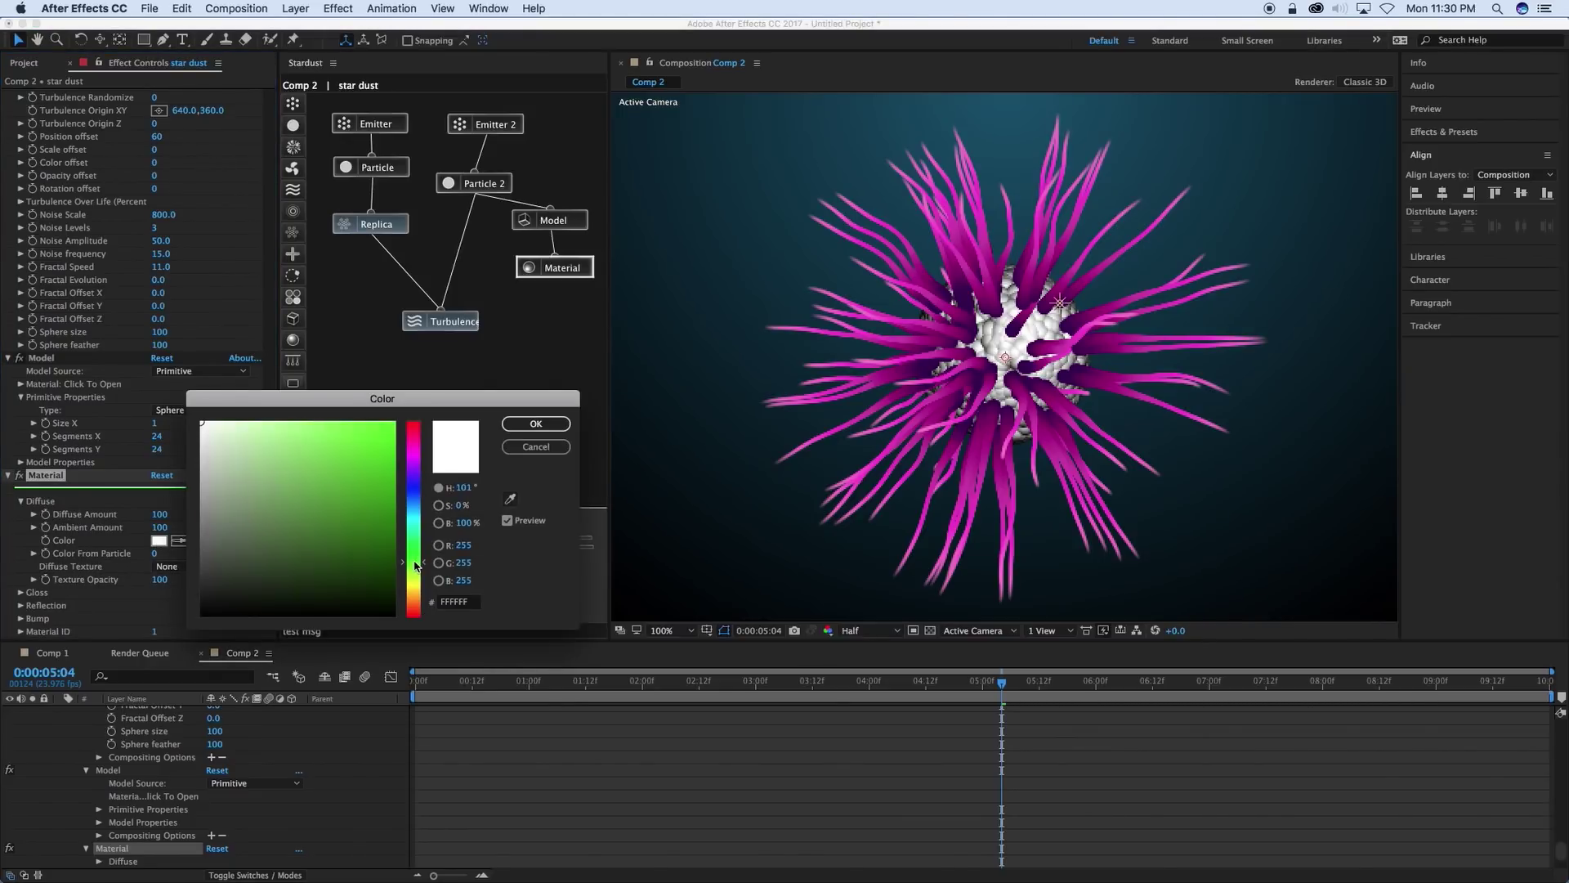
pyautogui.click(377, 423)
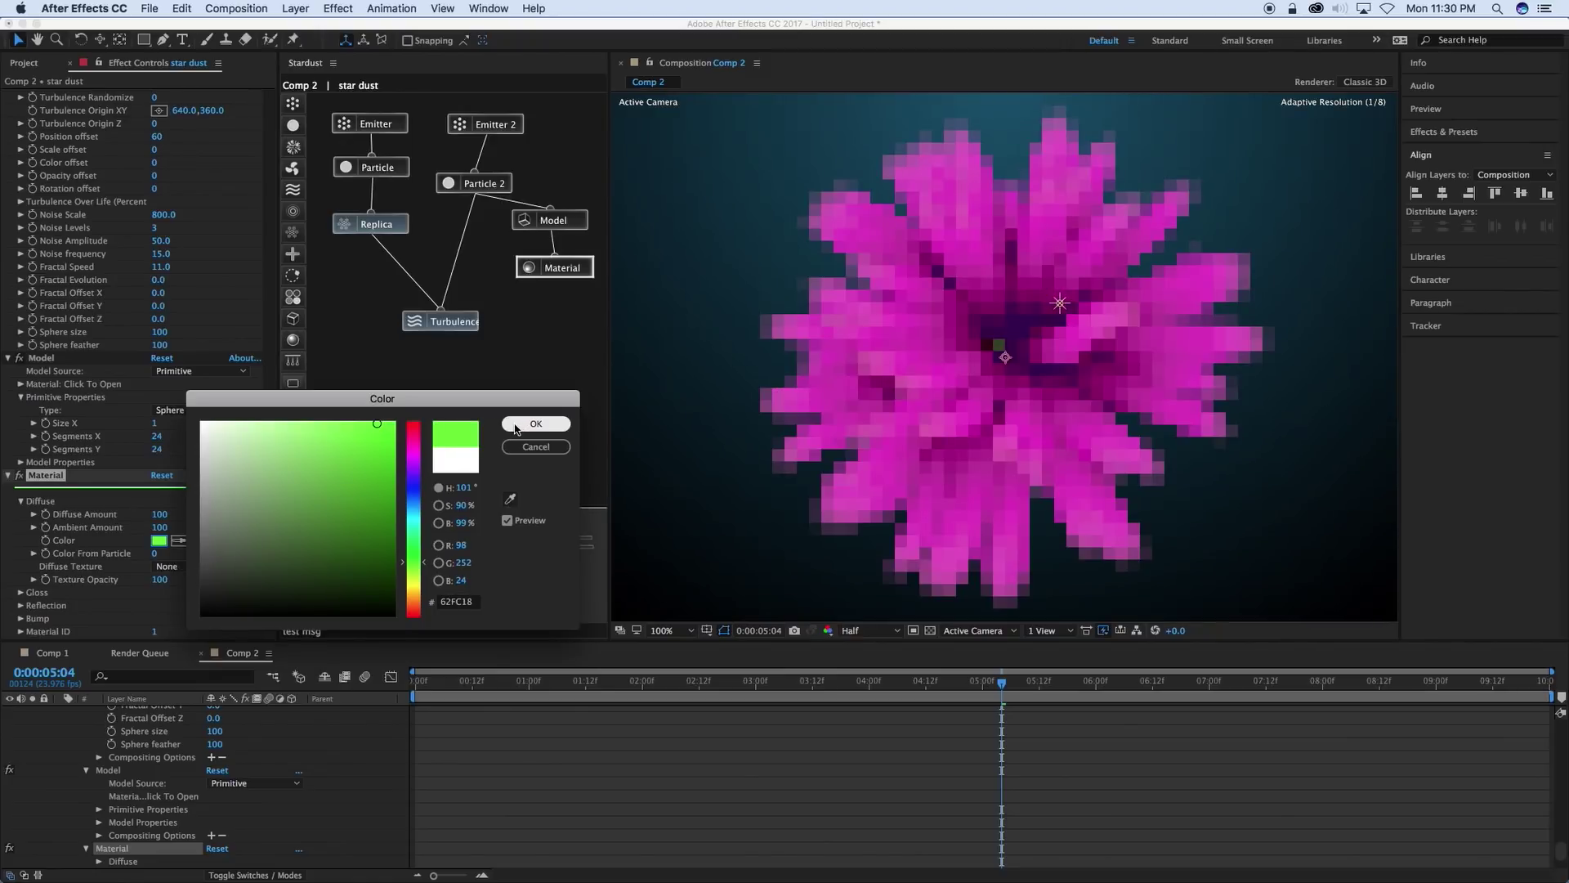
pyautogui.click(528, 426)
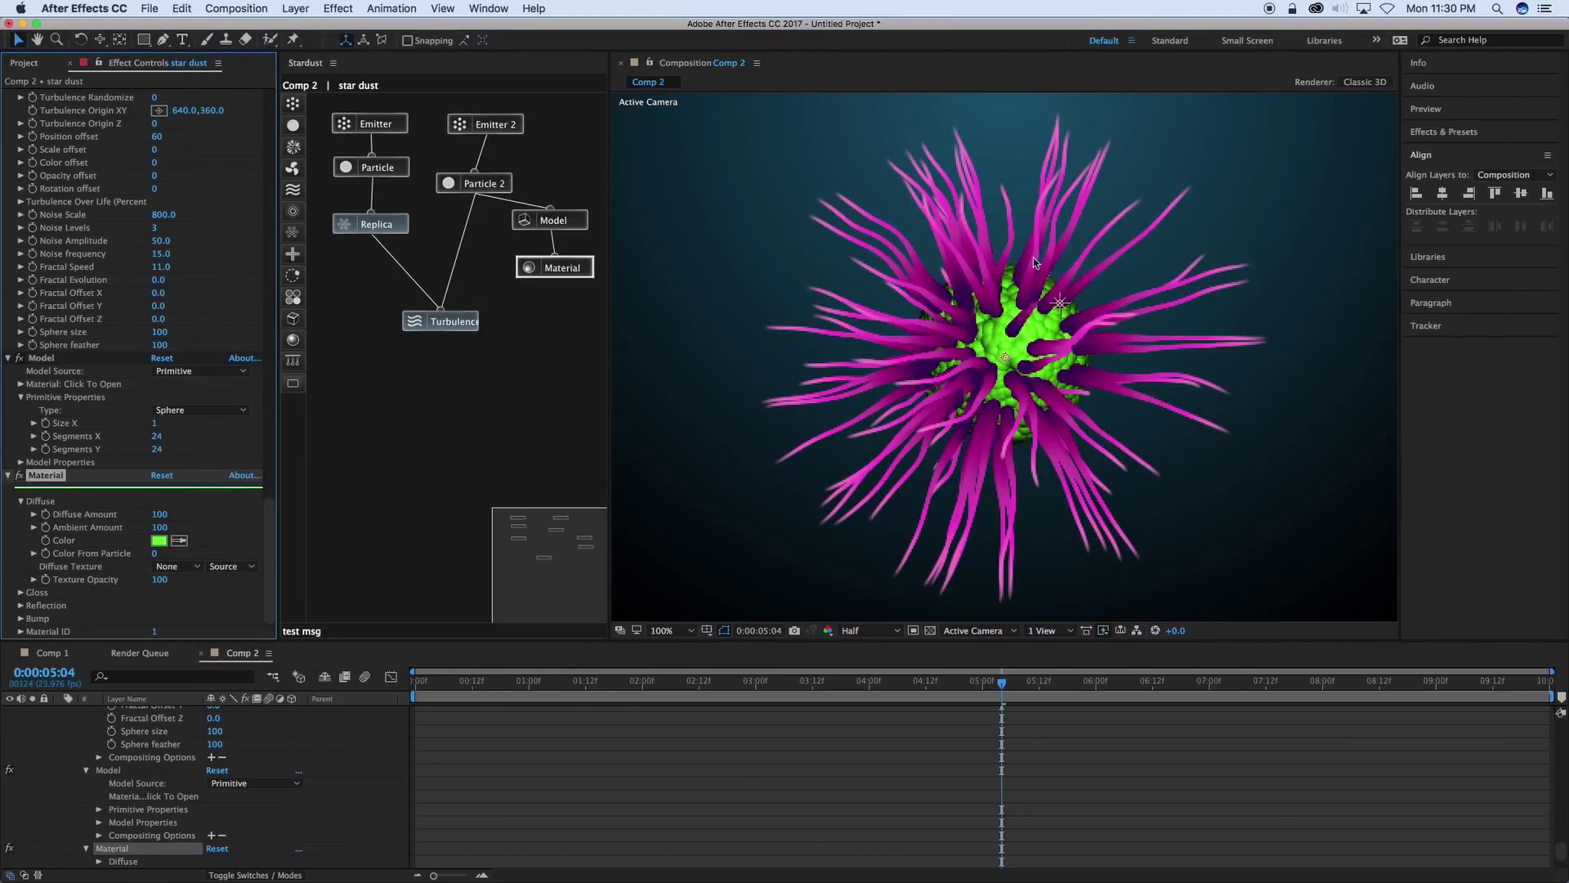
# Change the Material's diffuse color to pale green, CCFEB4.
pyautogui.click(159, 541)
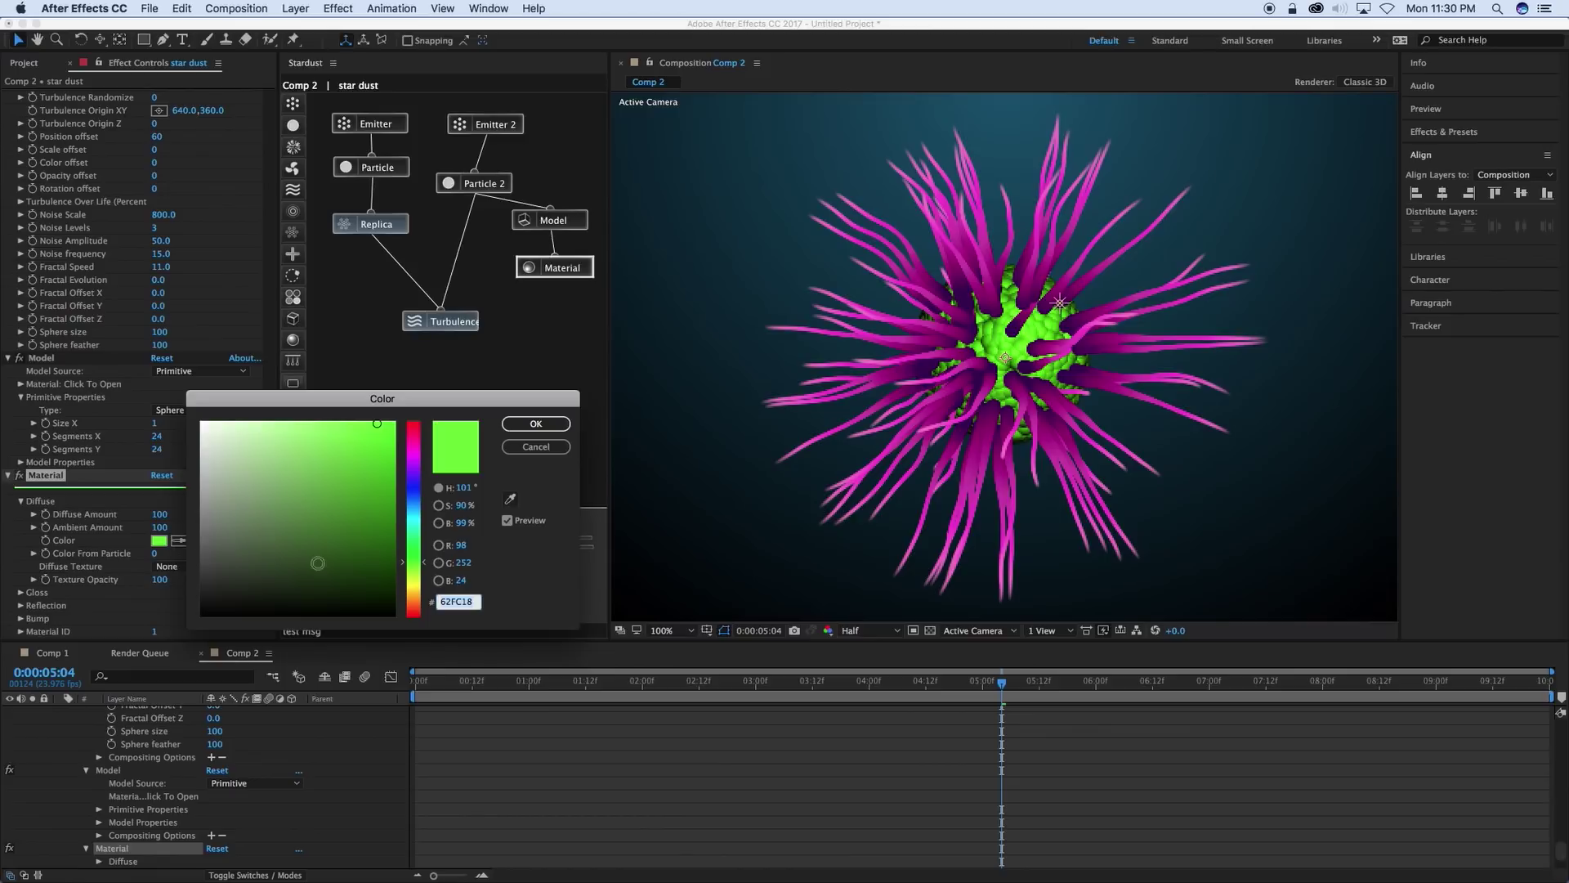
pyautogui.click(256, 423)
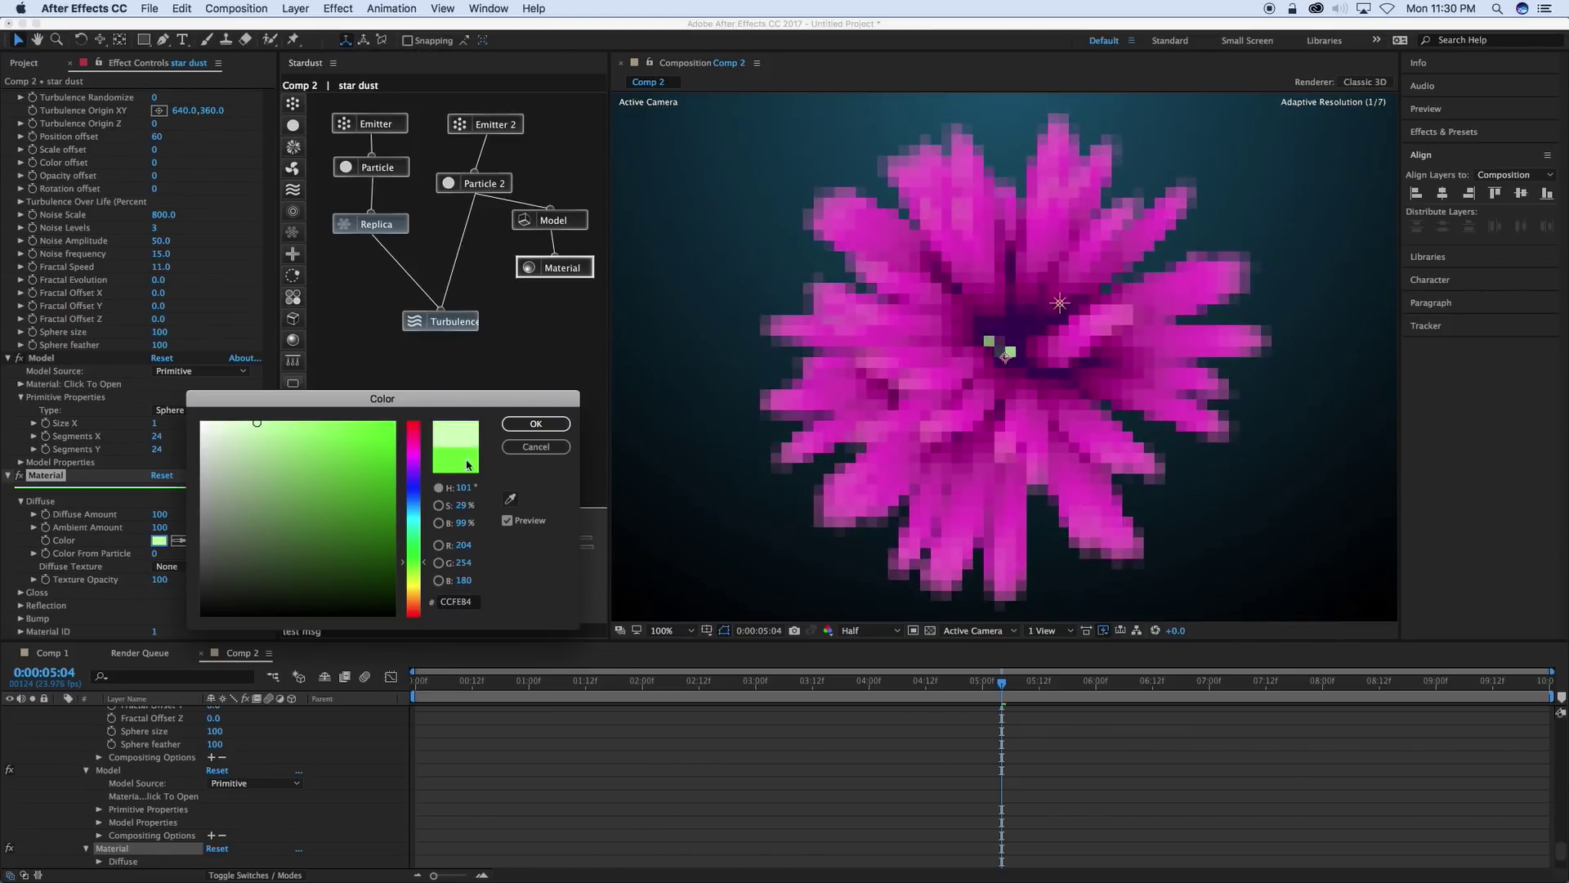
pyautogui.click(537, 424)
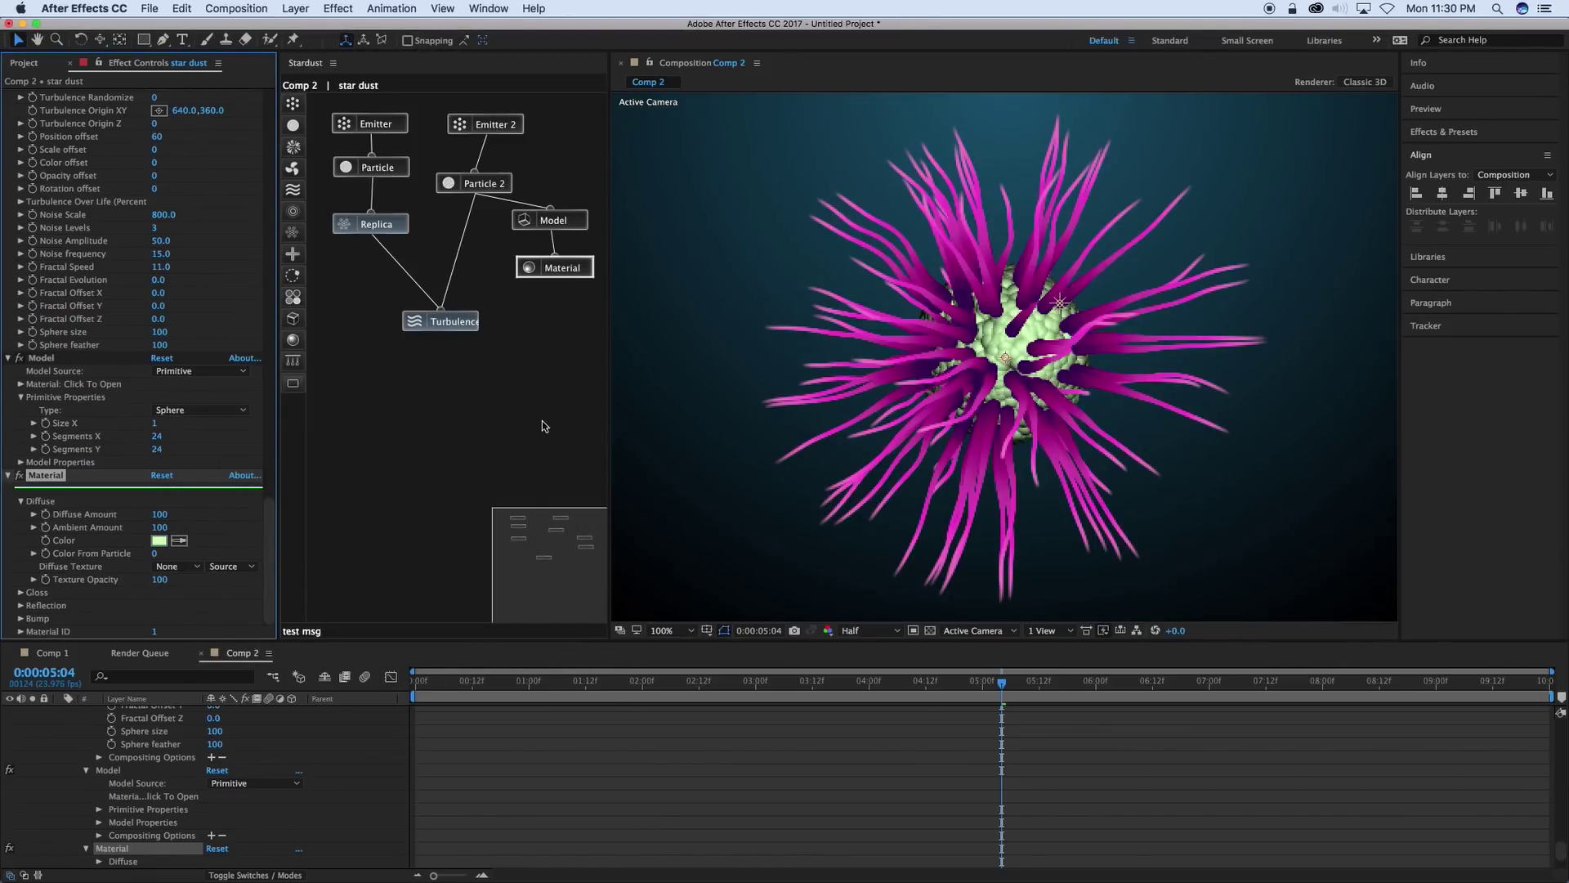
# Change the Material's diffuse color to light pink, FEB4B4.
pyautogui.click(158, 541)
pyautogui.moveTo(418, 455); pyautogui.dragTo(418, 431)
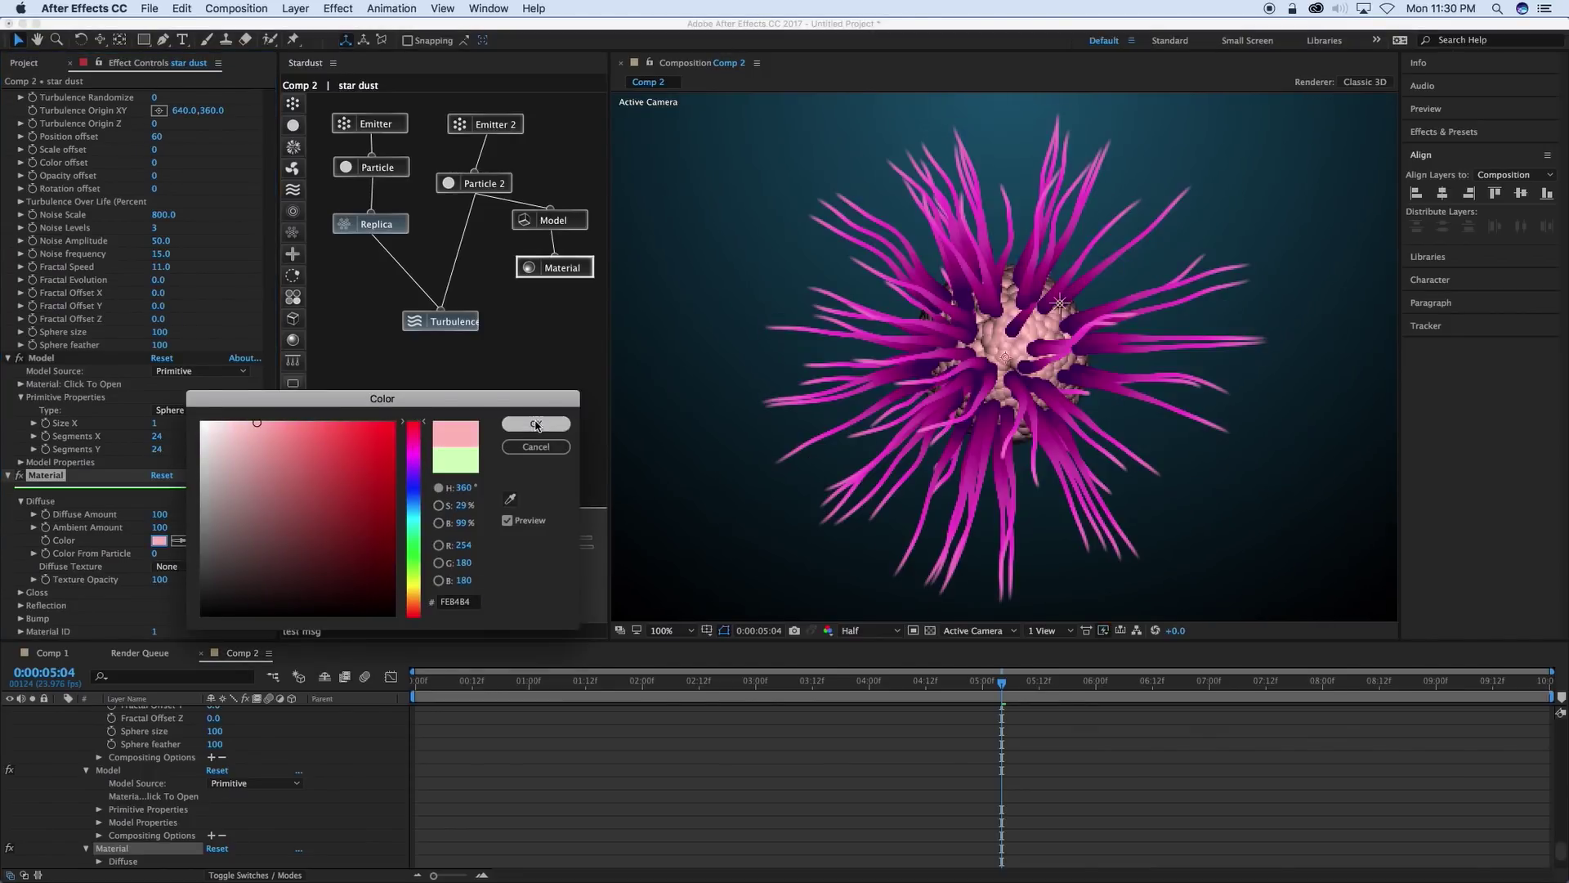
pyautogui.click(539, 425)
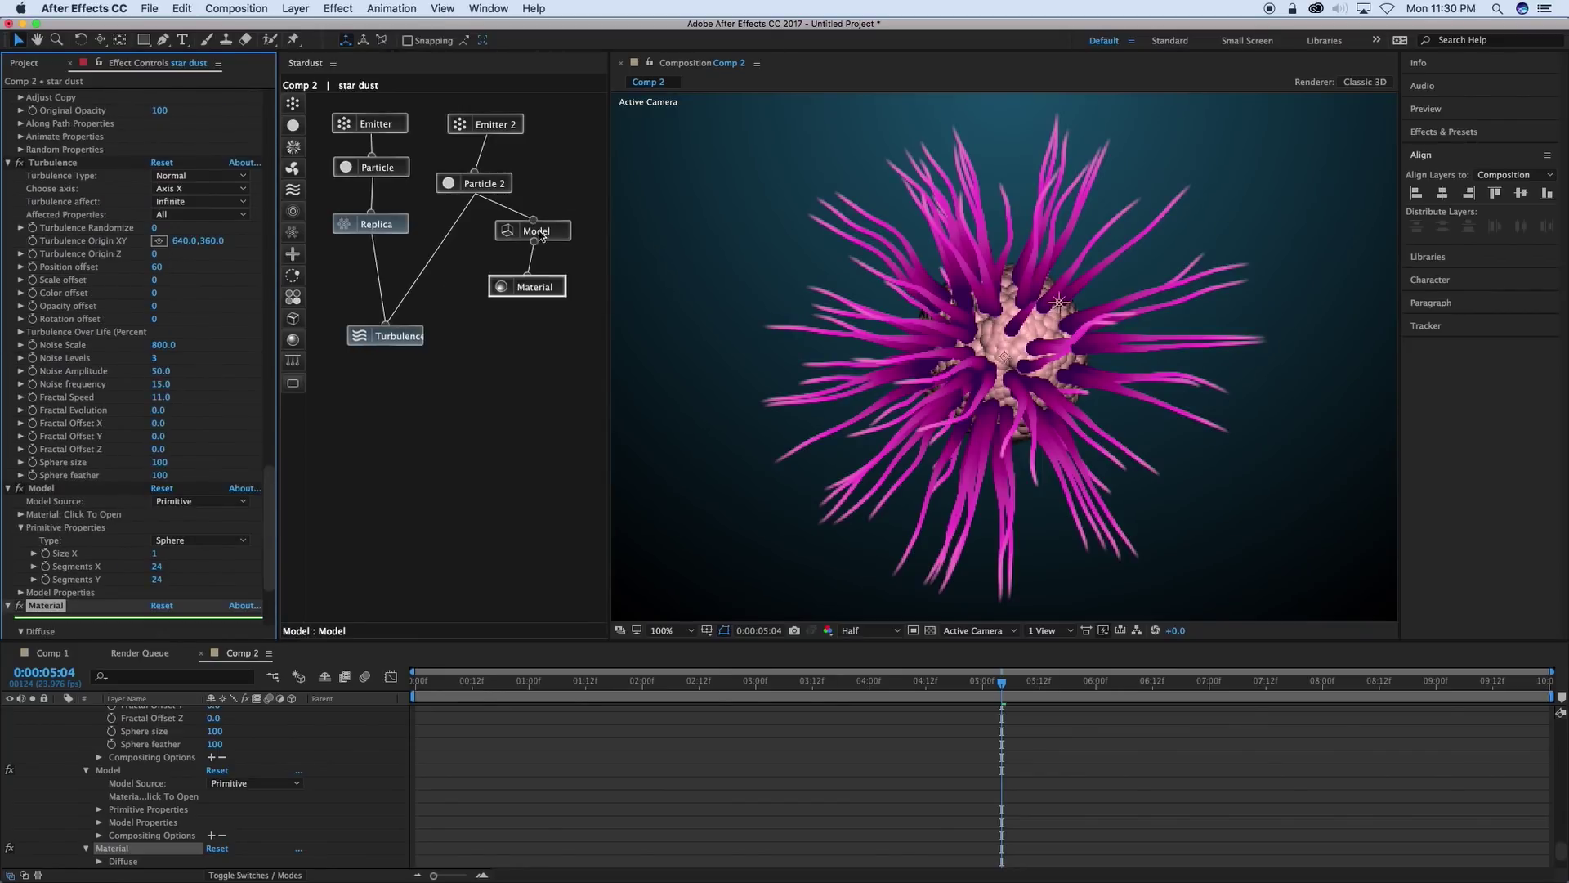
# Duplicate the Model and Material nodes and place the two copies one under the other below the originals.
pyautogui.click(540, 246)
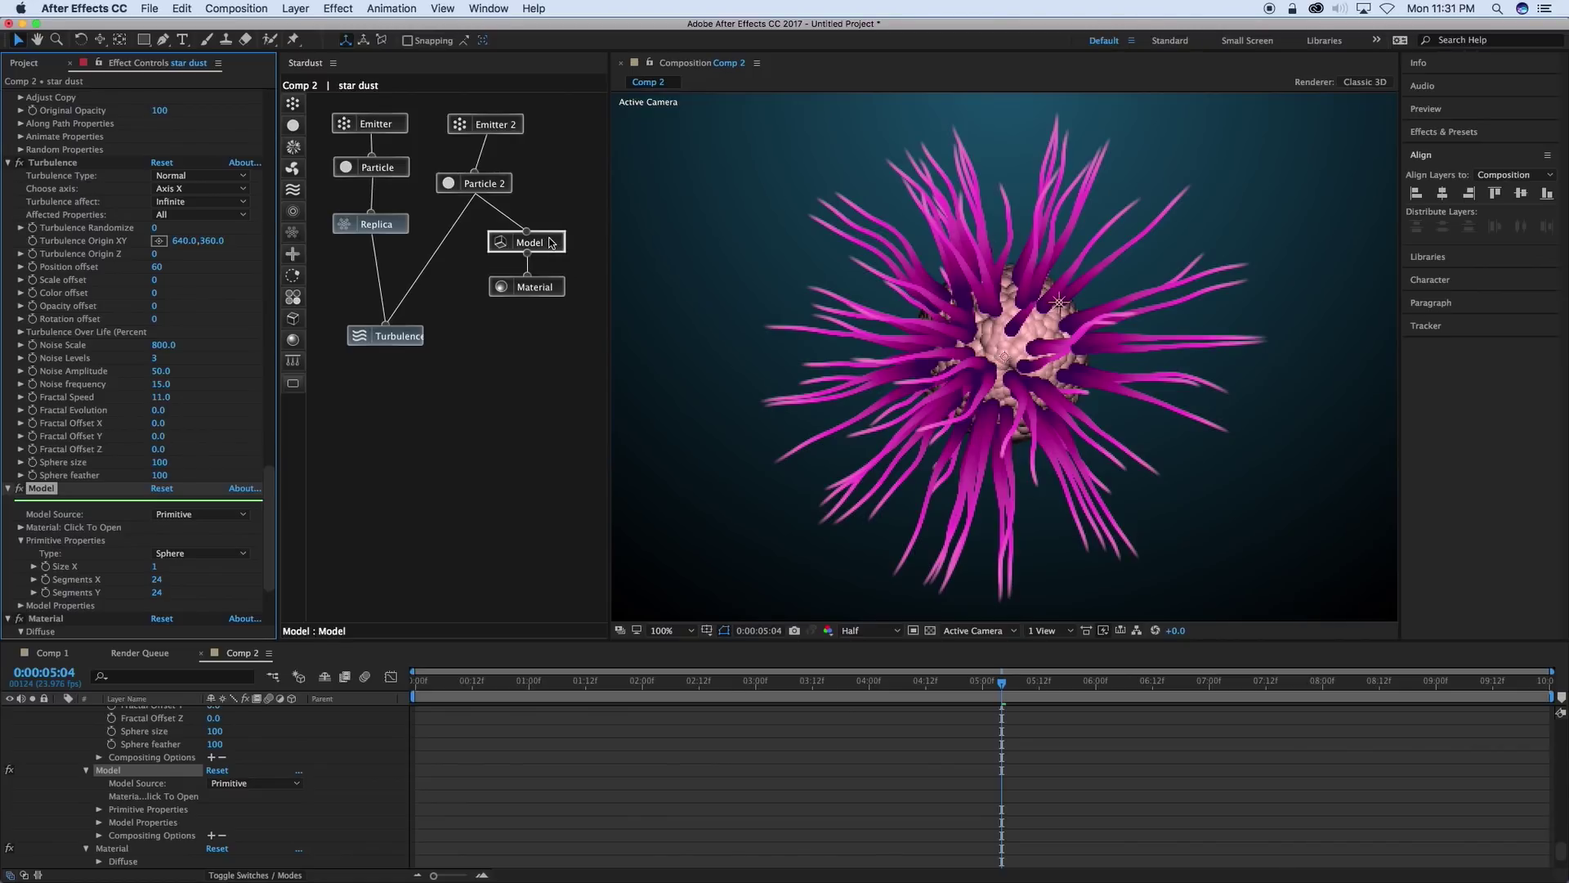
pyautogui.press('super+d')
pyautogui.moveTo(561, 263); pyautogui.dragTo(509, 349)
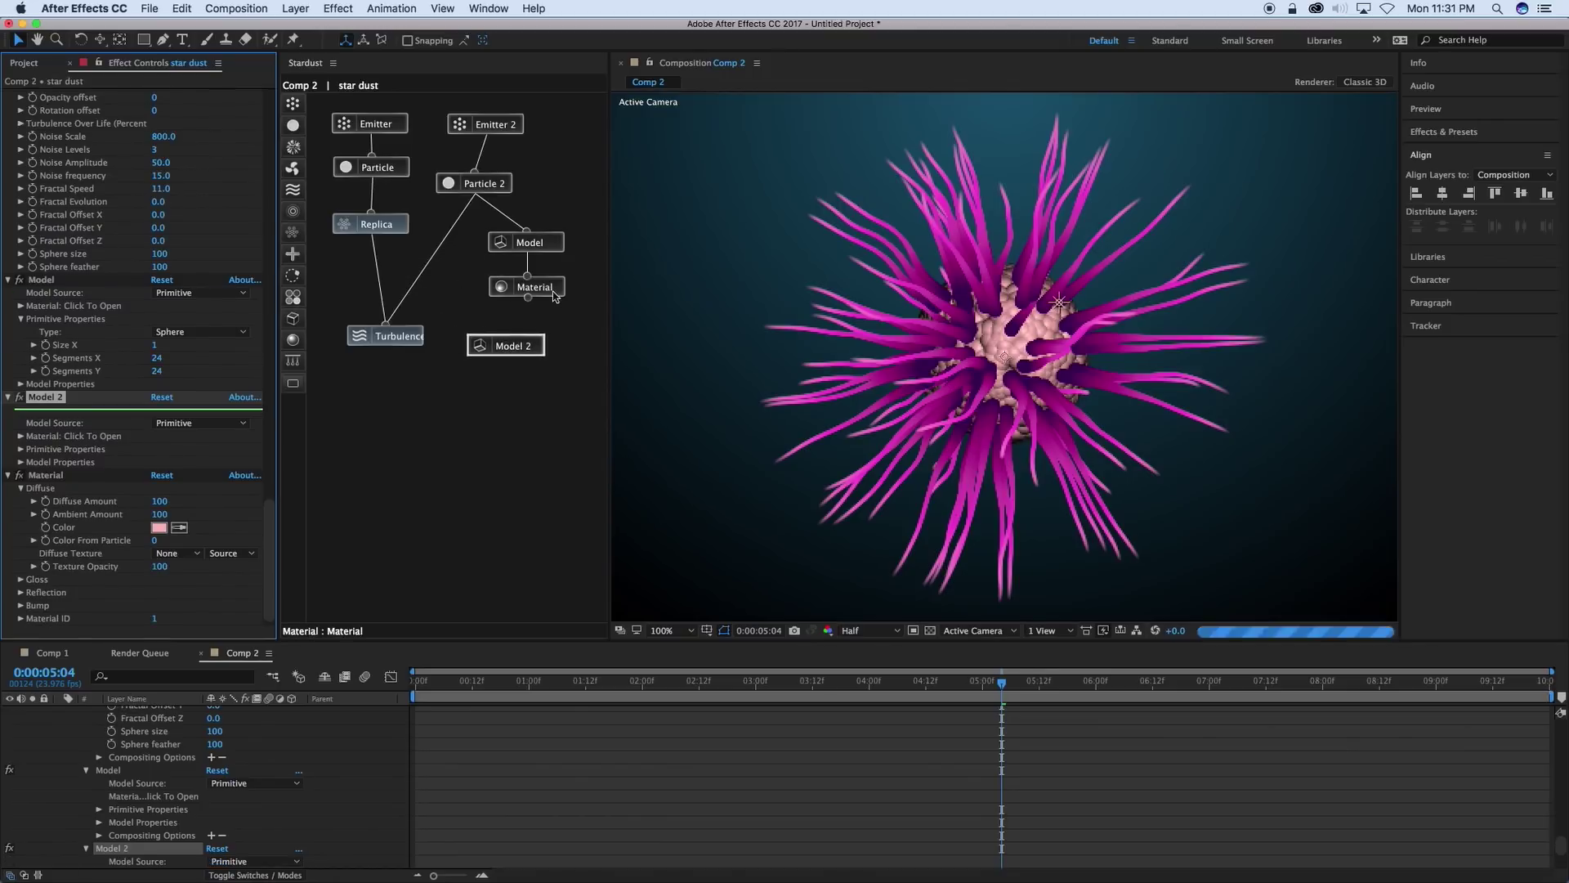
pyautogui.click(553, 292)
pyautogui.press('super+d')
pyautogui.moveTo(566, 307); pyautogui.dragTo(517, 399)
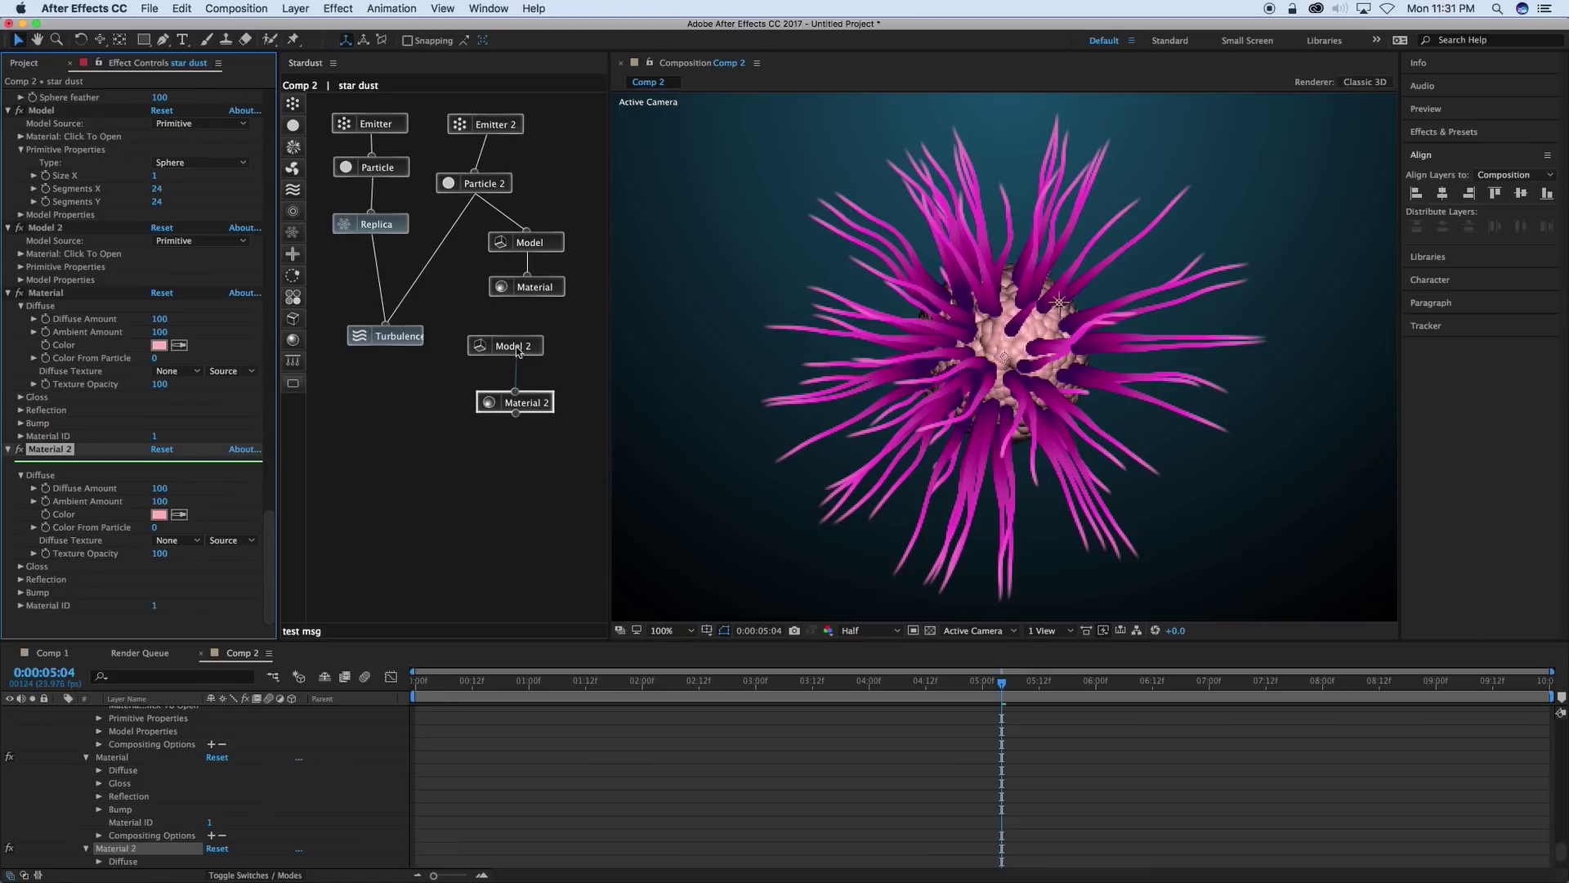
# Attach Model 2 and Material 2 to the first Particle node and place them on its left side.
pyautogui.moveTo(533, 397); pyautogui.dragTo(521, 323)
pyautogui.moveTo(523, 388); pyautogui.dragTo(377, 180)
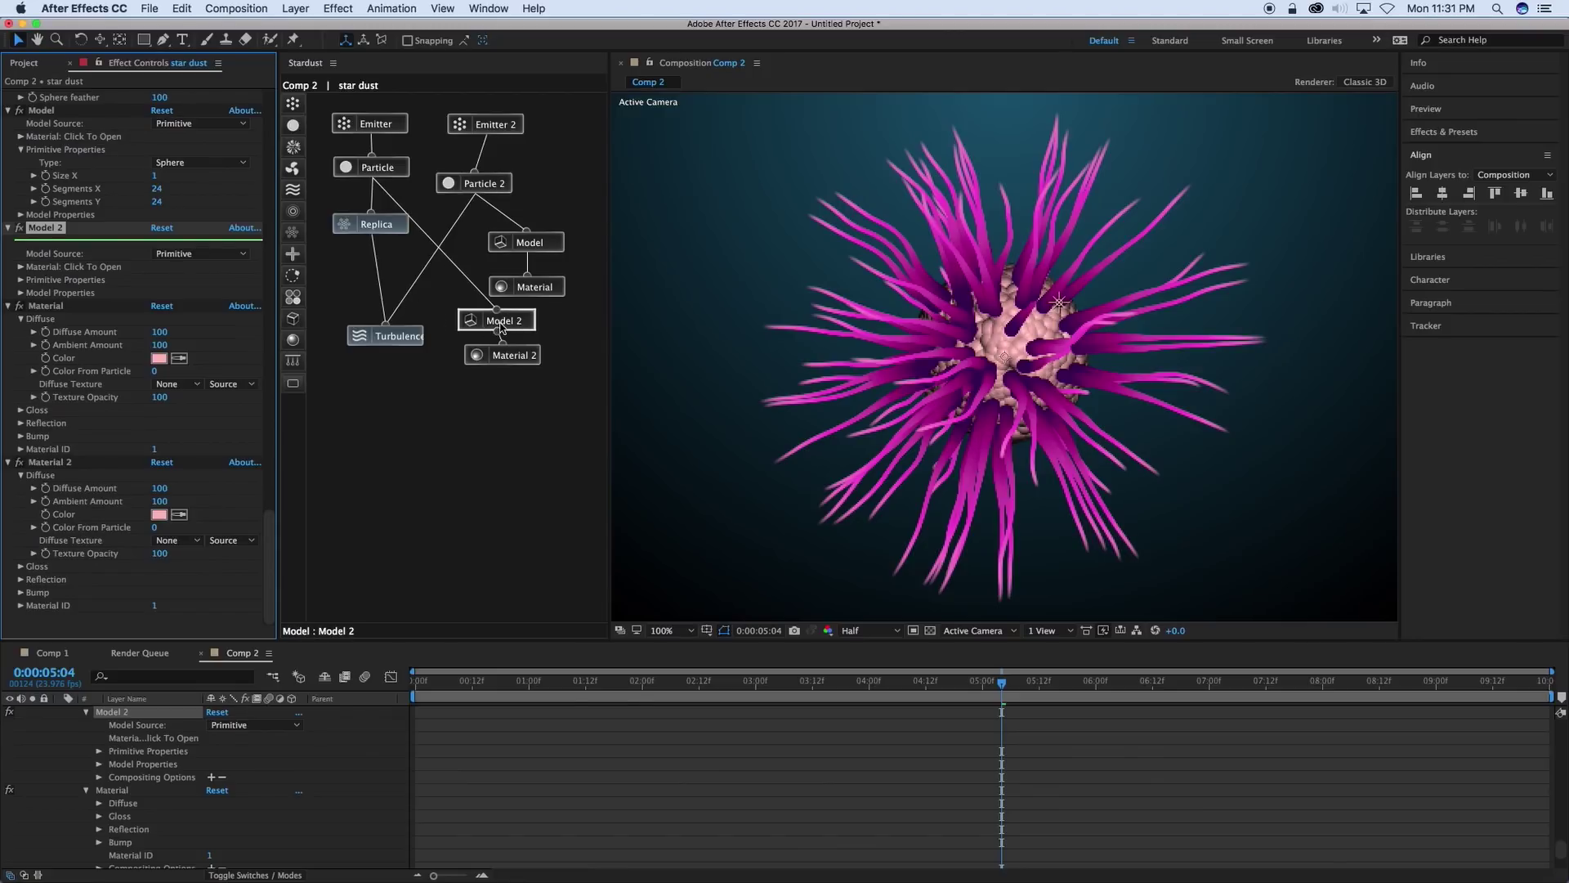
pyautogui.moveTo(490, 319); pyautogui.dragTo(264, 179)
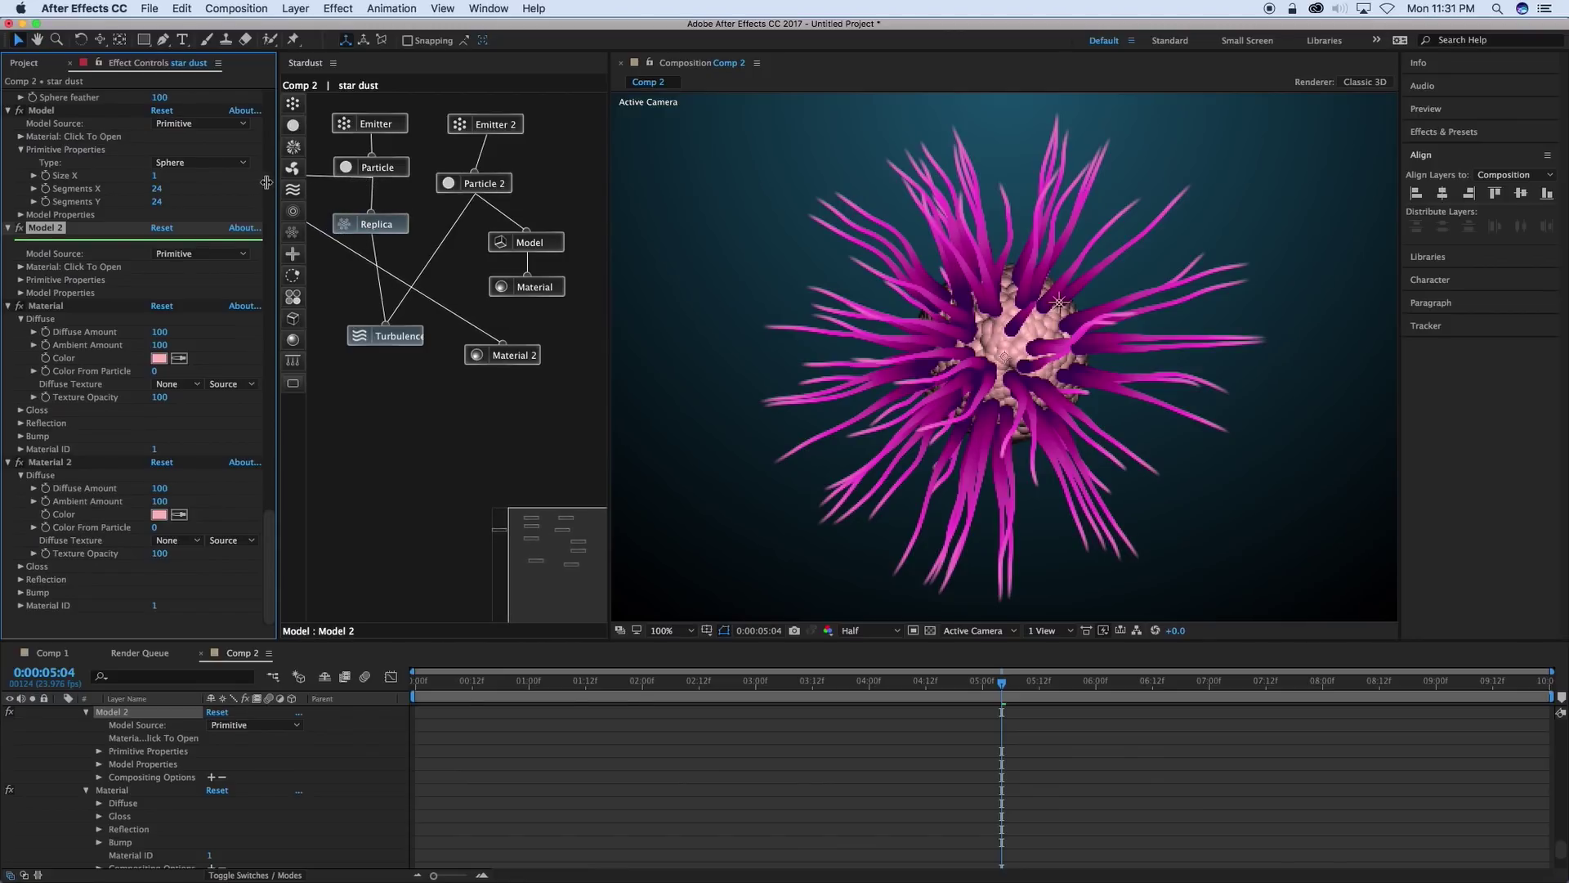
pyautogui.moveTo(564, 533)
pyautogui.mouseDown()
pyautogui.moveTo(525, 529)
pyautogui.moveTo(538, 532)
pyautogui.mouseUp()
pyautogui.moveTo(582, 359); pyautogui.dragTo(364, 243)
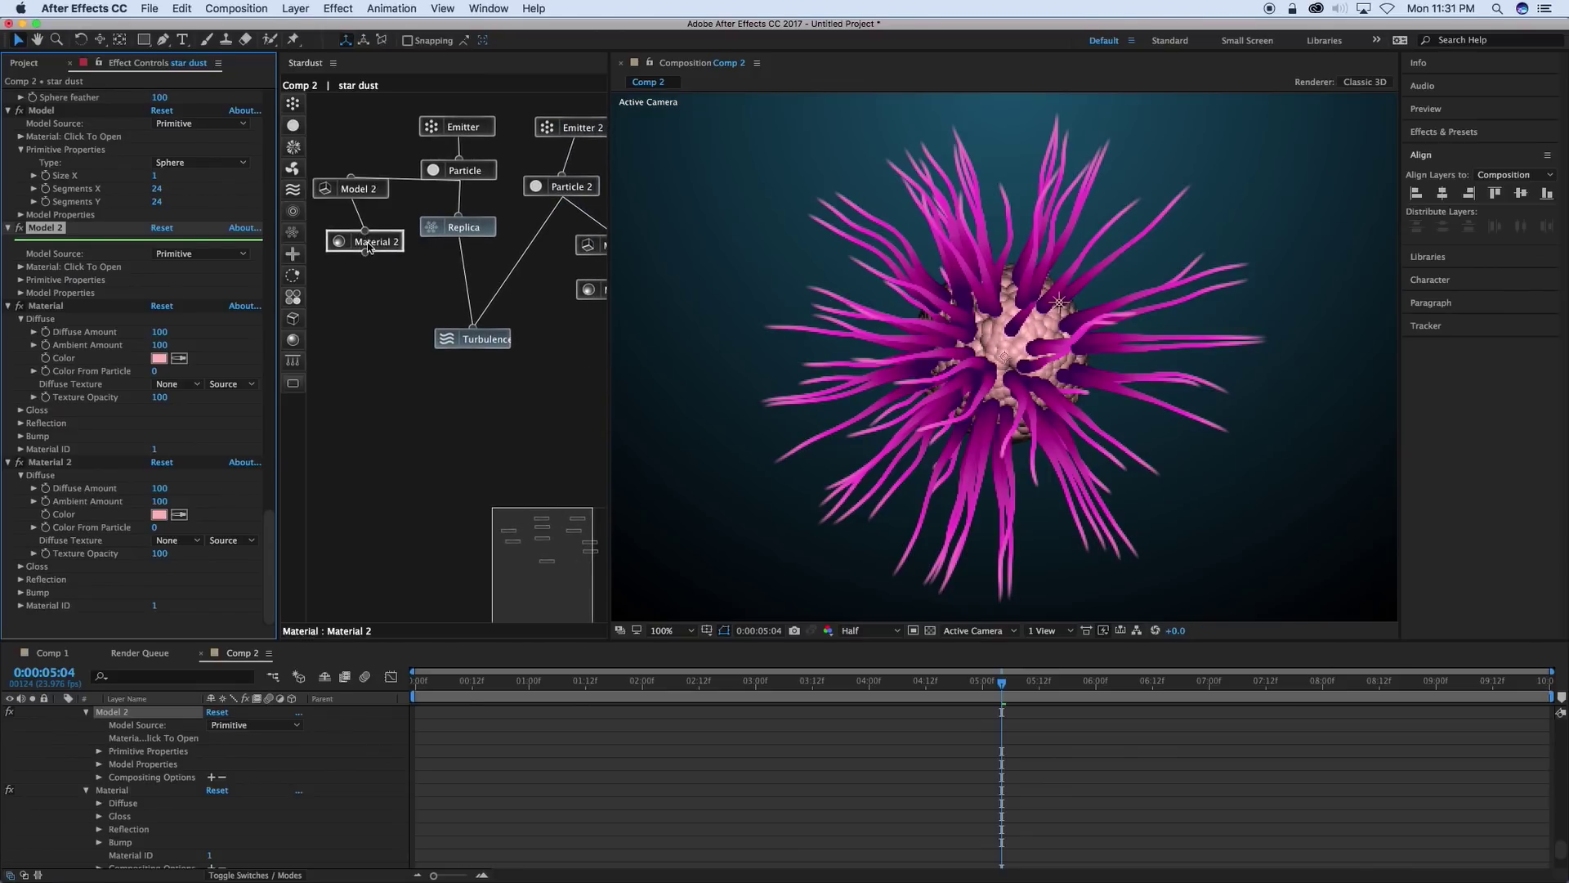
pyautogui.moveTo(442, 280); pyautogui.dragTo(424, 309)
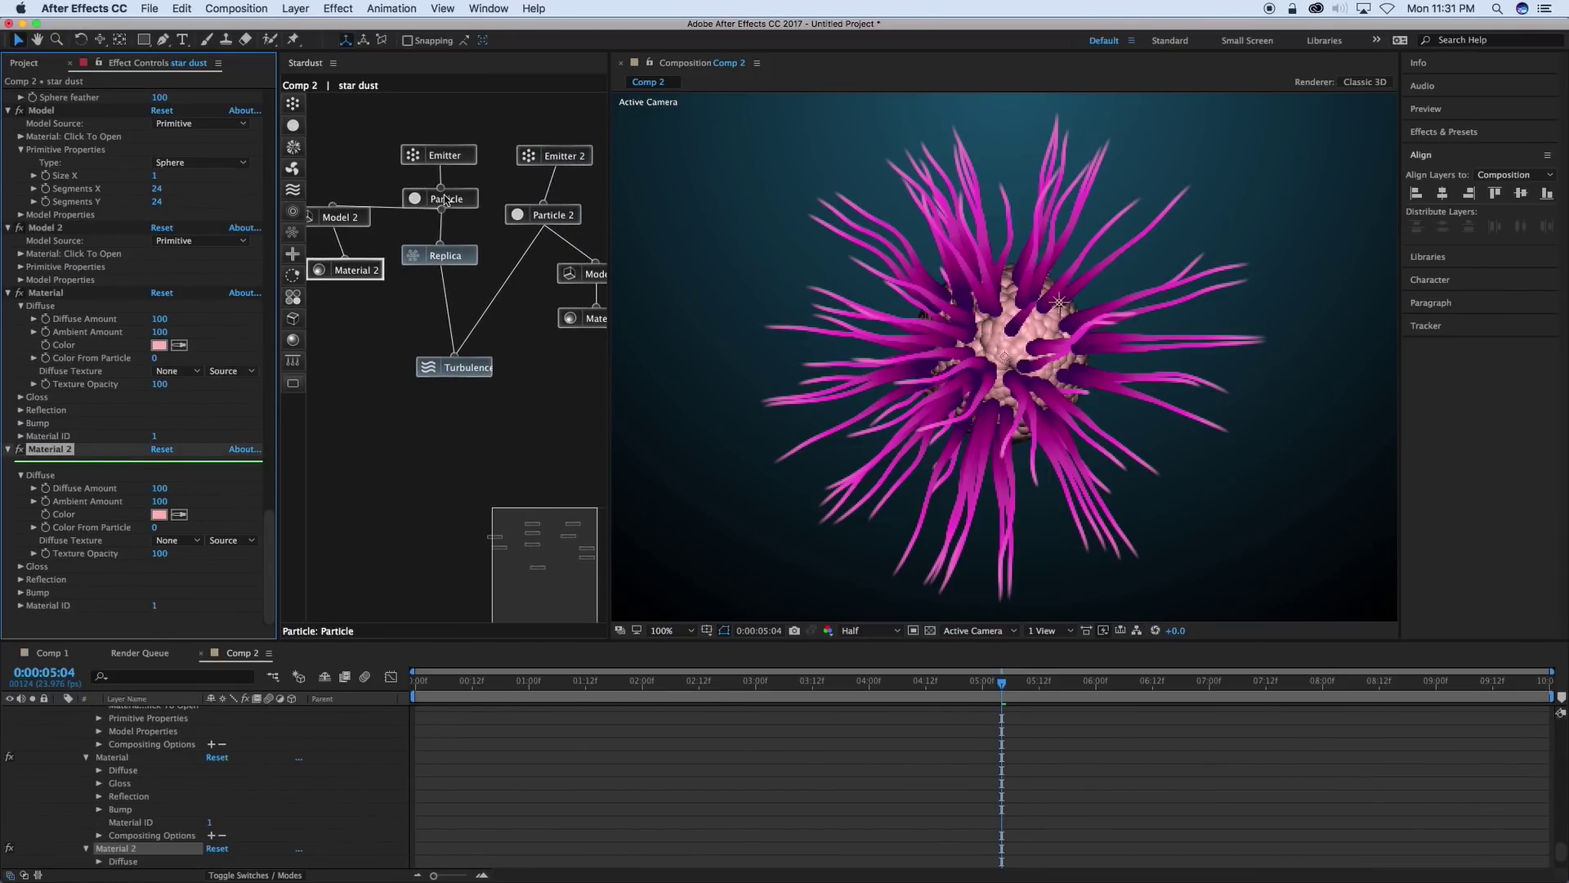
# Change the first Particle node's shape to Model.
pyautogui.click(445, 199)
pyautogui.click(200, 122)
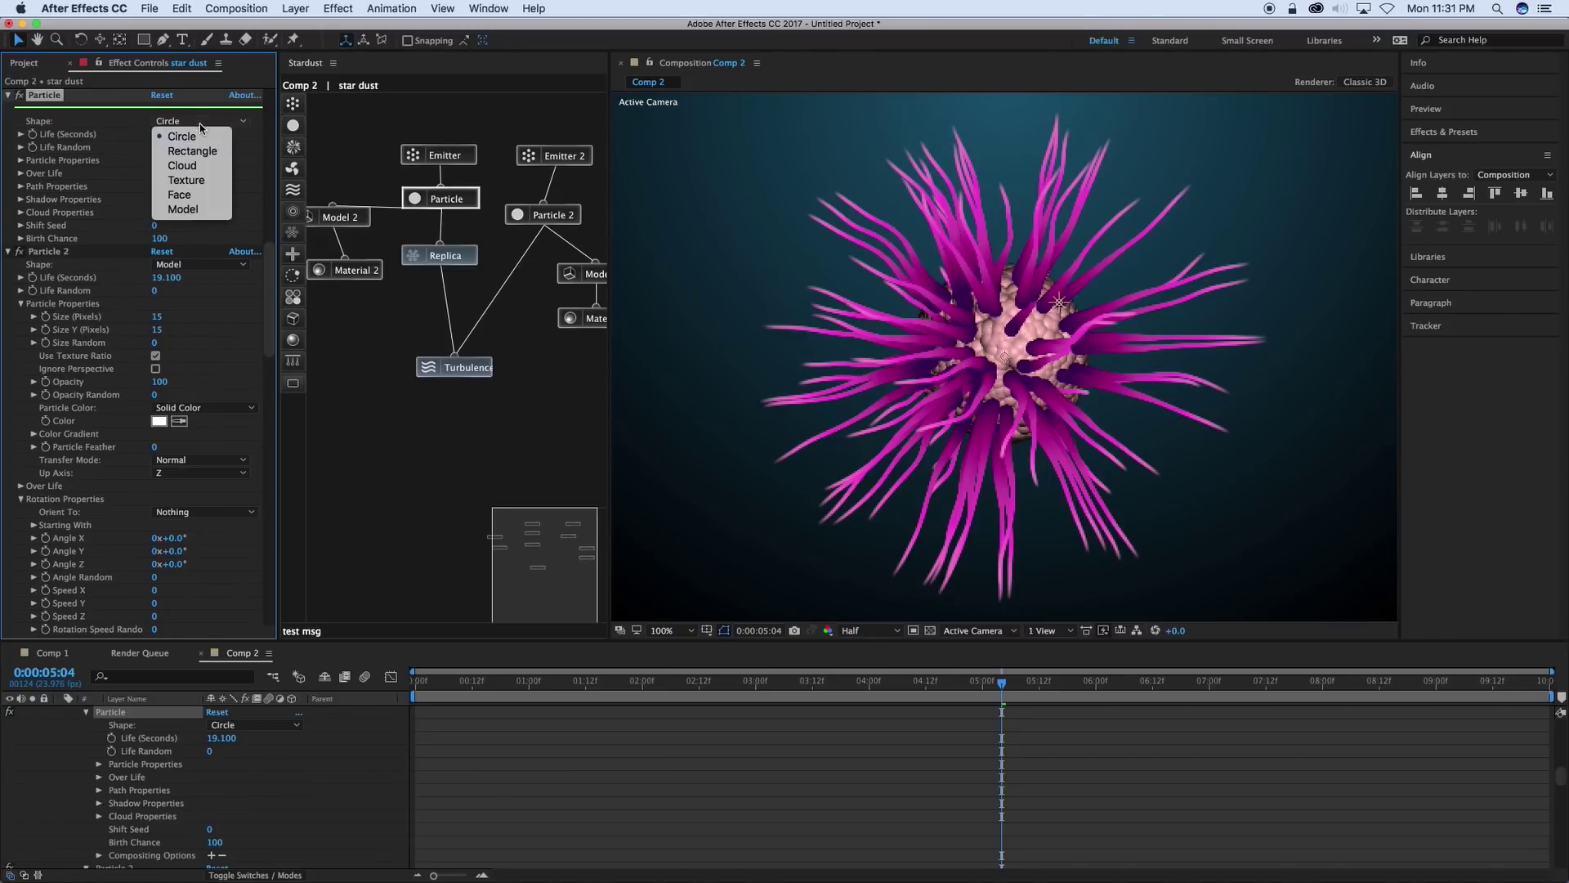
pyautogui.click(186, 209)
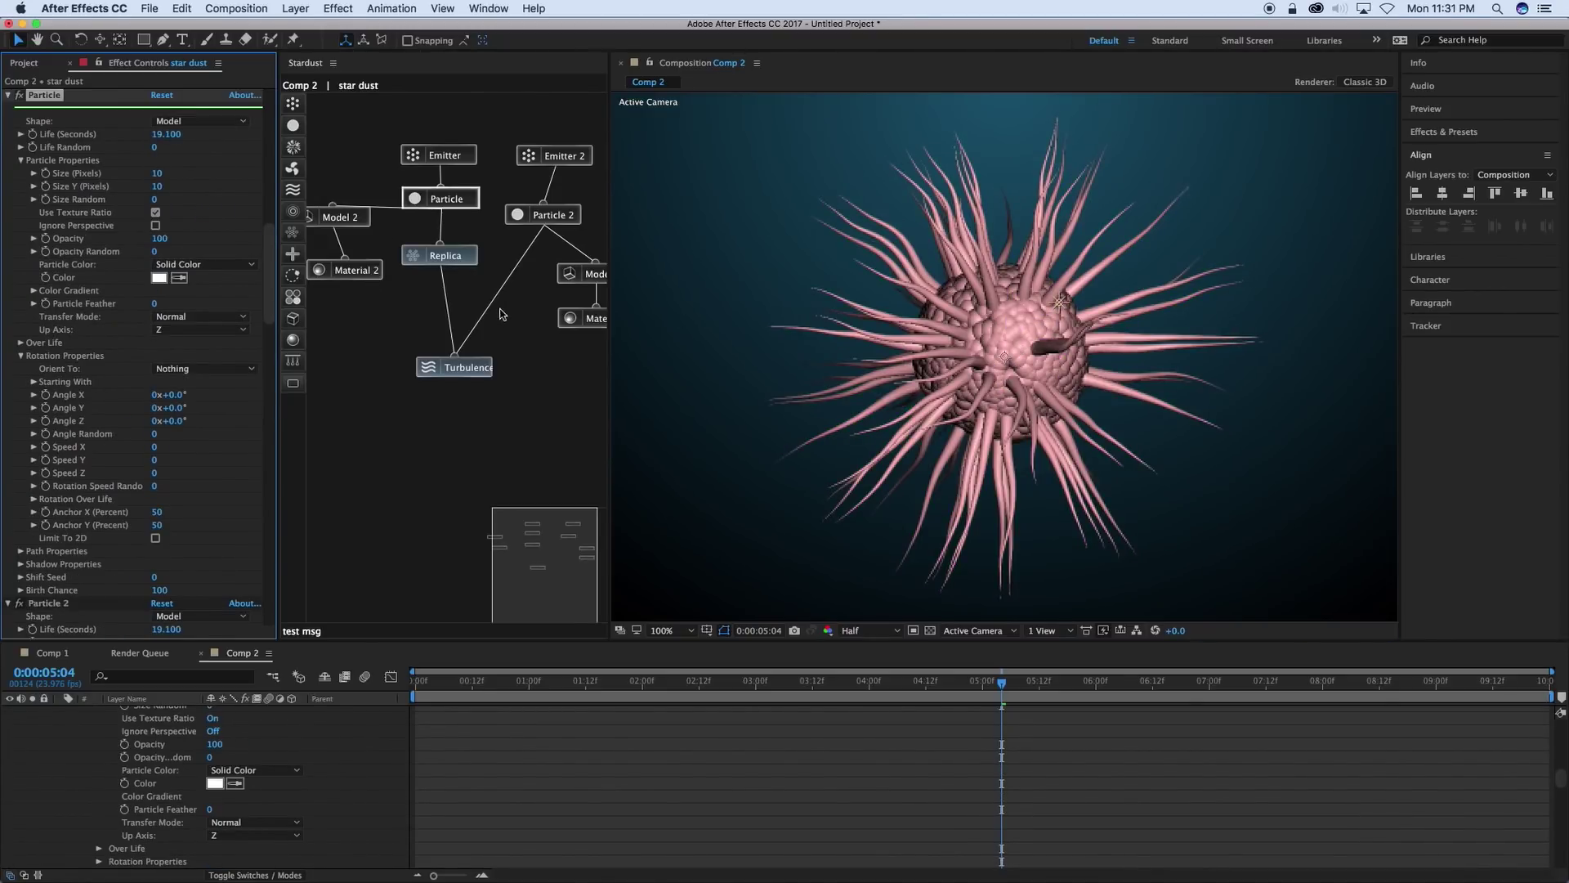
# Tidy the Model 2 and Material 2 nodes and set Material 2's diffuse color to purple, BC00FD.
pyautogui.moveTo(340, 215); pyautogui.dragTo(354, 229)
pyautogui.click(354, 269)
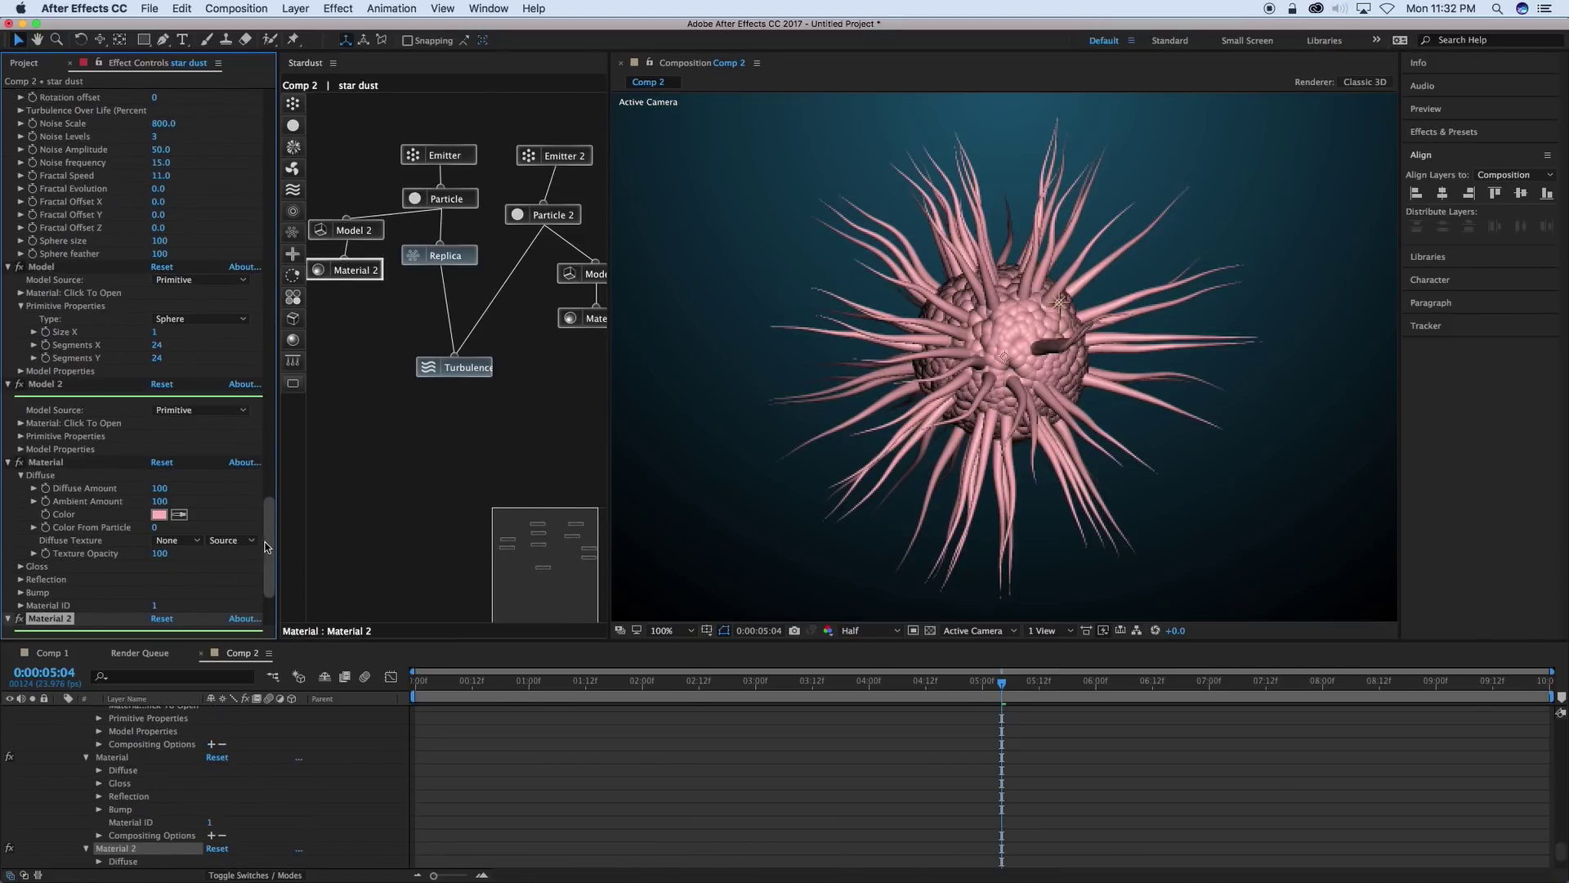
pyautogui.moveTo(267, 547); pyautogui.dragTo(266, 558)
pyautogui.click(355, 271)
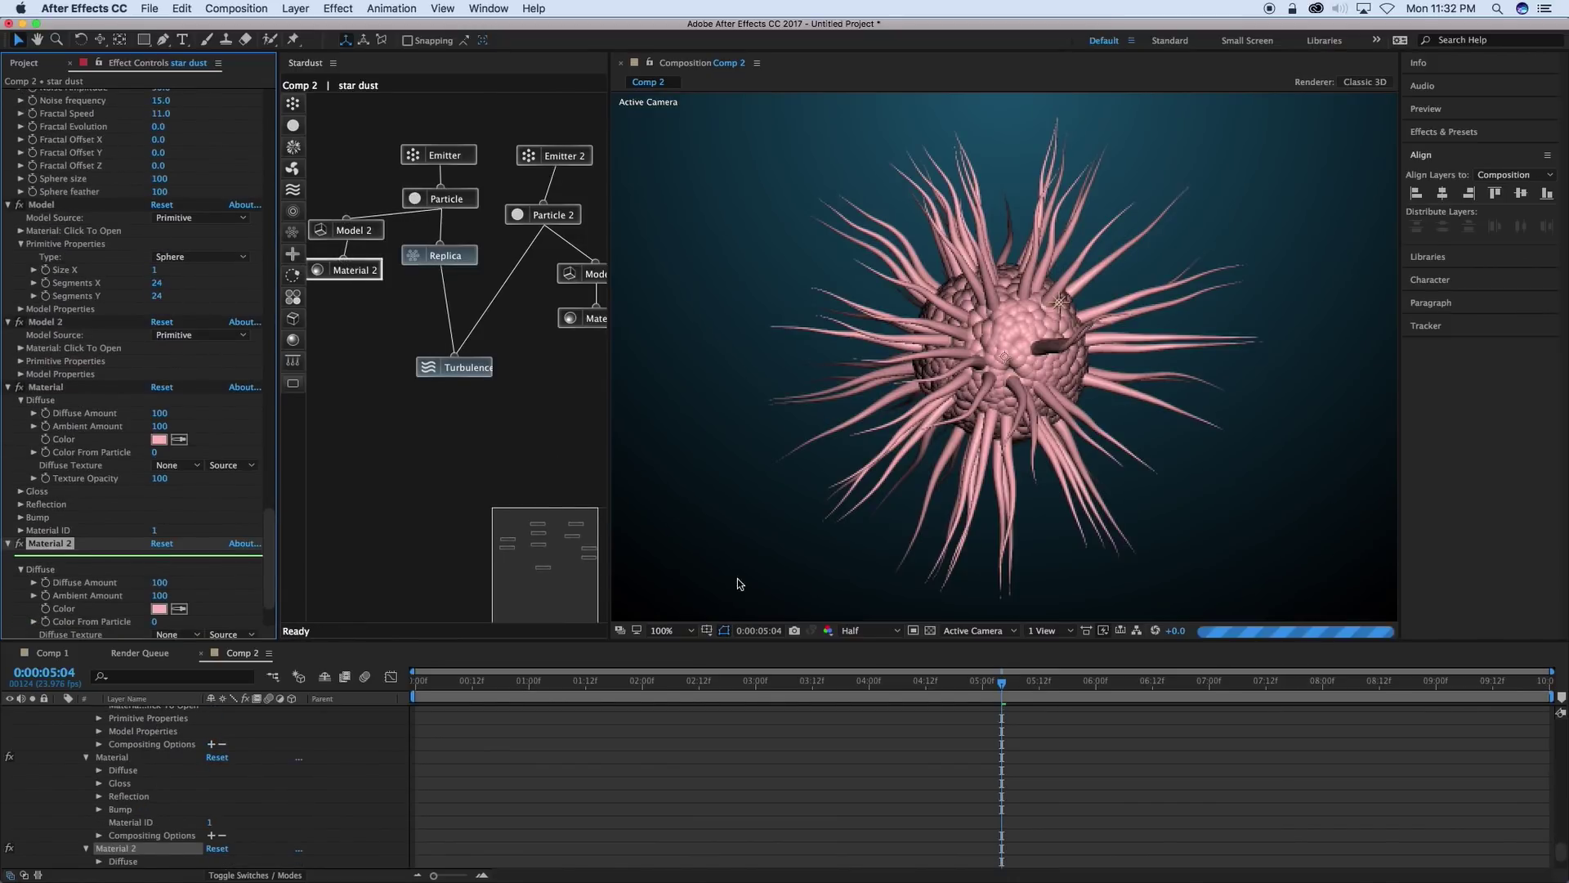
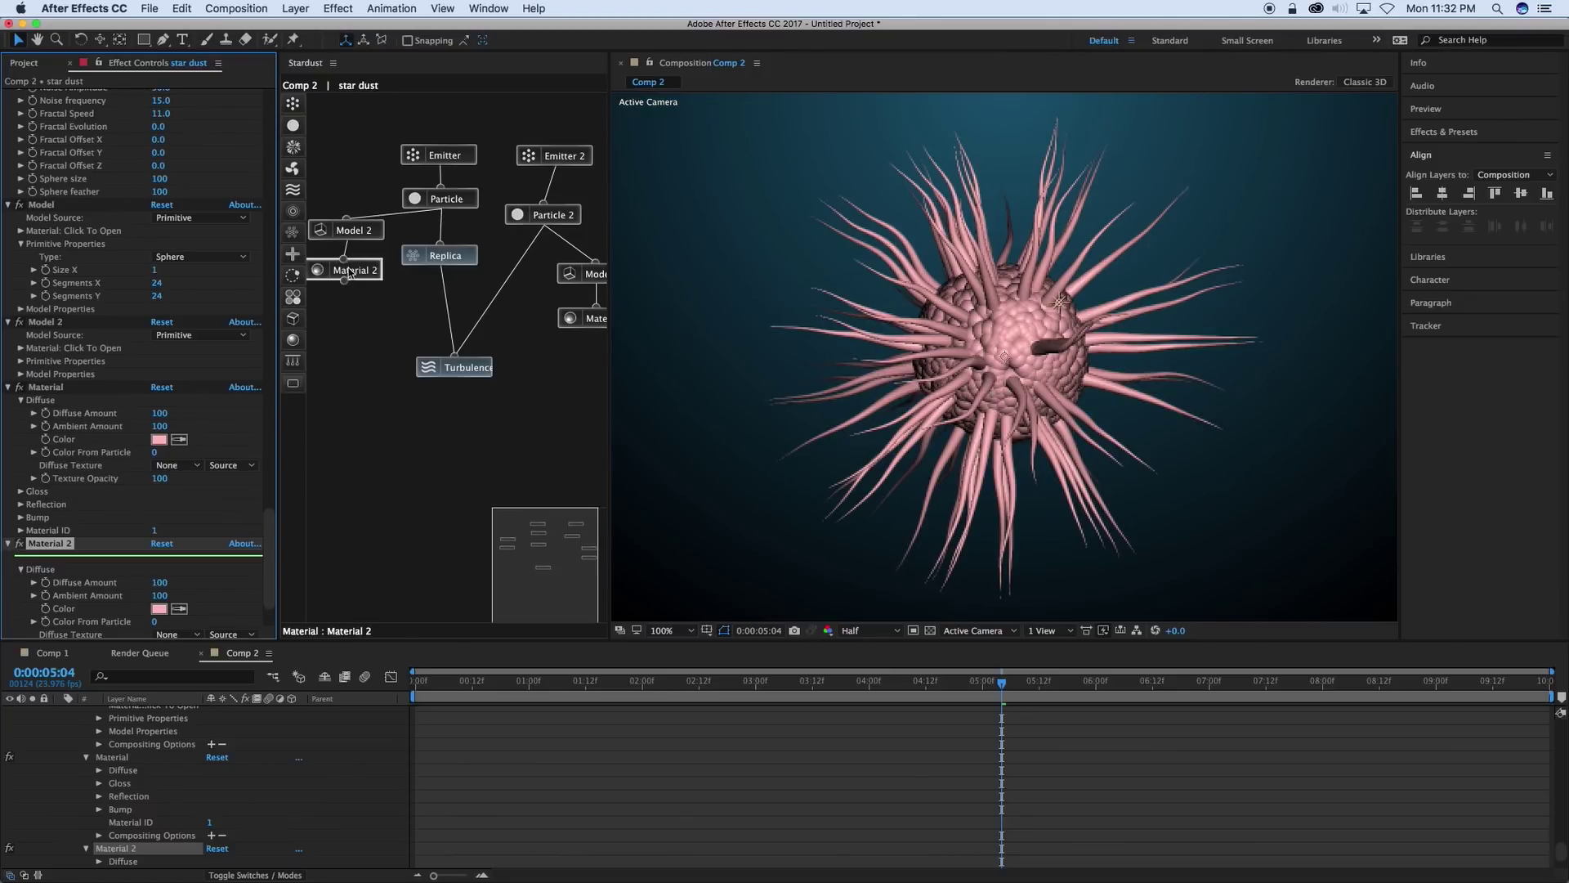
pyautogui.moveTo(351, 270); pyautogui.dragTo(358, 278)
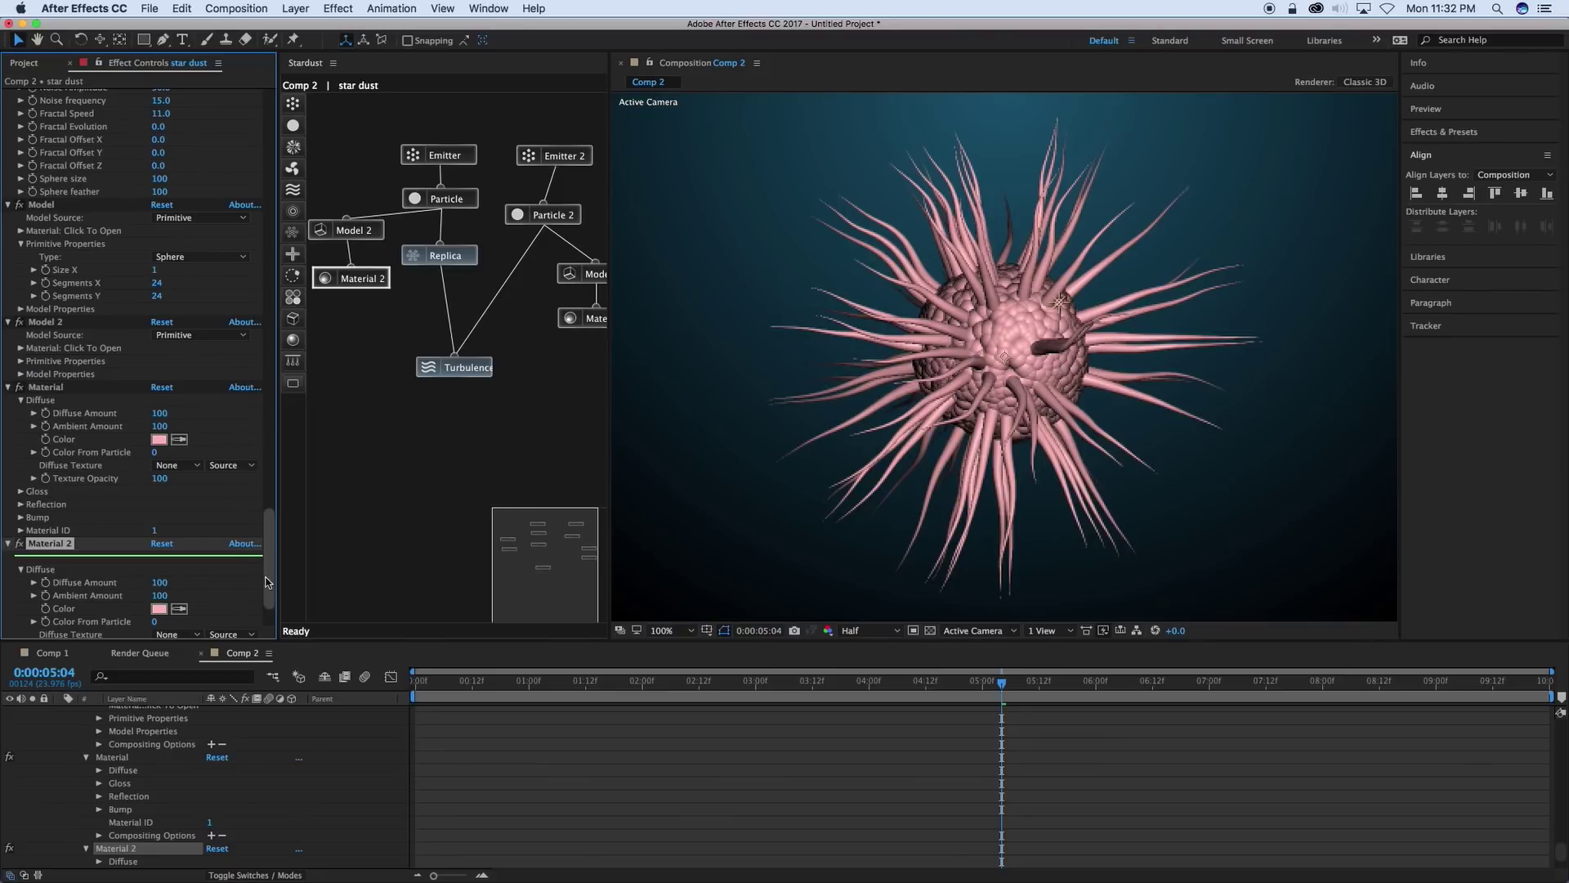
pyautogui.scroll(-3, 245, 573)
pyautogui.click(160, 527)
pyautogui.moveTo(423, 467); pyautogui.dragTo(417, 462)
pyautogui.click(391, 430)
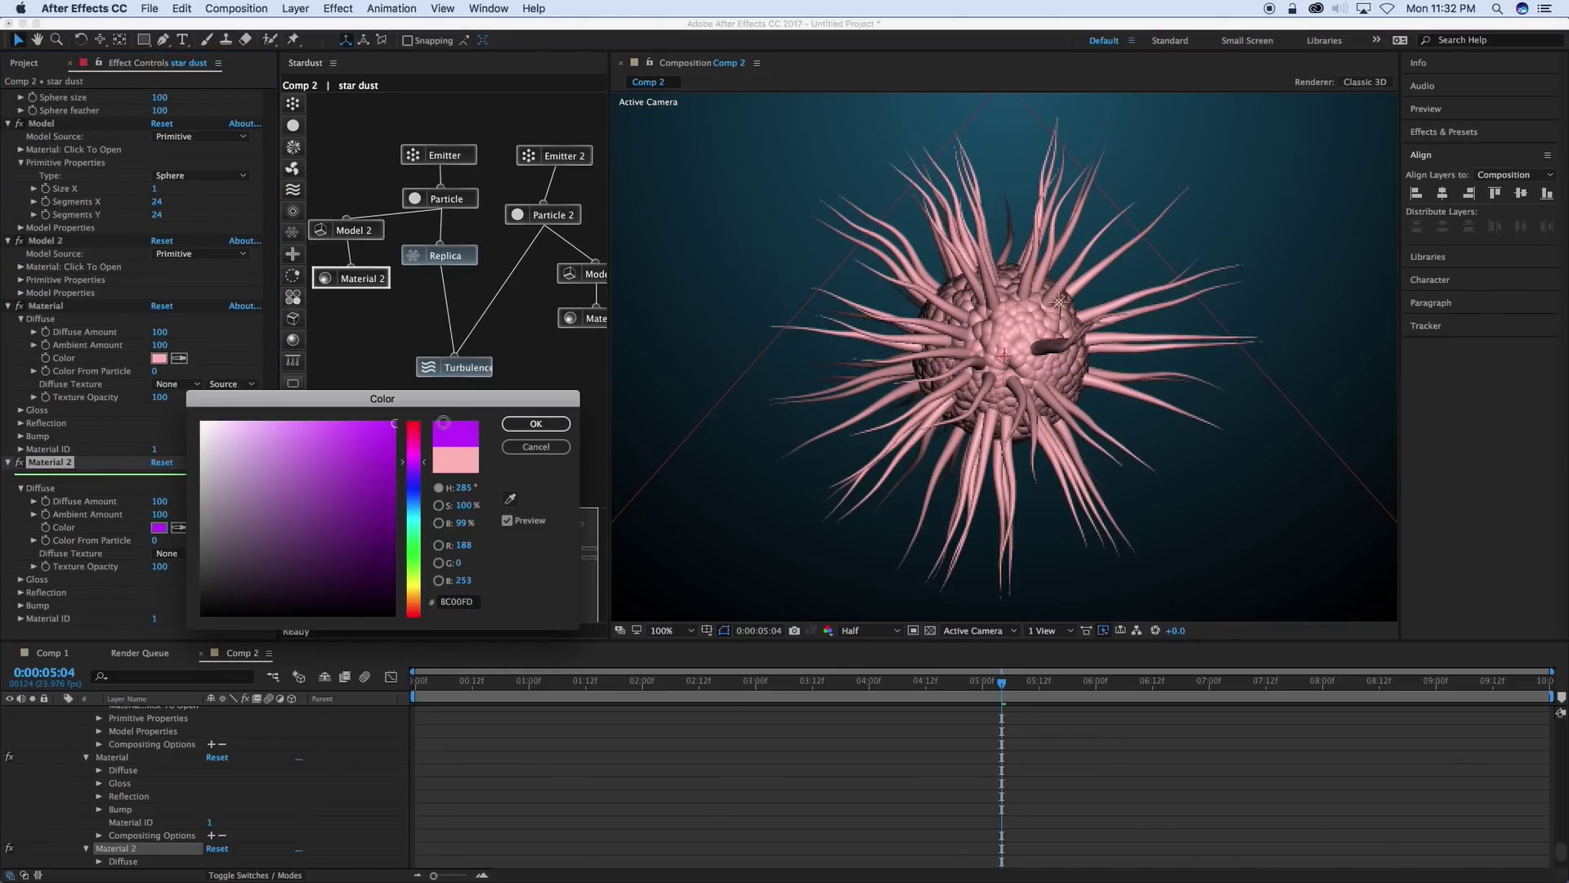
pyautogui.click(533, 424)
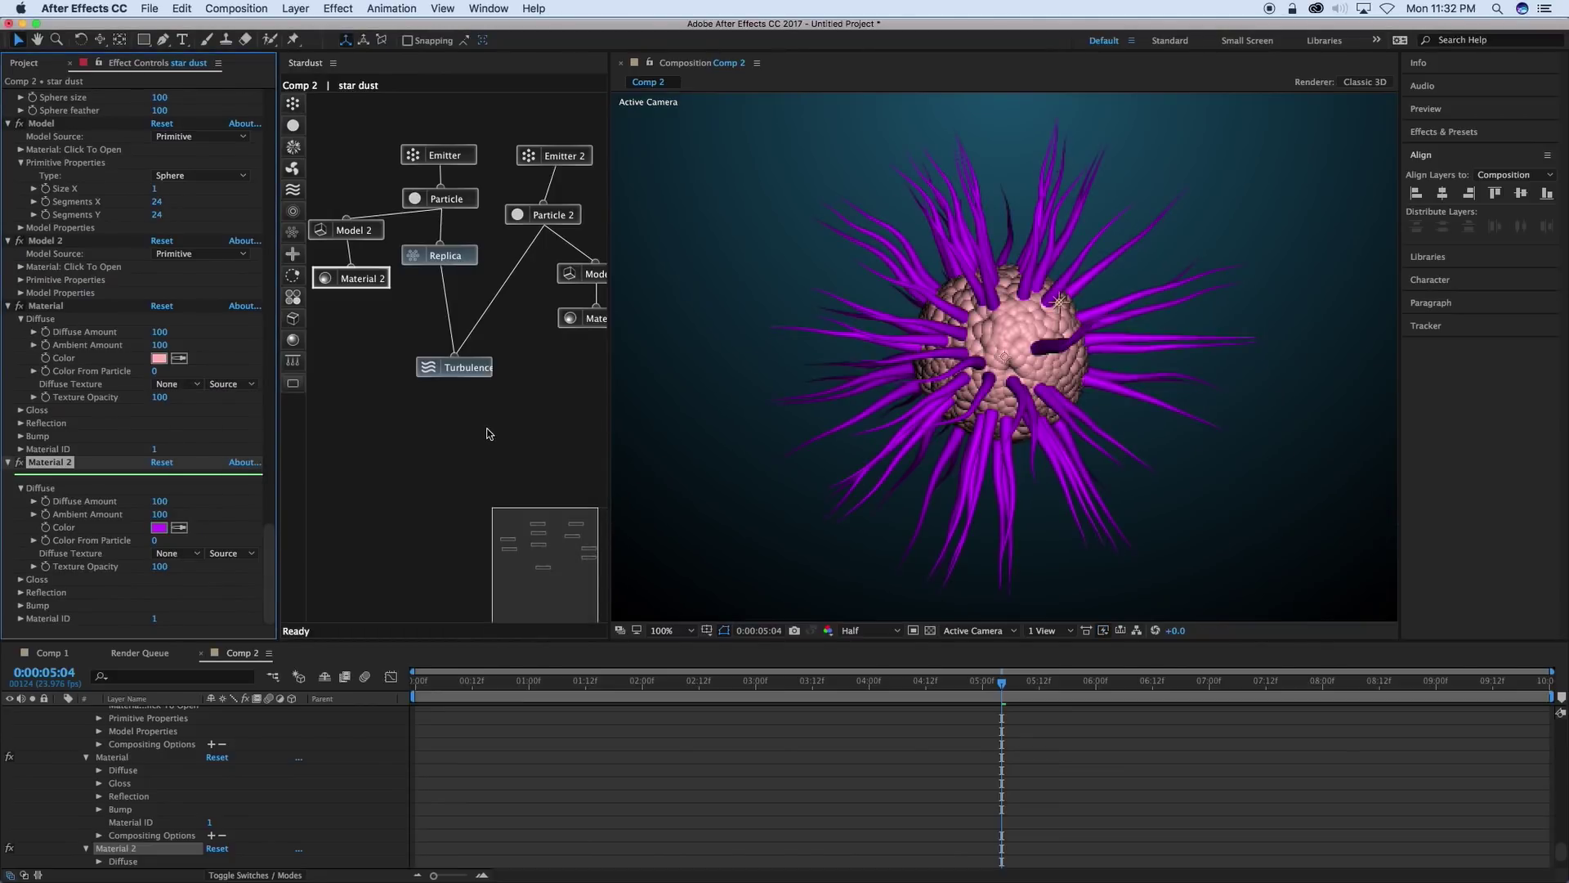
# Enable Ambient Occlusion in Stardust's render settings and set its Gamma to 5.
pyautogui.scroll(15, 126, 273)
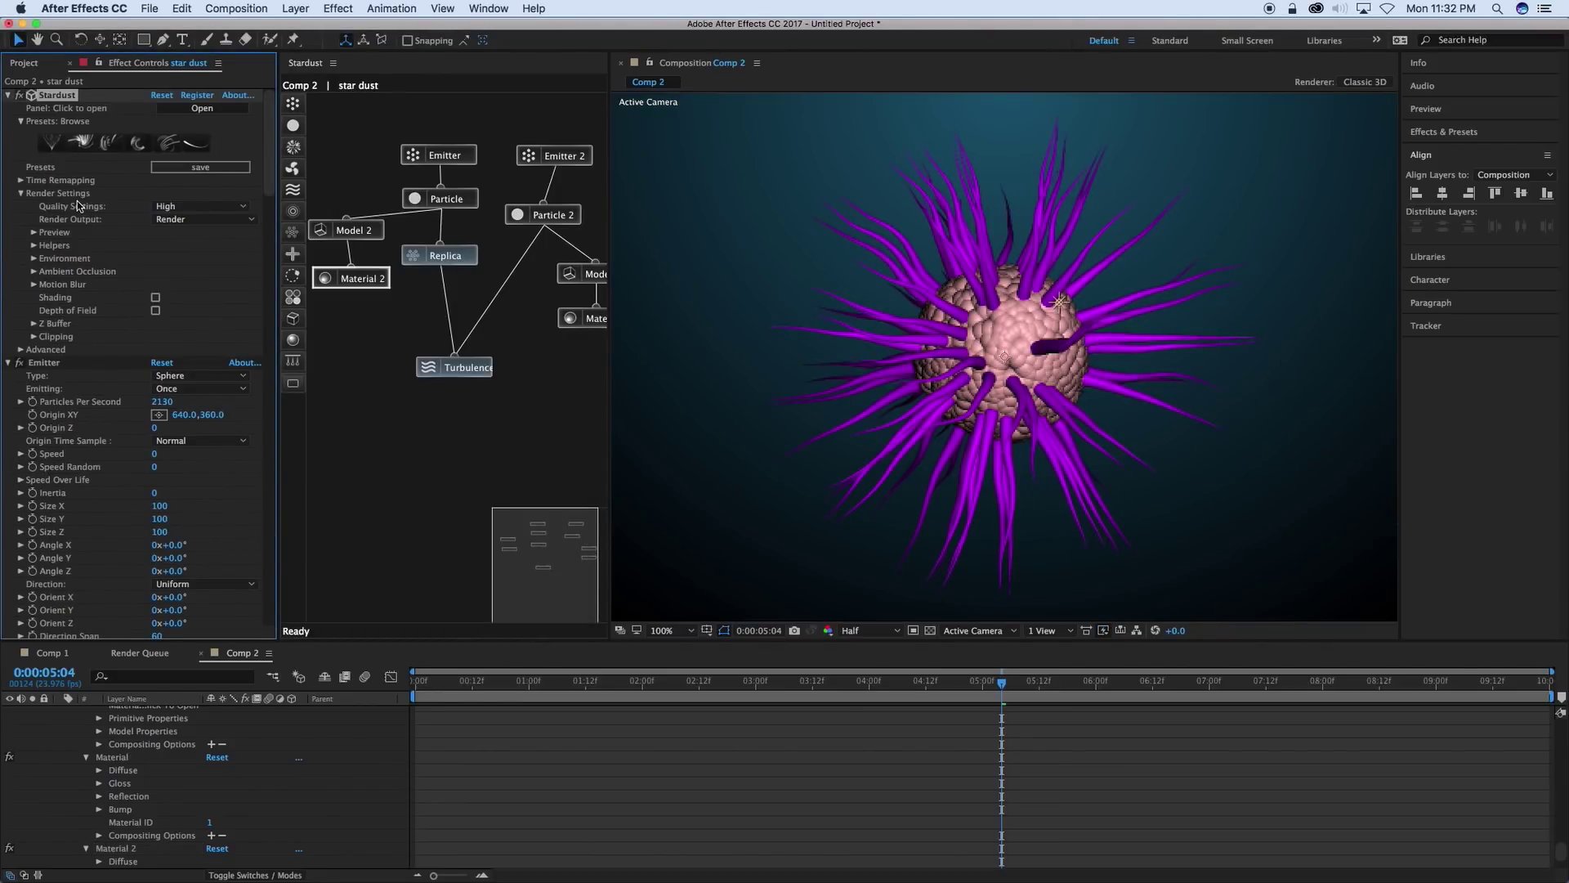
pyautogui.click(34, 272)
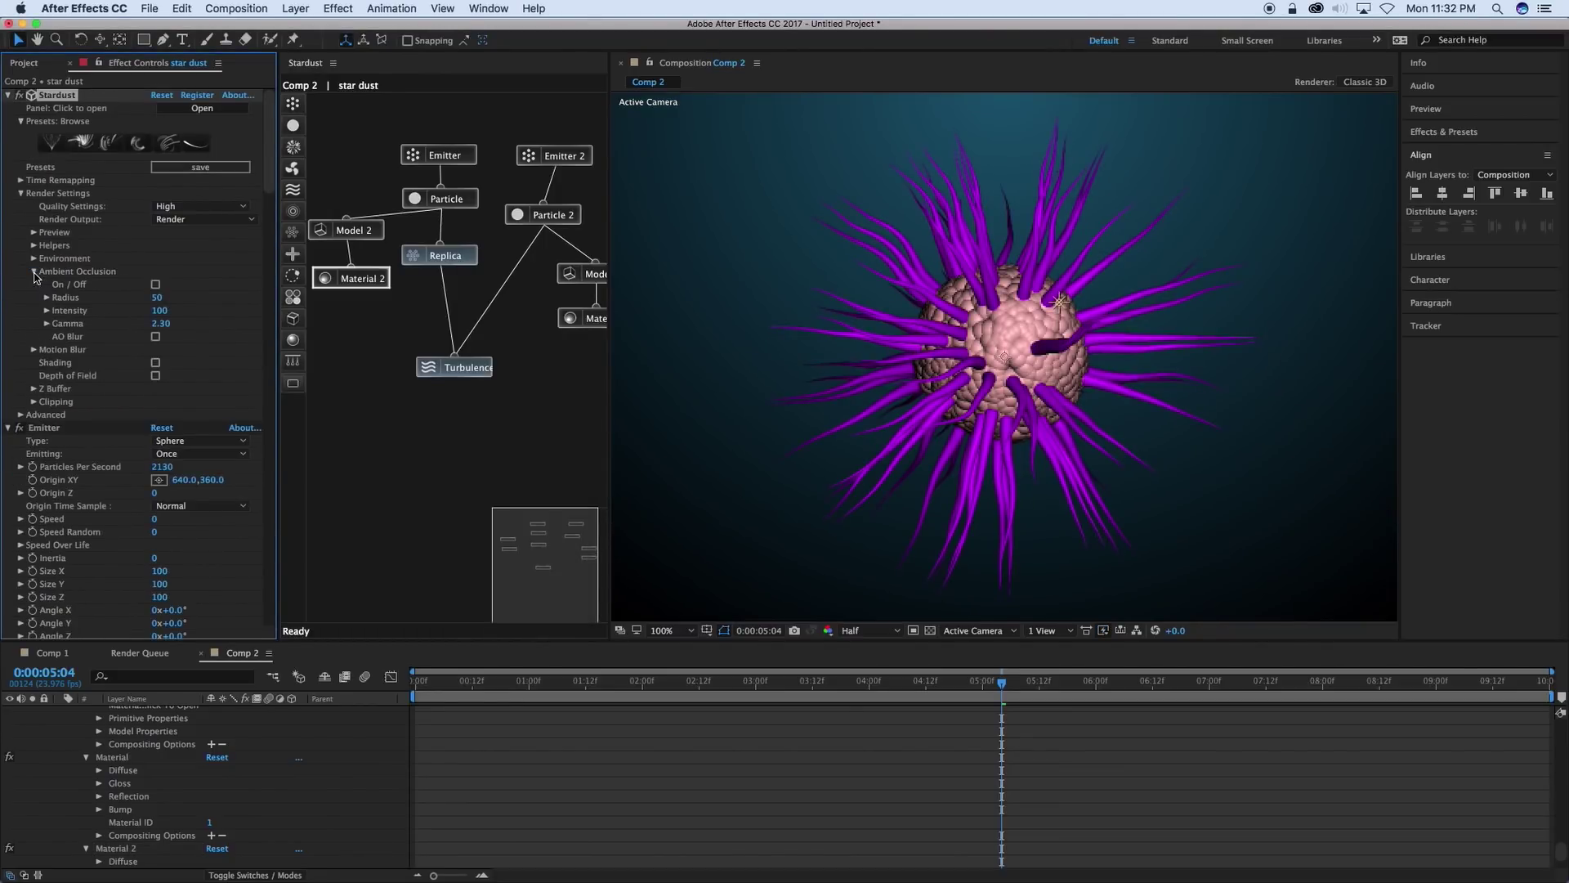
pyautogui.click(155, 284)
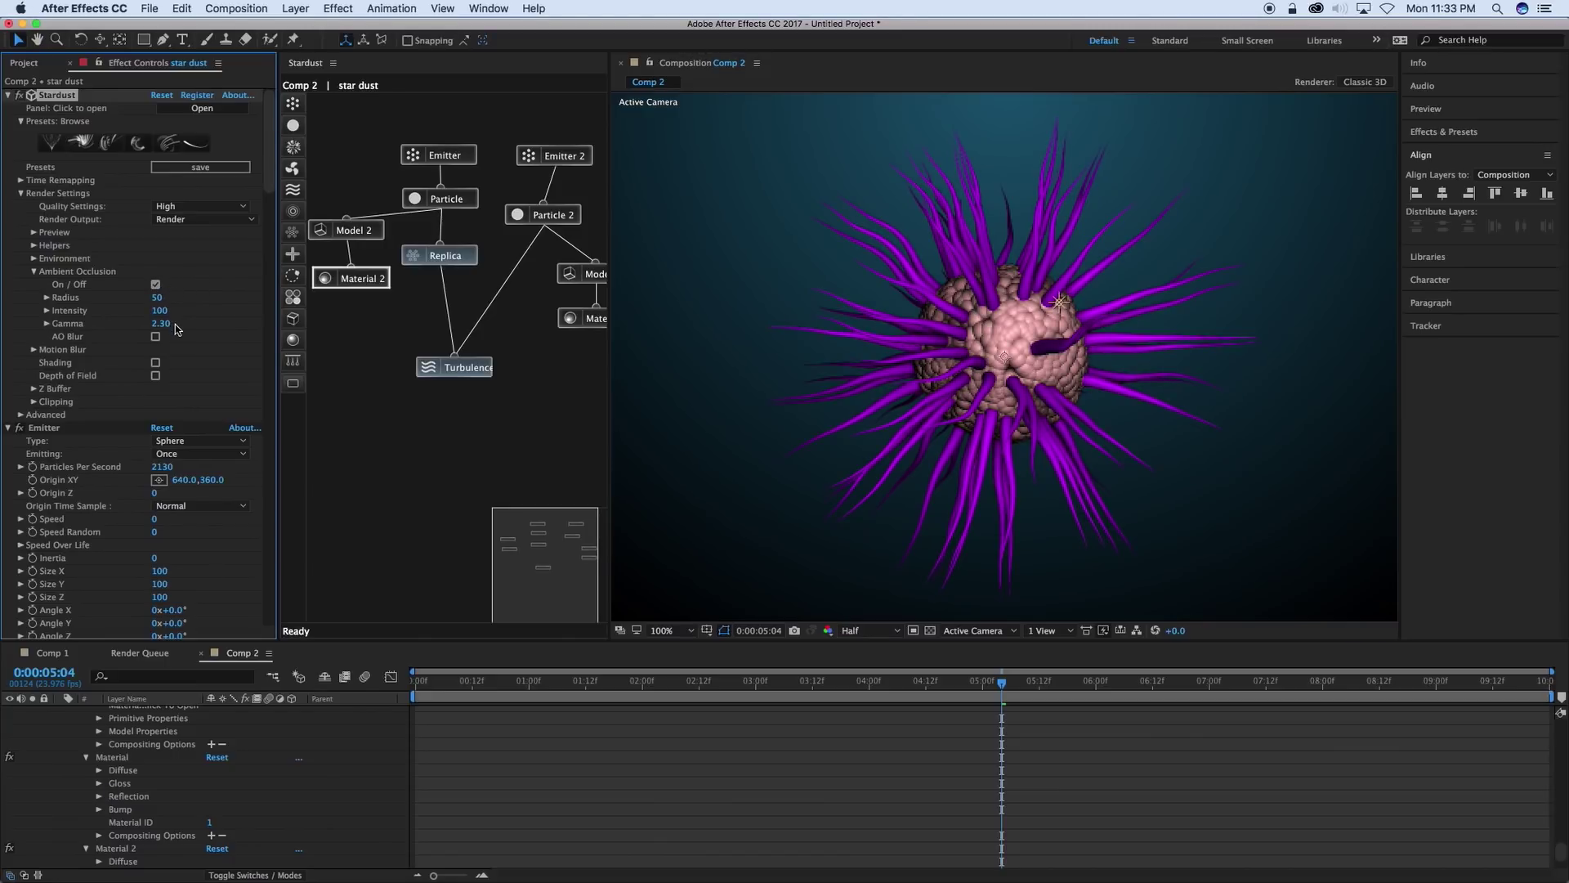
pyautogui.click(162, 324)
pyautogui.write('5')
pyautogui.press('Return')
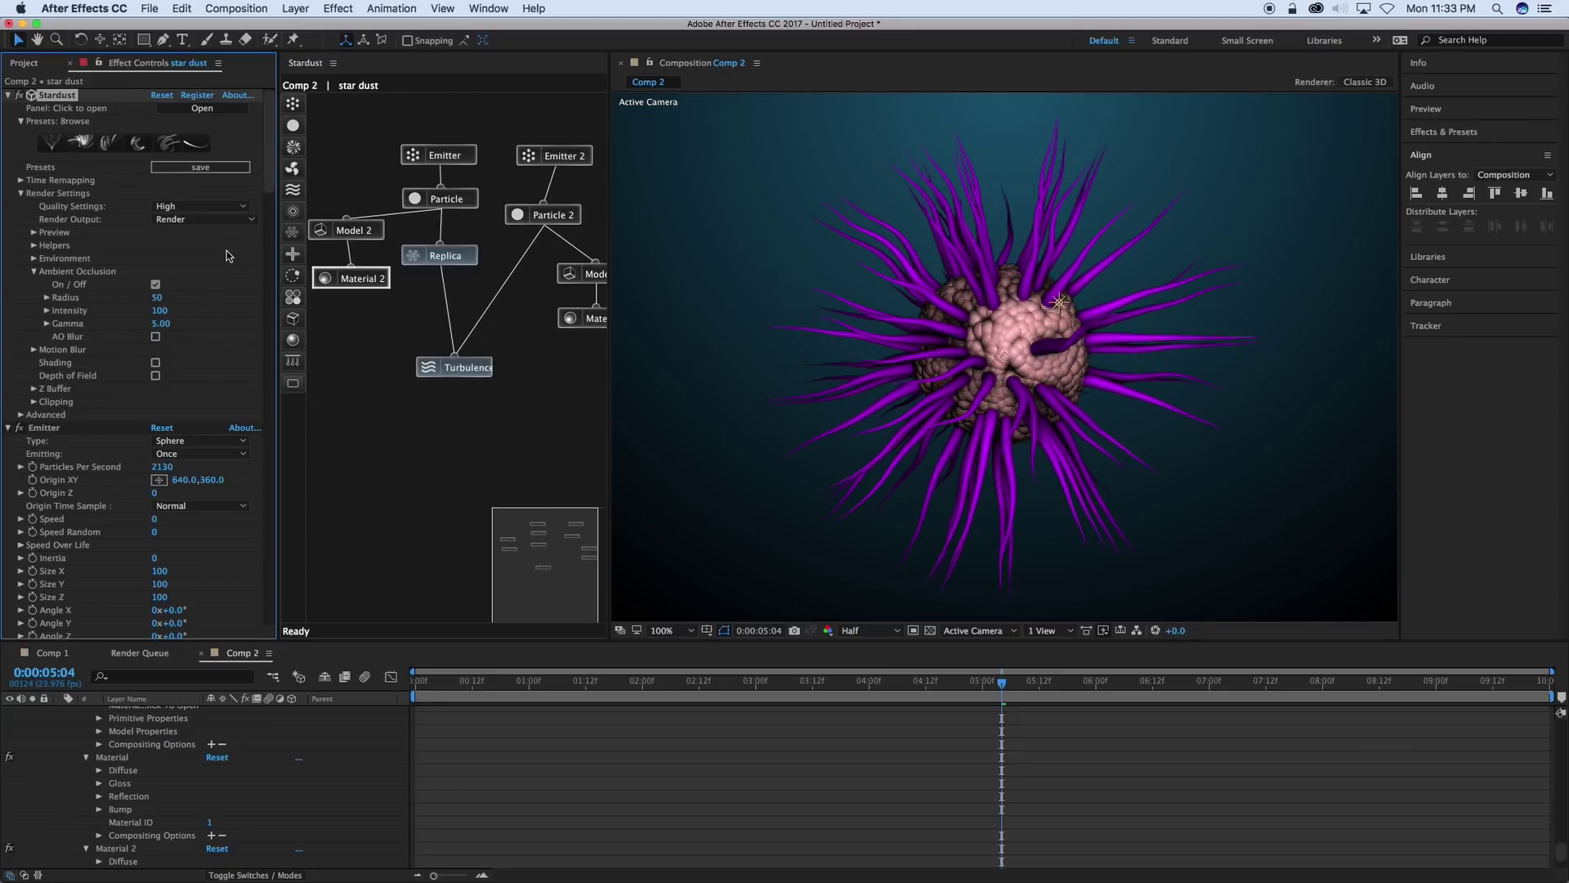
# Set the Ambient Occlusion Intensity to 50 and its Radius to 100.
pyautogui.click(159, 311)
pyautogui.press('Return')
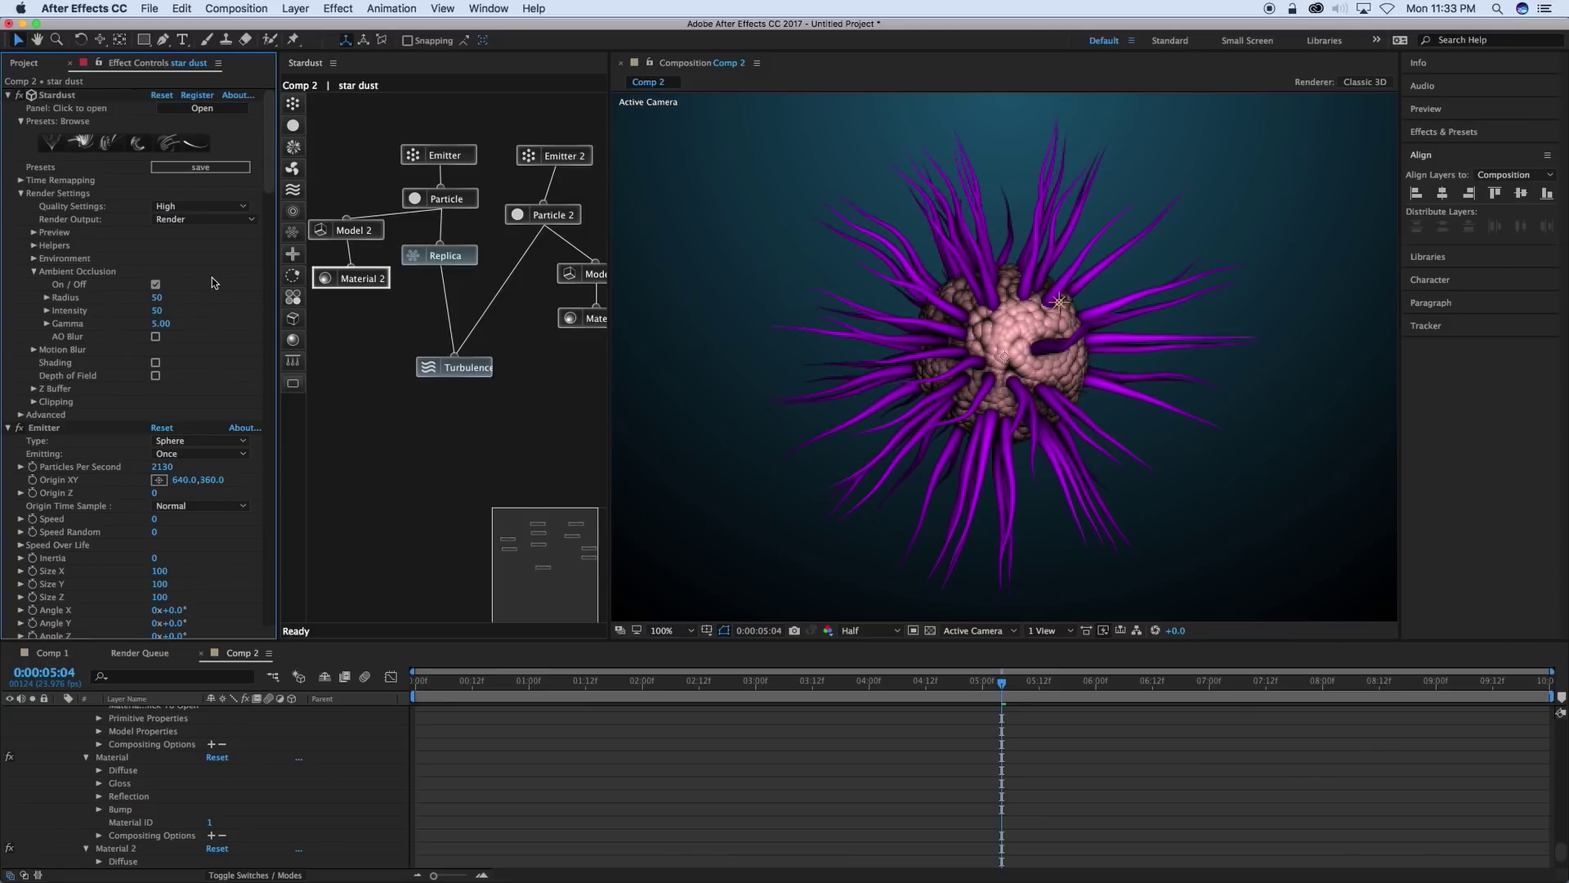
pyautogui.click(156, 298)
pyautogui.write('10')
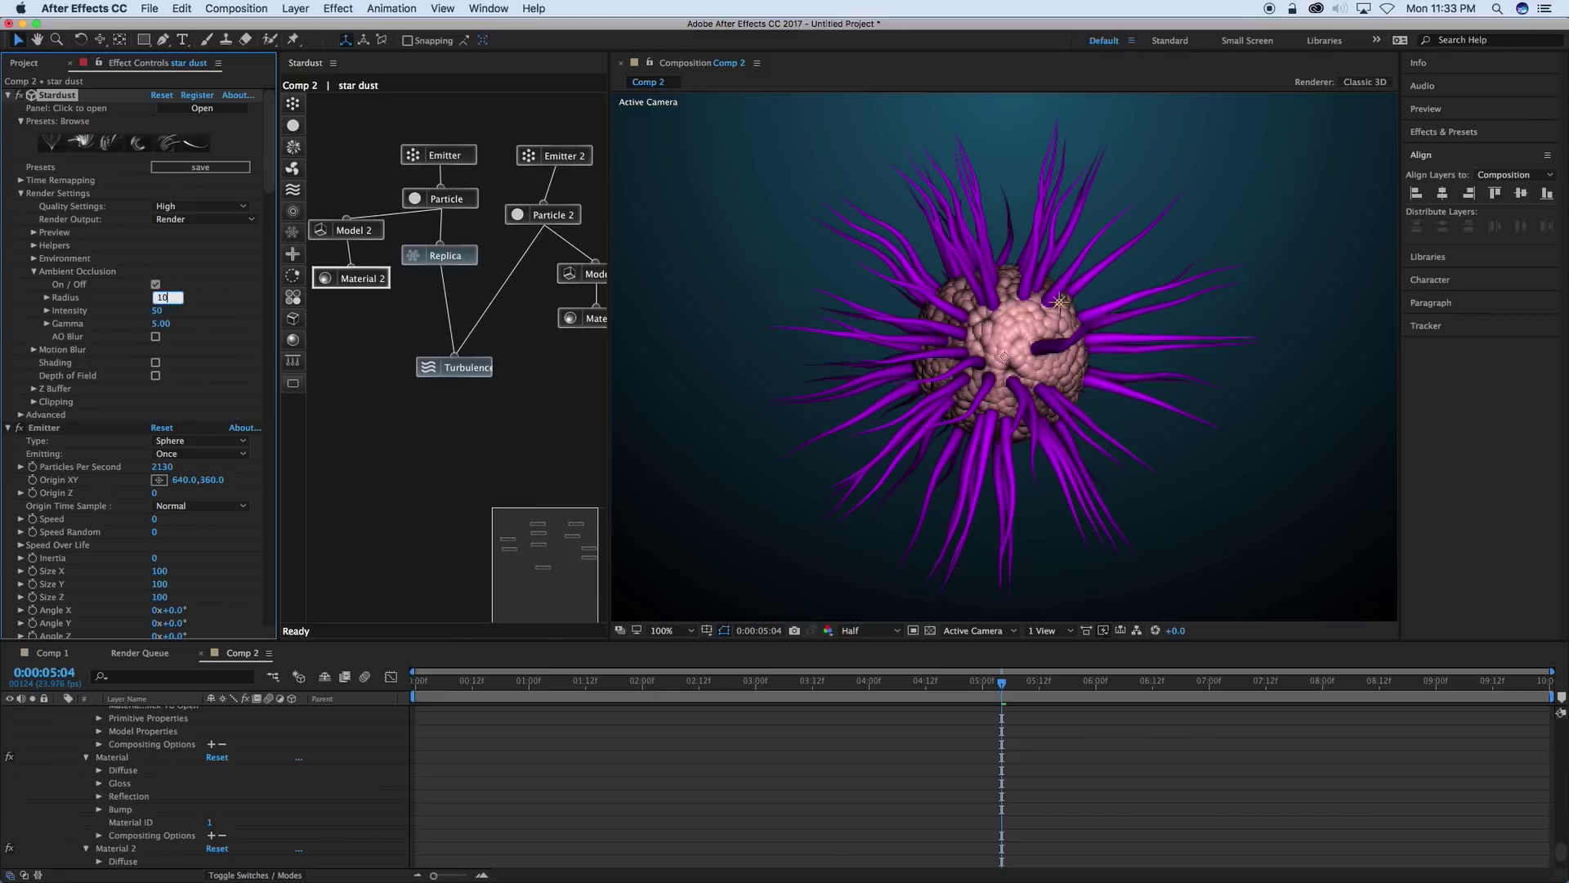
pyautogui.write('0')
pyautogui.press('Return')
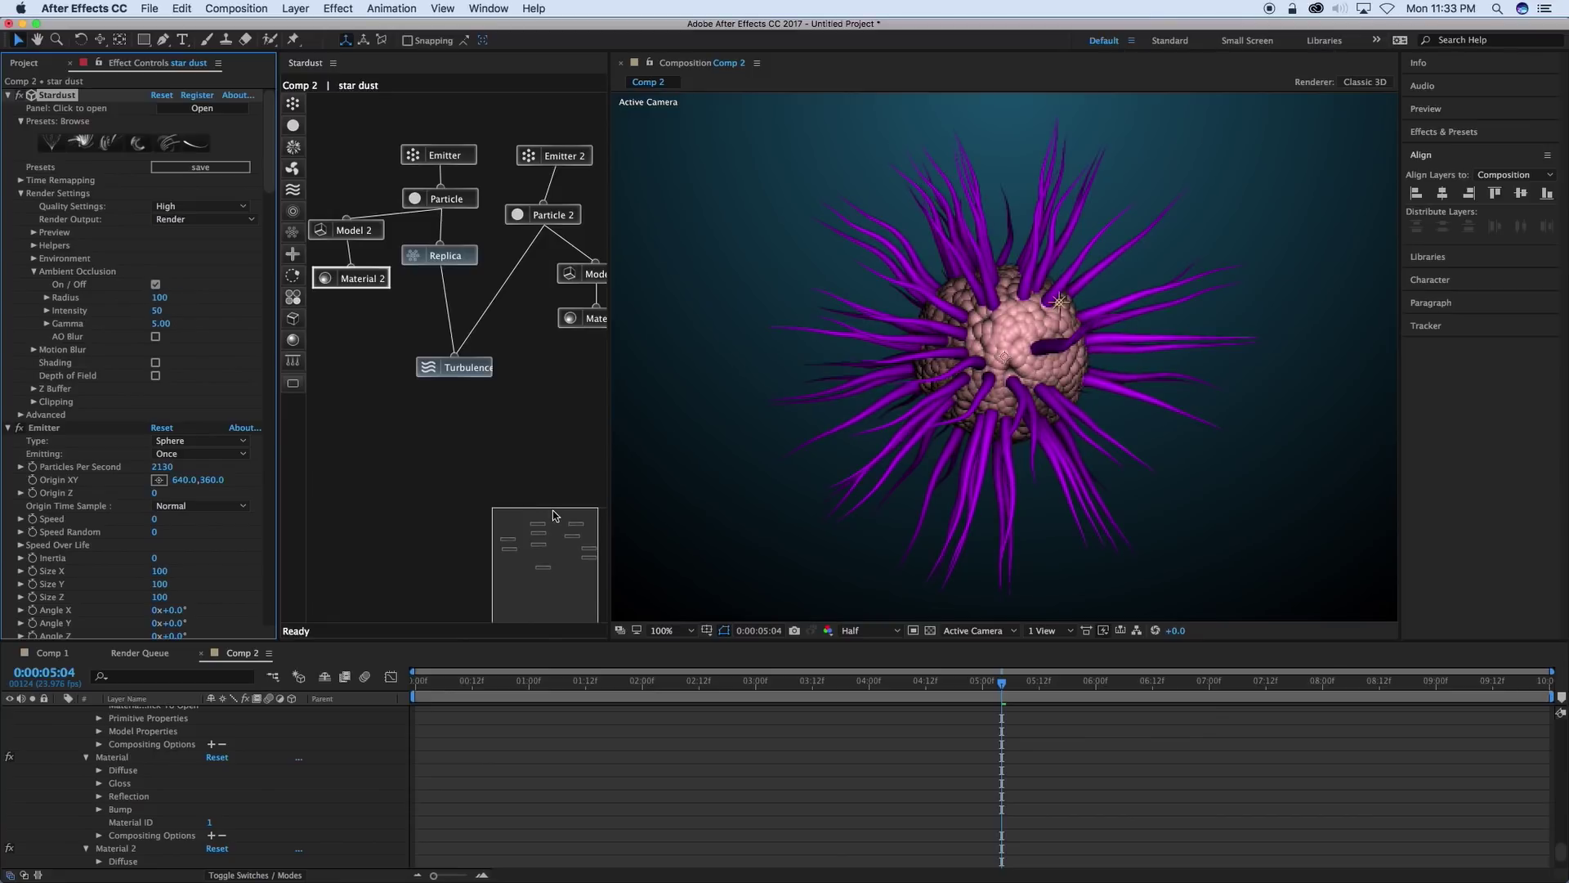
# Step back one frame, turn off Ambient Occlusion and lower the render quality to Medium.
pyautogui.click(537, 718)
pyautogui.press('pageup')
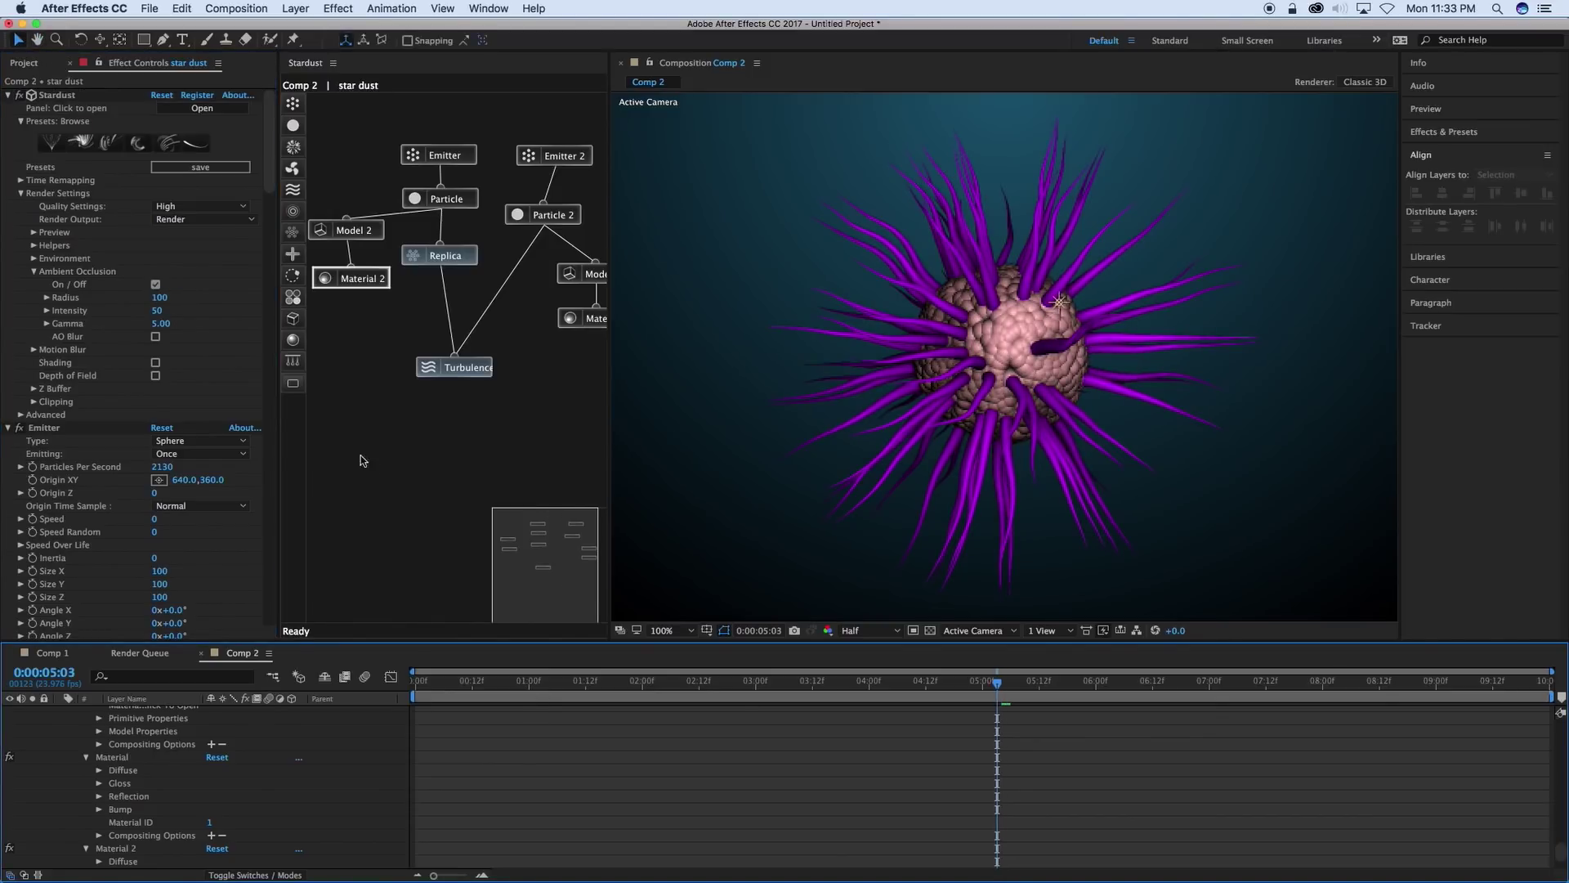
pyautogui.click(156, 286)
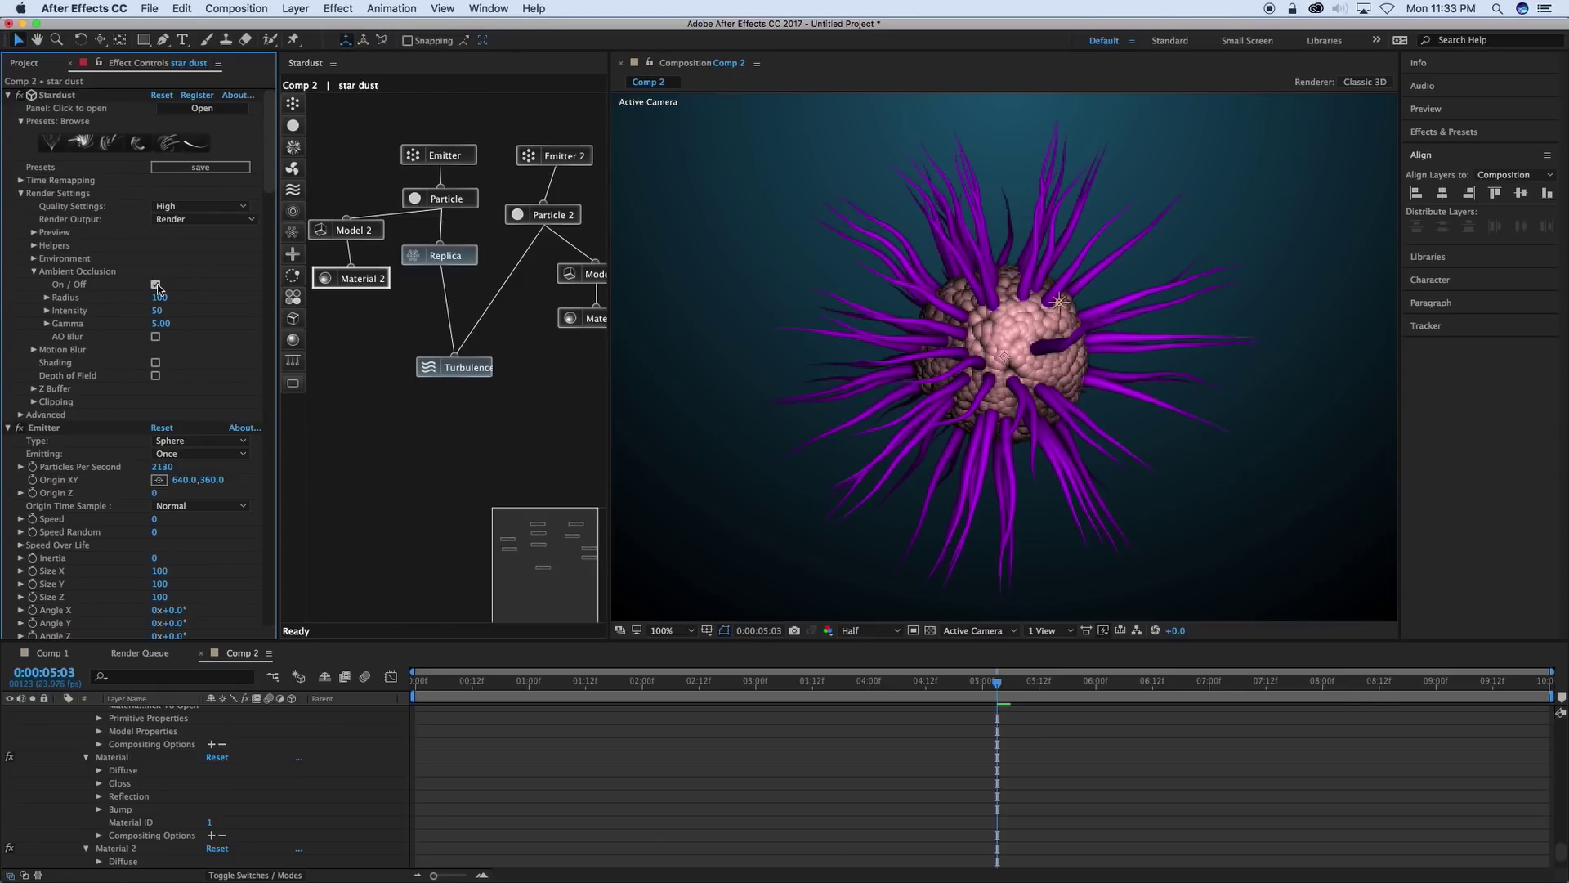
pyautogui.click(156, 285)
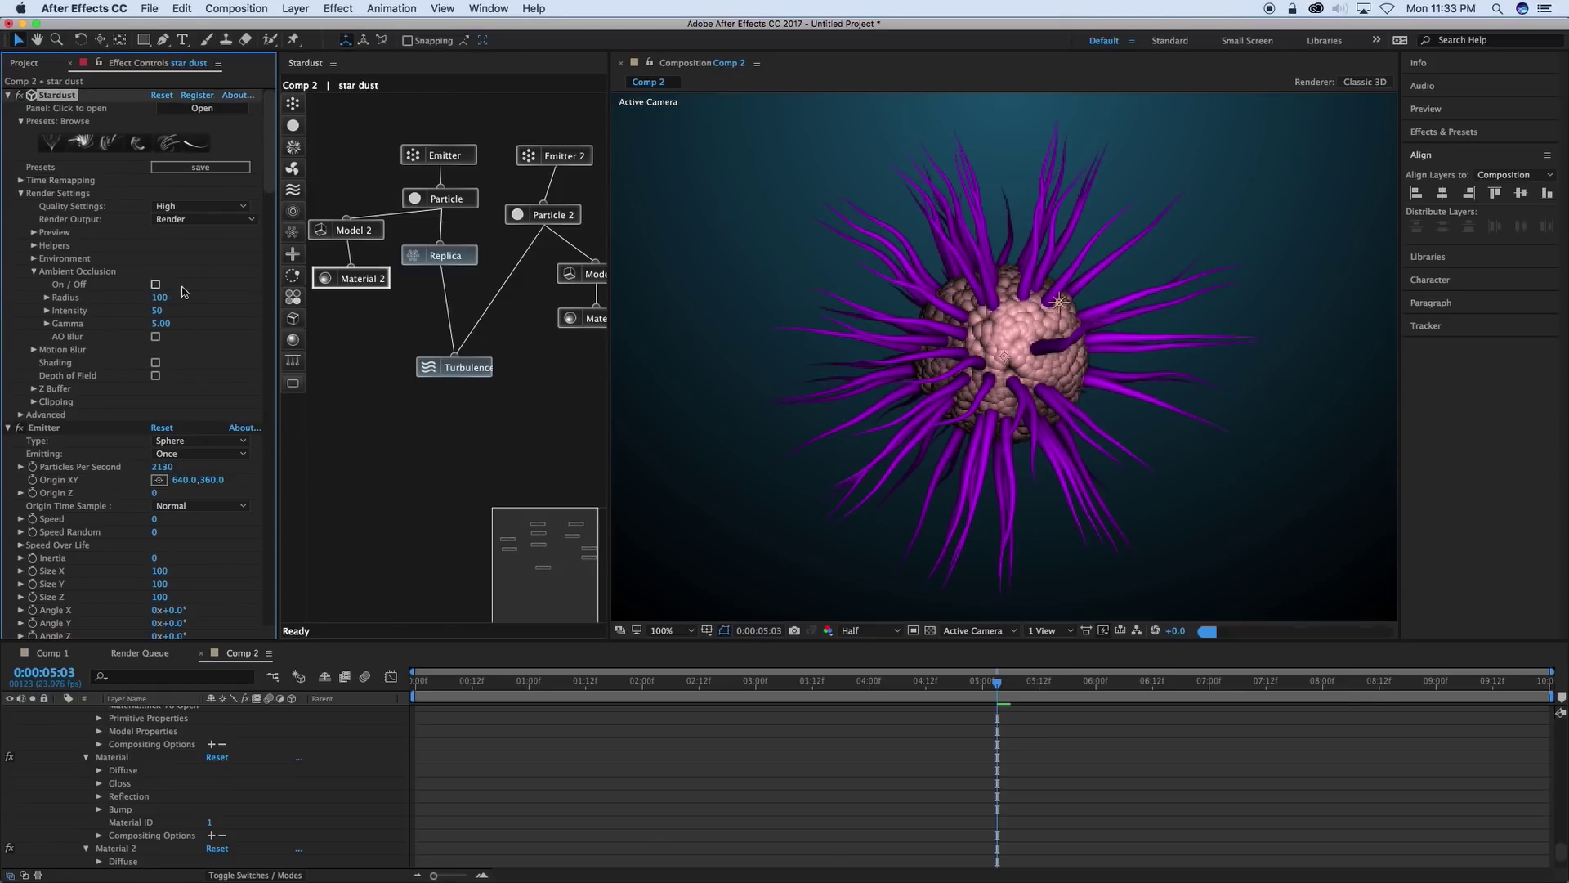
pyautogui.click(198, 209)
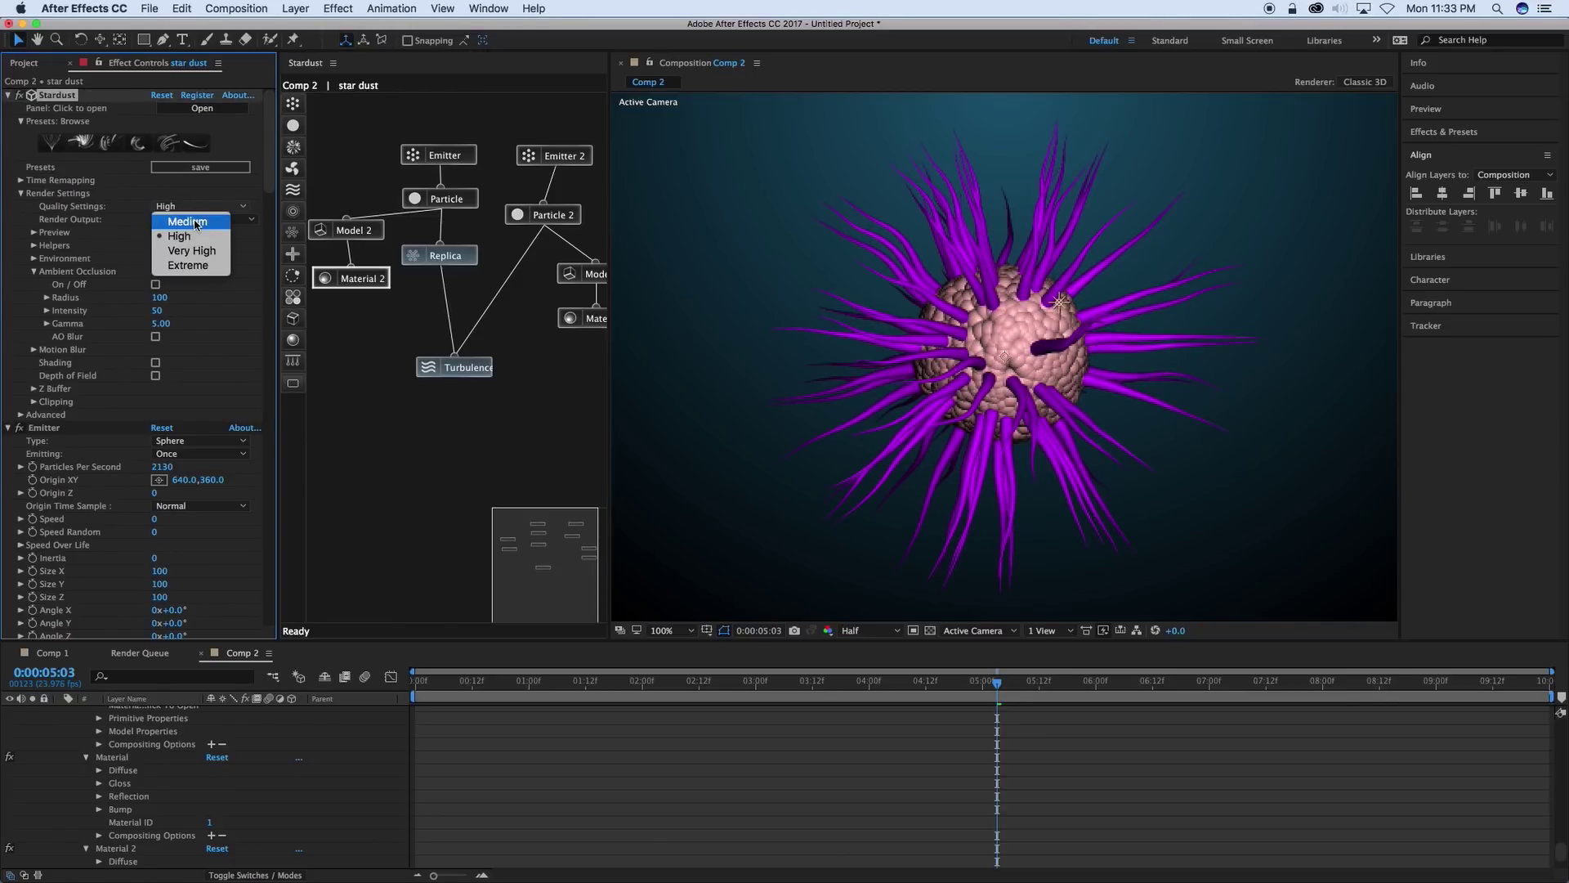
pyautogui.click(190, 221)
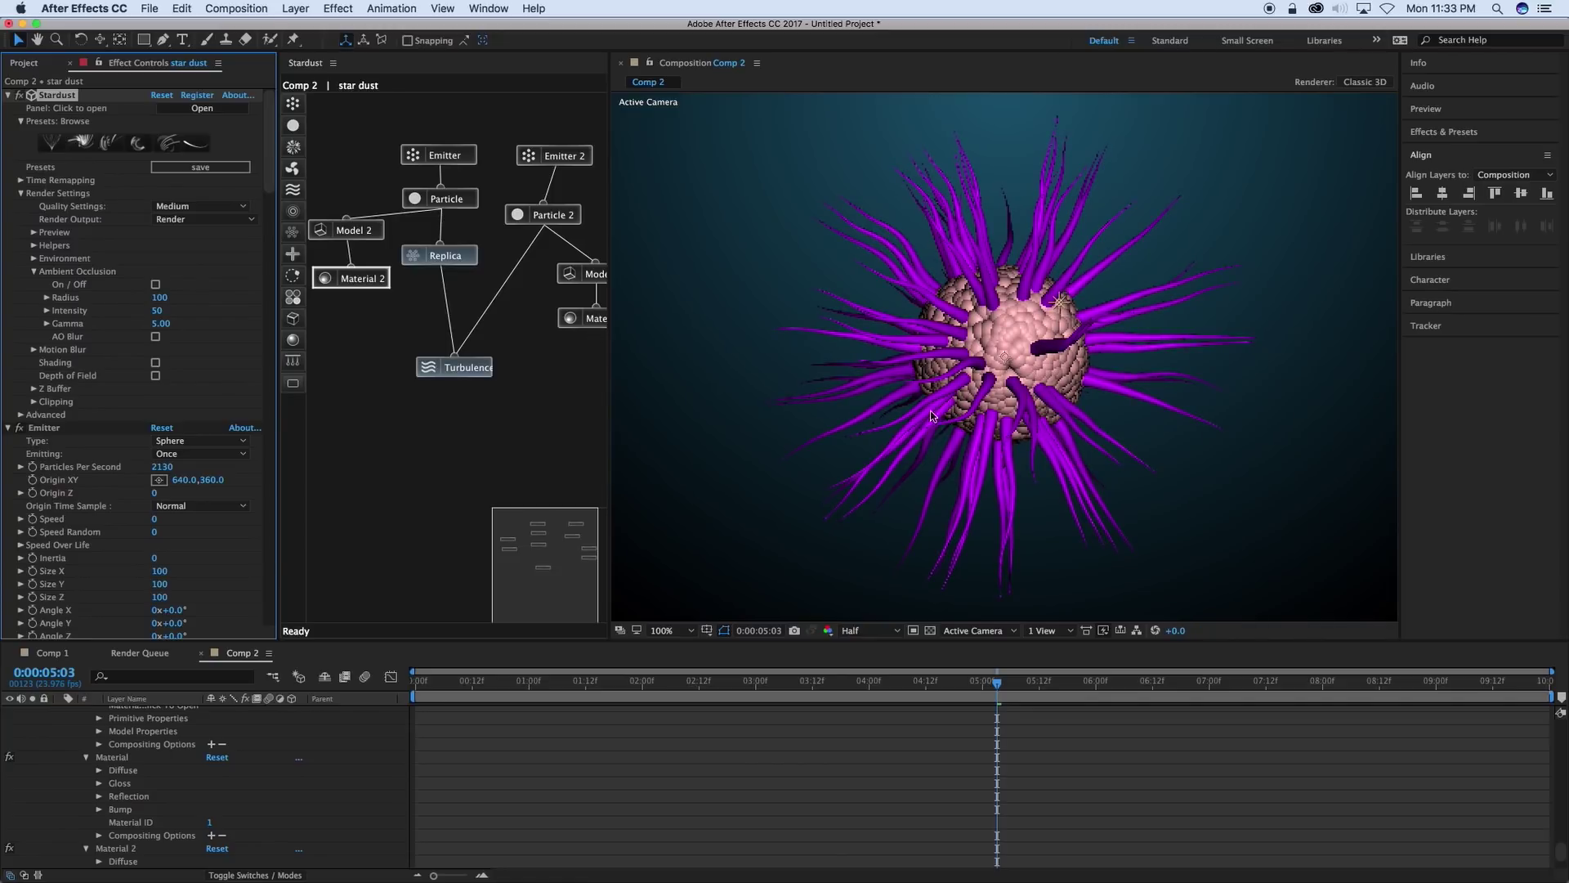
# Preview the flower animation, view the whole frame at 50% and go to 0:00:04:21.
pyautogui.press('space')
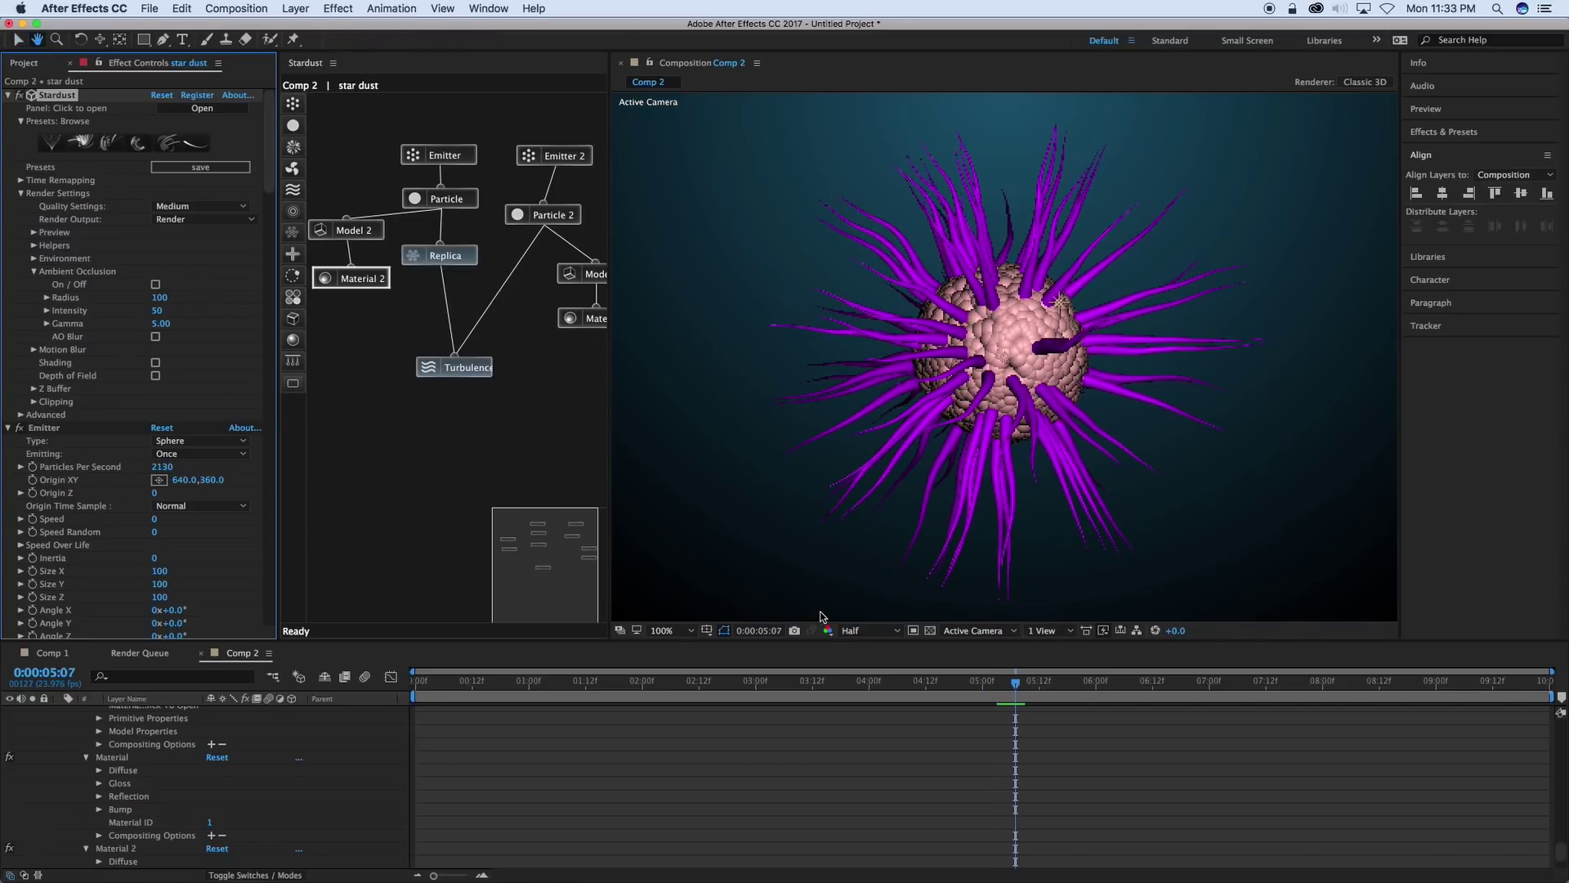
pyautogui.scroll(-1, 769, 425)
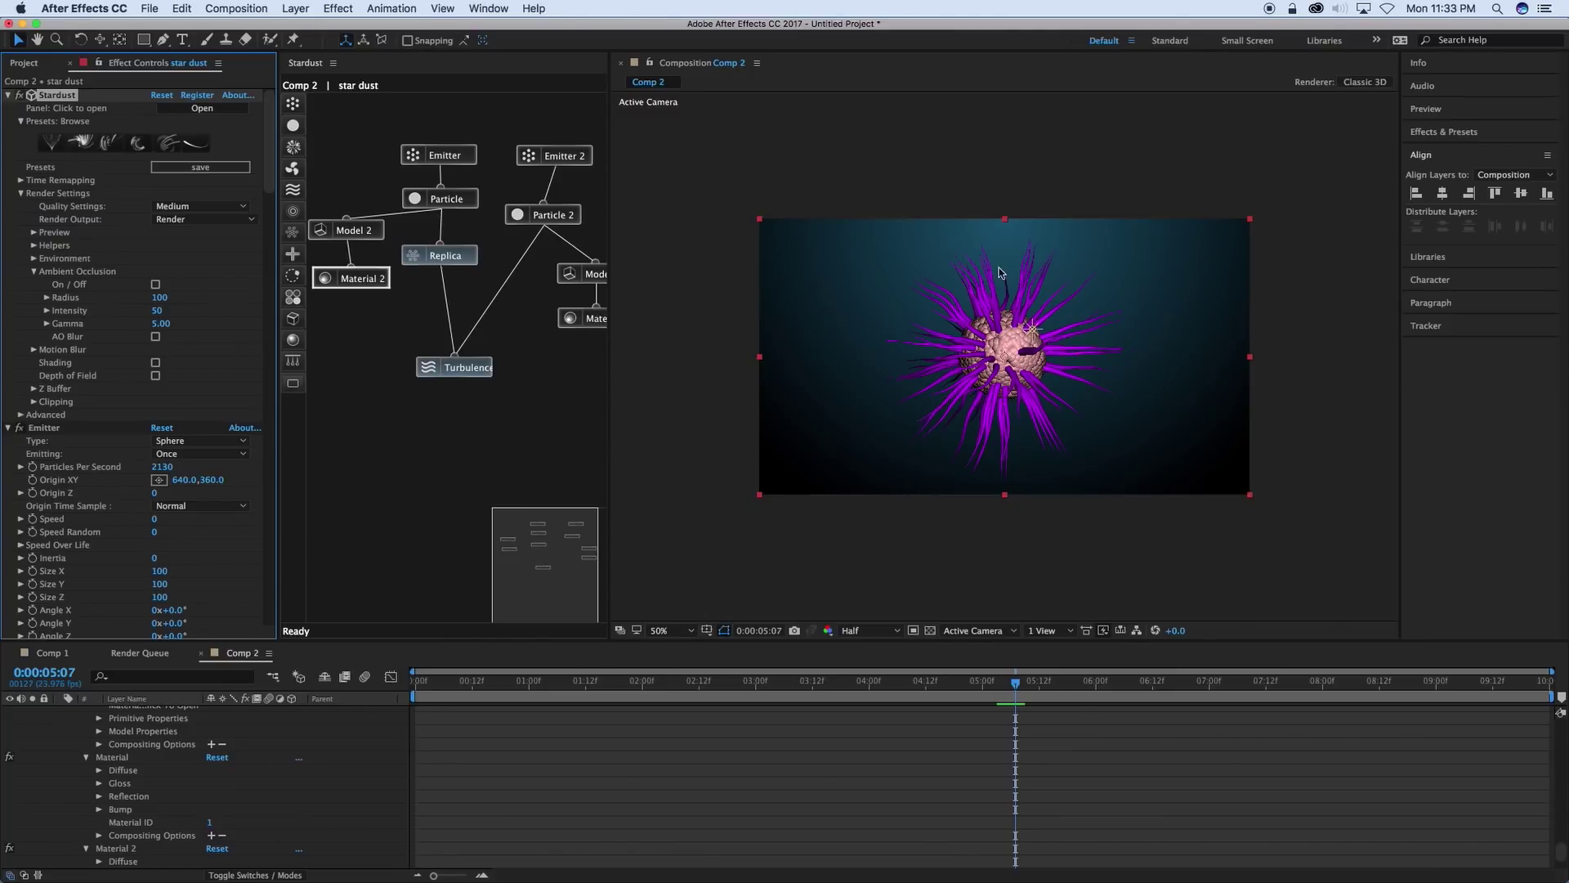
pyautogui.click(940, 545)
pyautogui.click(969, 683)
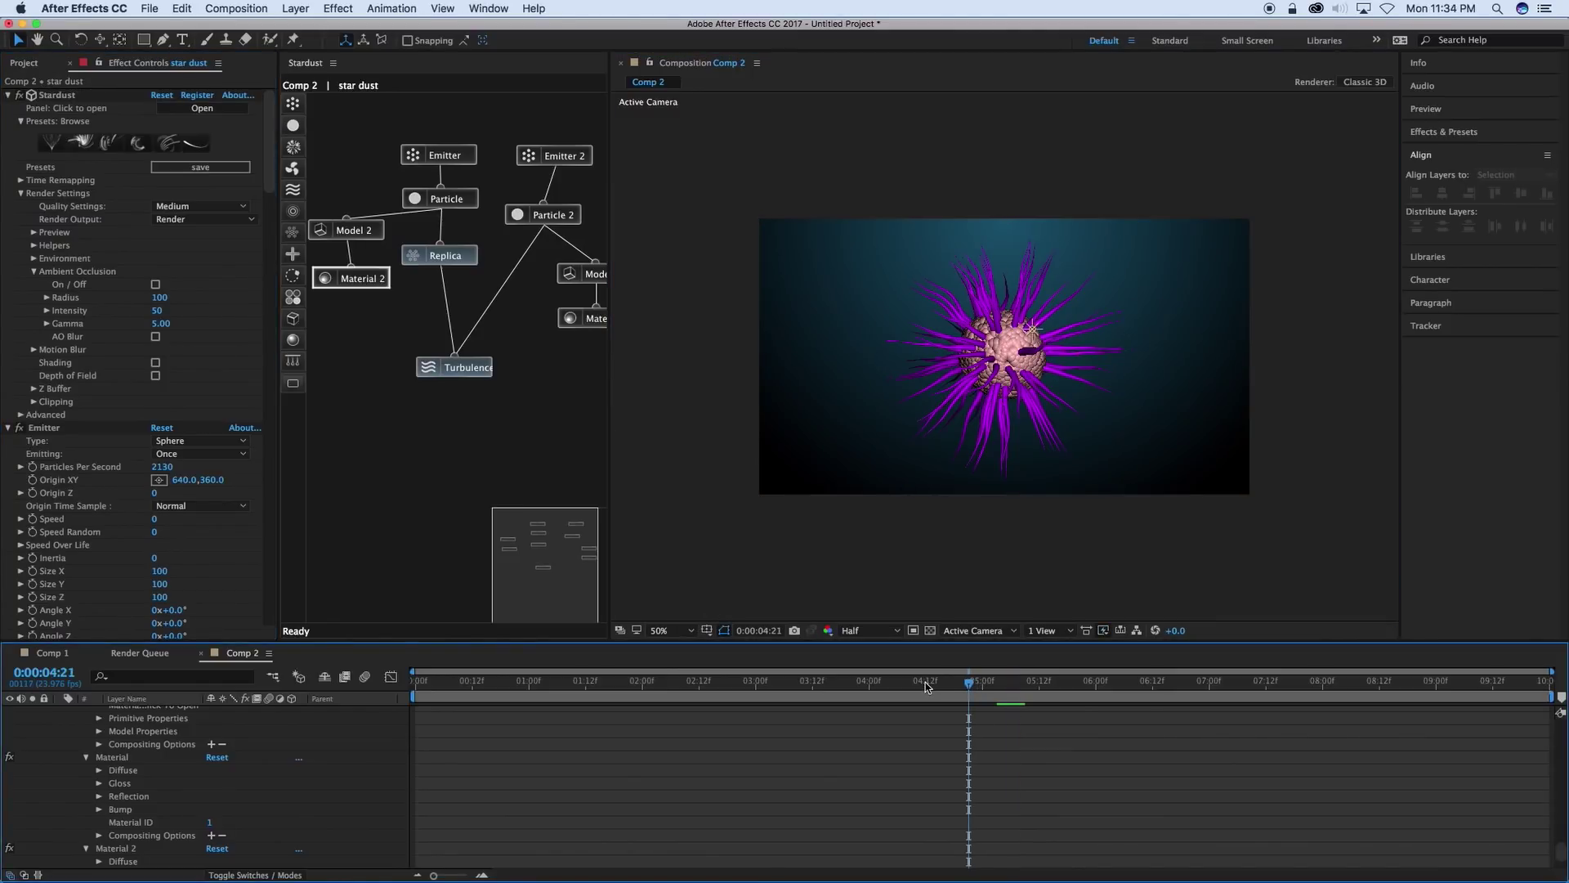
# Rearrange the emitter, particle and Replica nodes more compactly and move Turbulence further down to make room for another branch.
pyautogui.moveTo(448, 157); pyautogui.dragTo(417, 140)
pyautogui.moveTo(447, 201); pyautogui.dragTo(416, 188)
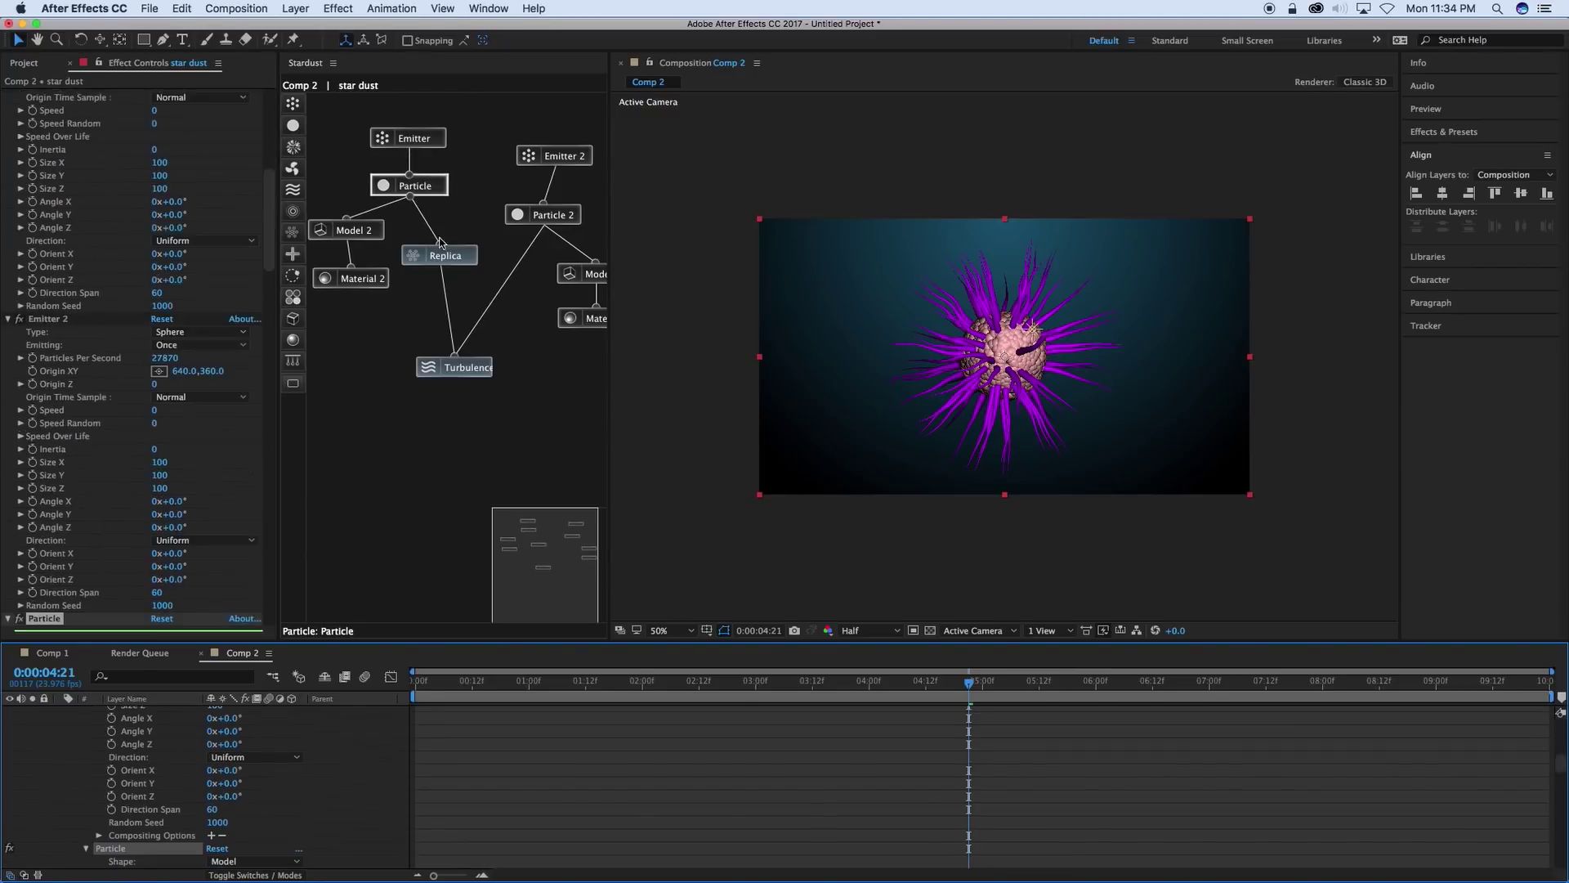
pyautogui.moveTo(455, 260); pyautogui.dragTo(440, 253)
pyautogui.moveTo(445, 374); pyautogui.dragTo(407, 474)
pyautogui.moveTo(573, 157); pyautogui.dragTo(537, 147)
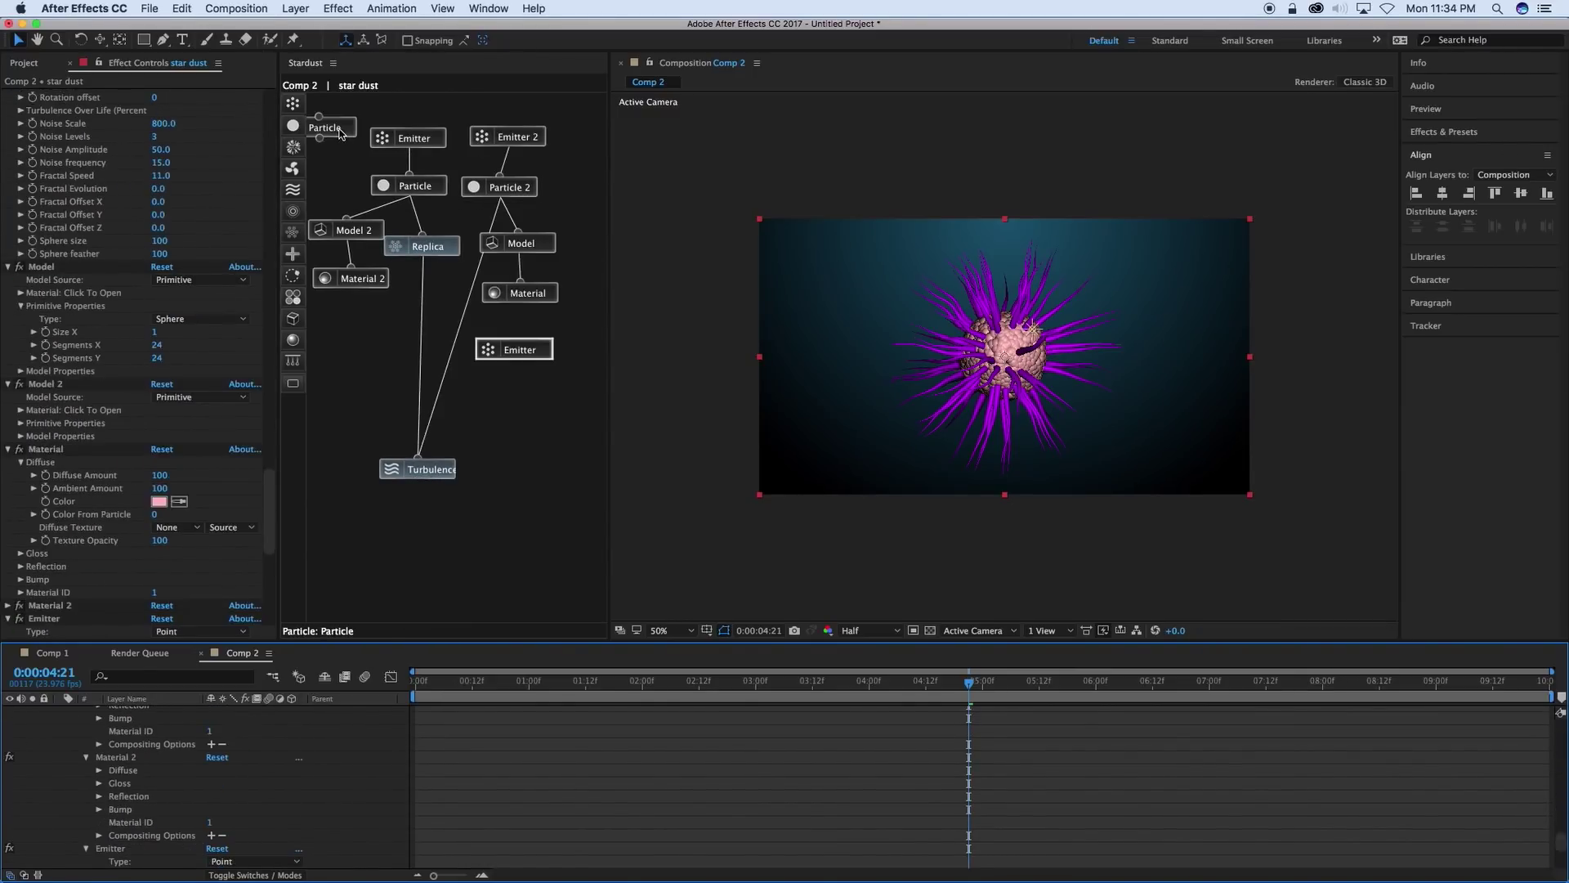
# Add a new Emitter and Particle pair feeding into Turbulence and set the new Emitter's type to Sphere.
pyautogui.moveTo(339, 132)
pyautogui.mouseDown()
pyautogui.moveTo(536, 403)
pyautogui.moveTo(515, 368)
pyautogui.moveTo(515, 389)
pyautogui.mouseUp()
pyautogui.moveTo(420, 477)
pyautogui.mouseDown()
pyautogui.moveTo(441, 448)
pyautogui.moveTo(523, 411)
pyautogui.mouseUp()
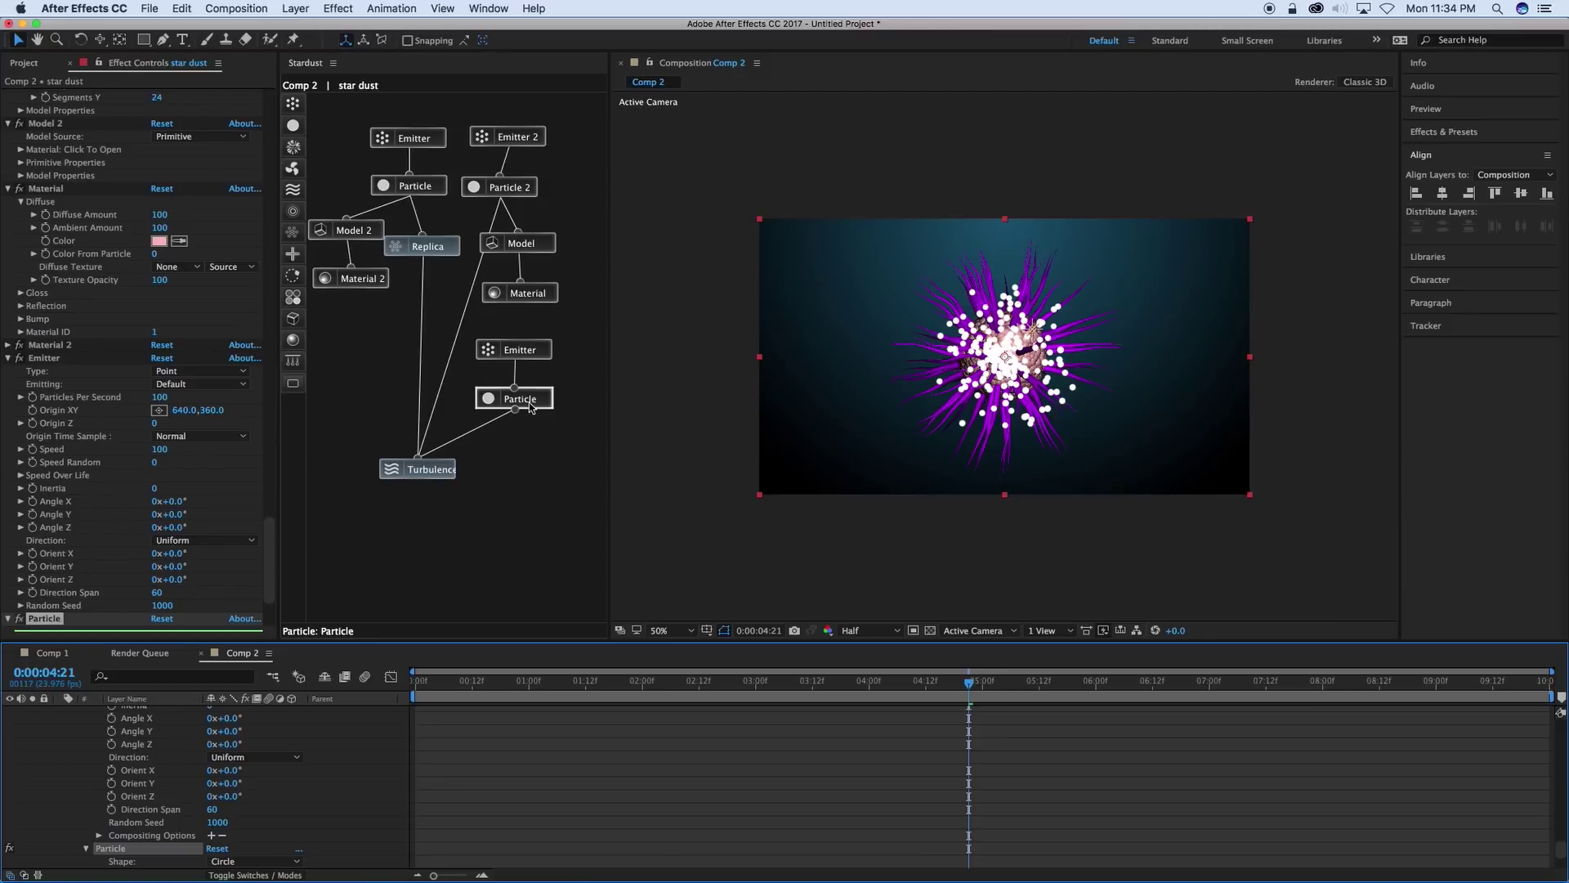
pyautogui.click(514, 349)
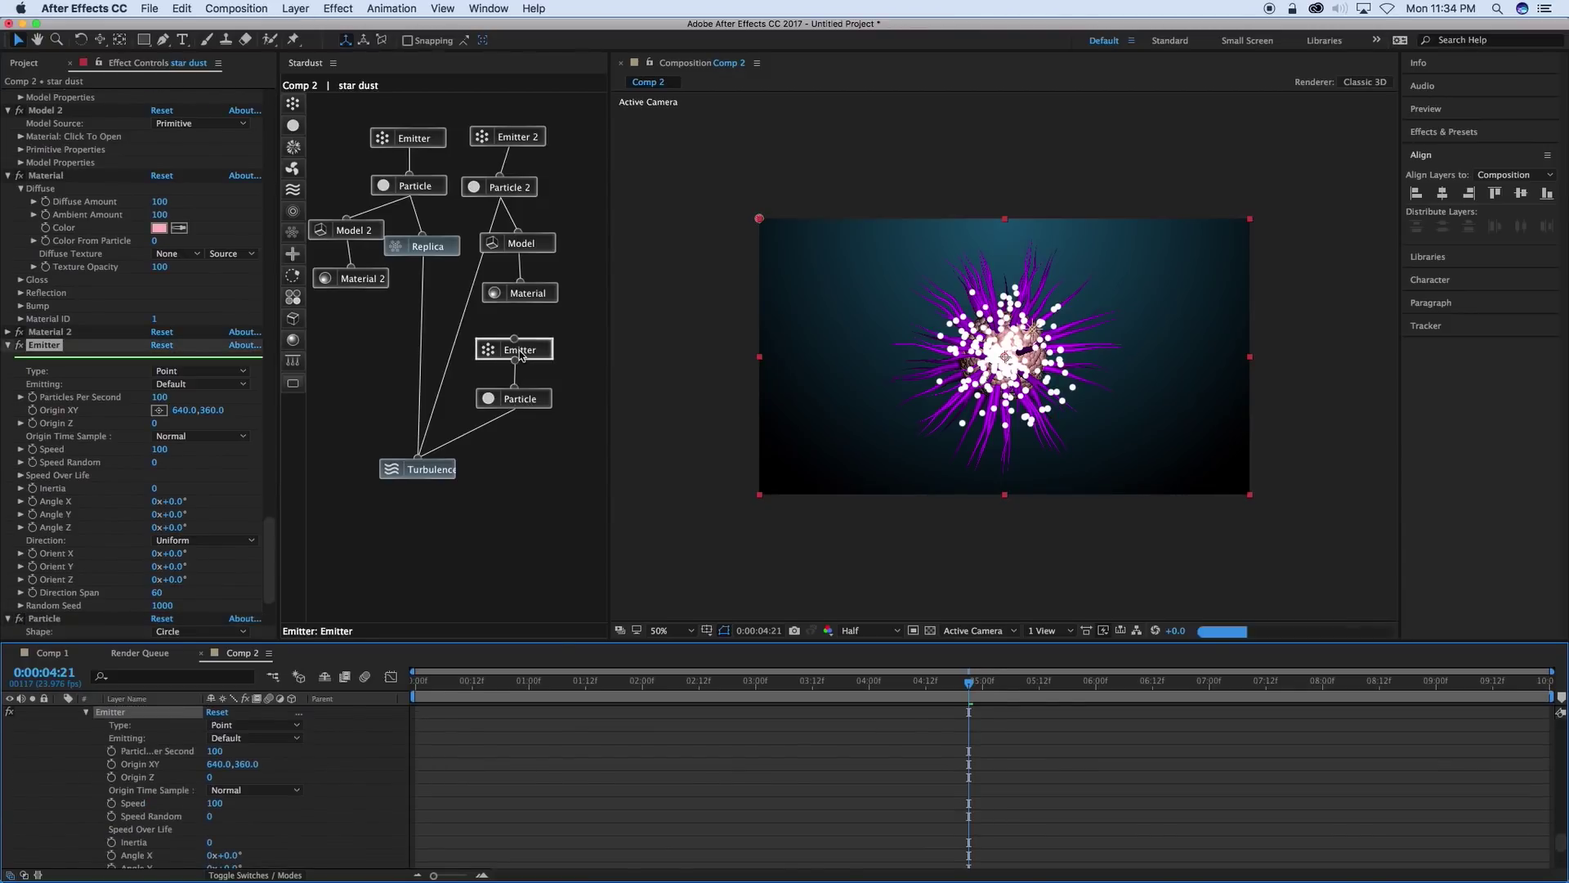
pyautogui.click(193, 373)
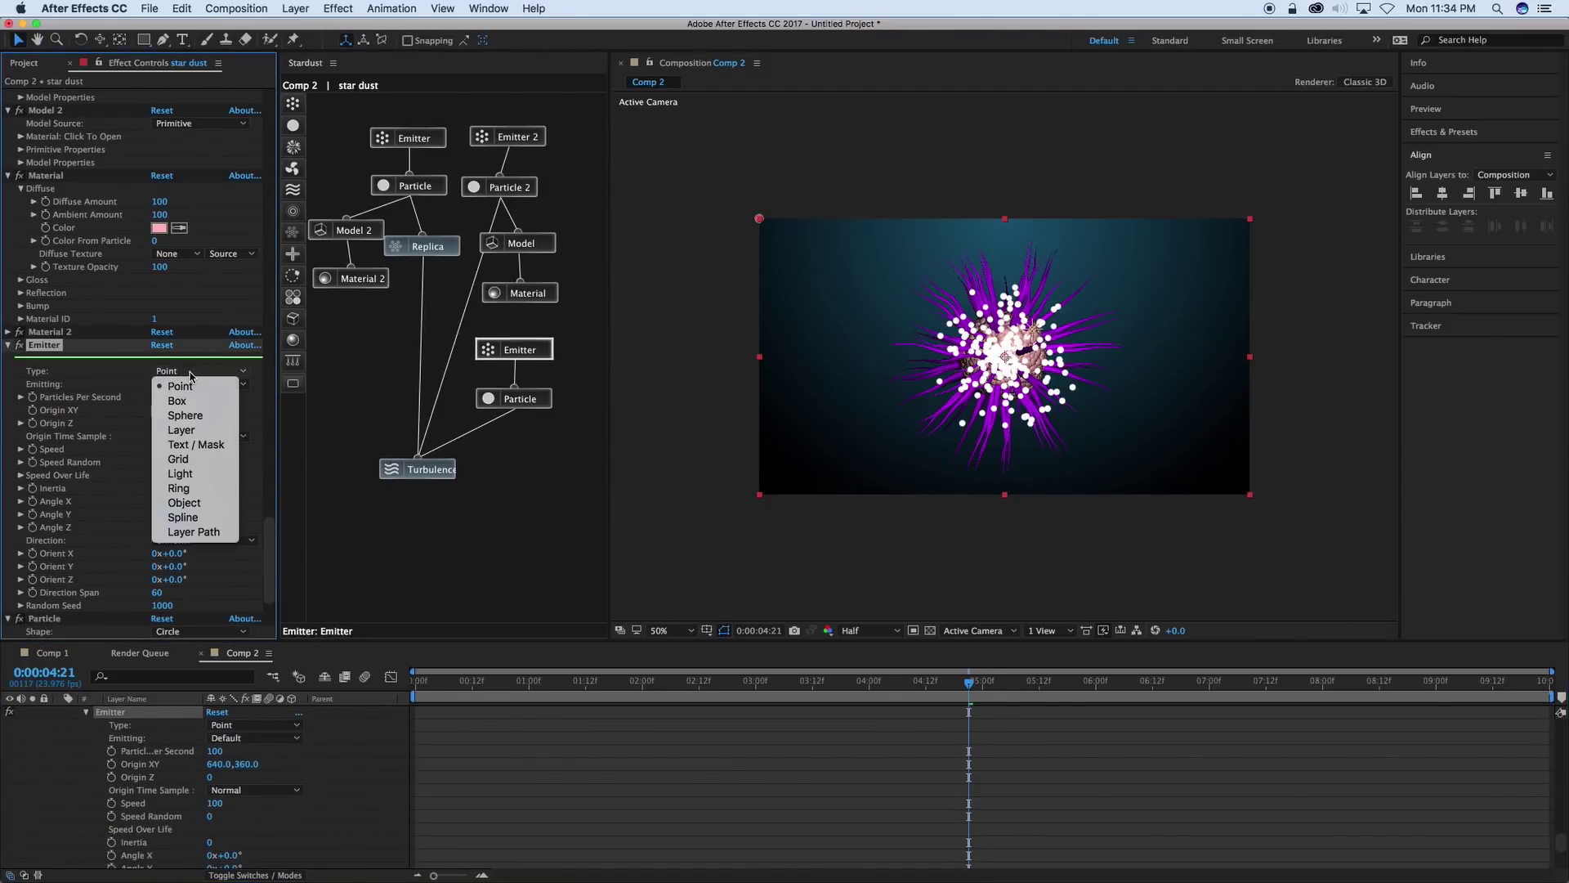
pyautogui.click(194, 415)
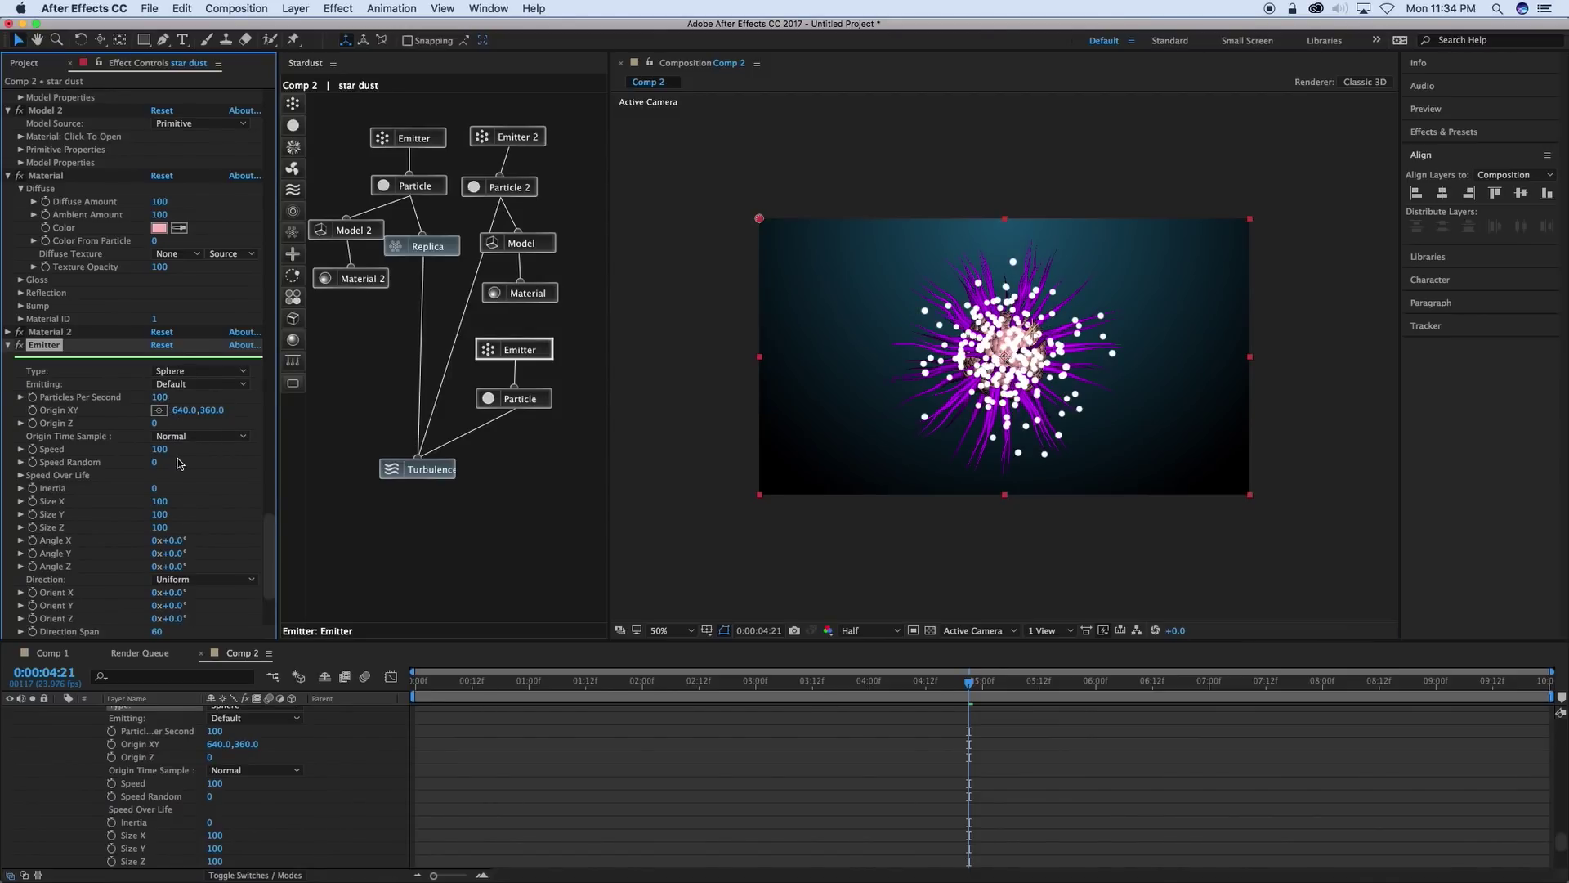
# Set the new Emitter's Size X and Size Y to 1000 and its Speed to 0.
pyautogui.moveTo(160, 503); pyautogui.dragTo(128, 519)
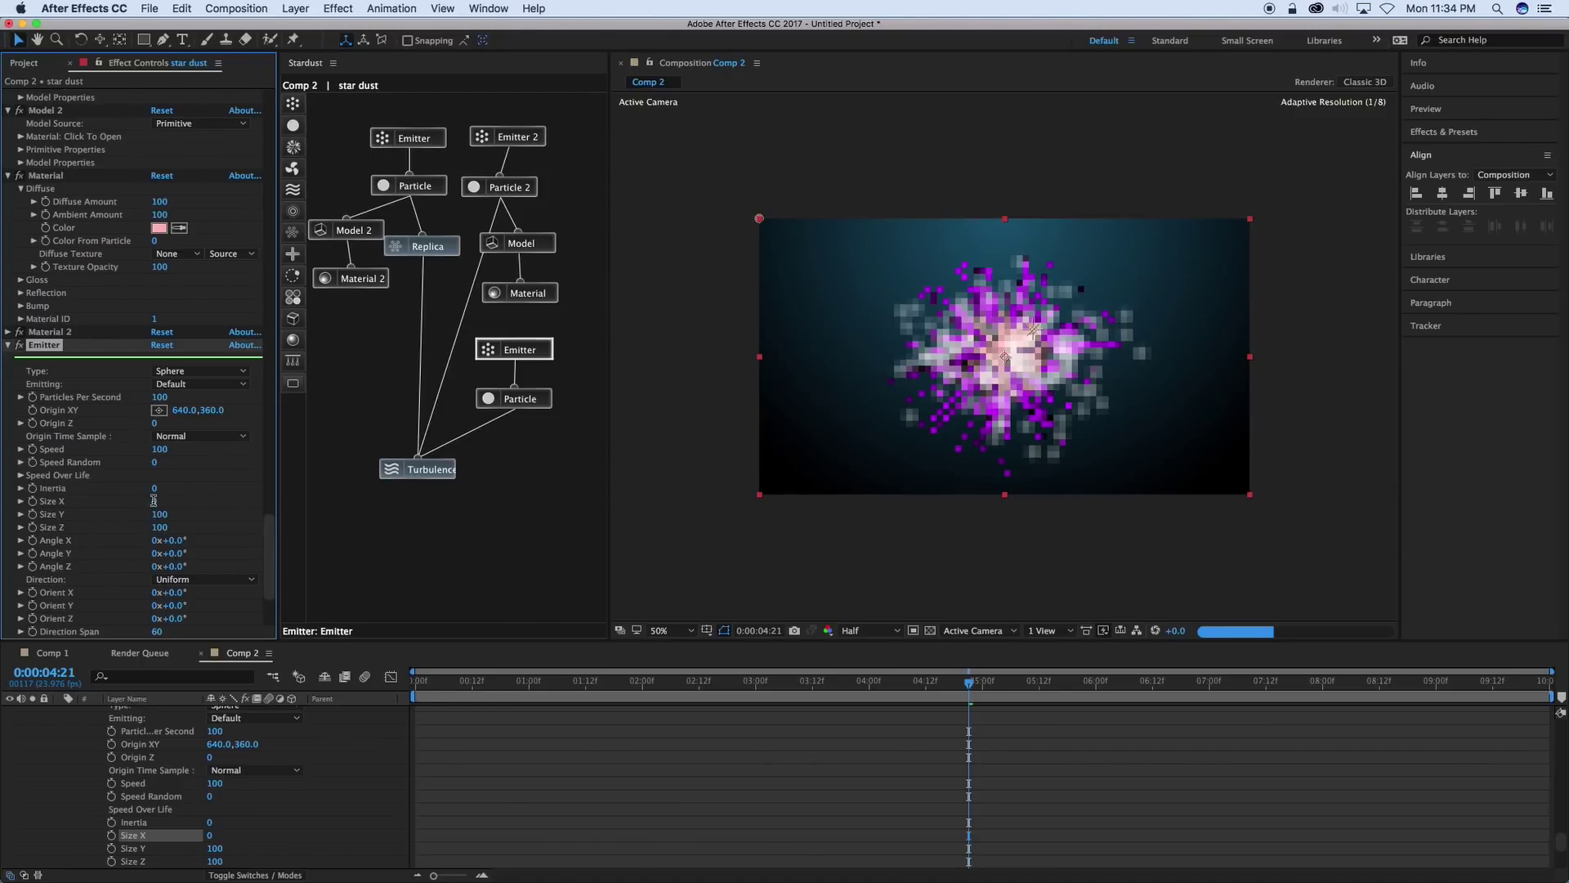
pyautogui.click(153, 501)
pyautogui.write('500')
pyautogui.press('Tab')
pyautogui.write('500')
pyautogui.press('Tab')
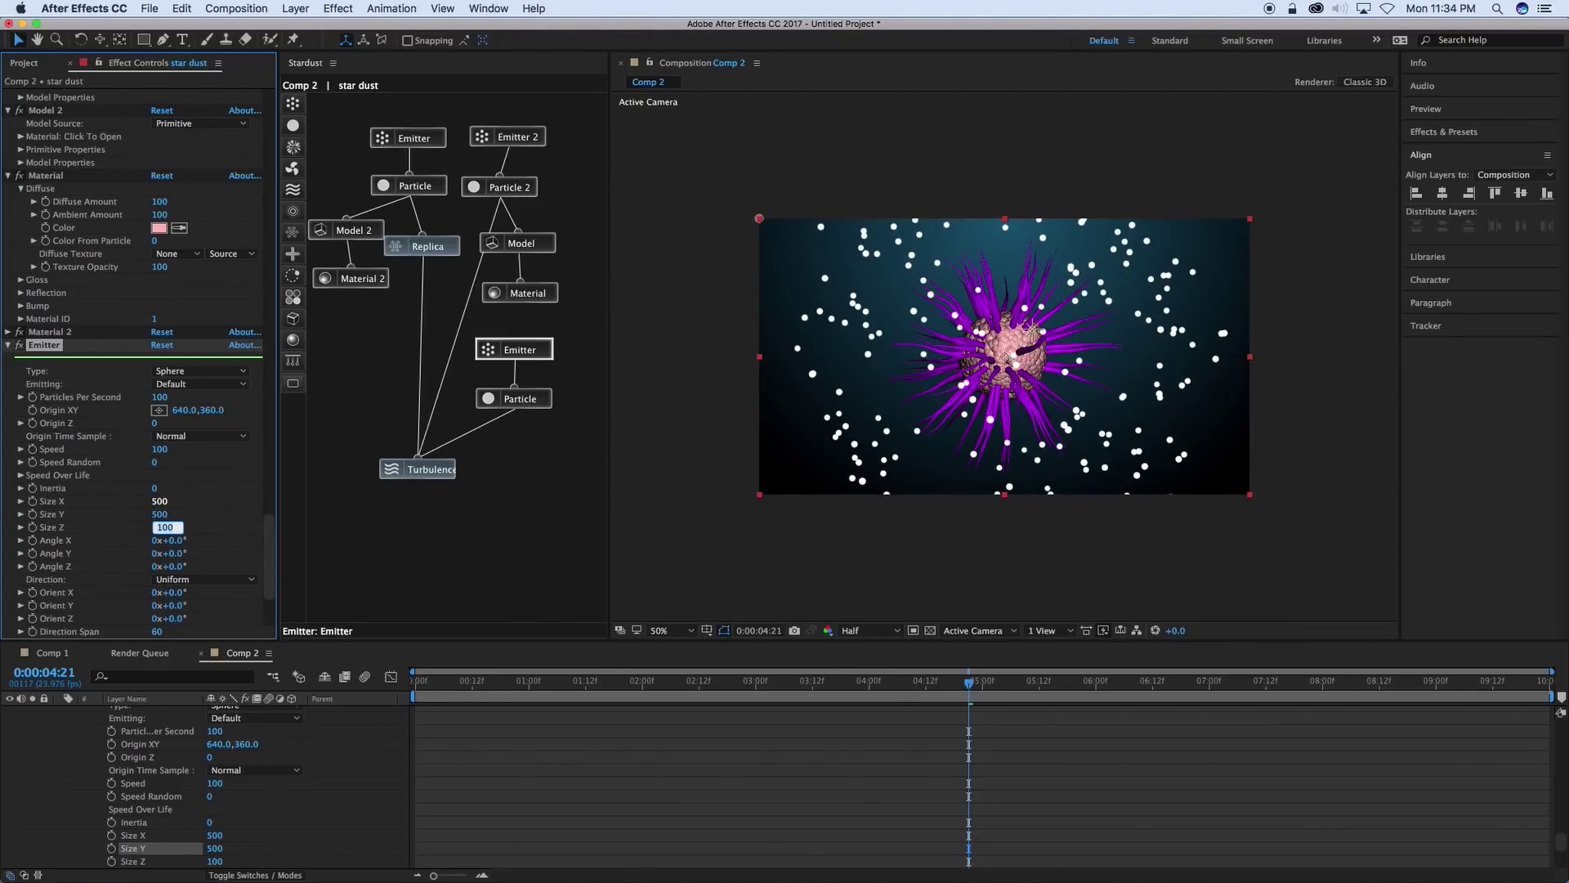
pyautogui.click(160, 502)
pyautogui.click(162, 450)
pyautogui.write('0')
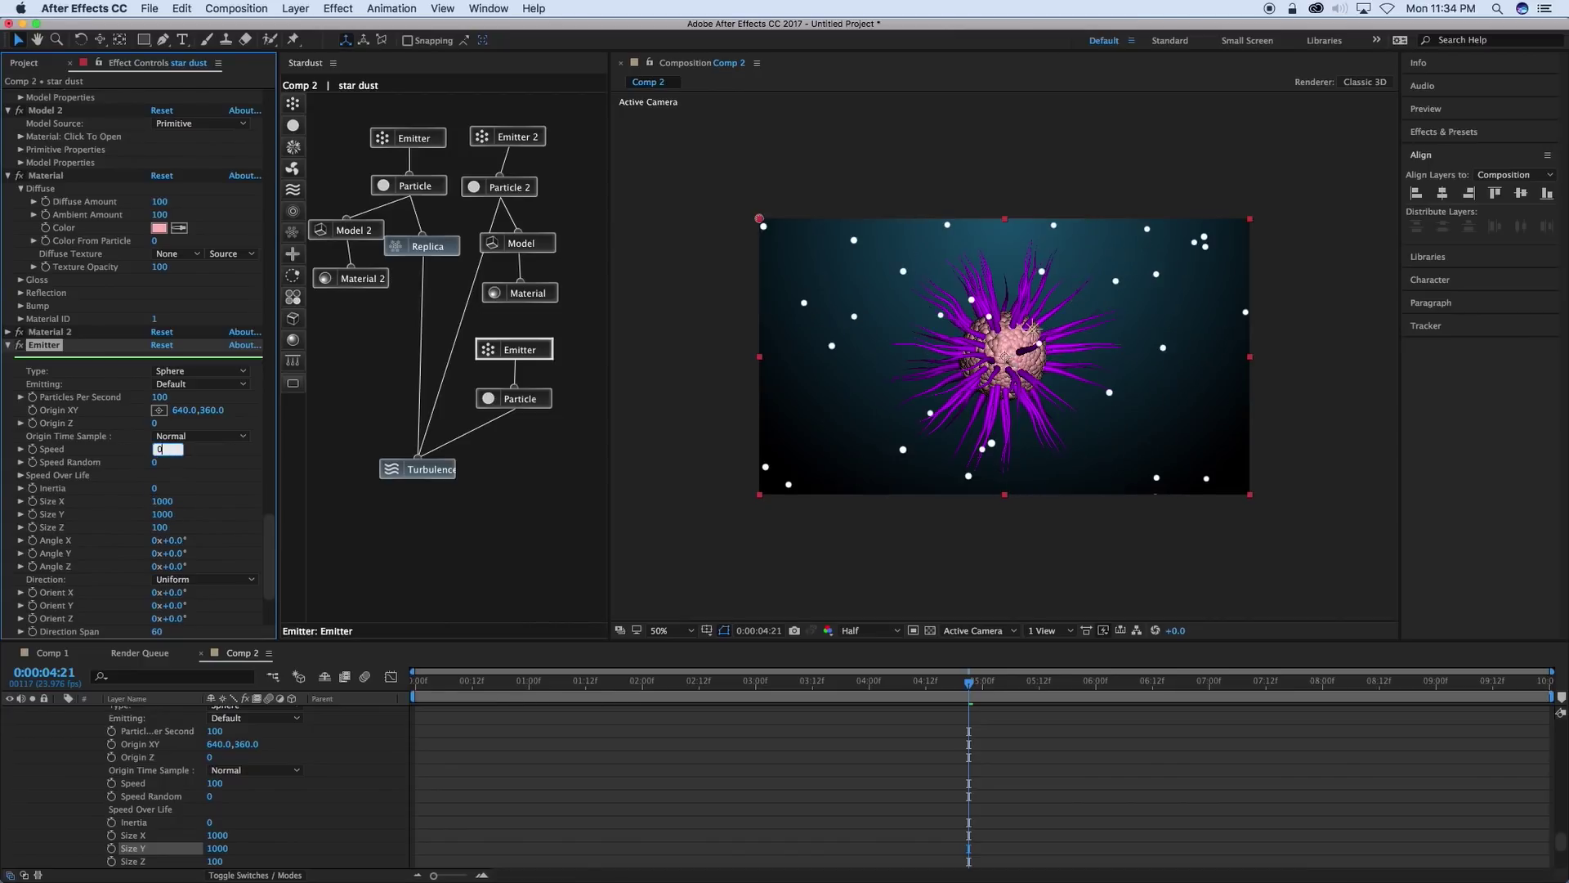
pyautogui.press('Return')
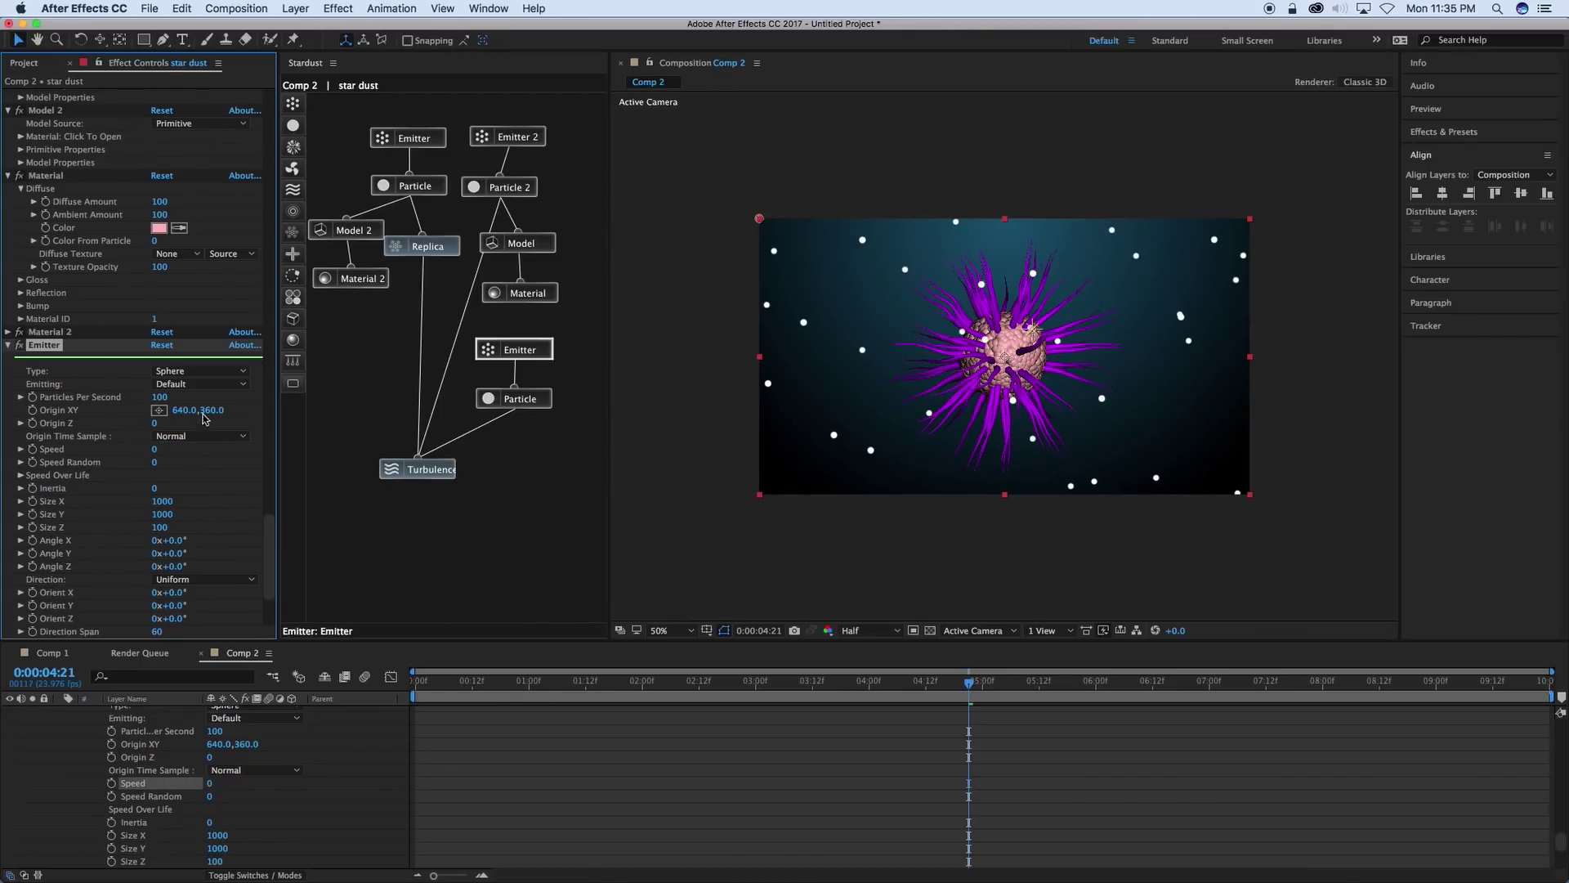
# Set the new Emitter's Emitting mode to Once and its connected Particle's Life to 20.9 seconds.
pyautogui.click(188, 384)
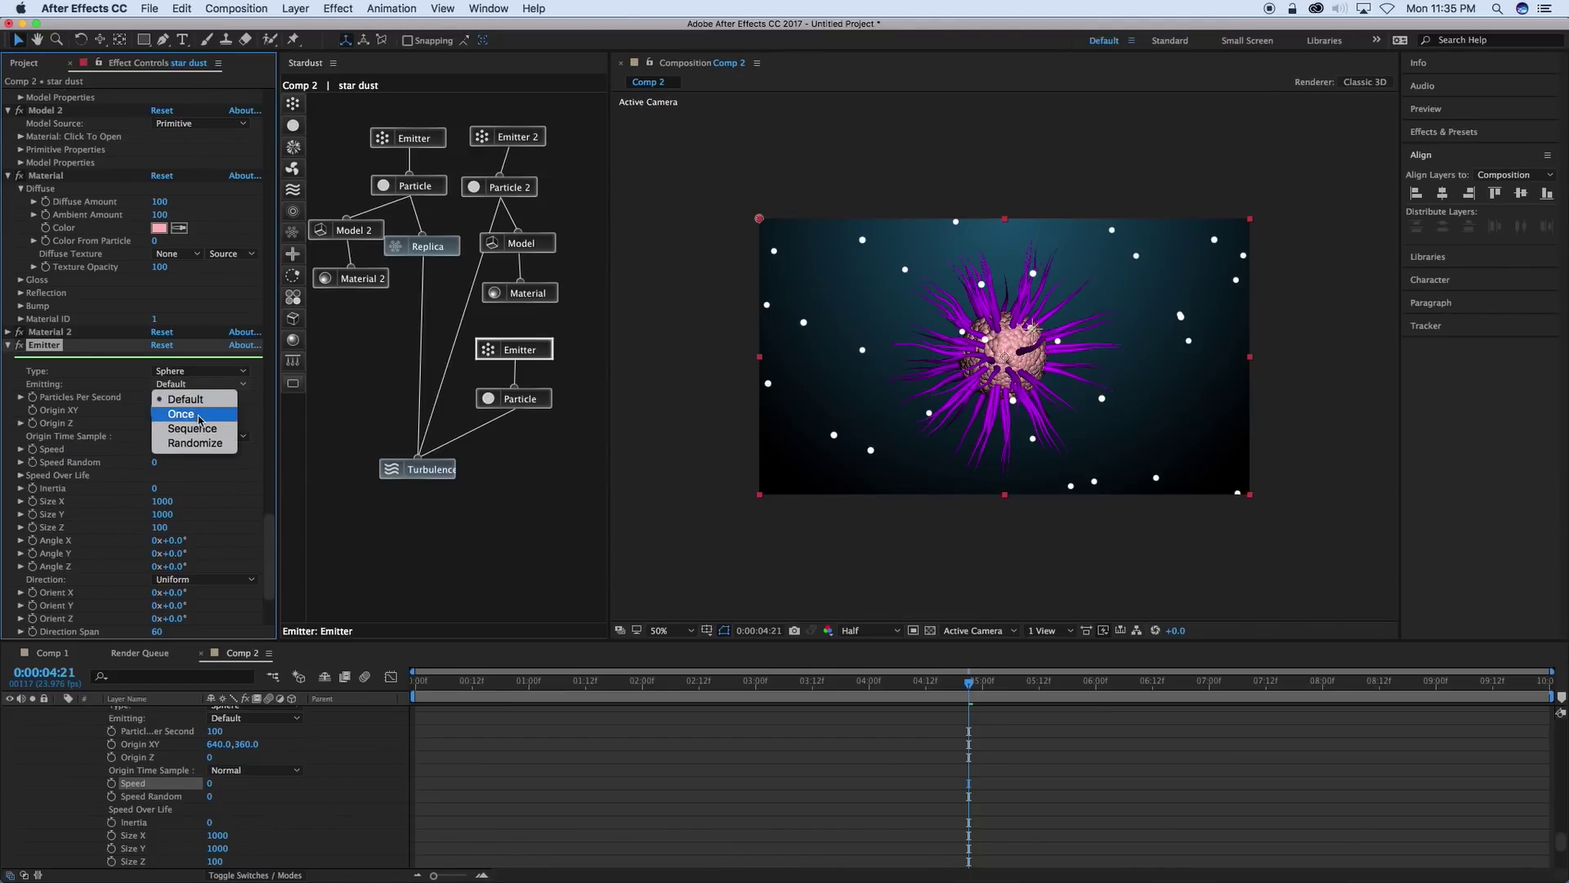
pyautogui.click(207, 416)
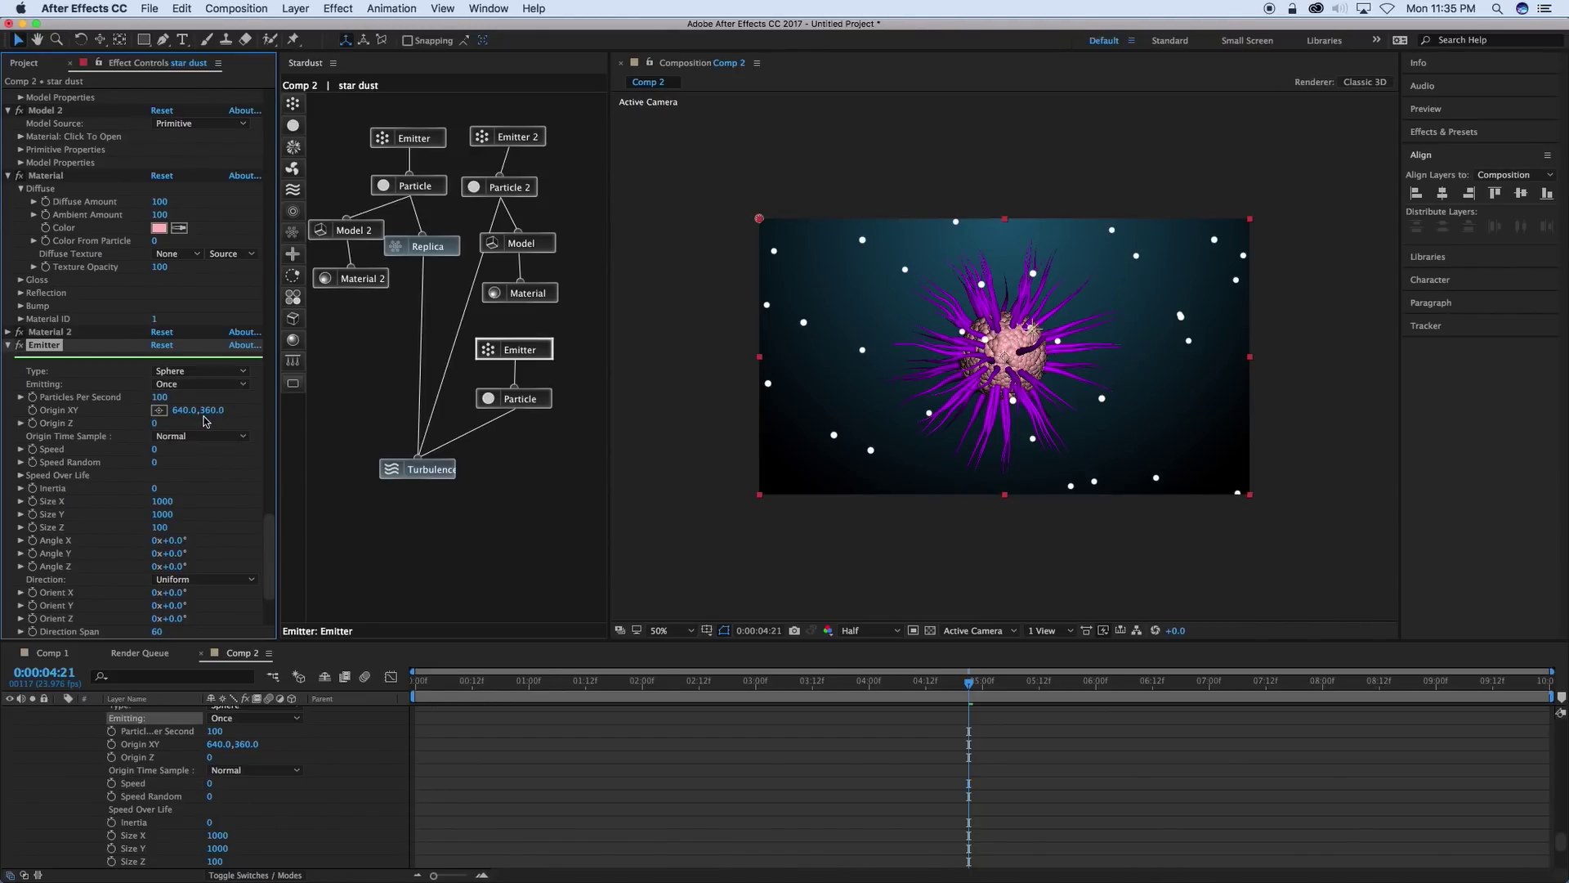
pyautogui.click(520, 399)
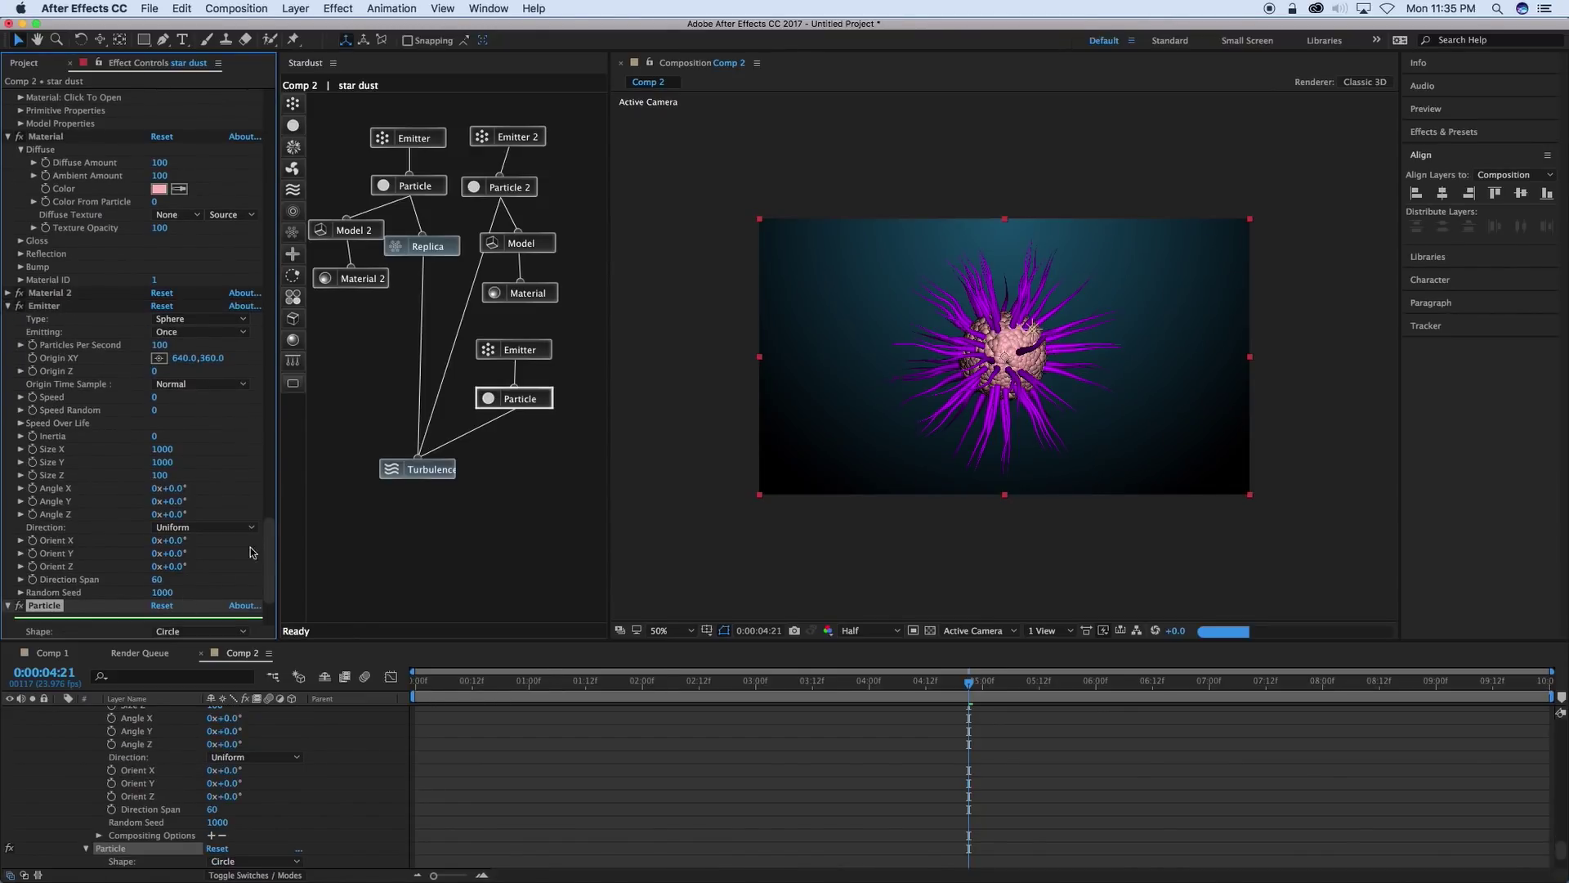
pyautogui.moveTo(271, 530); pyautogui.dragTo(273, 544)
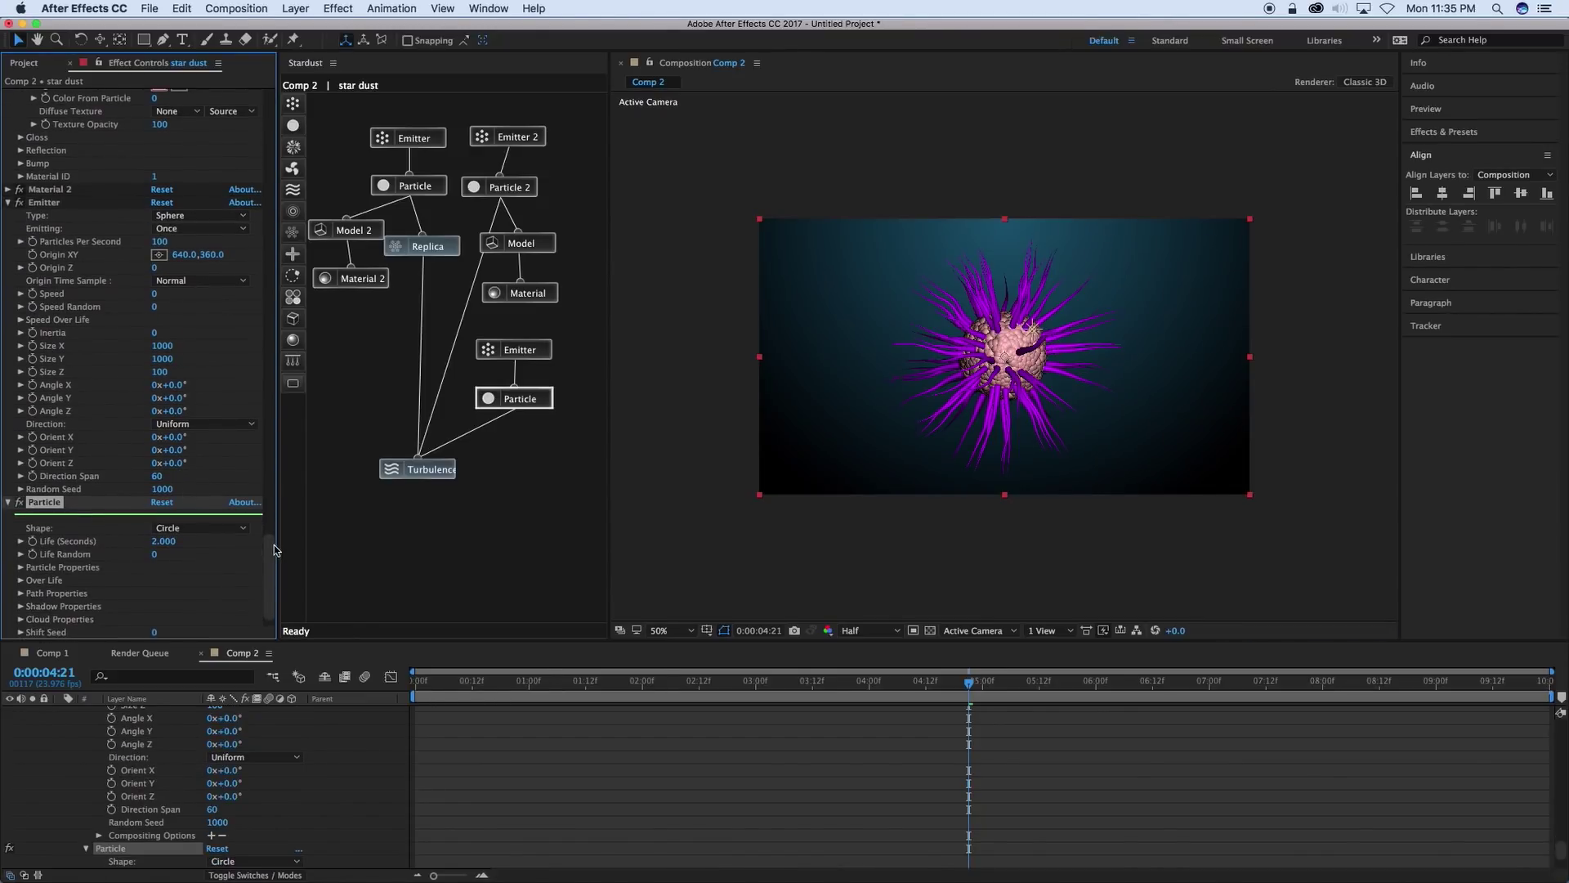
pyautogui.moveTo(164, 541); pyautogui.dragTo(355, 554)
# Set the new Emitter's Particles Per Second to 7020 and attach a Force node with Gravity -12 to its Particle.
pyautogui.click(541, 350)
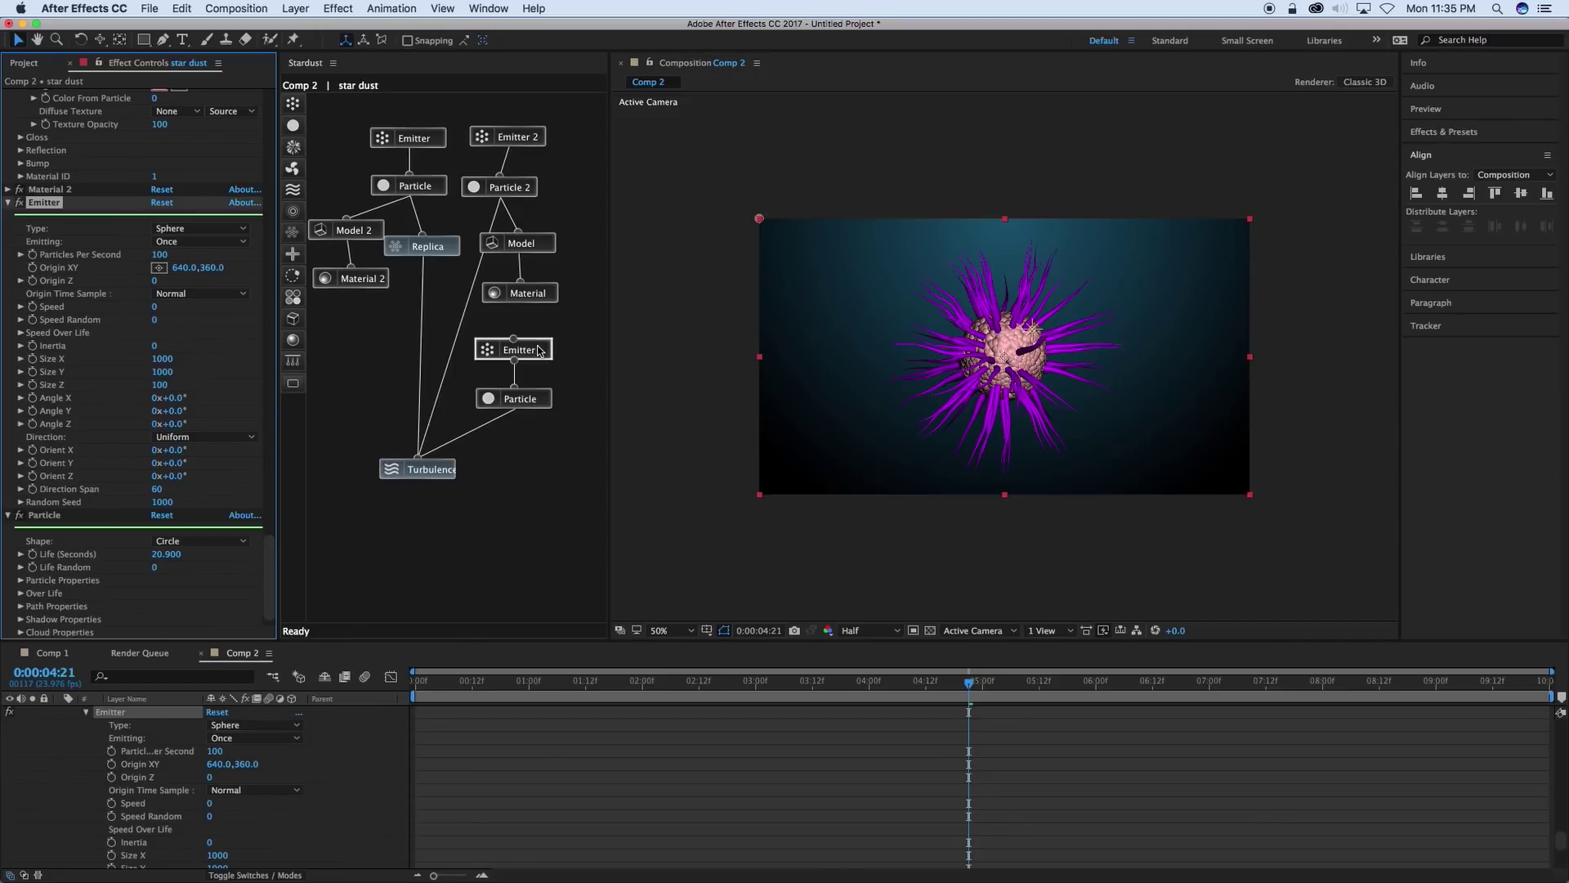
pyautogui.moveTo(160, 258); pyautogui.dragTo(261, 258)
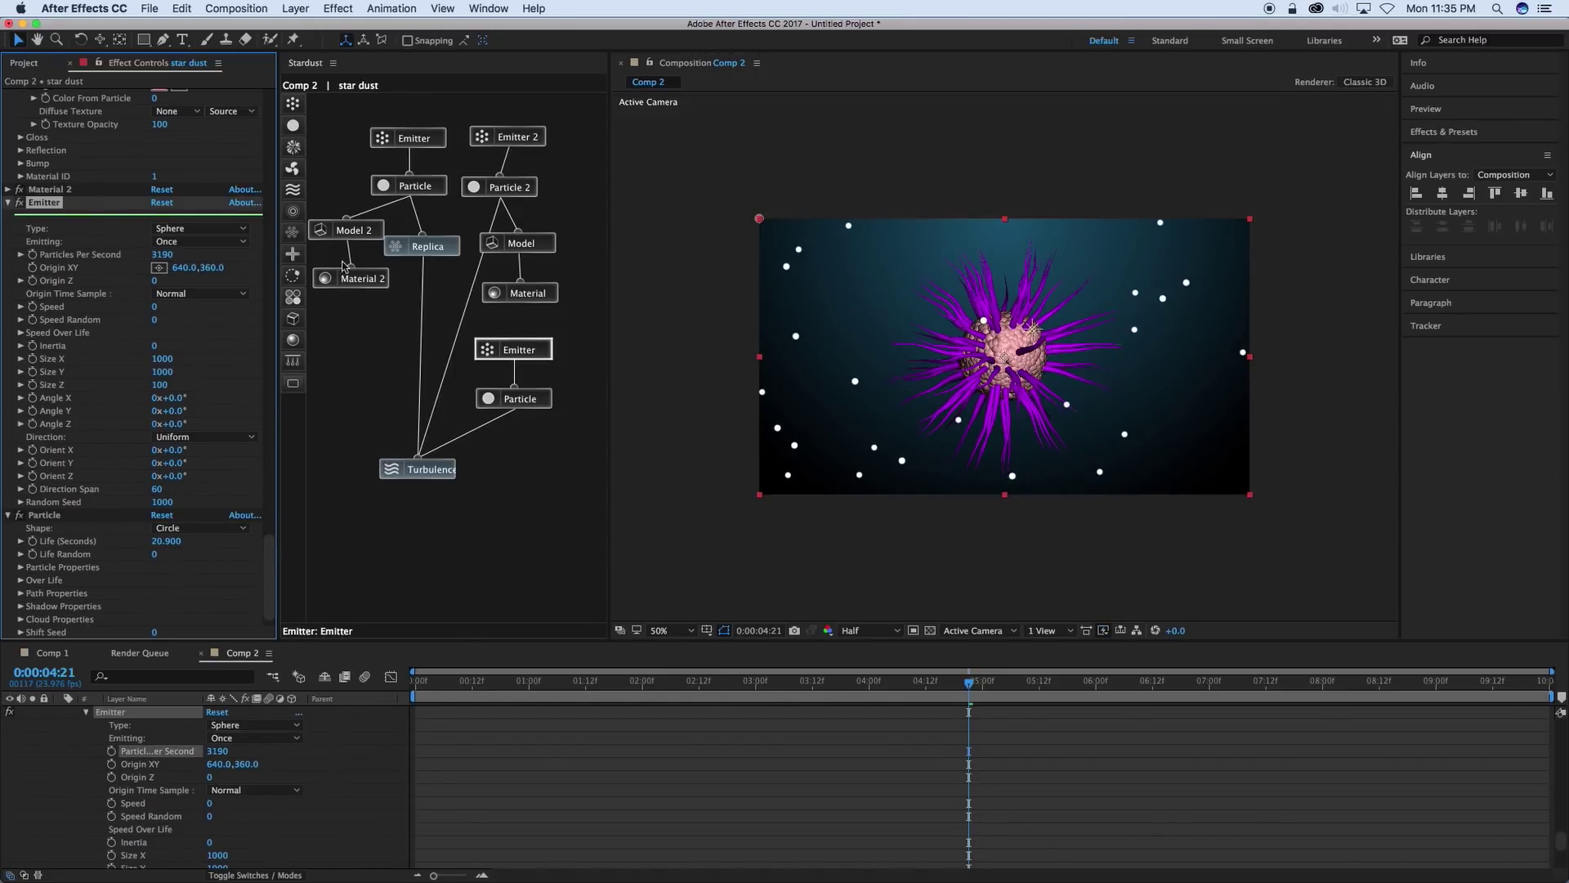
pyautogui.moveTo(163, 256); pyautogui.dragTo(513, 409)
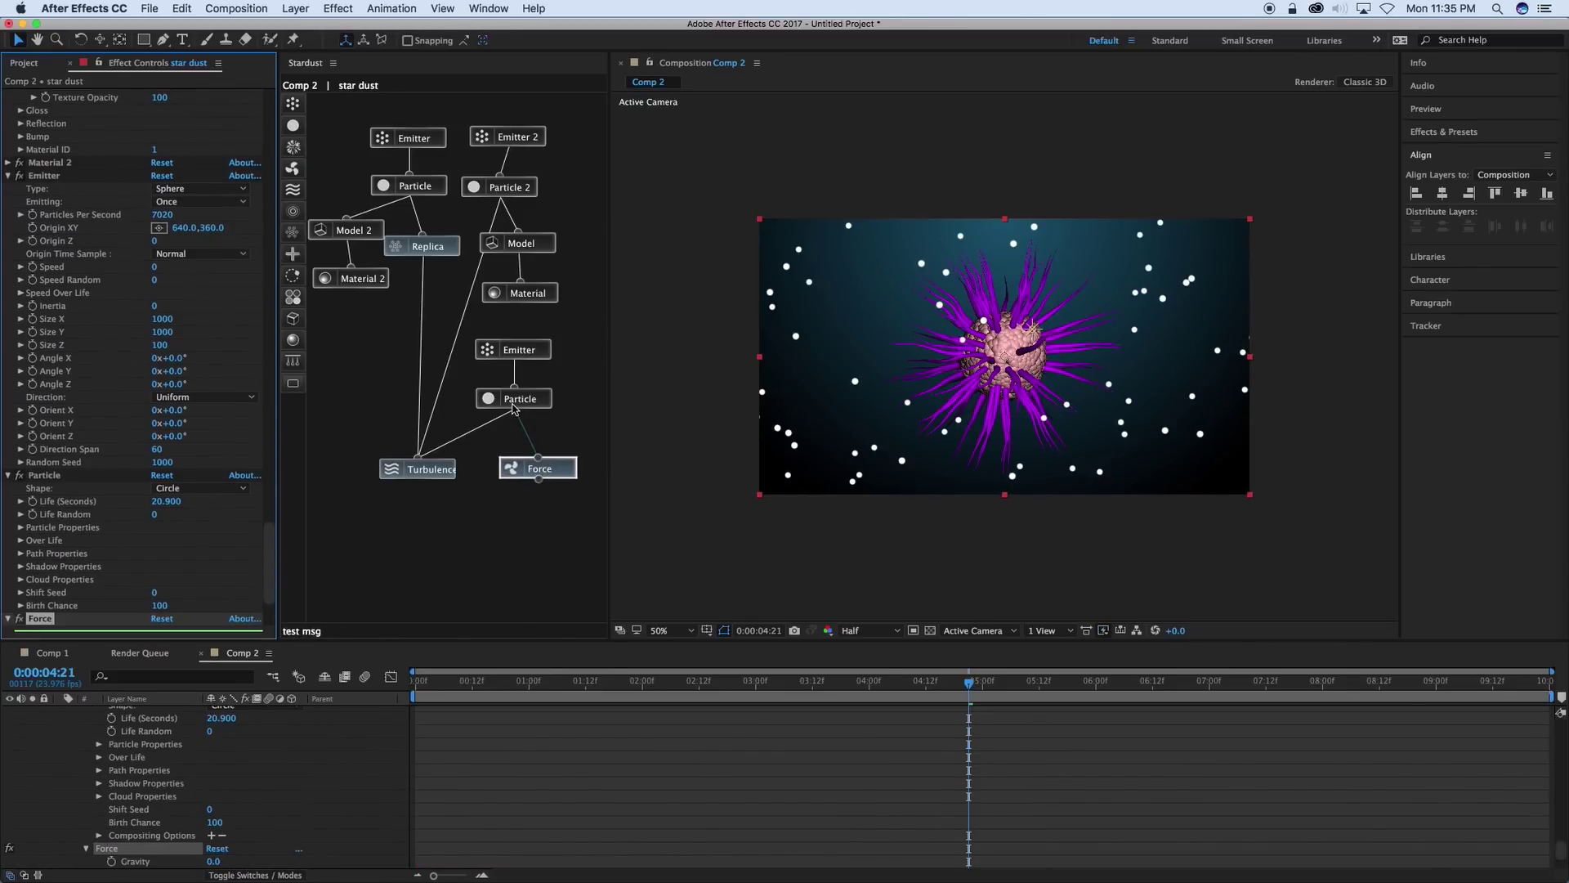
pyautogui.click(558, 464)
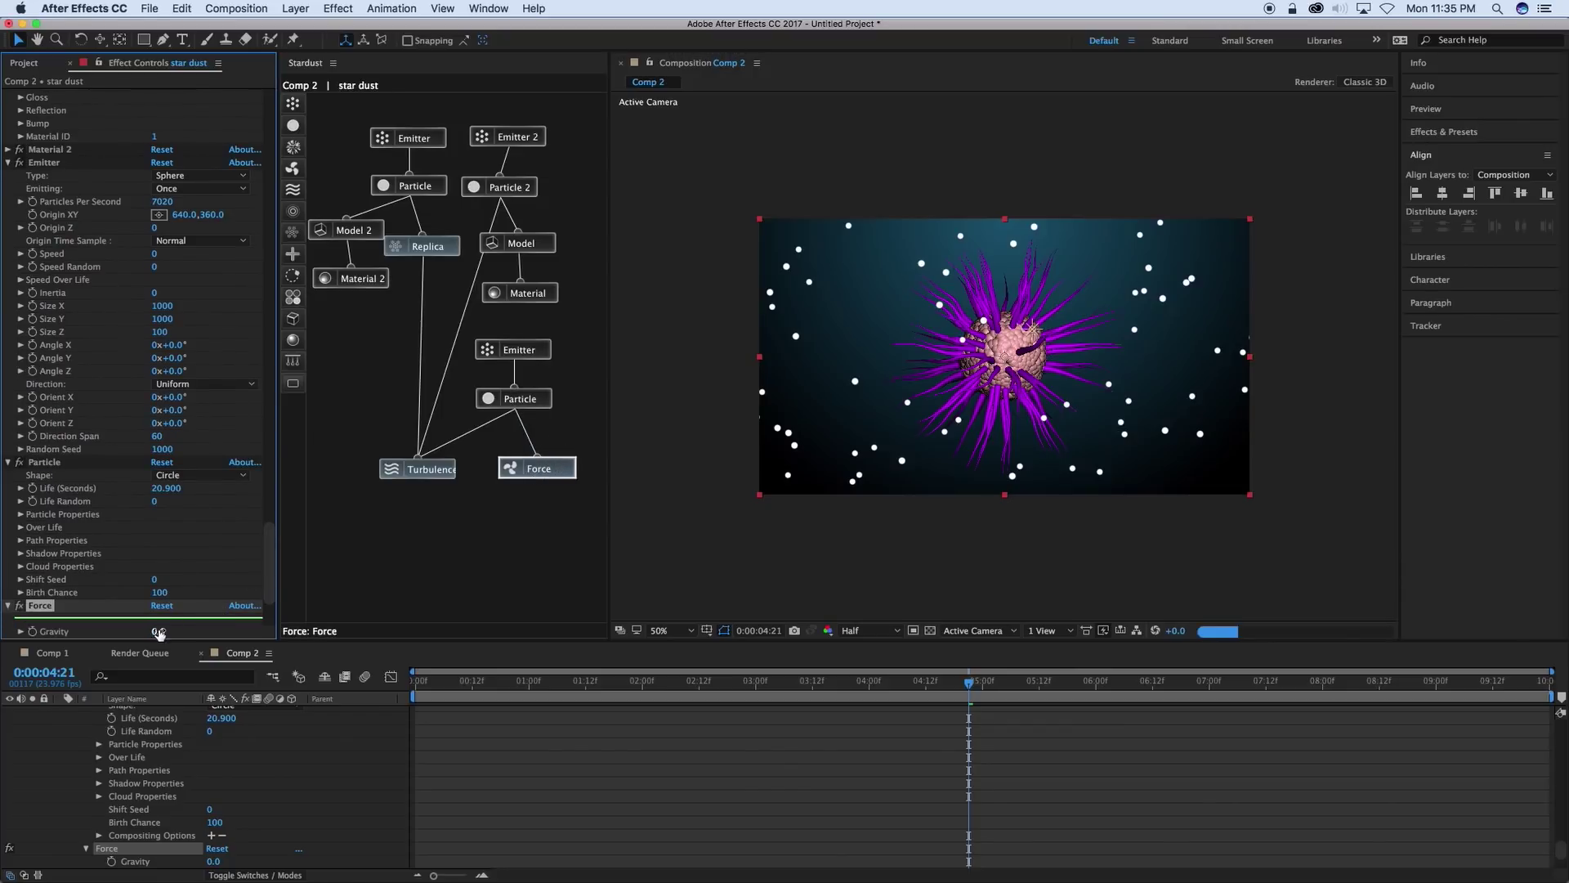
pyautogui.moveTo(159, 633); pyautogui.dragTo(142, 634)
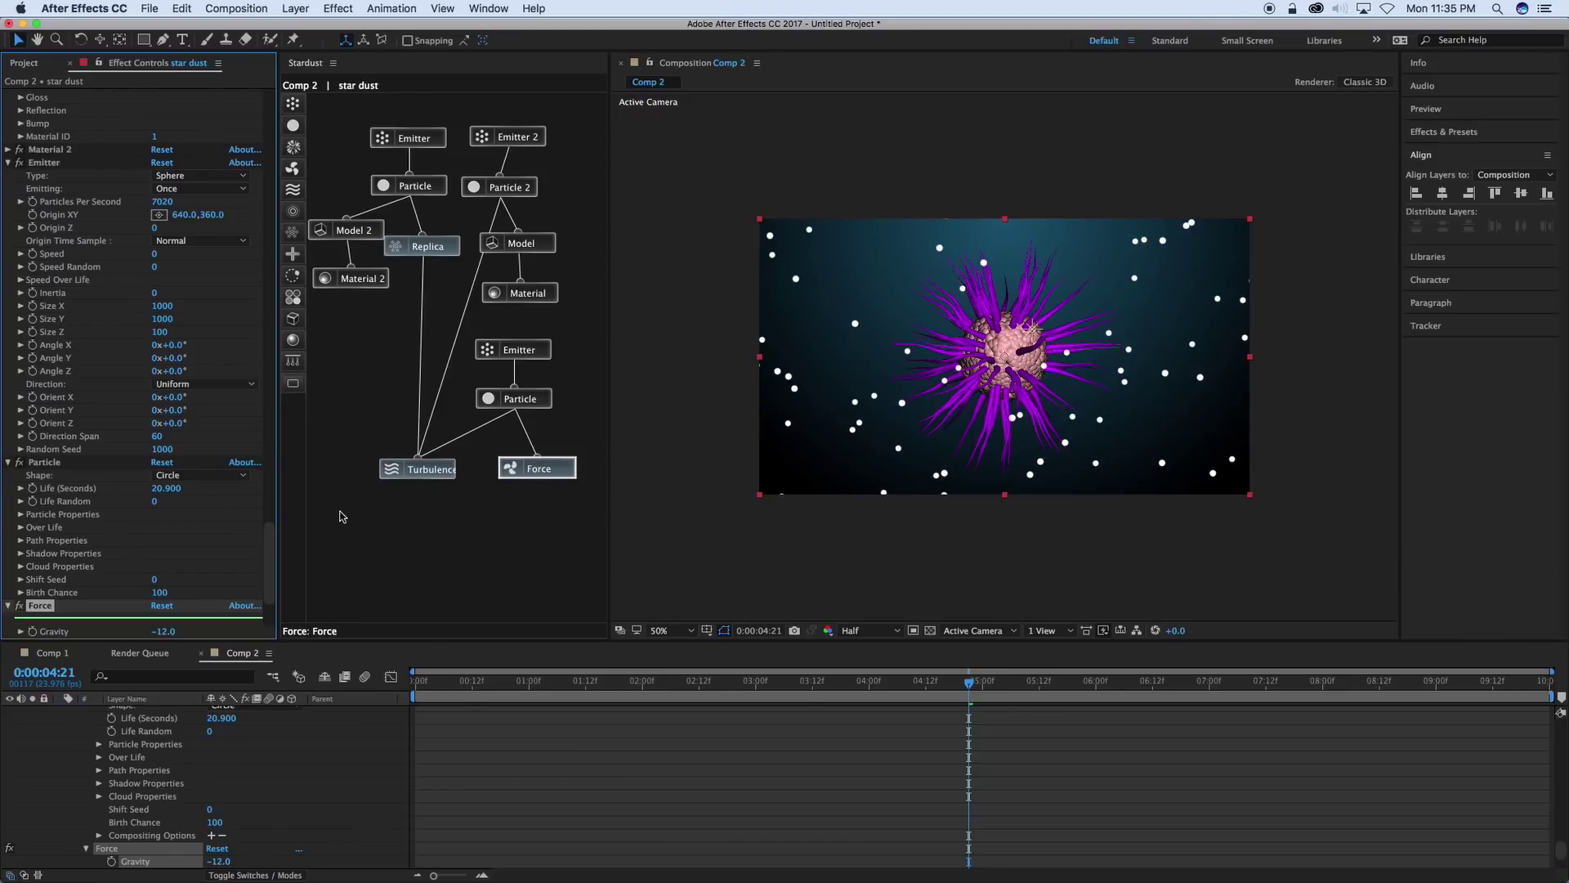
# Set the new Particle's Opacity to 20 and Size to 3 pixels, with Ignore Perspective on and Use Texture Ratio off.
pyautogui.click(535, 404)
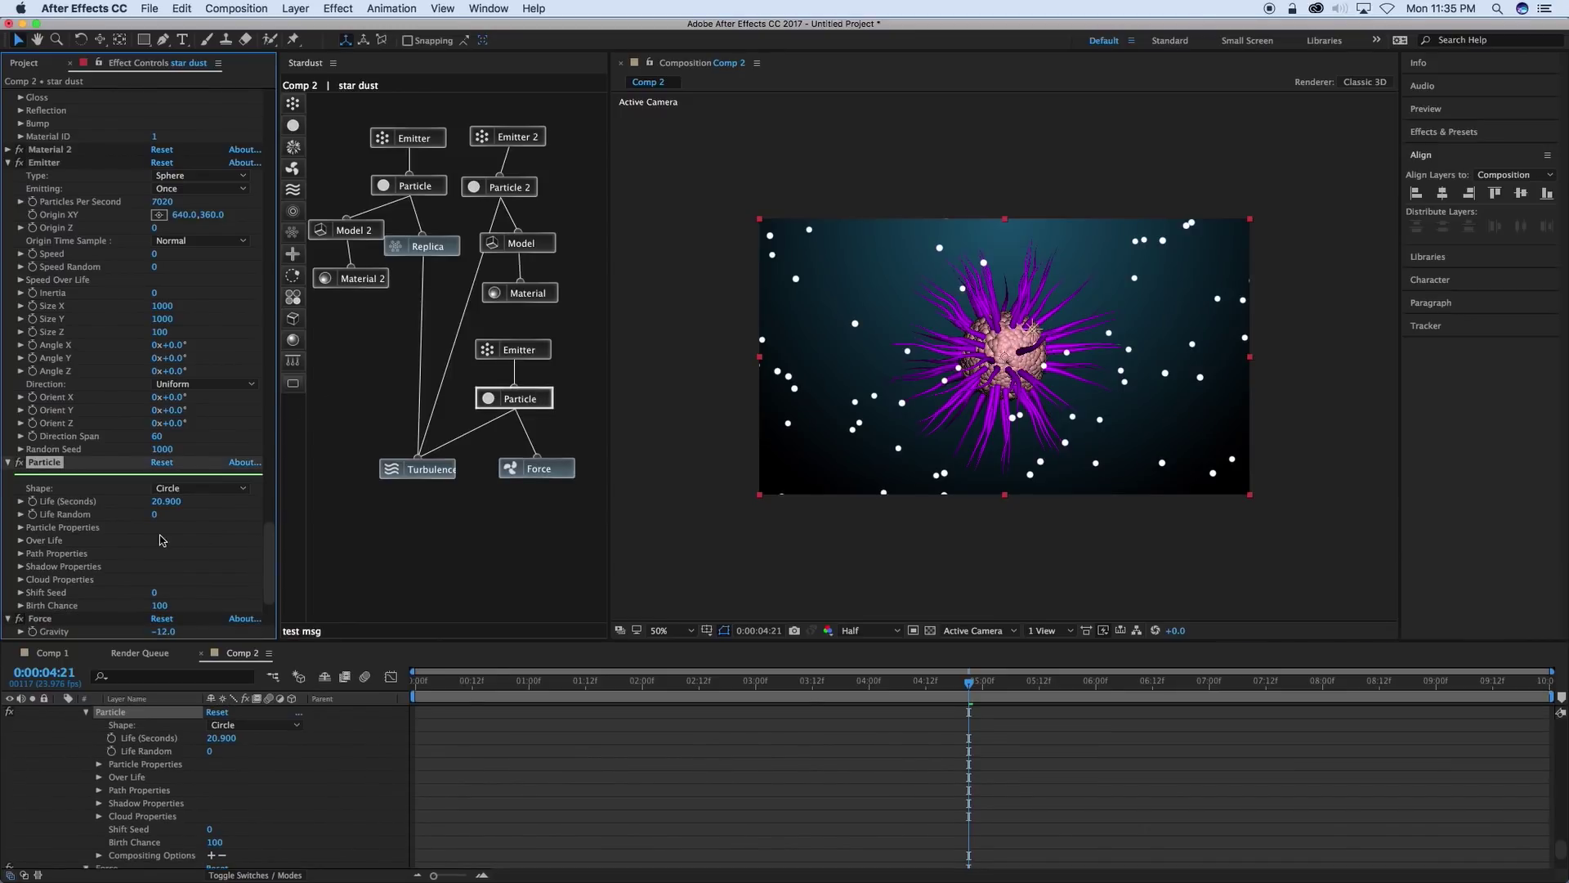
pyautogui.click(21, 527)
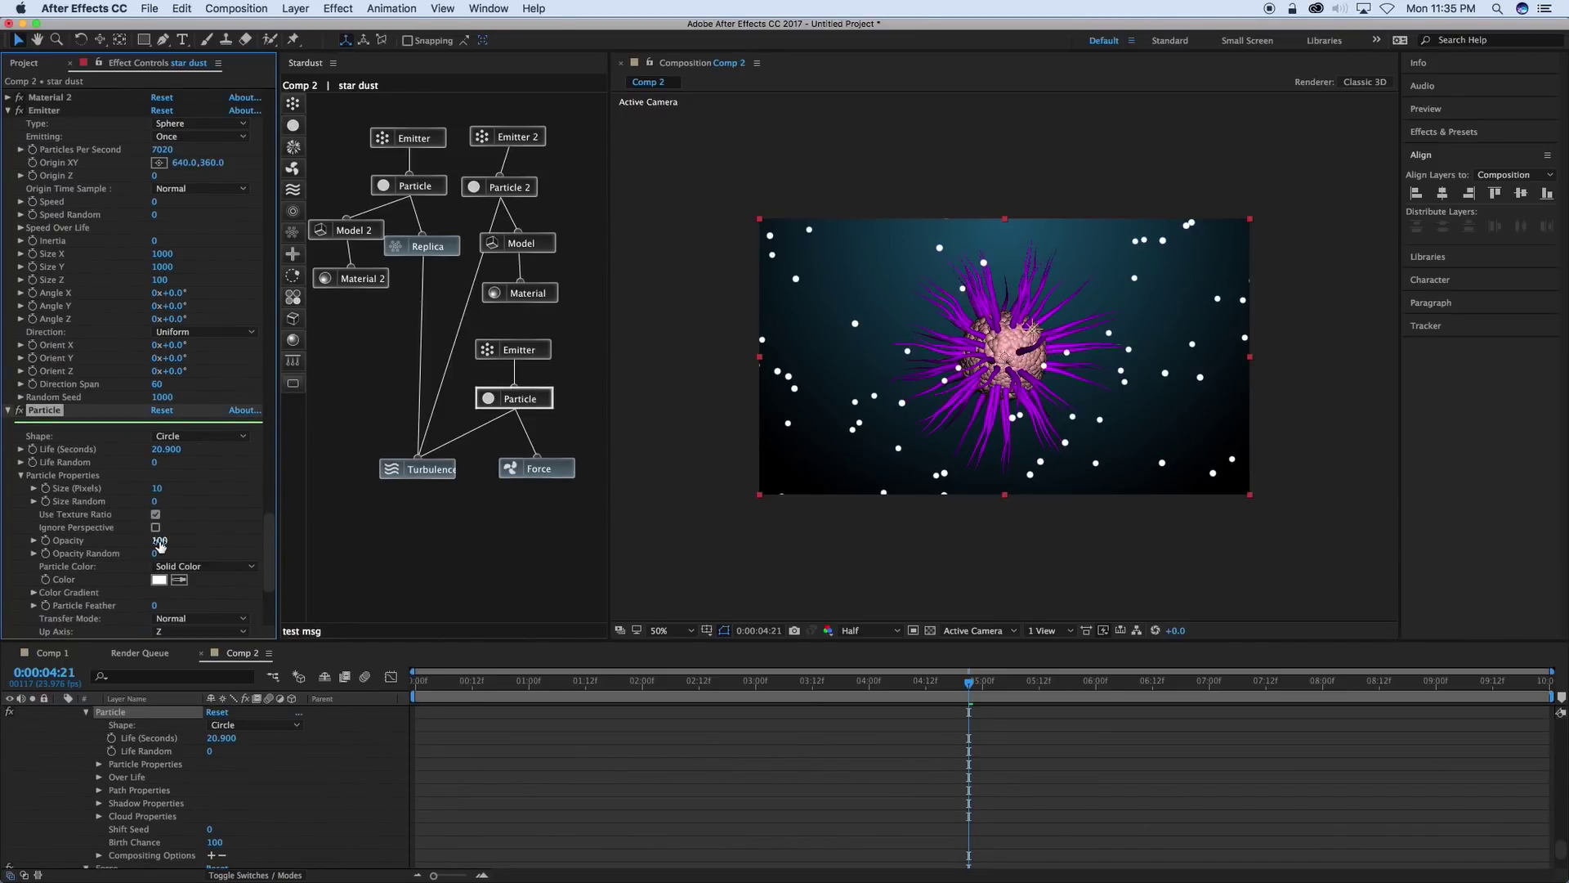
pyautogui.click(159, 540)
pyautogui.write('20')
pyautogui.click(156, 527)
pyautogui.click(158, 489)
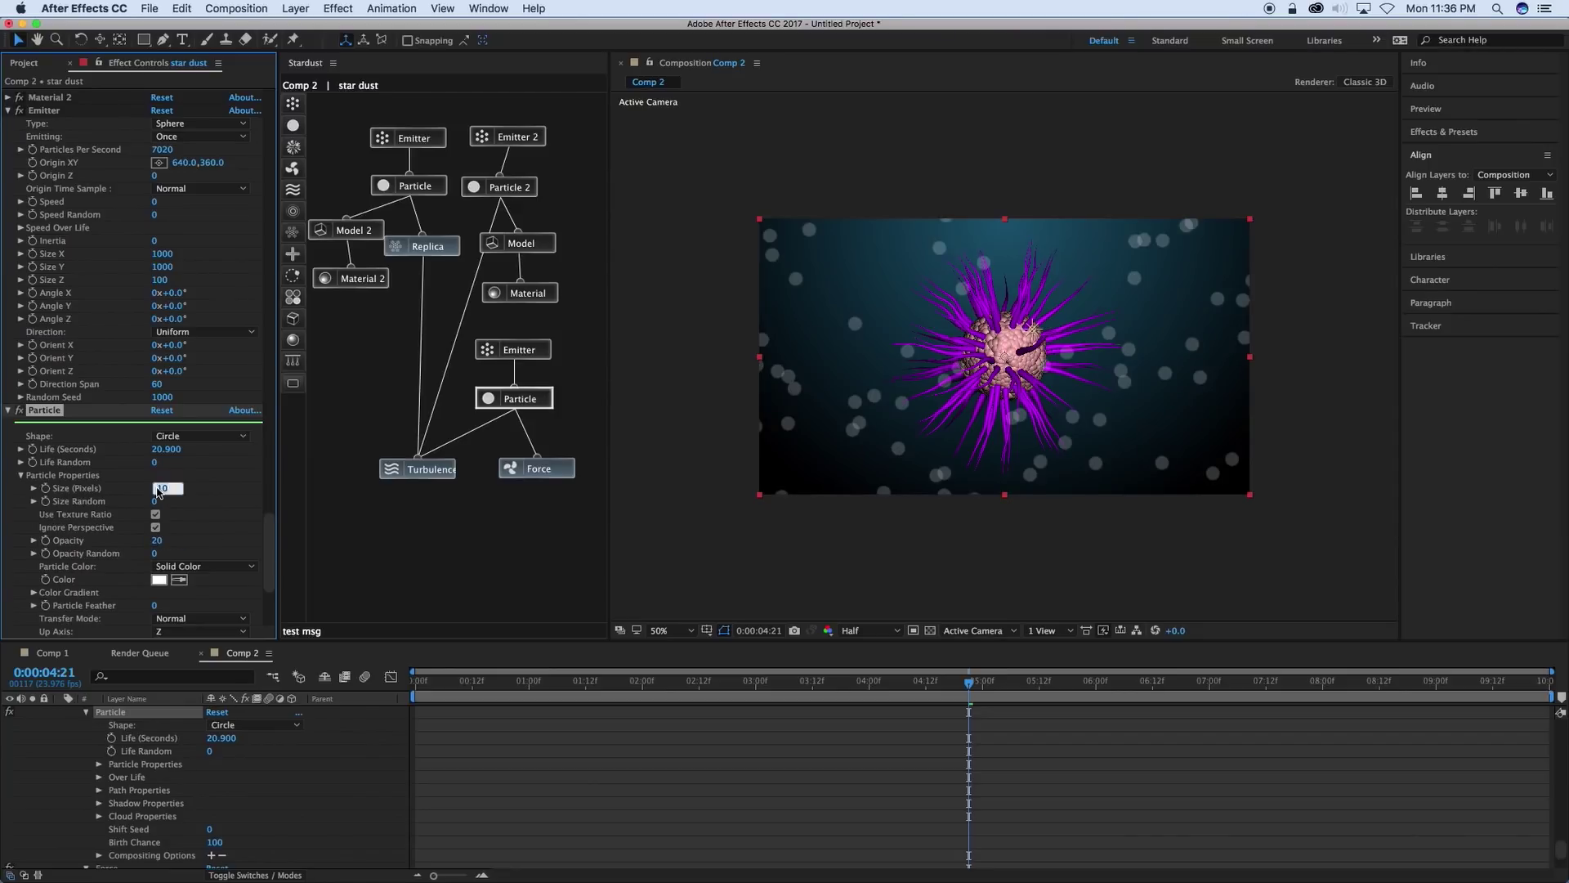
pyautogui.press('Return')
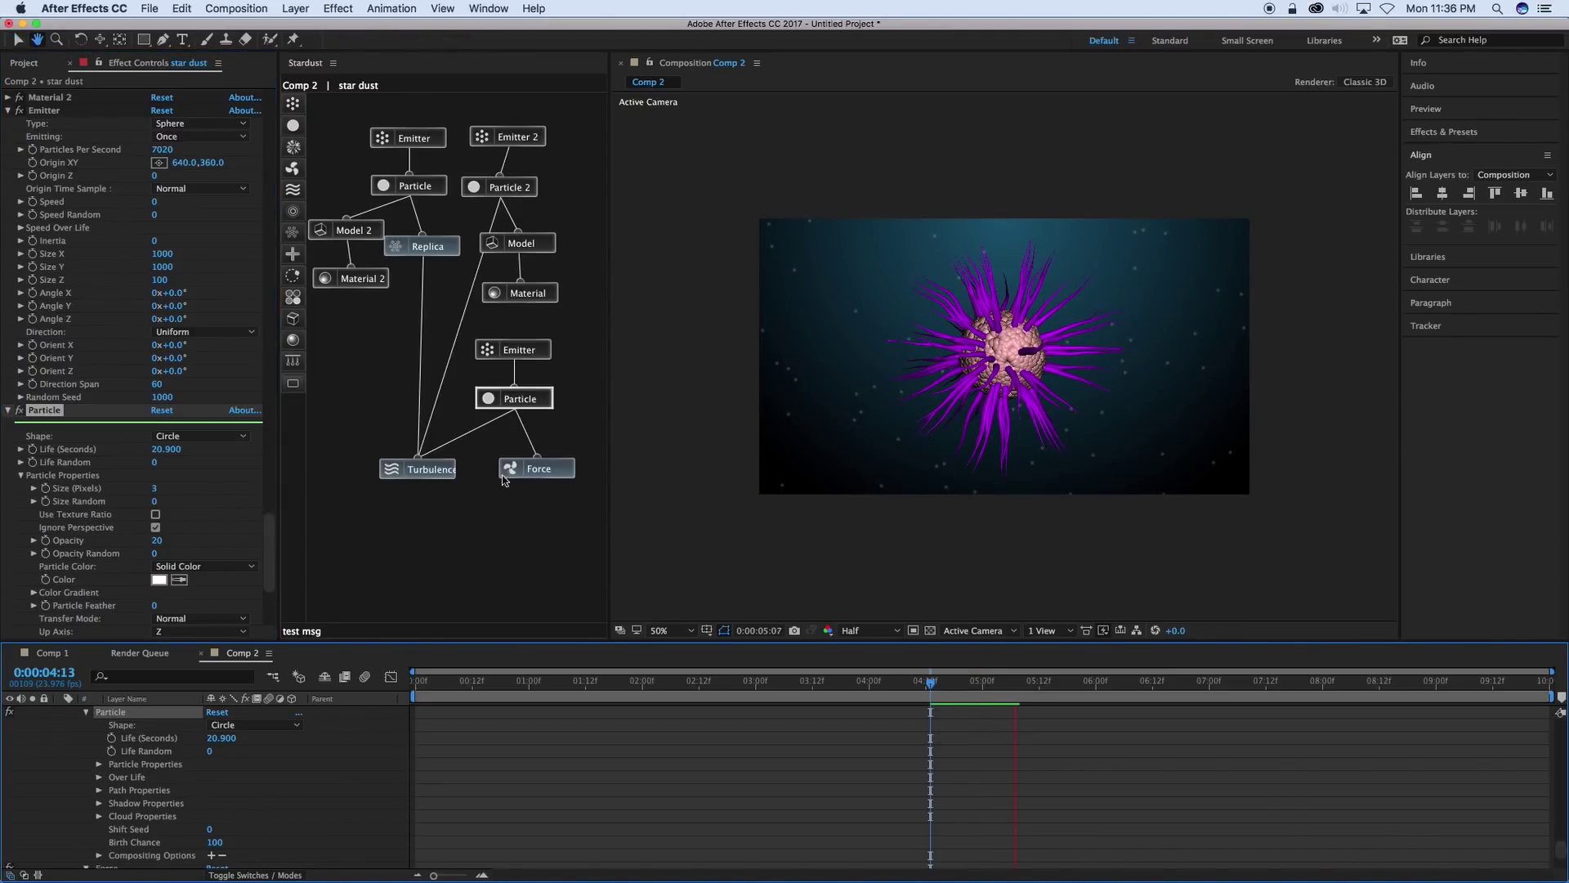
# Increase the Turbulence node's Noise Amplitude to distort the flower more strongly.
pyautogui.click(418, 469)
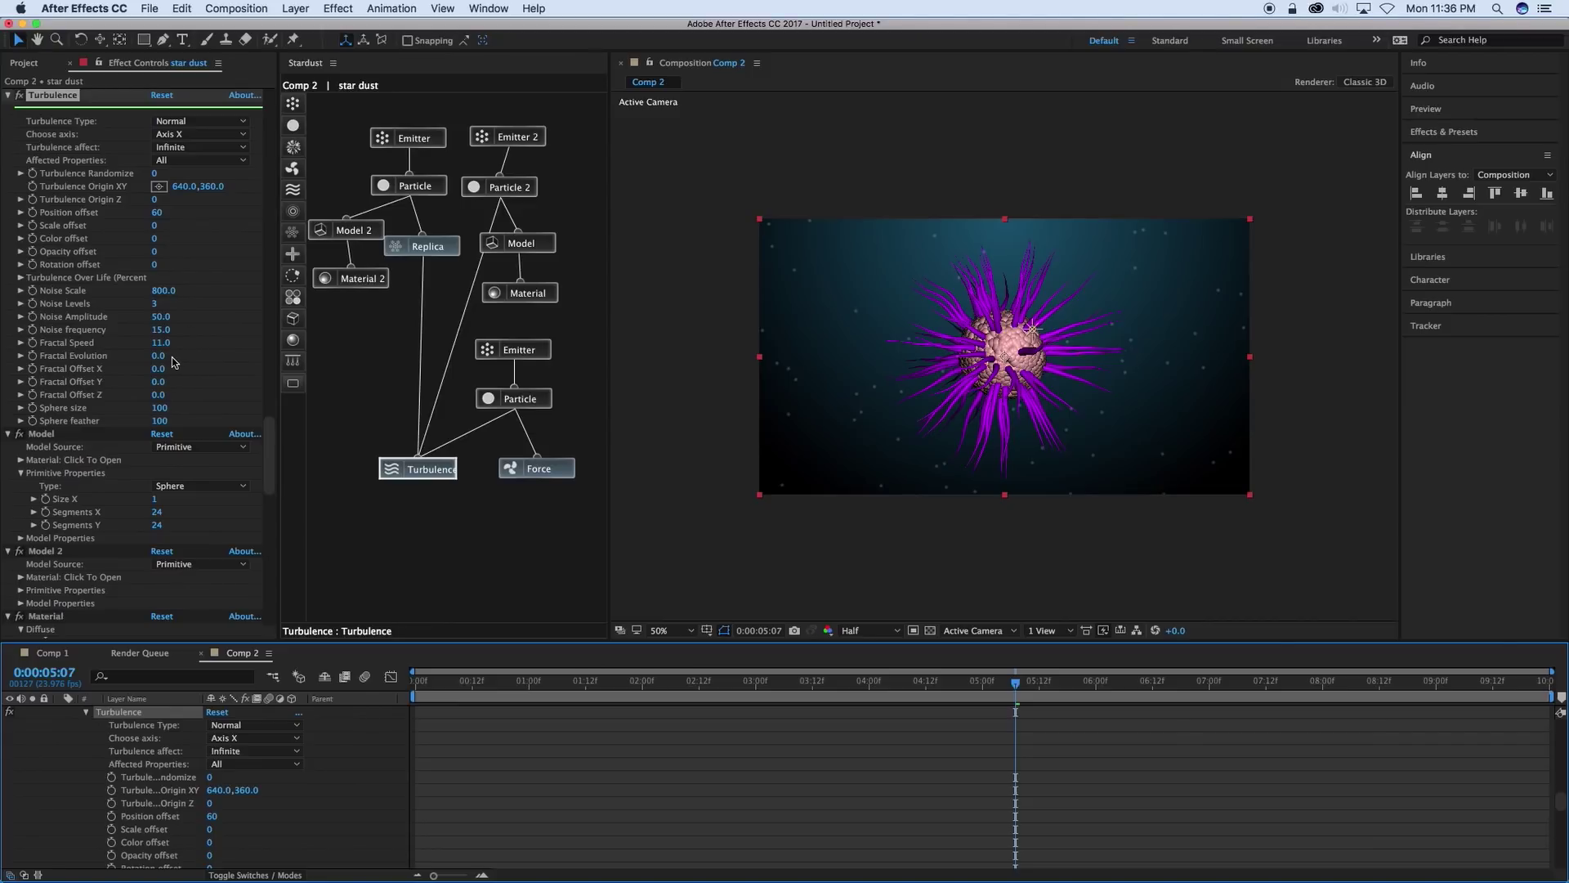
pyautogui.moveTo(159, 318); pyautogui.dragTo(222, 321)
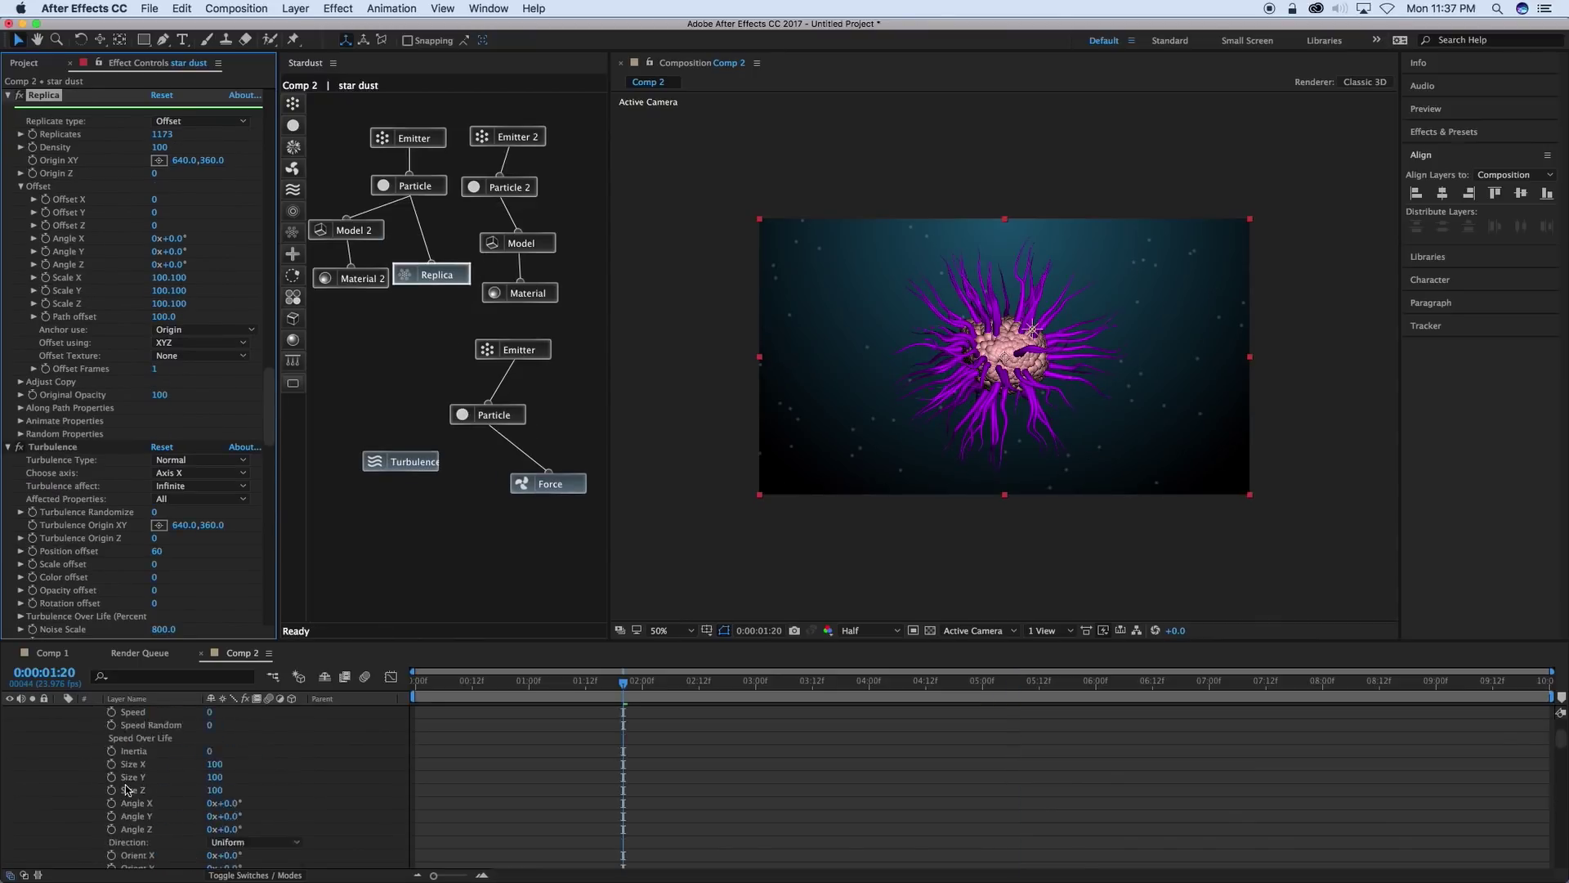
# Collapse the star dust layer and add a new composition-sized solid named "light" directly above it.
pyautogui.click(60, 725)
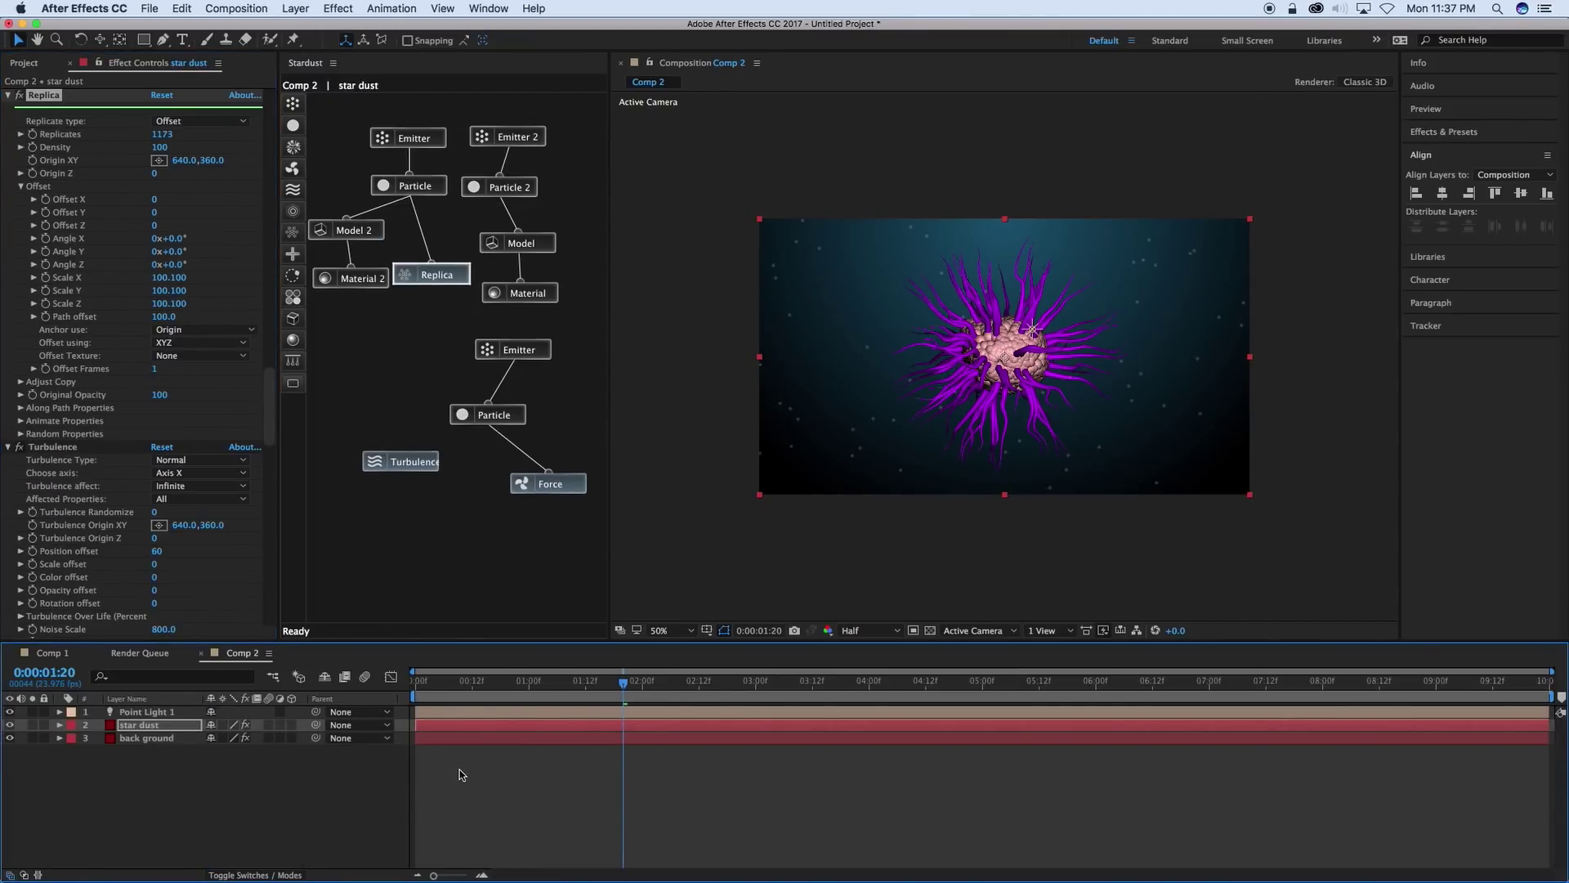
pyautogui.click(495, 748)
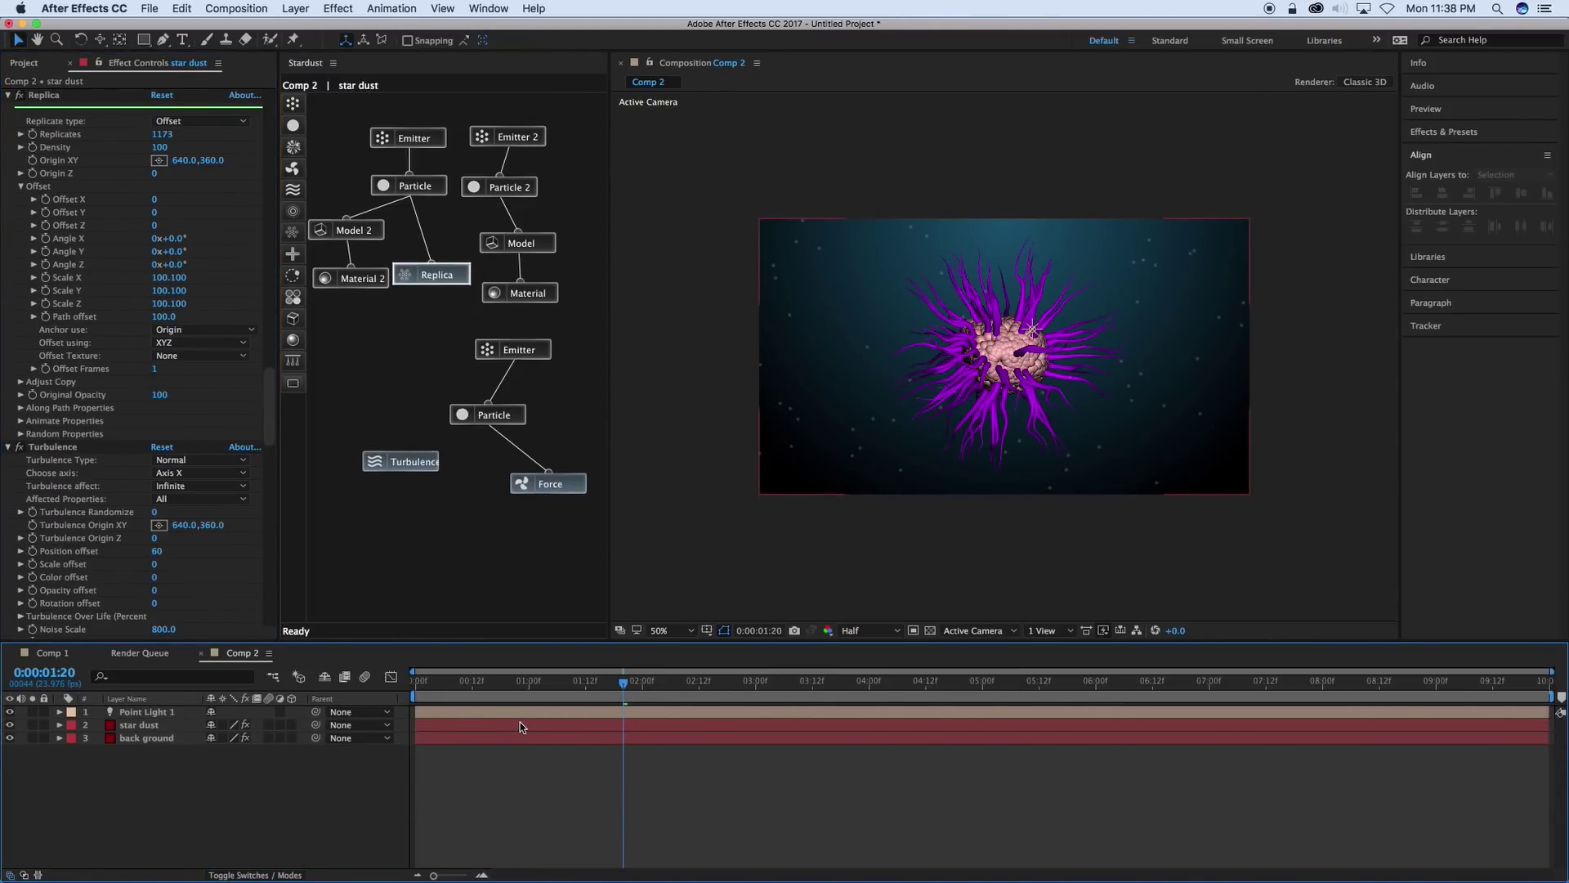
pyautogui.click(627, 730)
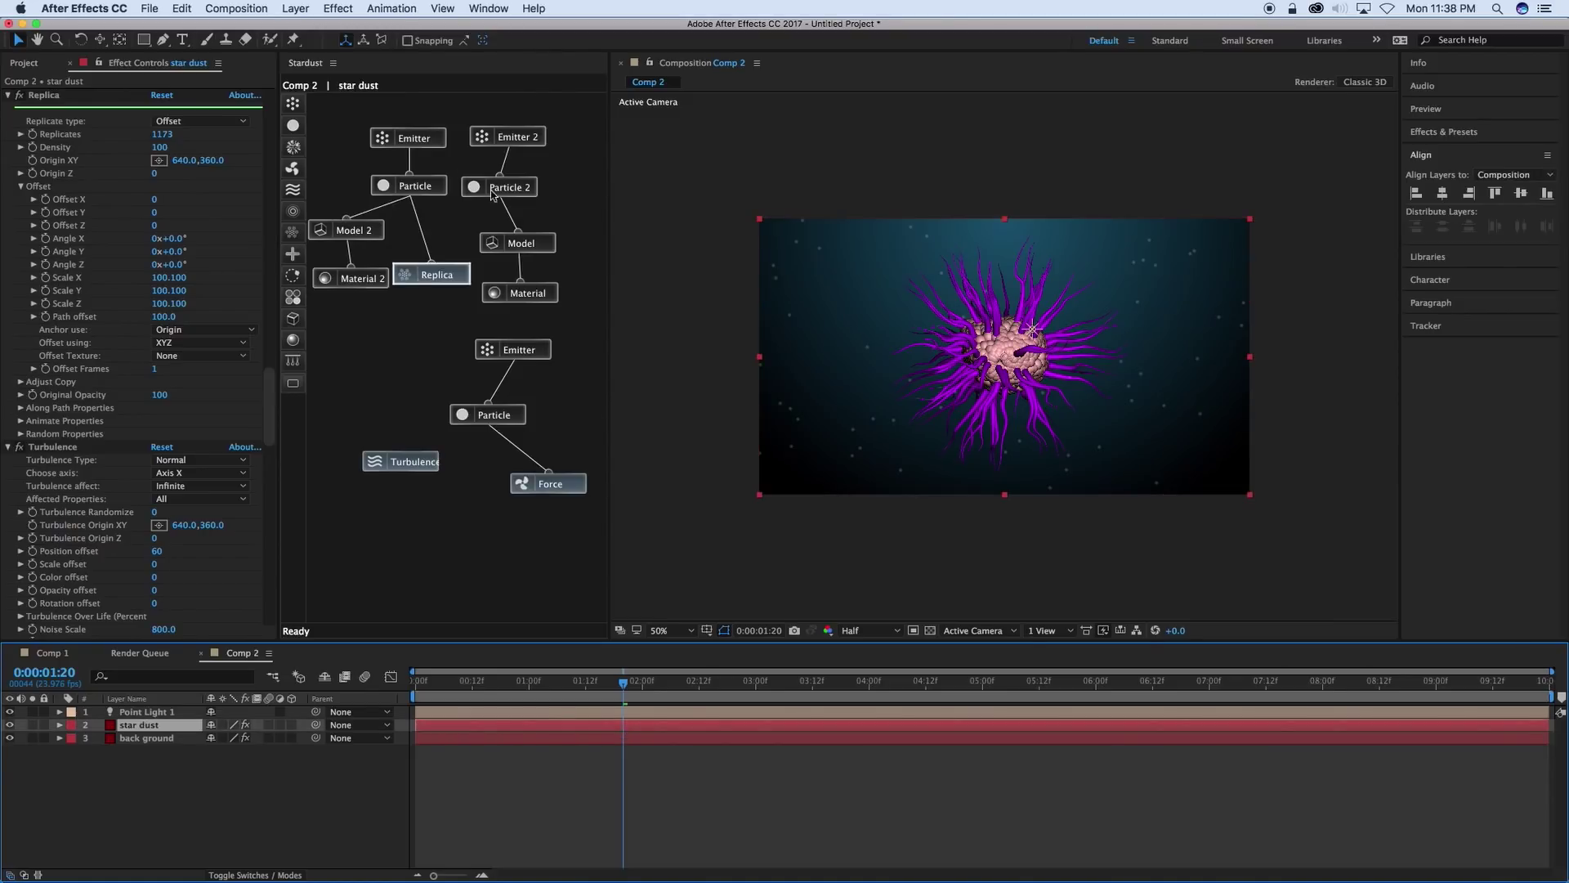
pyautogui.click(333, 10)
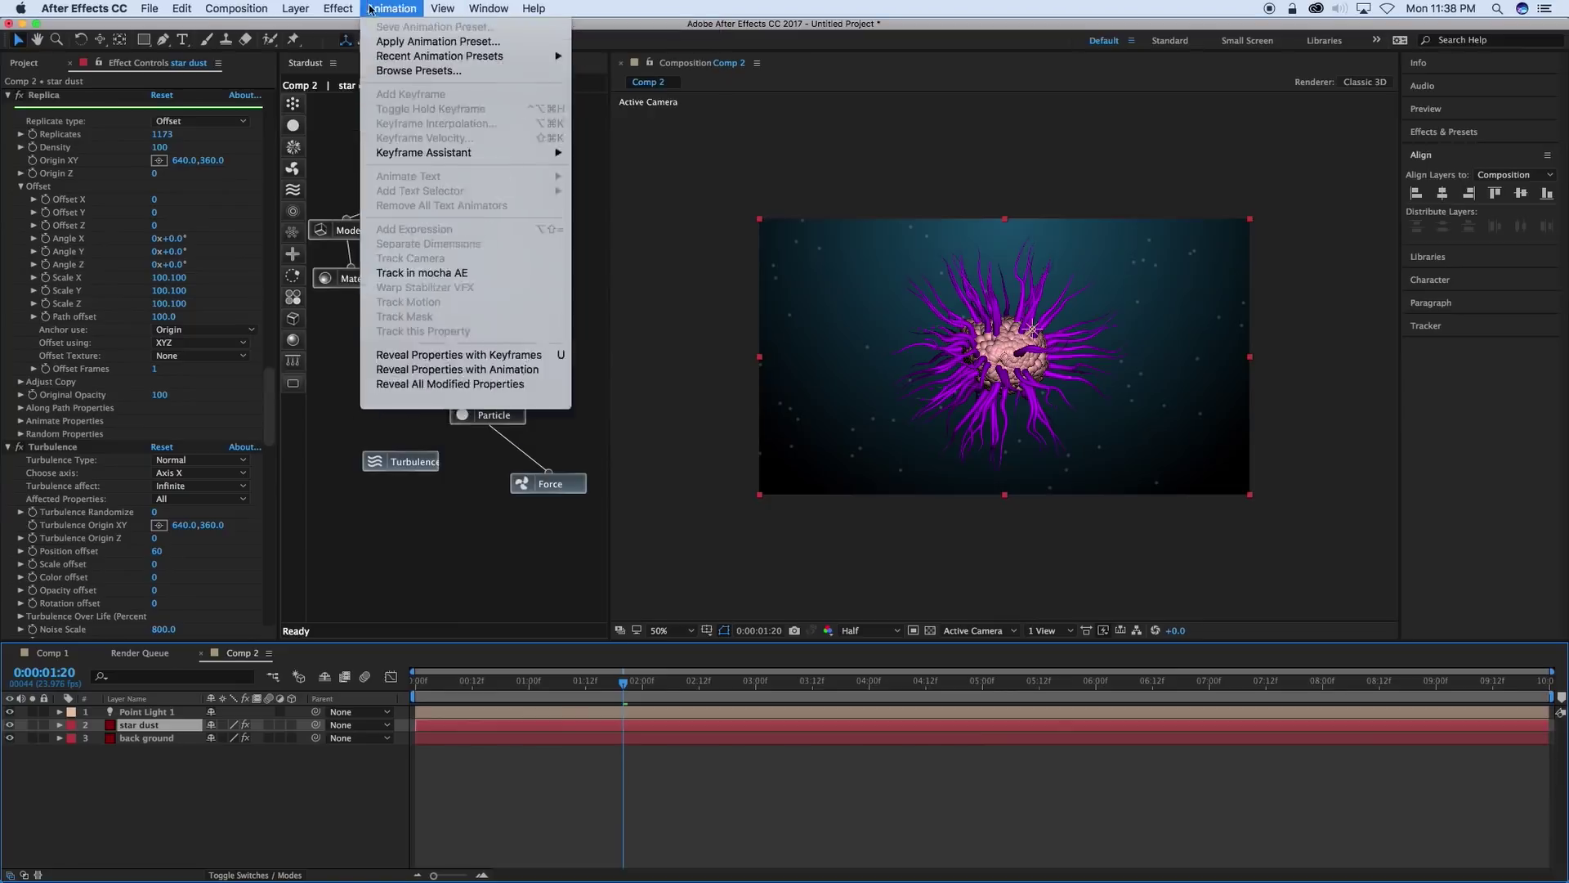
pyautogui.moveTo(319, 27)
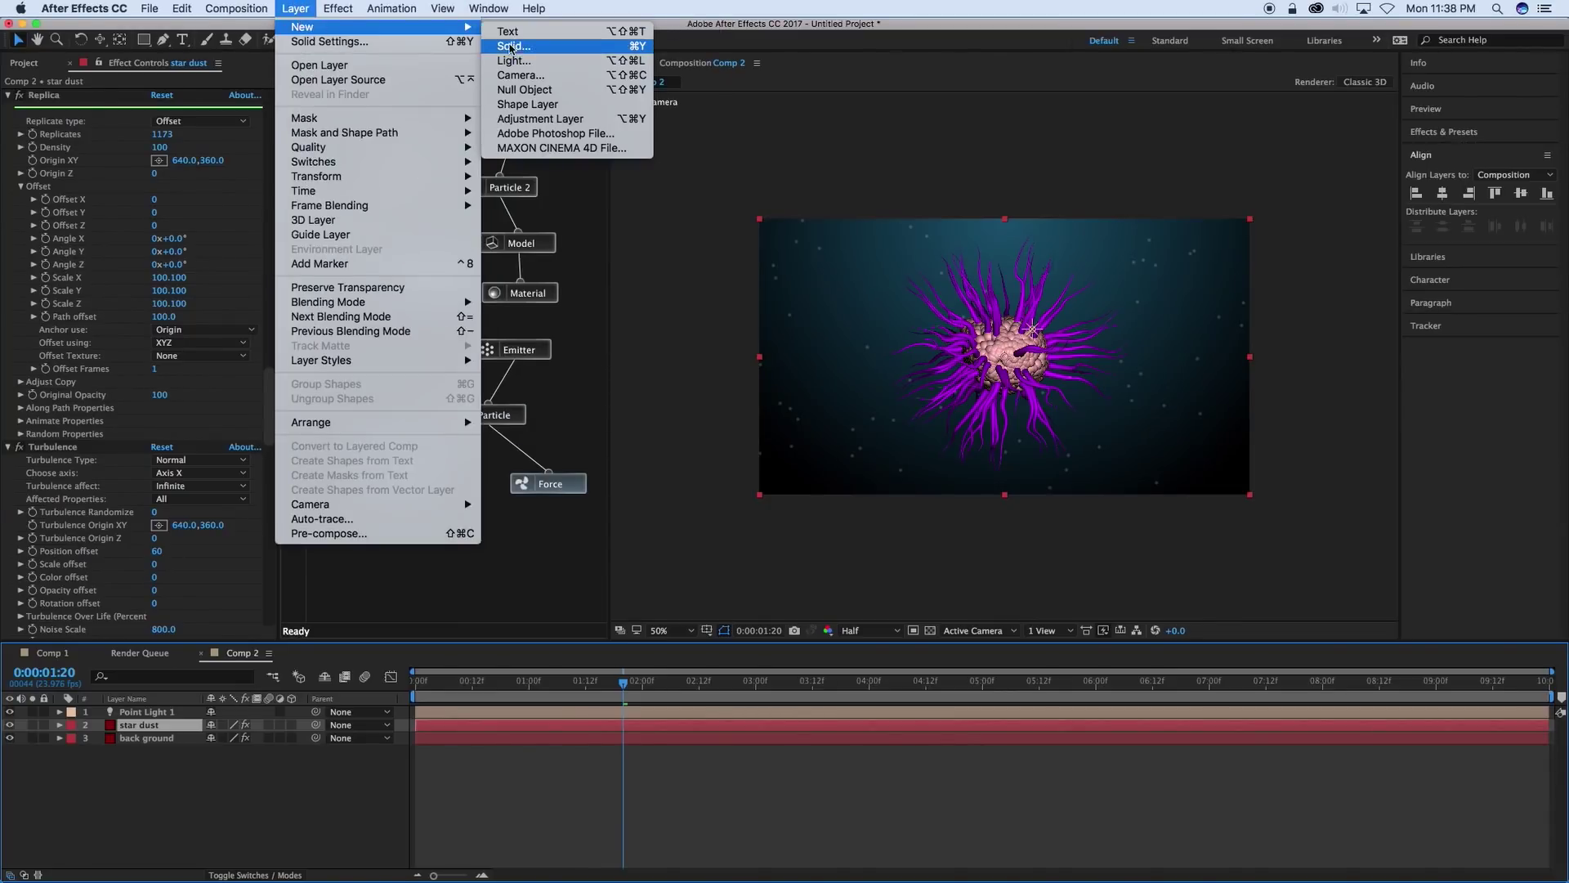
pyautogui.click(515, 47)
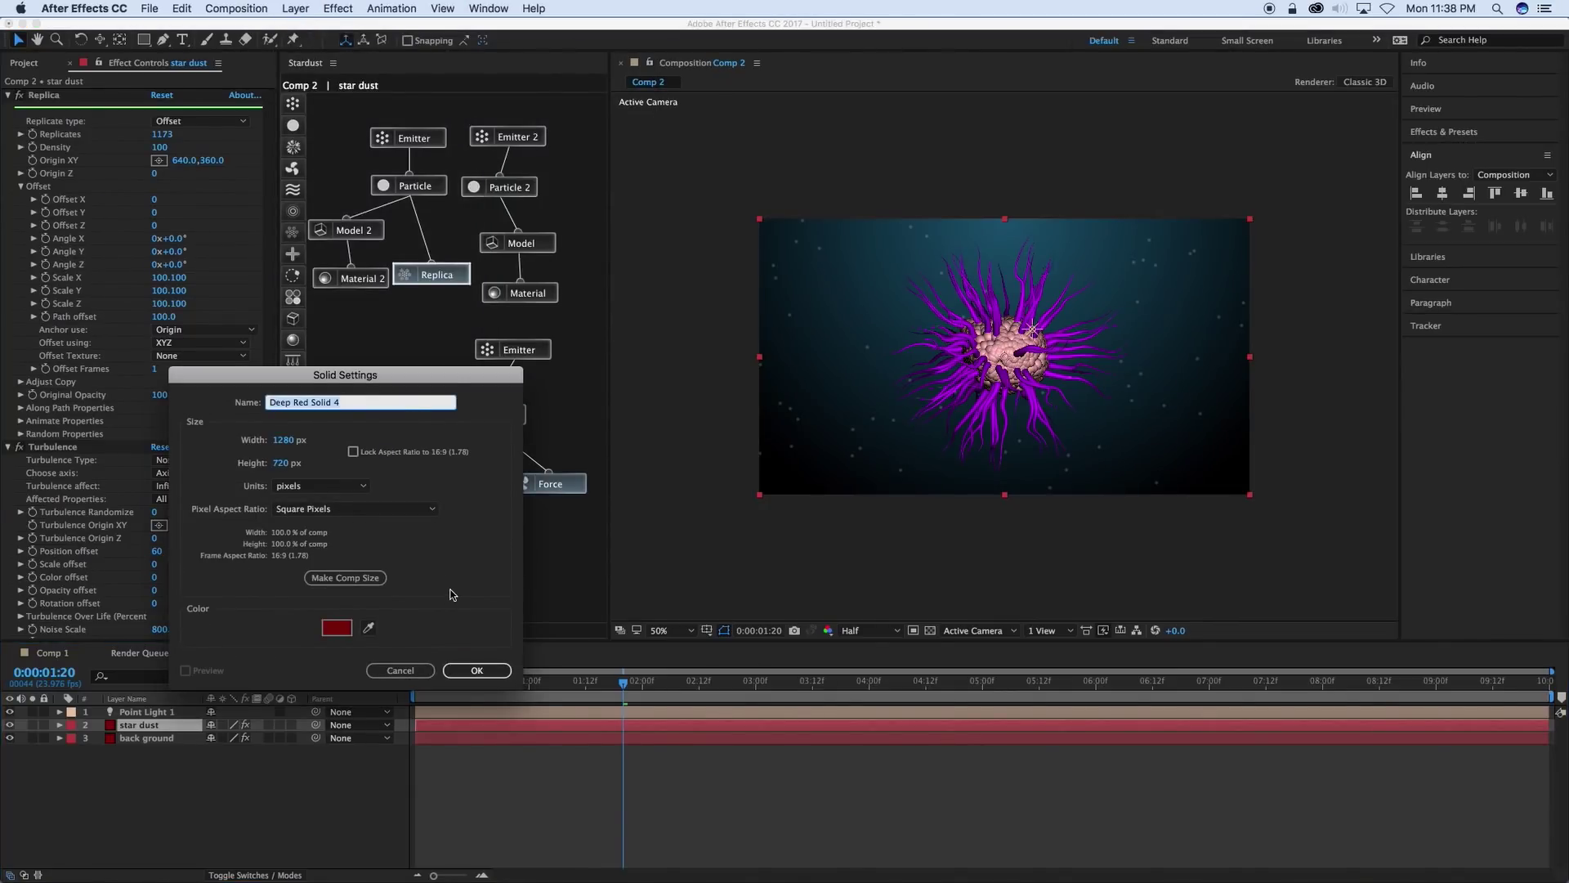
pyautogui.write('light')
pyautogui.press('Return')
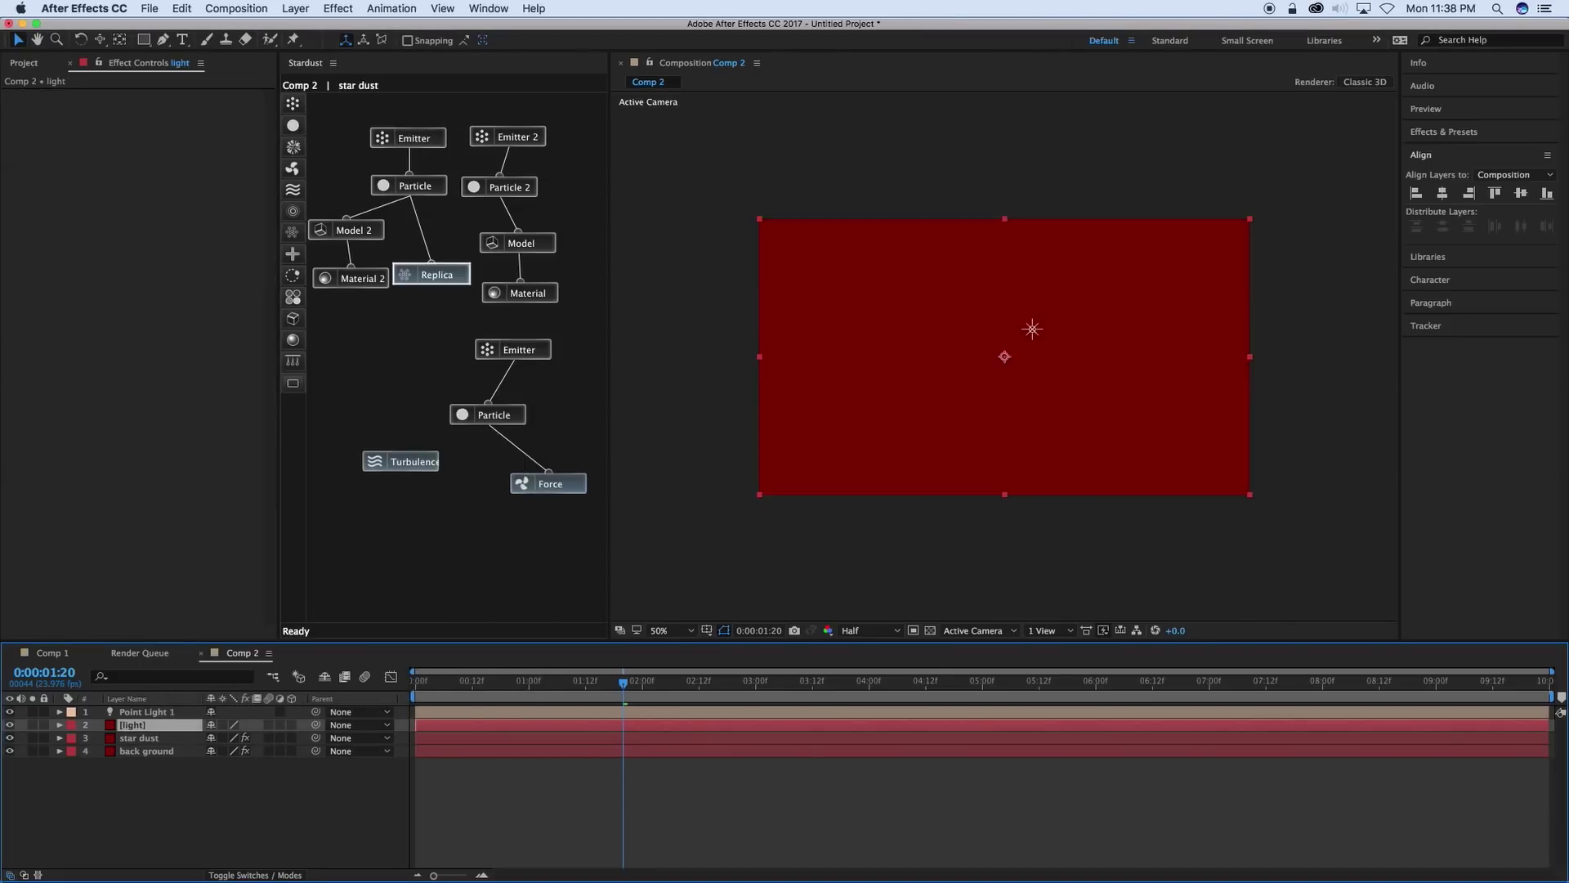
# Apply the Turbulent Noise effect to the light solid.
pyautogui.click(532, 8)
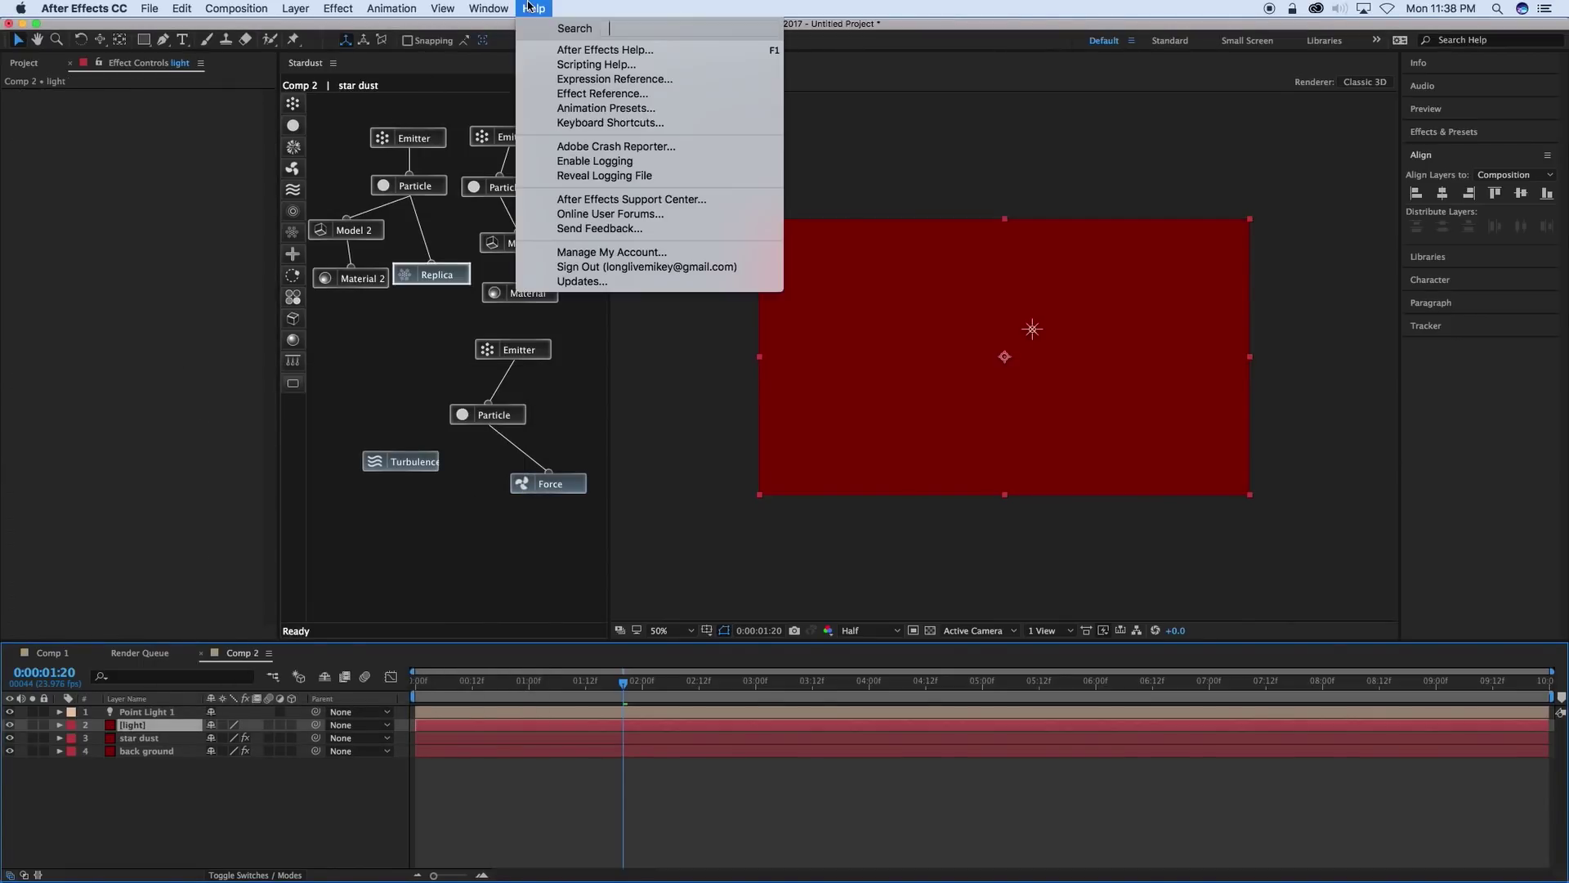
pyautogui.write('tur')
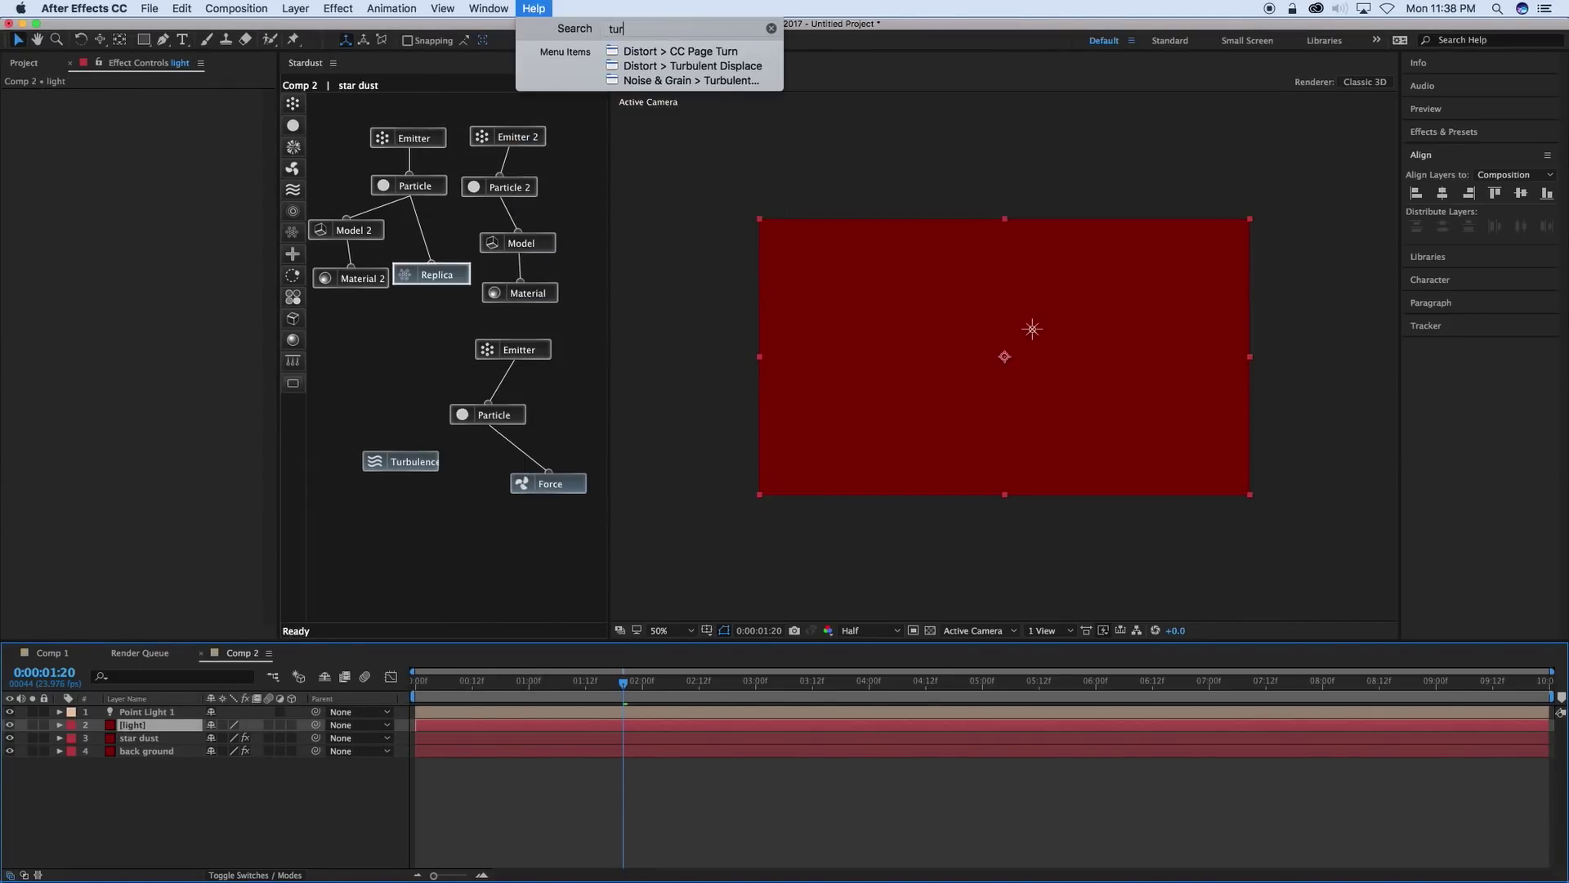
pyautogui.press('Down')
pyautogui.press('Down')
pyautogui.press('Down')
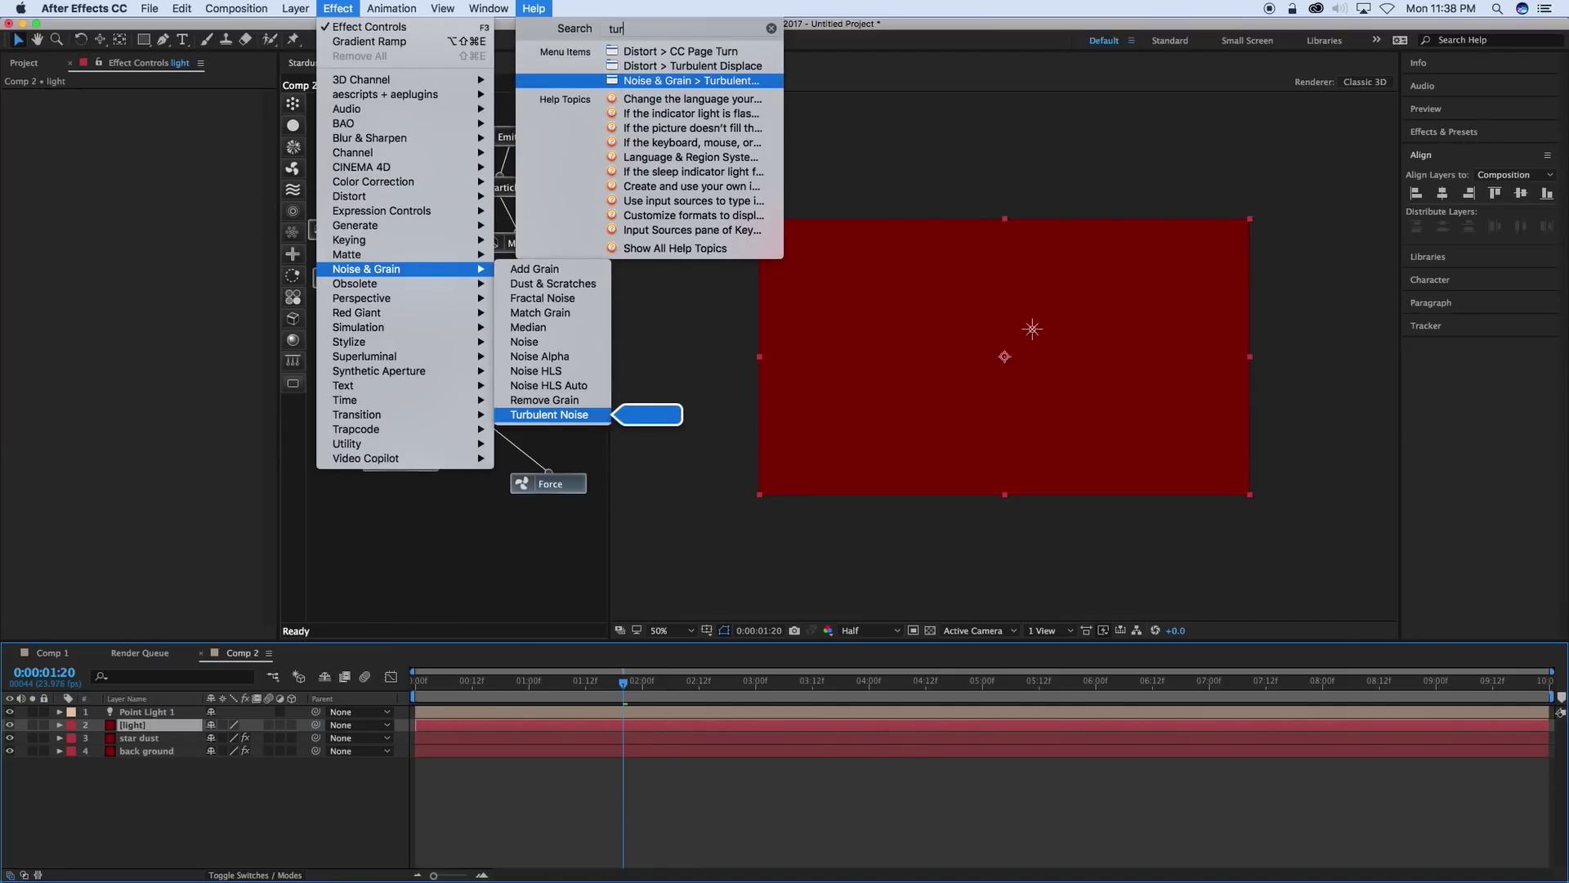
pyautogui.press('Return')
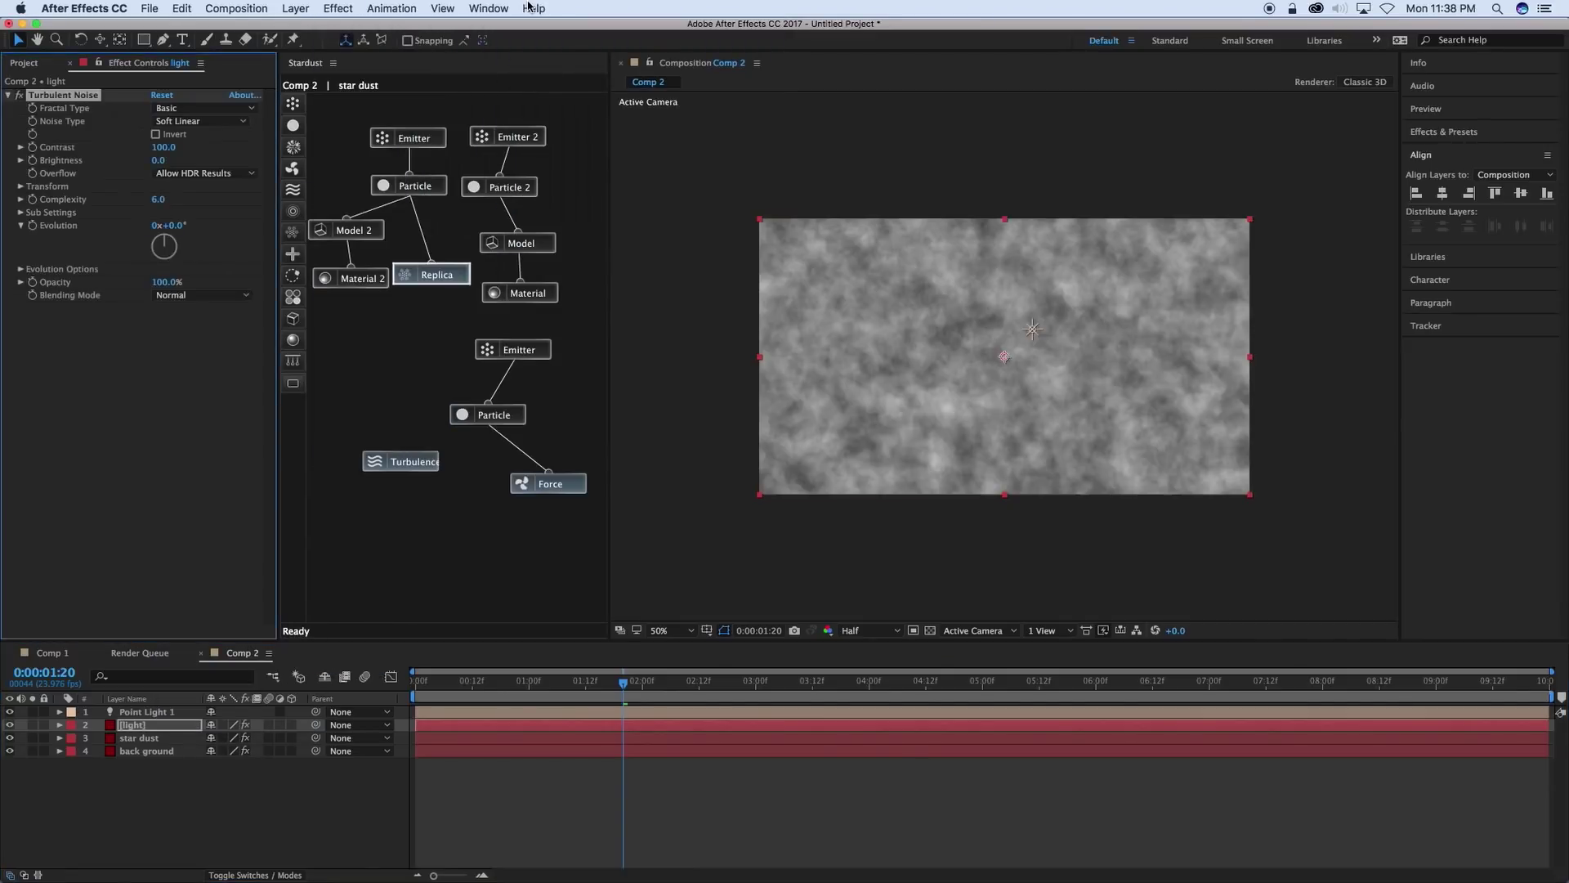
# Set the Turbulent Noise effect's Scale to 210, Contrast to 353 and Complexity to 3.3.
pyautogui.click(23, 187)
pyautogui.click(33, 225)
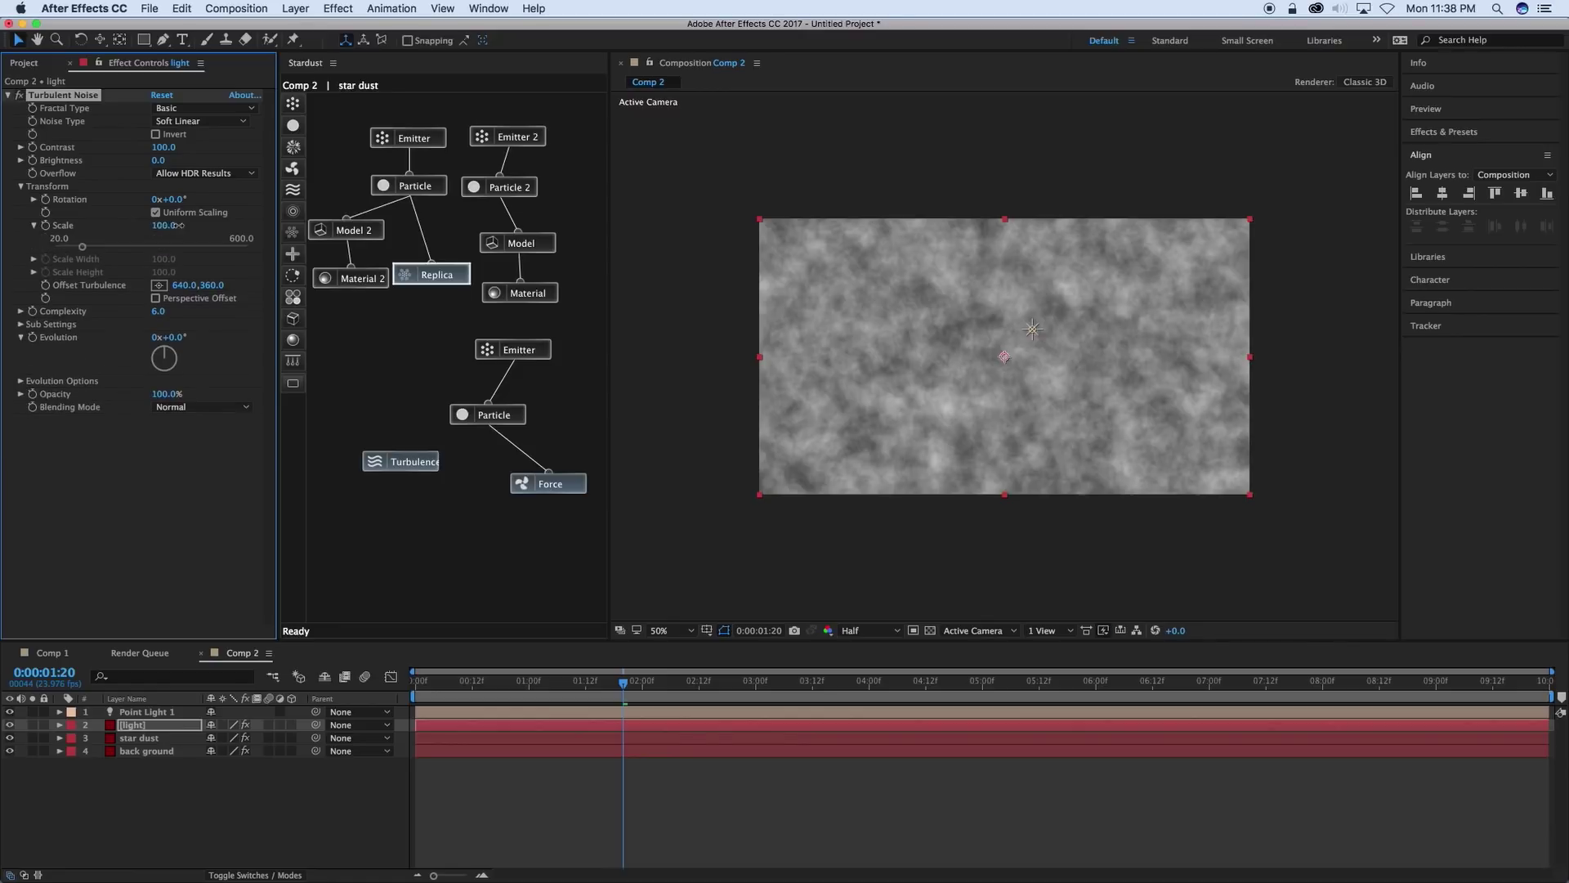
pyautogui.moveTo(163, 226); pyautogui.dragTo(252, 228)
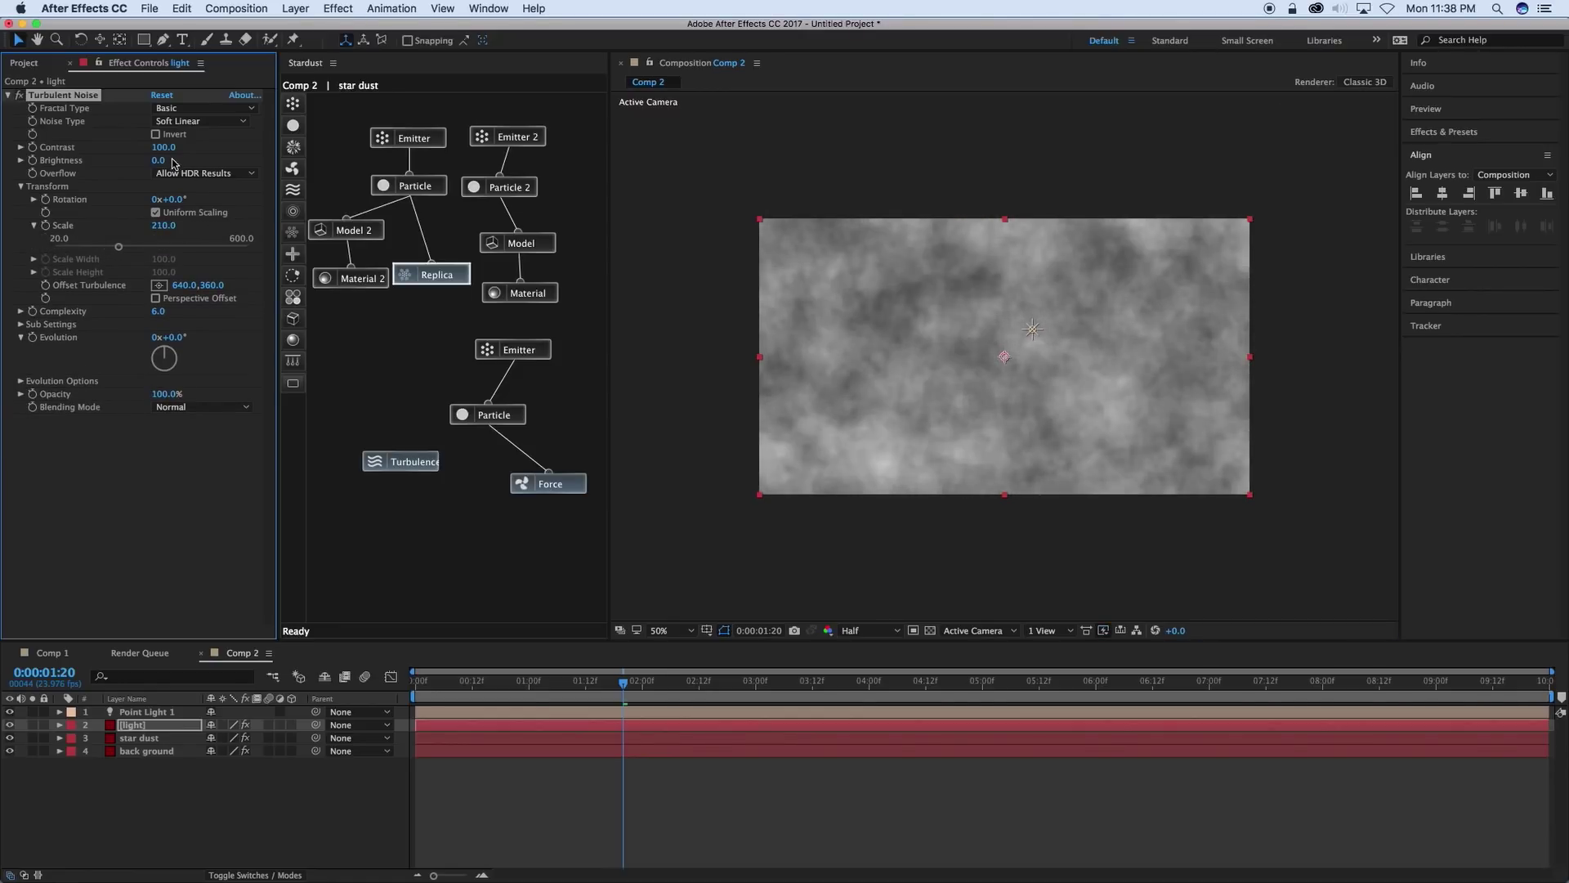
pyautogui.moveTo(164, 148); pyautogui.dragTo(318, 158)
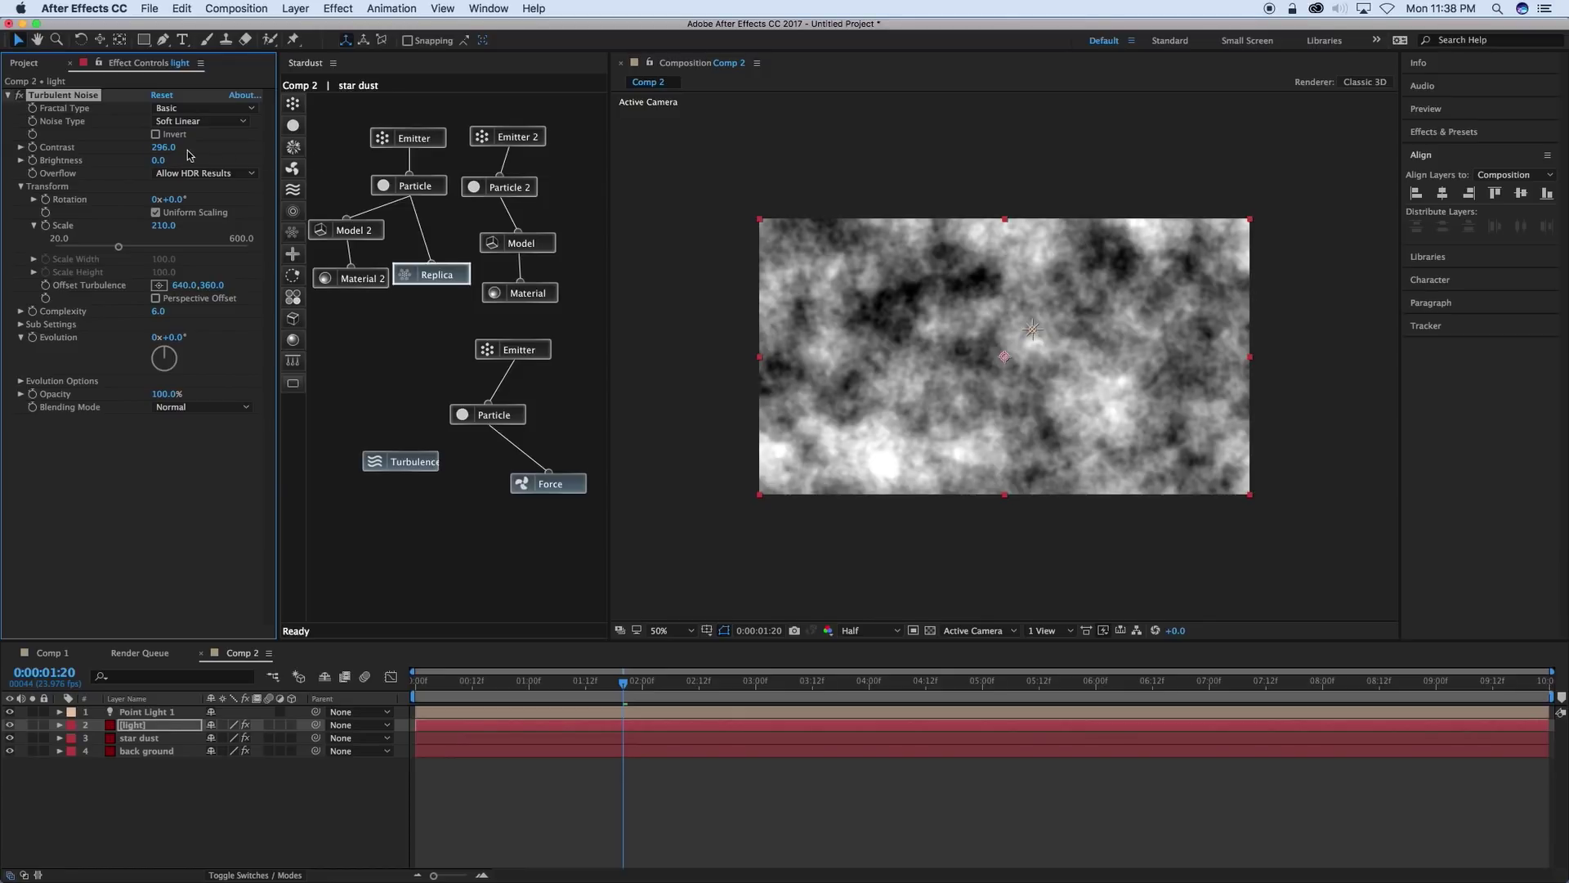
pyautogui.moveTo(167, 148); pyautogui.dragTo(212, 149)
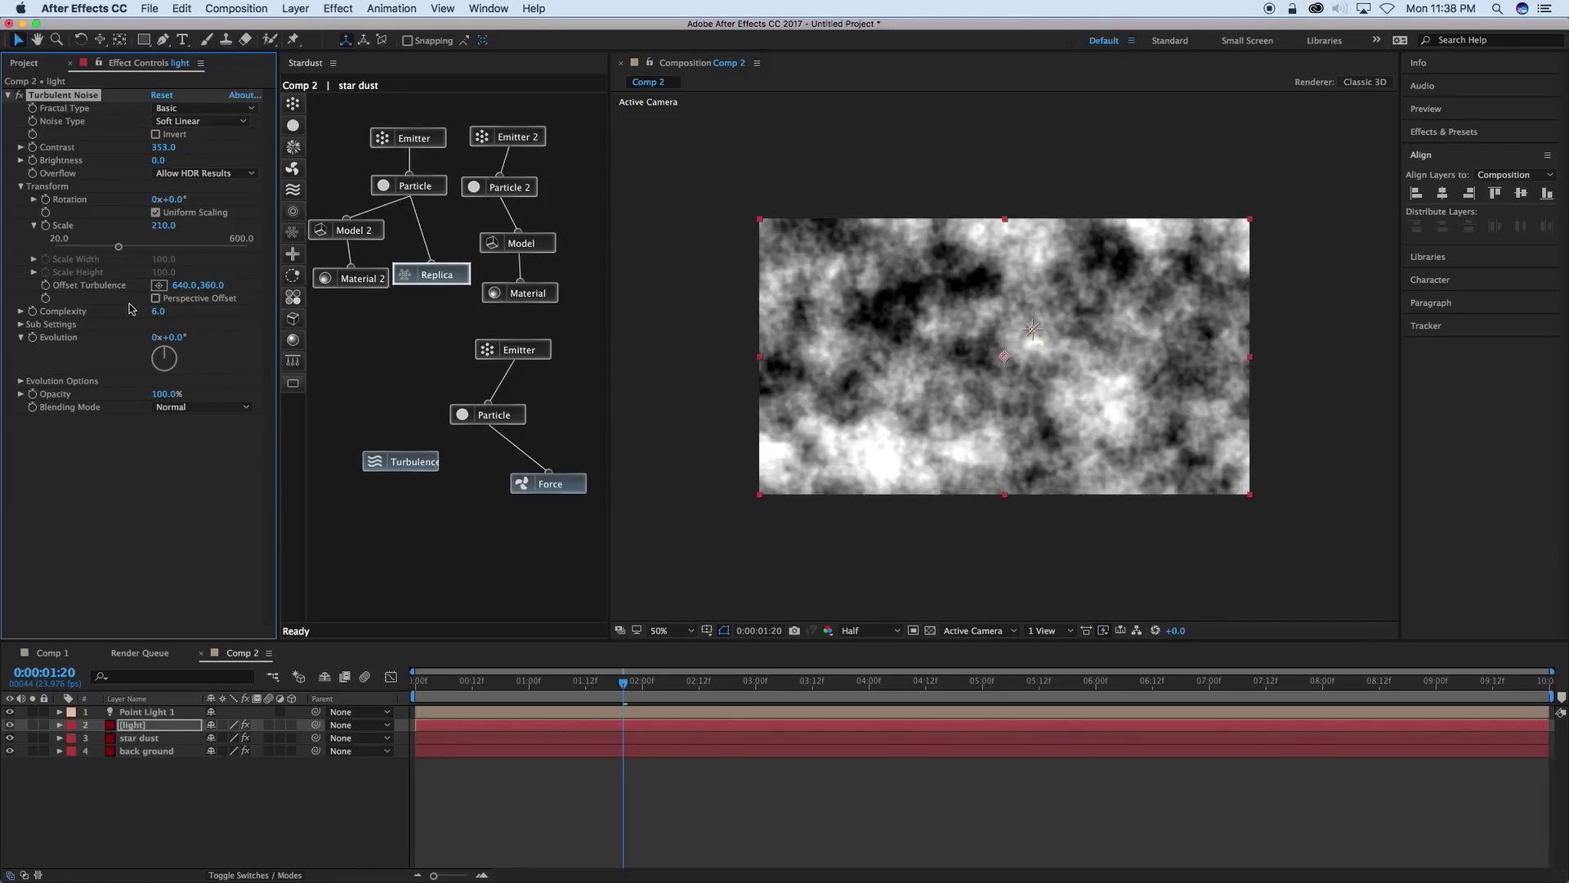
pyautogui.moveTo(157, 312); pyautogui.dragTo(112, 309)
pyautogui.moveTo(4, 309); pyautogui.dragTo(4, 311)
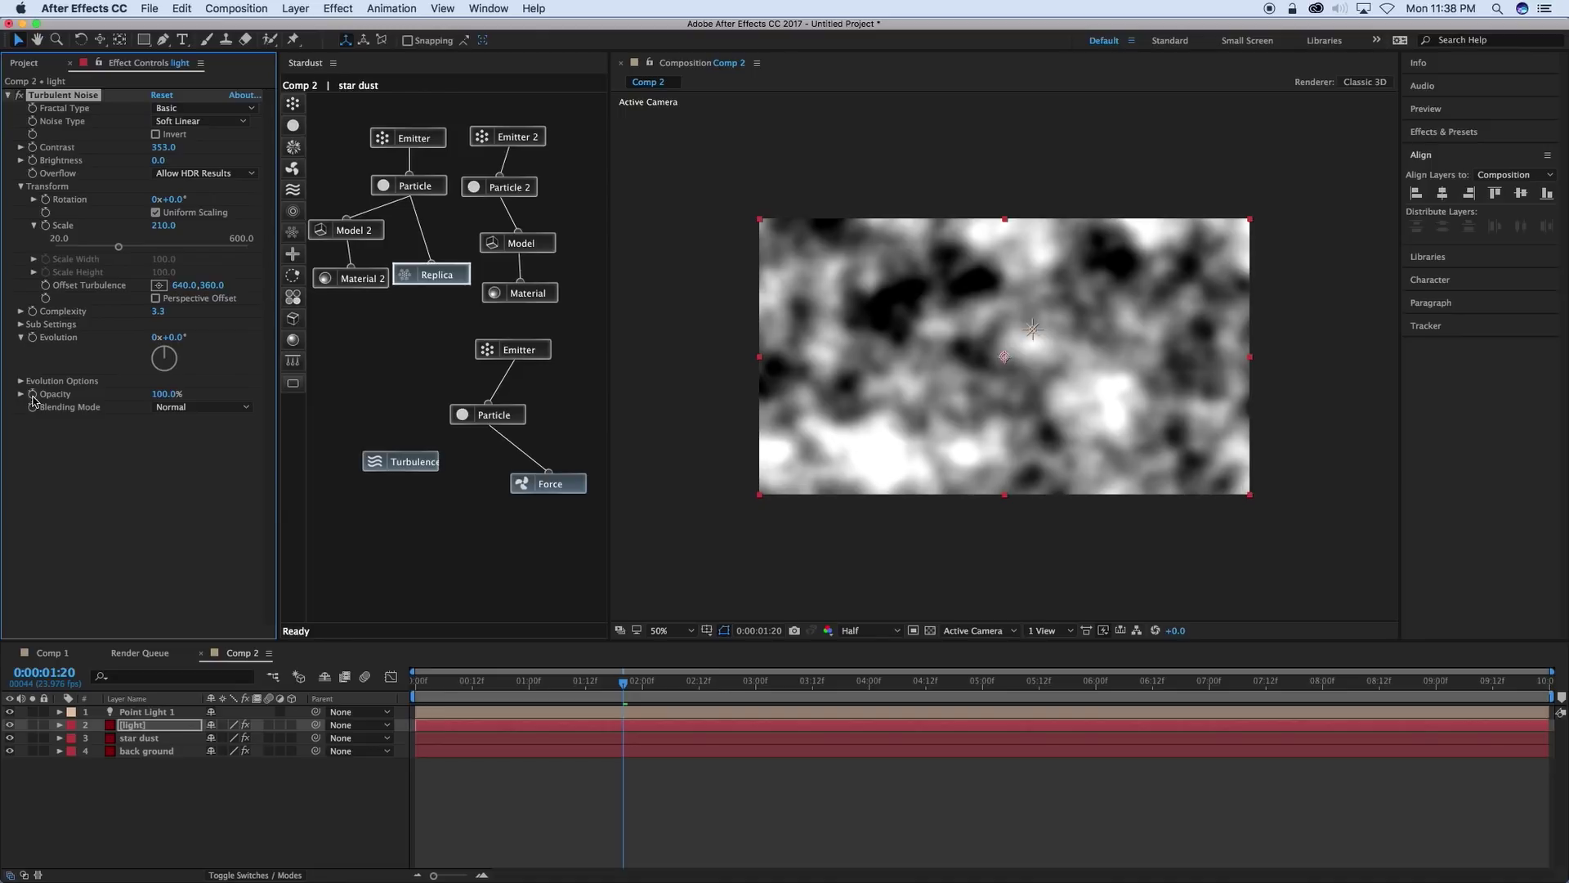
# Animate the Turbulent Noise Evolution with the expression time*100, preview the moving noise and collapse the light layer.
pyautogui.keyDown('alt'); pyautogui.click(32, 339); pyautogui.keyUp('alt')
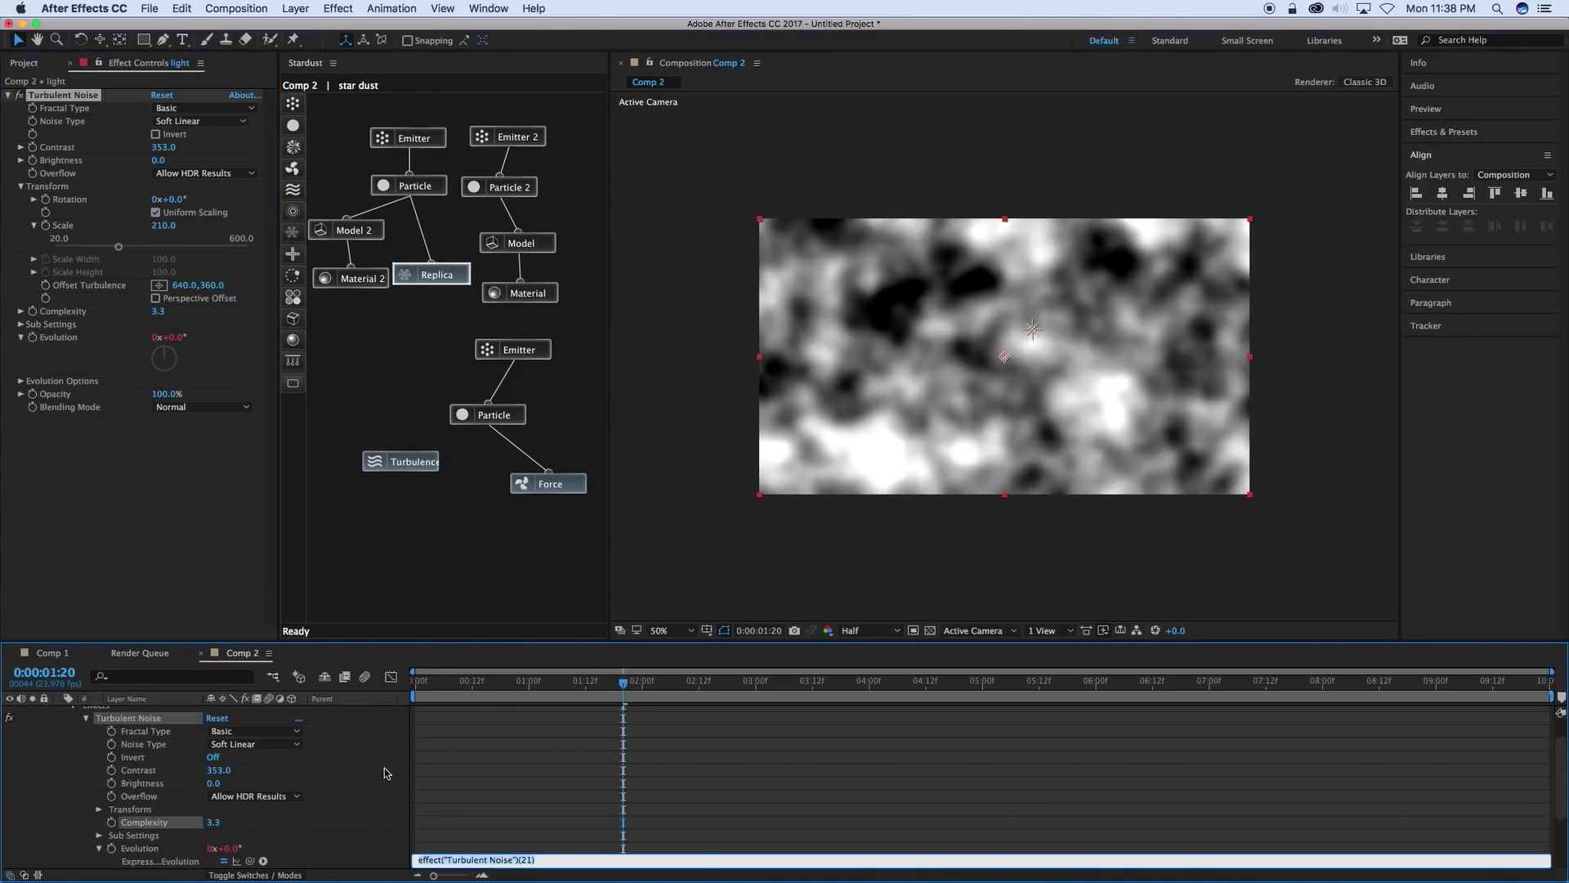
pyautogui.write('time*100')
pyautogui.click(483, 761)
pyautogui.press('space')
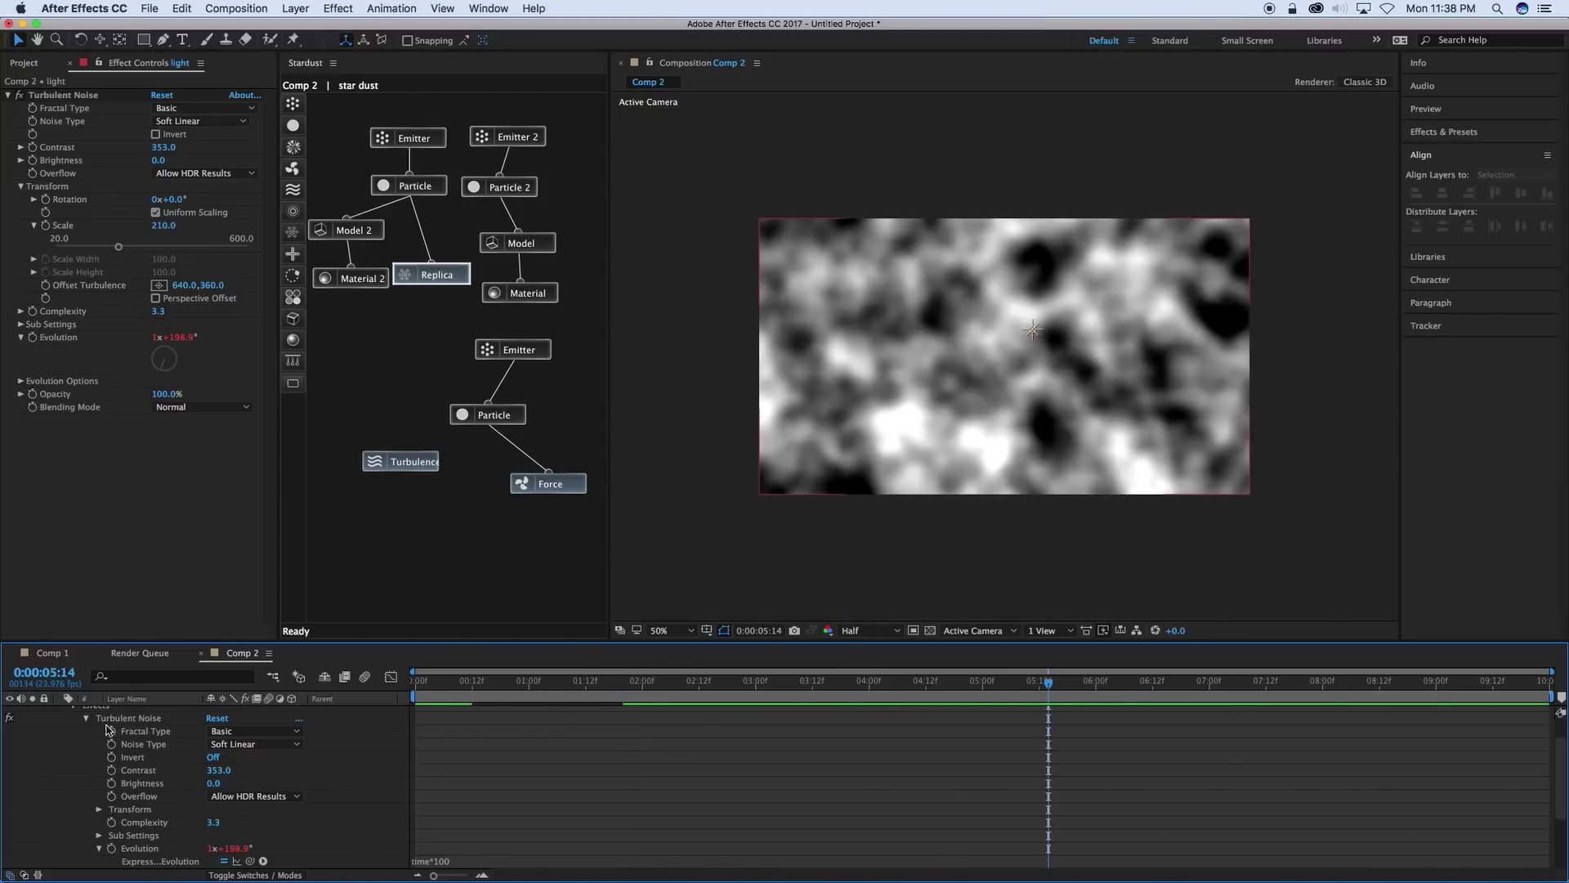
pyautogui.scroll(3, 104, 730)
pyautogui.click(59, 725)
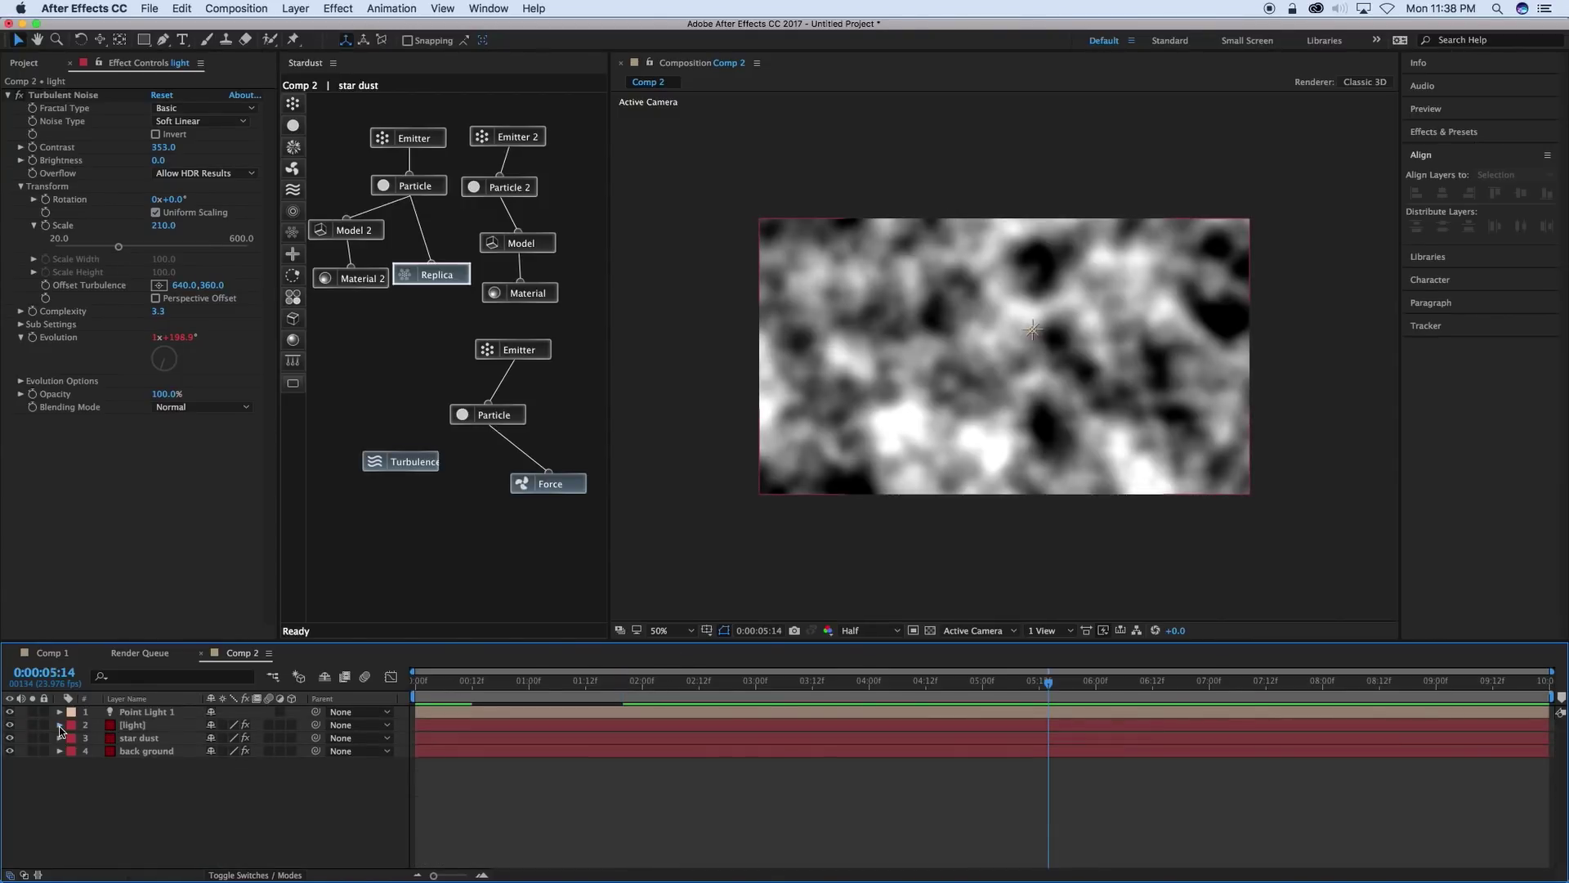
# Draw a closed, wavy Pen tool mask on the light layer, spanning the upper part of the frame from edge to edge.
pyautogui.click(145, 727)
pyautogui.press('g')
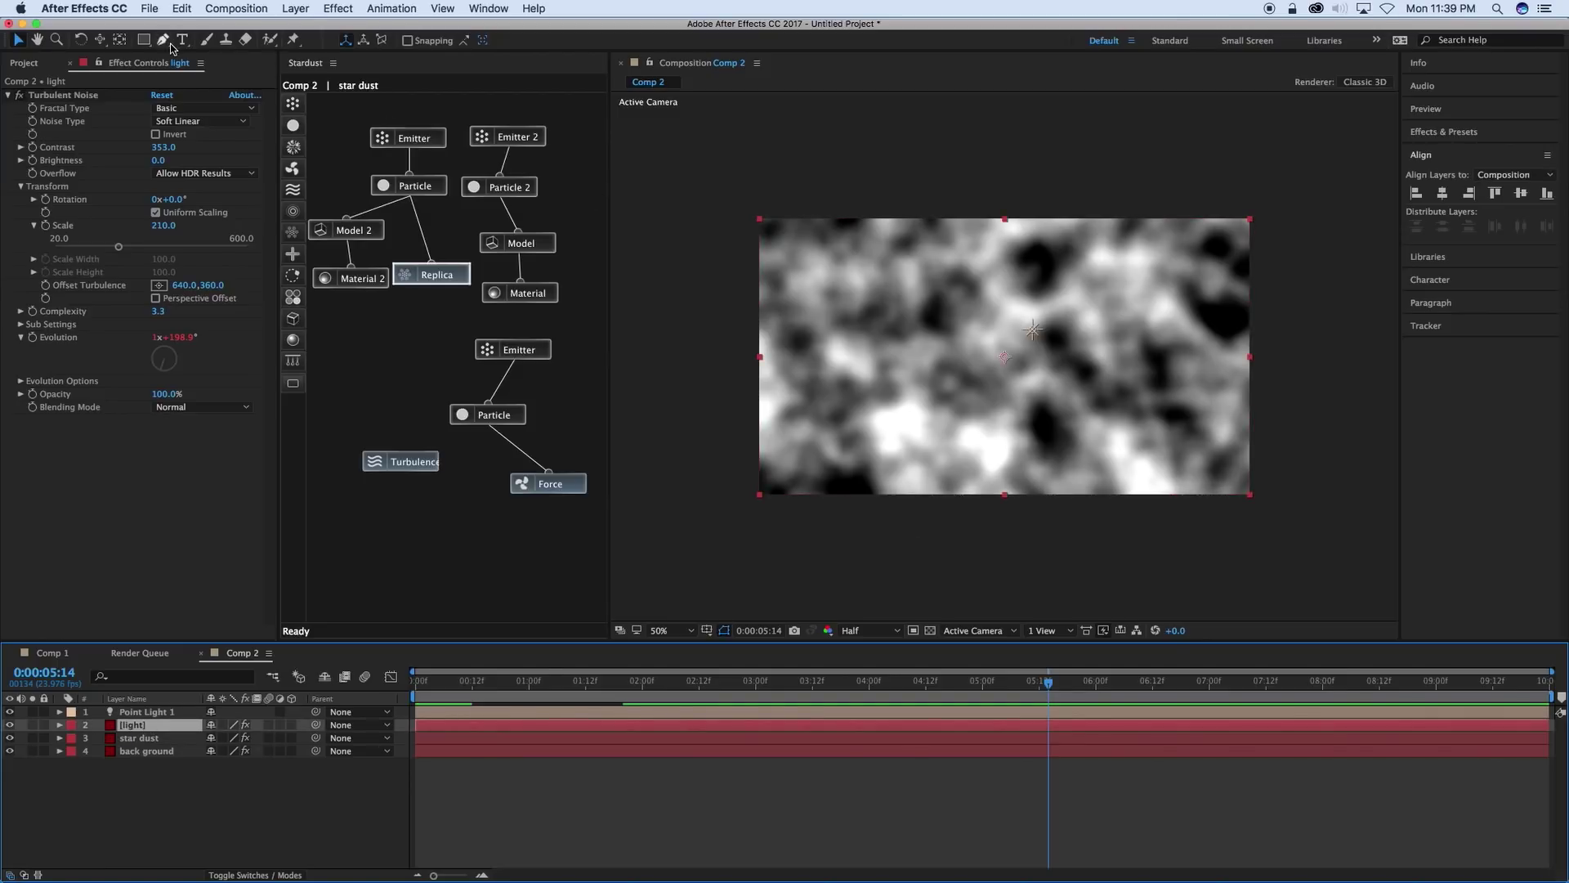
pyautogui.click(793, 250)
pyautogui.click(769, 286)
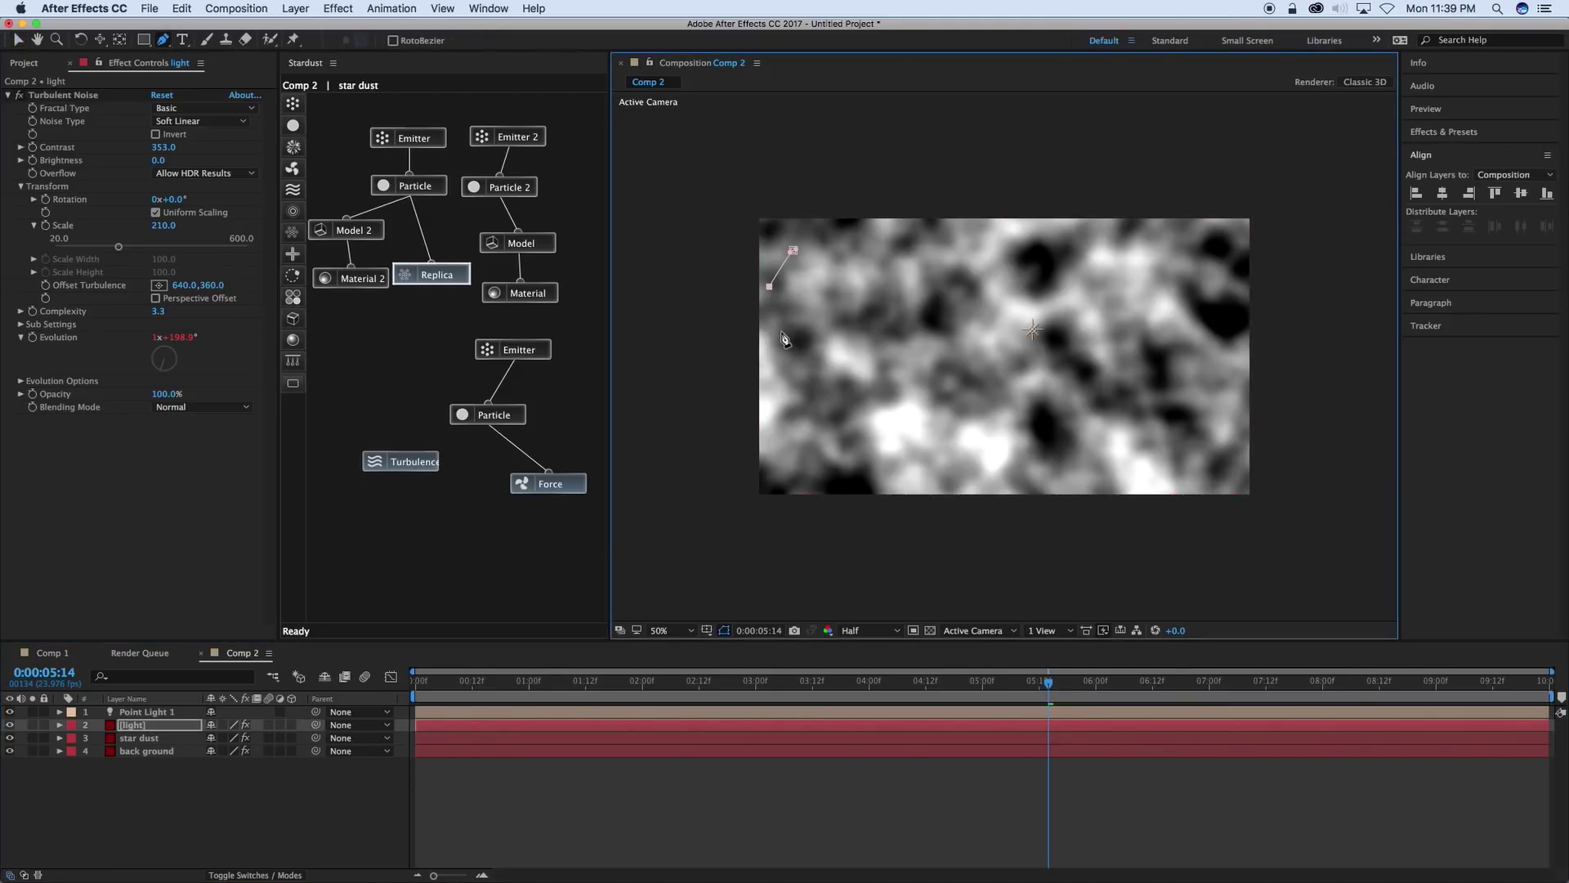
pyautogui.moveTo(787, 335)
pyautogui.mouseDown()
pyautogui.moveTo(844, 339)
pyautogui.moveTo(907, 314)
pyautogui.moveTo(992, 360)
pyautogui.moveTo(1077, 323)
pyautogui.moveTo(1182, 324)
pyautogui.moveTo(1236, 293)
pyautogui.moveTo(1225, 238)
pyautogui.moveTo(1128, 230)
pyautogui.moveTo(1032, 254)
pyautogui.mouseUp()
pyautogui.moveTo(993, 265); pyautogui.dragTo(883, 235)
pyautogui.click(794, 251)
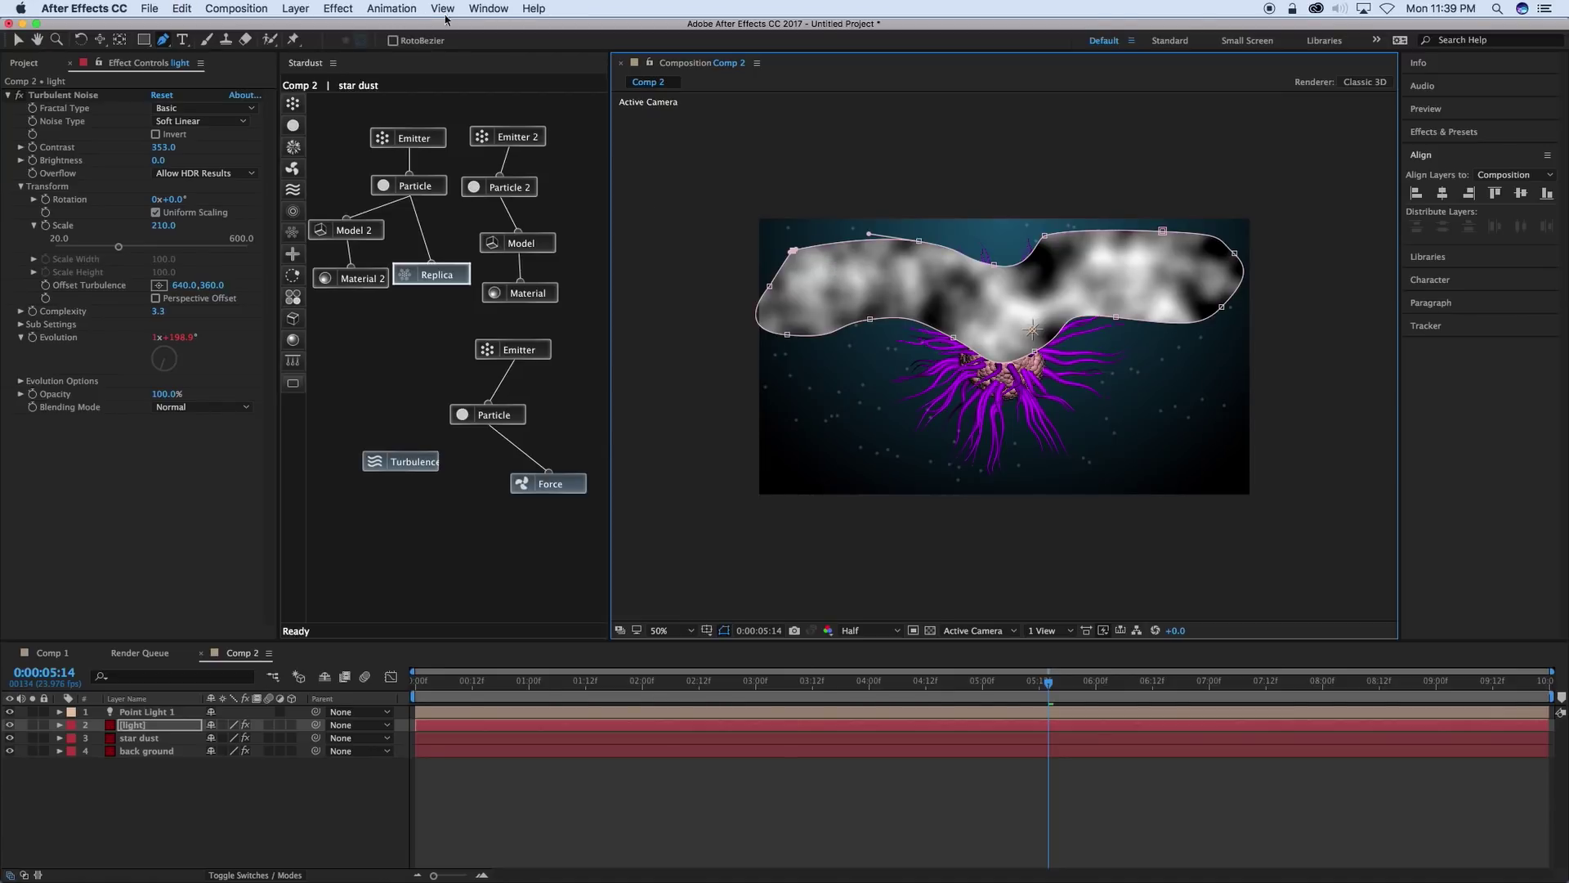
# Apply CC Radial Fast Blur to the light layer with Amount 99 and its Center raised far above the frame.
pyautogui.click(533, 9)
pyautogui.moveTo(338, 8)
pyautogui.moveTo(377, 122)
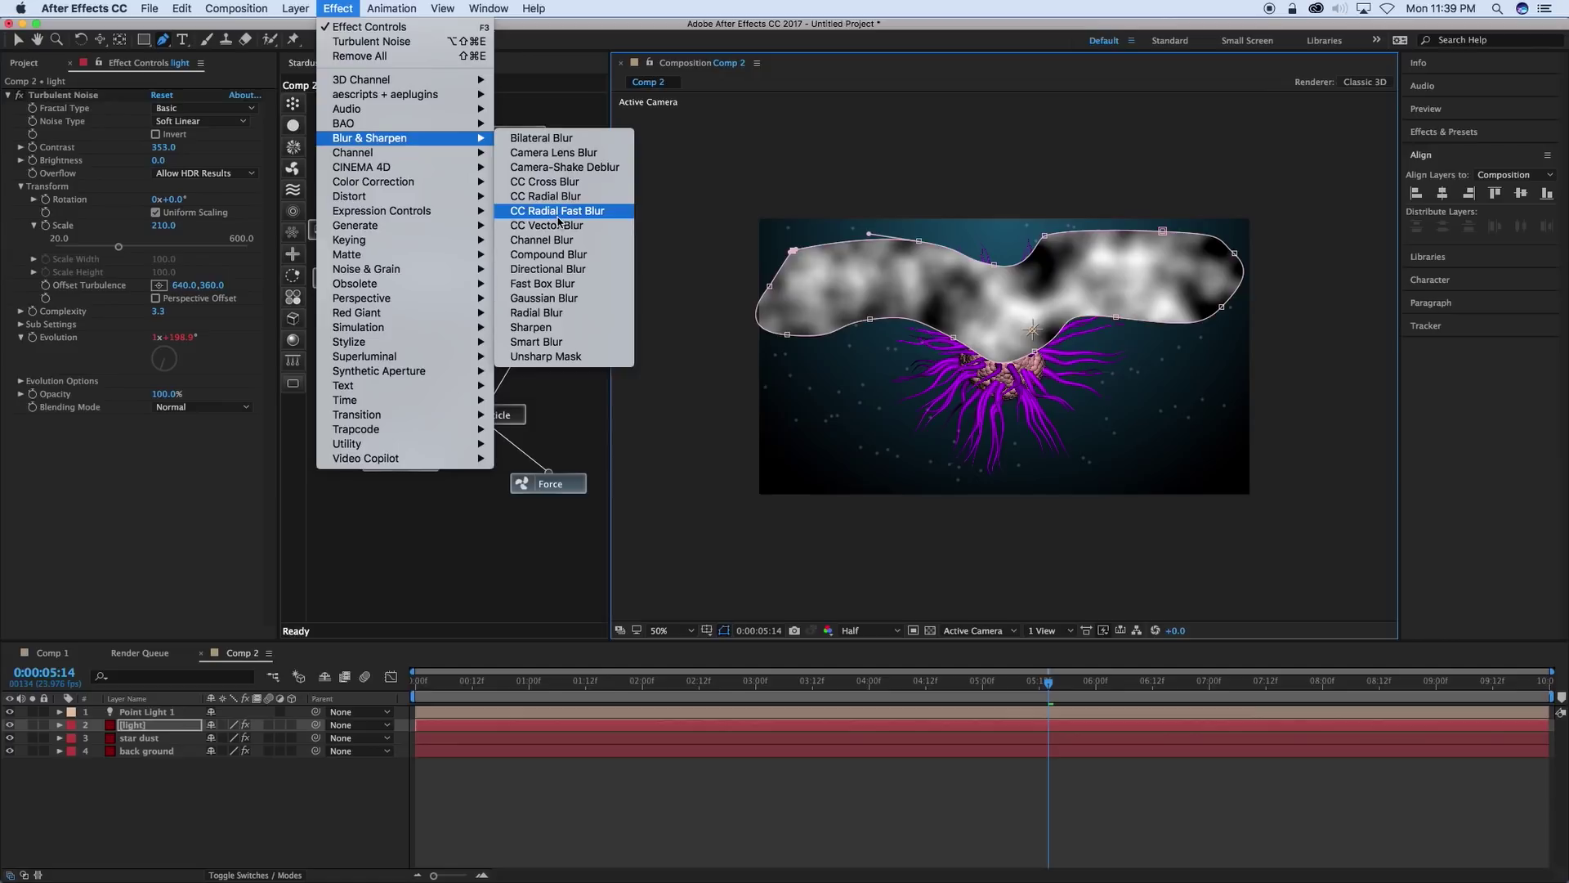
pyautogui.click(567, 214)
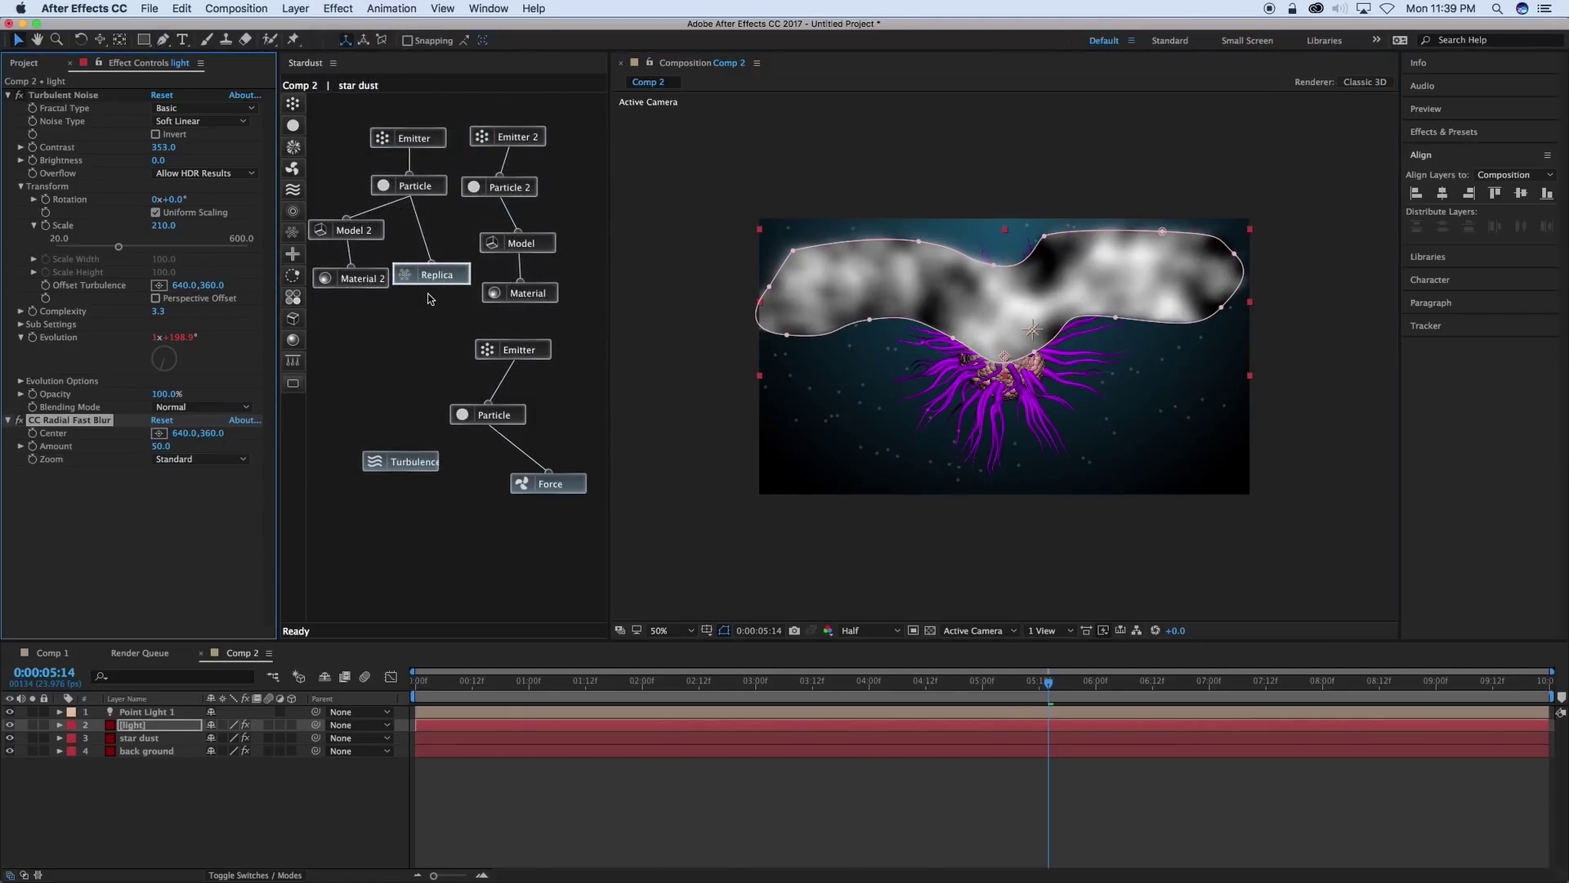
pyautogui.moveTo(1005, 356); pyautogui.dragTo(996, 167)
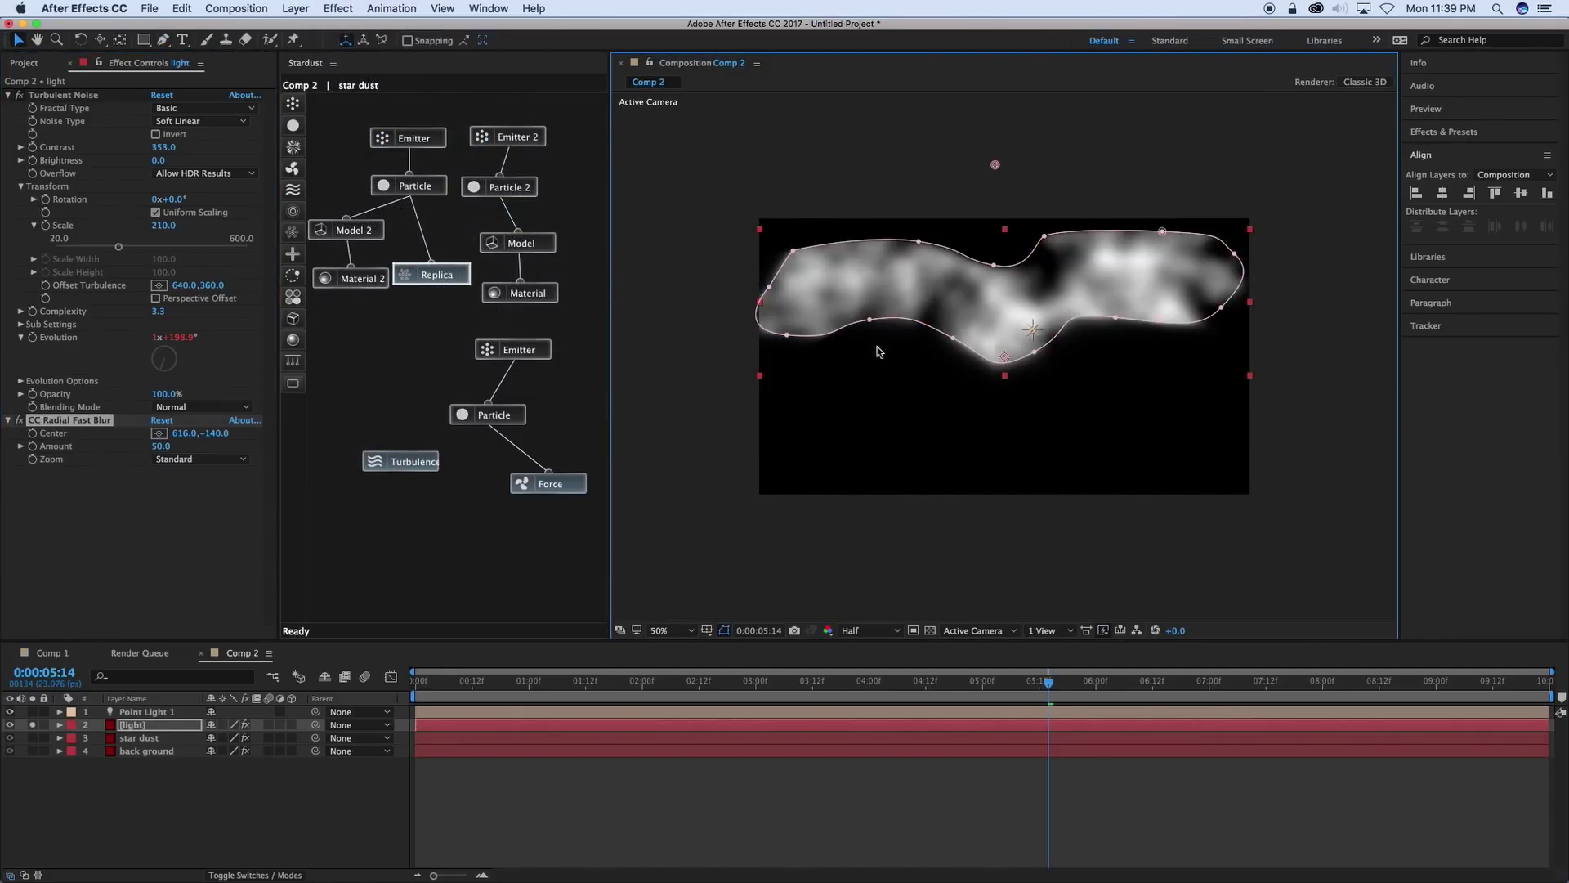
pyautogui.moveTo(161, 445); pyautogui.dragTo(319, 451)
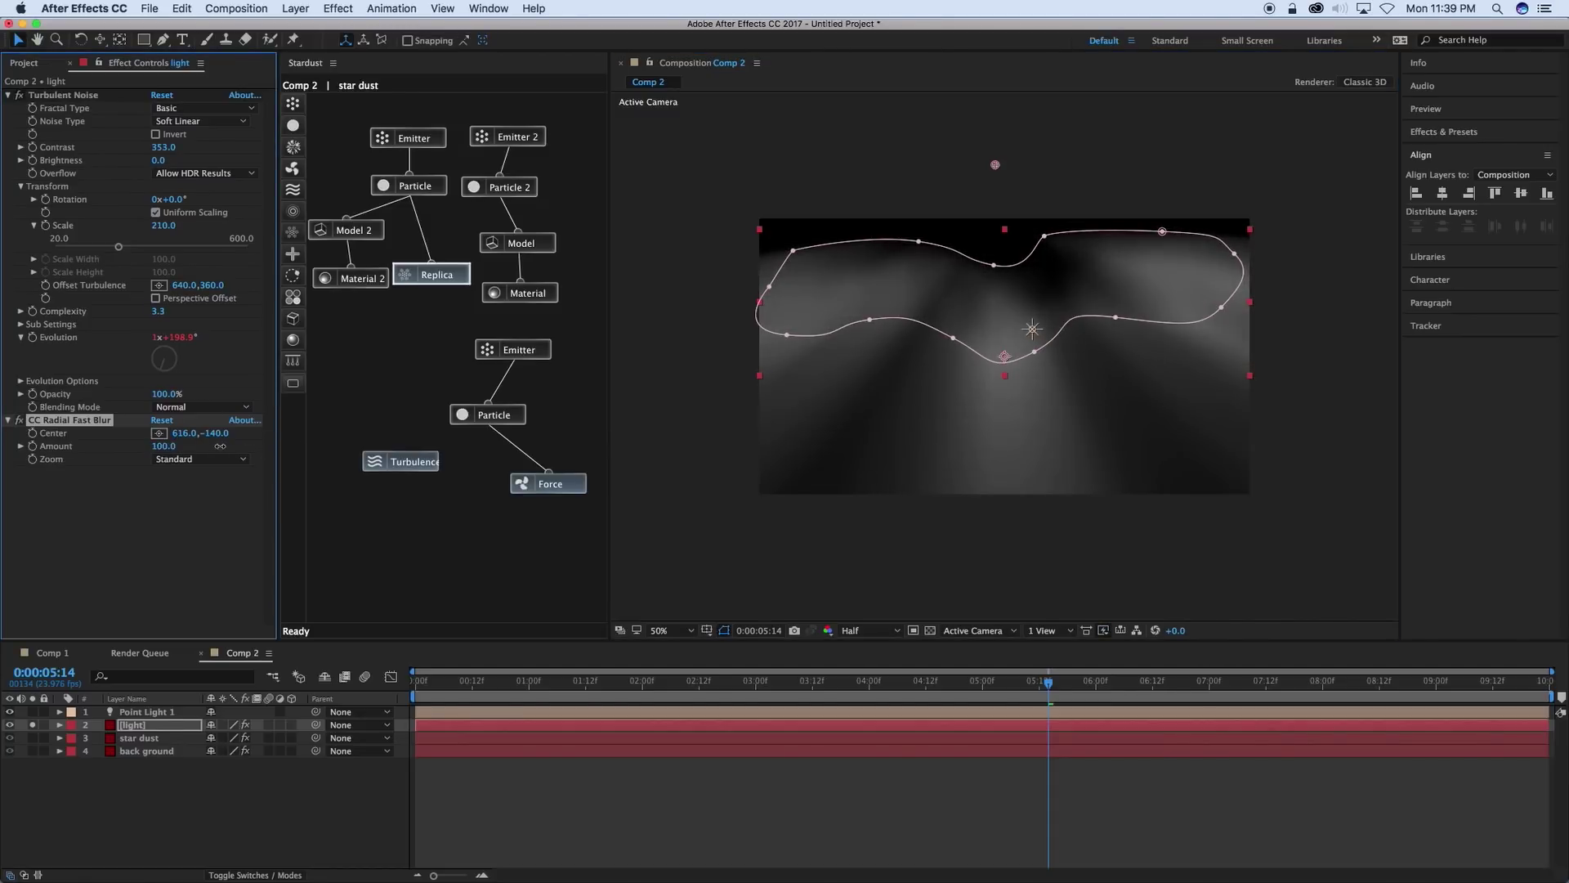
pyautogui.moveTo(996, 167); pyautogui.dragTo(993, 99)
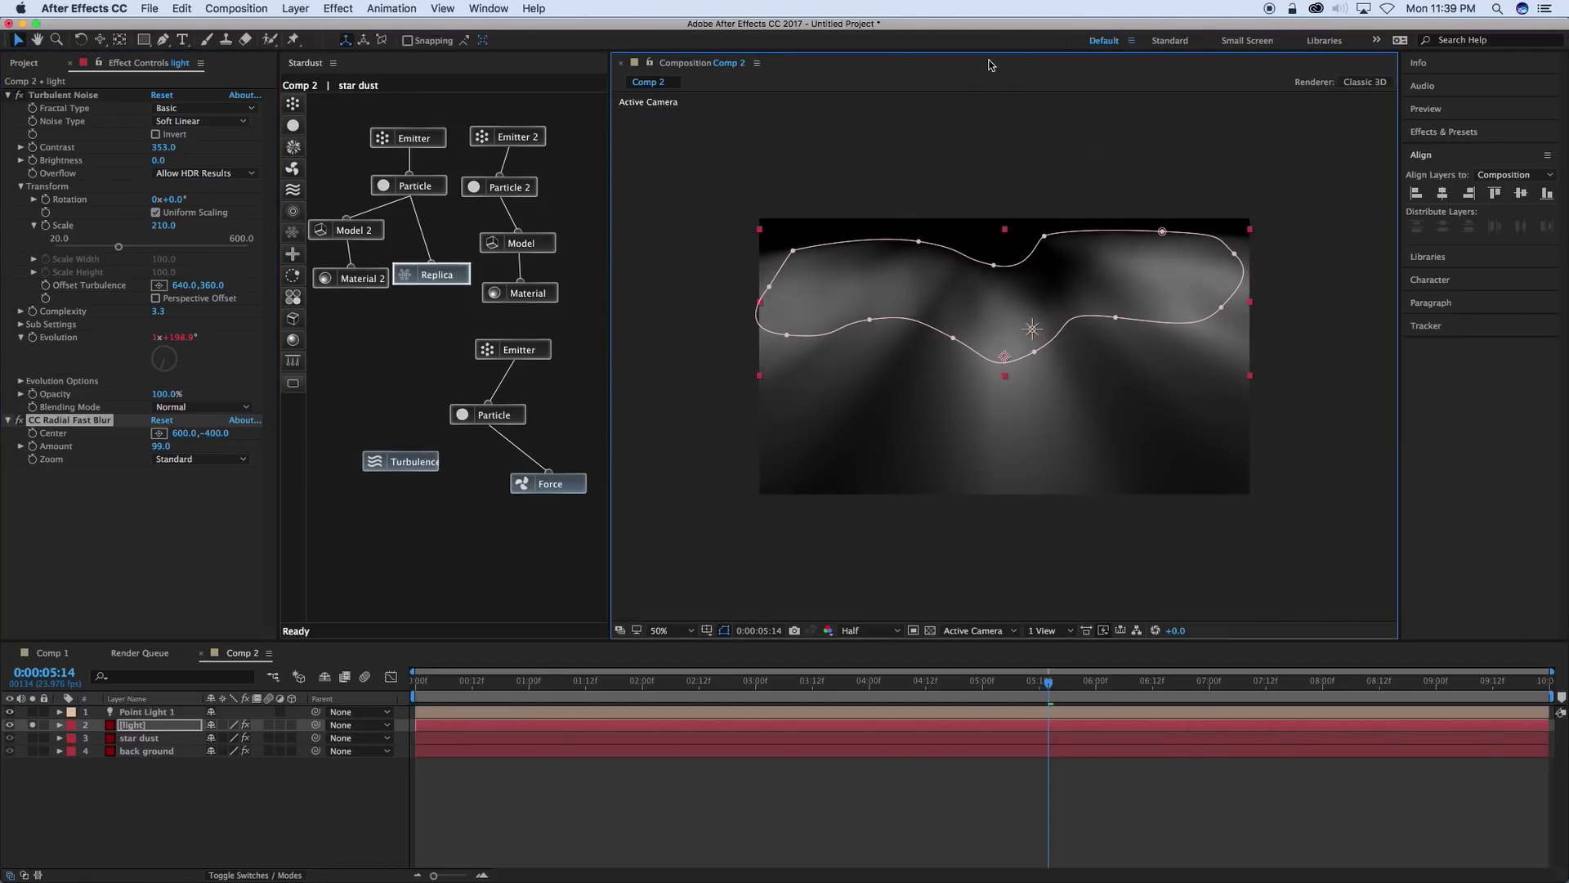
# Stretch the light layer vertically and shift it upward so that the blurred rays run down the whole frame.
pyautogui.moveTo(1014, 272); pyautogui.dragTo(1005, 129)
pyautogui.press('super+z')
pyautogui.moveTo(1011, 318)
pyautogui.mouseDown()
pyautogui.moveTo(1009, 228)
pyautogui.moveTo(1002, 329)
pyautogui.mouseUp()
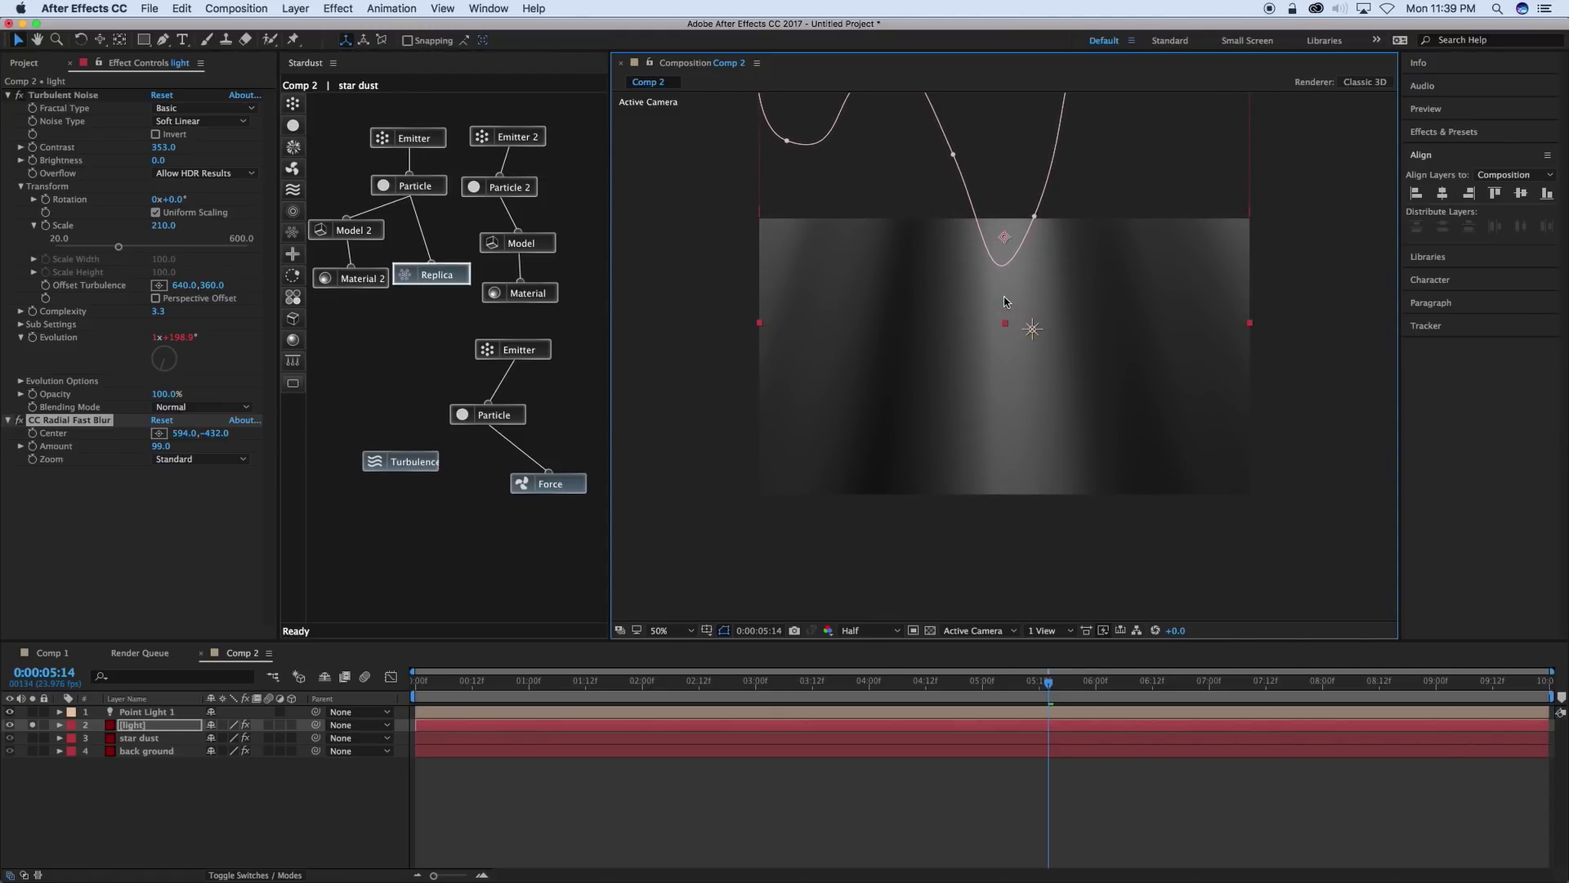
# Preview the light rays, unsolo the light layer and blend it over the scene in Screen mode at 79% opacity.
pyautogui.press('space')
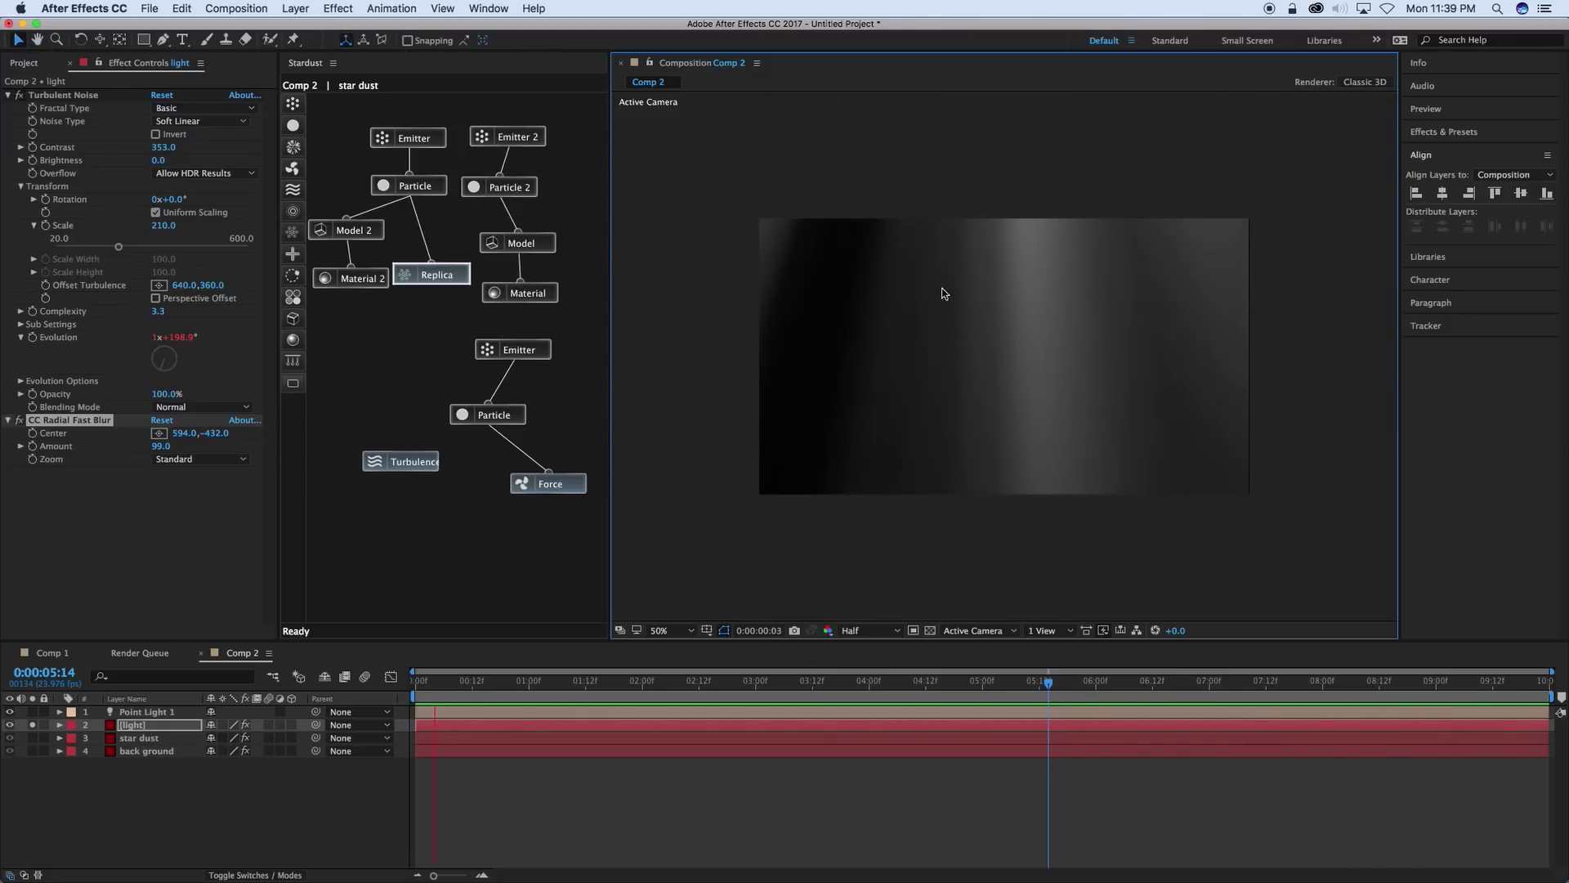
pyautogui.press('space')
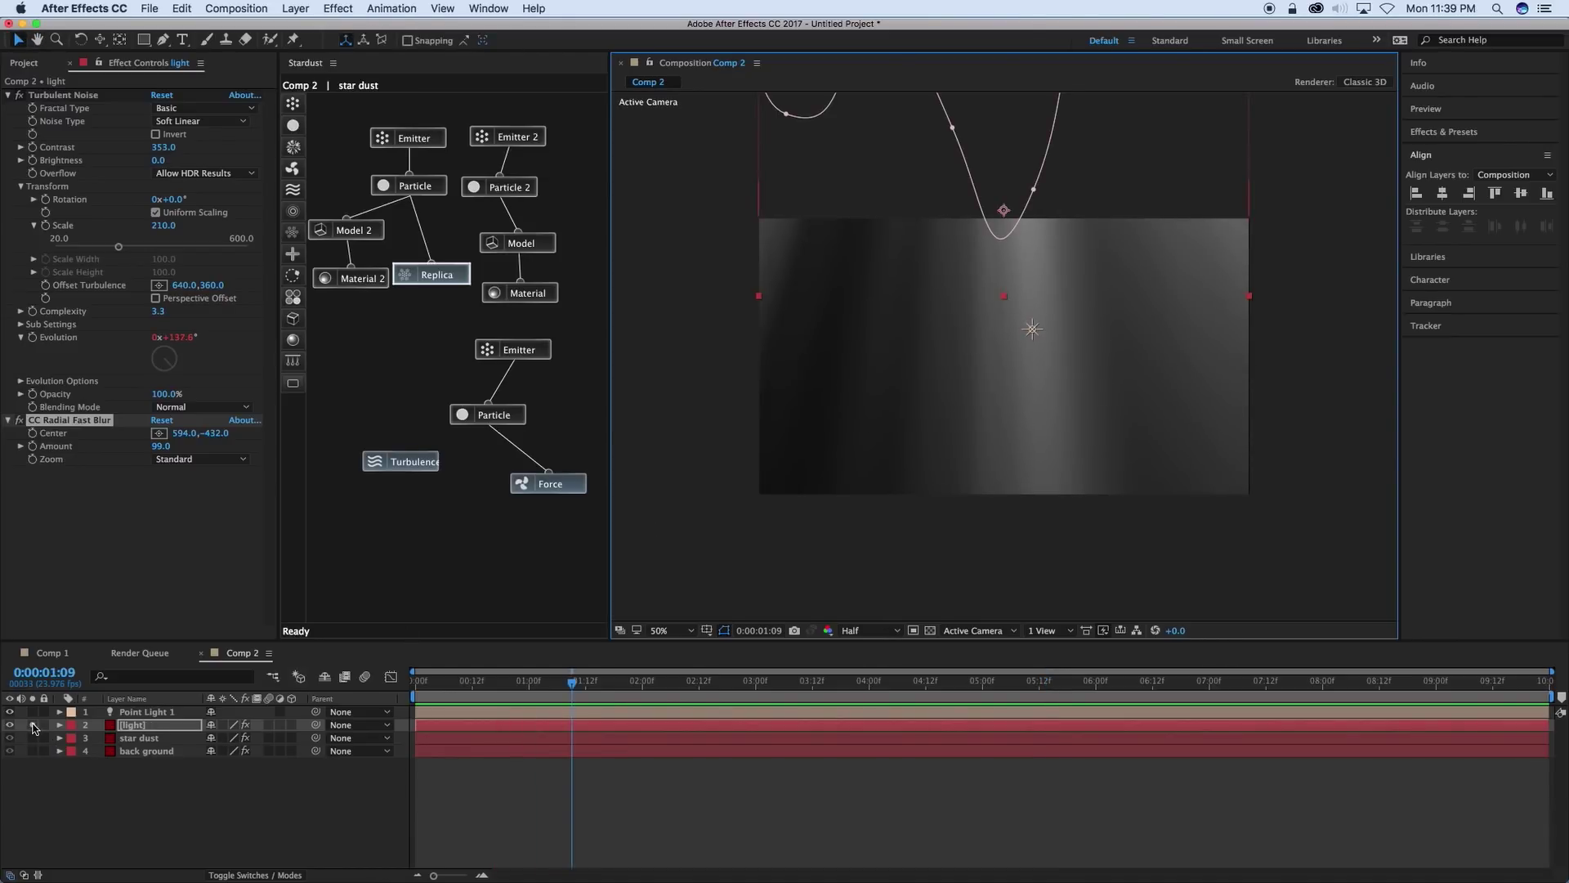
pyautogui.click(33, 727)
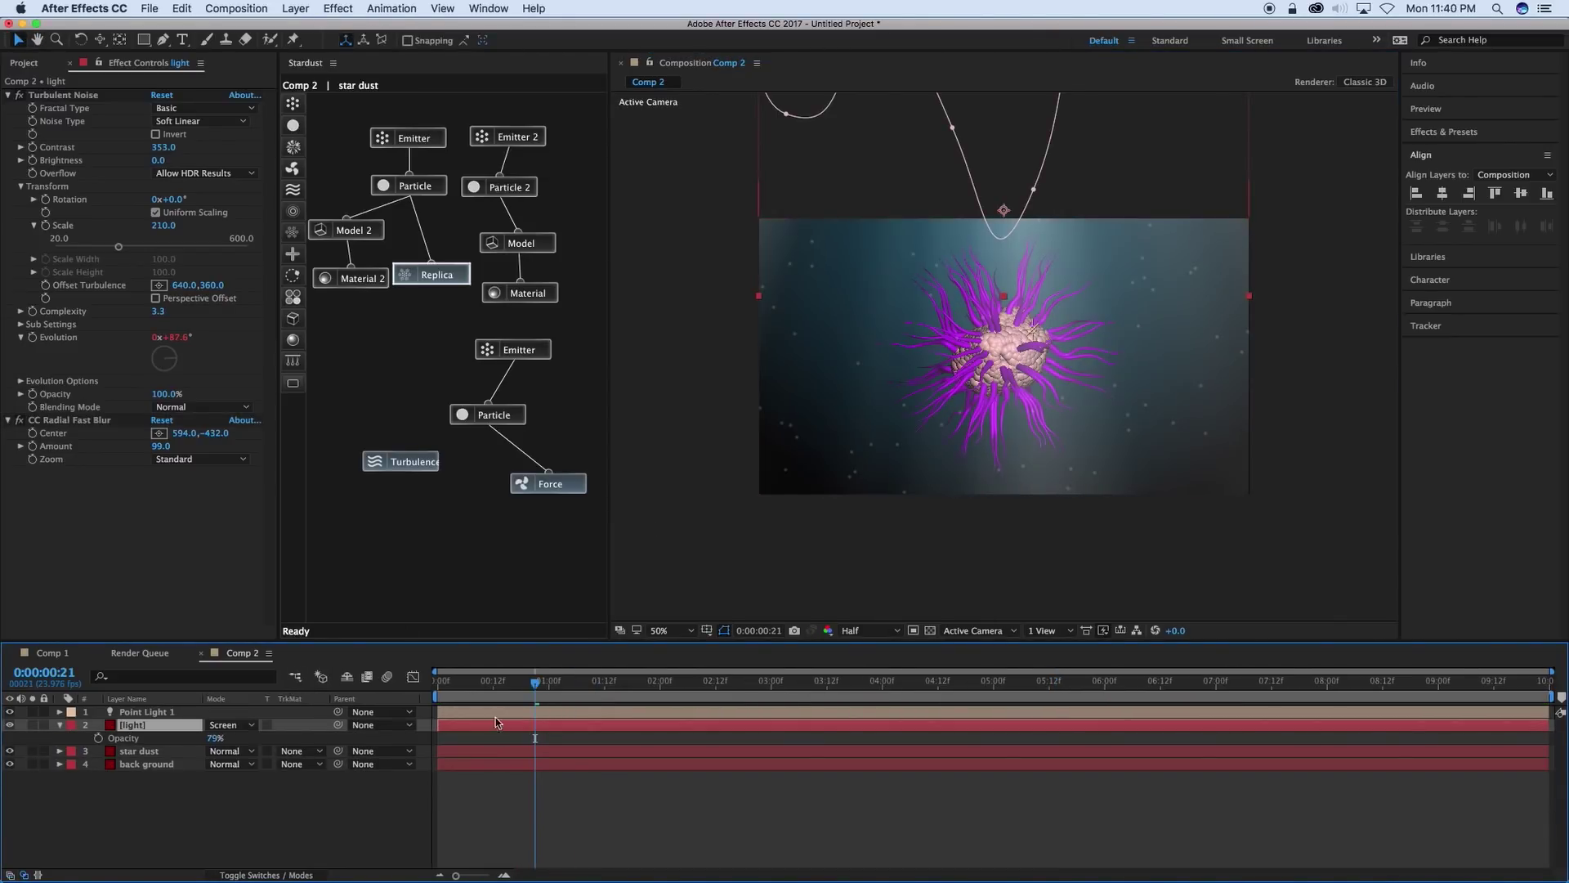
# Apply Curves to the light layer and shape an S-curve with lowered shadows and raised highlights.
pyautogui.click(299, 10)
pyautogui.moveTo(338, 9)
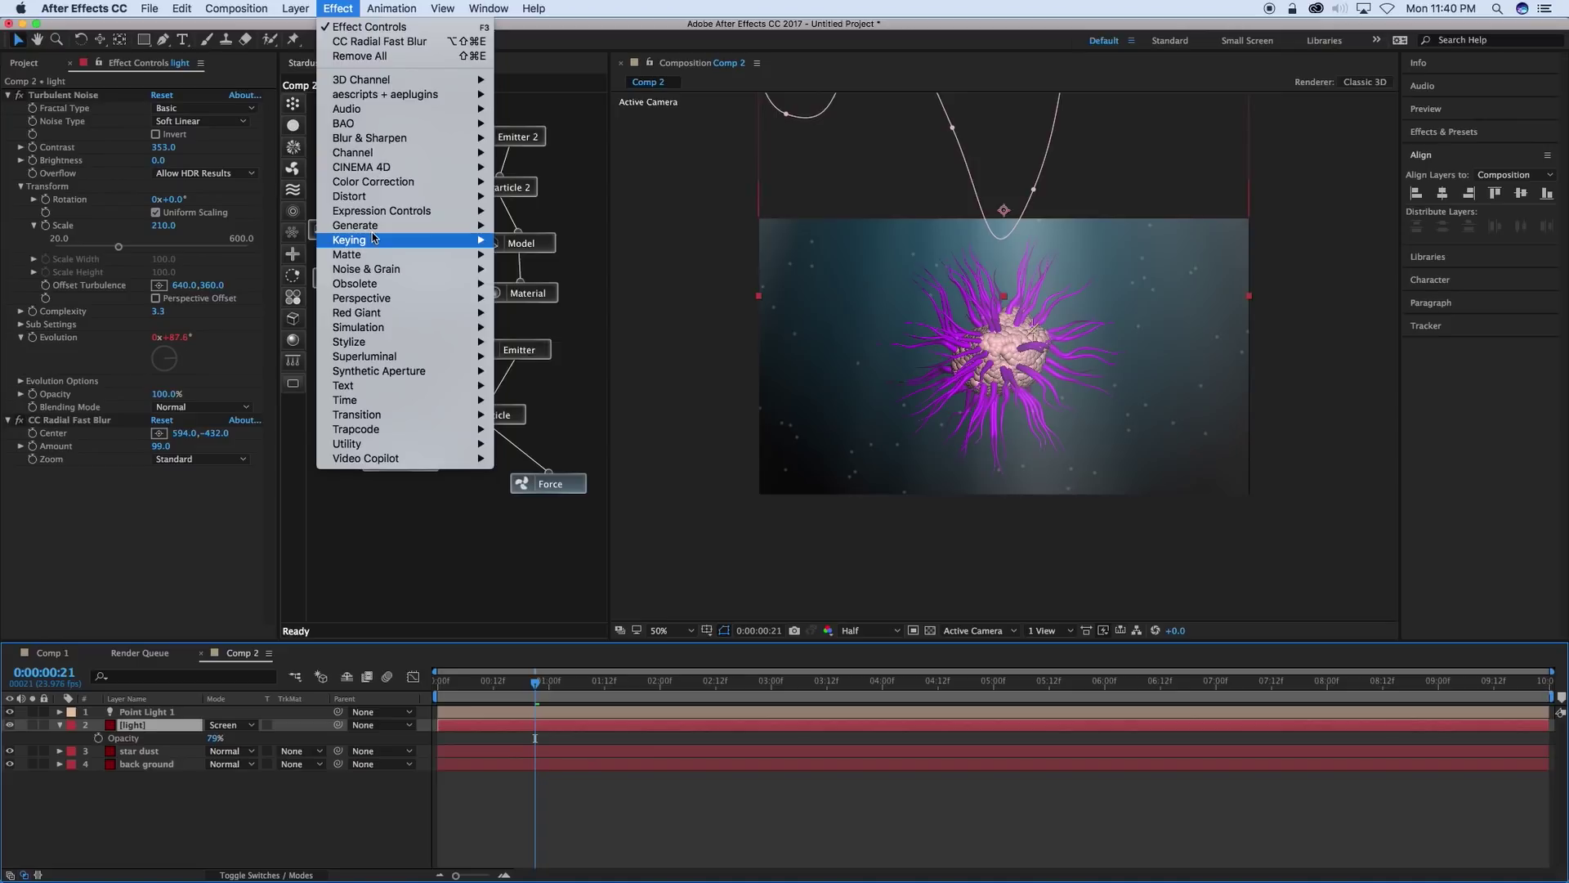
pyautogui.moveTo(380, 211)
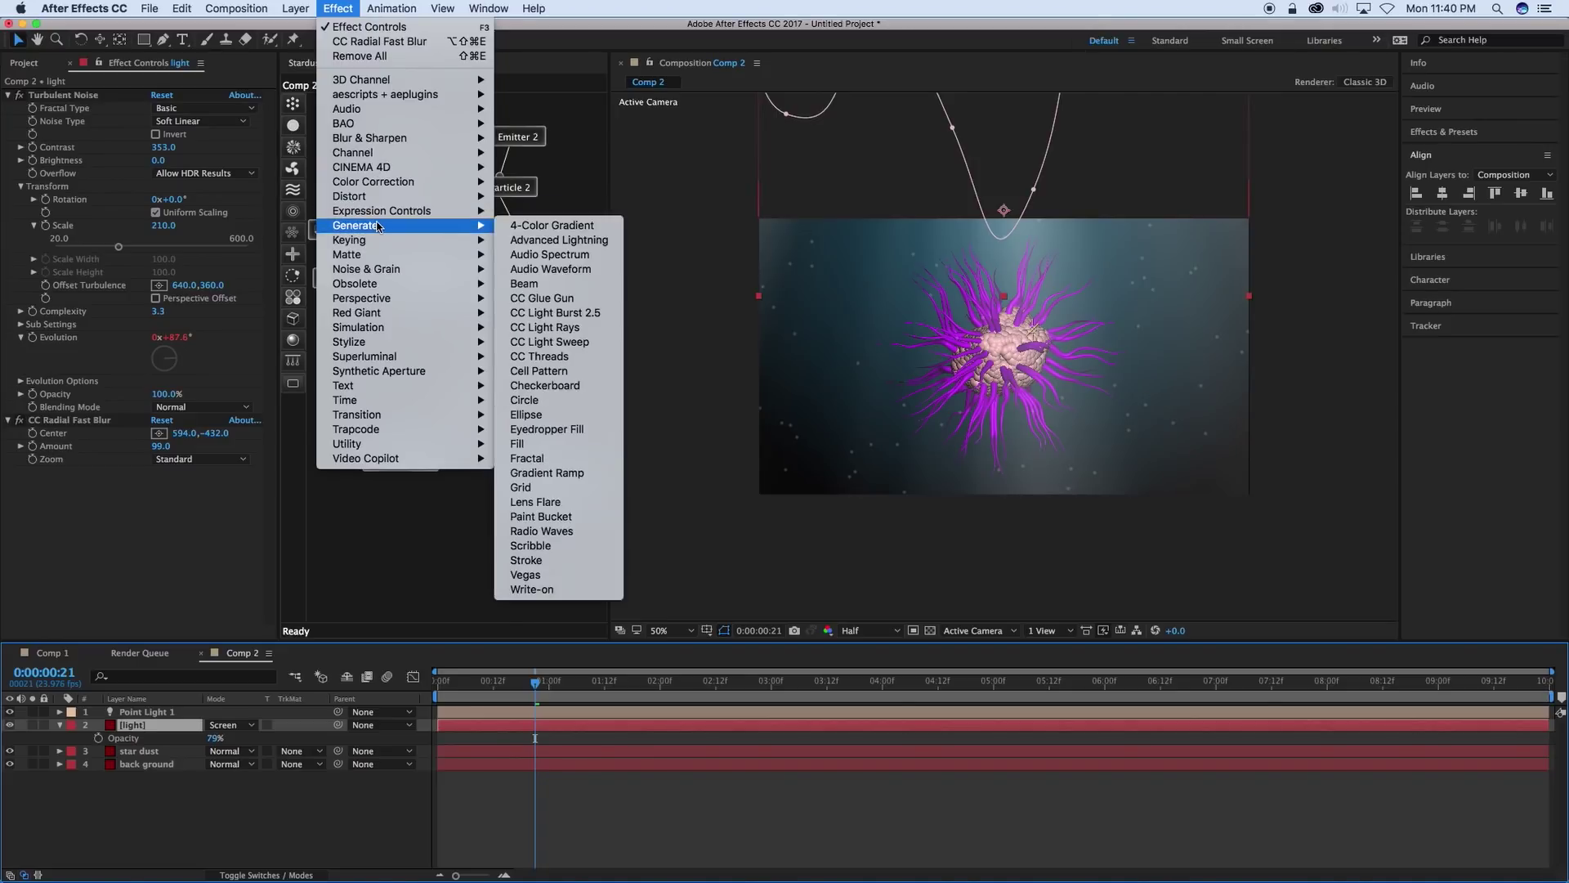
pyautogui.moveTo(385, 181)
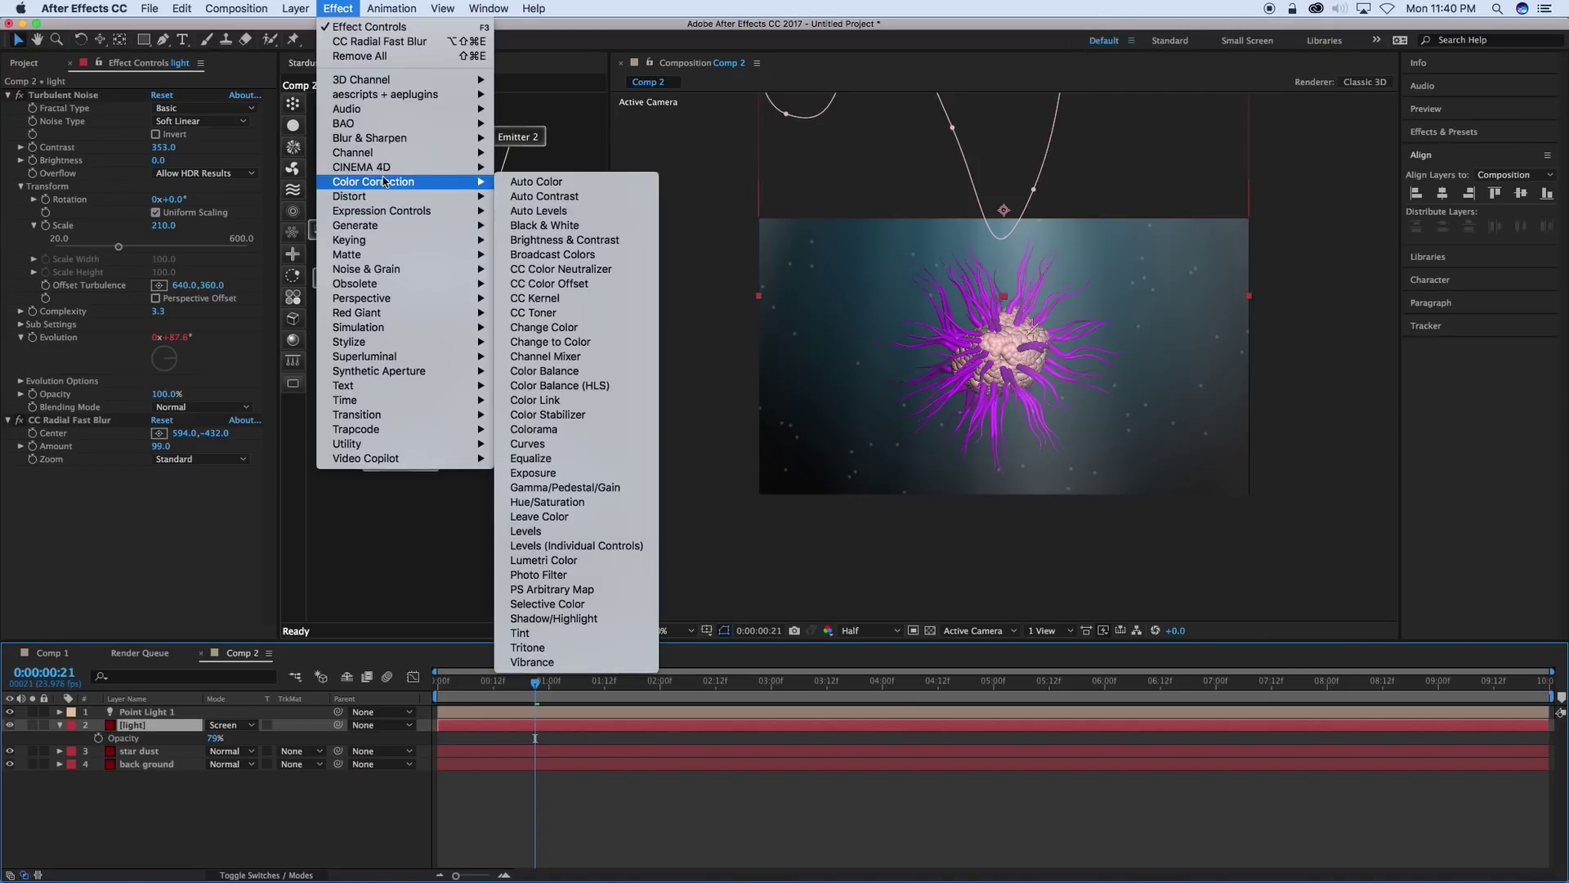
pyautogui.click(596, 444)
pyautogui.moveTo(55, 564); pyautogui.dragTo(71, 574)
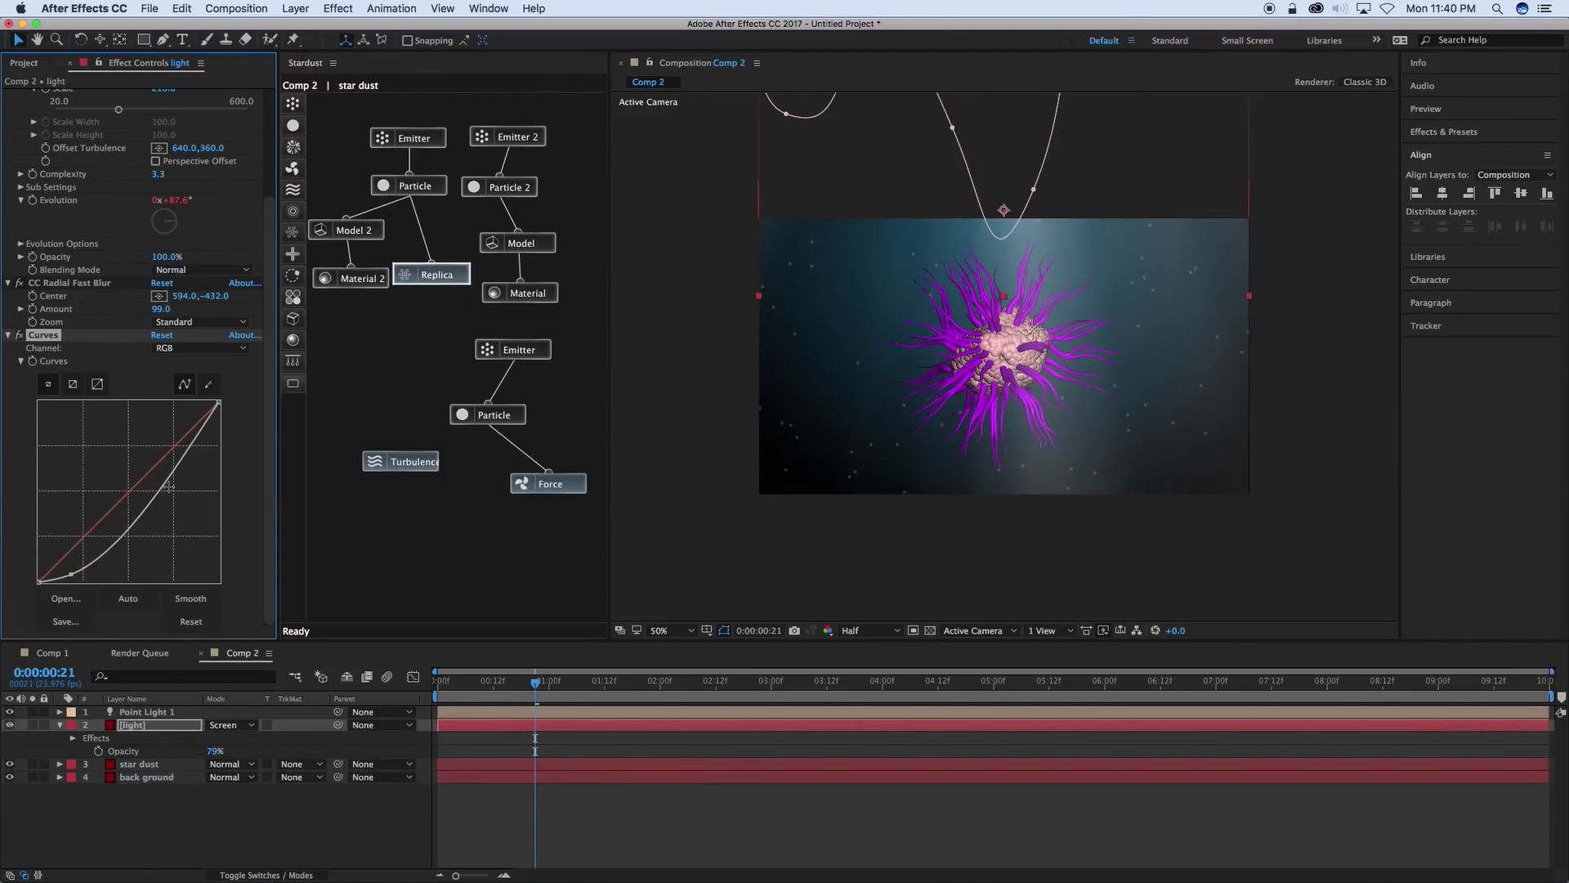
pyautogui.moveTo(168, 486); pyautogui.dragTo(163, 454)
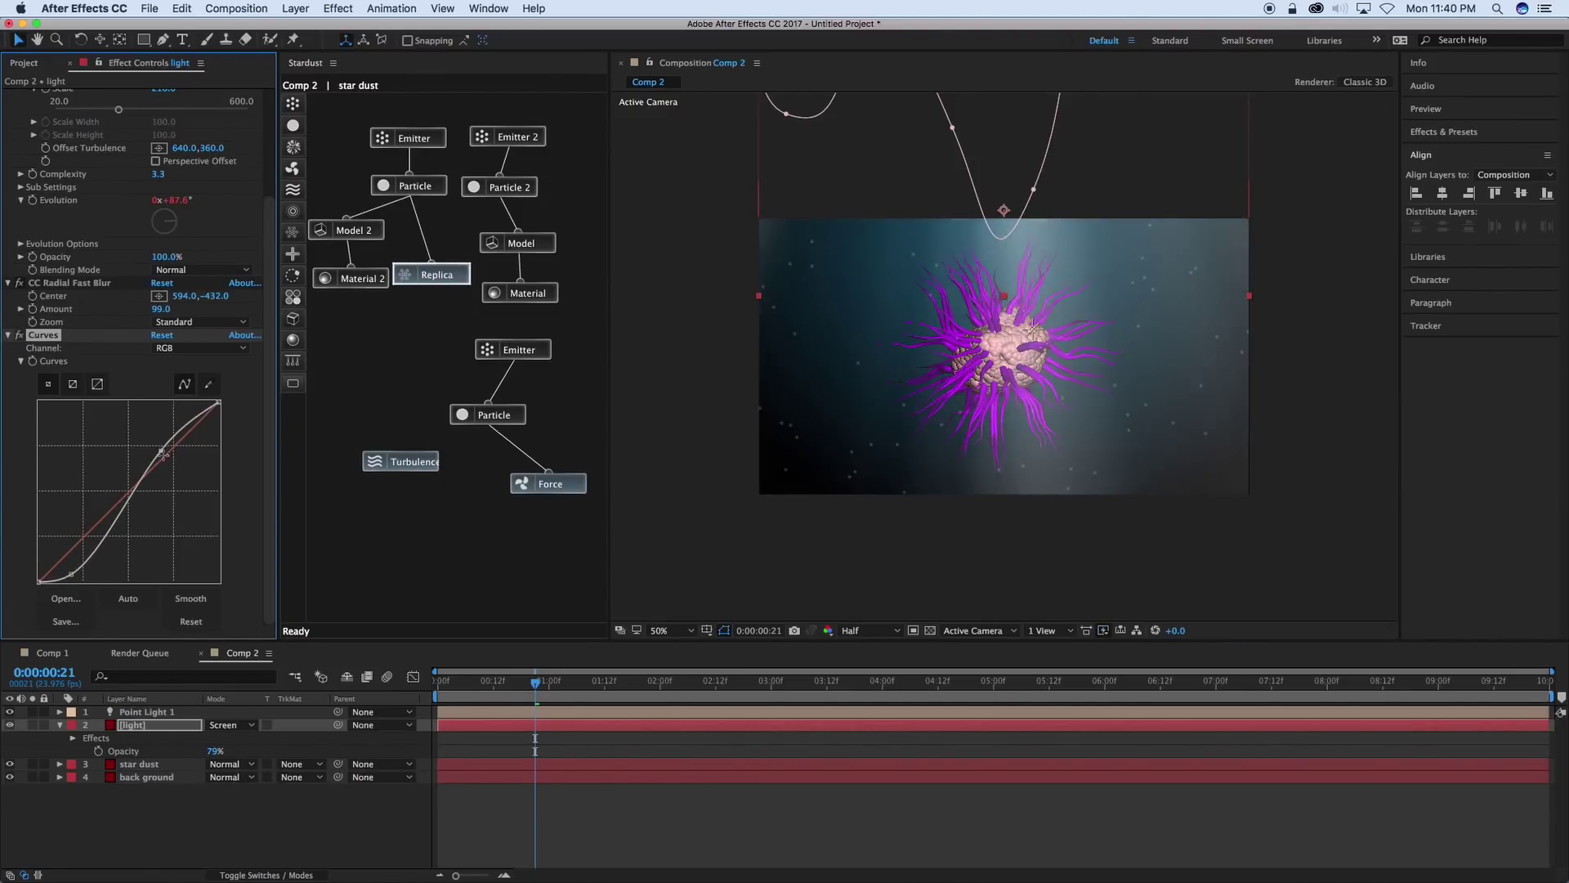
# Select the star dust layer and collapse all of its effect settings.
pyautogui.click(155, 765)
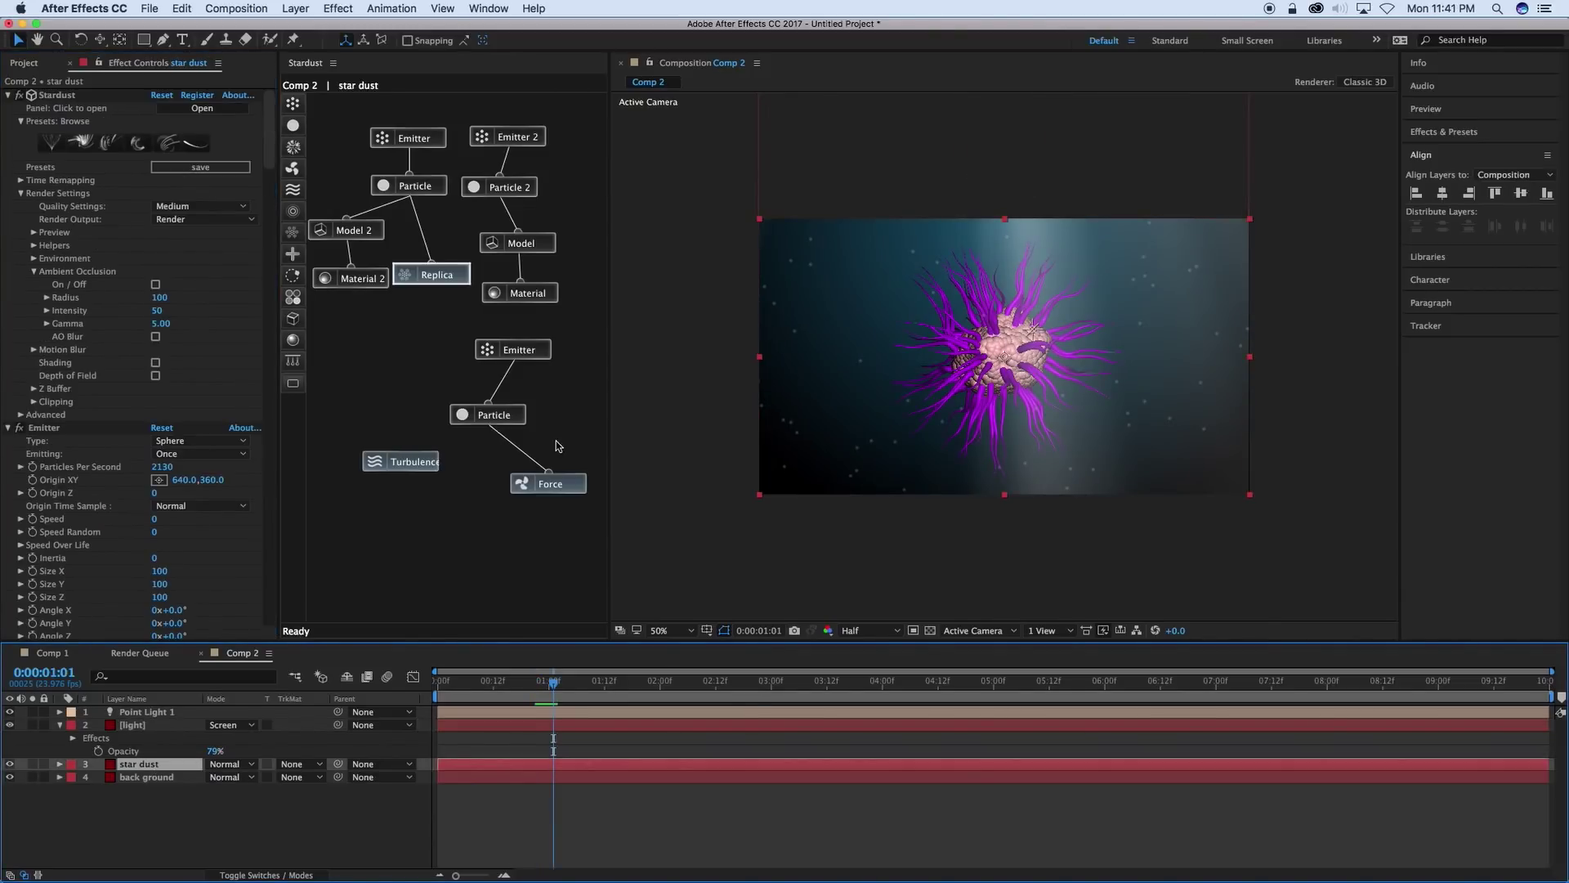
pyautogui.click(8, 95)
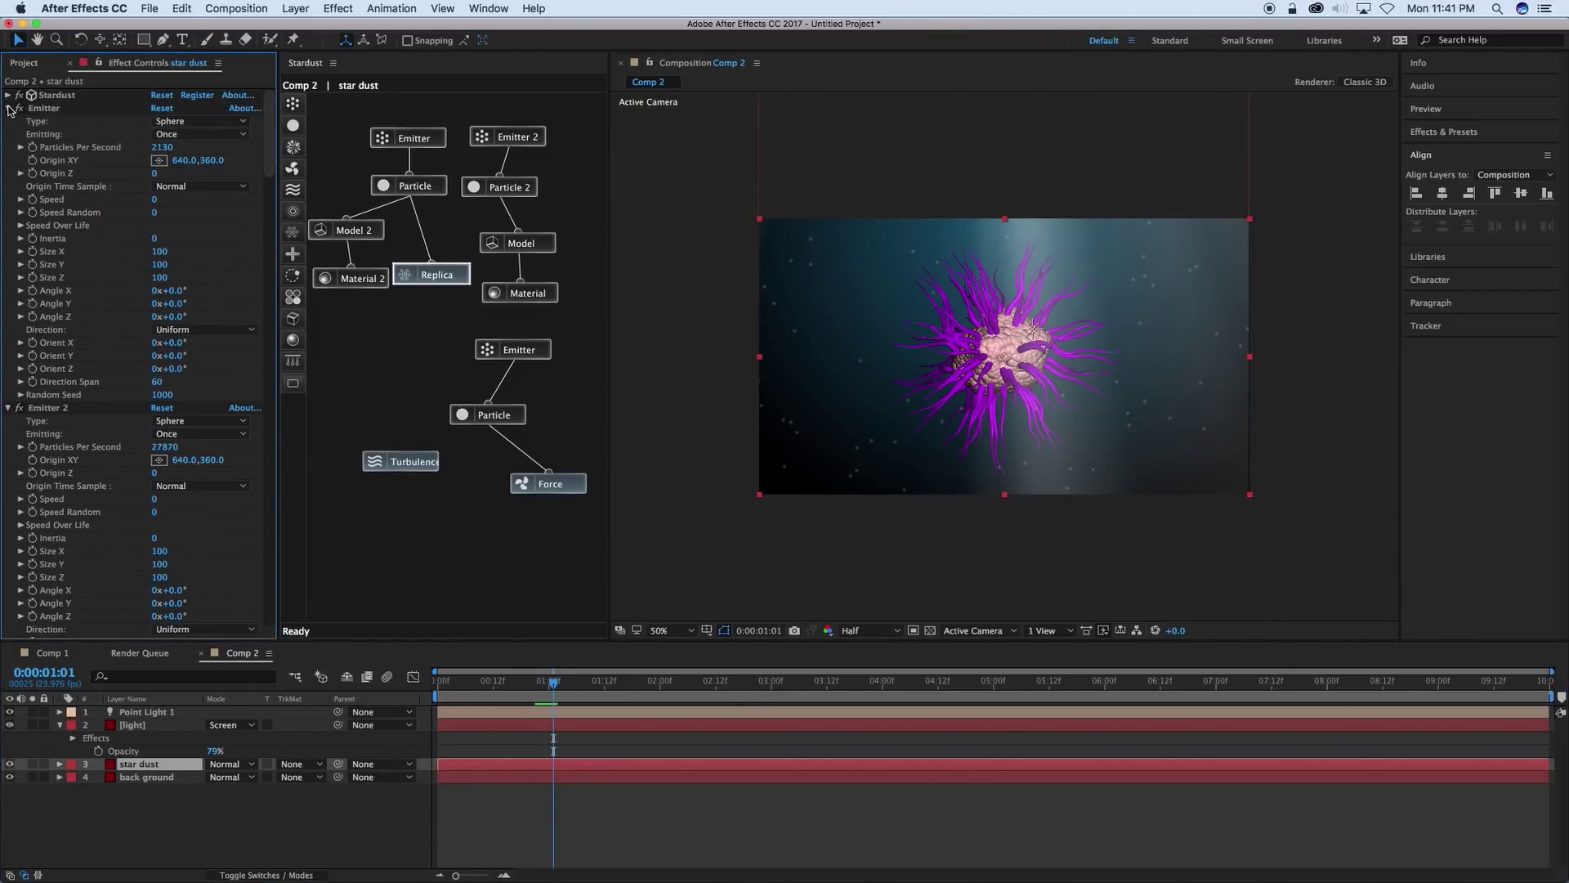
pyautogui.click(9, 108)
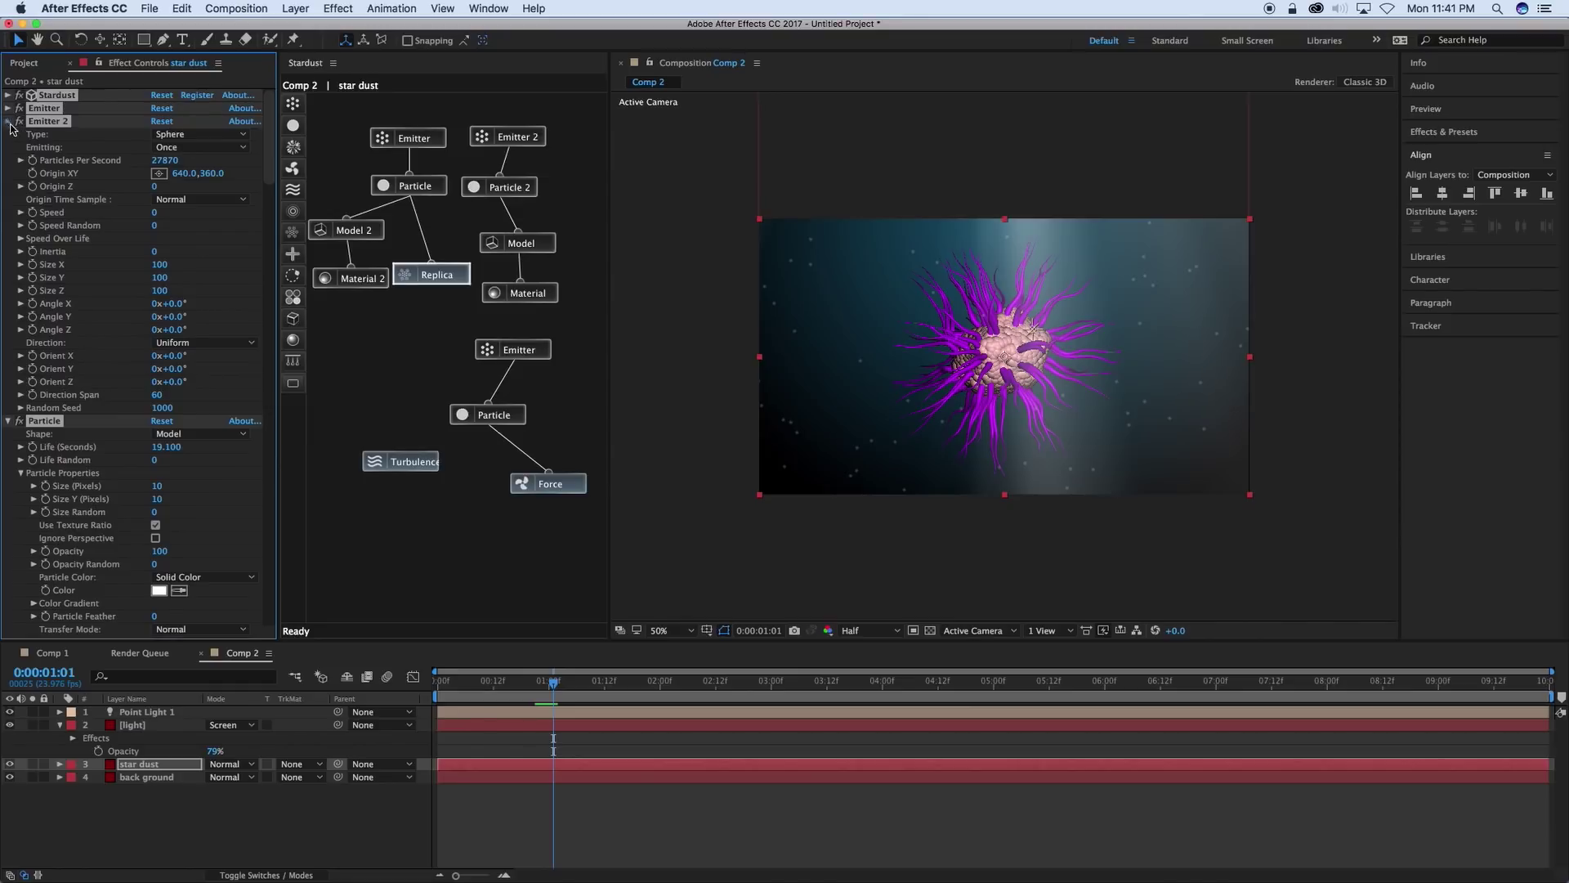
pyautogui.click(9, 122)
pyautogui.click(96, 125)
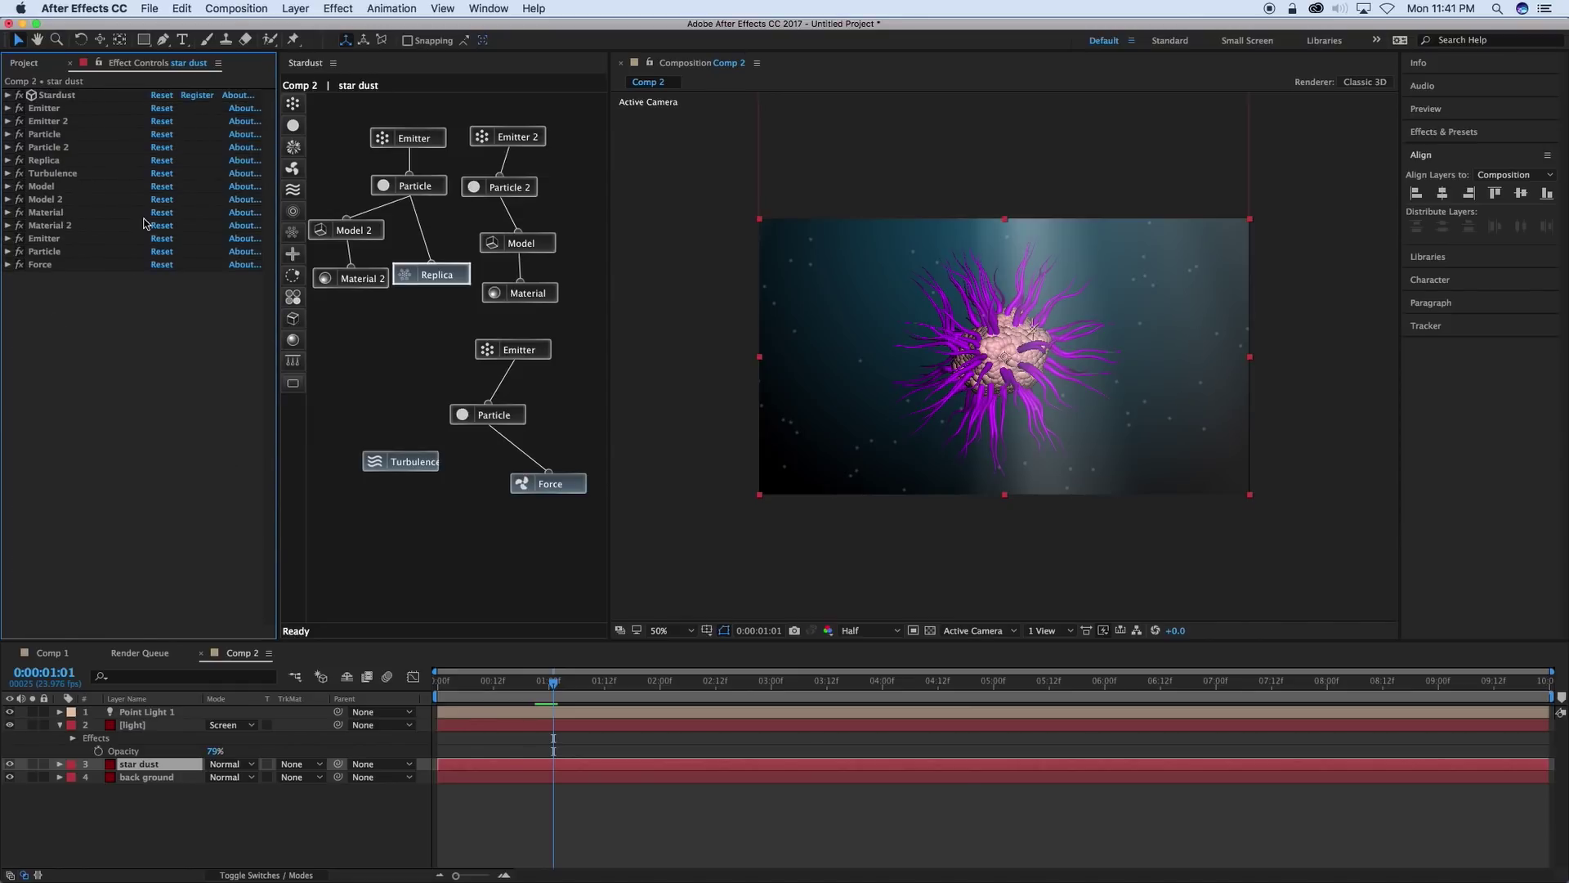
# Apply Curves to the star dust layer and pull the RGB curve down to darken the flower's shadows and midtones.
pyautogui.click(338, 8)
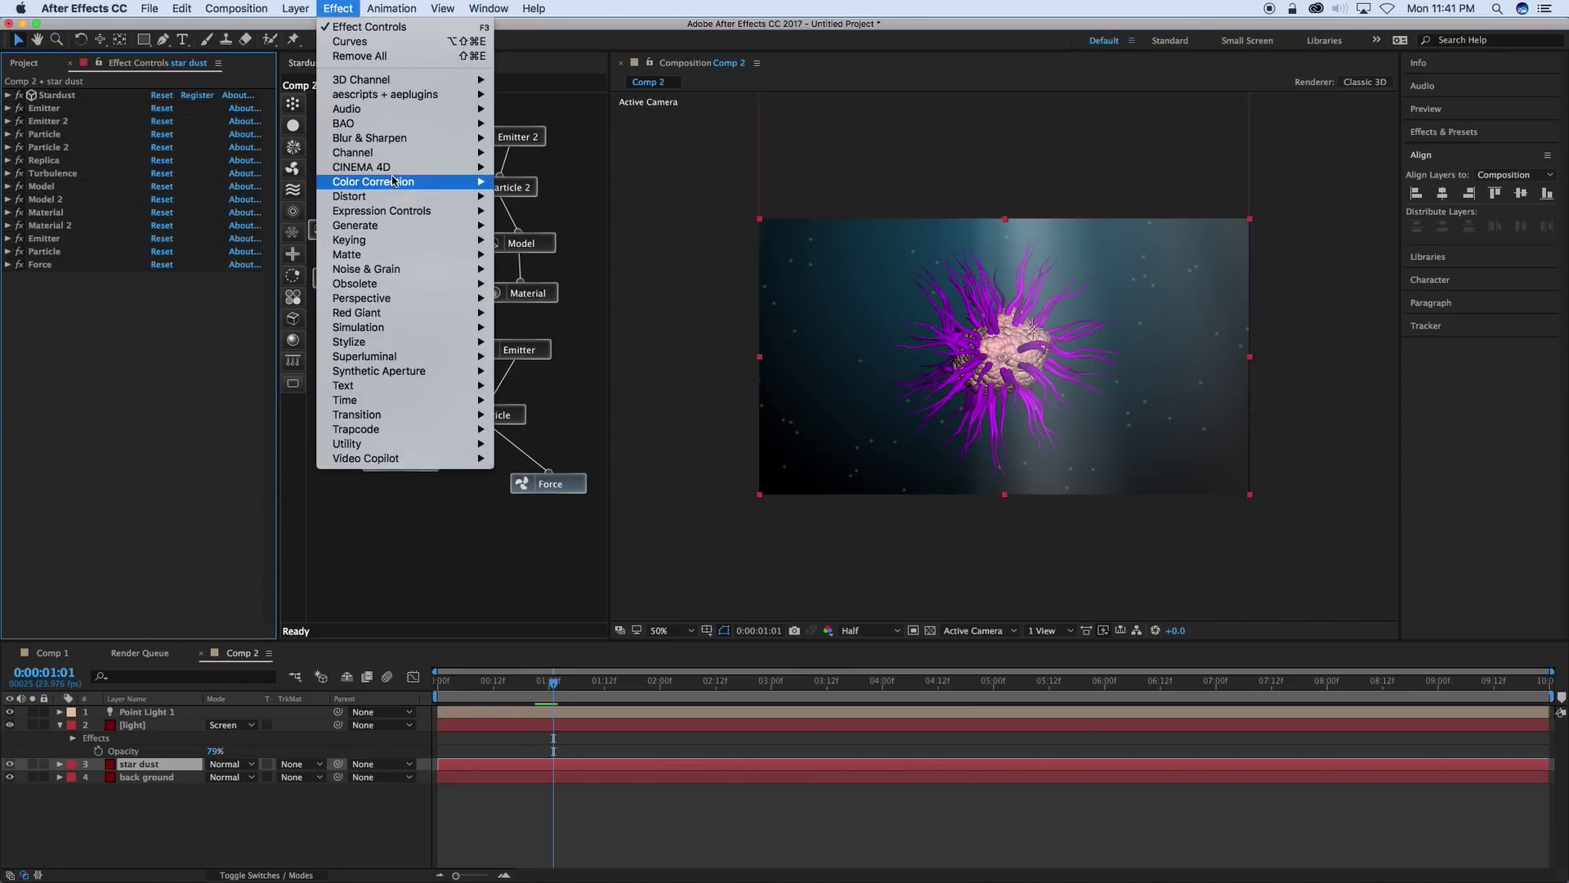
pyautogui.moveTo(393, 181)
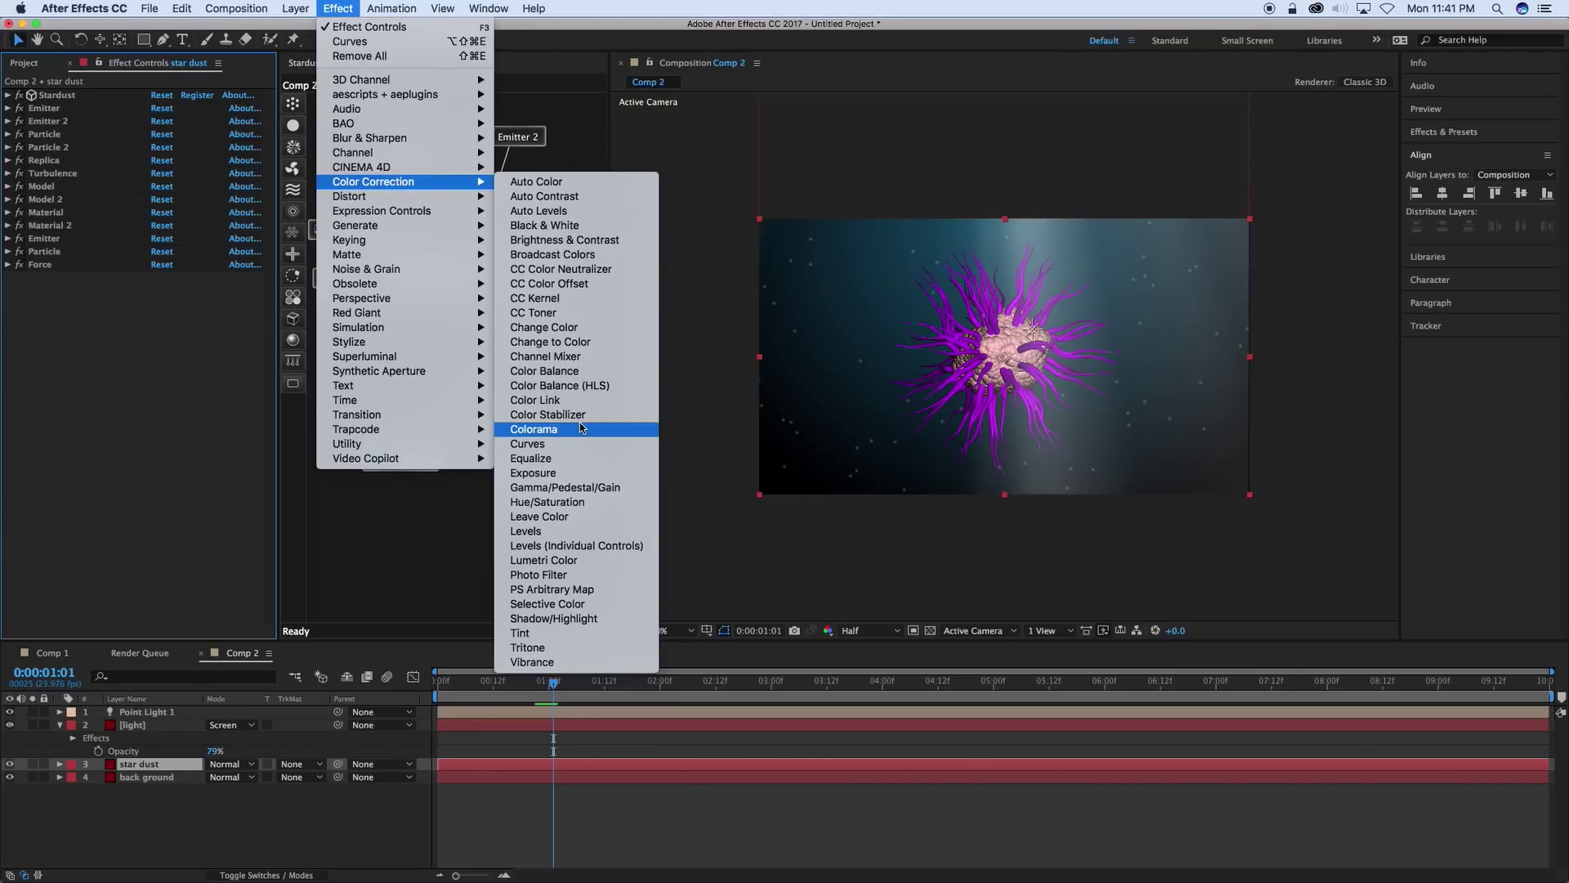
pyautogui.click(527, 444)
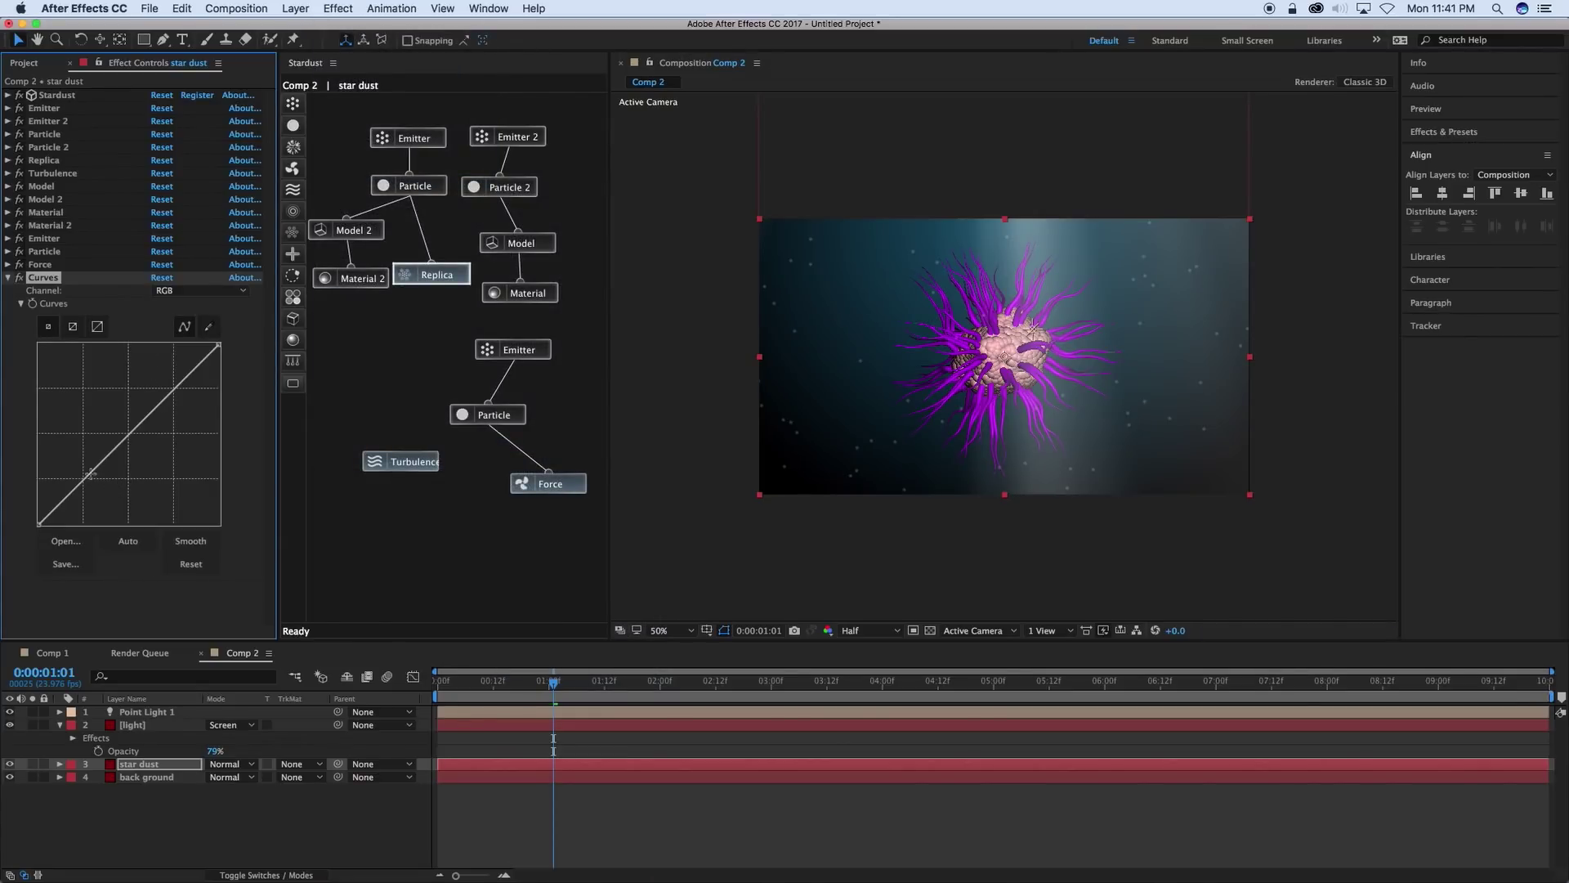
pyautogui.moveTo(91, 473); pyautogui.dragTo(105, 485)
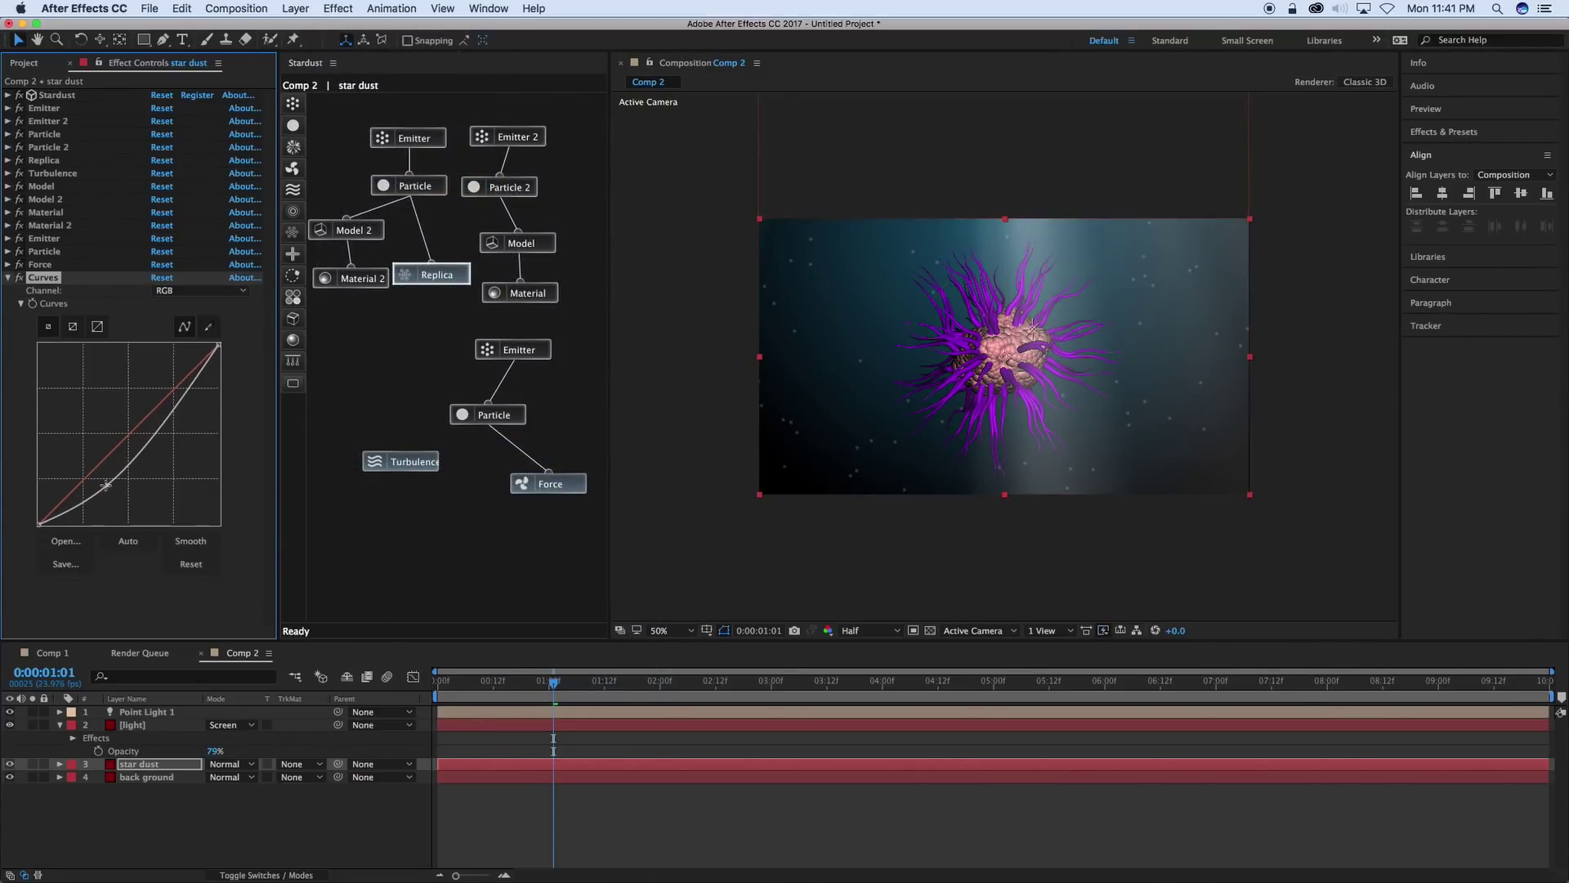
pyautogui.moveTo(152, 439); pyautogui.dragTo(123, 496)
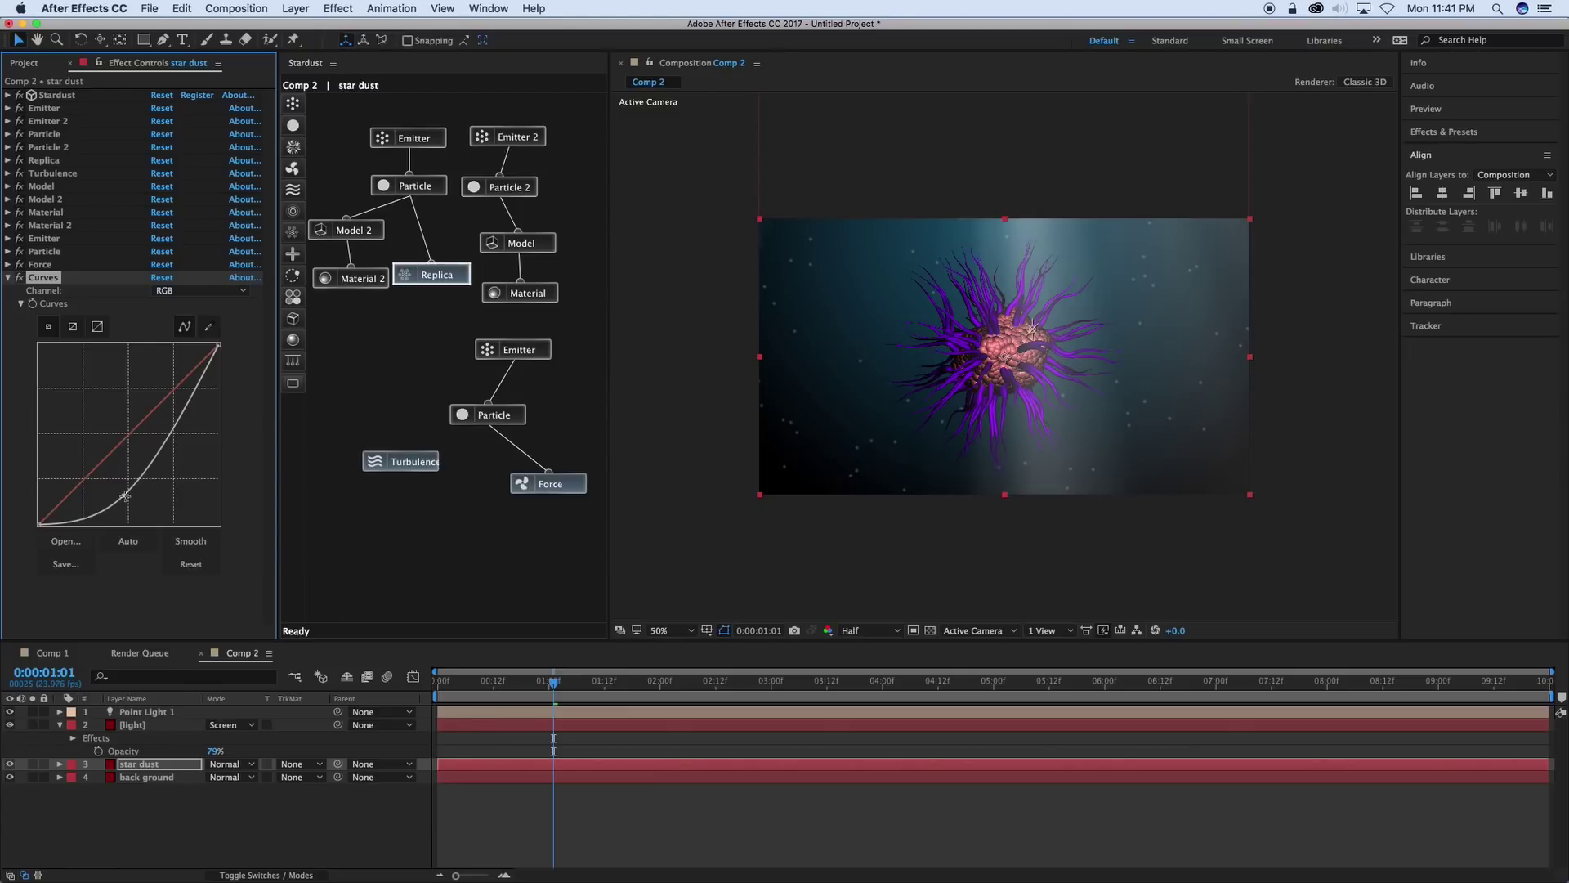
# Create an adjustment layer and place it directly above the light layer, with the light layer's properties collapsed.
pyautogui.click(301, 9)
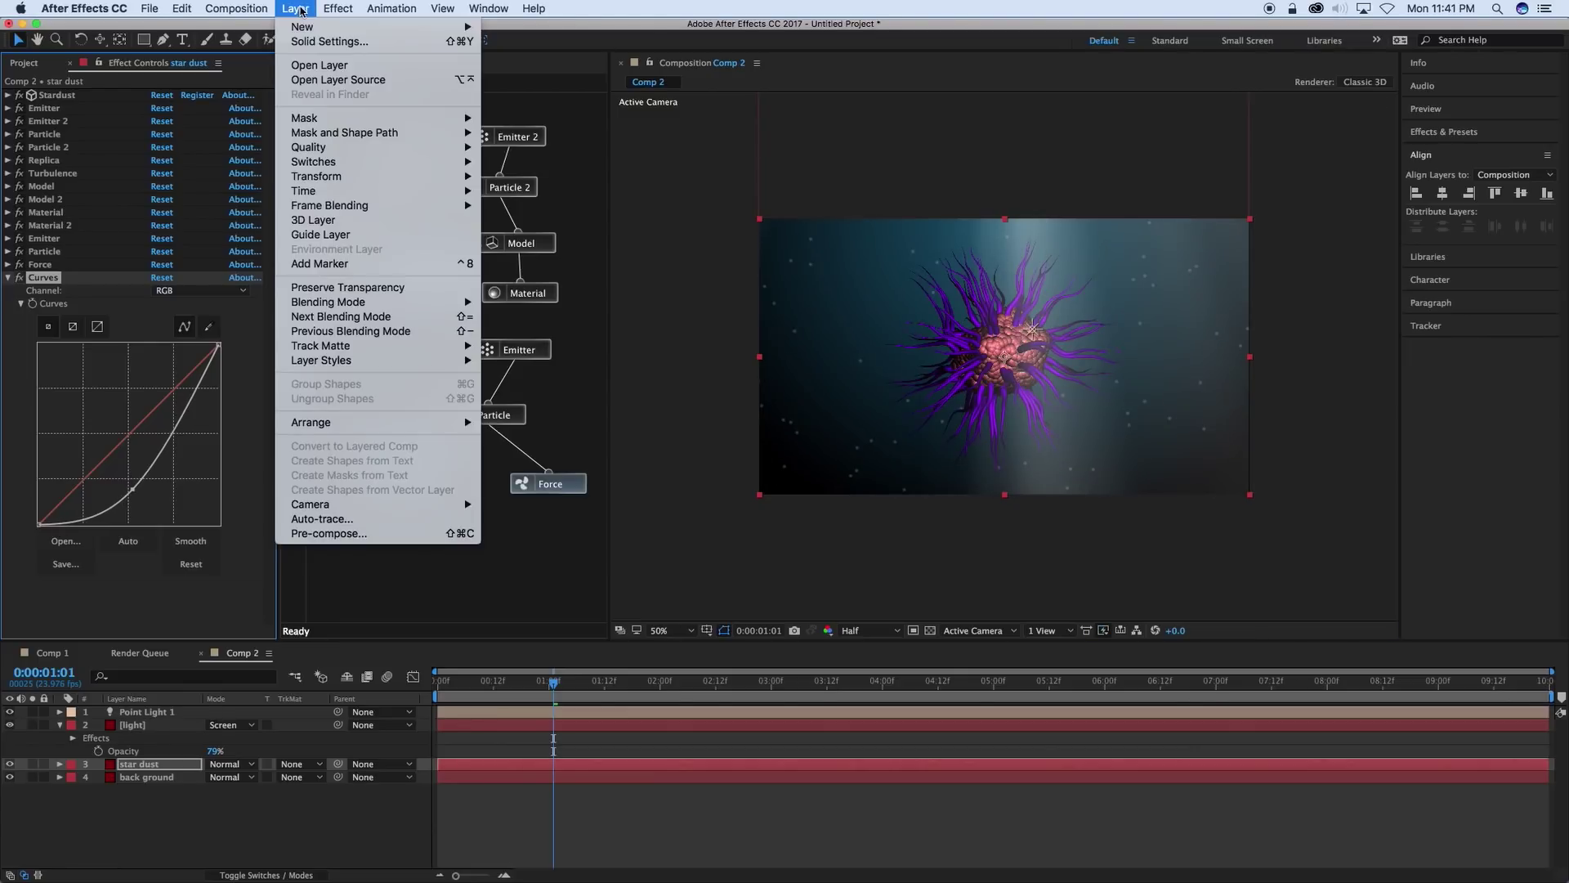
pyautogui.moveTo(313, 27)
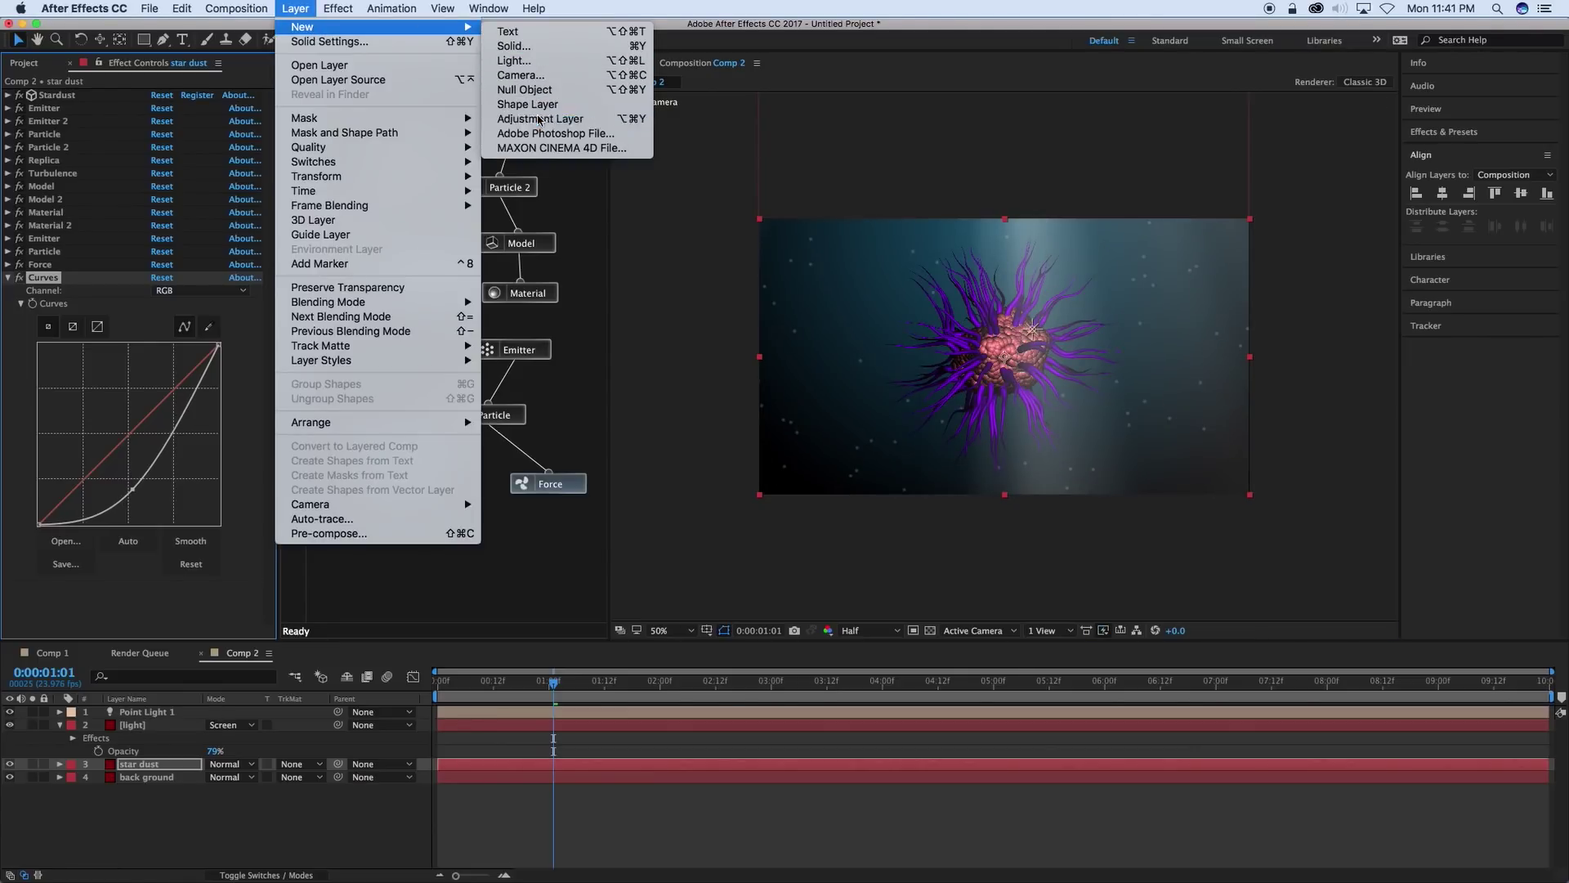
pyautogui.click(539, 120)
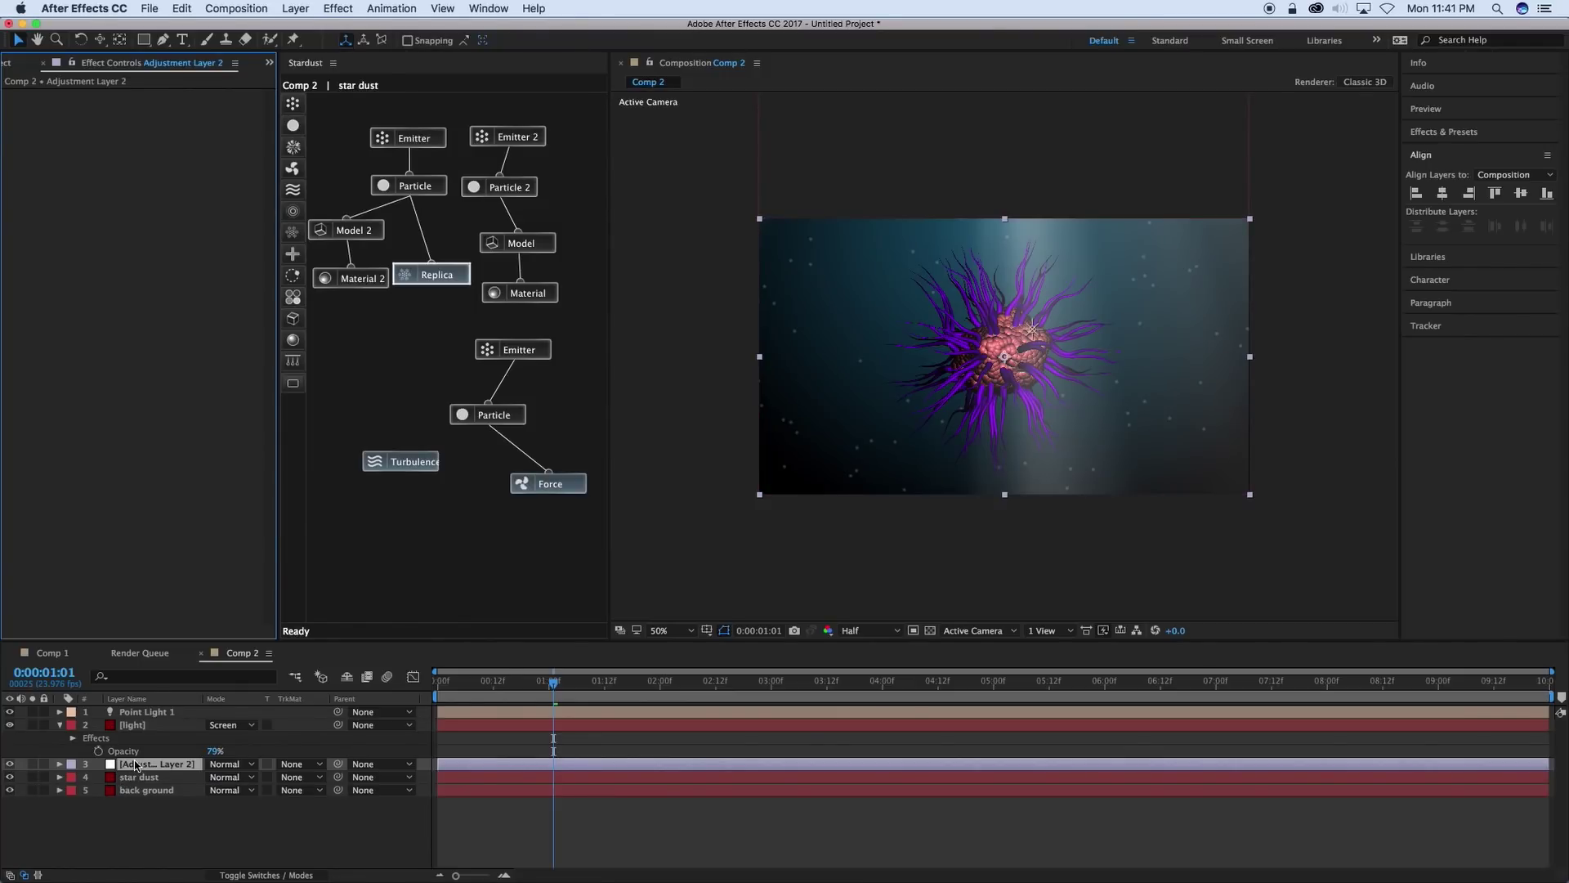
pyautogui.click(60, 727)
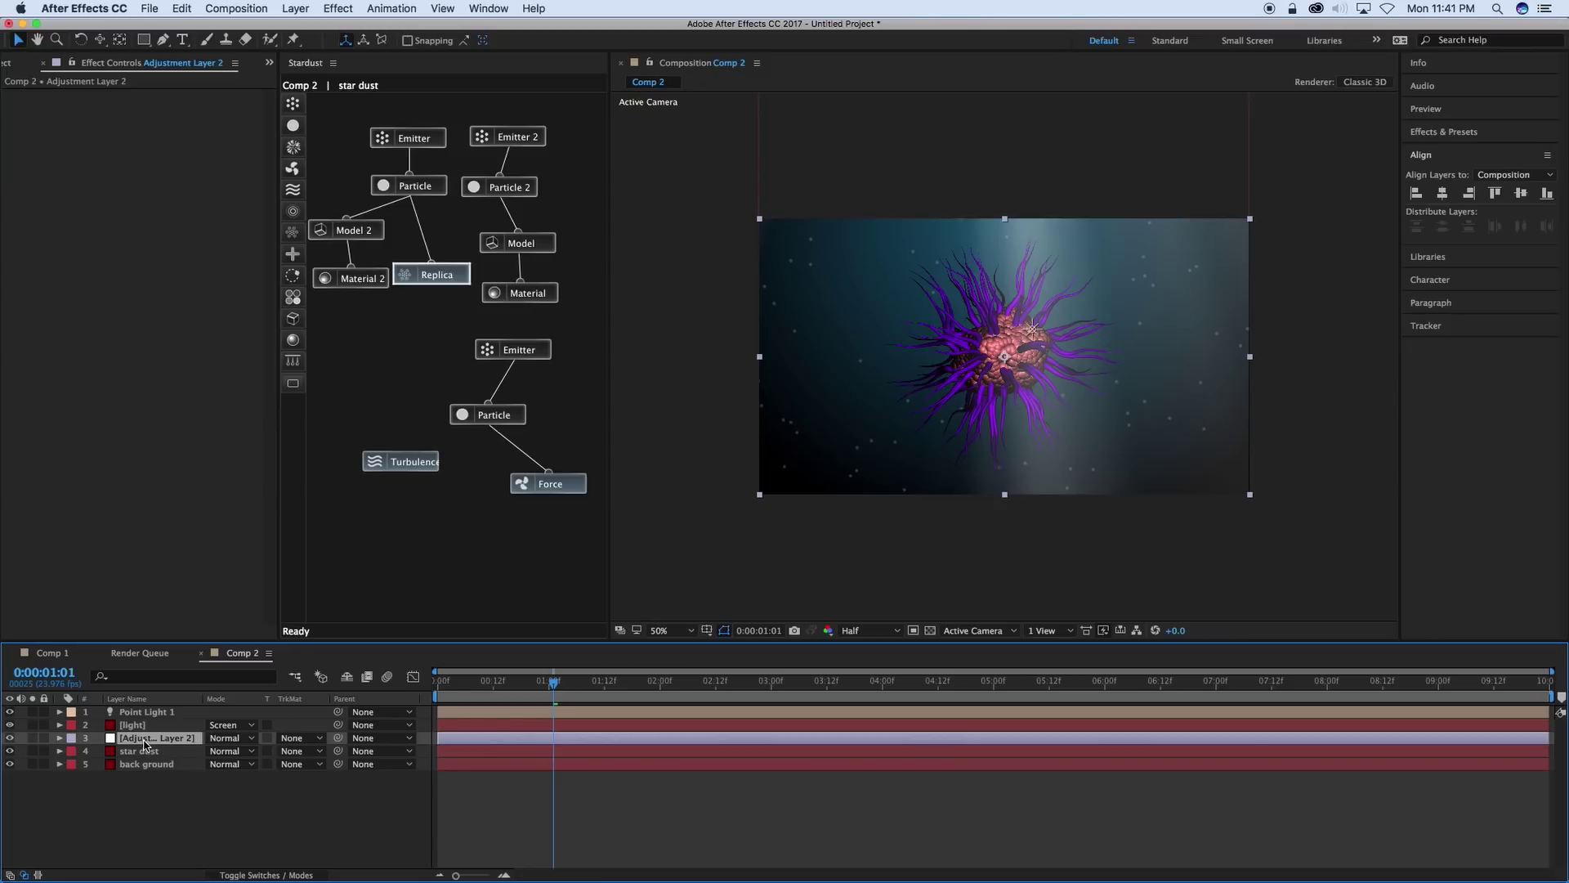
pyautogui.moveTo(146, 742); pyautogui.dragTo(145, 725)
# Apply the Gaussian Blur effect to the new adjustment layer.
pyautogui.click(352, 12)
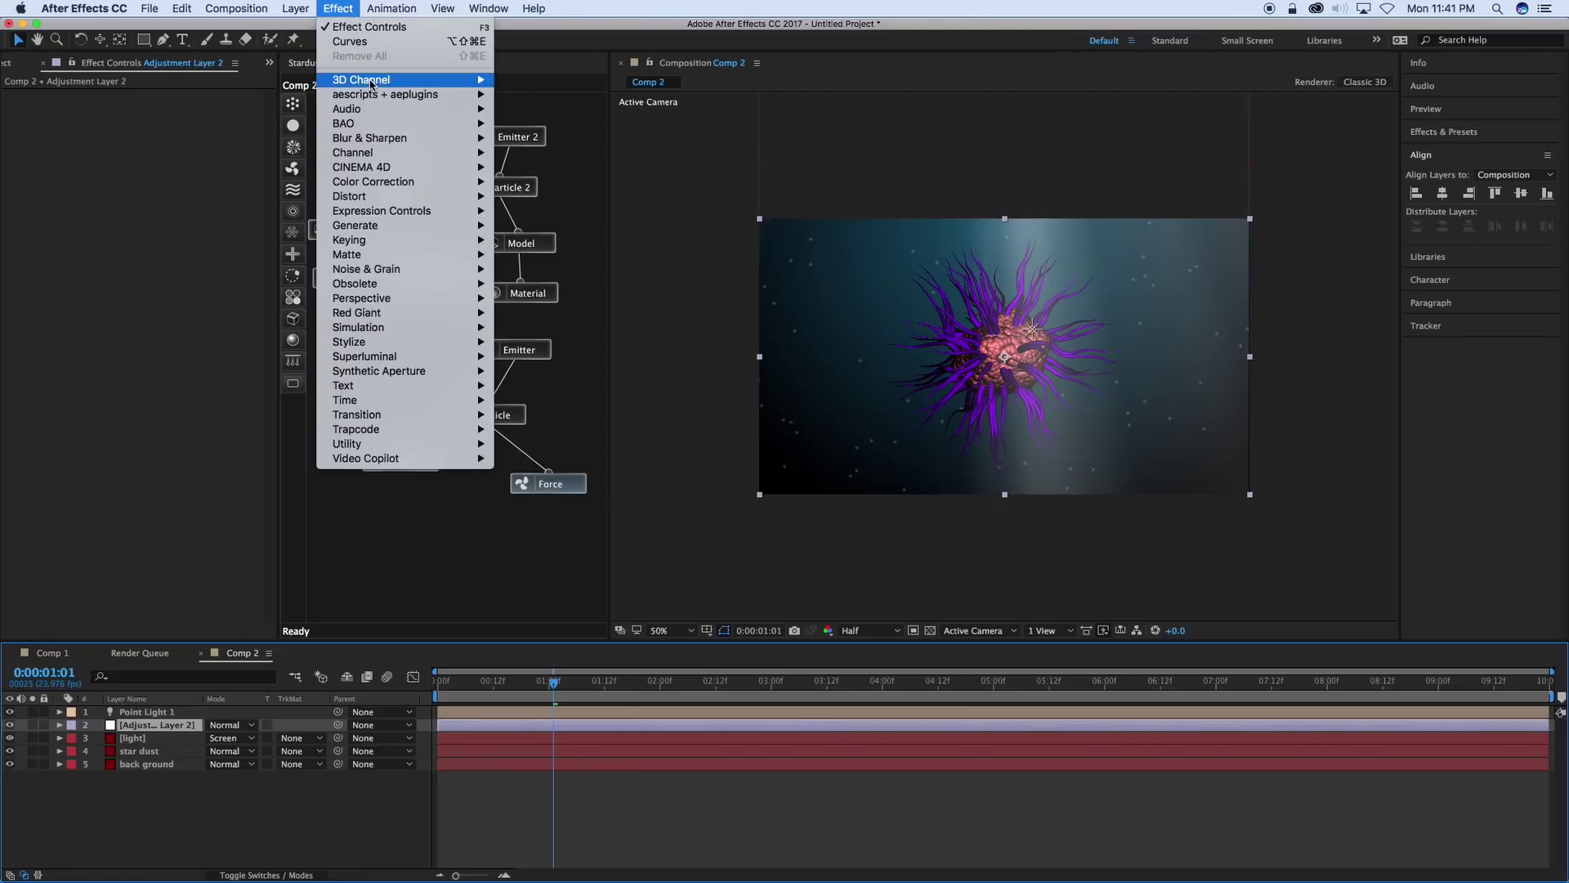
pyautogui.moveTo(372, 83)
pyautogui.moveTo(360, 138)
pyautogui.click(548, 295)
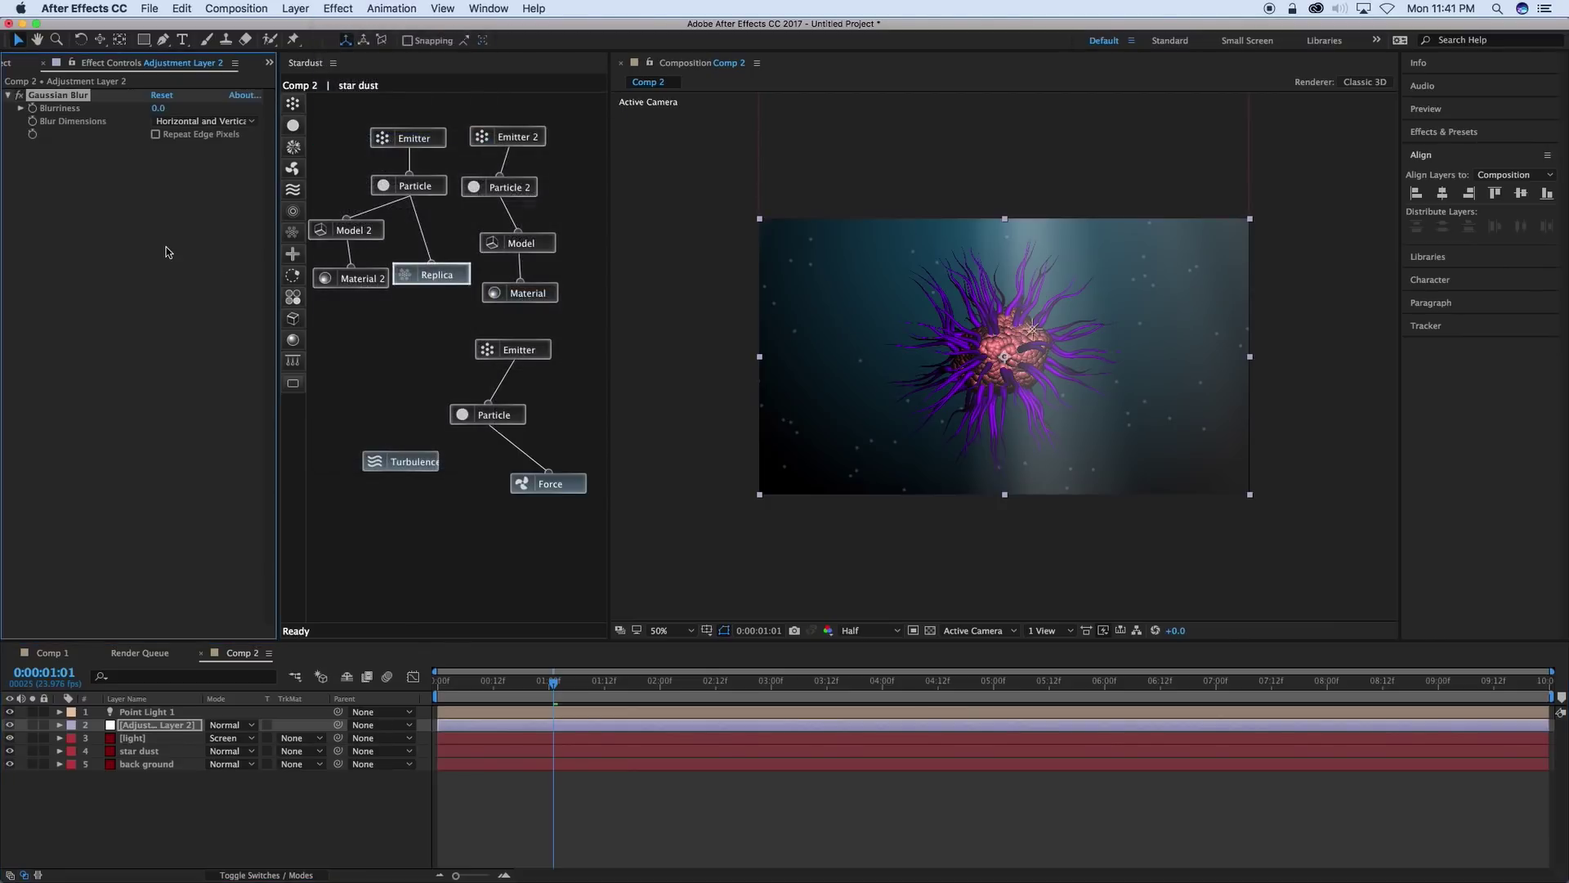
# Set the Gaussian Blur's blurriness to 16.2 with Repeat Edge Pixels enabled and lower the adjustment layer's opacity to 49%.
pyautogui.moveTo(157, 108); pyautogui.dragTo(204, 112)
pyautogui.click(155, 134)
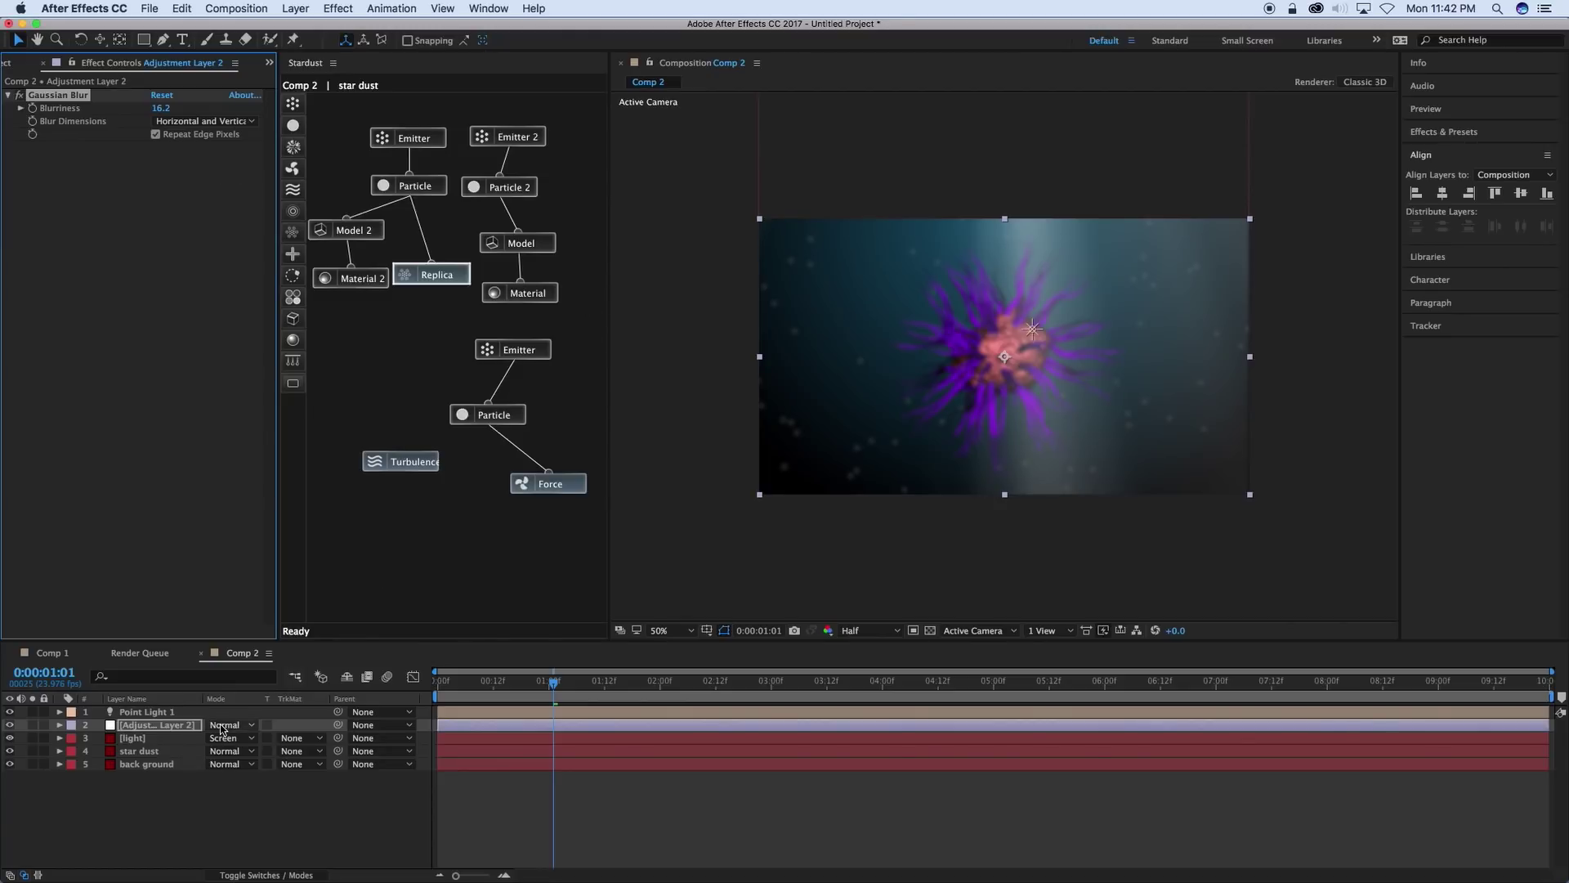
pyautogui.press('t')
pyautogui.moveTo(219, 742); pyautogui.dragTo(184, 741)
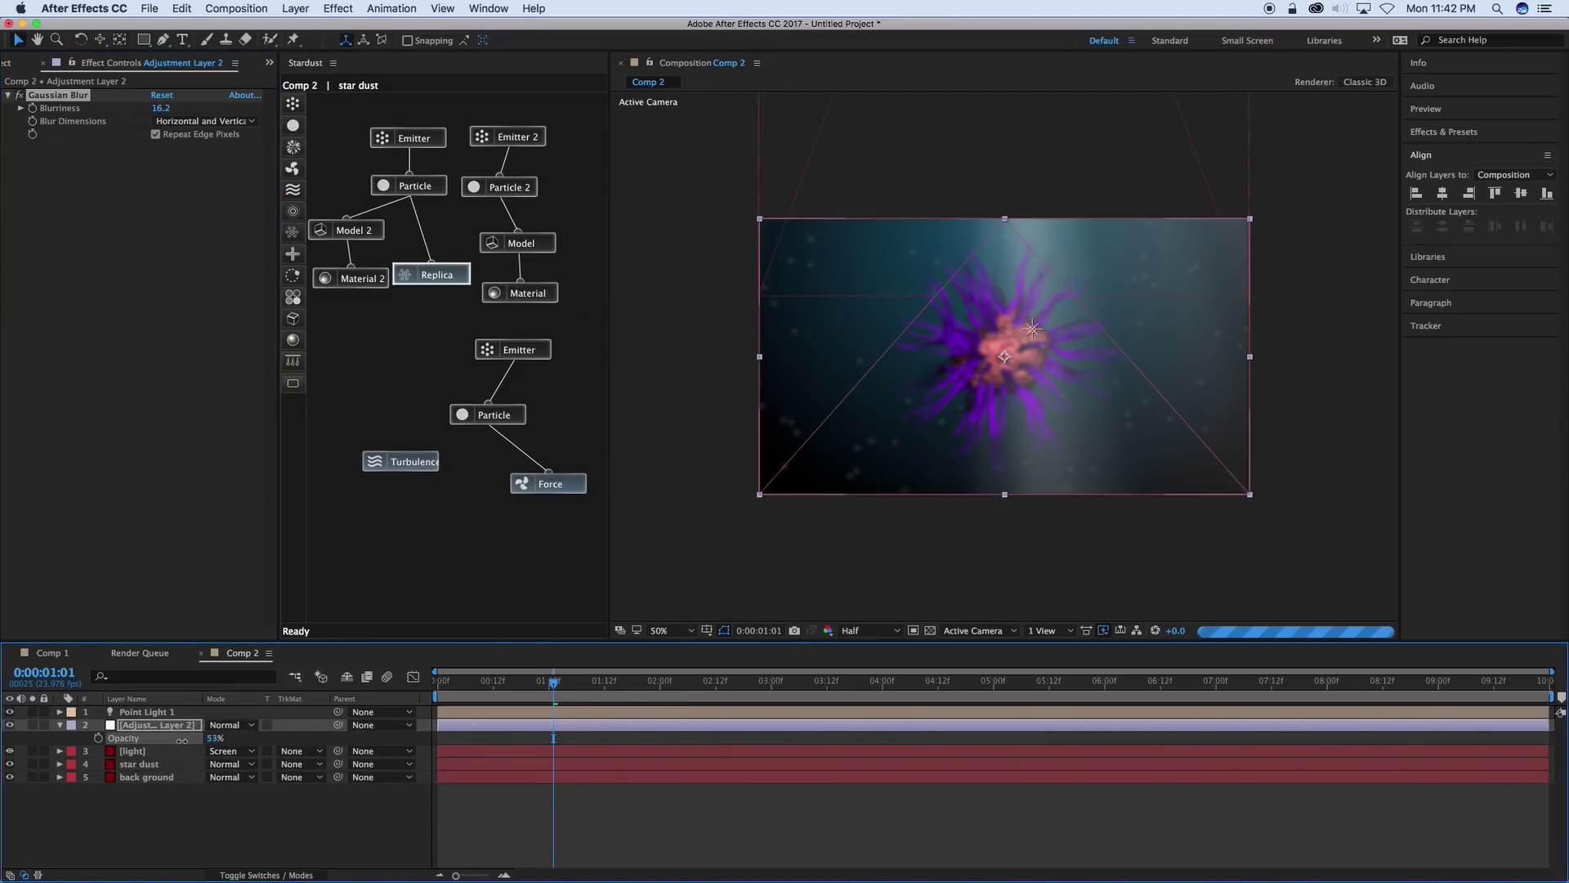
# Compare the flower at 100% magnification with the Gaussian Blur disabled and re-enabled.
pyautogui.press('.')
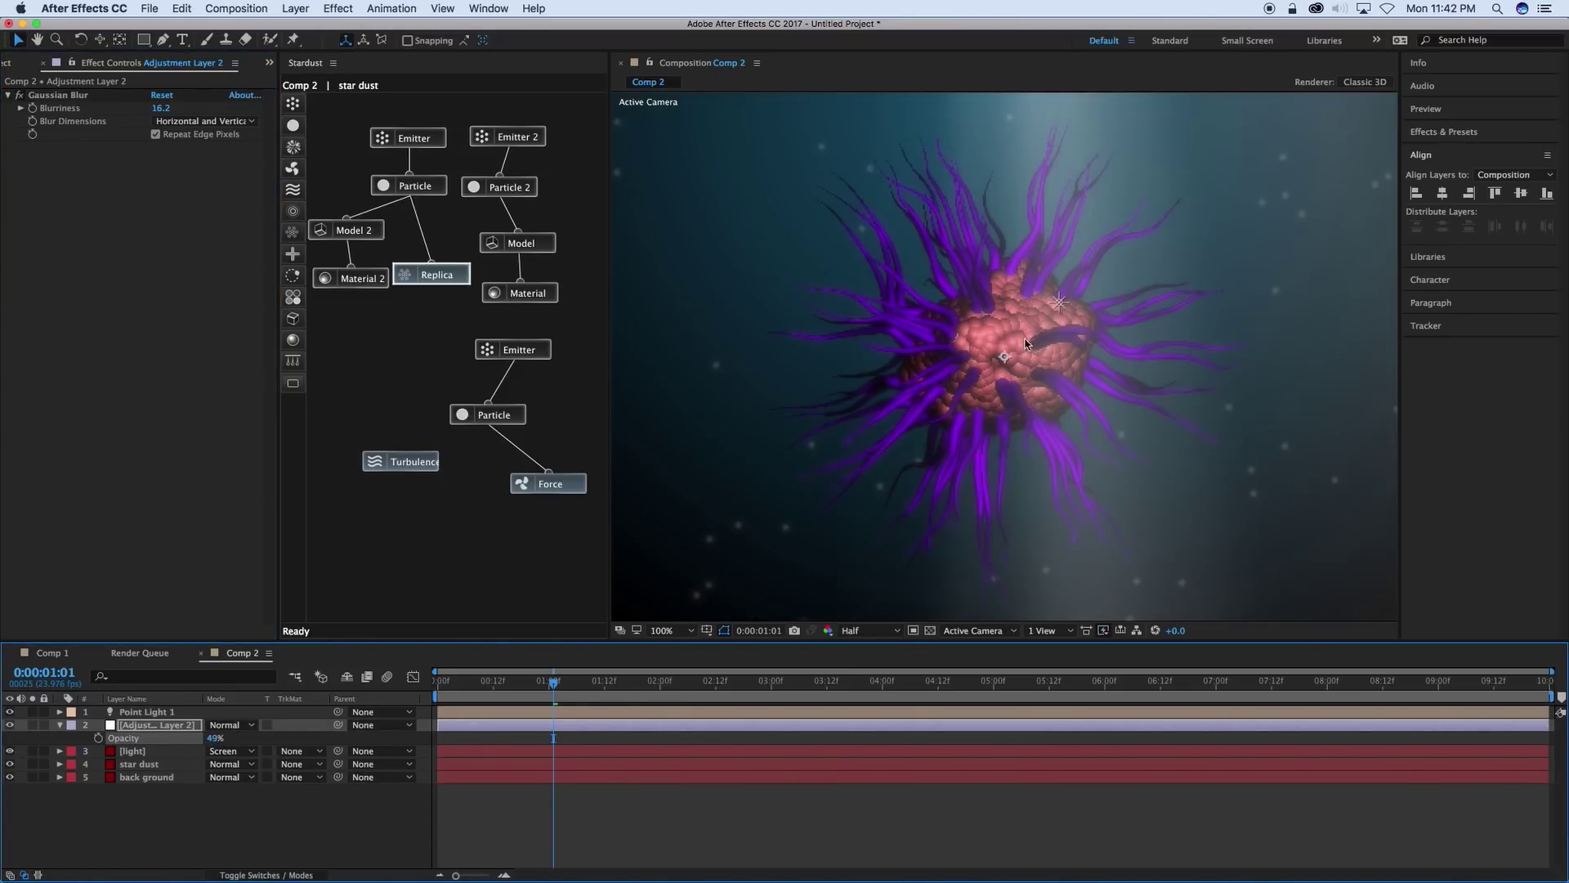
pyautogui.click(20, 96)
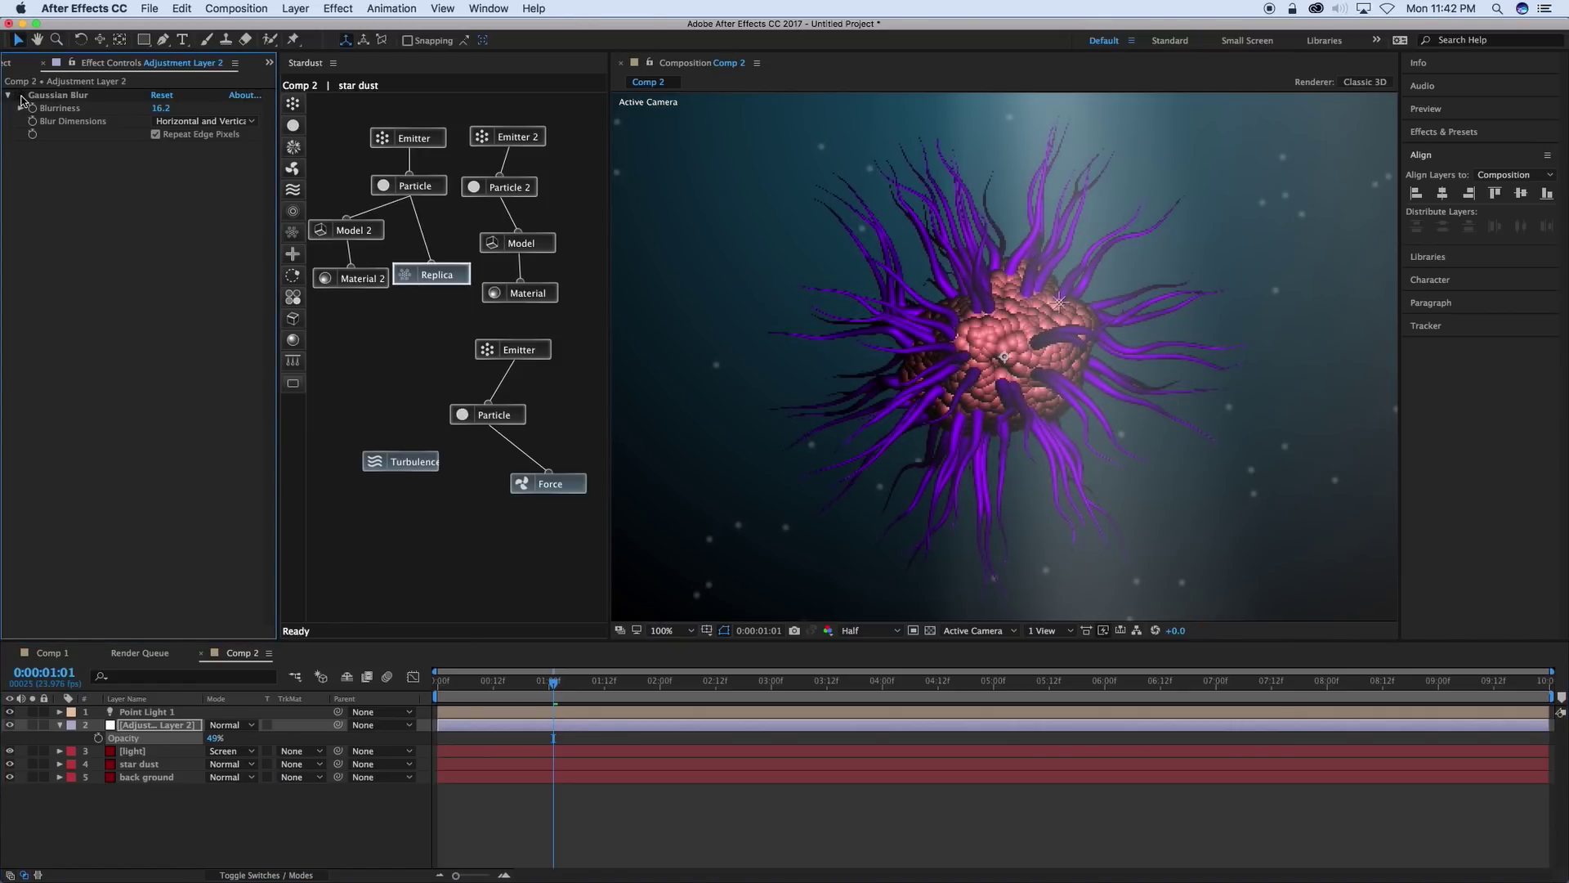
pyautogui.click(19, 96)
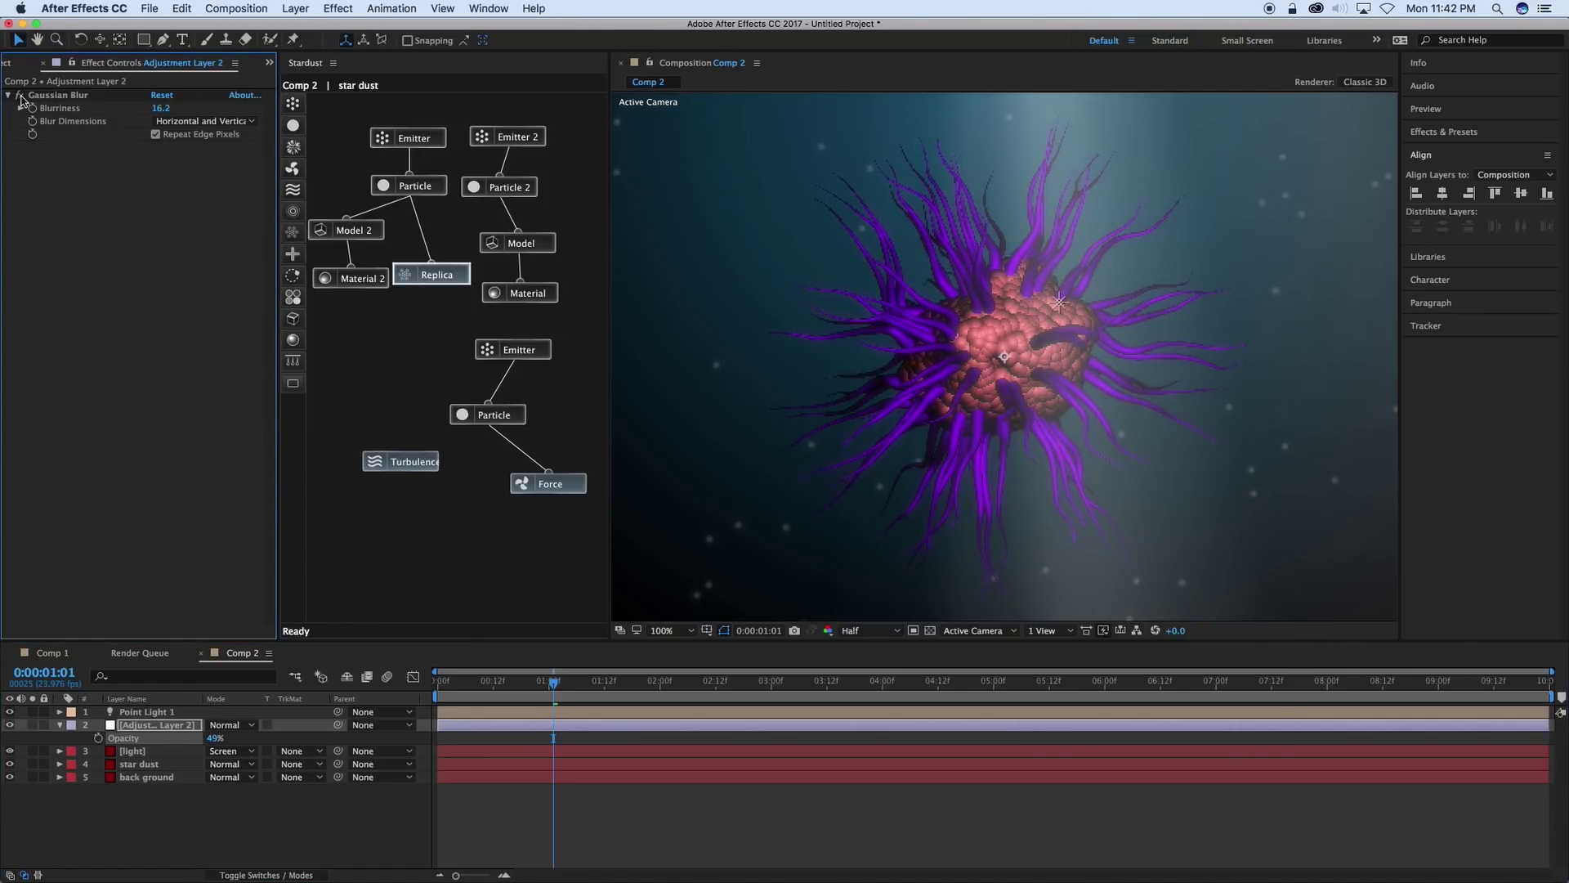
pyautogui.press(',')
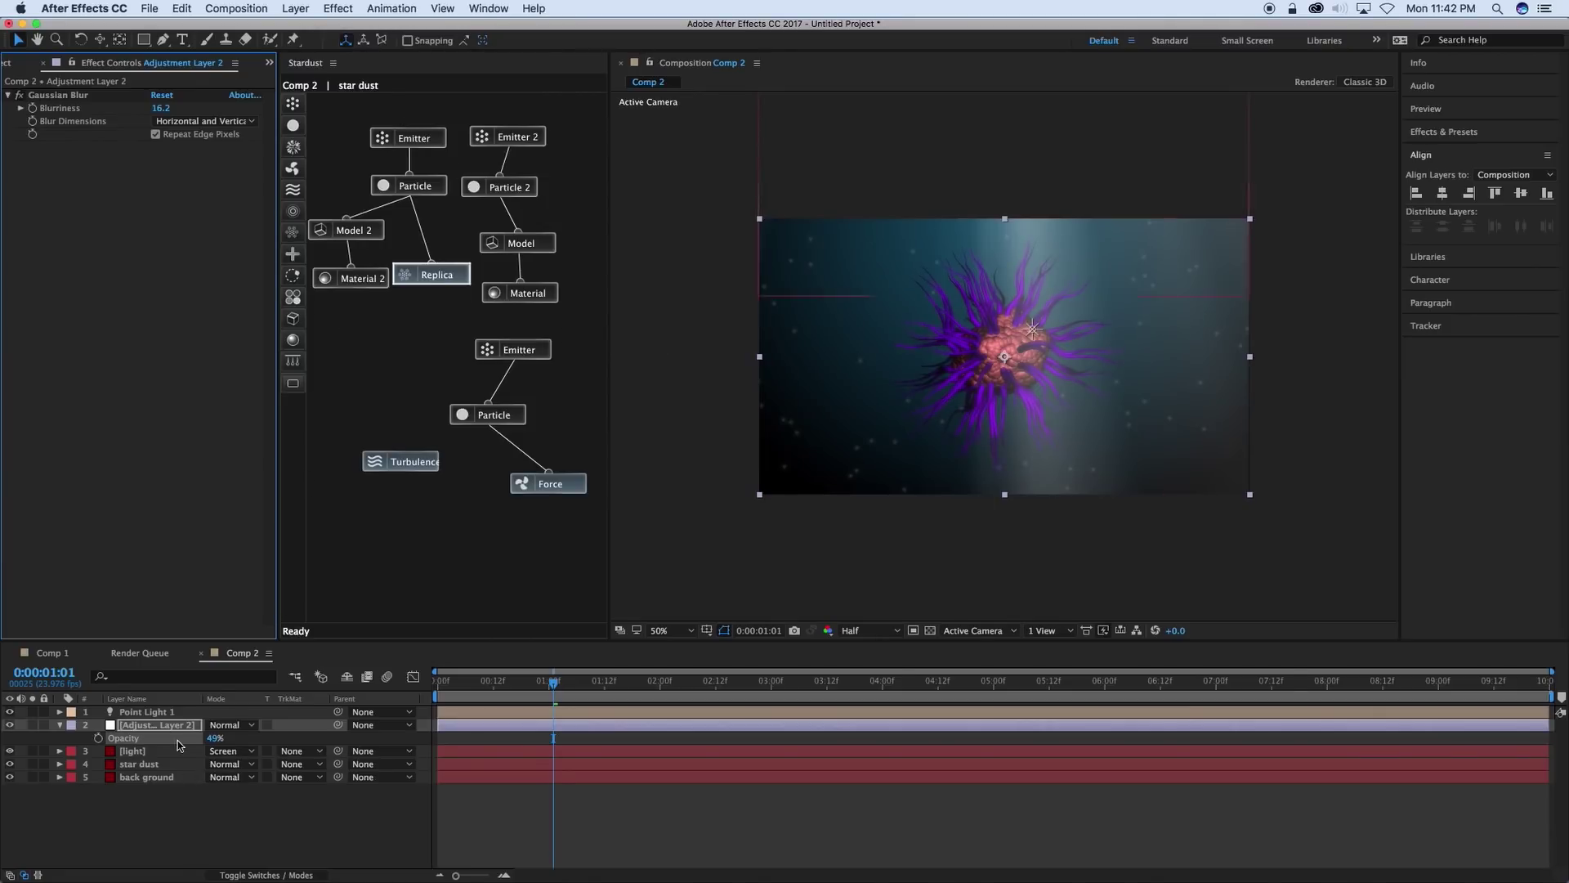
# Create another adjustment layer above all other layers and apply the Tint effect to it.
pyautogui.click(176, 821)
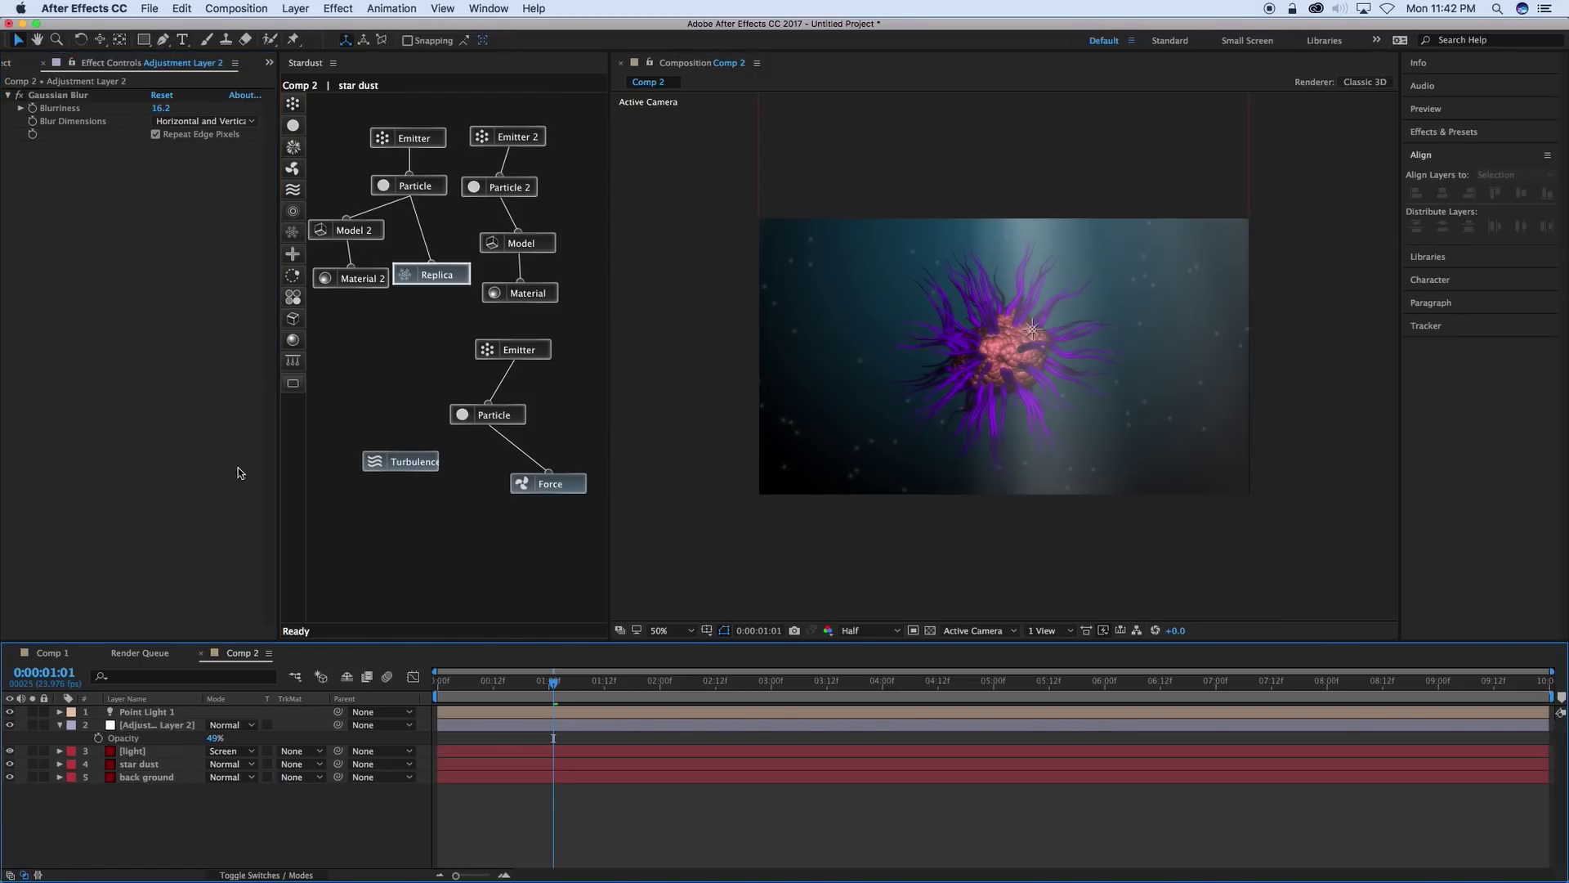
pyautogui.click(297, 9)
pyautogui.moveTo(327, 26)
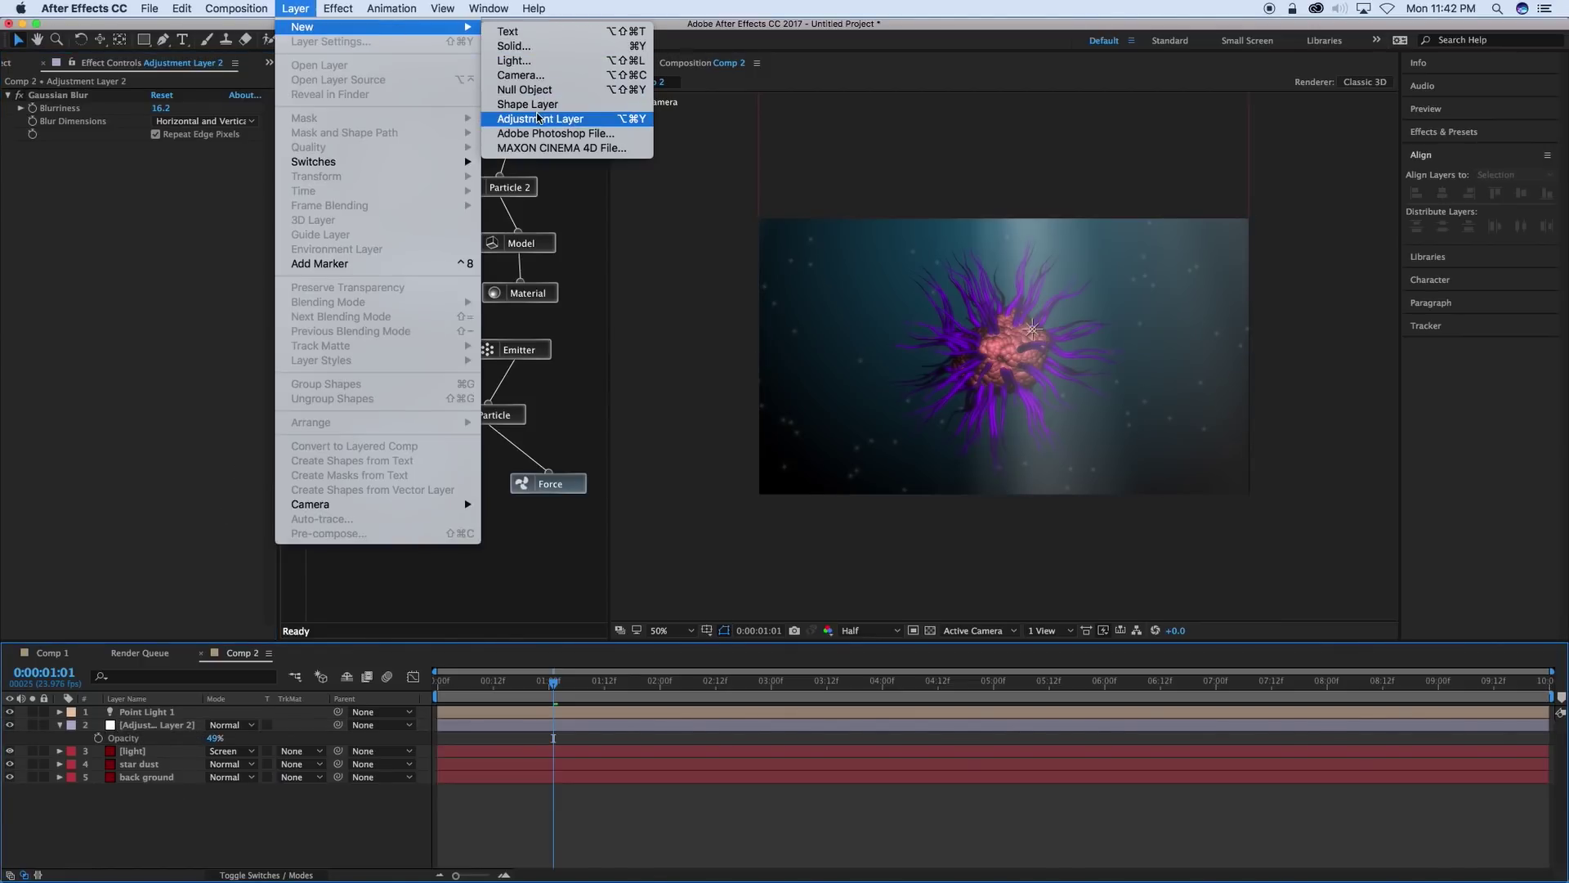
pyautogui.click(540, 119)
pyautogui.click(341, 9)
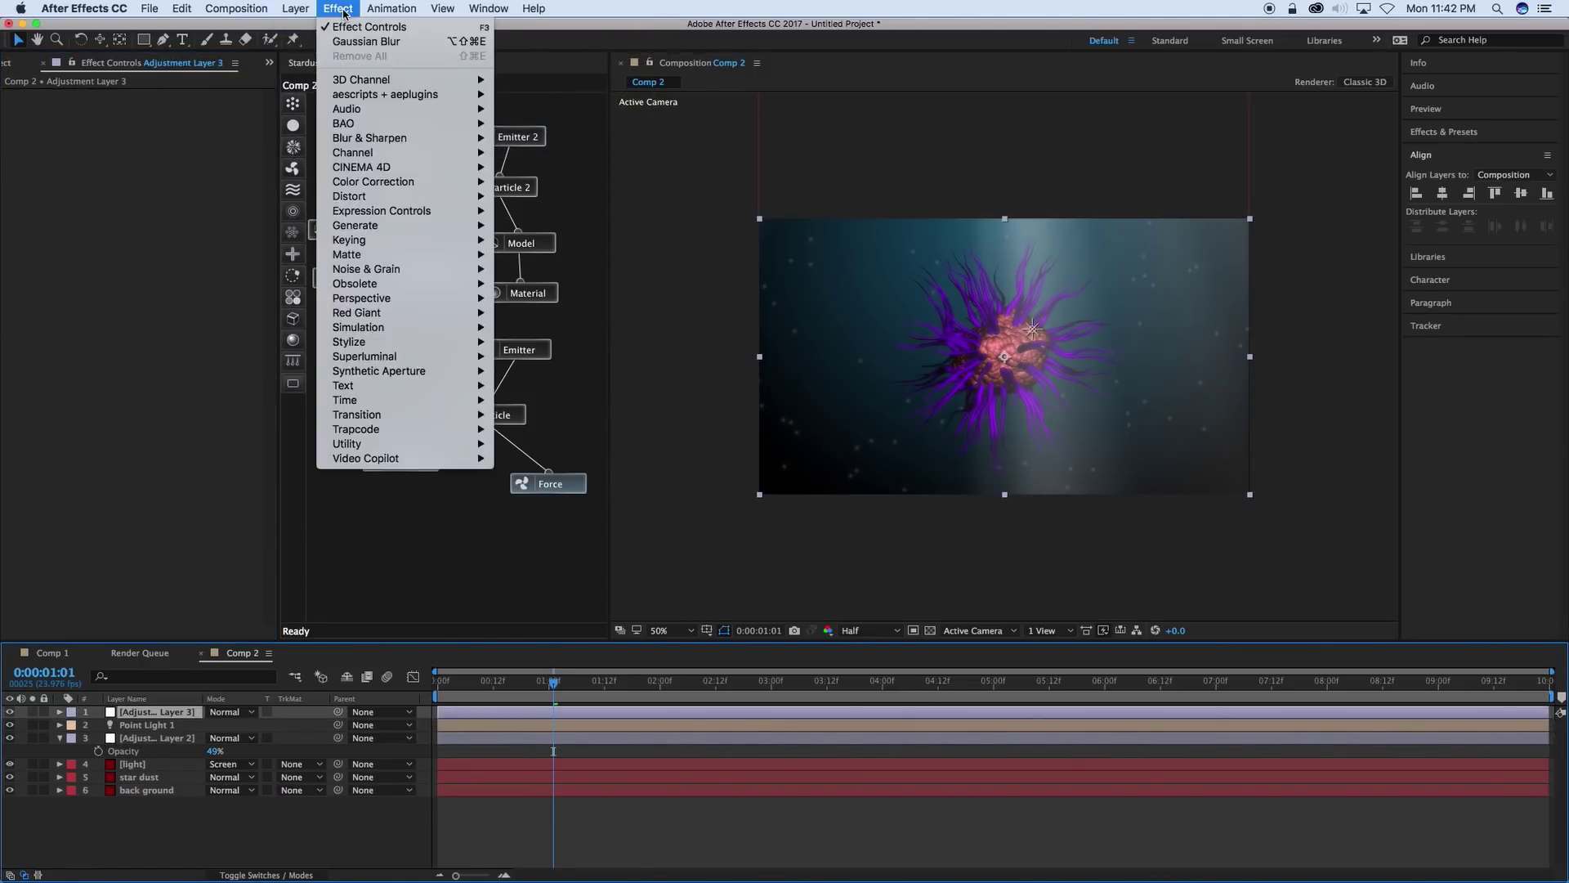
pyautogui.moveTo(378, 183)
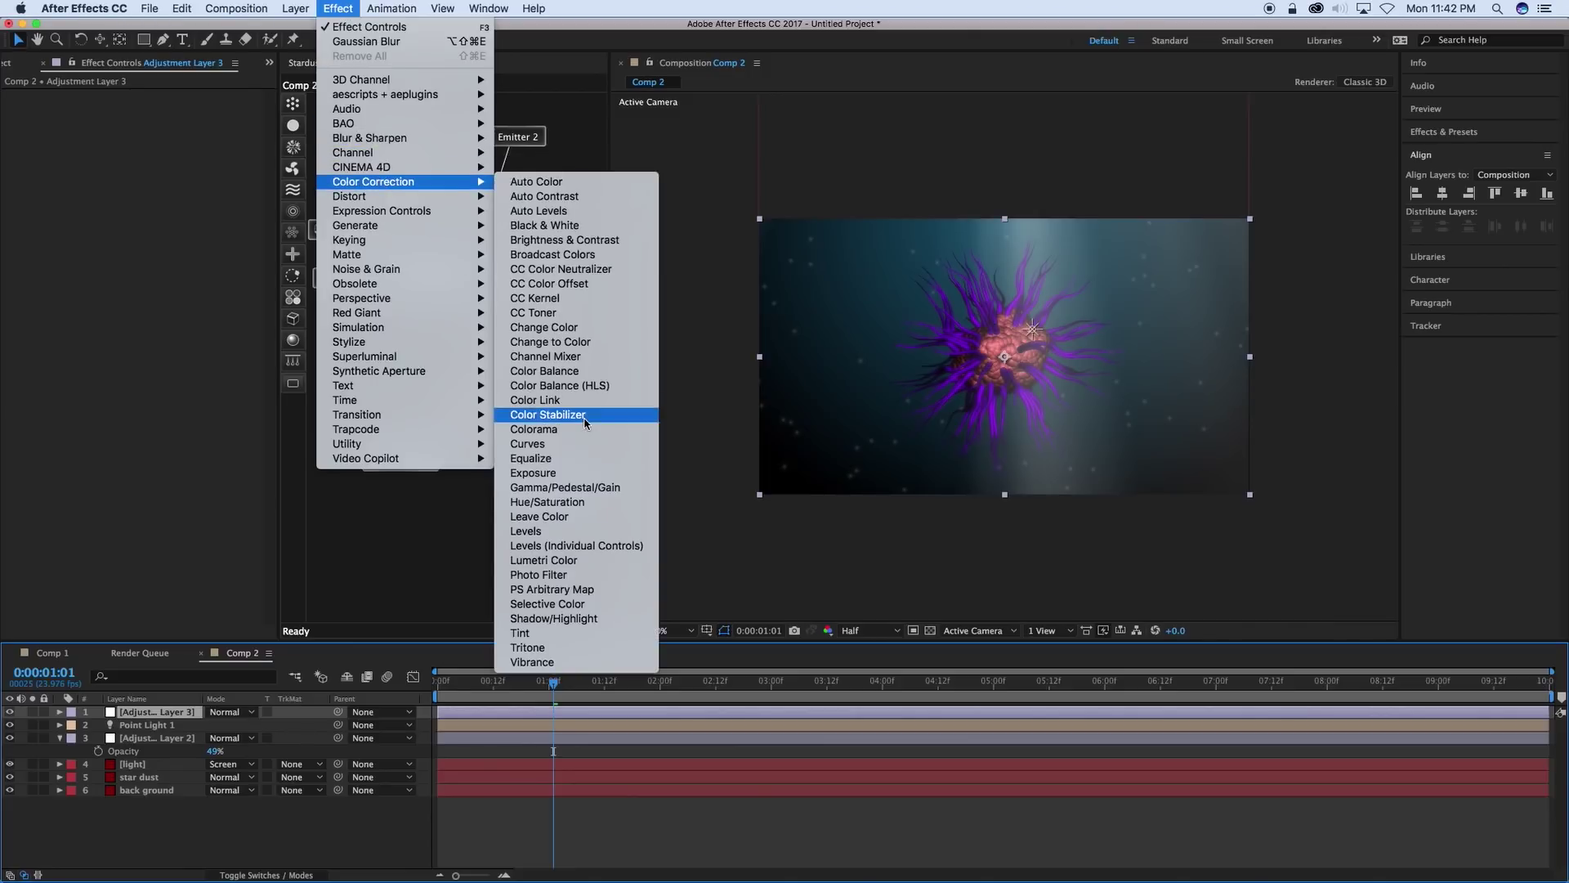
pyautogui.click(520, 633)
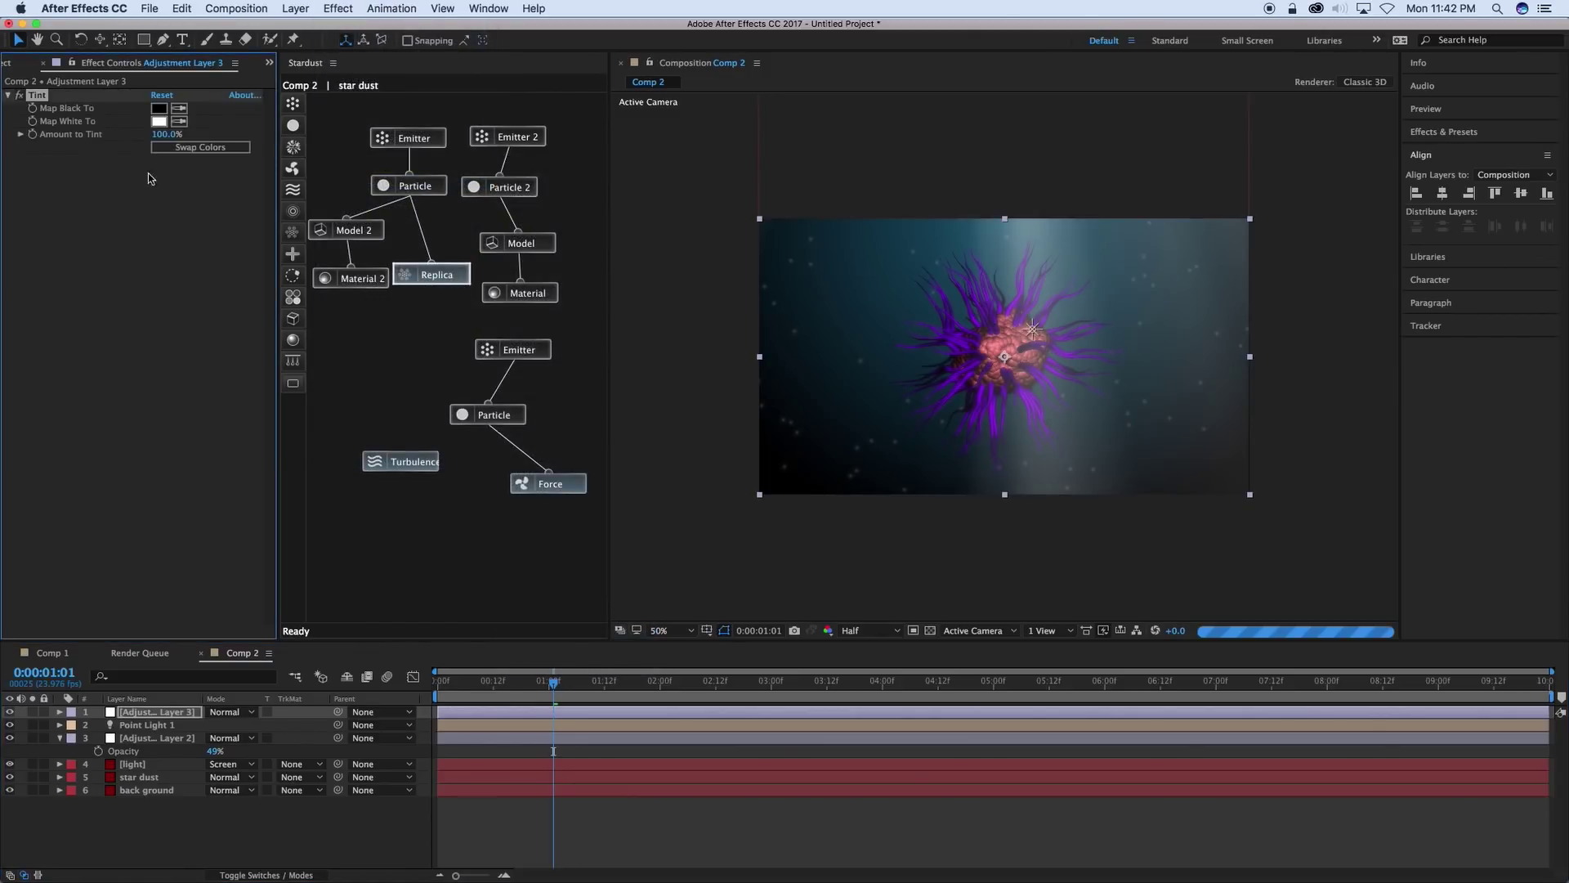
# Map the Tint effect's black to a teal green with a hue of 166°, reduce the tint amount to a subtle level and preview the animation.
pyautogui.click(157, 109)
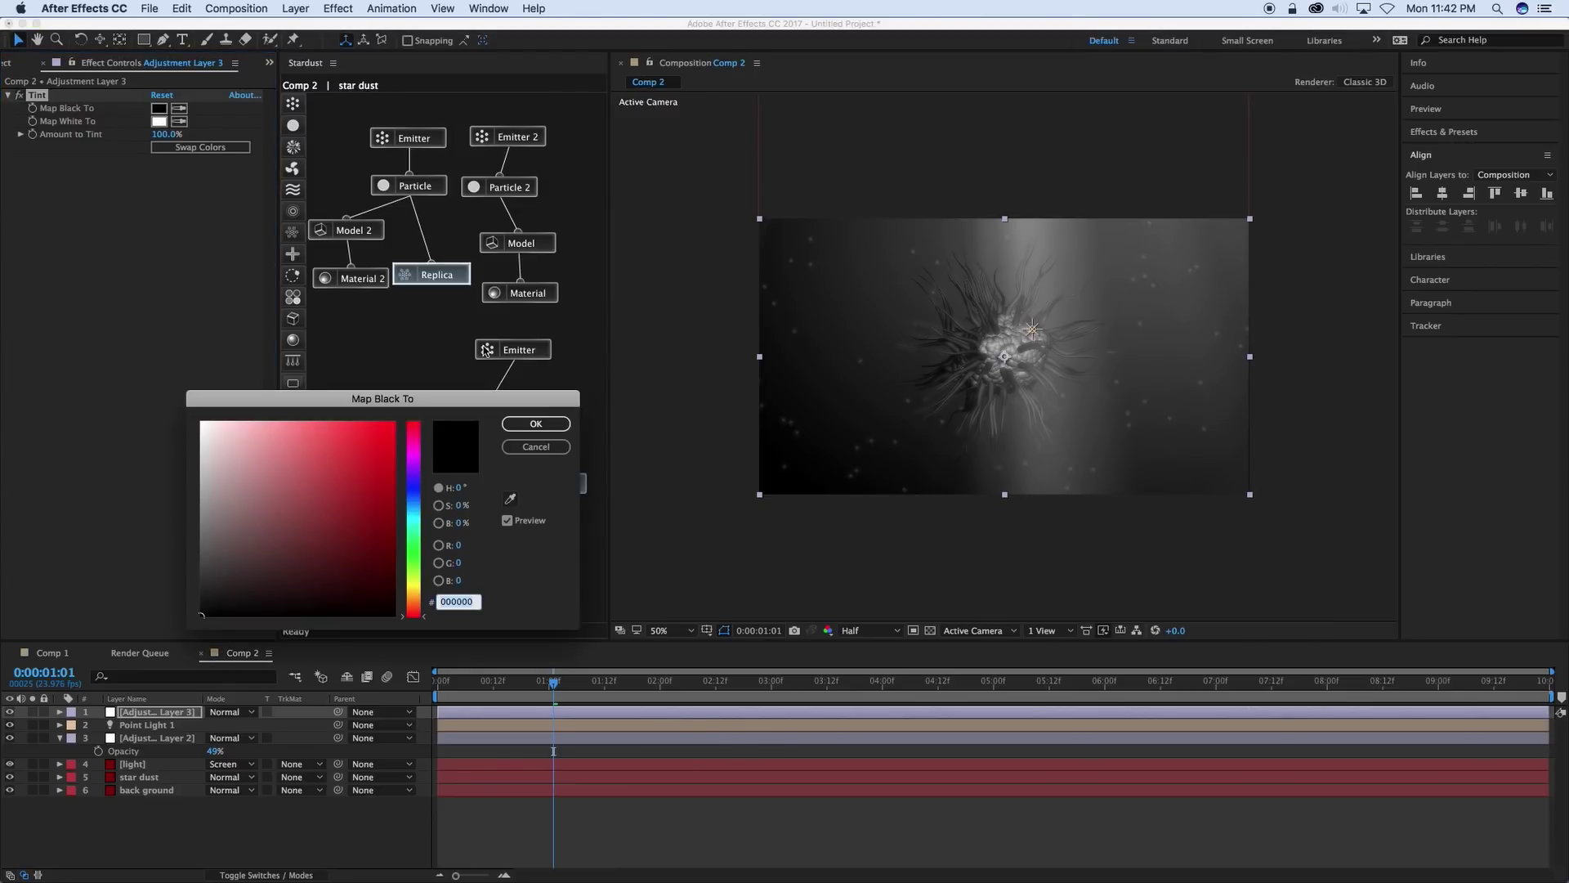
pyautogui.click(415, 526)
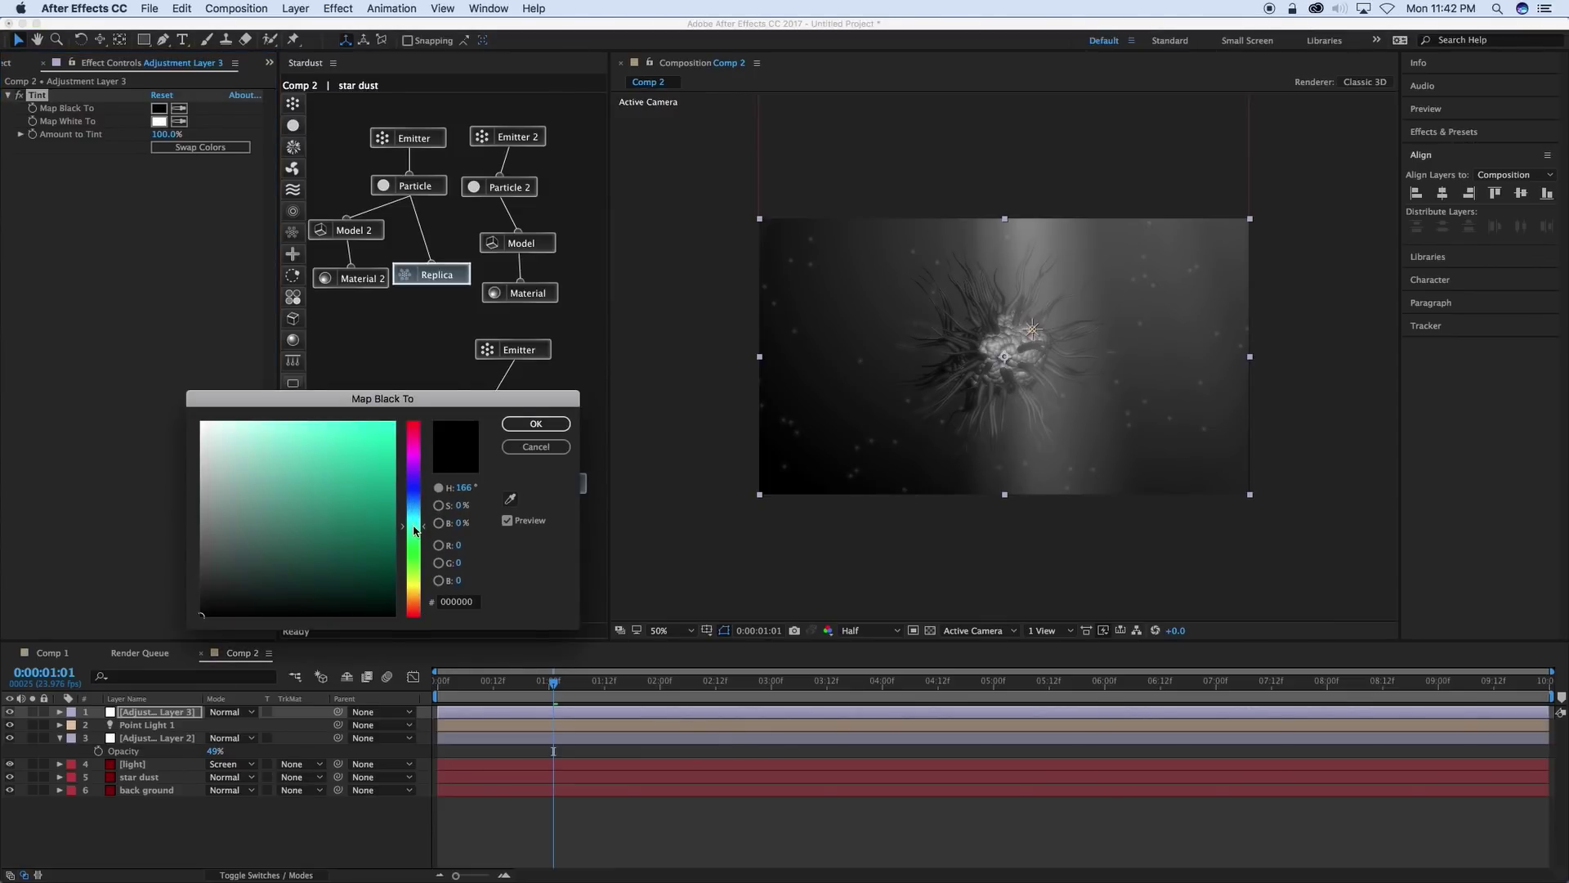
pyautogui.click(352, 477)
pyautogui.click(536, 423)
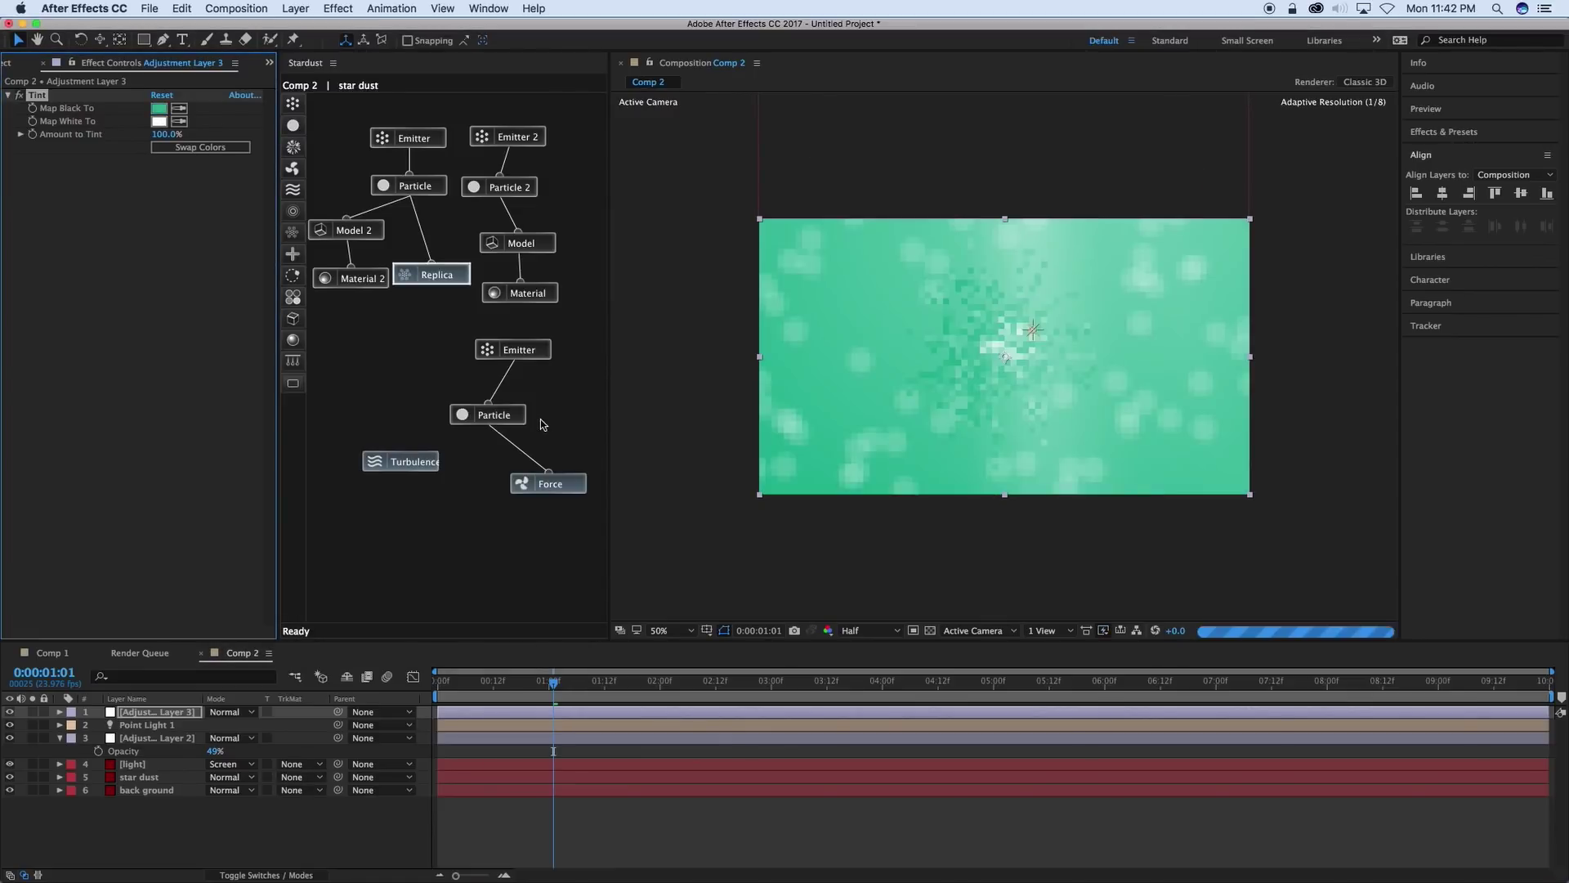
pyautogui.moveTo(163, 135)
pyautogui.mouseDown()
pyautogui.moveTo(98, 134)
pyautogui.moveTo(167, 138)
pyautogui.mouseUp()
pyautogui.press('space')
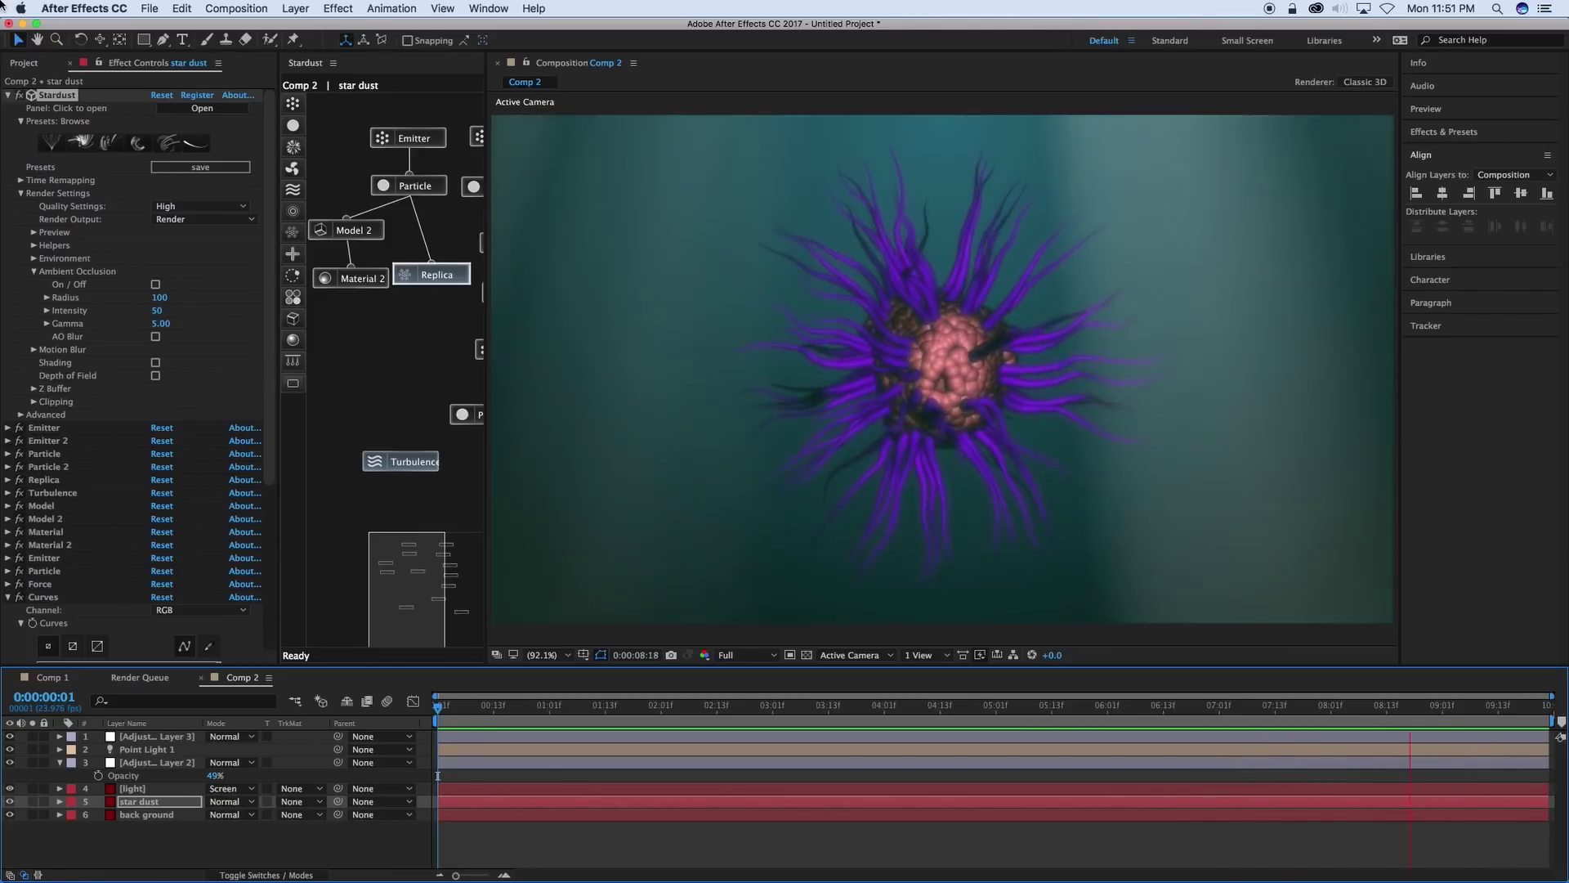
# Check the Mac's hardware specifications in its system overview and close it.
pyautogui.click(21, 9)
pyautogui.click(342, 134)
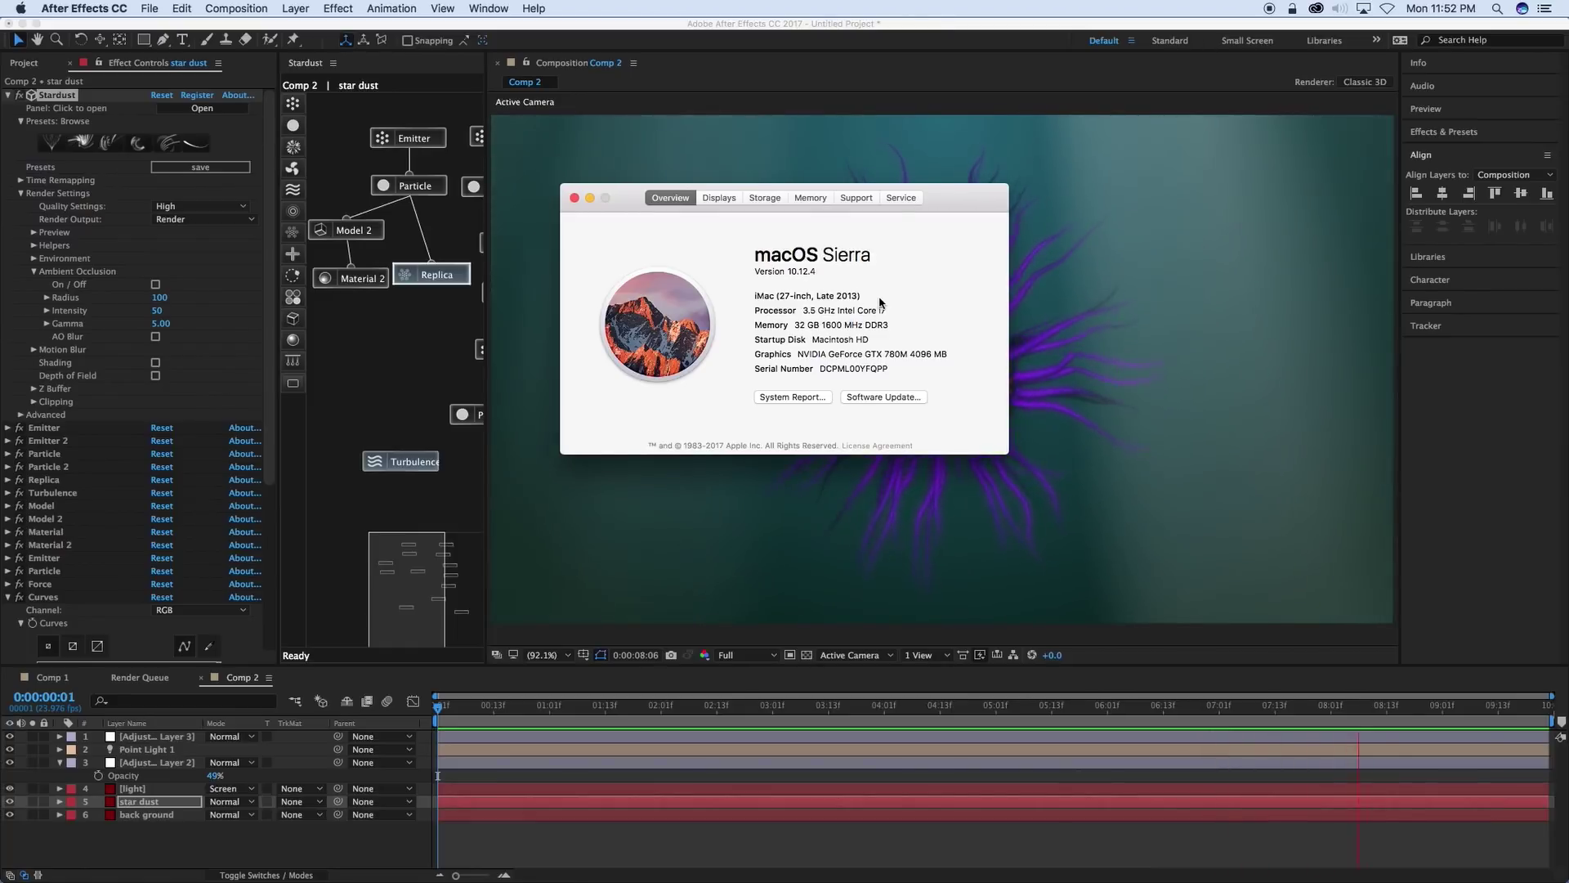
pyautogui.click(574, 198)
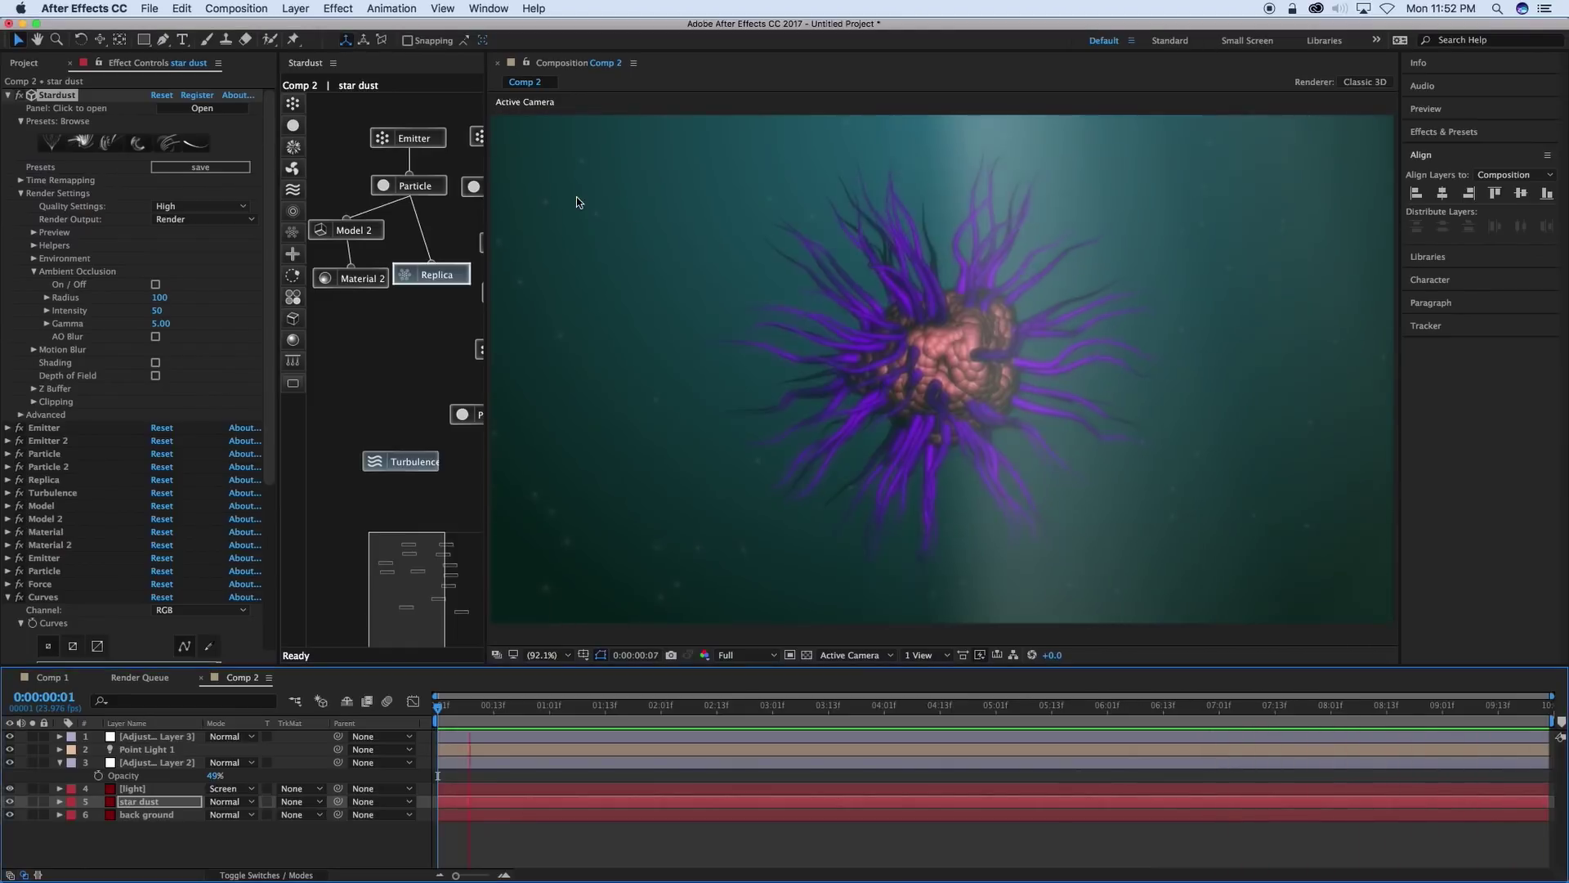